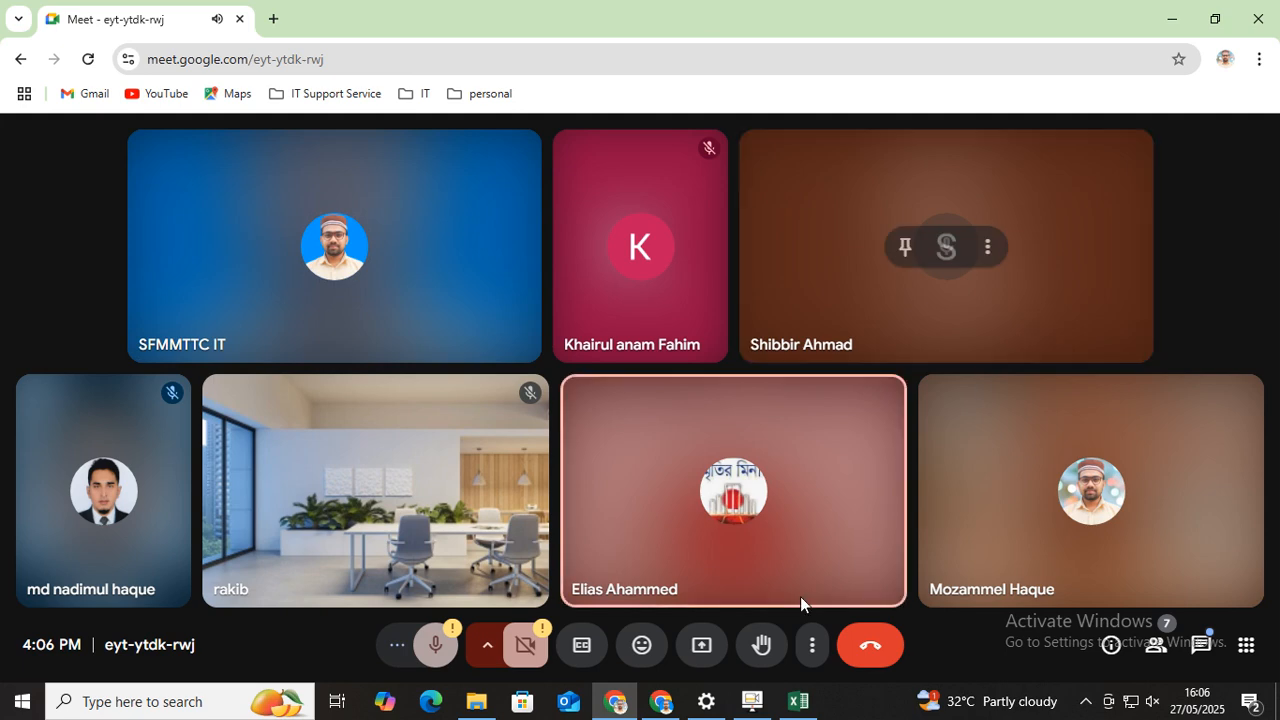
Share the entire screen in the Google Meet call
left_click(701, 647)
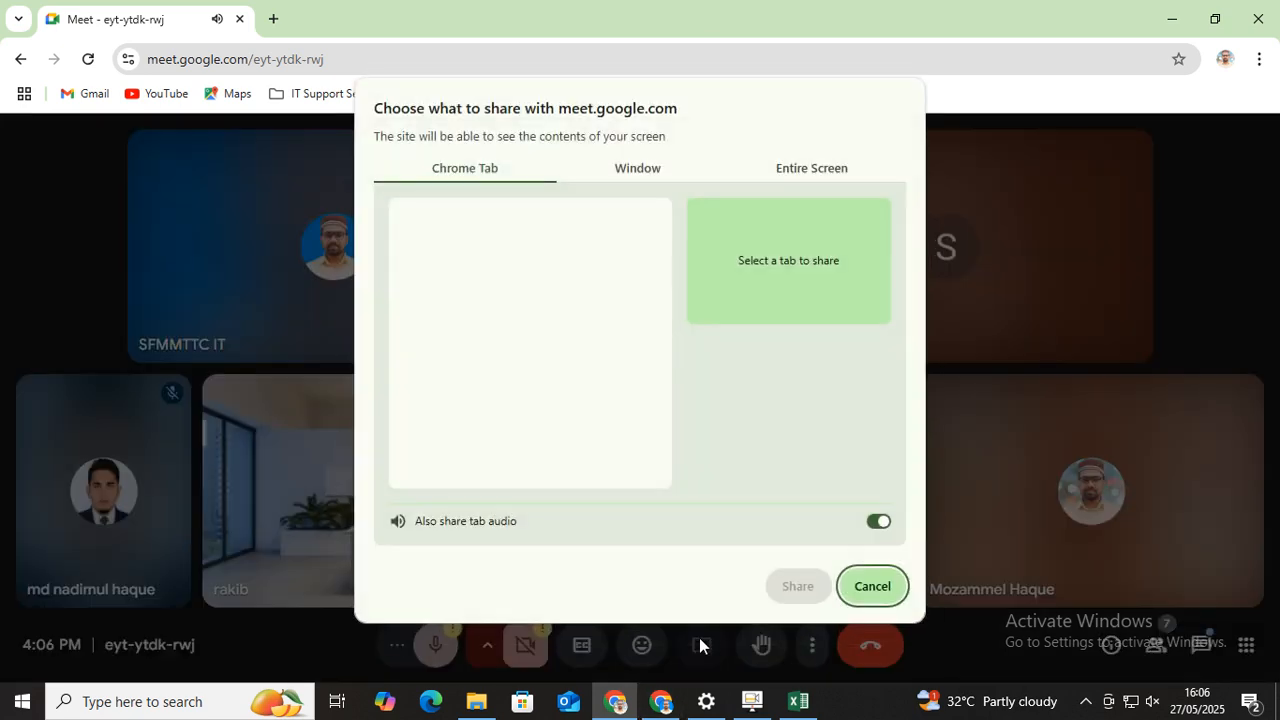
left_click(806, 168)
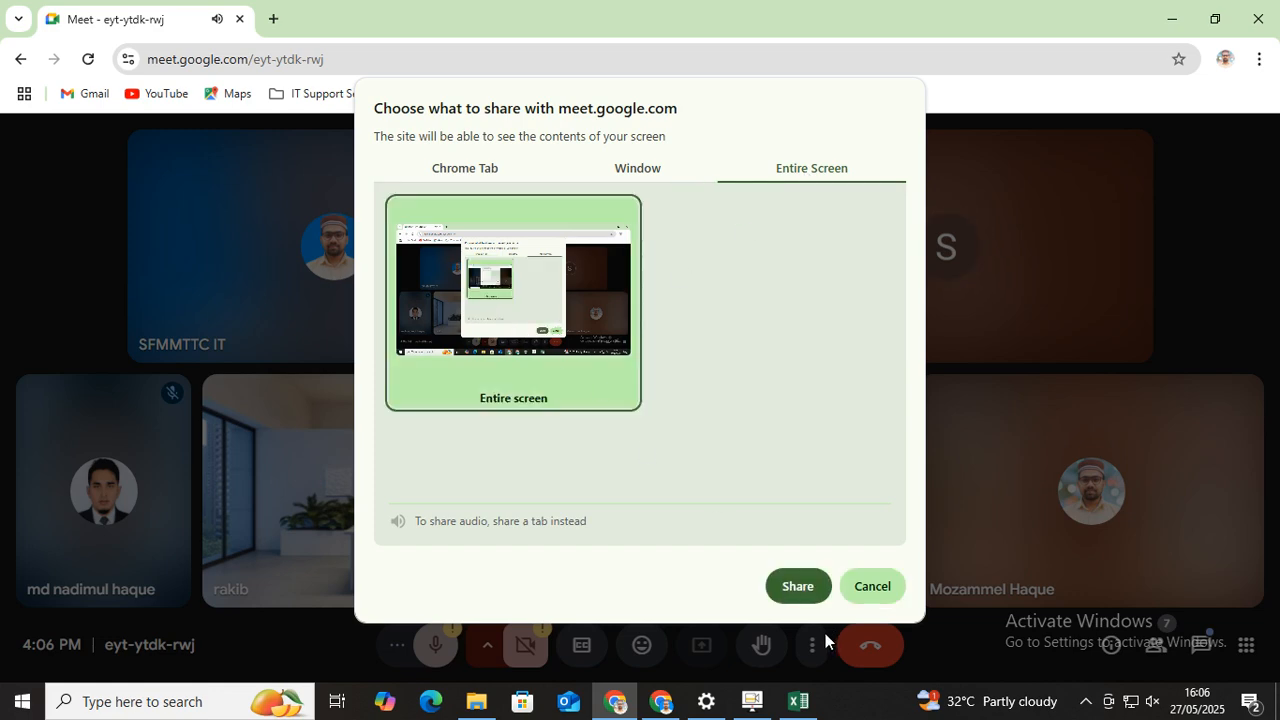
left_click(791, 586)
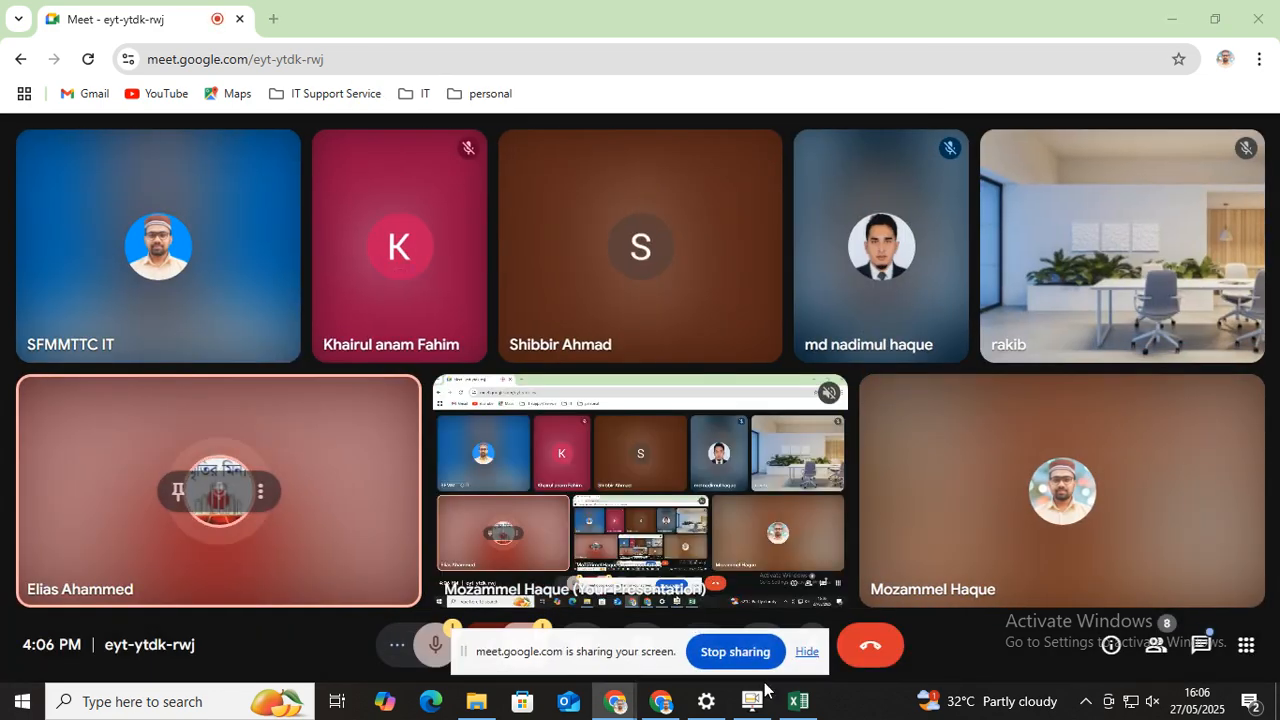
Switch to the Monthly Selary Sheet workbook in Excel and move the column chart beside the salary table, starting at column K
left_click(798, 701)
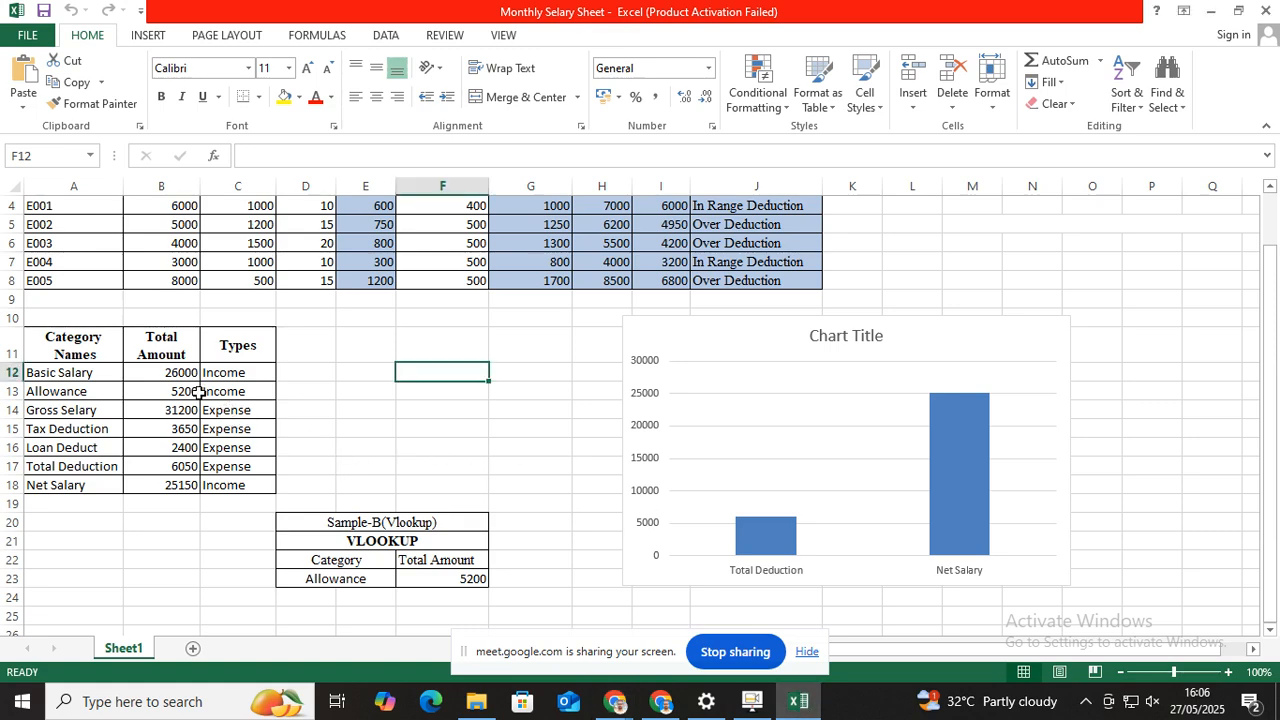
scroll(200, 394, "up", 1)
left_click(360, 491)
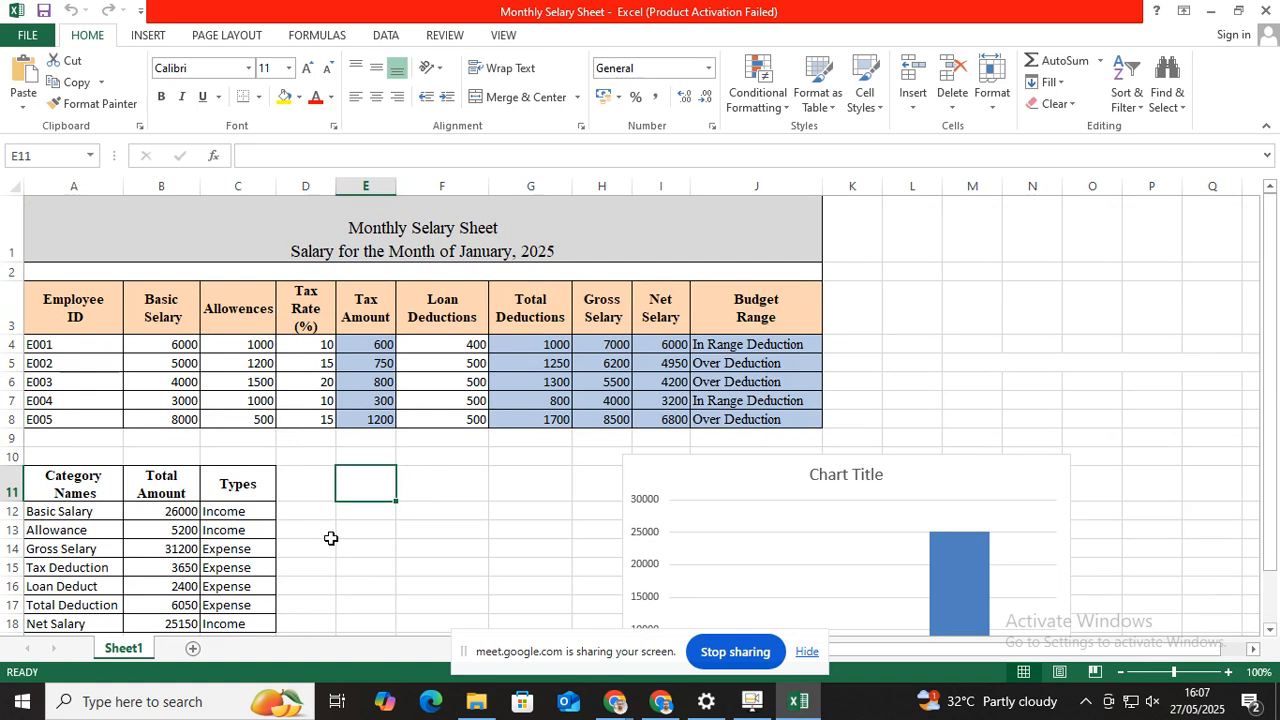
left_click_drag(723, 477, 960, 220)
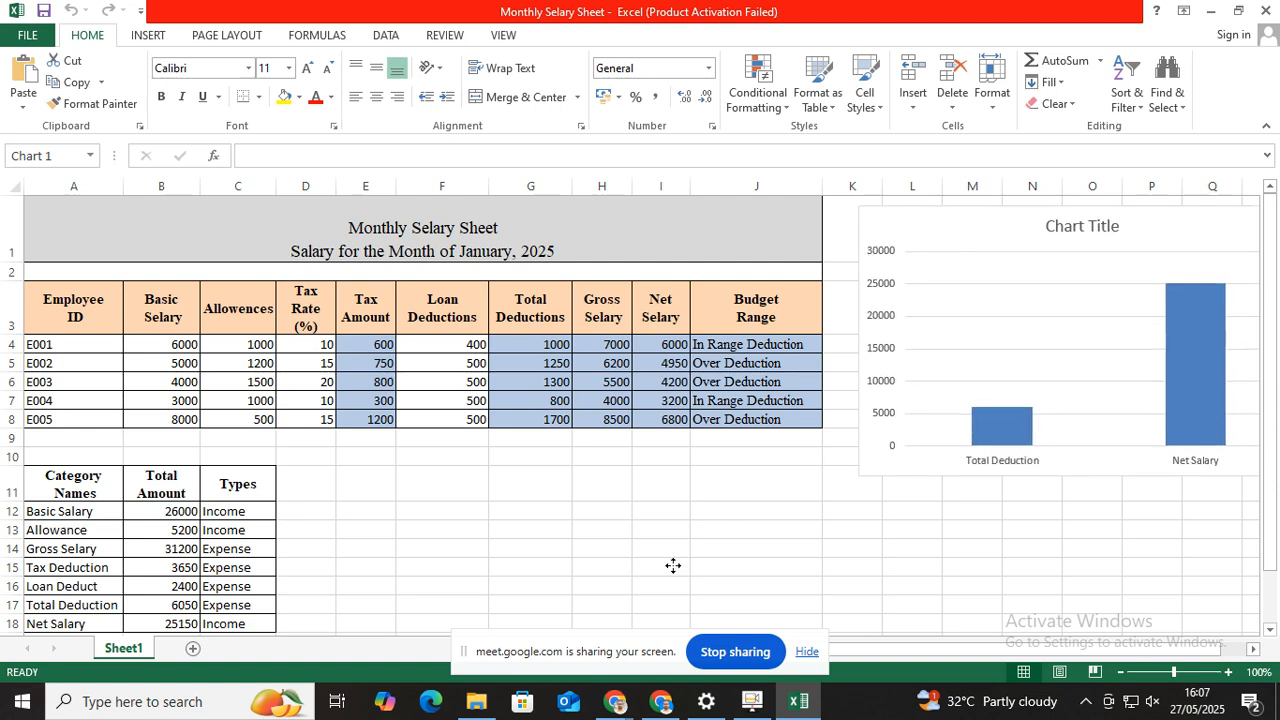
left_click(527, 545)
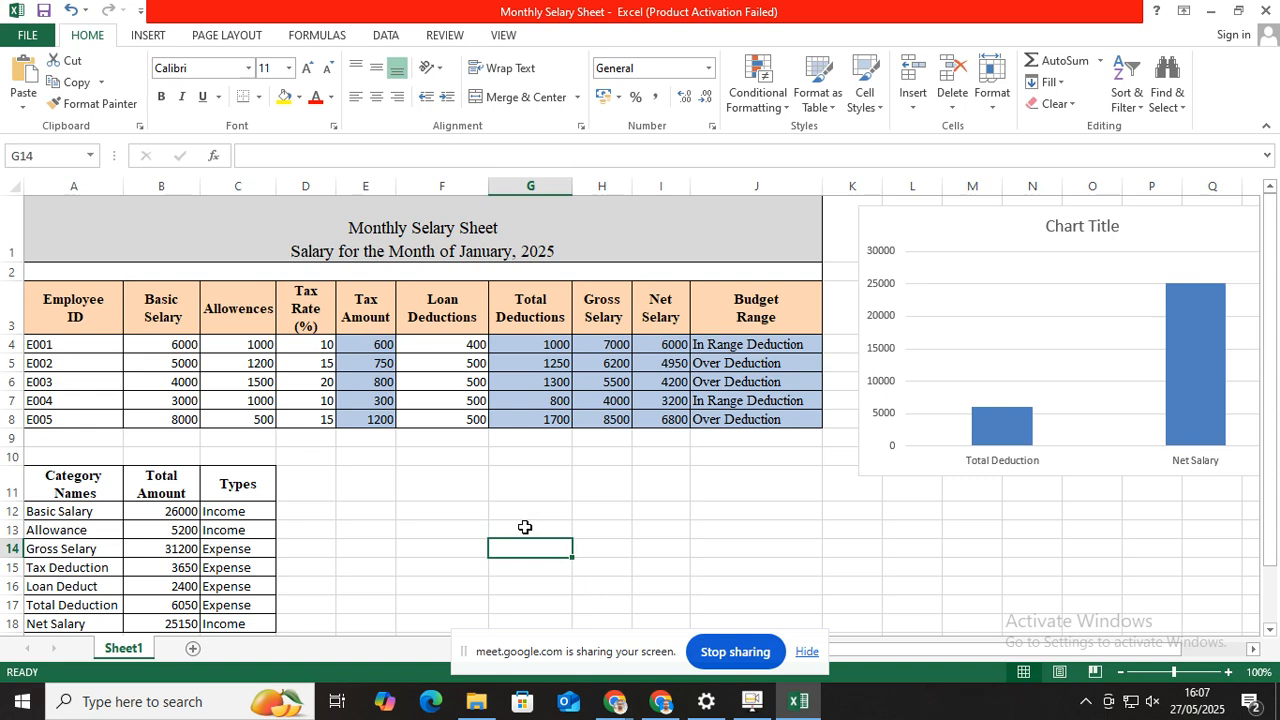
left_click(521, 527)
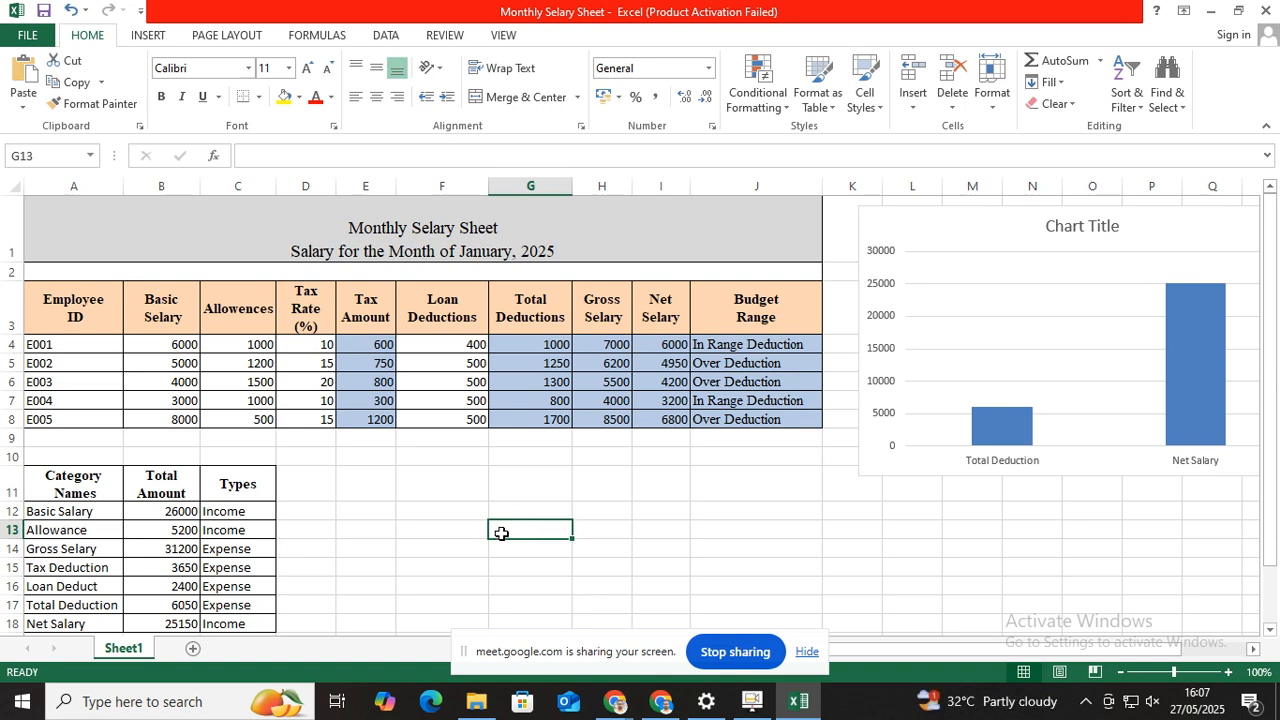
left_click(431, 512)
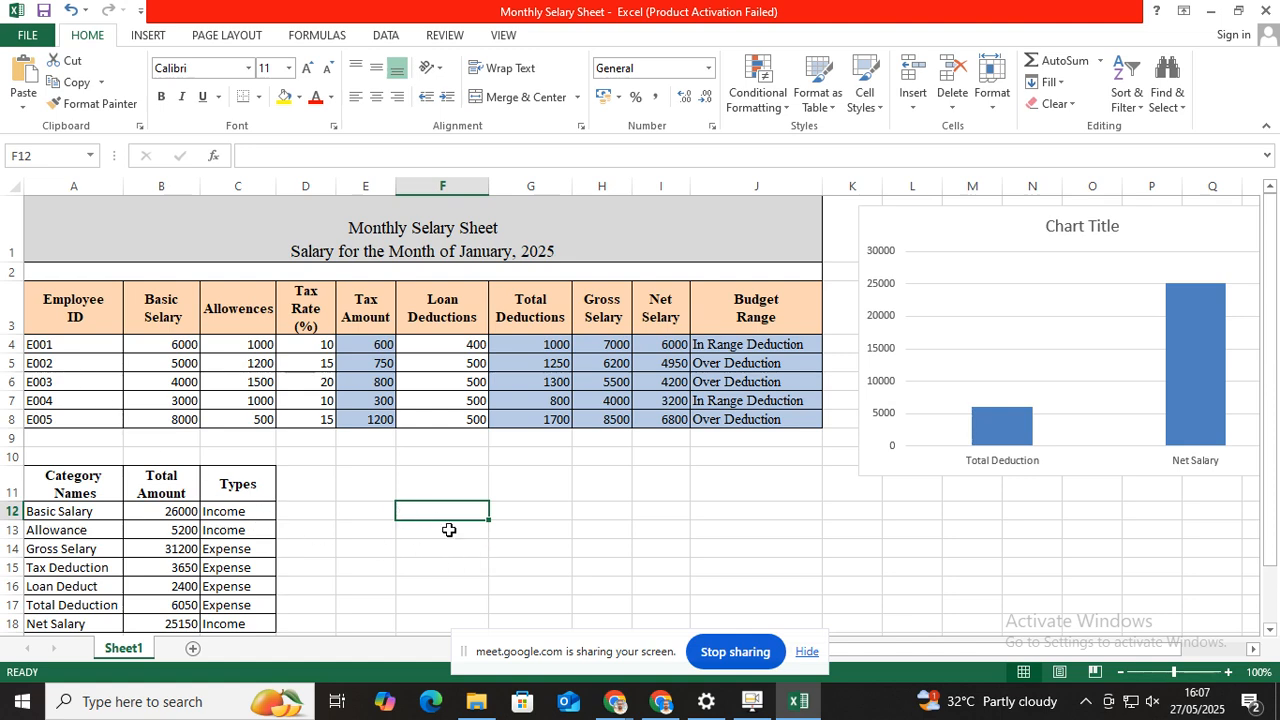
left_click(518, 518)
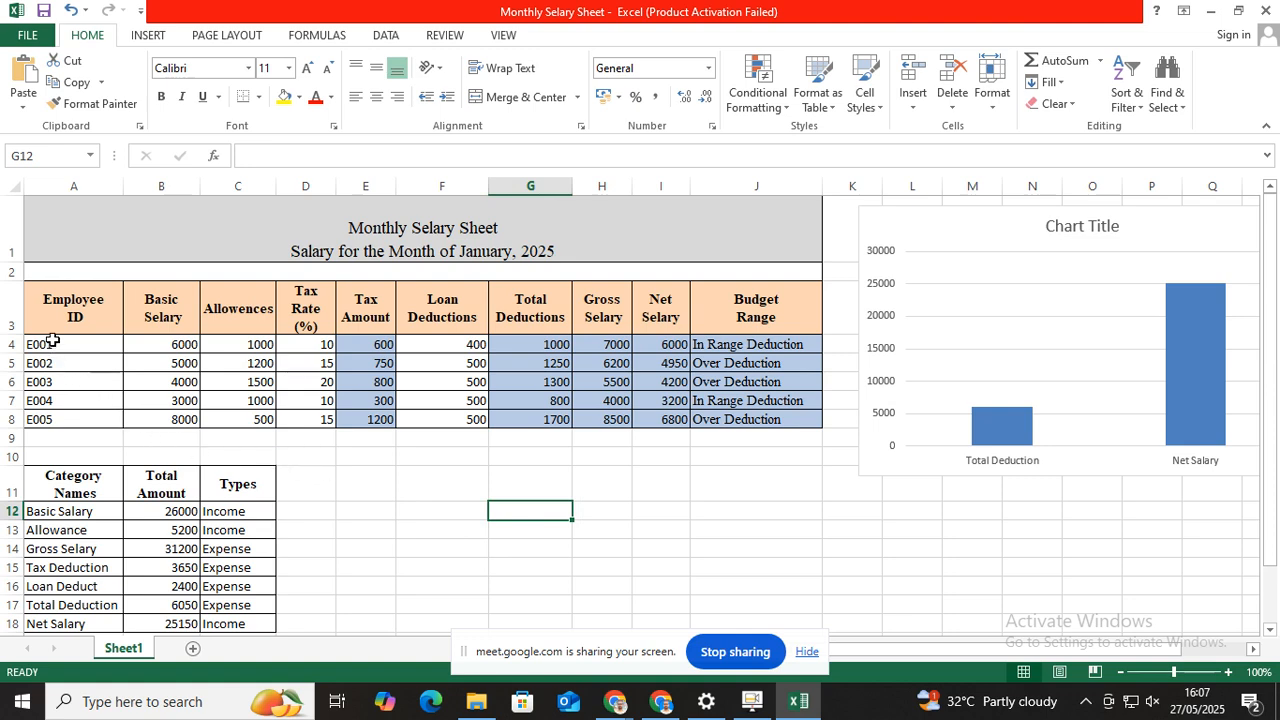
Start a Data Validation rule for the employee IDs in A4:A8 that allows Custom values by formula
left_click_drag(54, 344, 60, 419)
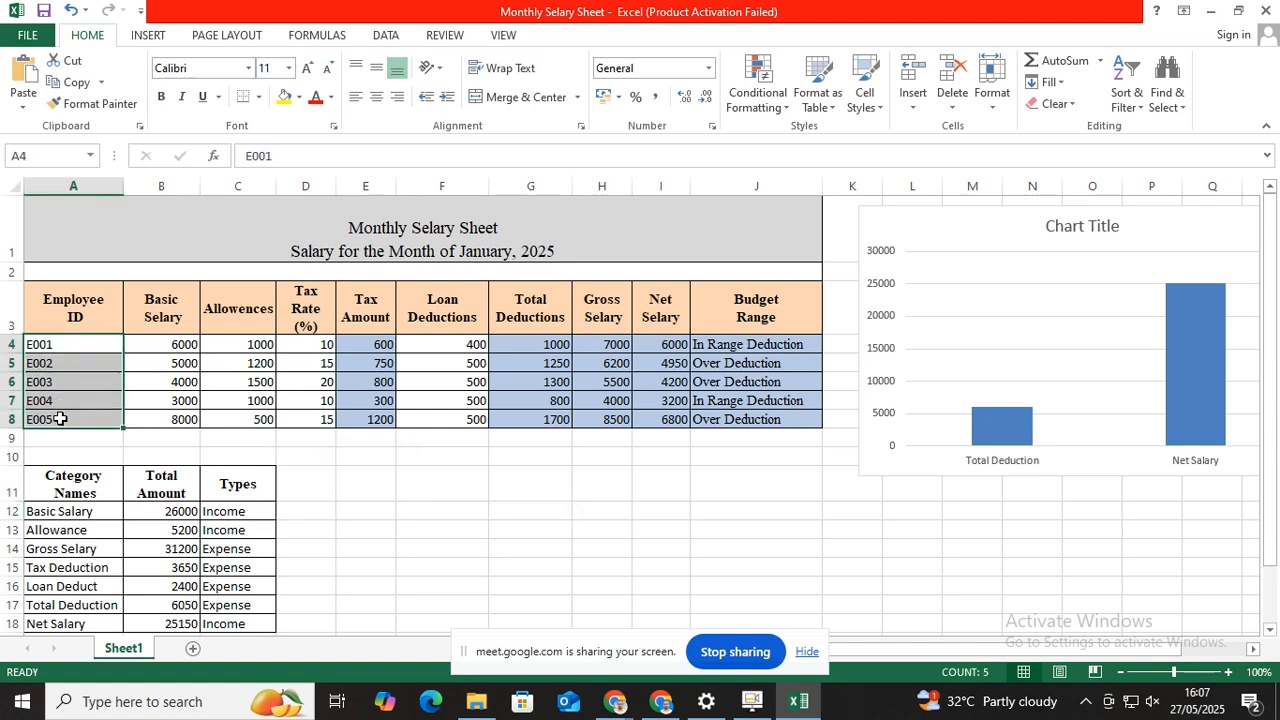
left_click(385, 35)
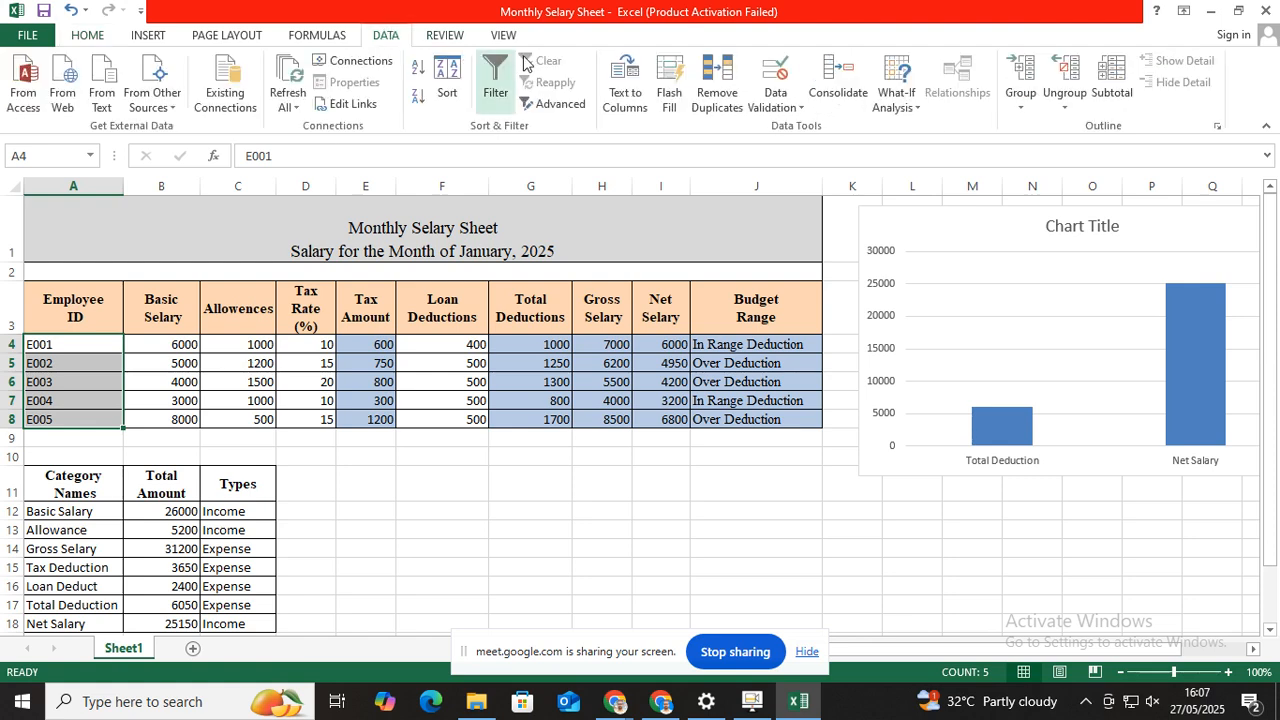
left_click(802, 108)
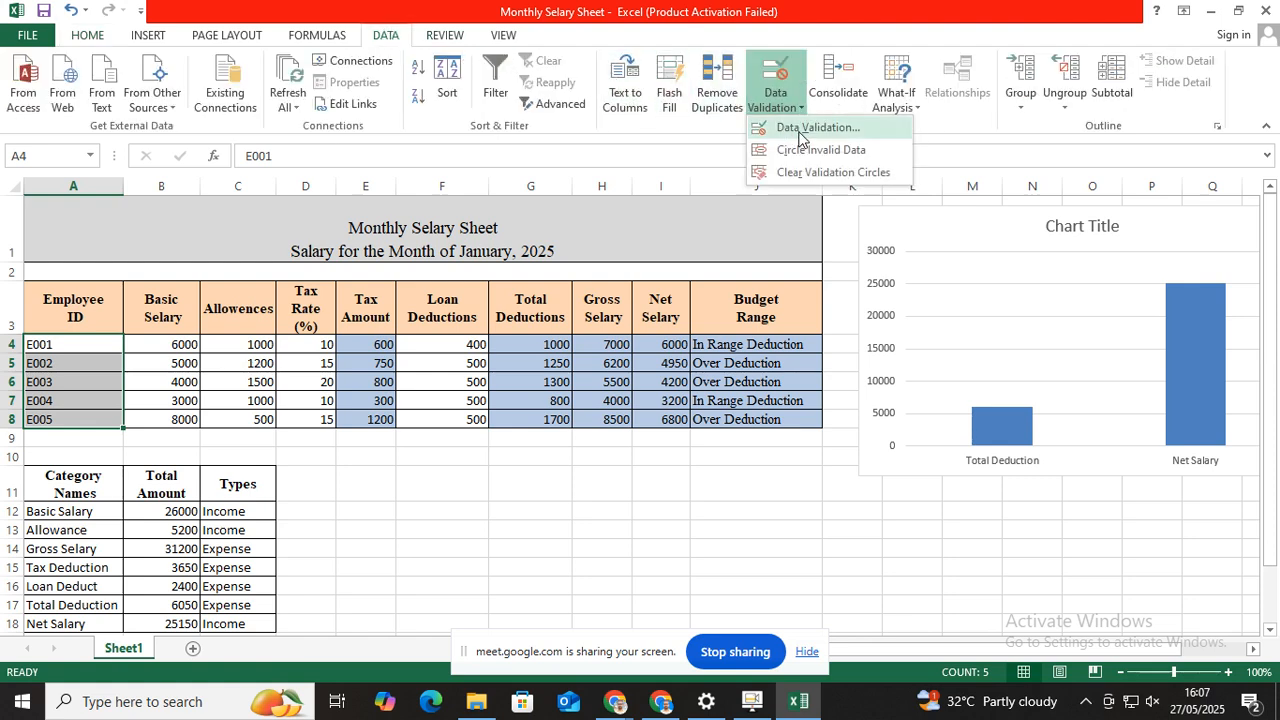
left_click(799, 137)
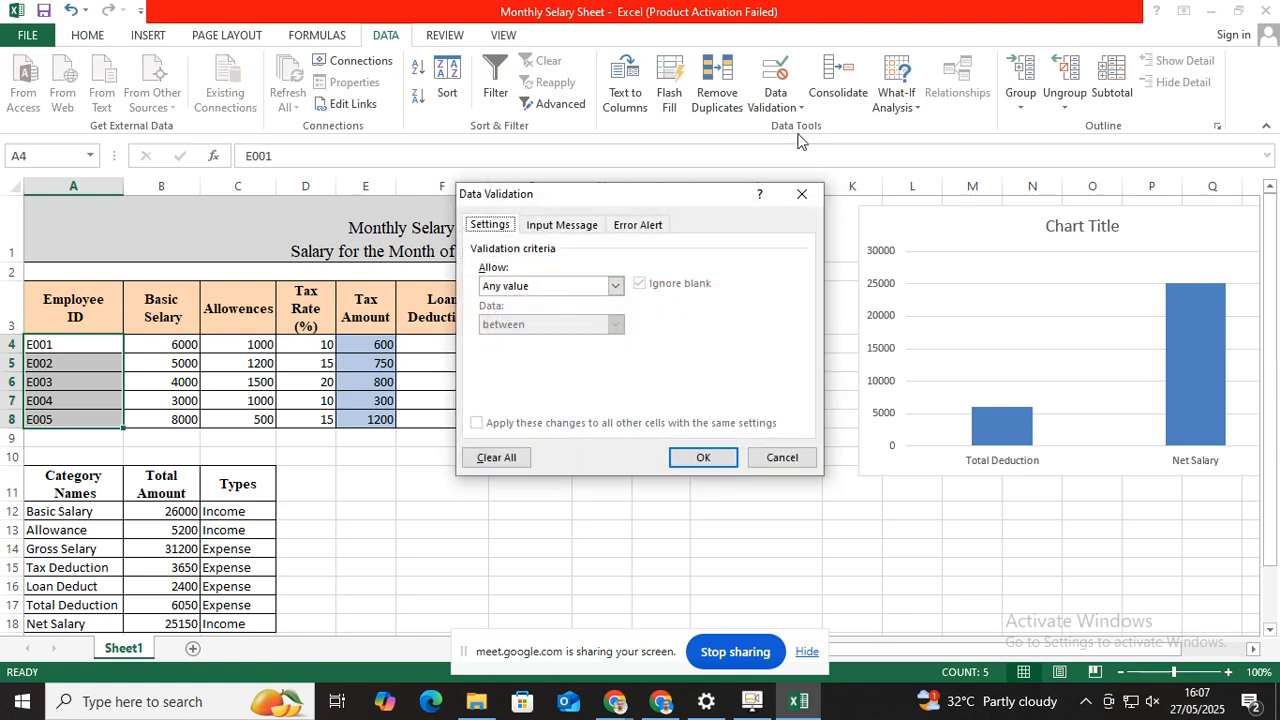
left_click(616, 288)
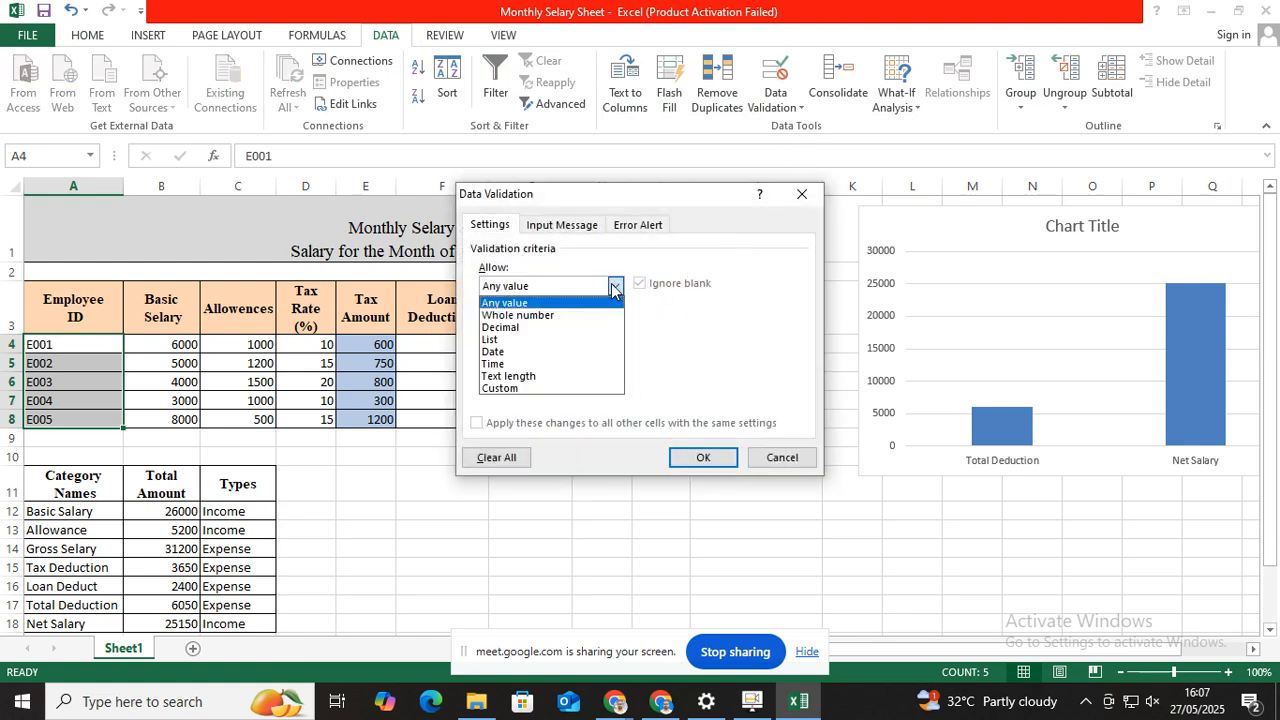
left_click(509, 389)
left_click(493, 363)
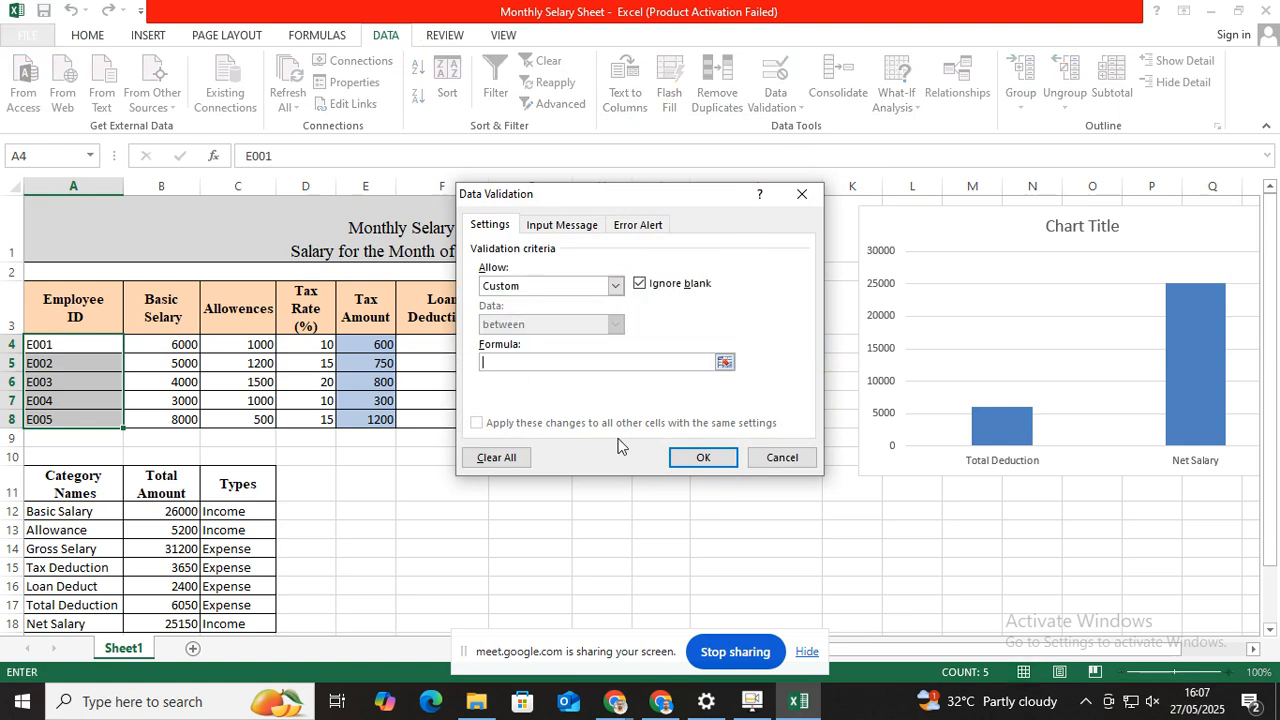
Begin the validation formula with =OR(LEN(A4)=4, as the ID length condition
type("=")
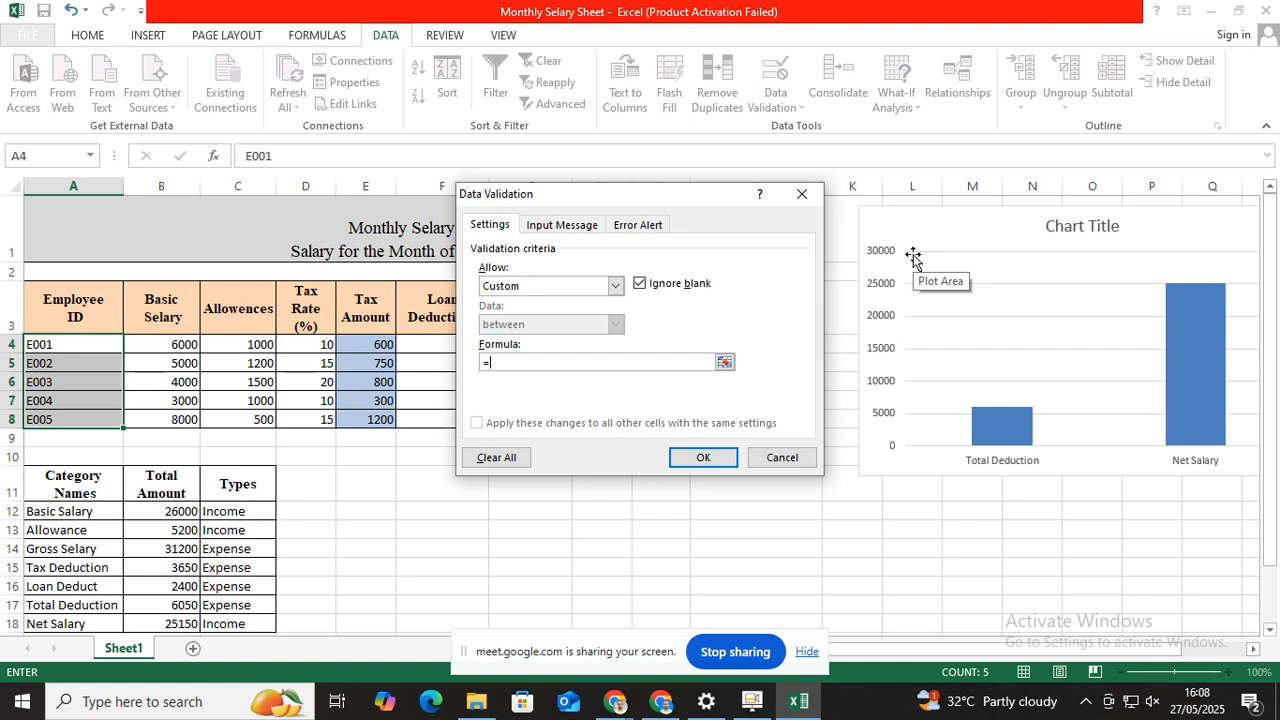
type("OR(")
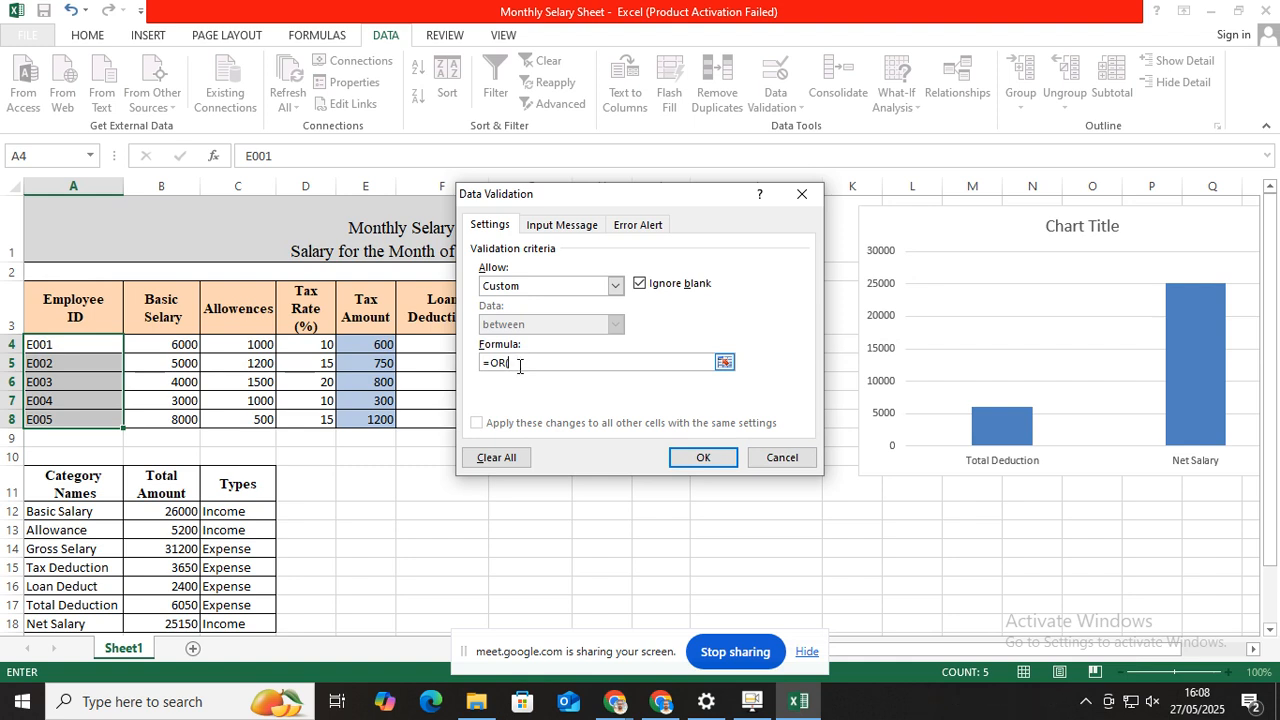
type("(L")
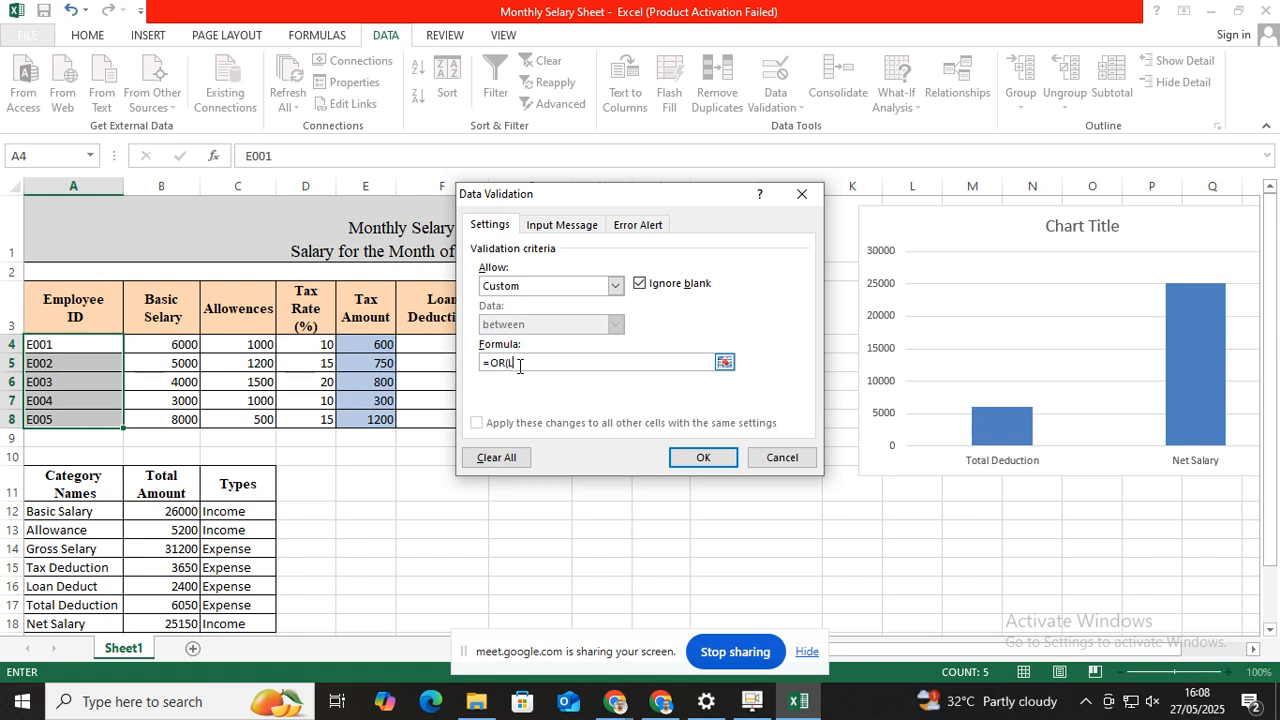
type("EN(")
left_click(97, 345)
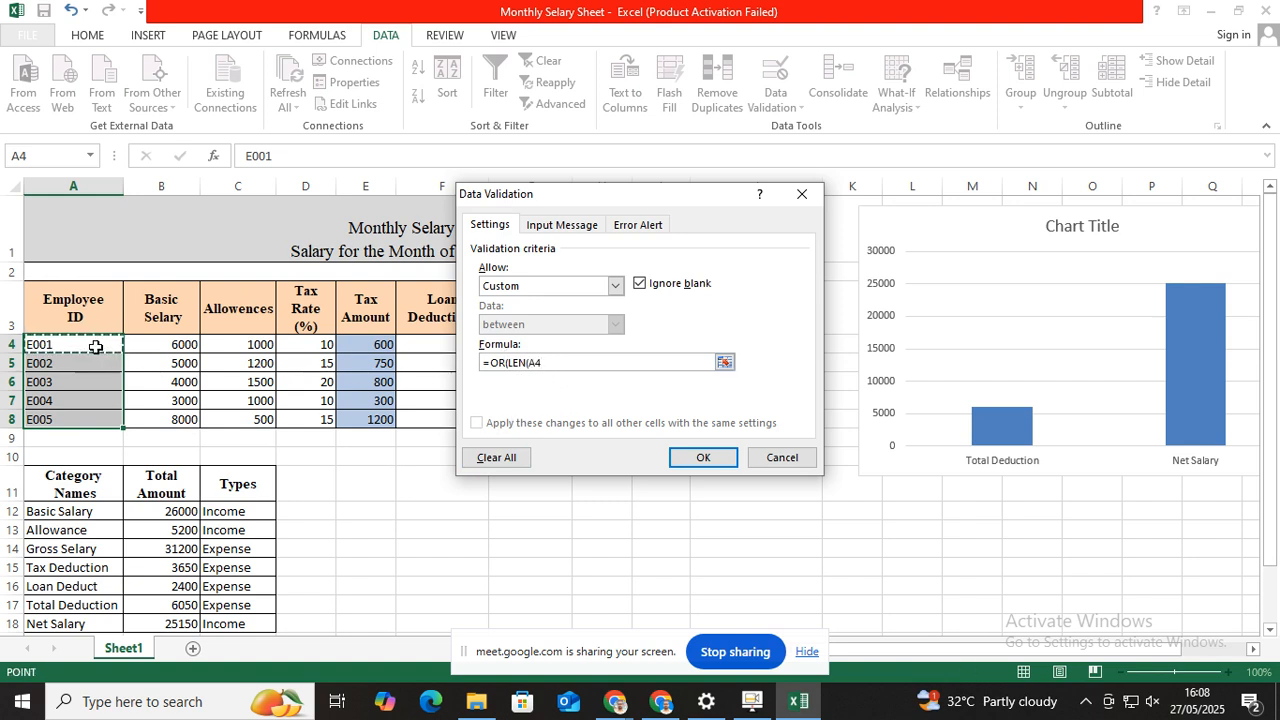
type(")")
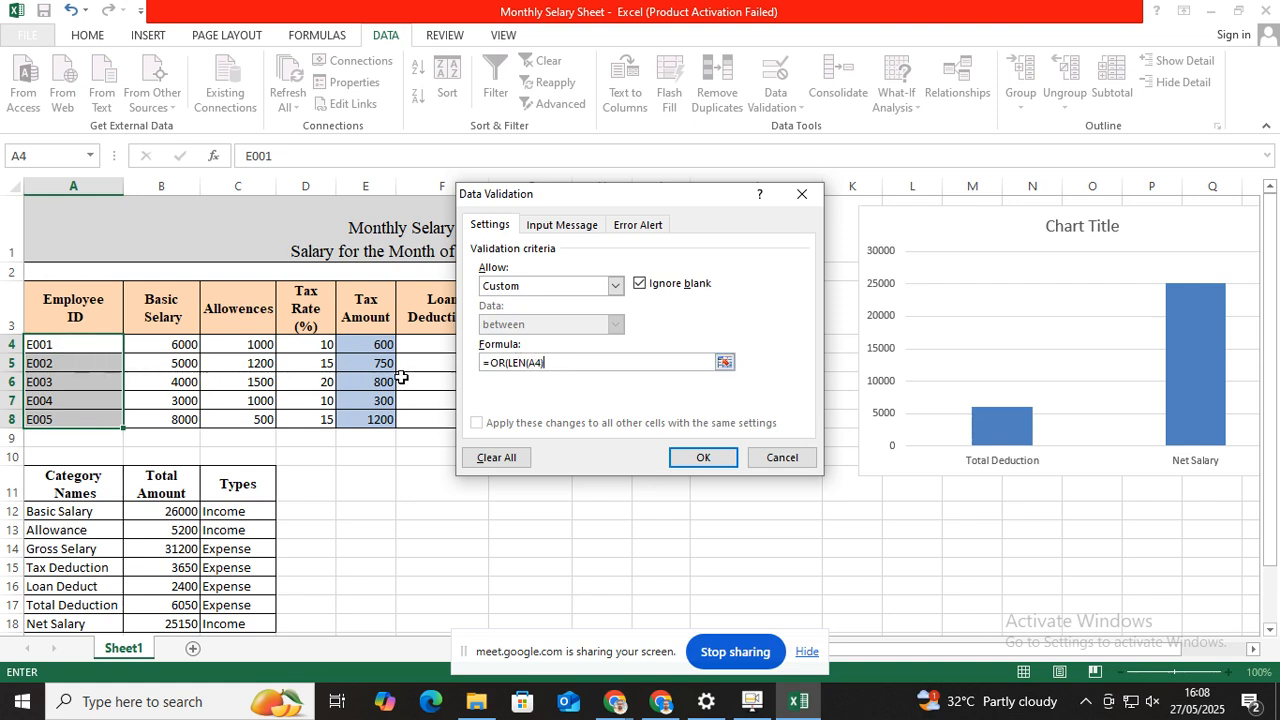
type("=4,")
Add the uniqueness condition COUNTIF($A$4:$A$8,A4)=1, to the validation formula, with the range made absolute
type("COUNTIF")
type("(")
left_click_drag(76, 343, 80, 418)
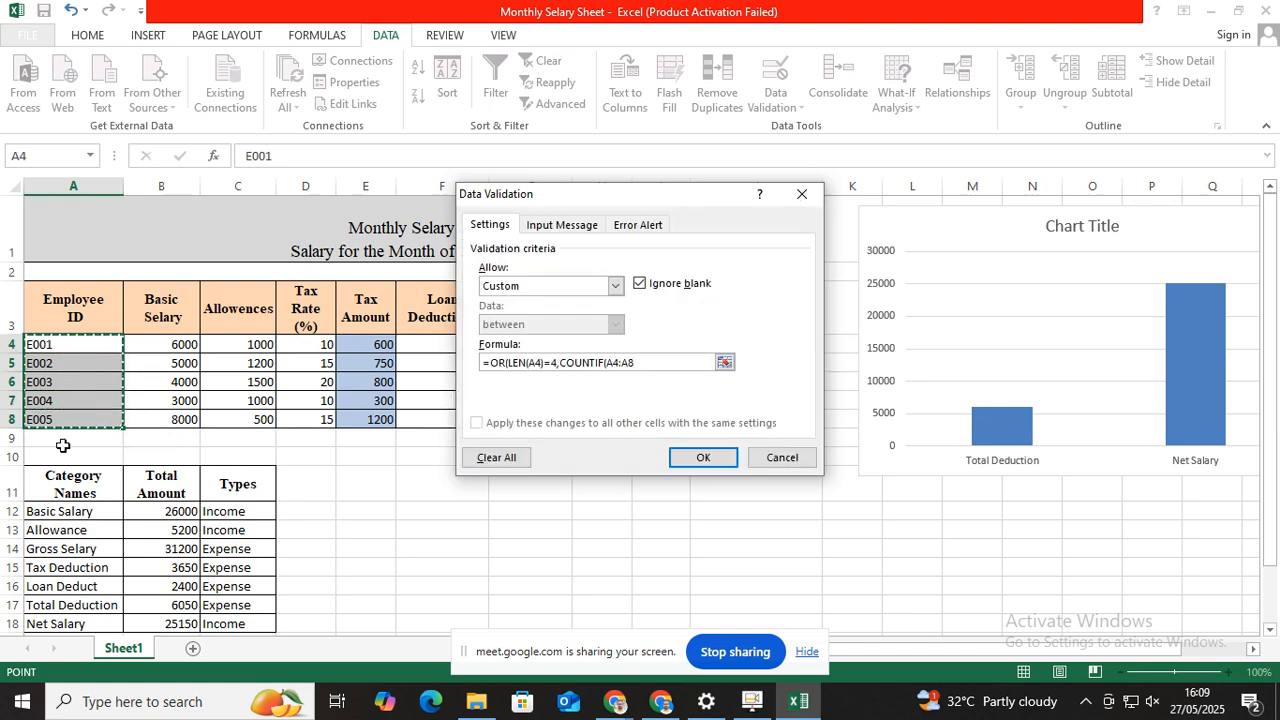
left_click(646, 363)
type(",")
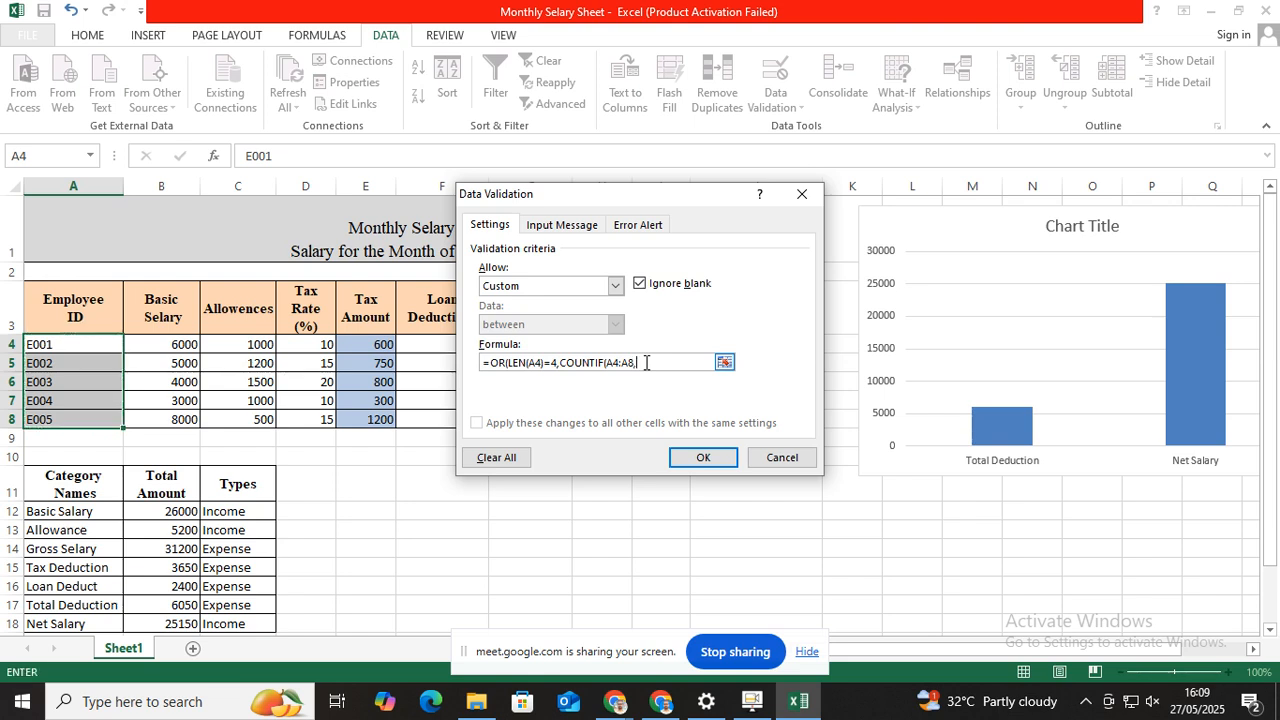
left_click(74, 344)
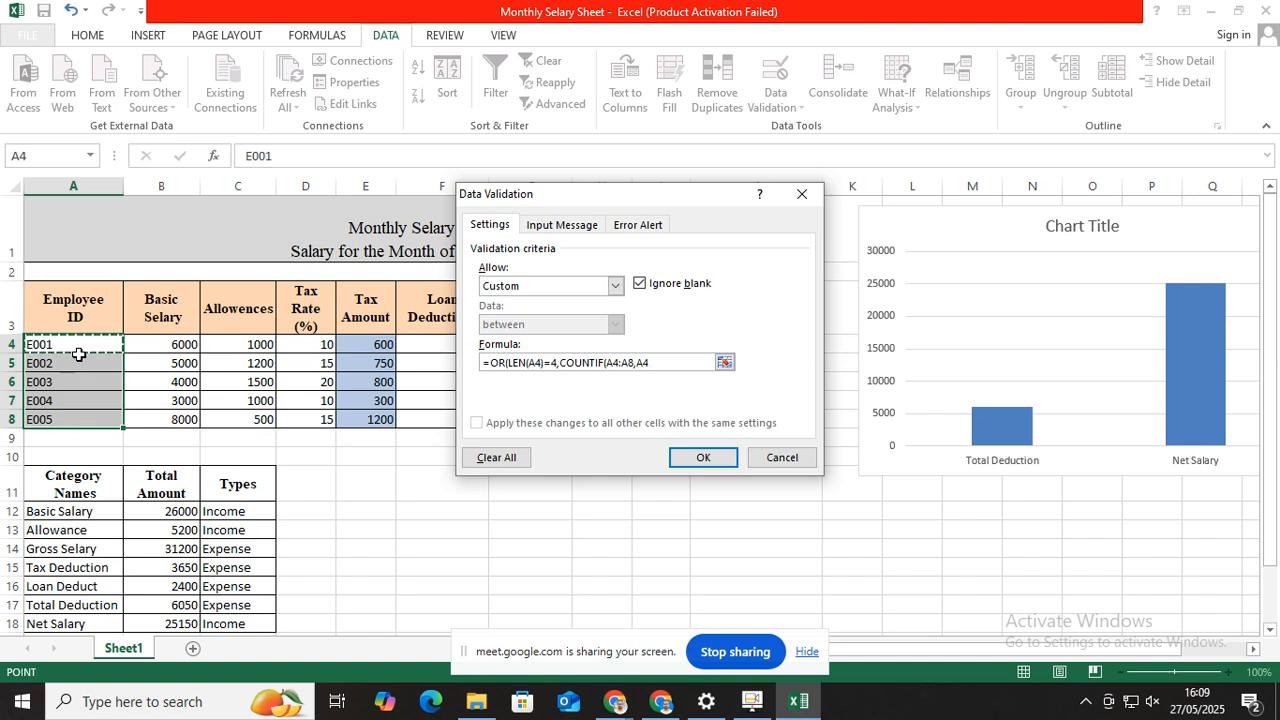
type(")")
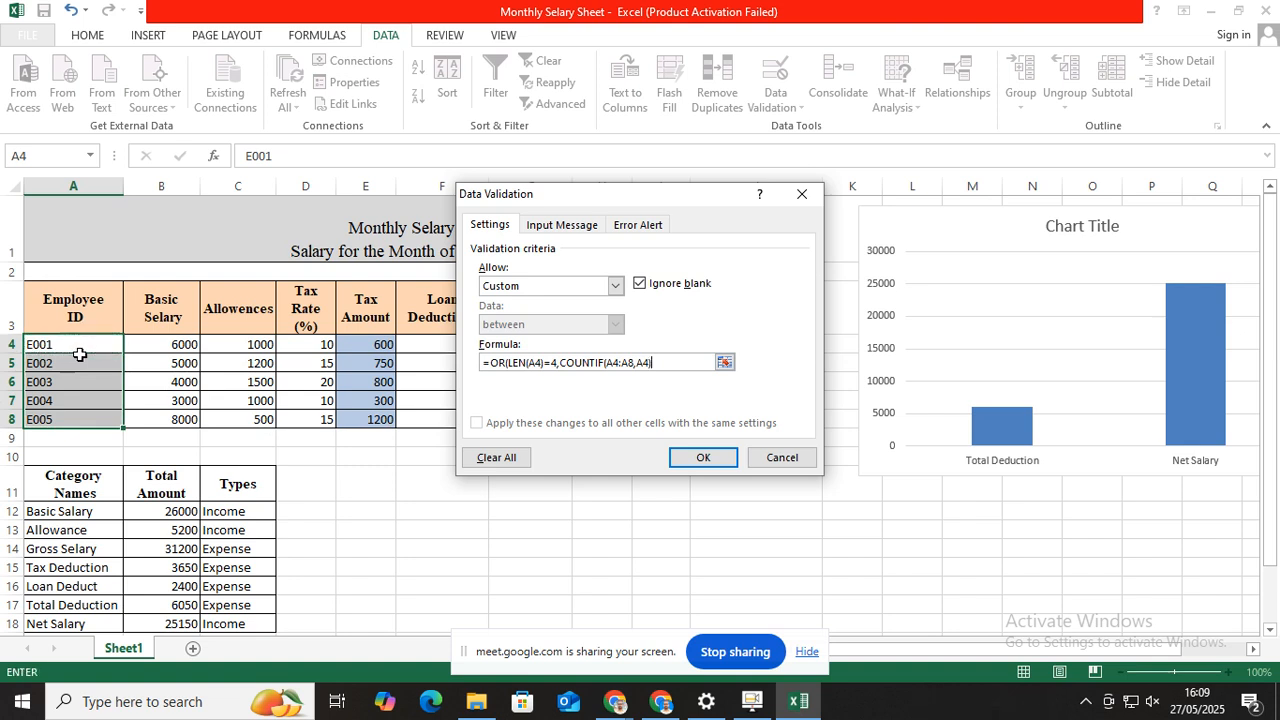
double_click(620, 364)
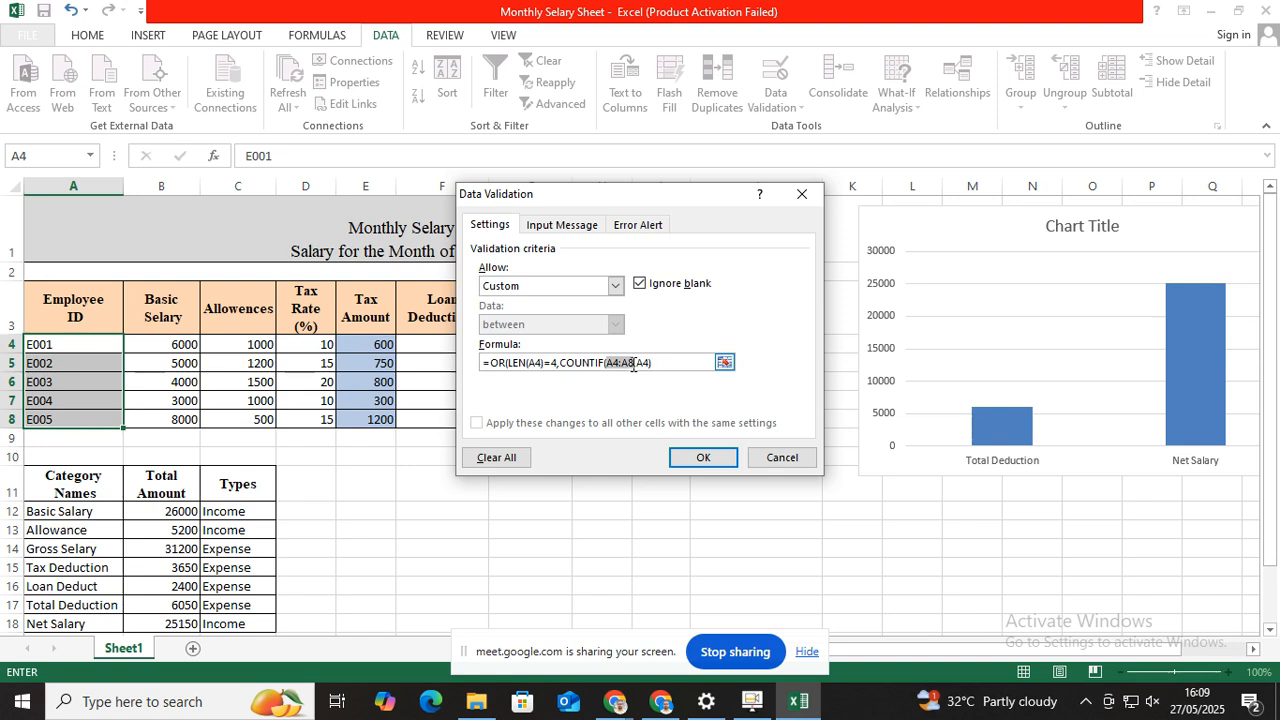
key("F4")
left_click(679, 363)
type("=1,")
Add the condition ISNUMBER(VALUE(RIGHT(A4,3))), to the validation formula to check the ID's last three characters
type("IS")
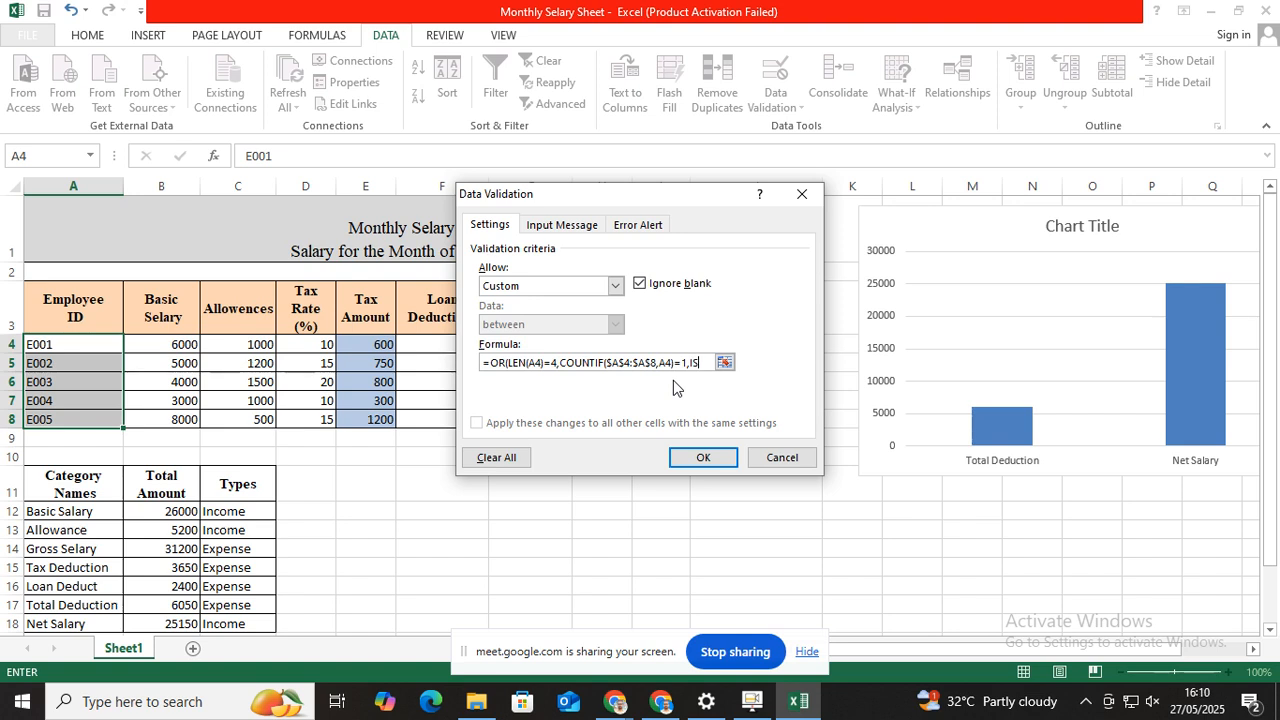
type("NUMBER(VA")
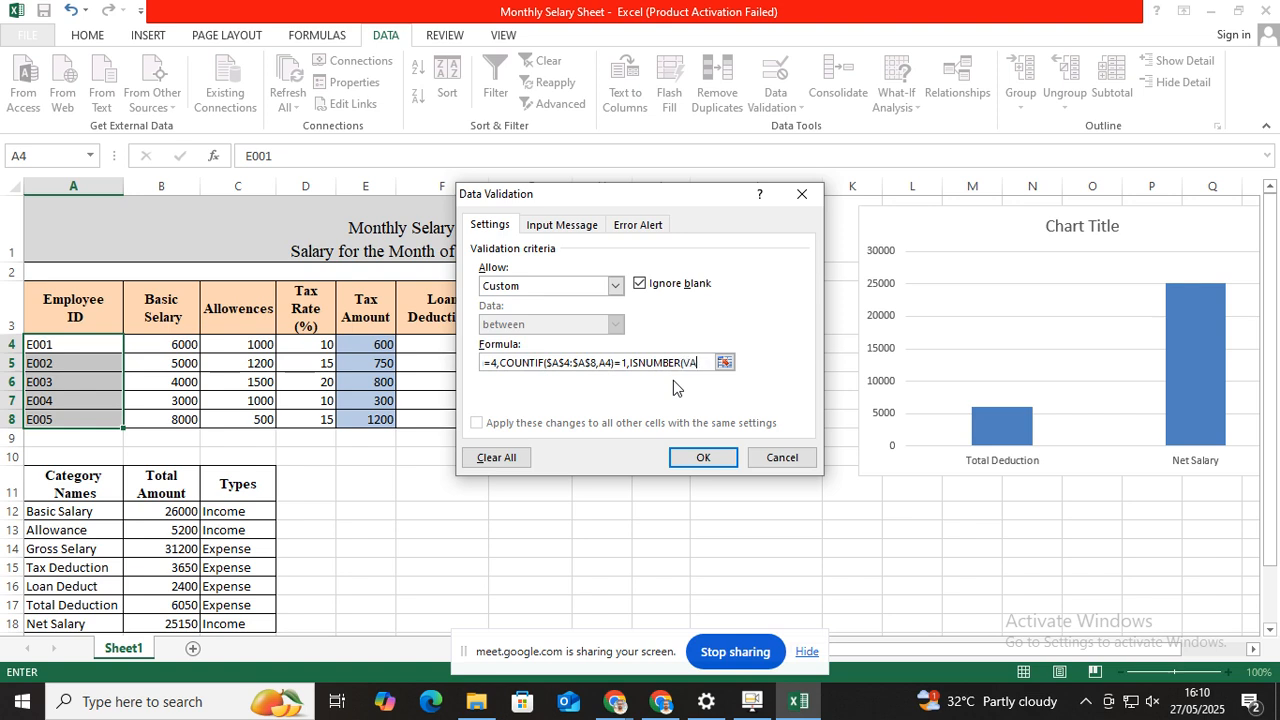
type("E")
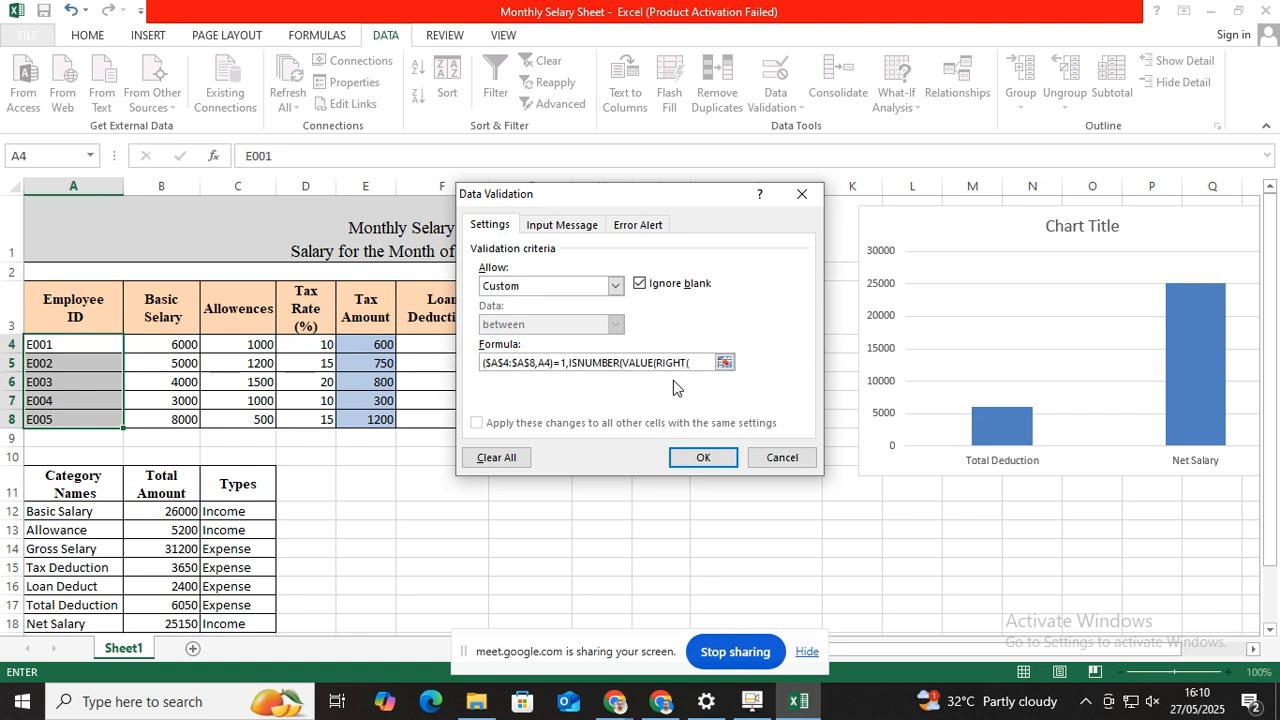
type("(RIGHT(")
left_click(72, 343)
type(",3)")
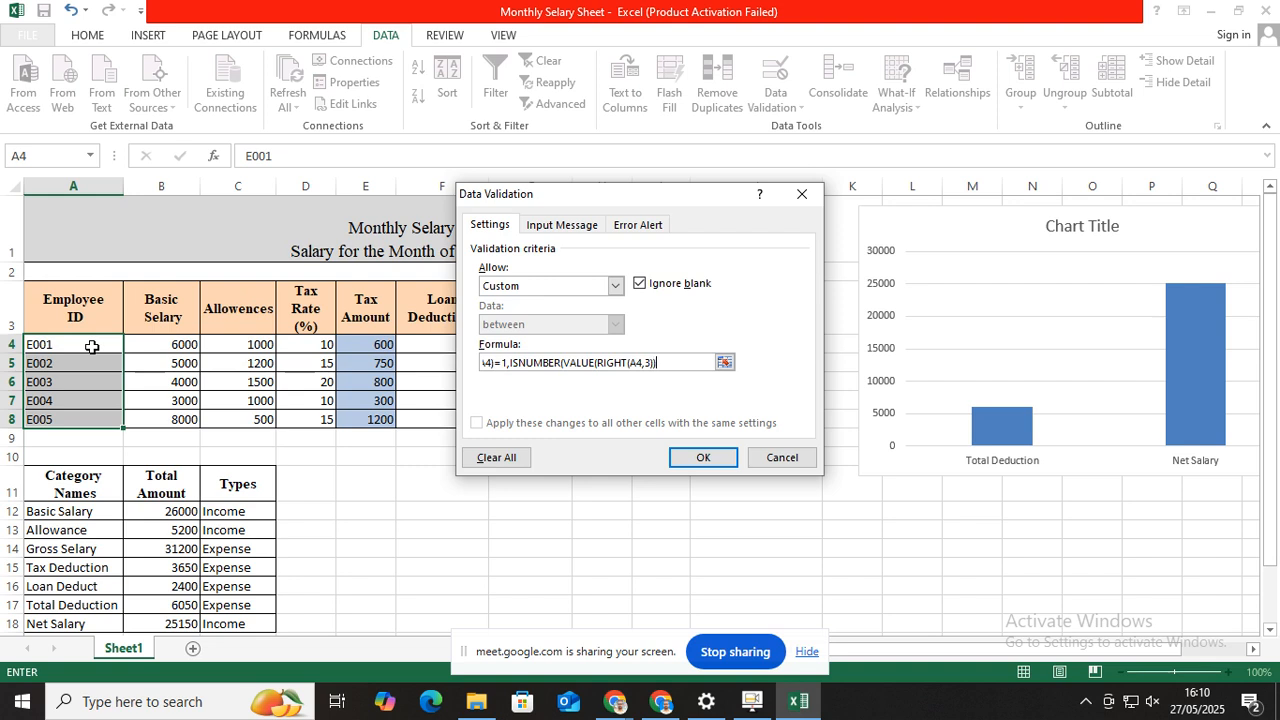
type(",")
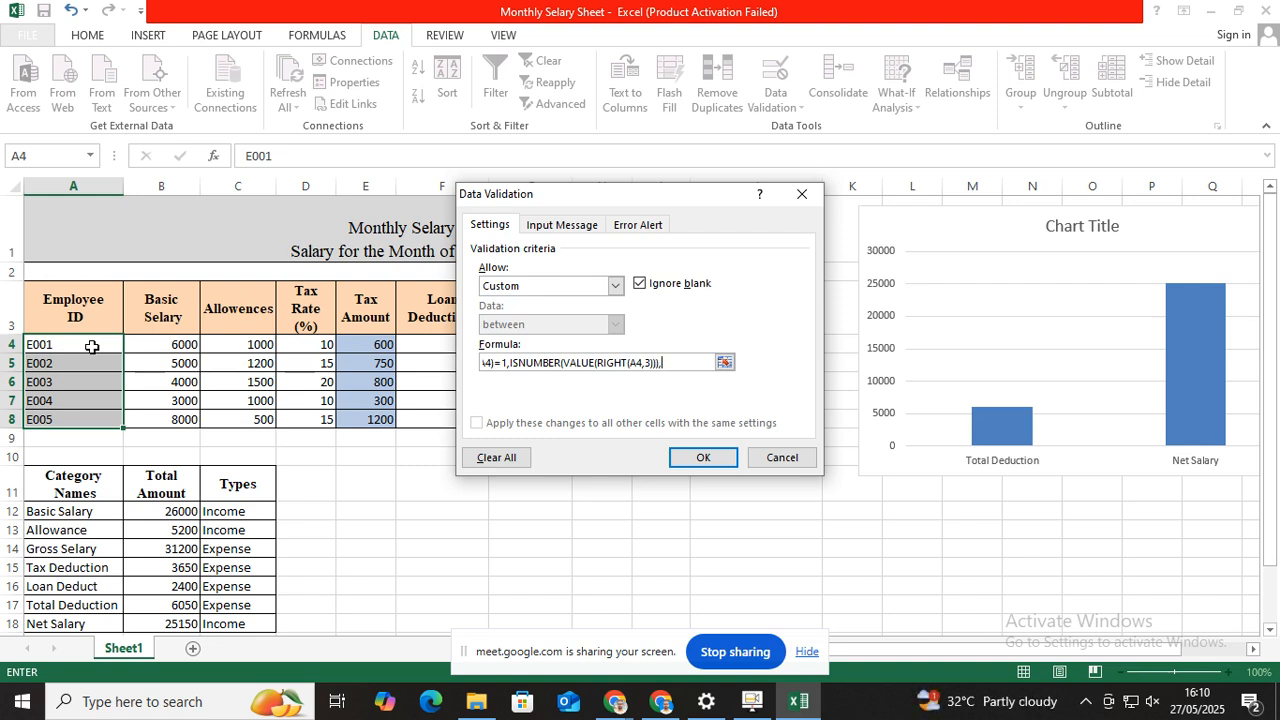
Finish the validation formula with the condition LEFT(A4)="E" and apply the rule to the employee ID cells
type("LEFT(")
left_click(64, 344)
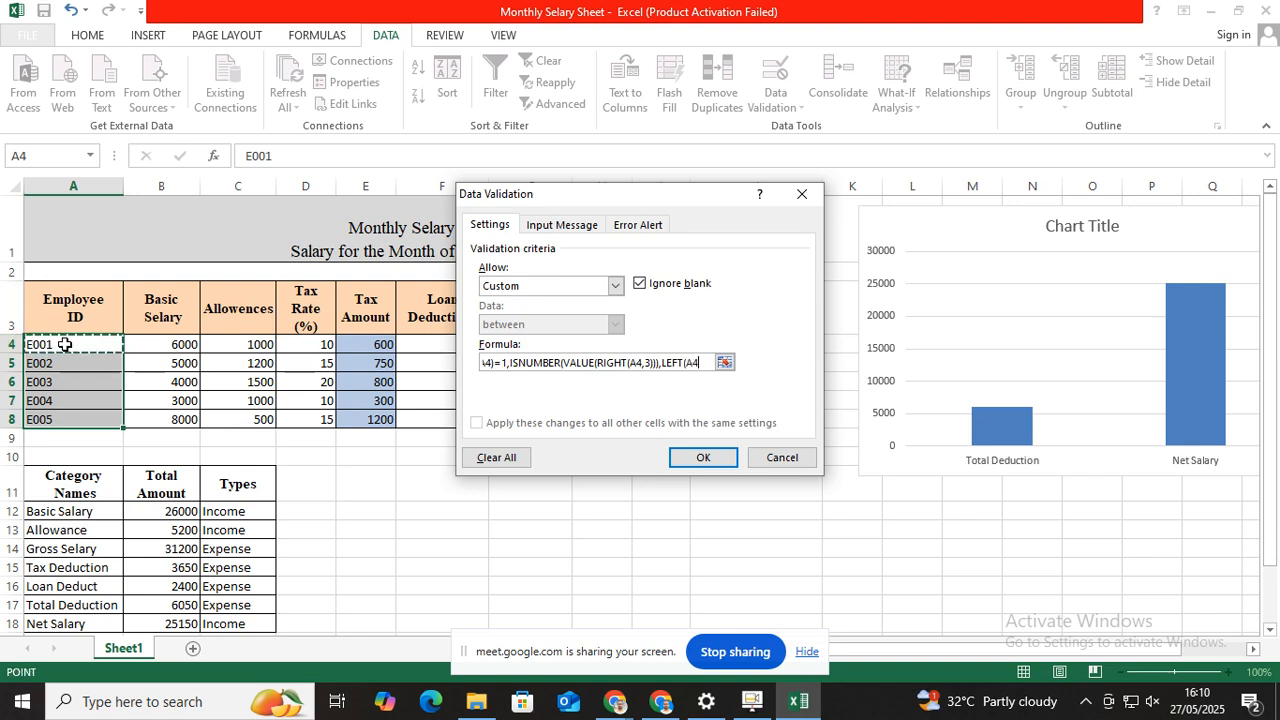
type(")=")
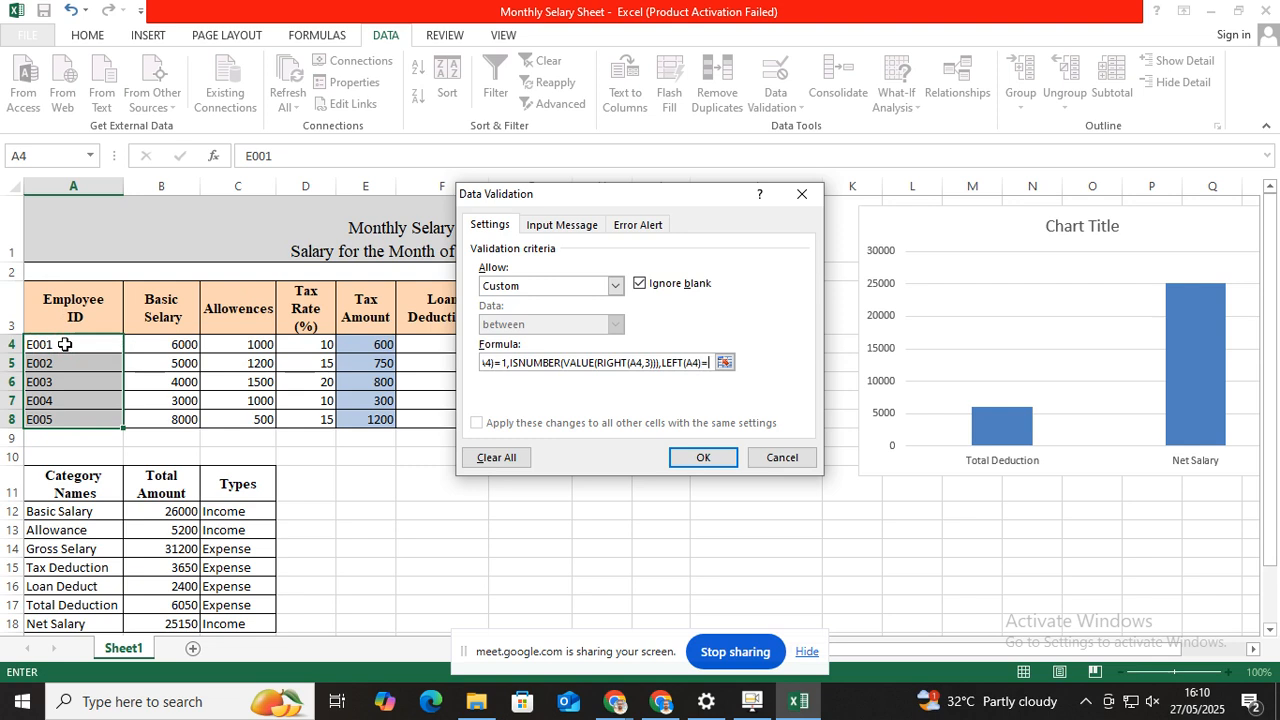
type("@")
key("BackSpace")
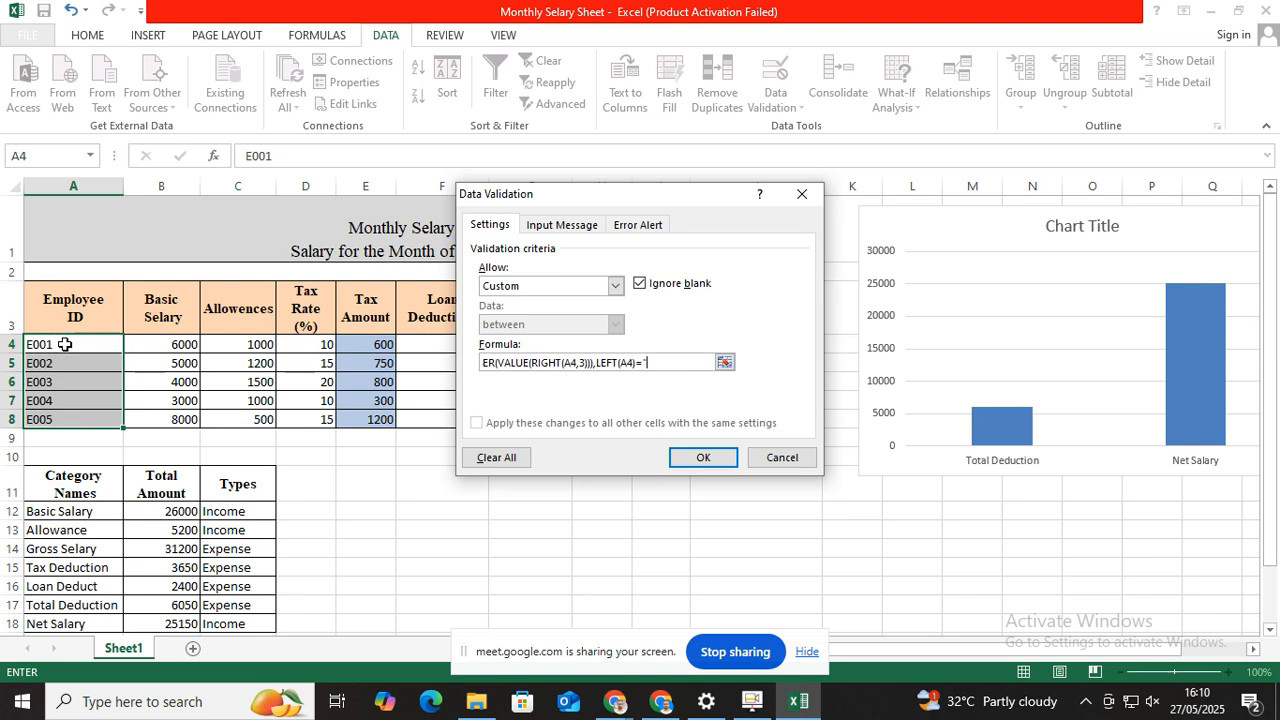
type("\"E")
left_click(704, 457)
left_click(515, 511)
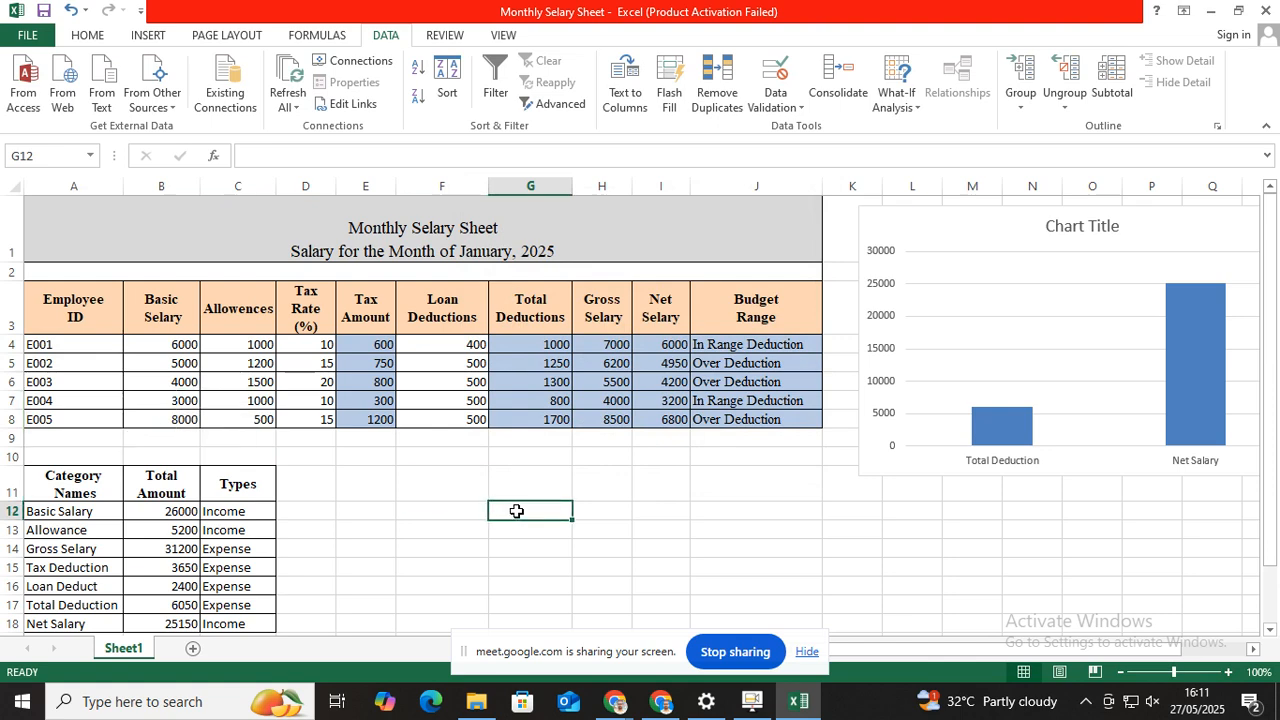
Test the validation rule by changing the first letter of the employee ID in A4 to F
double_click(30, 346)
key("Delete")
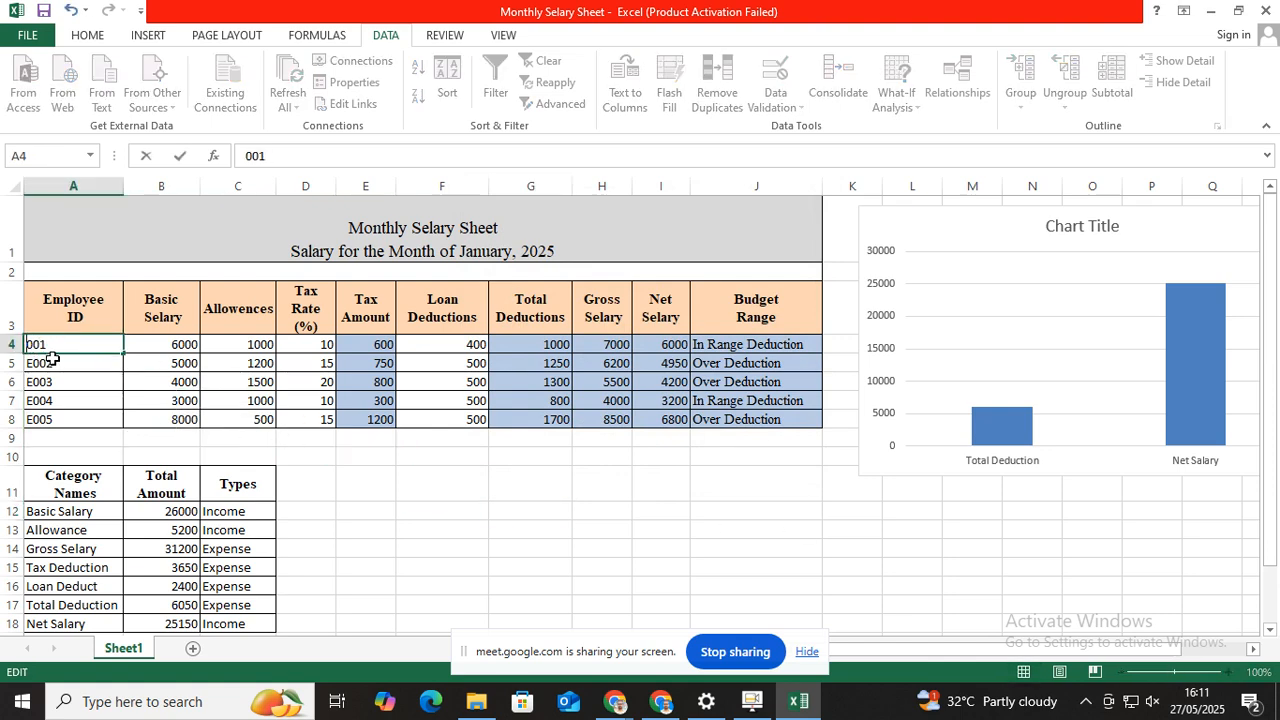
type("F")
key("Return")
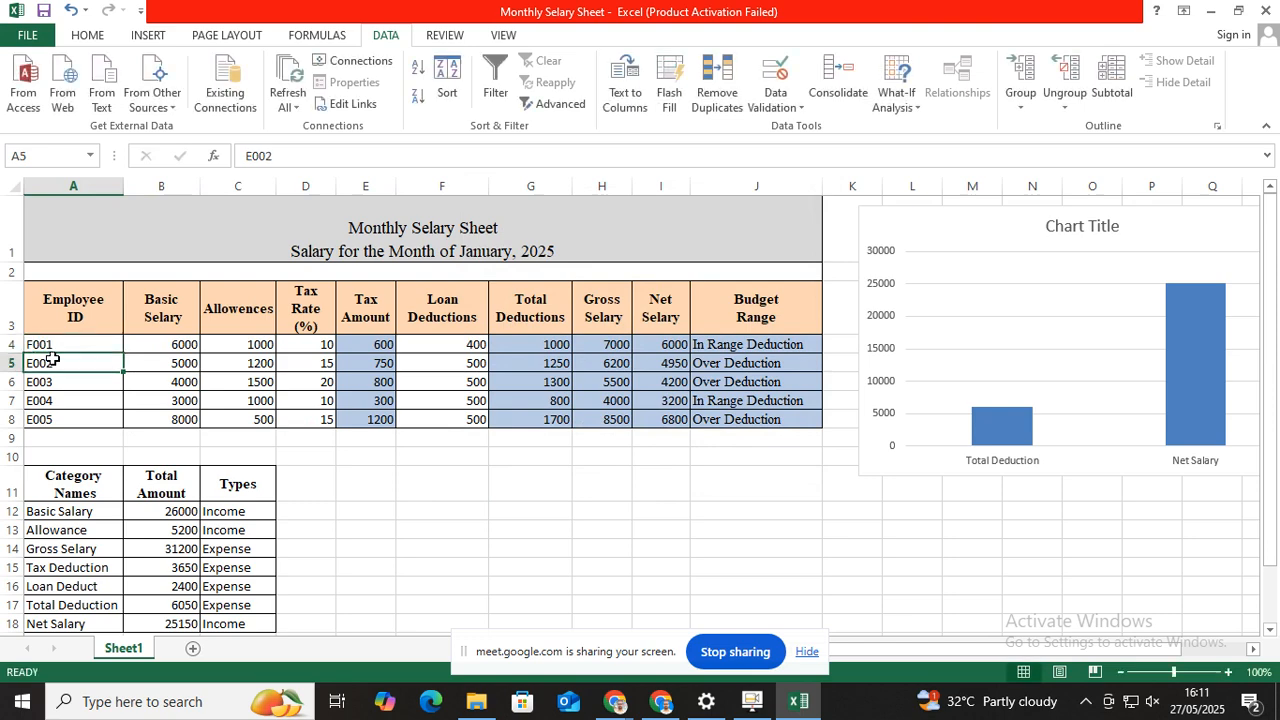
Restore the employee ID in A4 by changing its first letter back to E
left_click(35, 346)
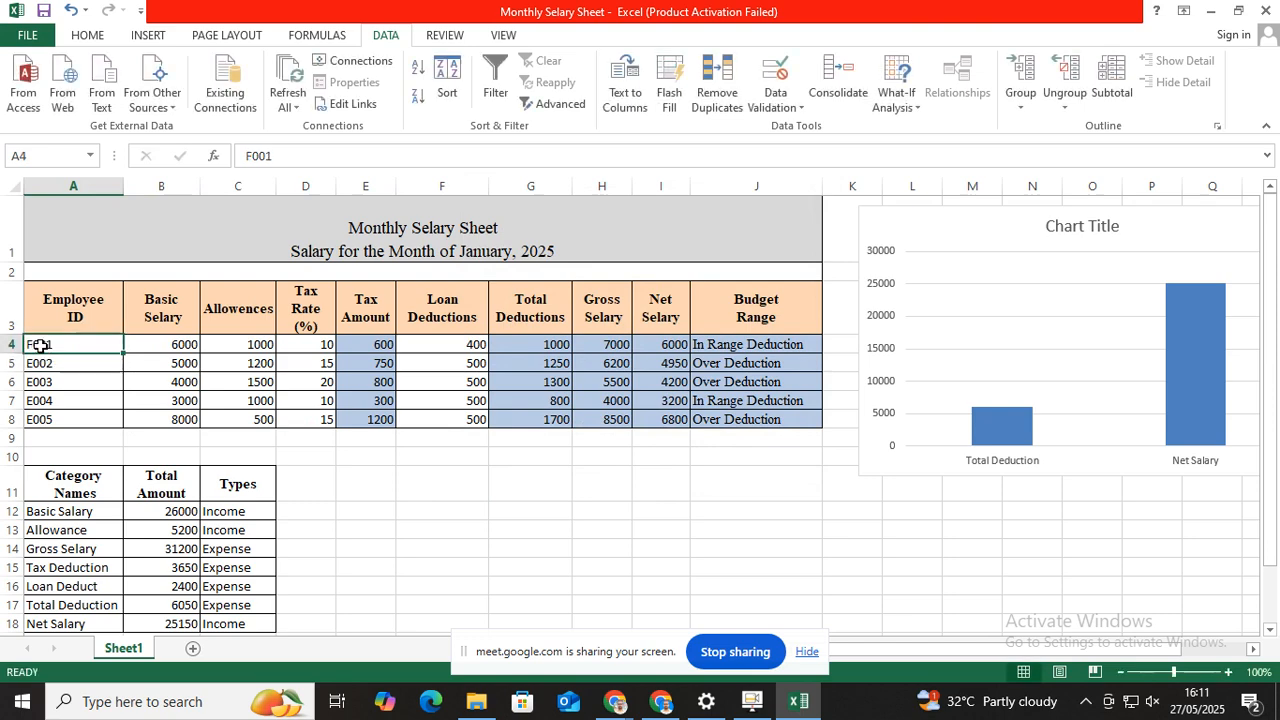
double_click(35, 346)
key("BackSpace")
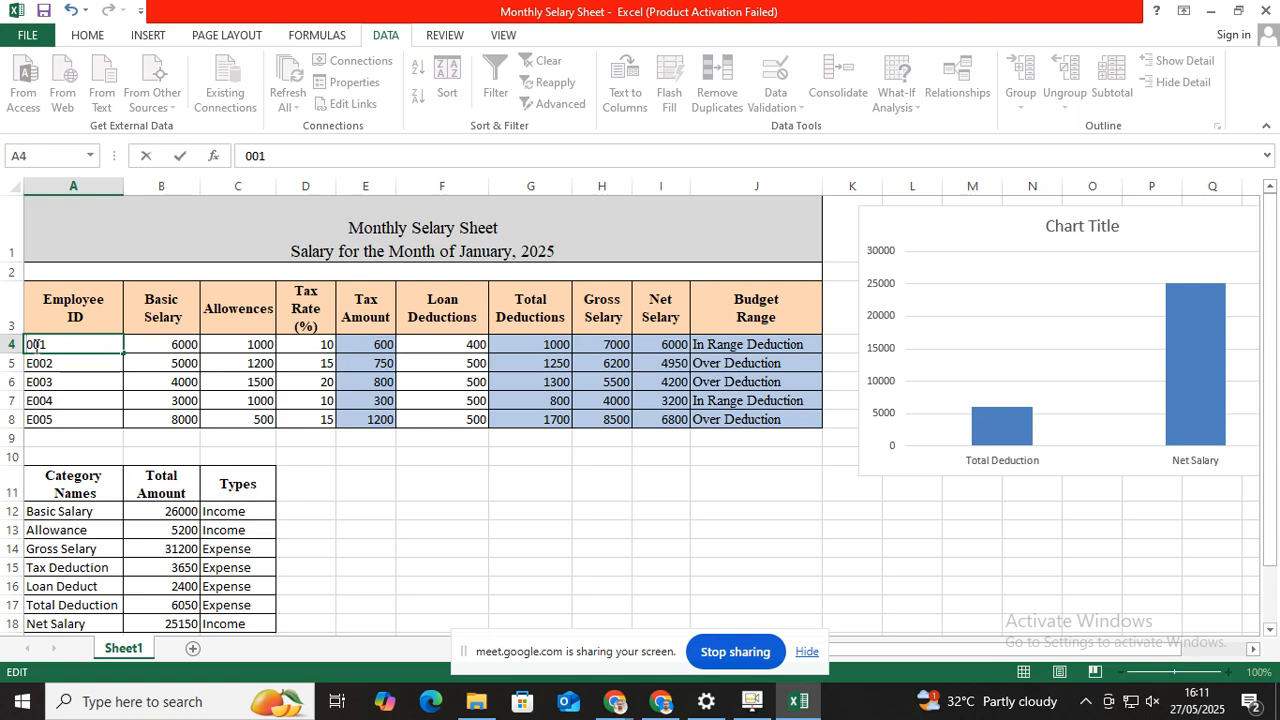
type("e")
key("BackSpace")
type("E")
key("Return")
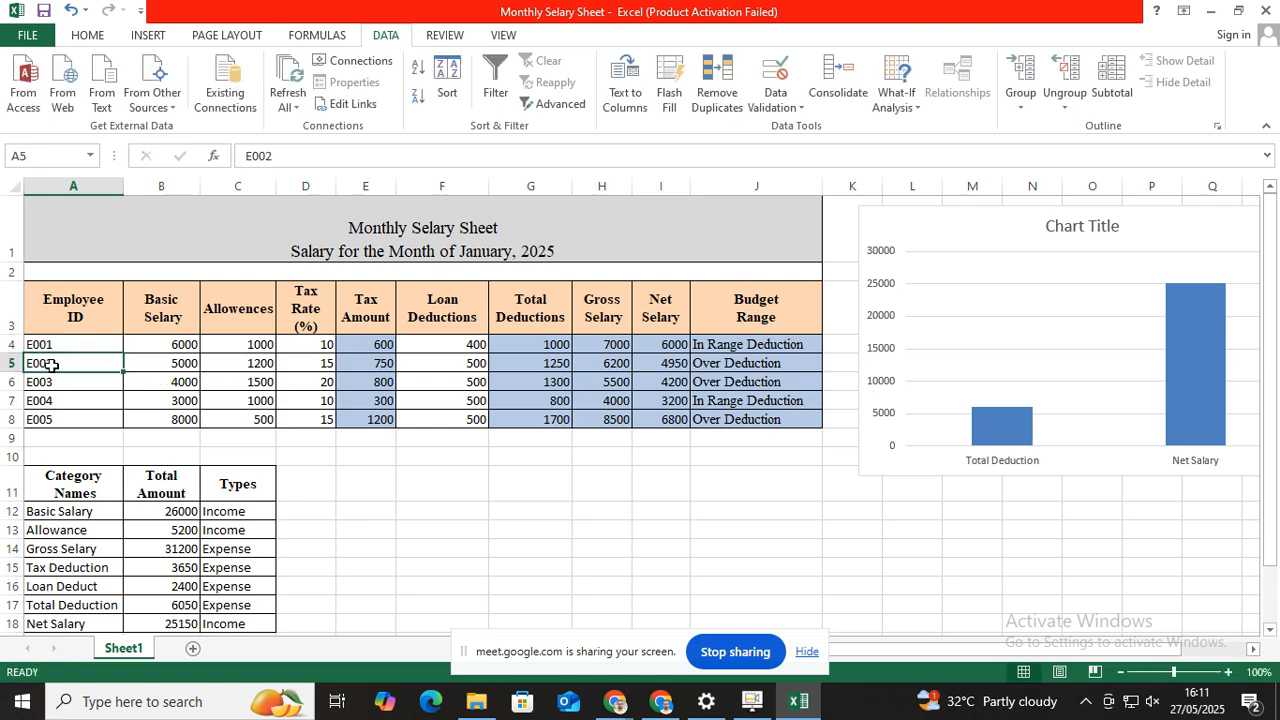
Test the length rule by removing the last digit of the employee ID in A5
double_click(55, 365)
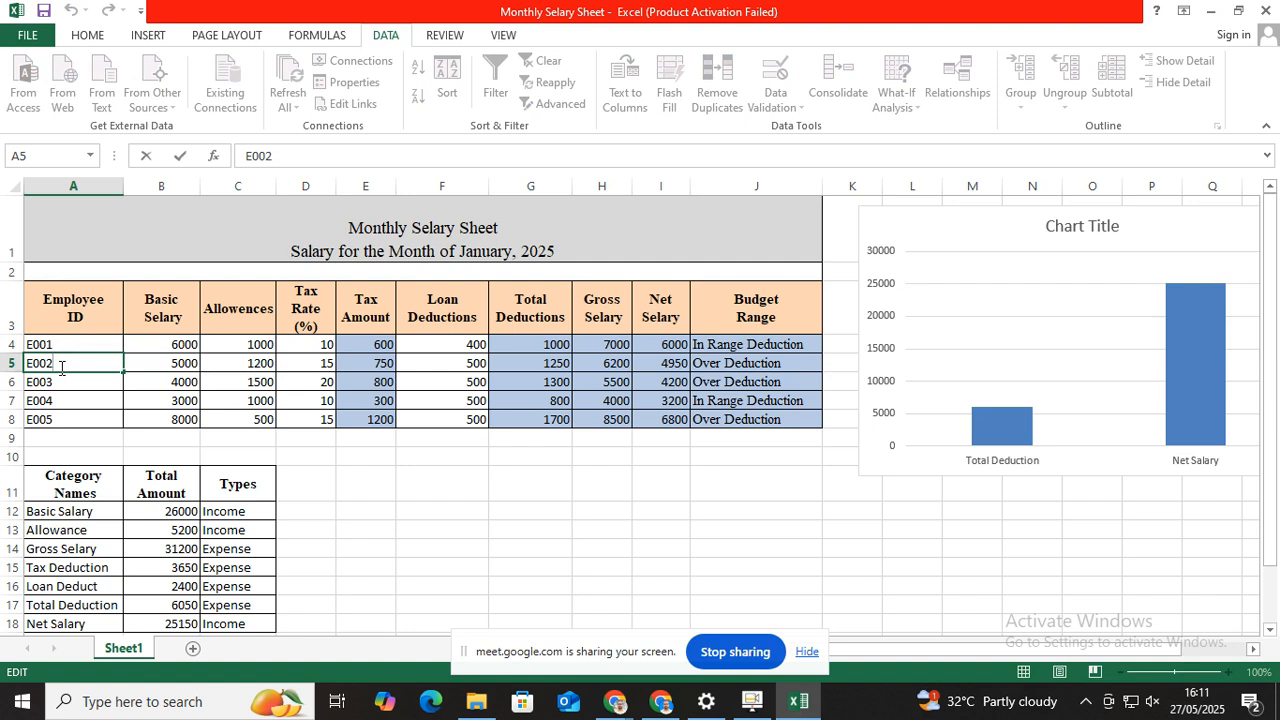
key("BackSpace")
key("Return")
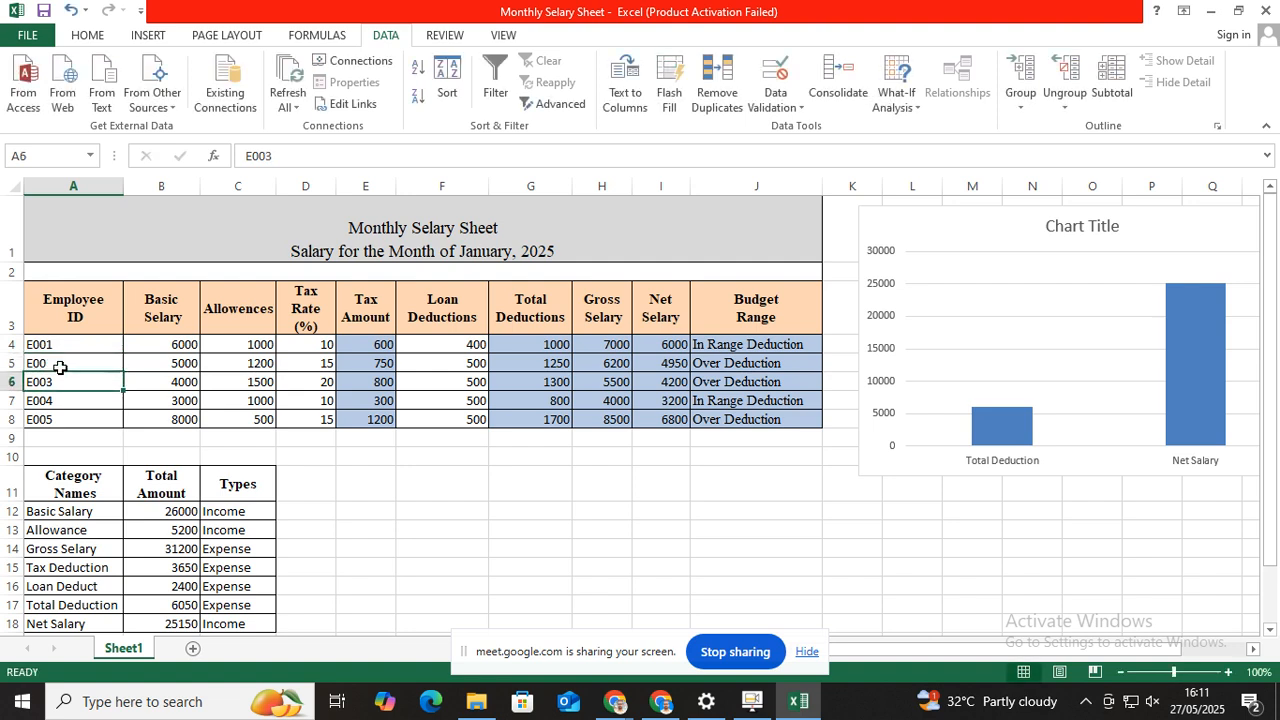
Enter the function labels LEN in F11 and COUNTIF in G11, beside the category table
left_click(520, 500)
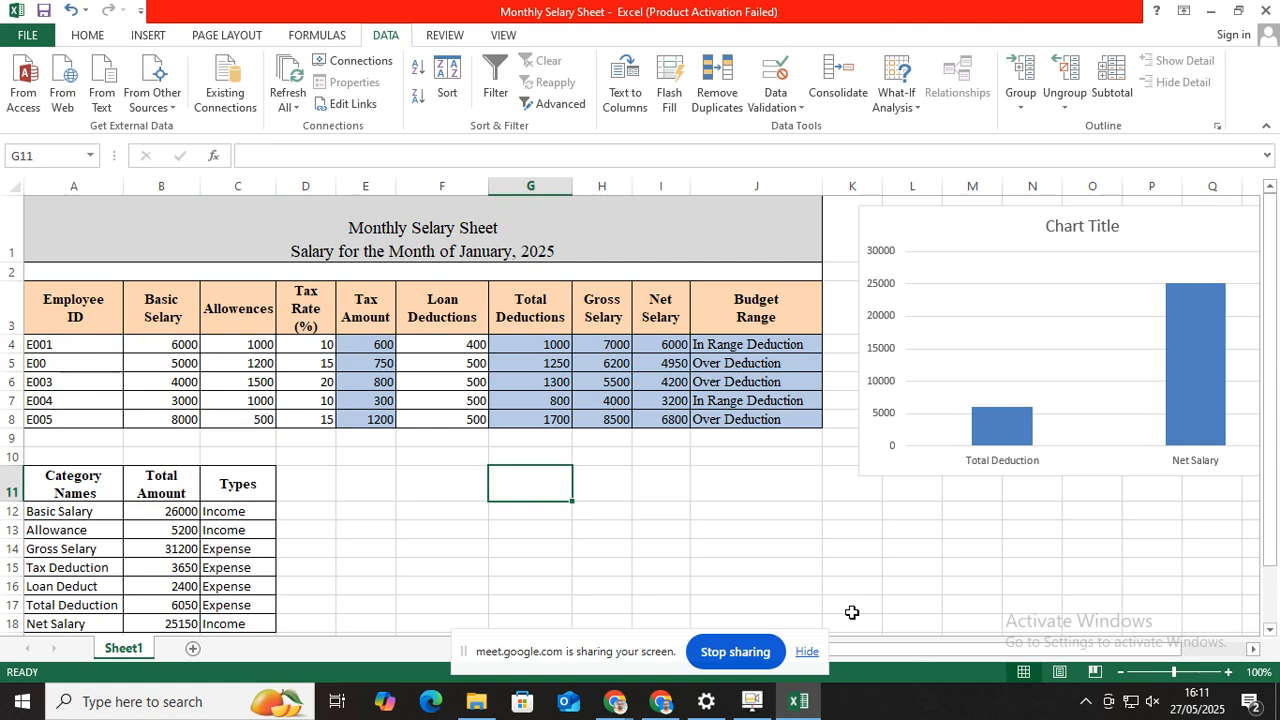
left_click(411, 491)
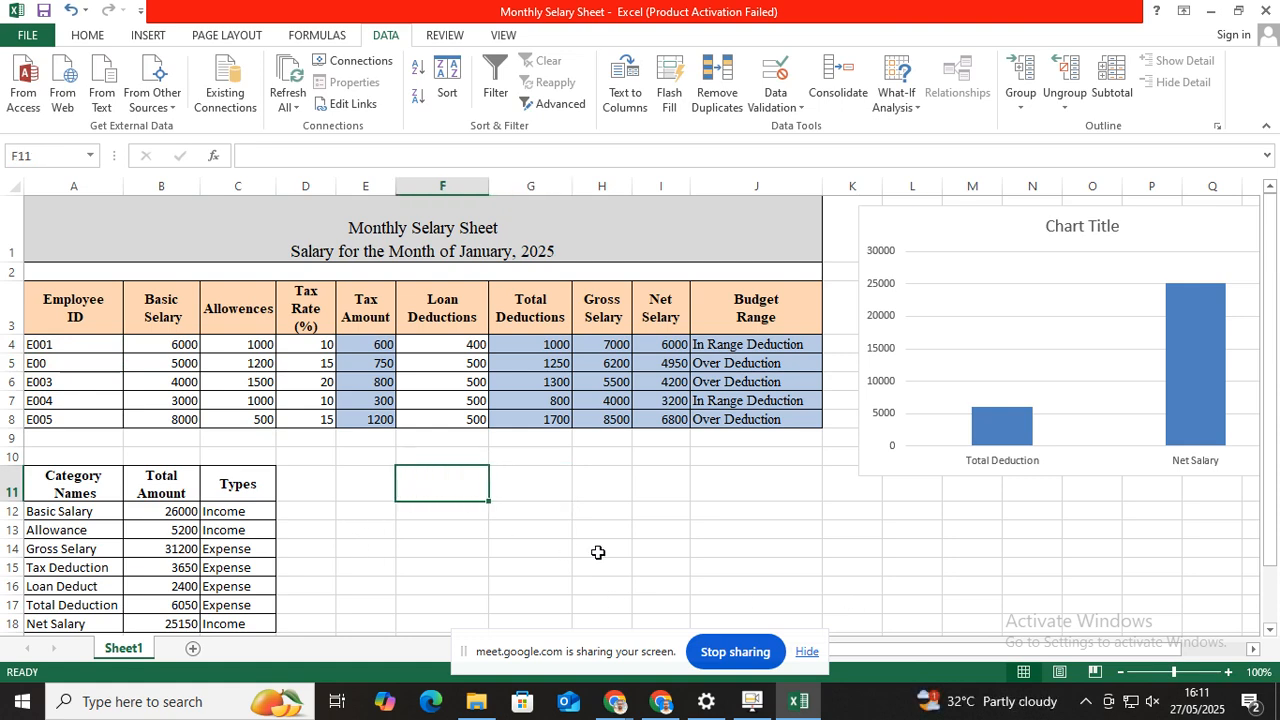
type("I")
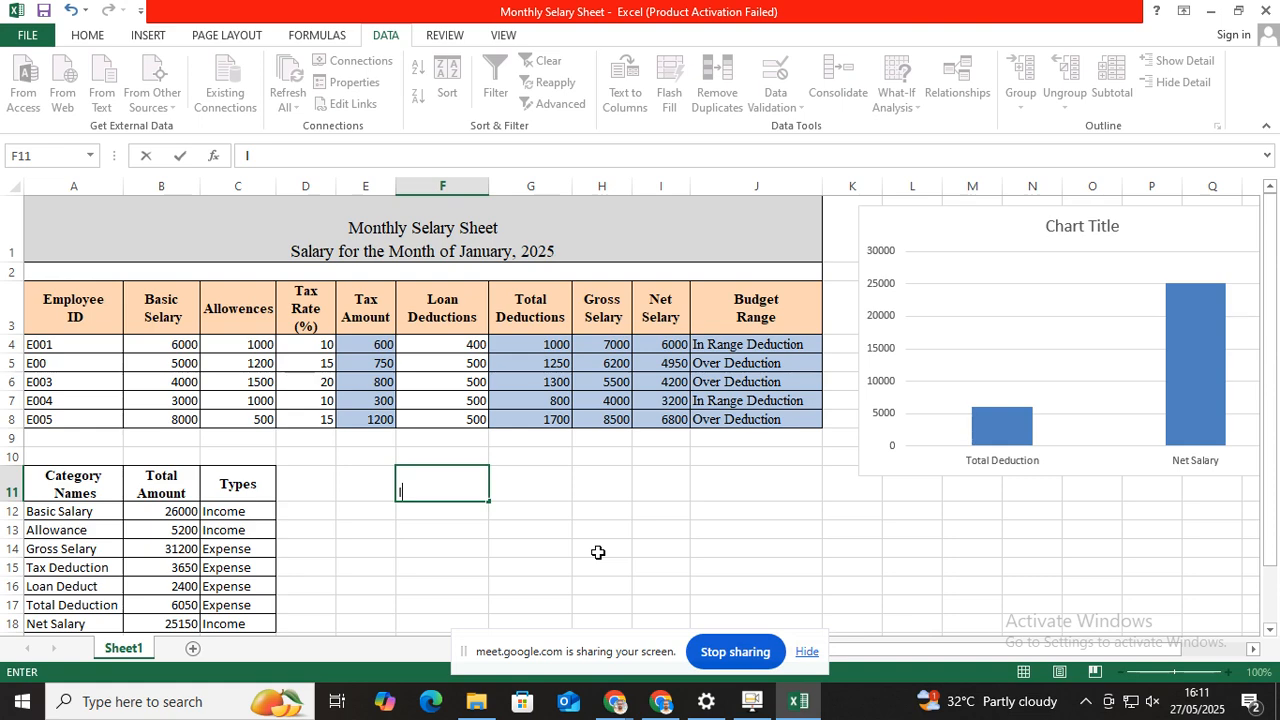
key("BackSpace")
type("LEN")
left_click(526, 489)
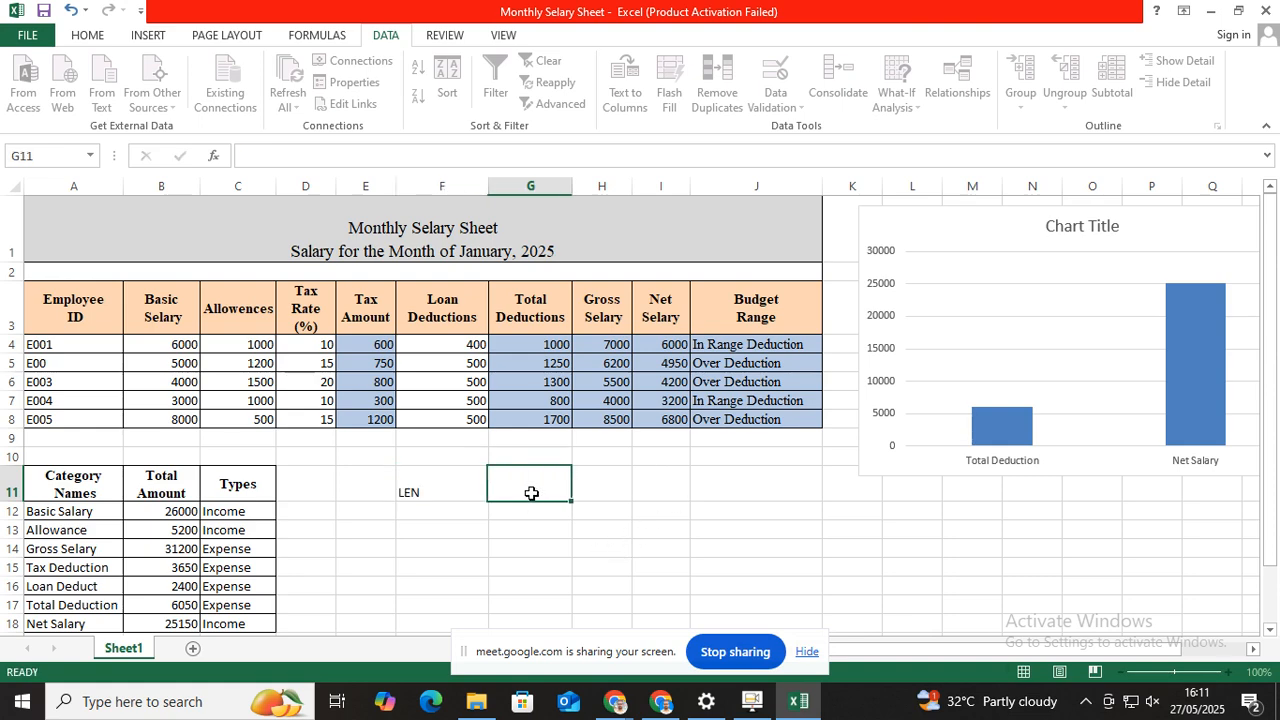
type("COU")
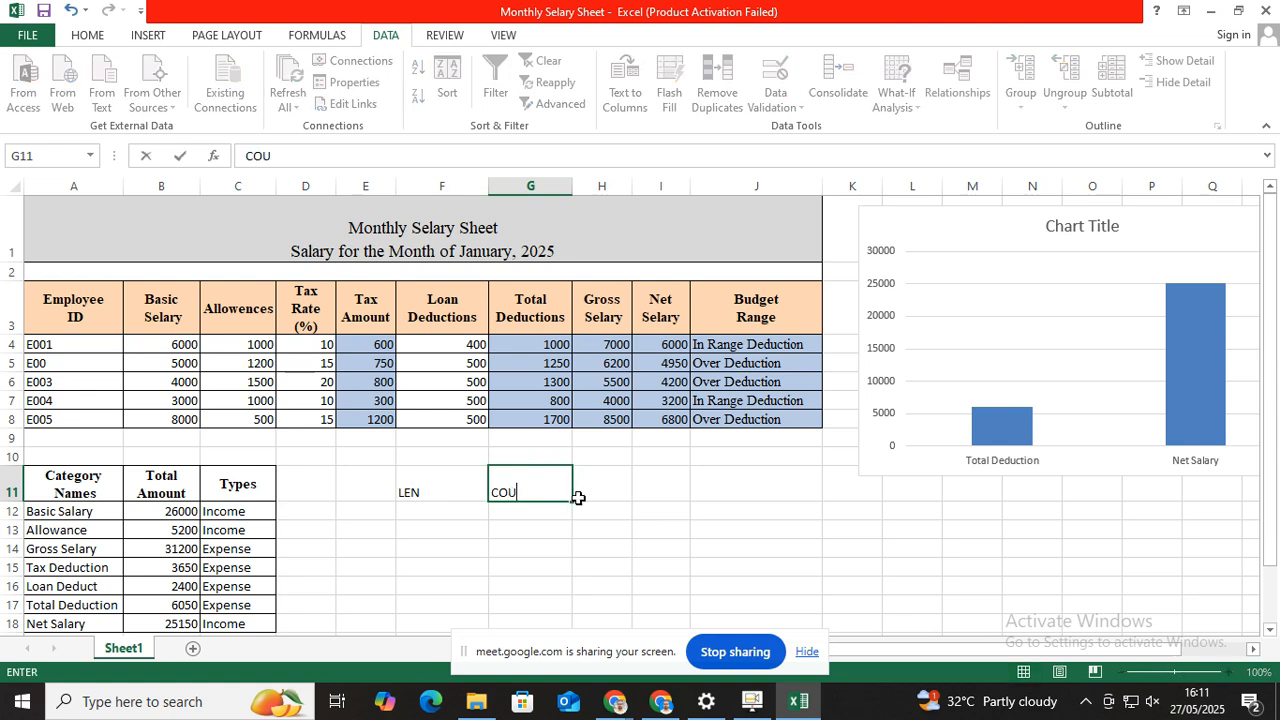
type("NTIF")
Continue the row of function labels with RIGHT in H11 and LEFT in I11
left_click(586, 495)
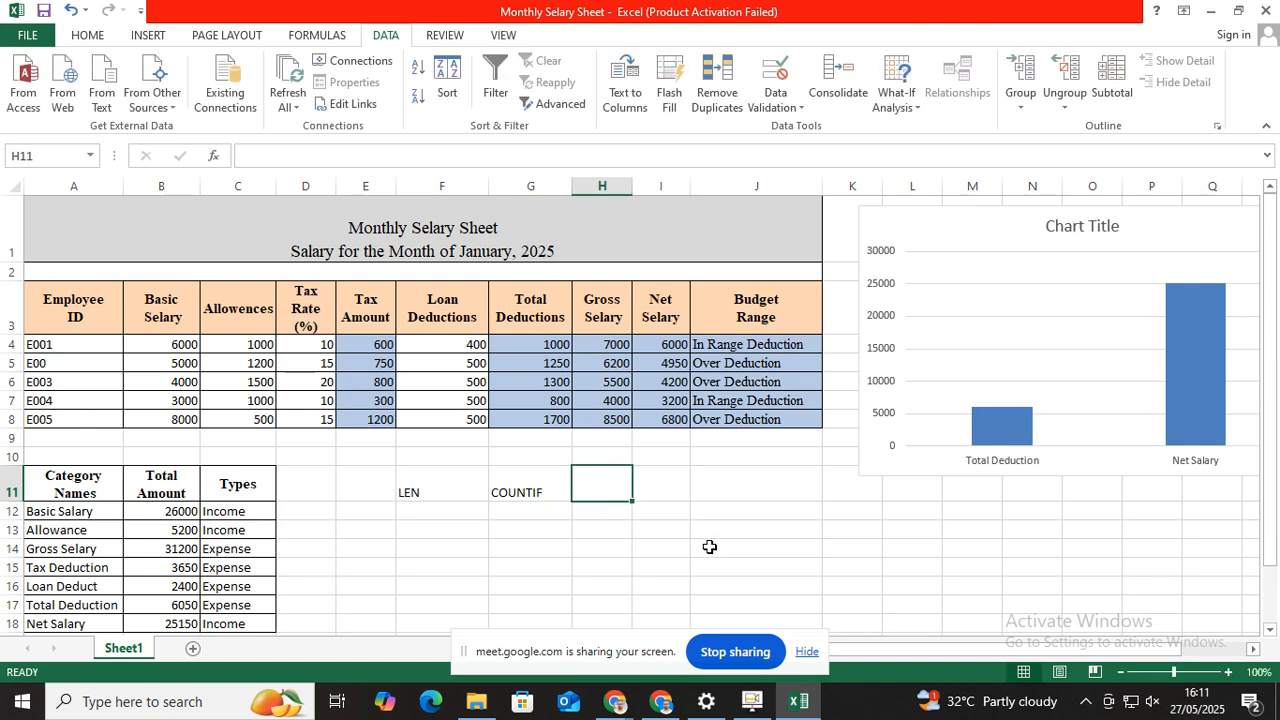
type("V")
key("BackSpace")
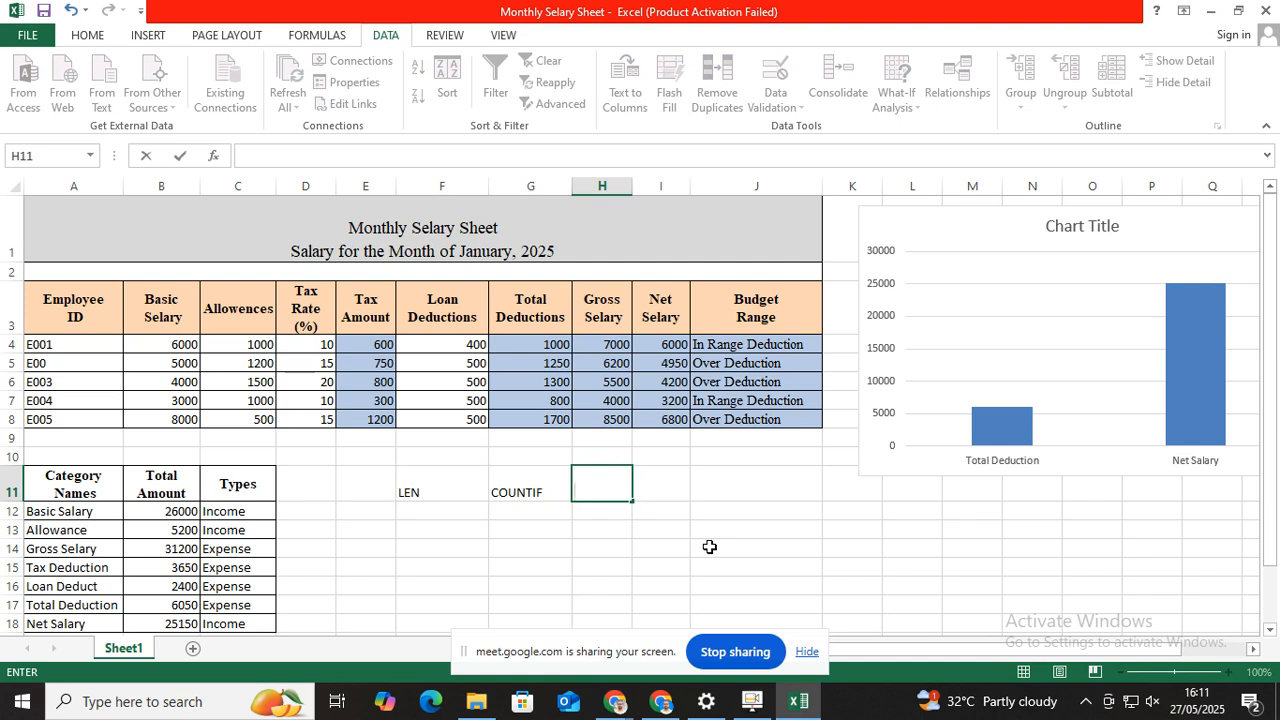
type("RIGHT")
left_click(658, 493)
type("=")
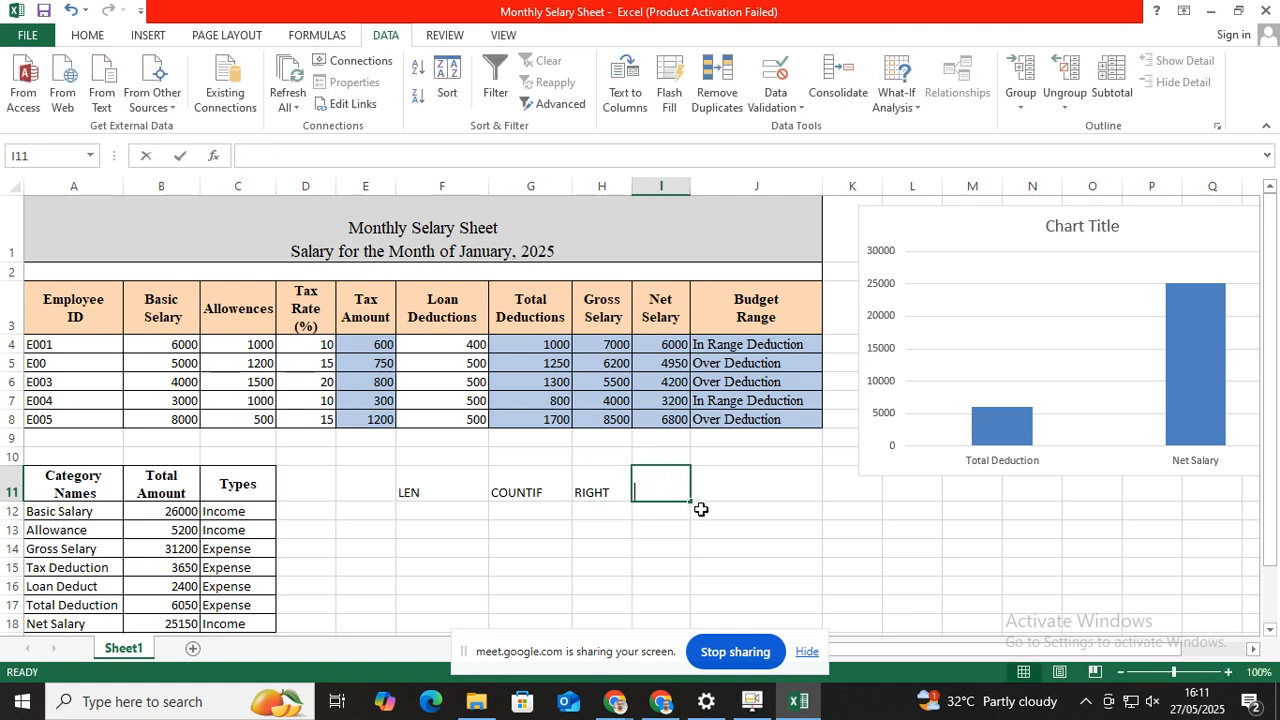
type("LEF")
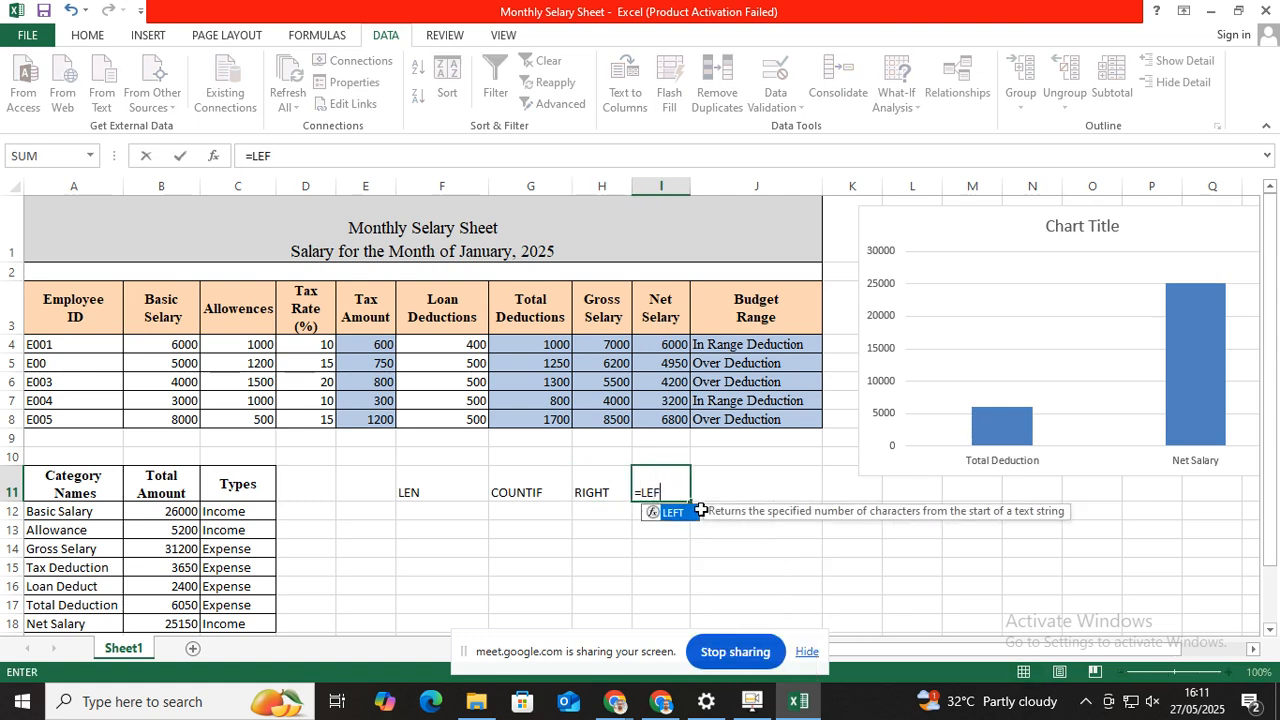
key("BackSpace")
key("BackSpace")
key("BackSpace")
key("BackSpace")
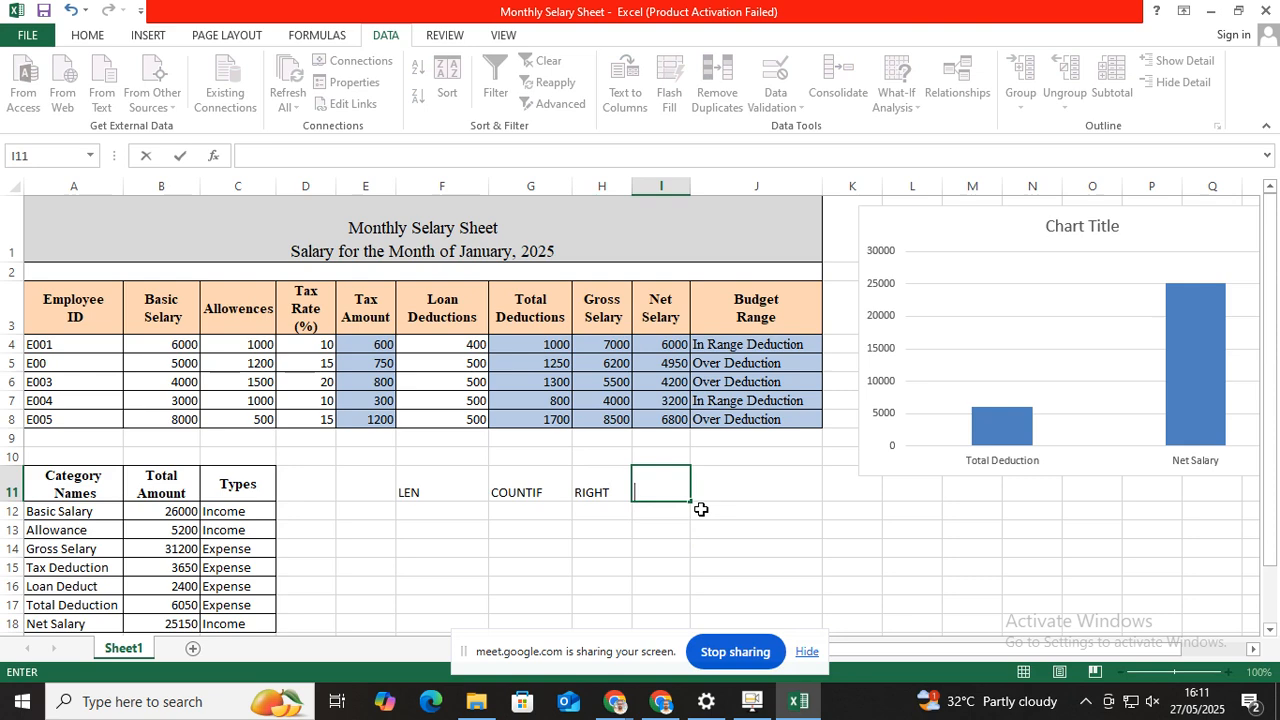
type("LEFT")
Enter the label VALU in J11, next to the LEFT label
left_click(741, 491)
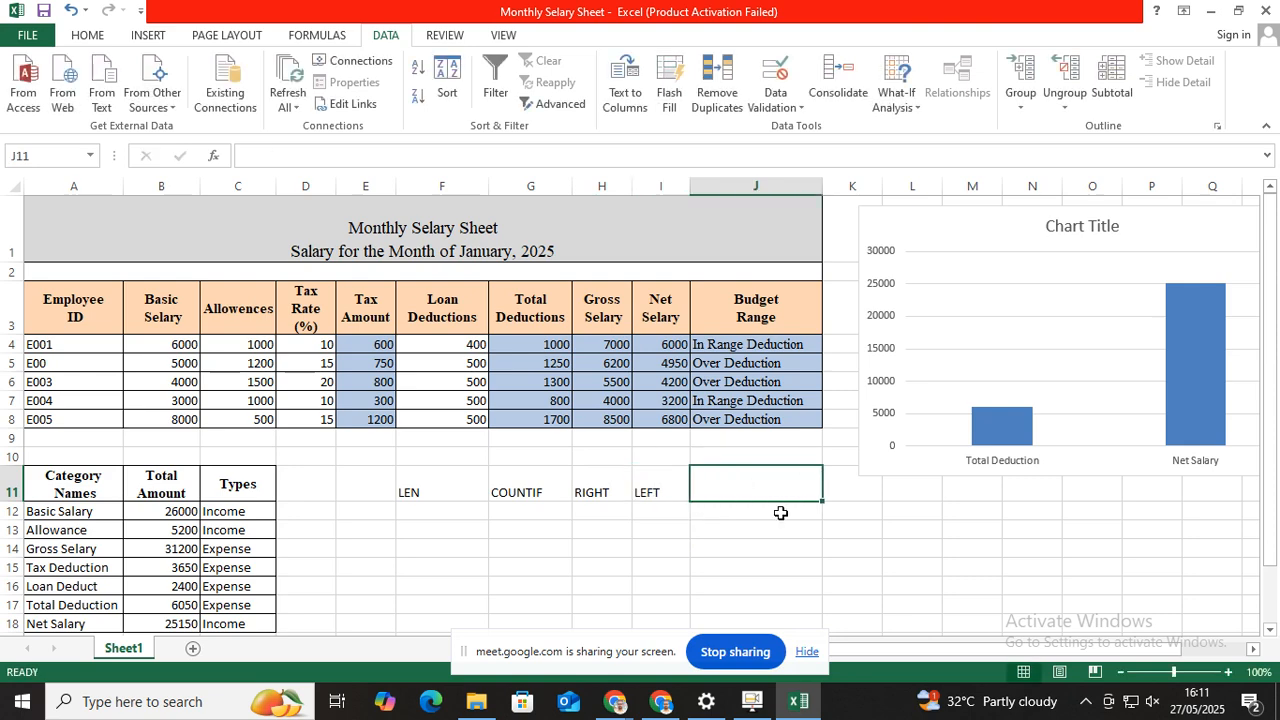
type("VALU")
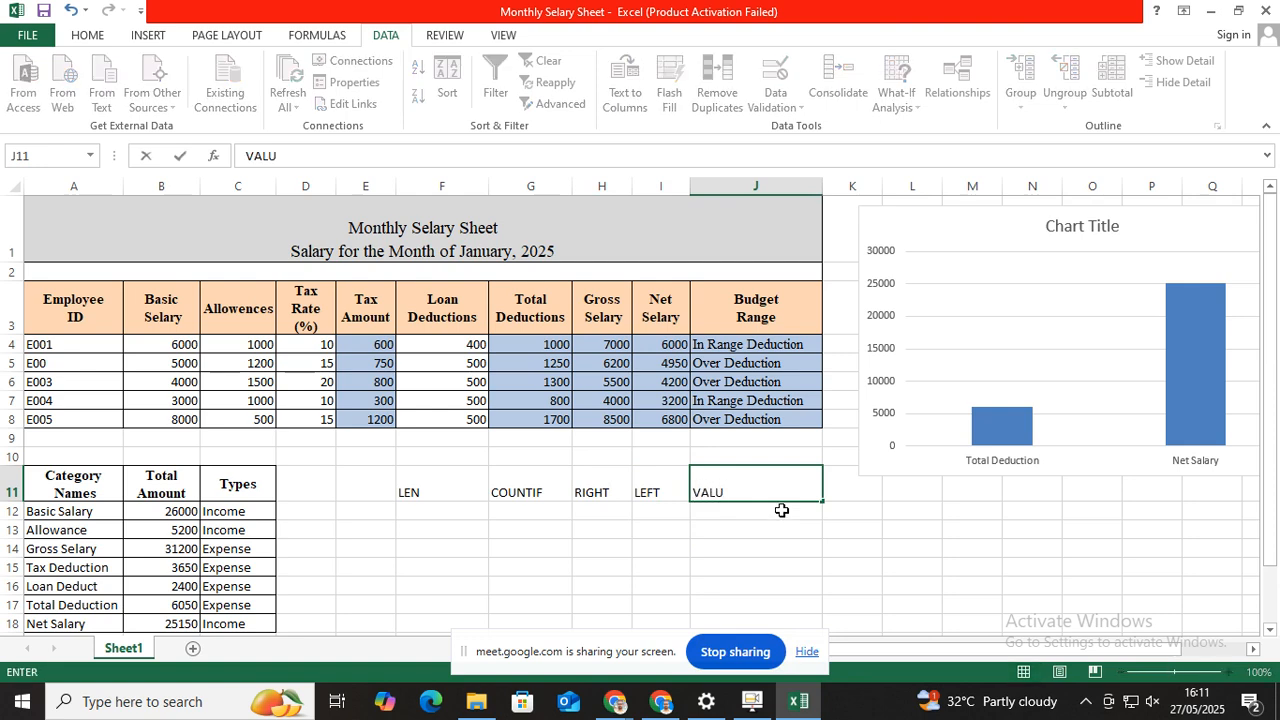
left_click(848, 494)
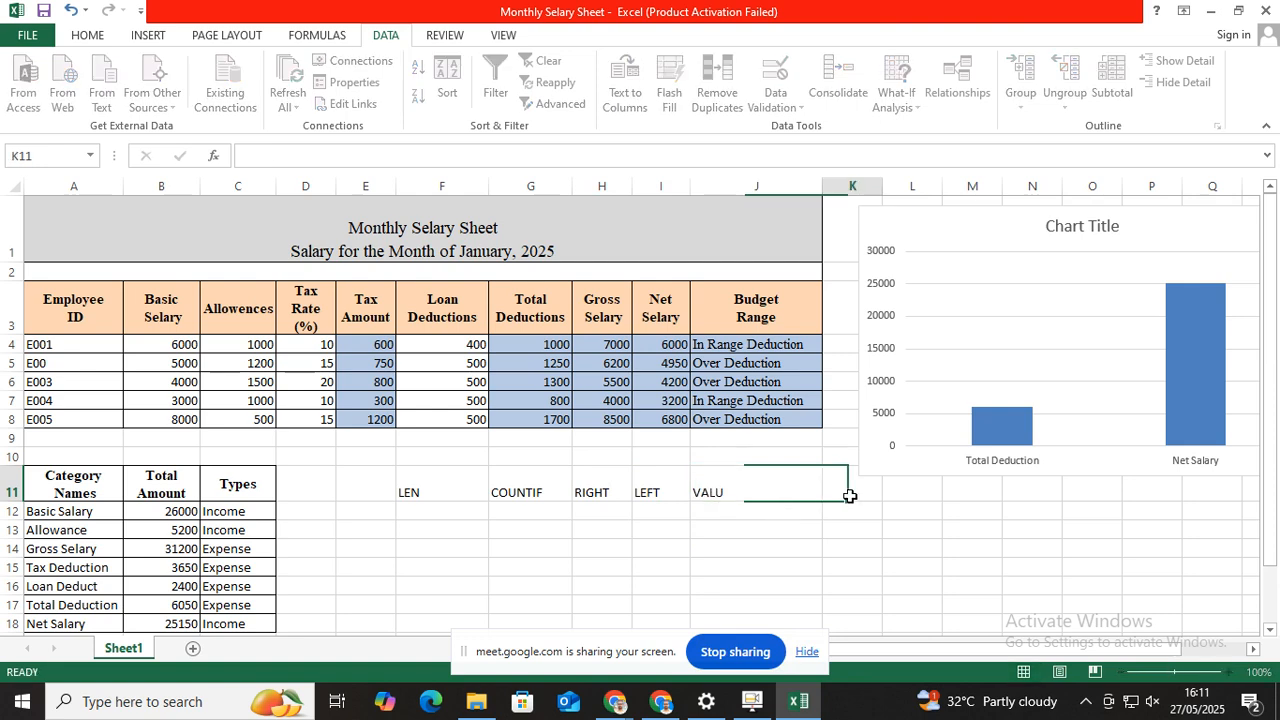
Delete the column chart of Total Deduction and Net Salary beside the salary table
left_click(997, 219)
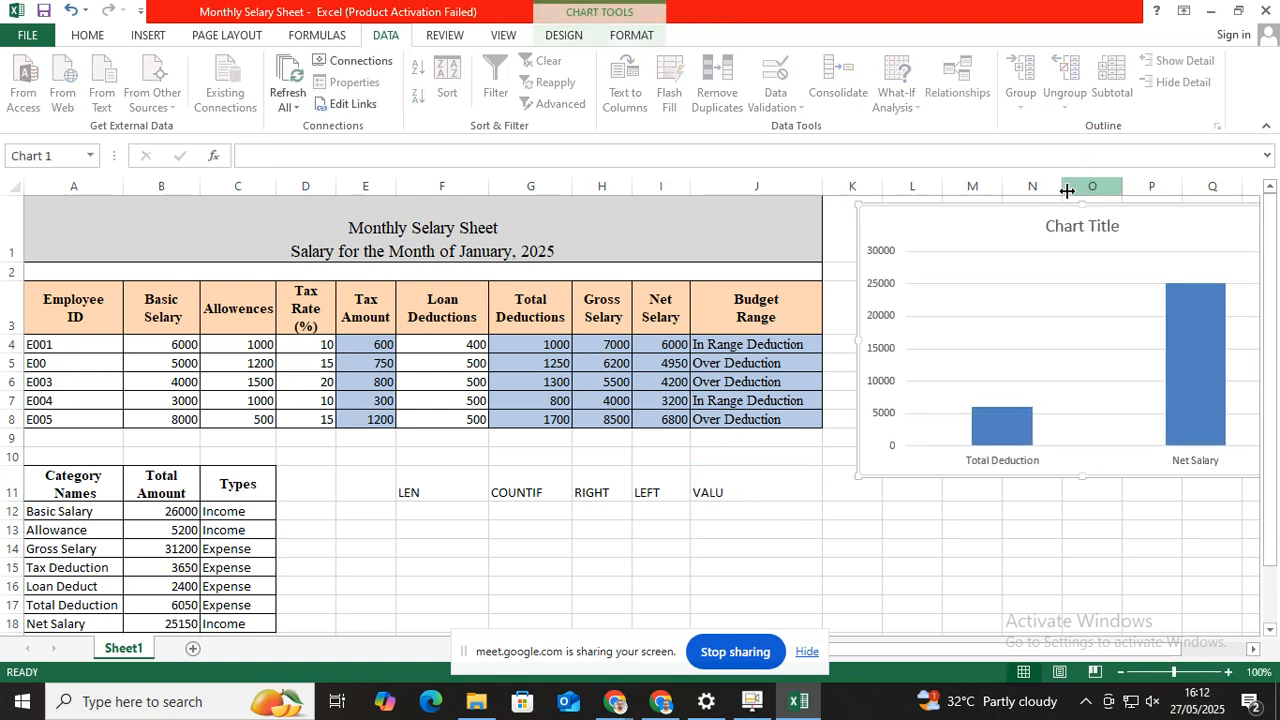
left_click_drag(1020, 220, 1147, 498)
key("Escape")
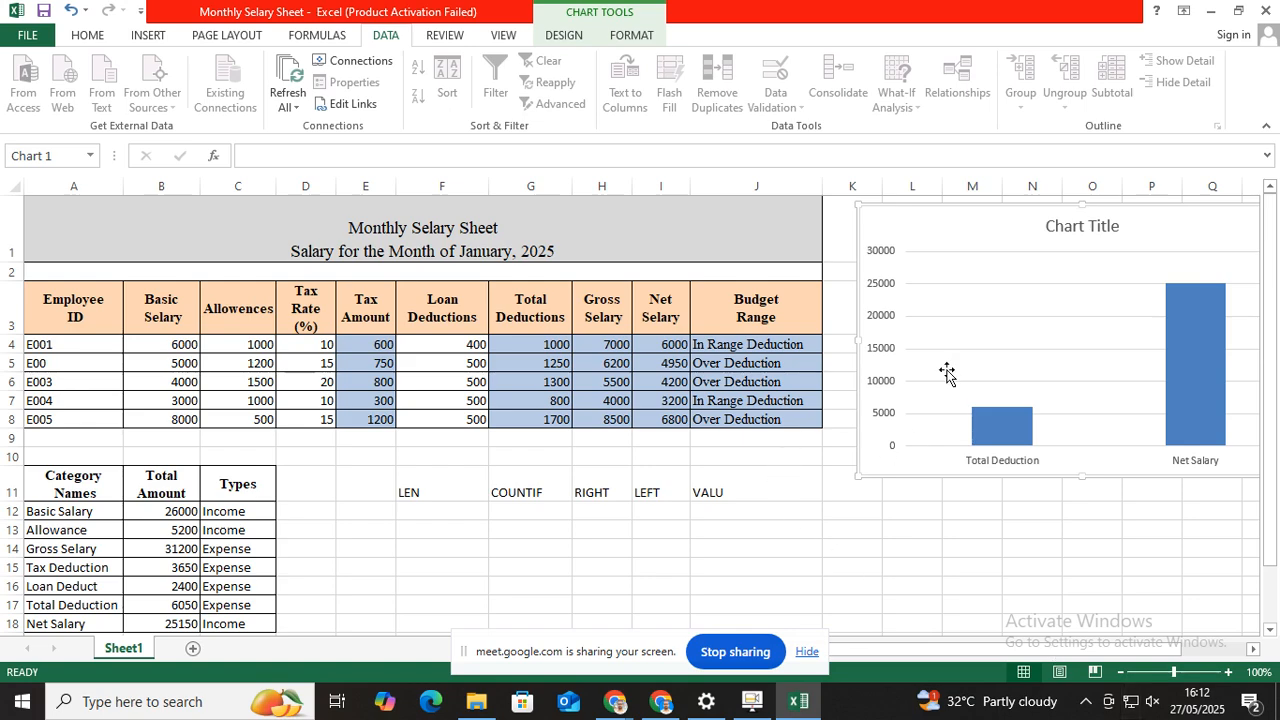
left_click_drag(946, 223, 869, 655)
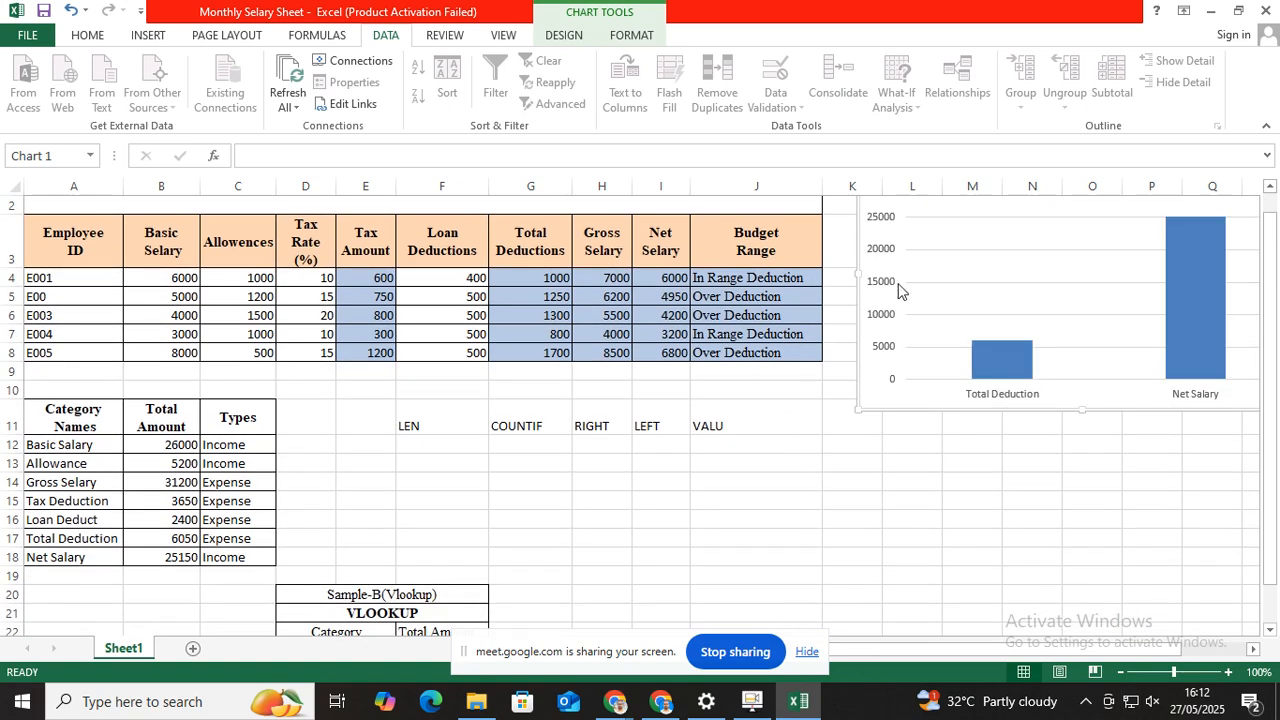
scroll(964, 430, "up", 1)
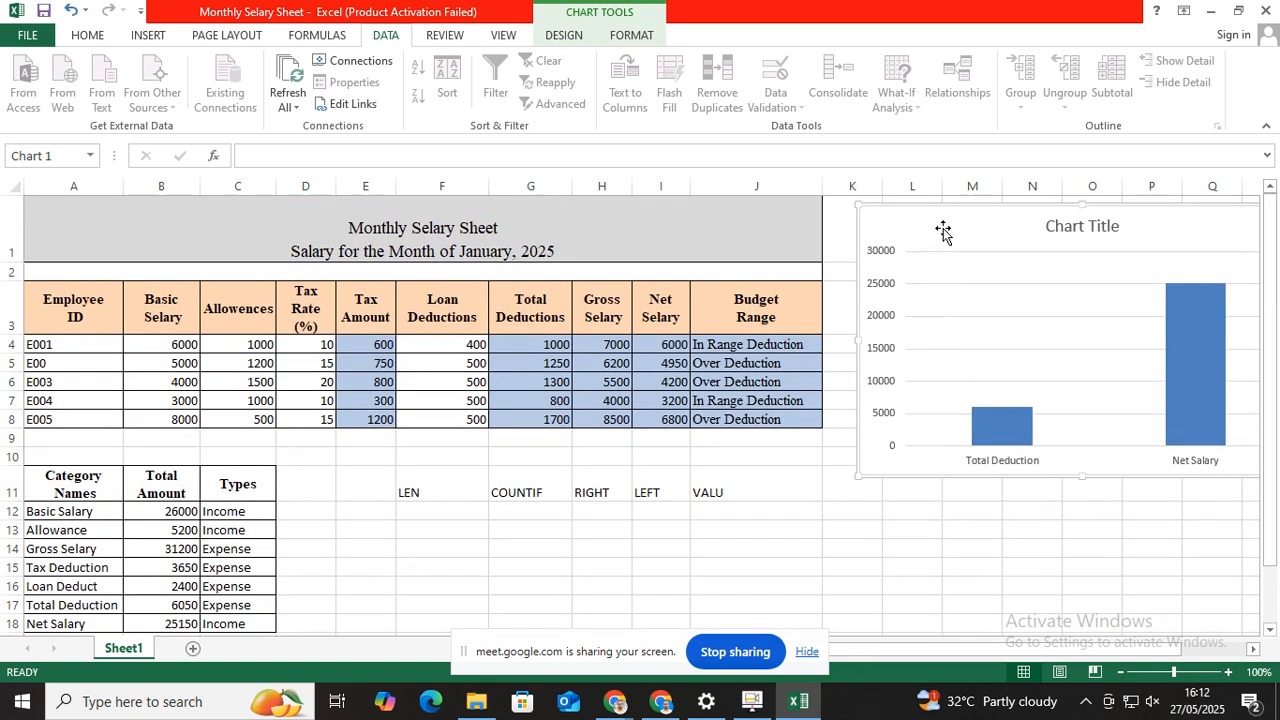
key("Delete")
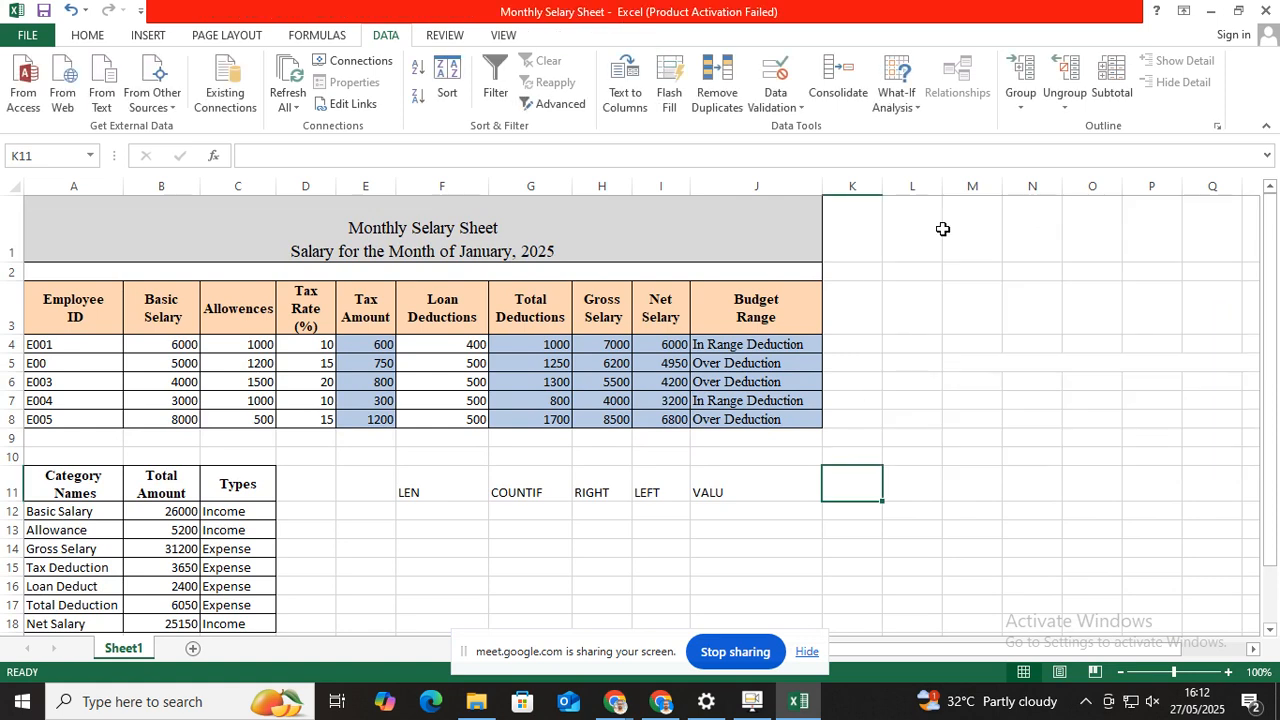
Enter the label ISNUMBER in K11 and widen column K slightly to fit it
left_click(845, 497)
type("I")
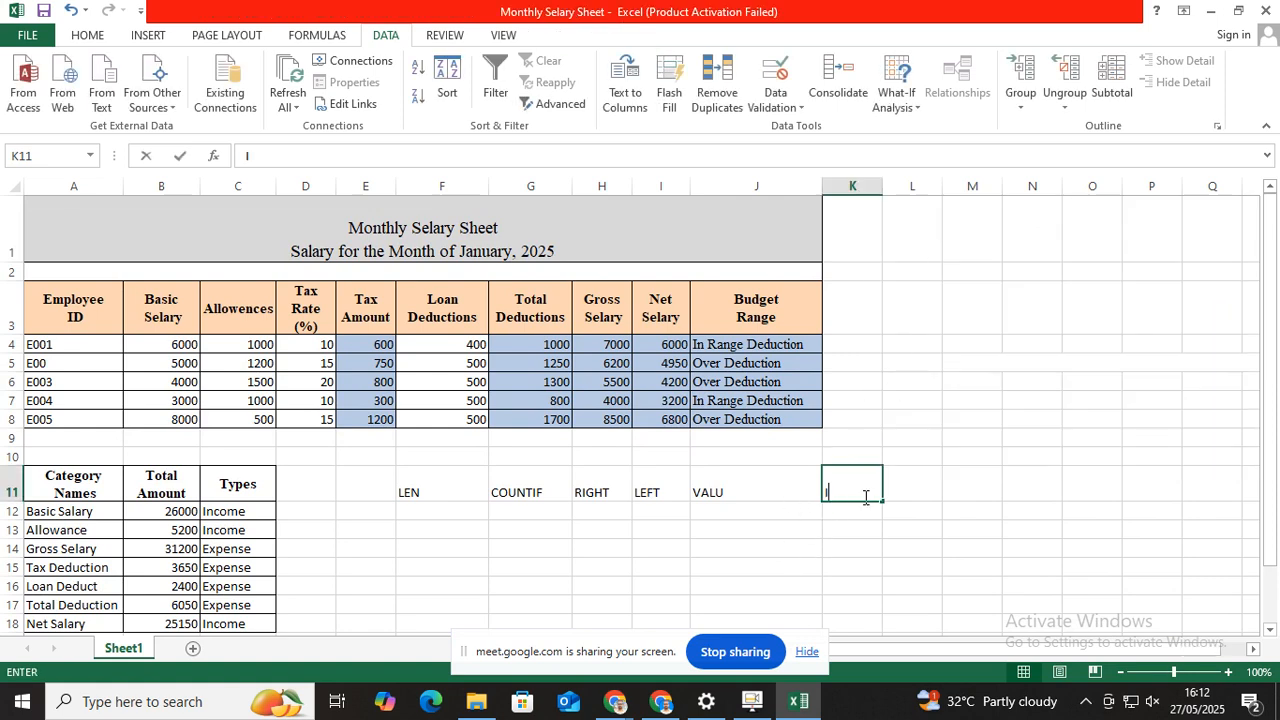
type("SNUMBER")
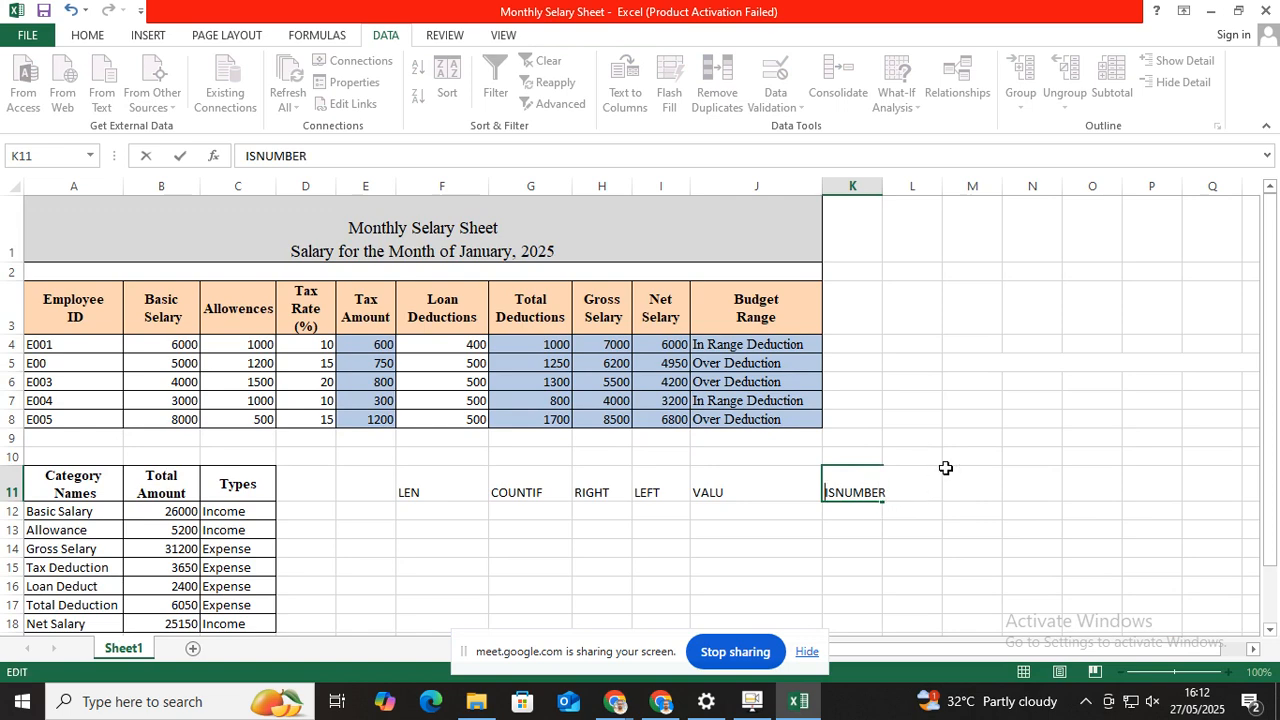
left_click(1032, 510)
left_click_drag(883, 191, 891, 191)
scroll(800, 533, "down", 1)
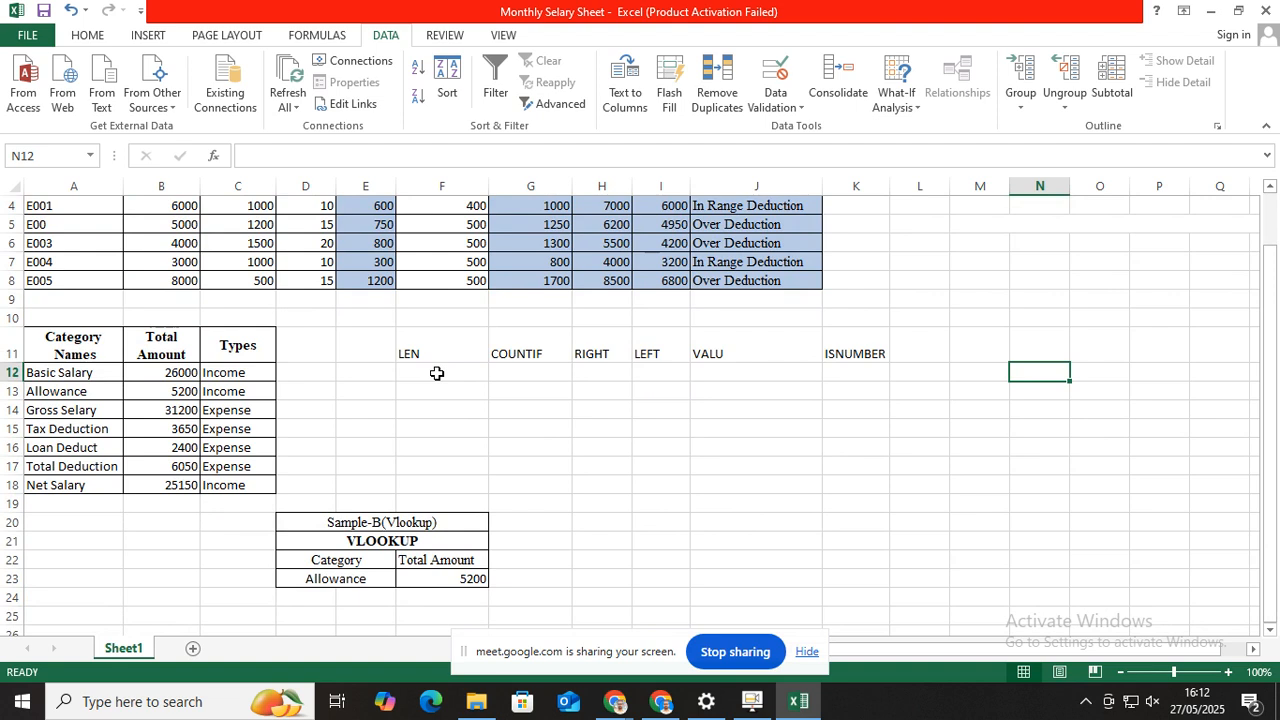
left_click(752, 700)
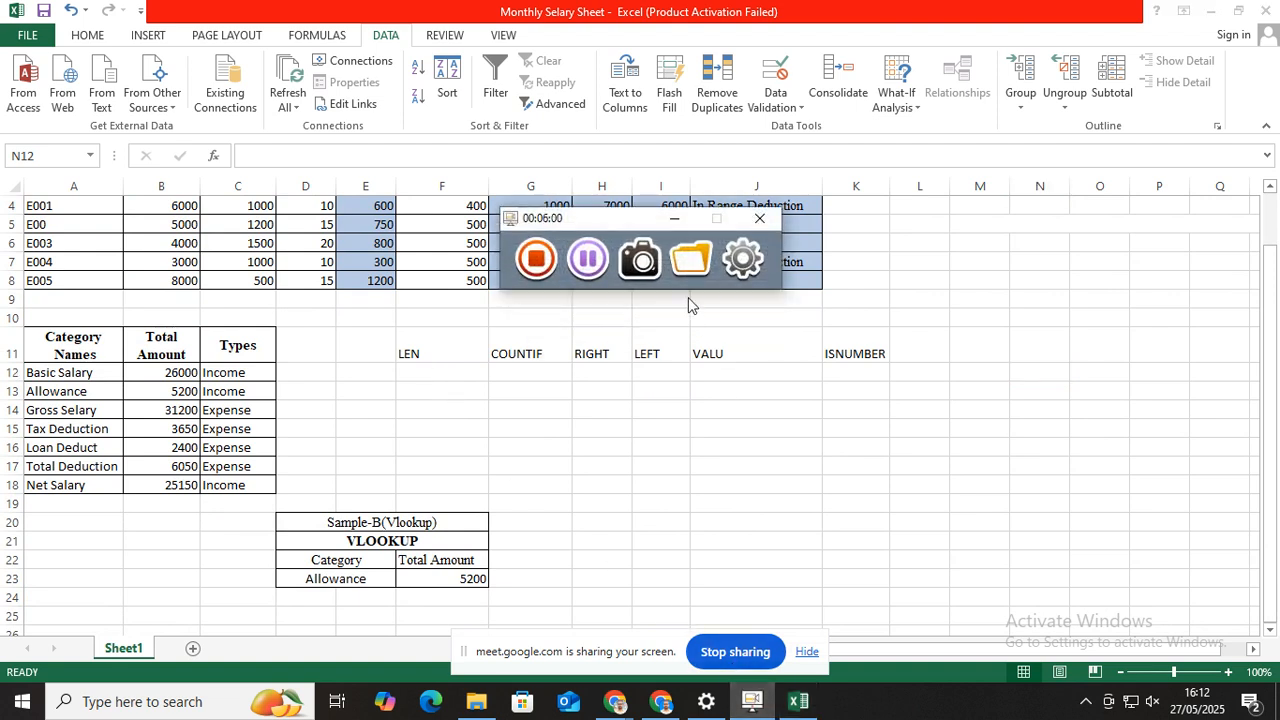
left_click(674, 218)
left_click(634, 284)
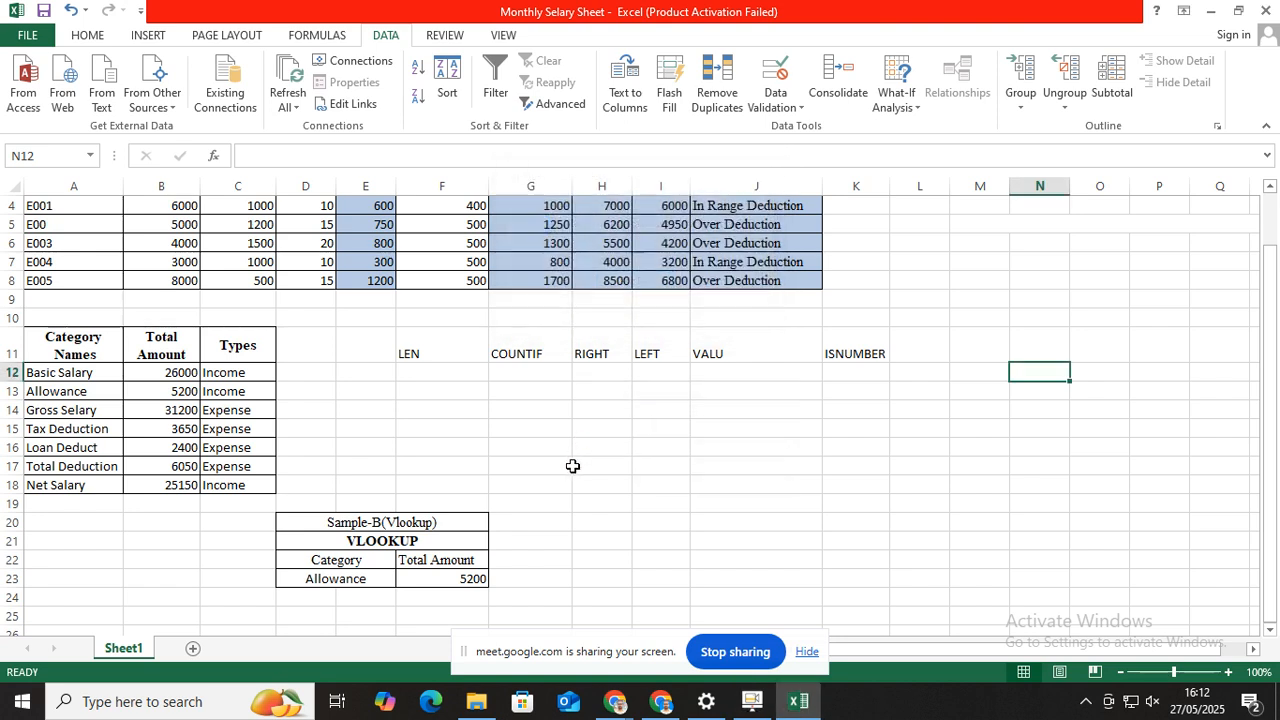
Enter the formula =LEN(D12) in F12, under the LEN label
left_click(438, 362)
left_click(438, 380)
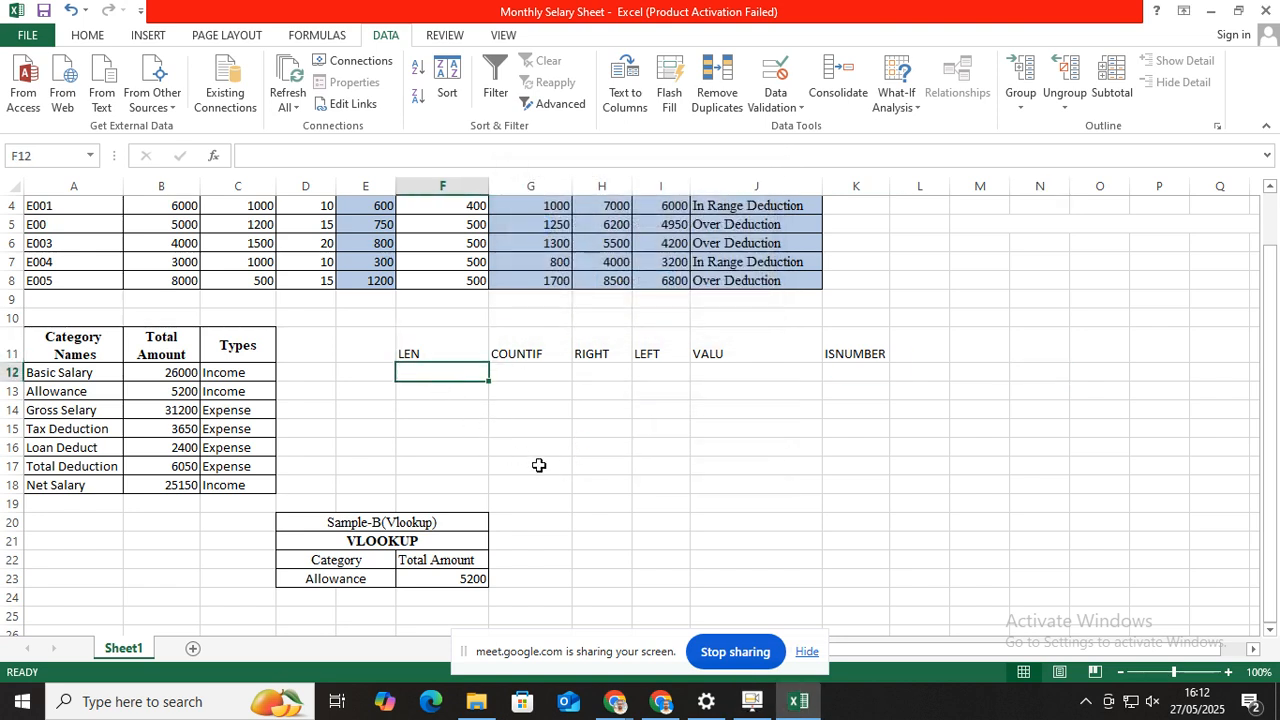
type("=")
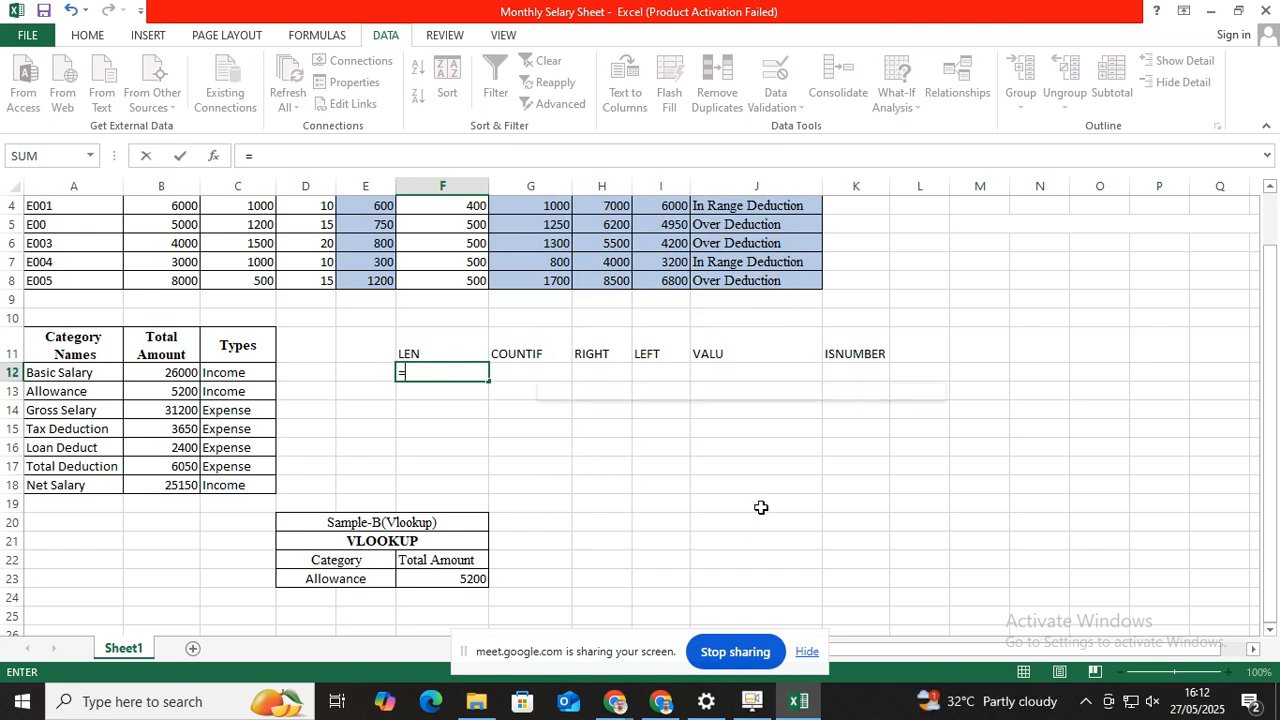
type("L")
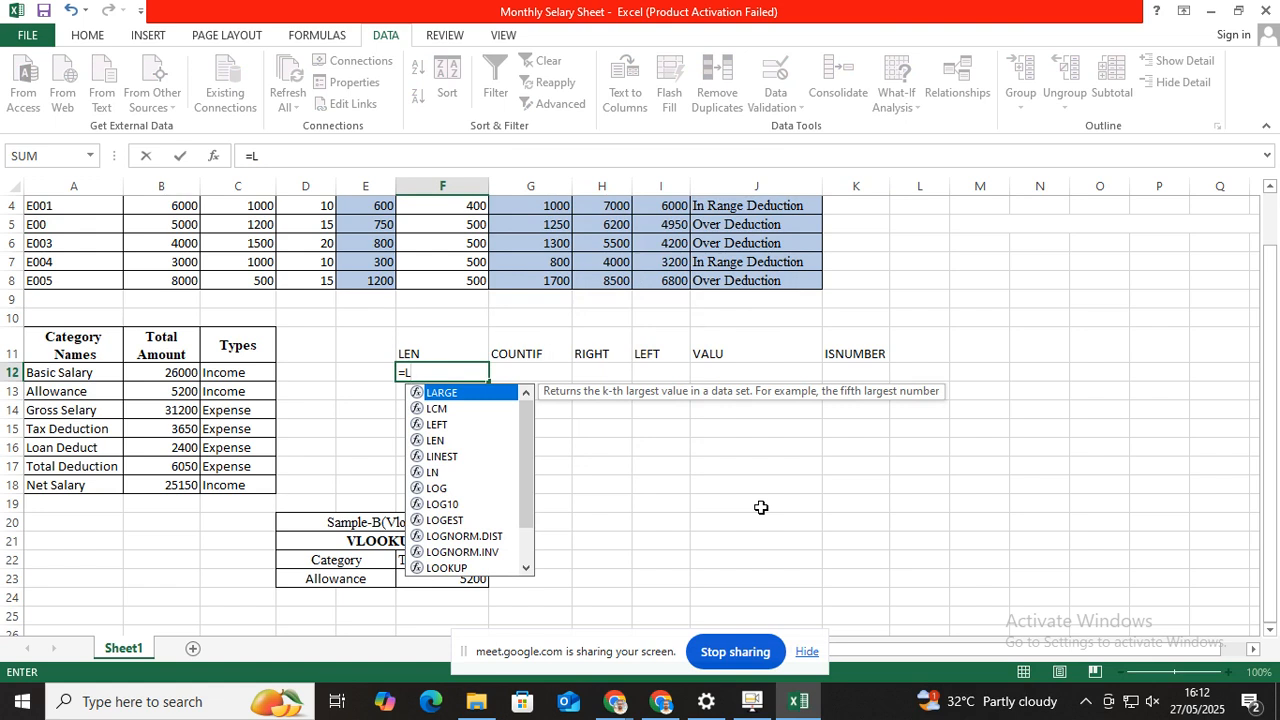
type("E")
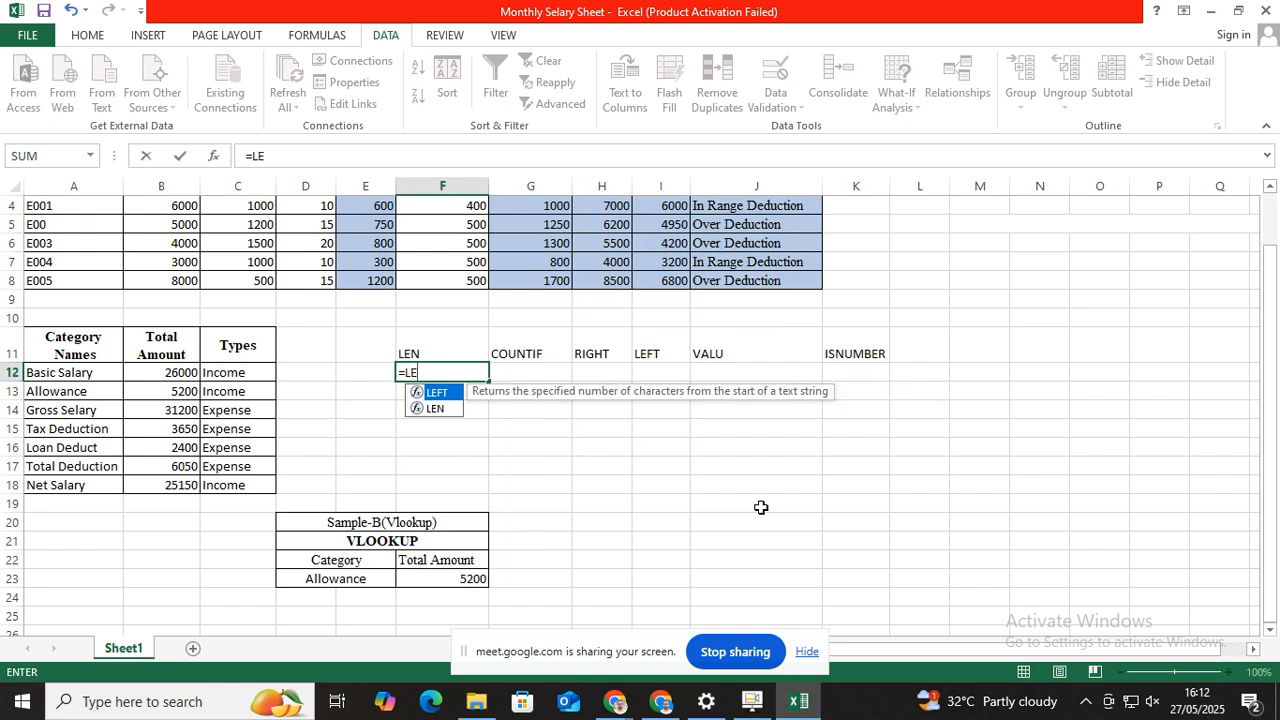
left_click(436, 408)
double_click(436, 408)
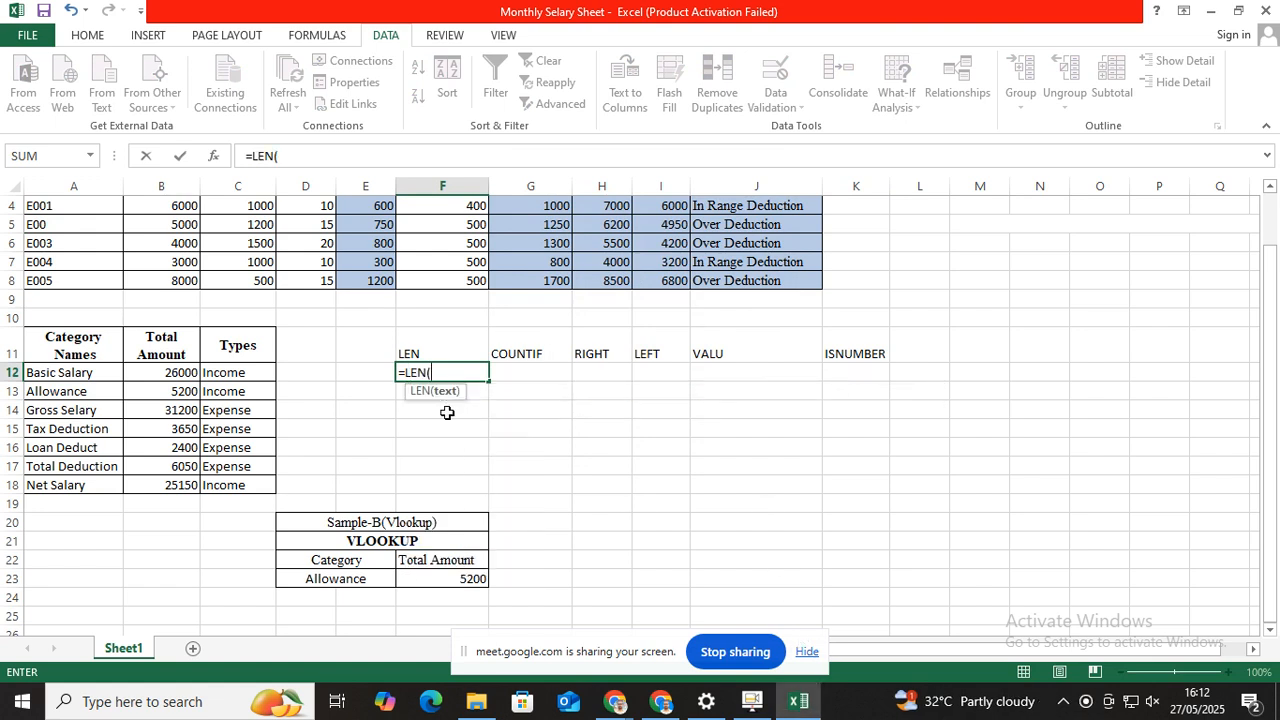
left_click(309, 372)
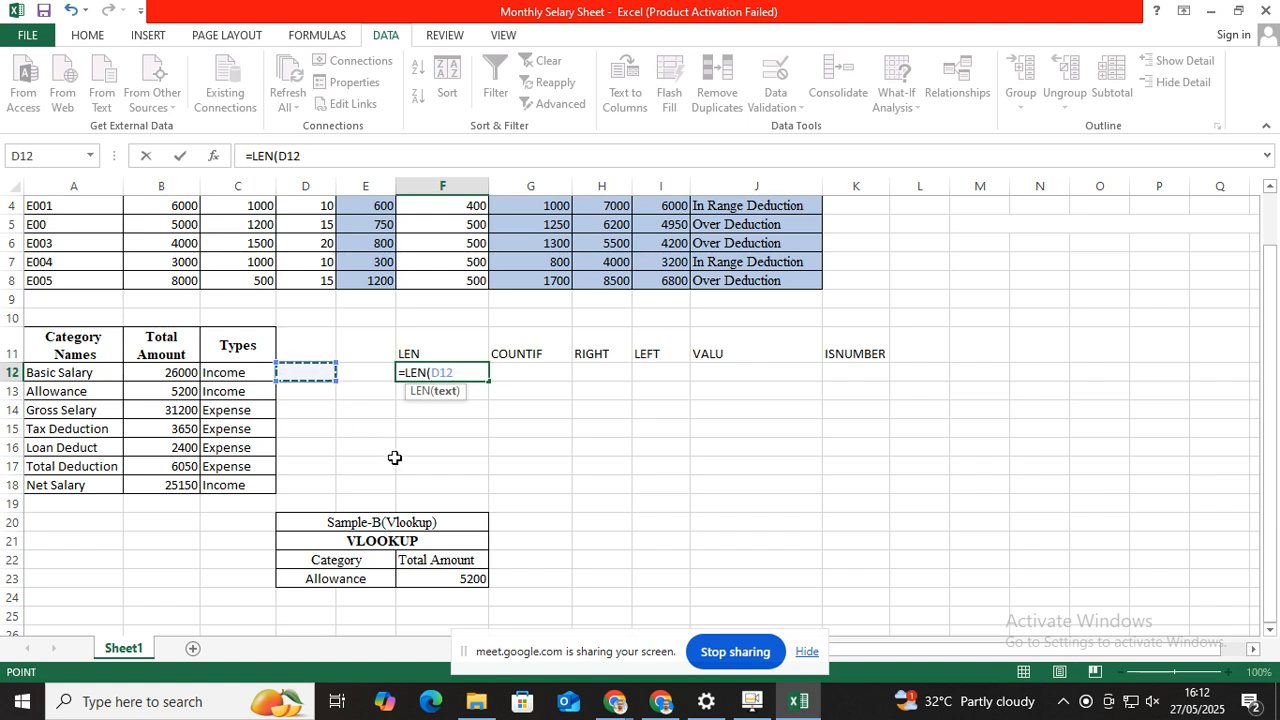
type(")")
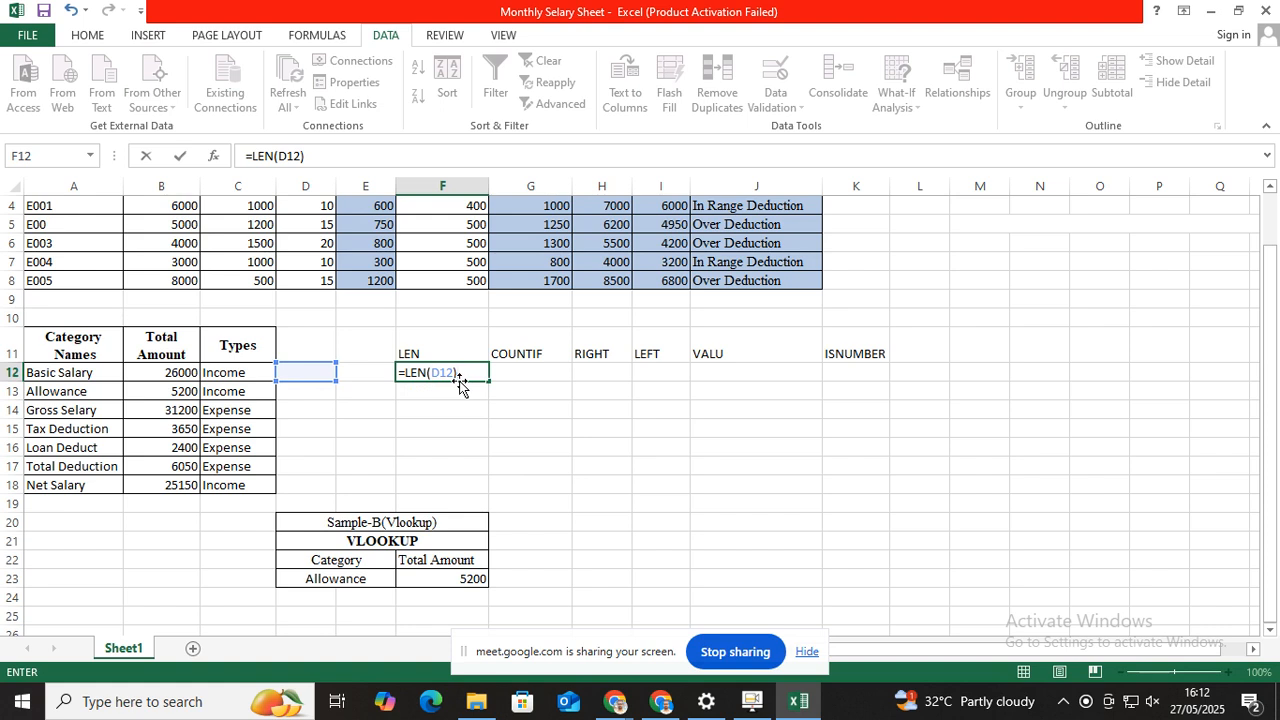
key("Return")
Enter the sample text COM in D12 and review the LEN formula in F12
left_click(306, 372)
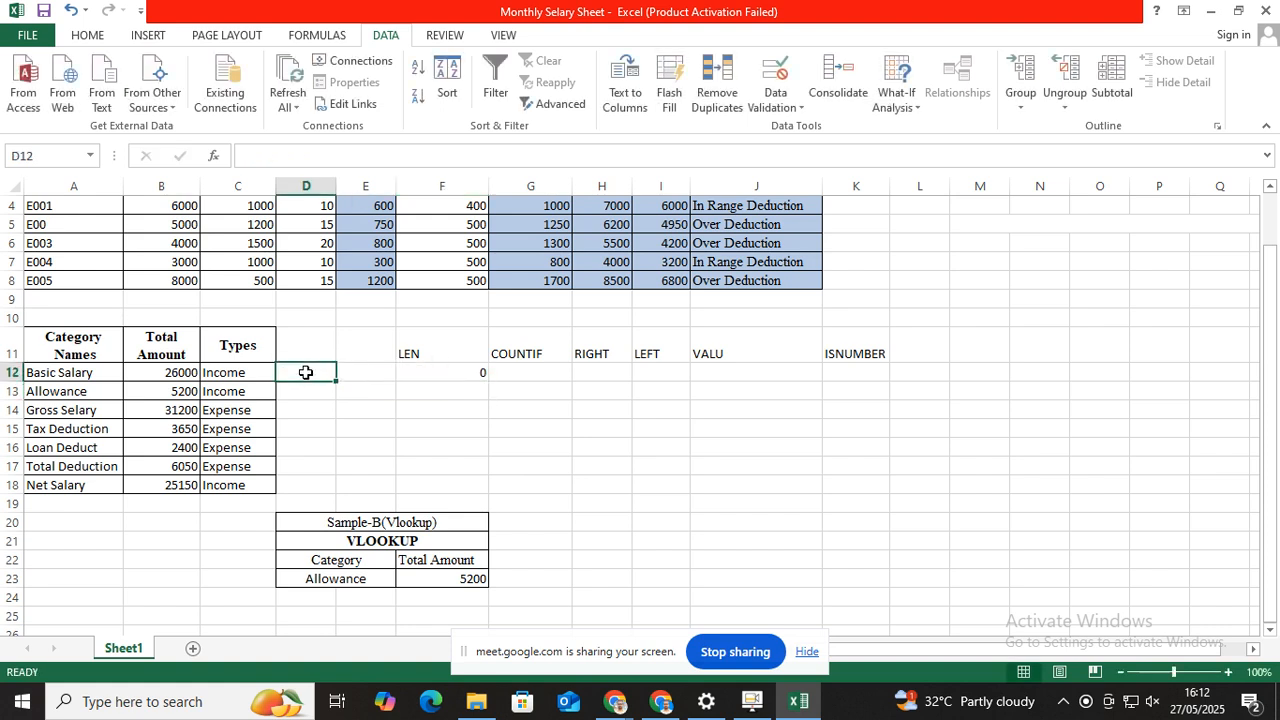
type("C")
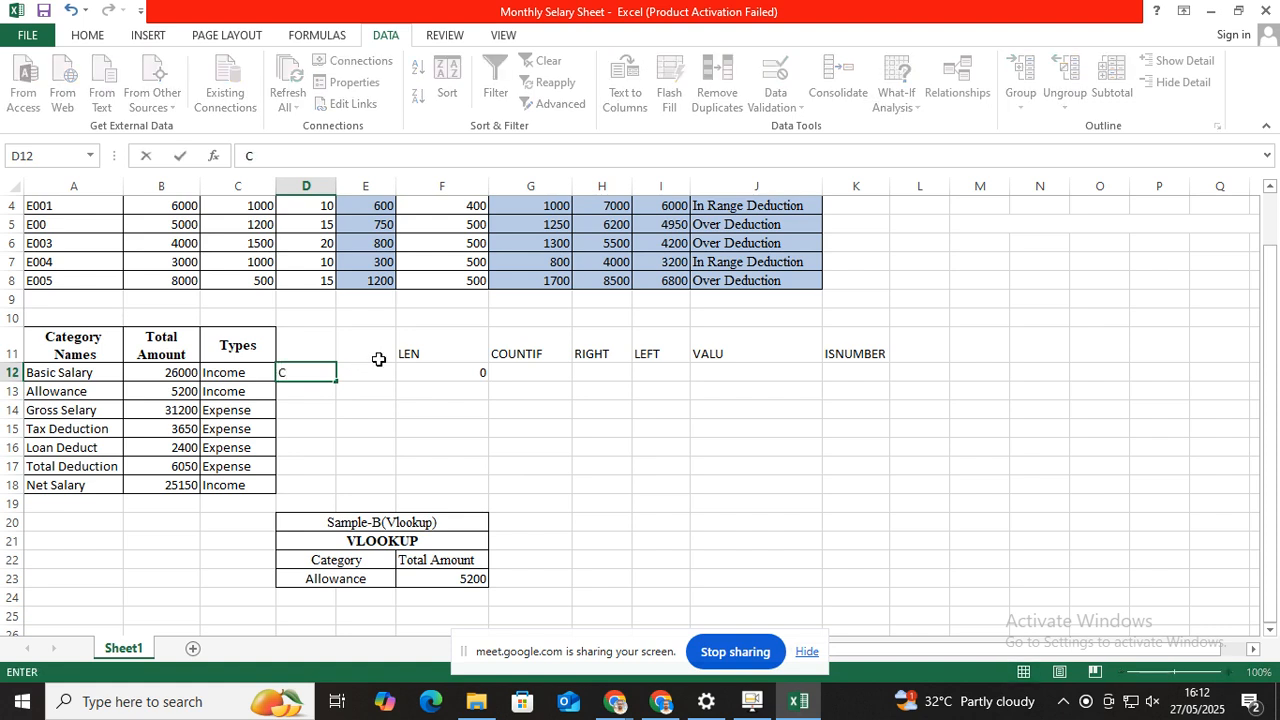
type("OMP")
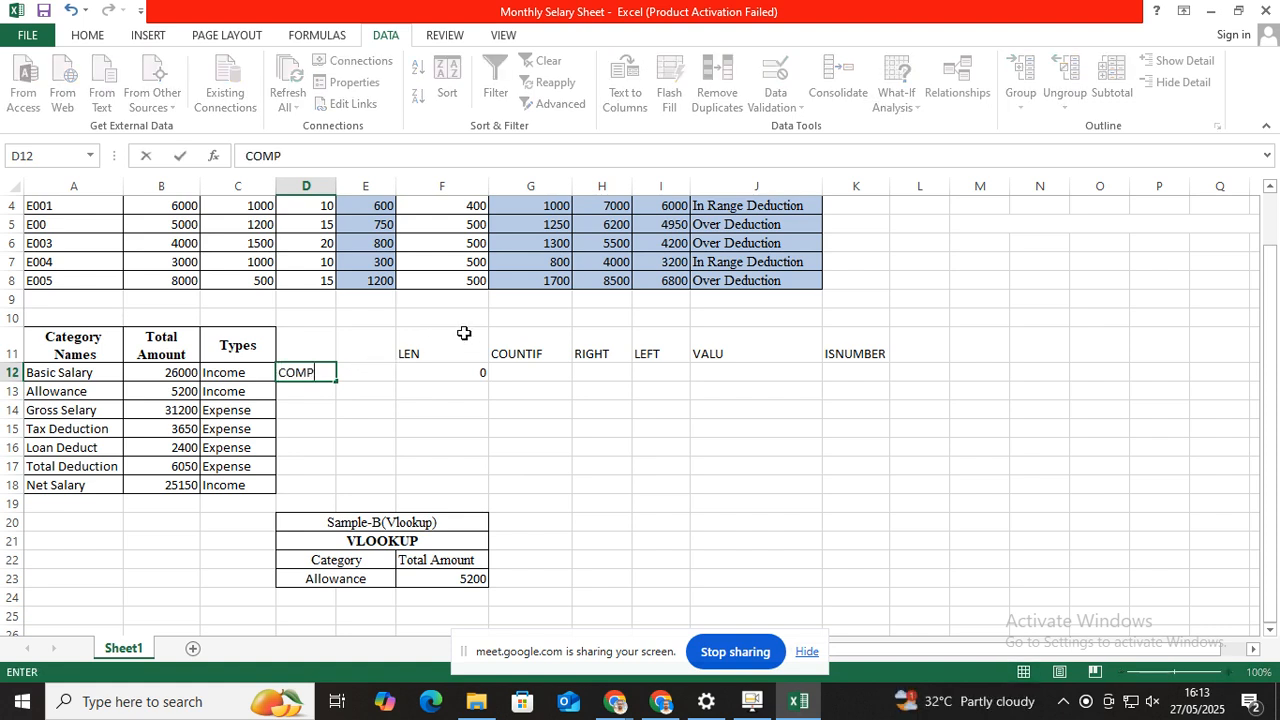
key("BackSpace")
key("Return")
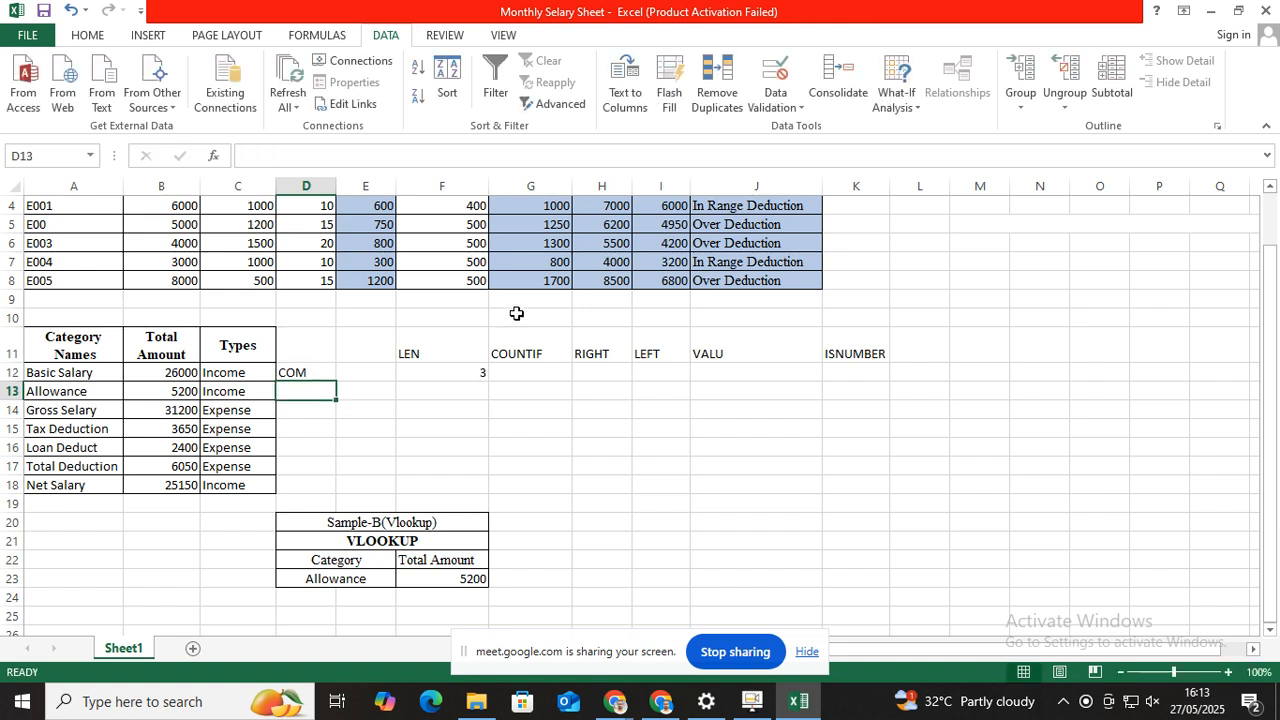
double_click(432, 371)
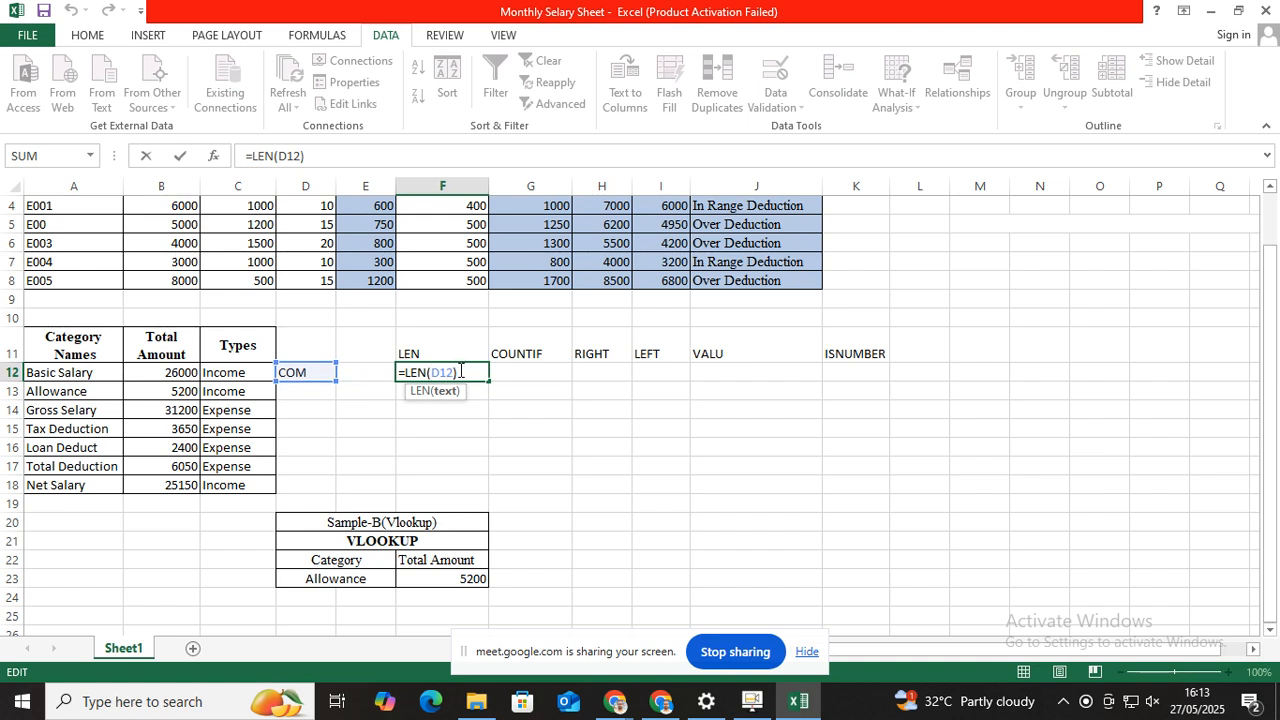
key("Return")
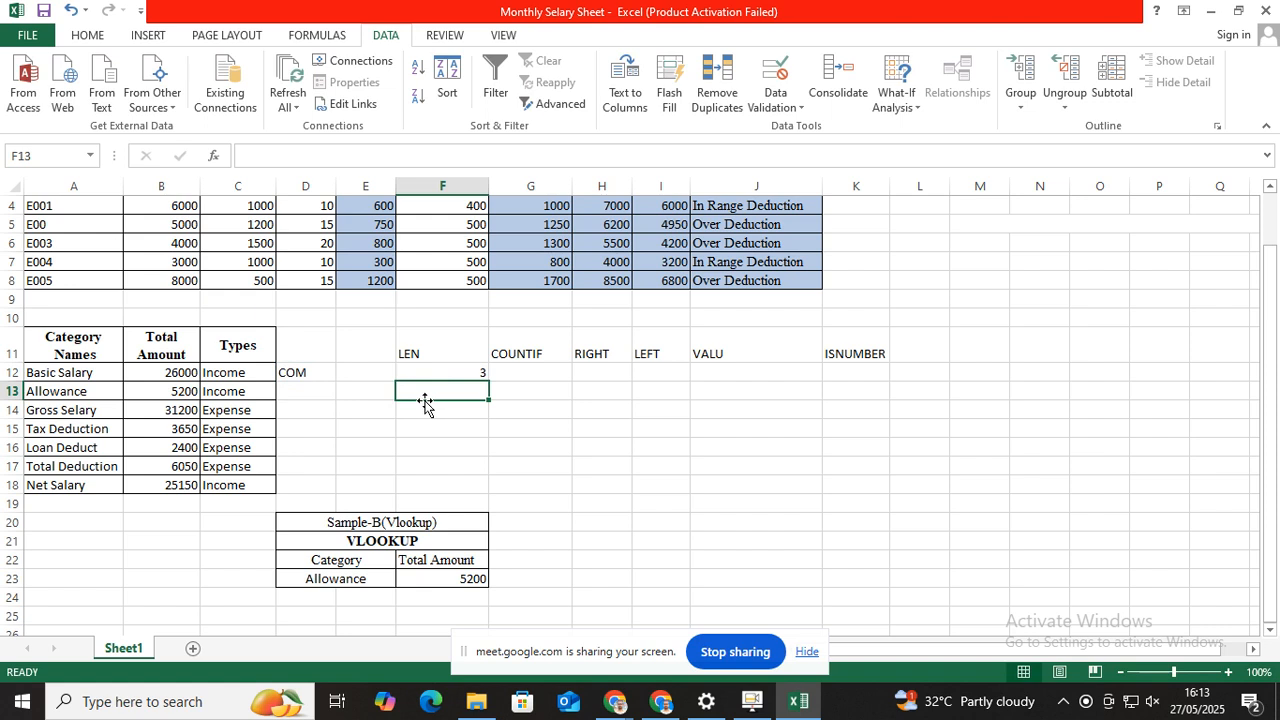
Extend the sample text in D12 to COMP to test the LEN formula
double_click(320, 372)
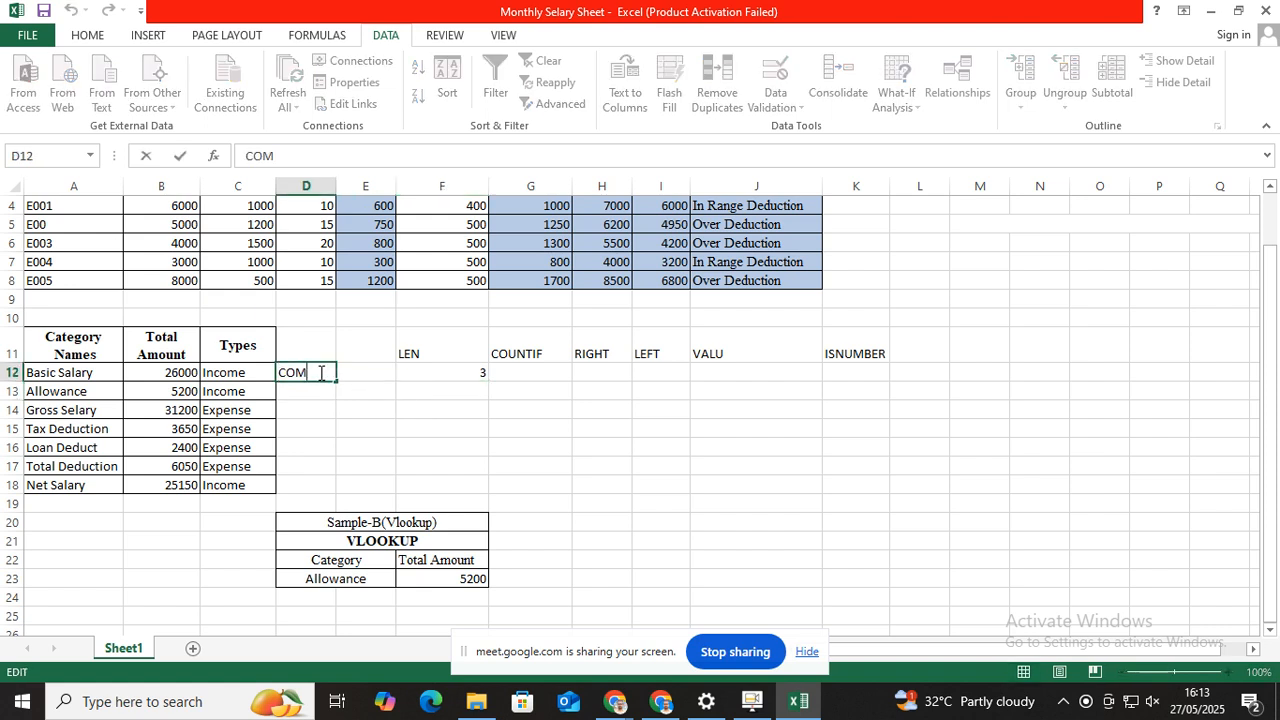
type("P")
key("Return")
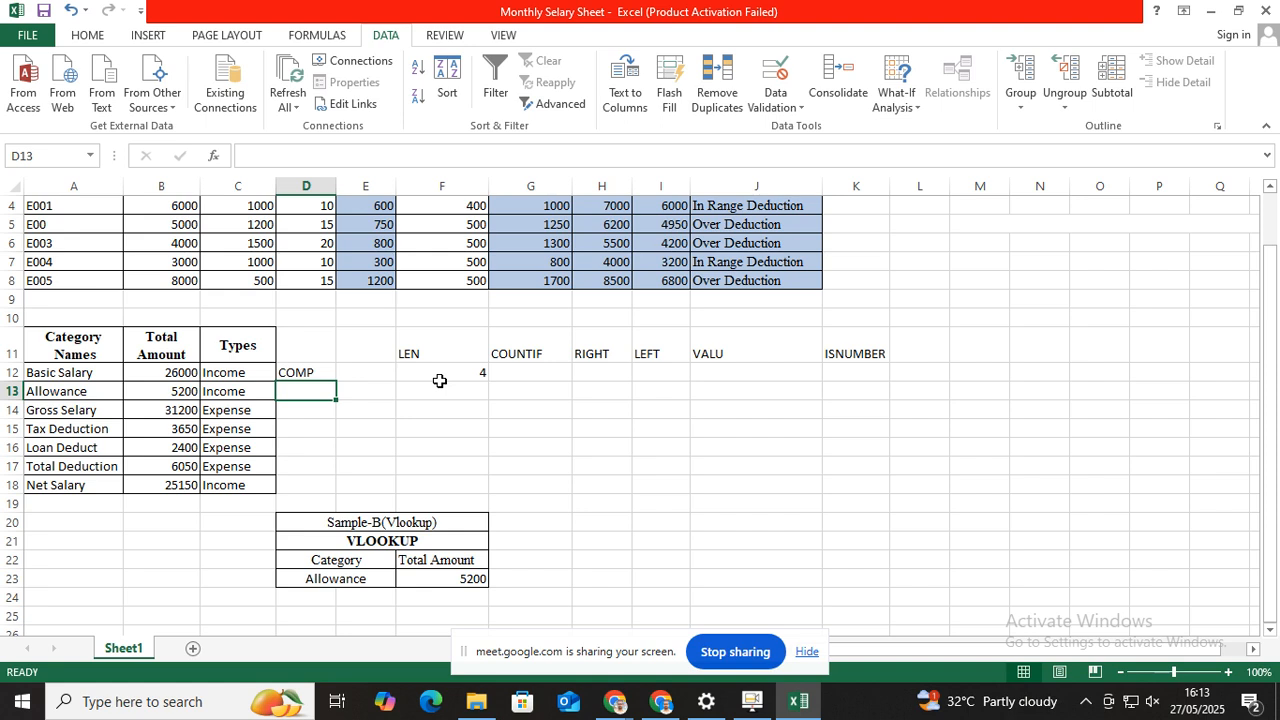
Move the labels RIGHT through ISNUMBER one column over, to I11:L11, leaving H11 empty
left_click(551, 371)
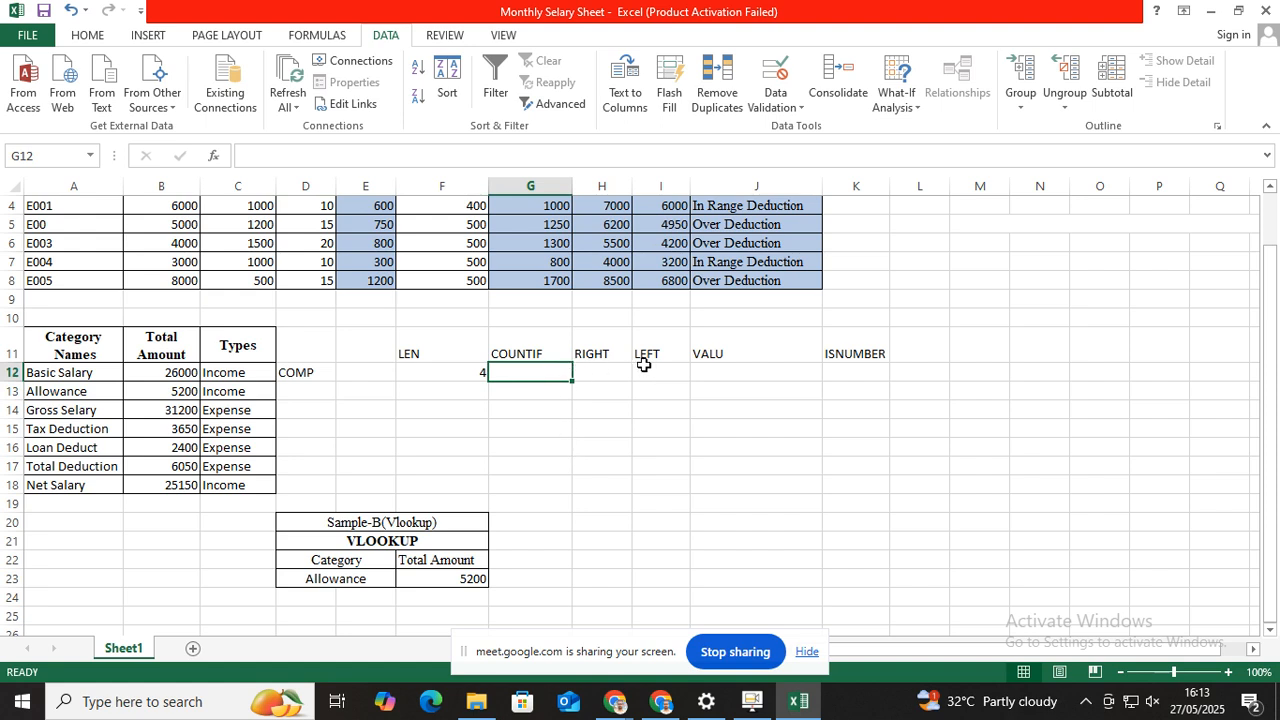
left_click(590, 354)
left_click_drag(590, 354, 877, 353)
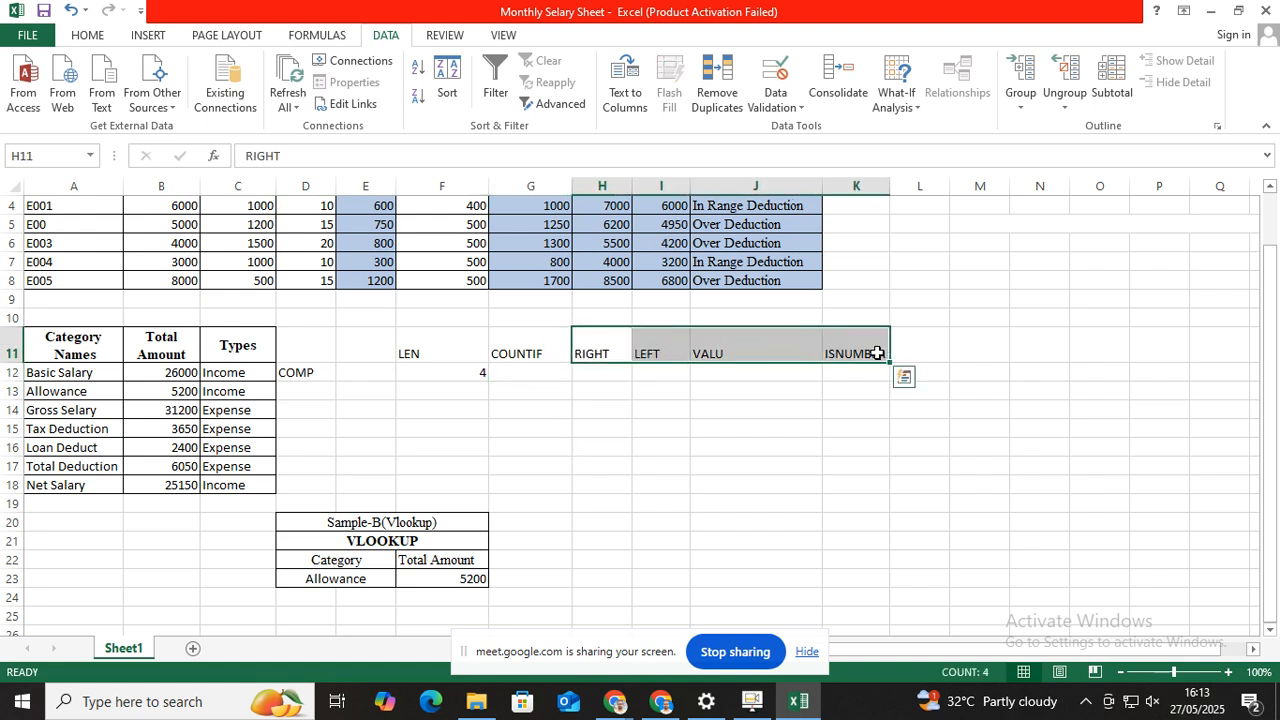
key("ctrl+c")
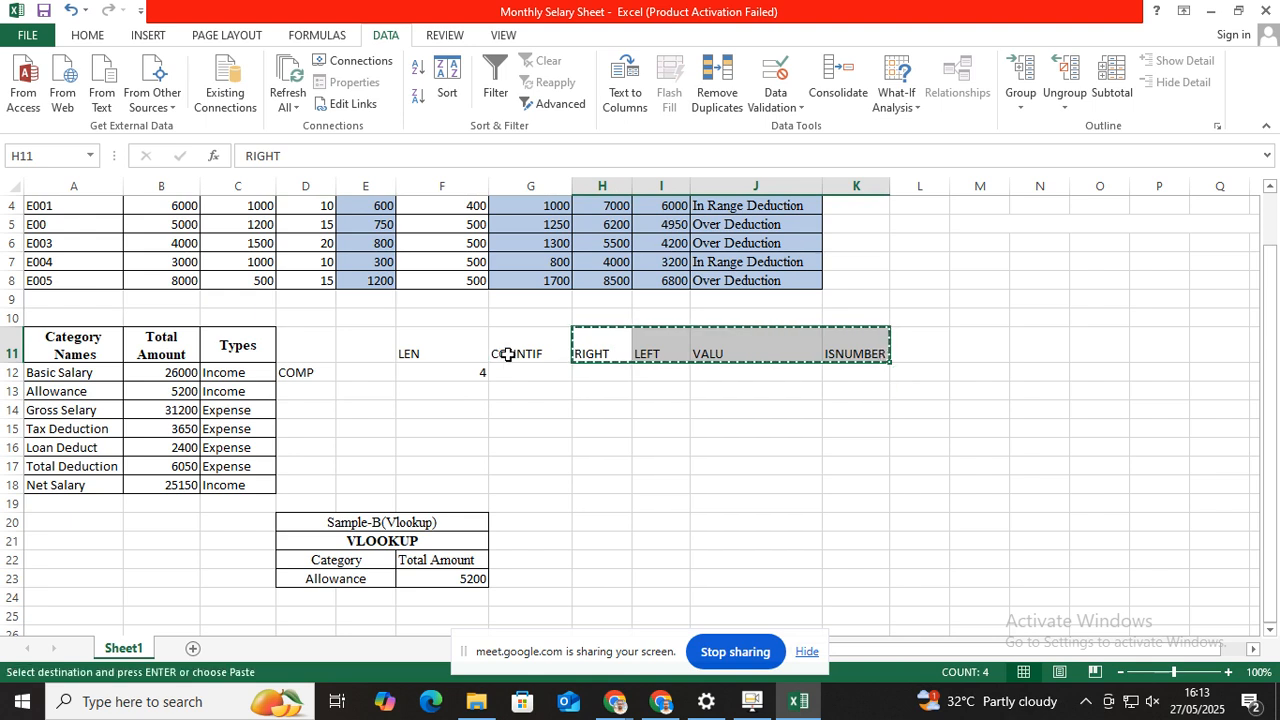
left_click(675, 347)
left_click_drag(675, 347, 675, 347)
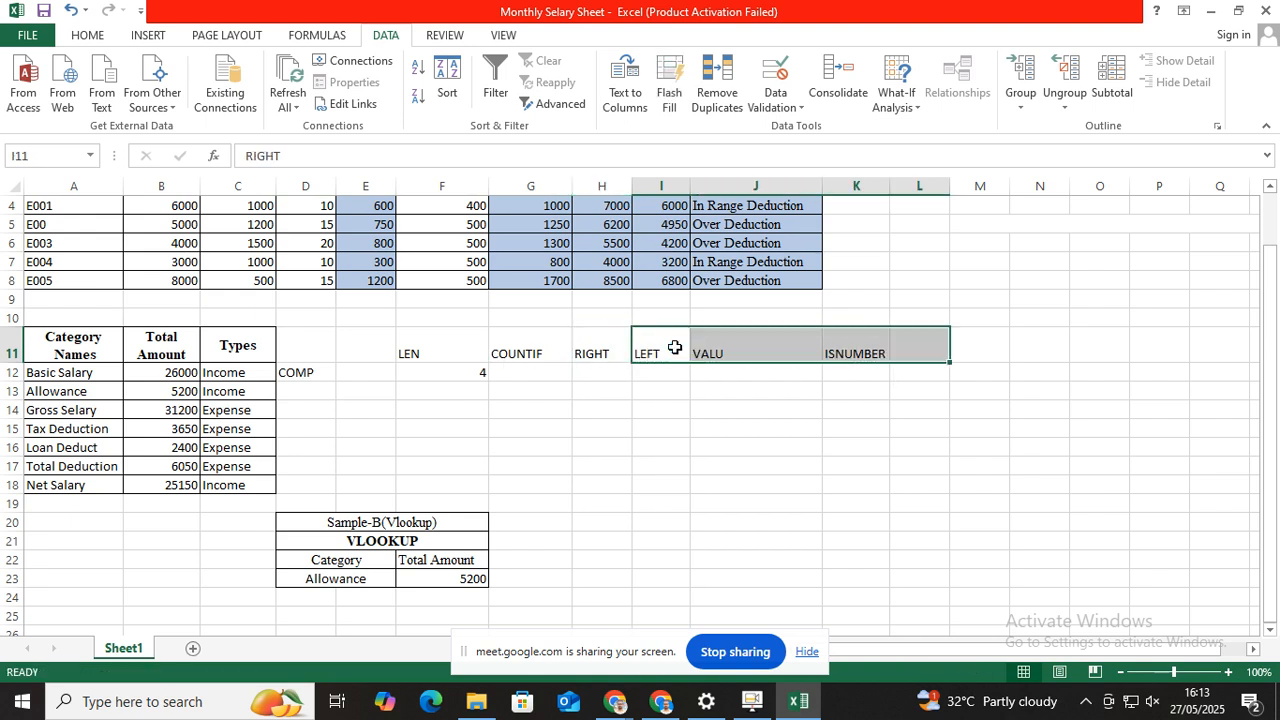
left_click(592, 348)
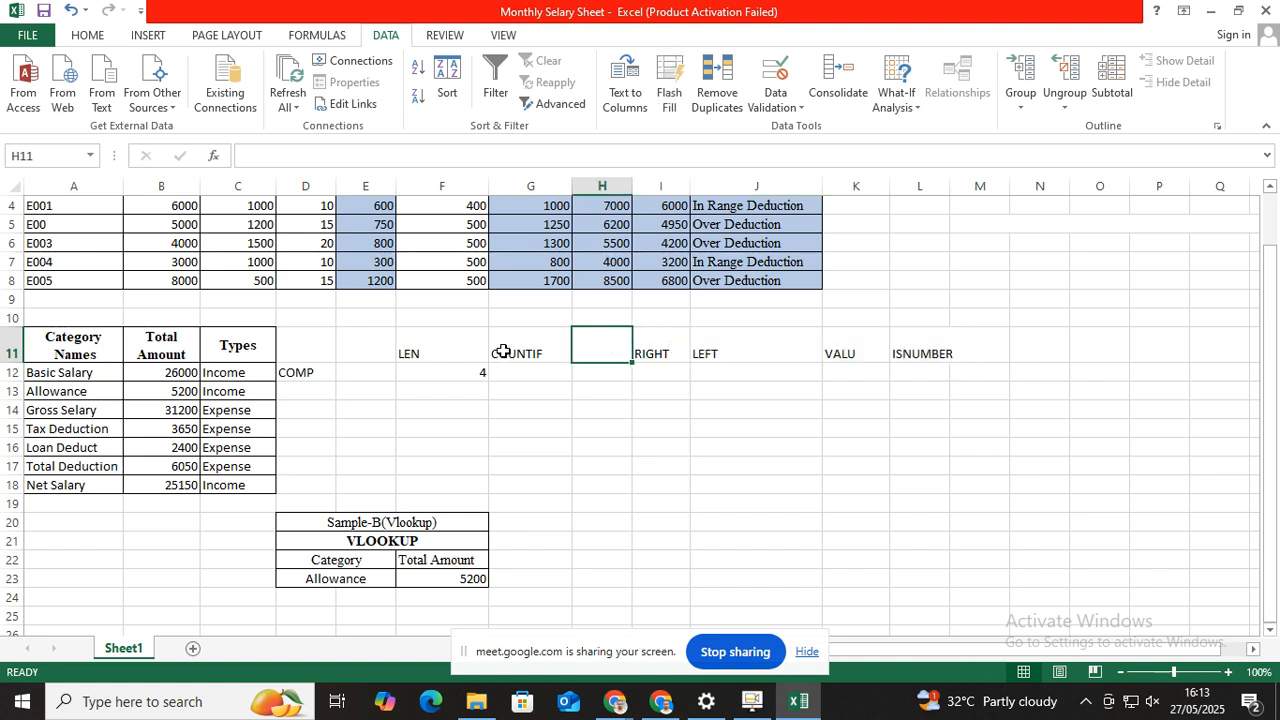
Copy the COUNTIF label from G11 into H11 and change the label in G11 to COUNT
left_click(503, 352)
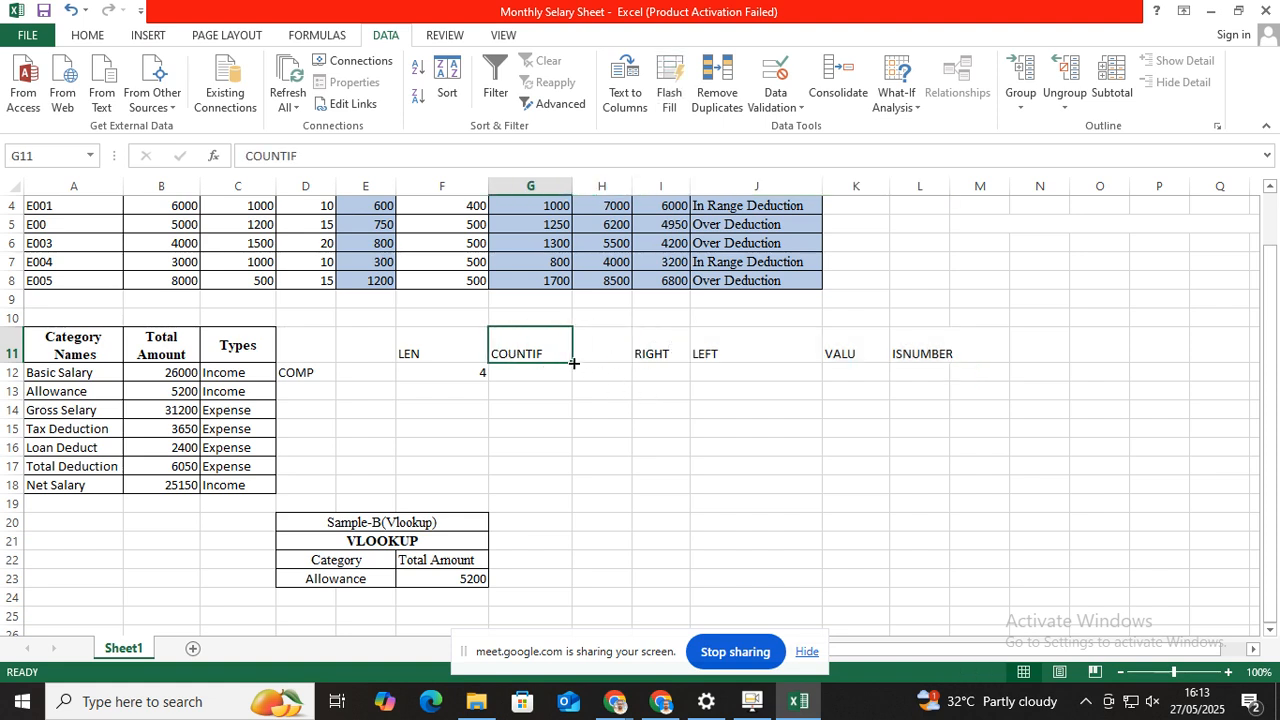
left_click_drag(574, 364, 614, 366)
left_click(552, 407)
left_click(553, 351)
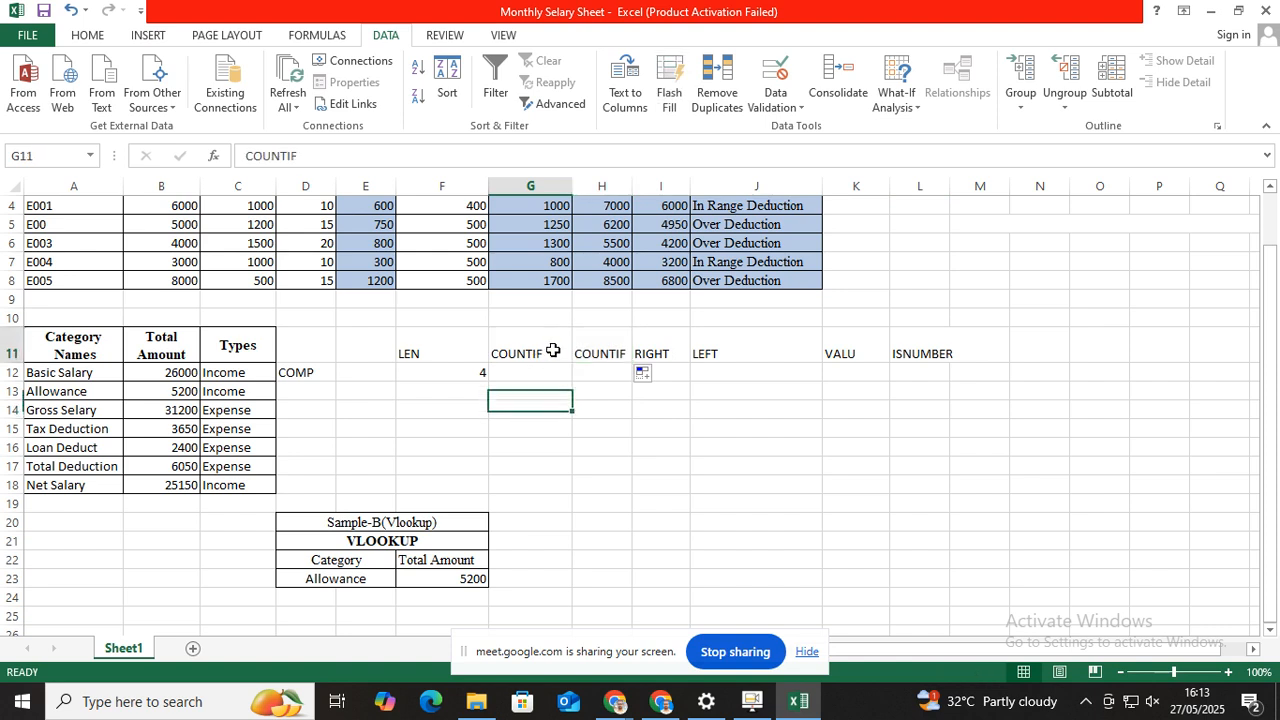
double_click(553, 351)
key("BackSpace")
key("BackSpace")
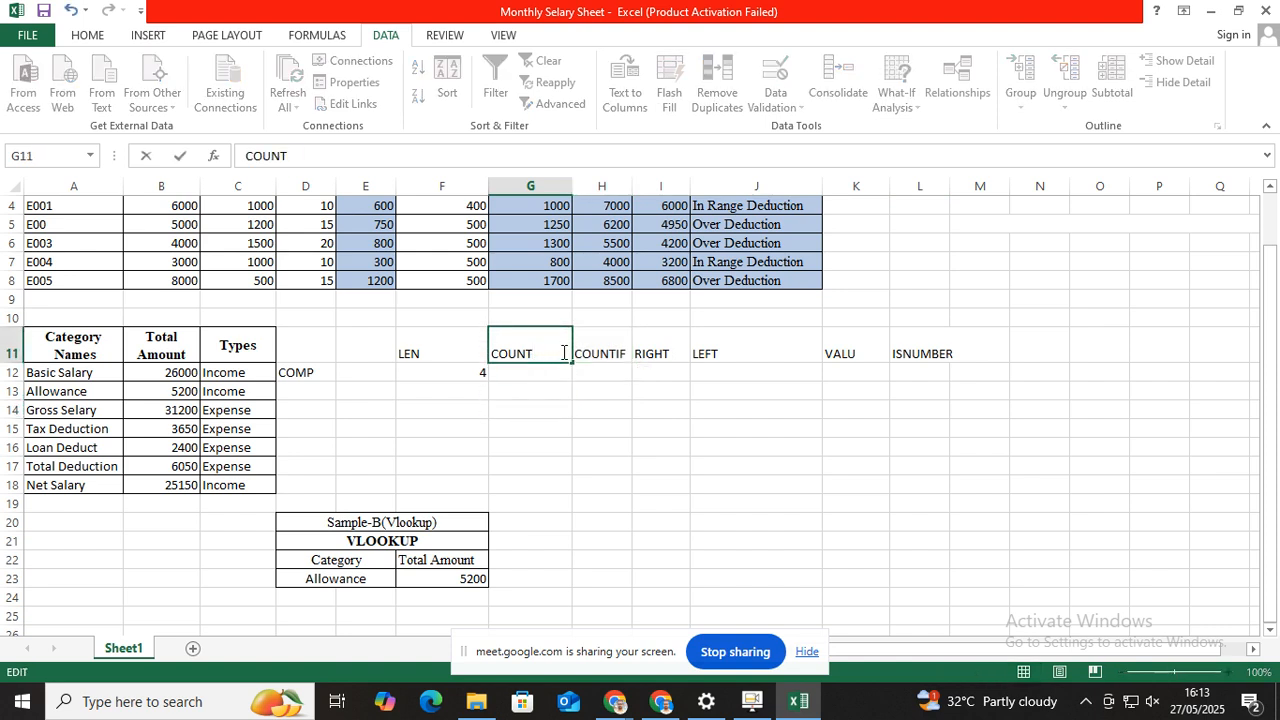
left_click(552, 437)
Enter the formula =COUNT(B12:C18) in G12 and review the range it covers
left_click(517, 372)
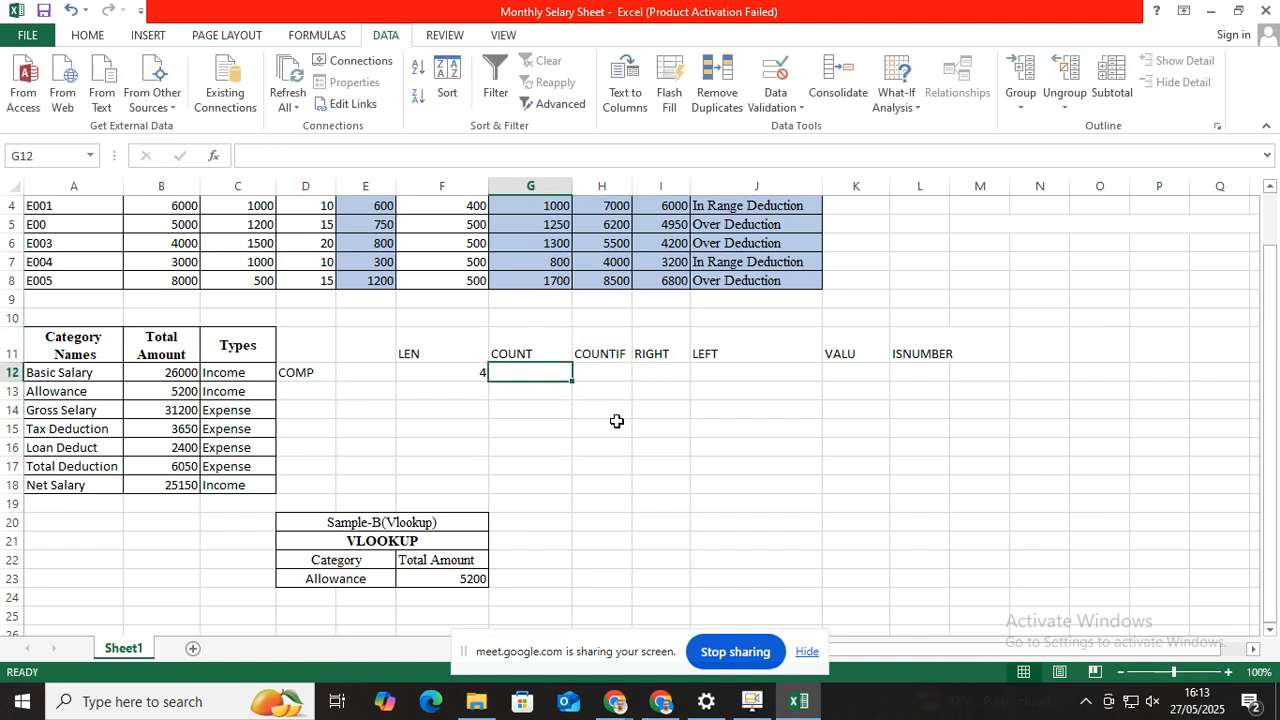
type("=-")
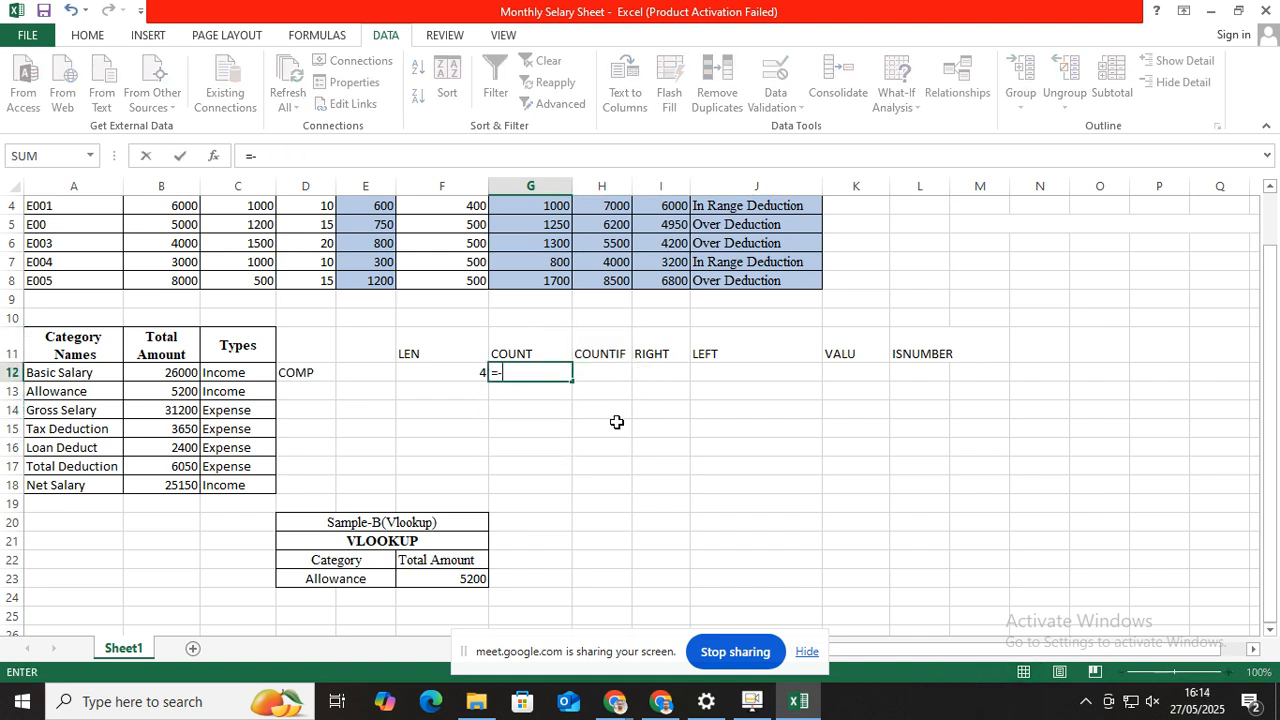
key("BackSpace")
type("COUNT")
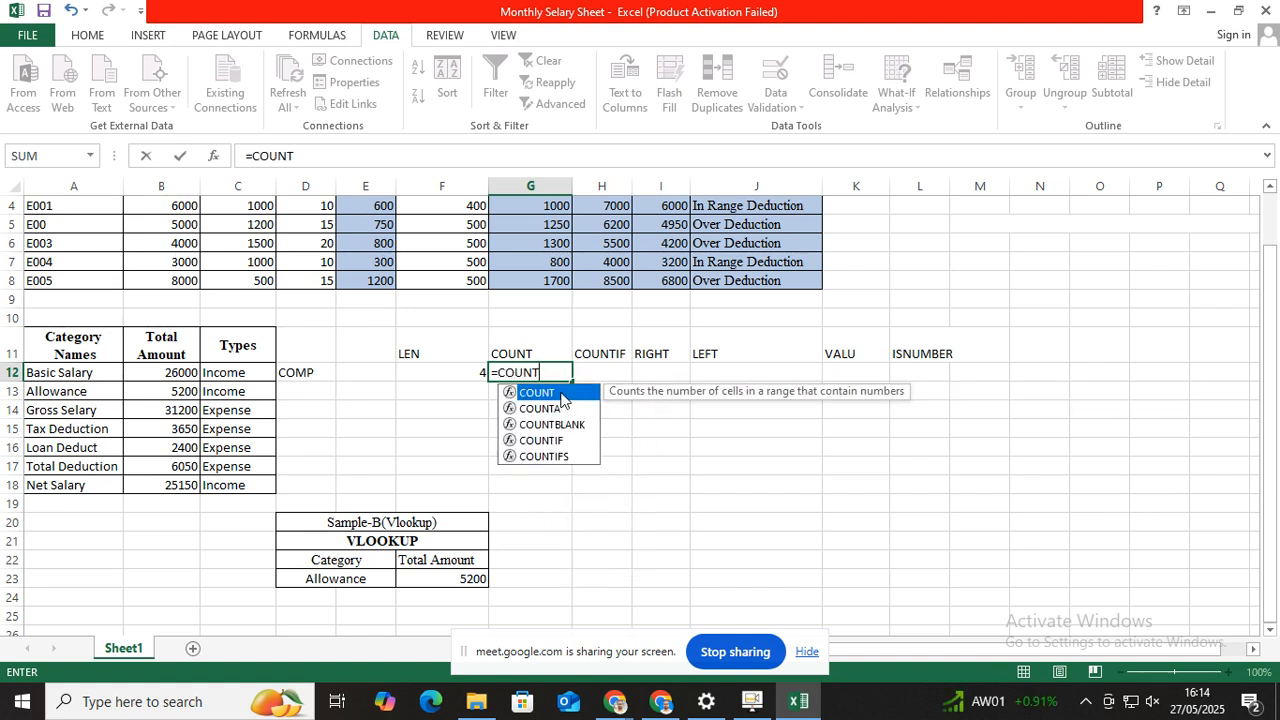
double_click(566, 393)
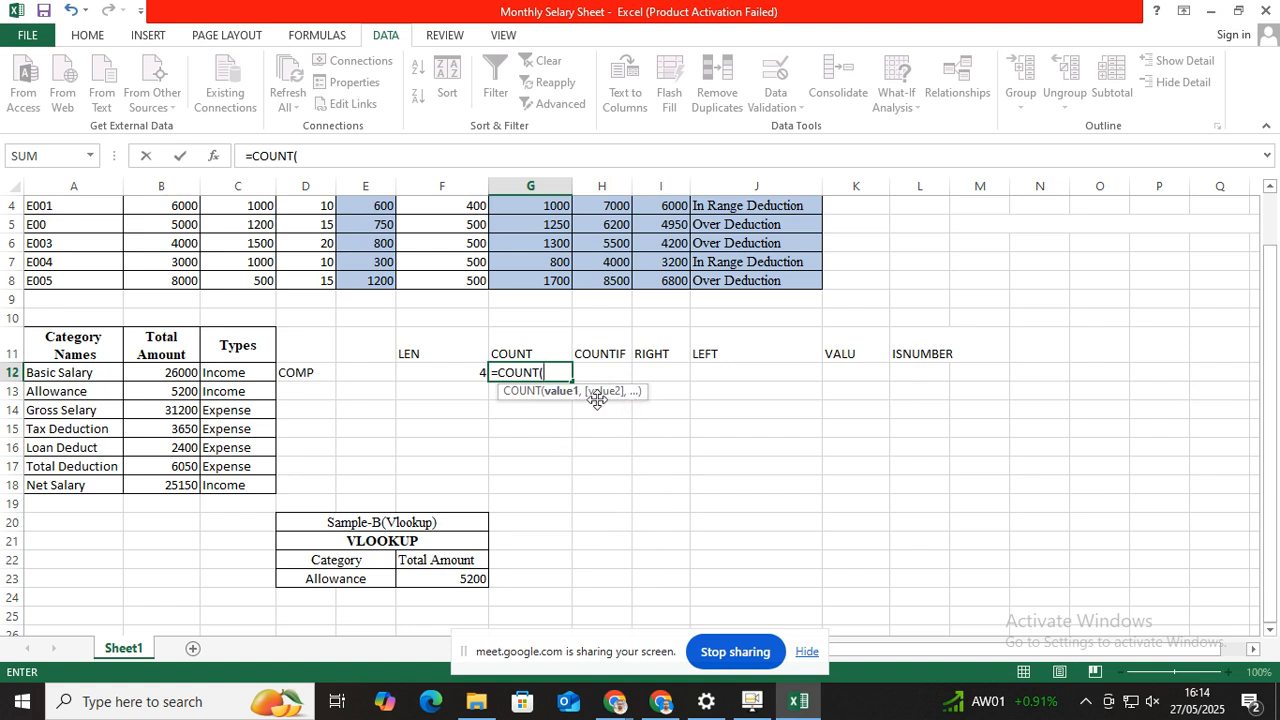
left_click_drag(156, 376, 248, 488)
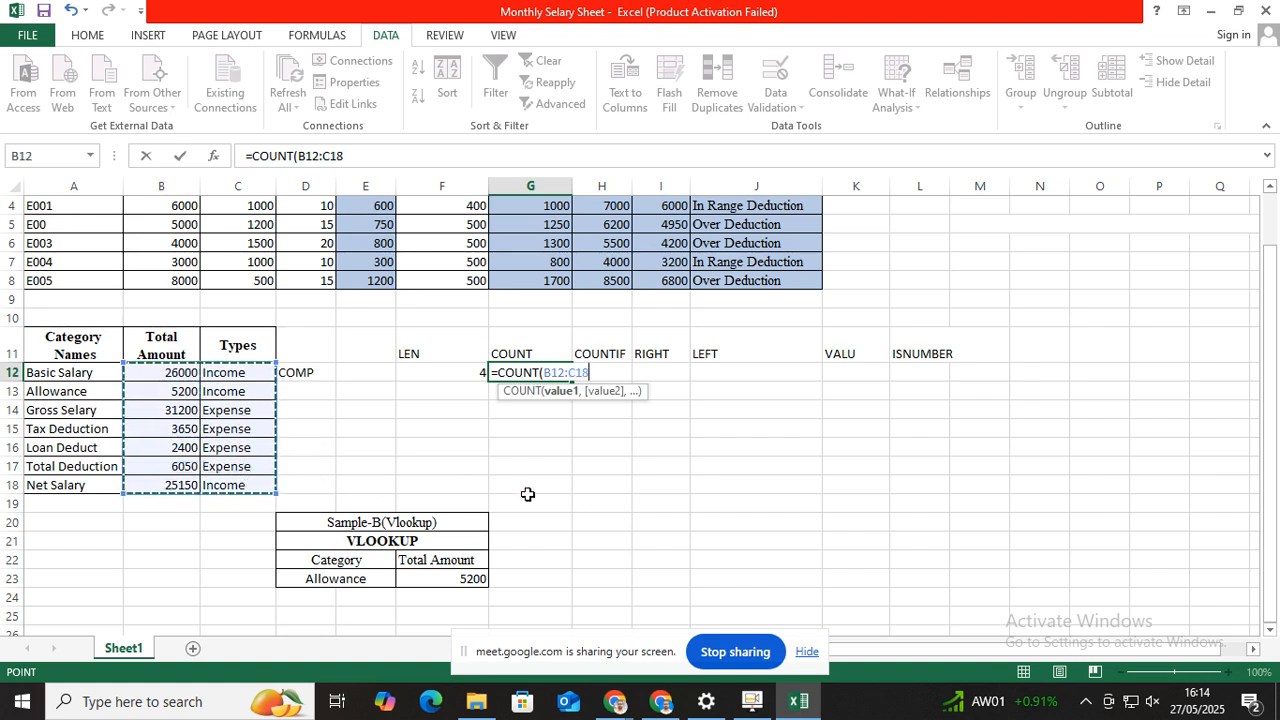
key("Return")
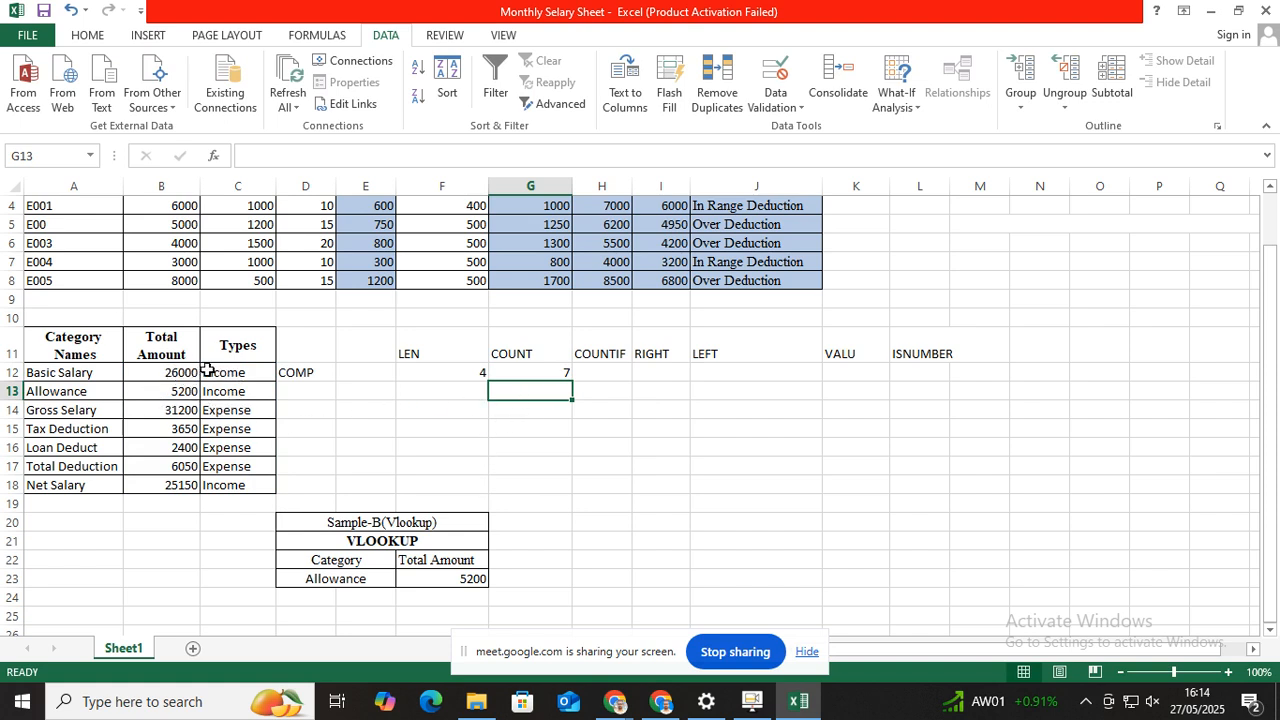
double_click(522, 370)
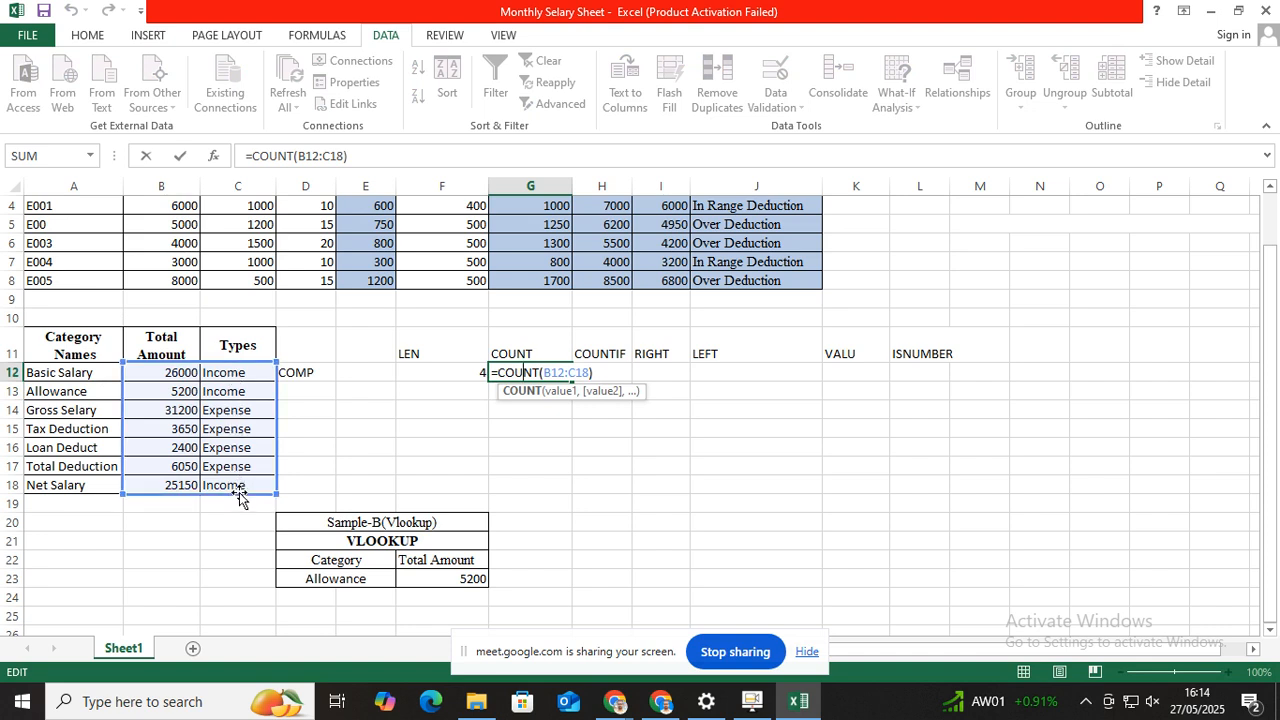
key("Return")
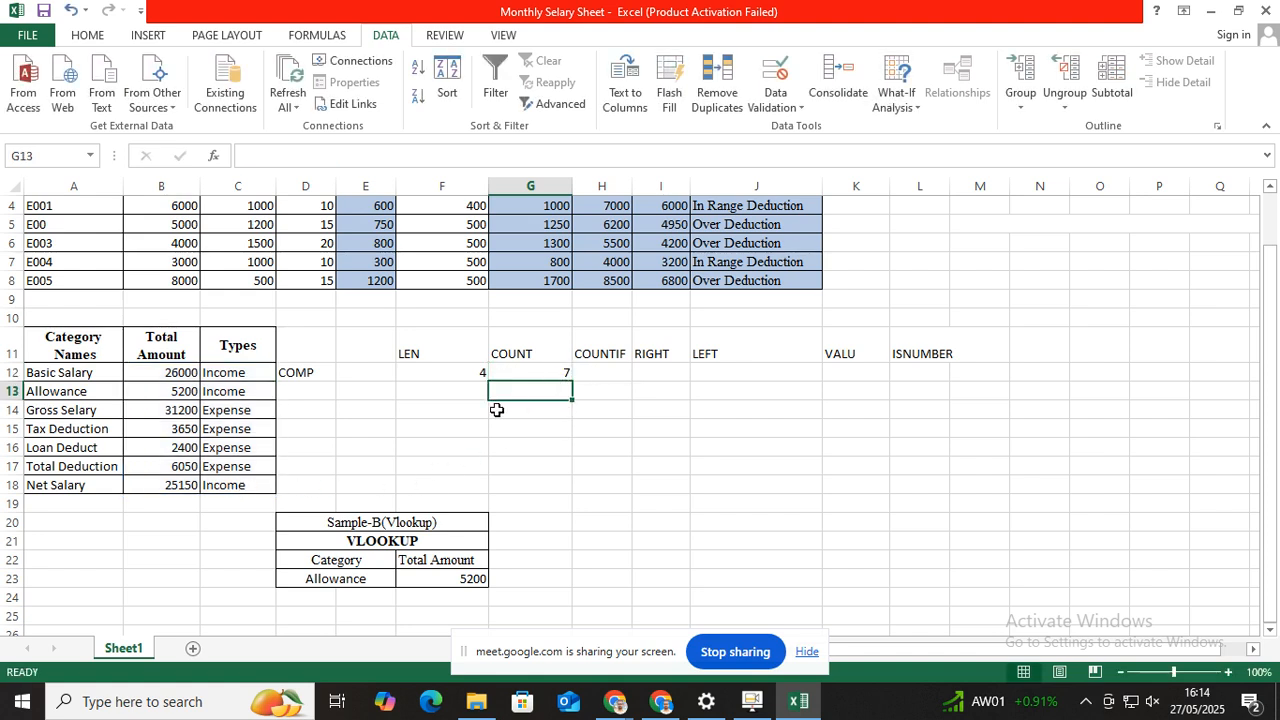
Clear the Net Salary amount in B18 to test the COUNT formula
left_click(177, 484)
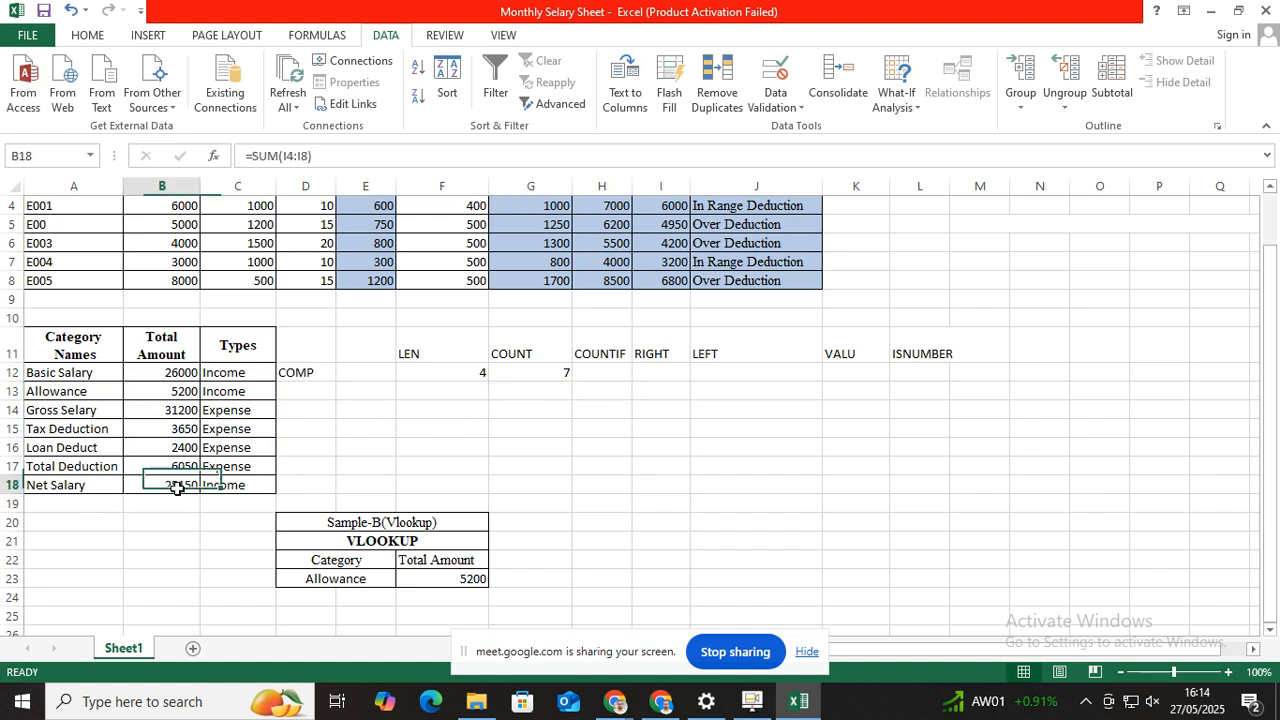
key("Delete")
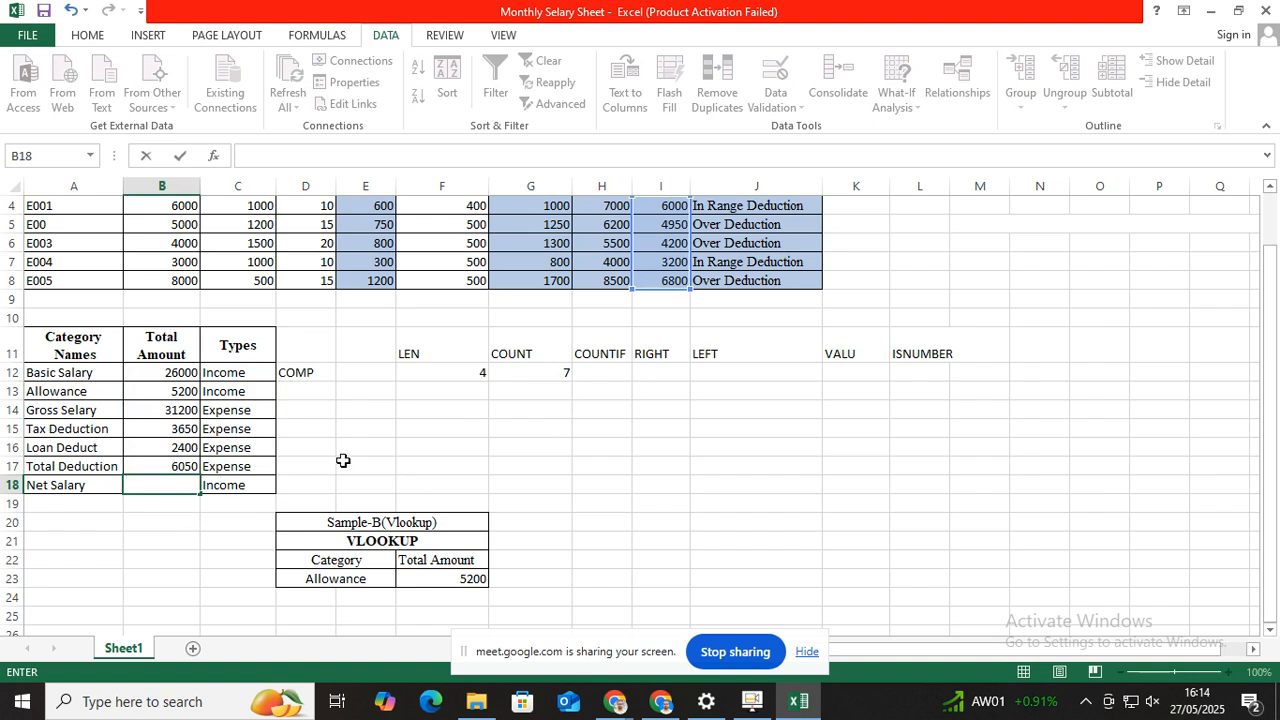
left_click(356, 445)
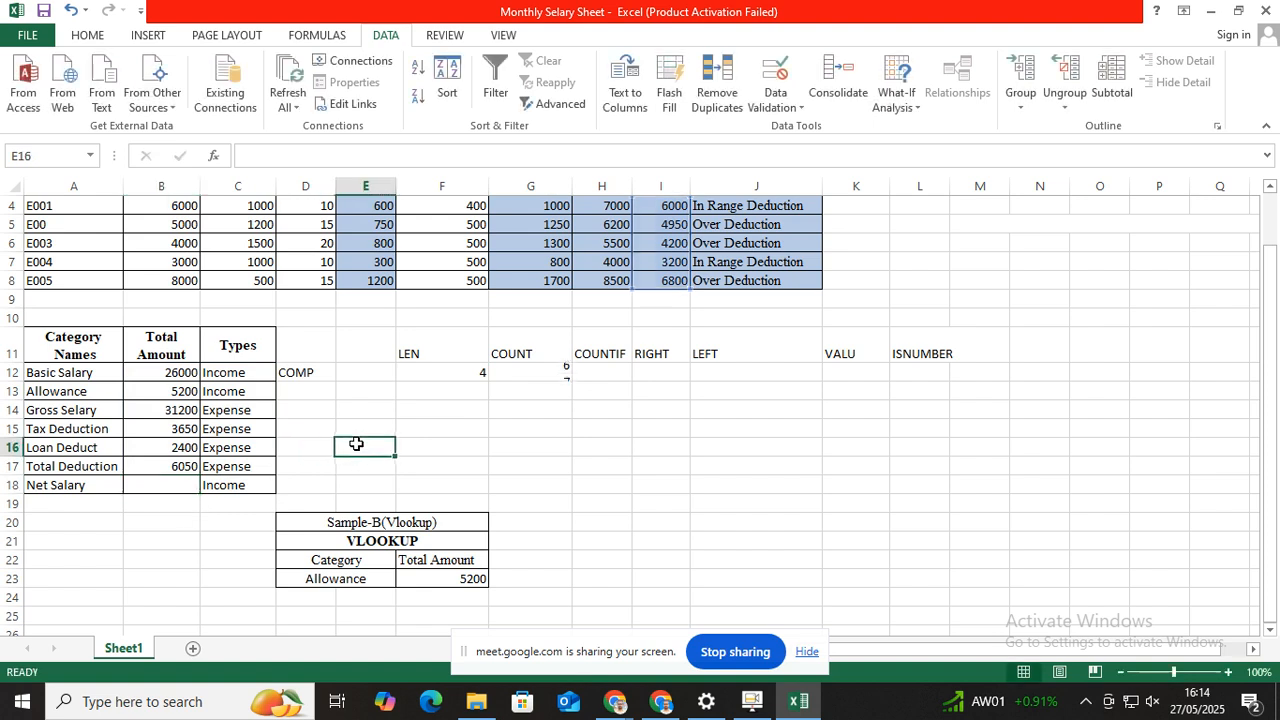
left_click(172, 484)
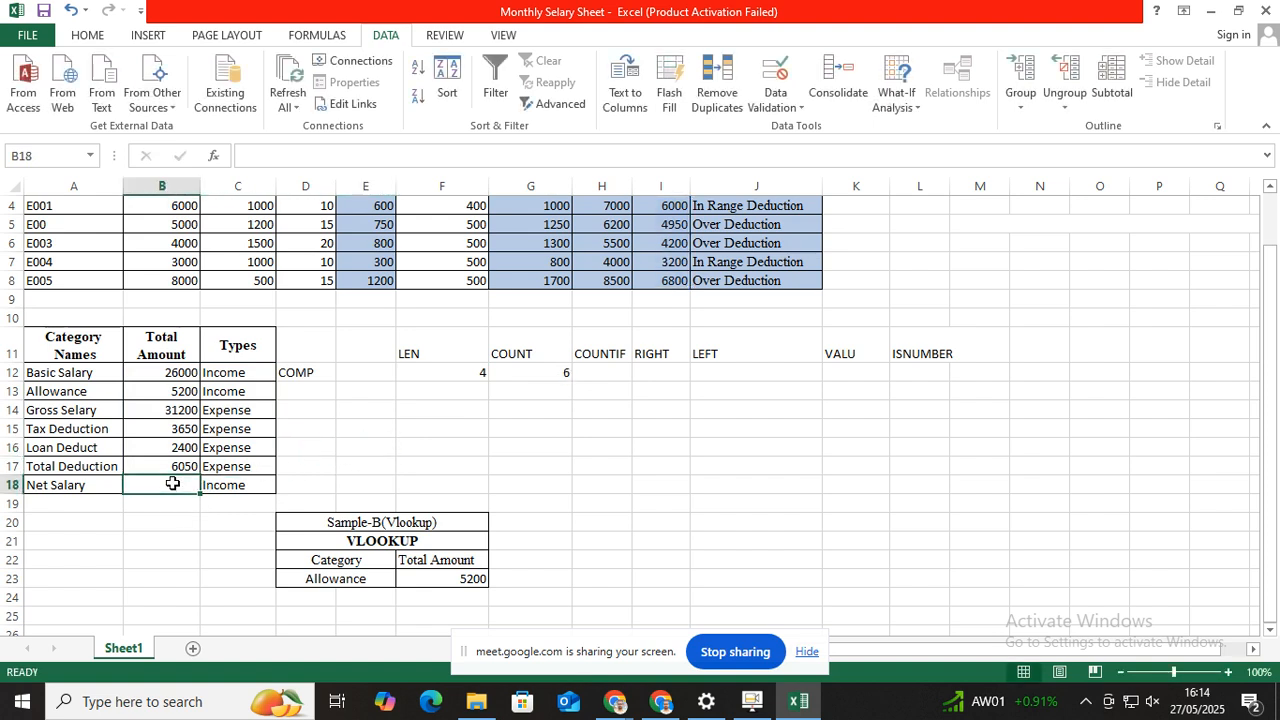
Review the COUNT formula in G12, and enter =COUNTIF(B12:B18,B12) in H12 under the COUNTIF label
double_click(560, 373)
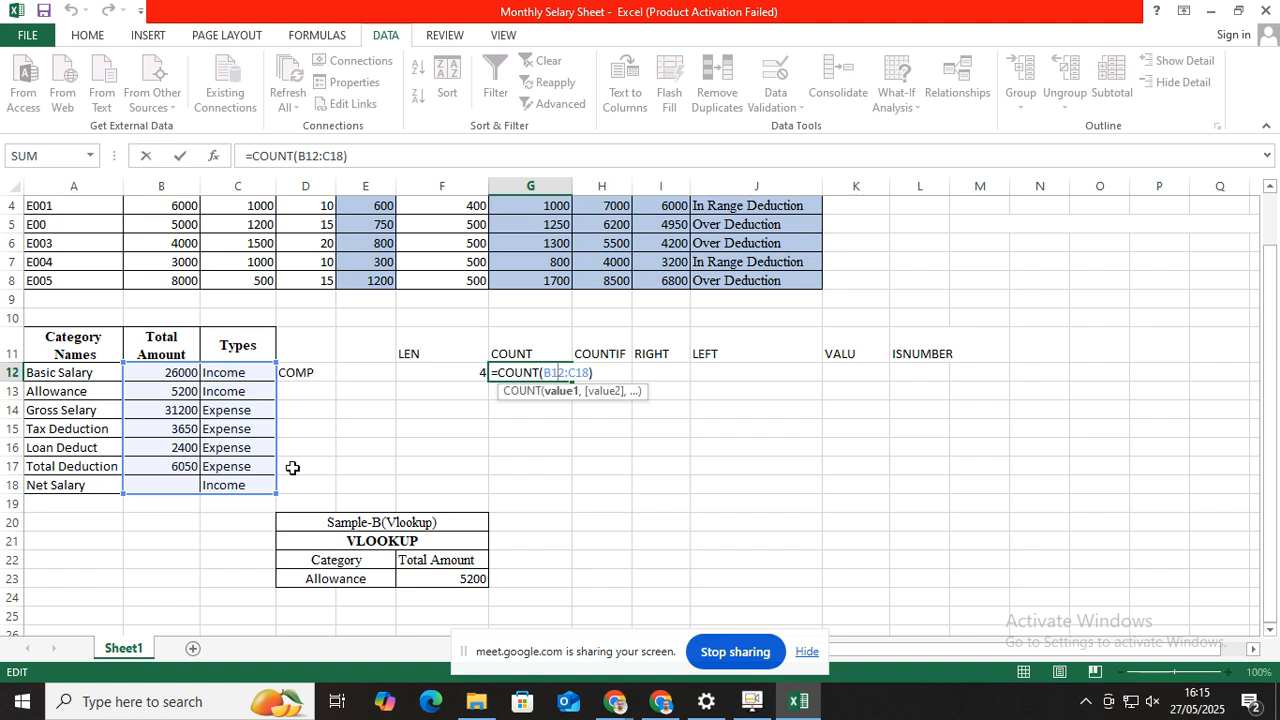
key("Return")
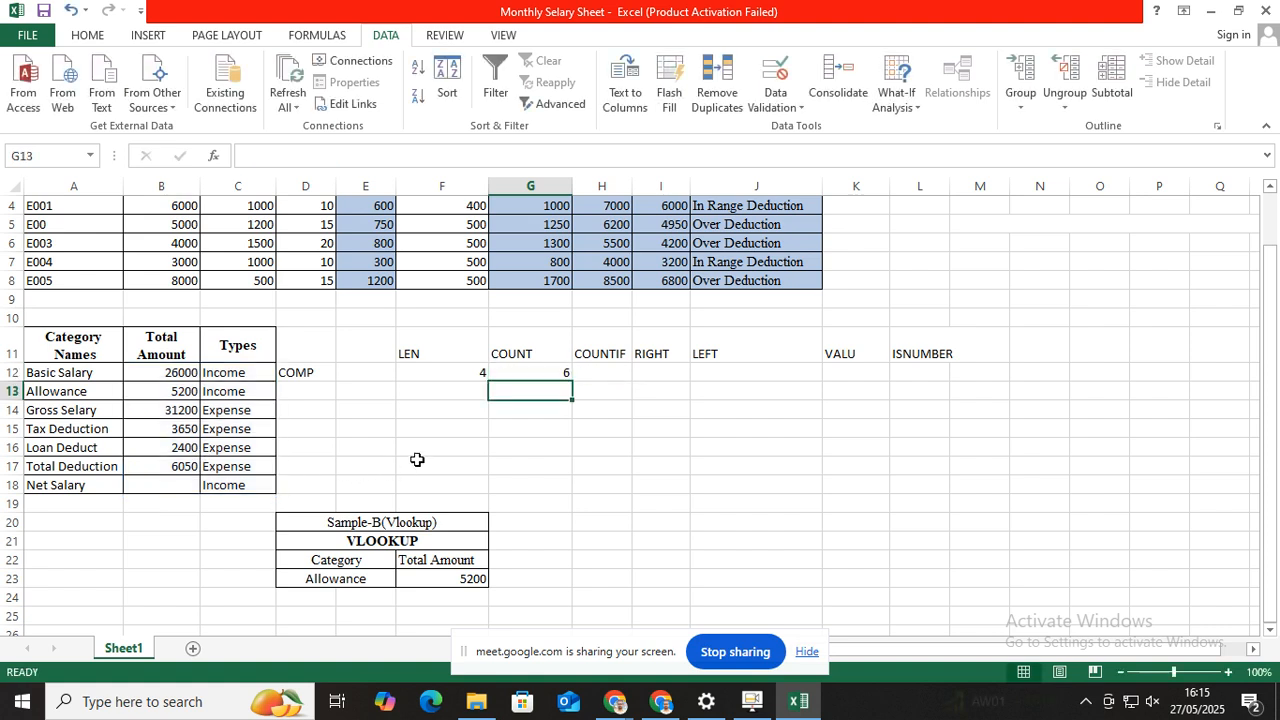
left_click(596, 370)
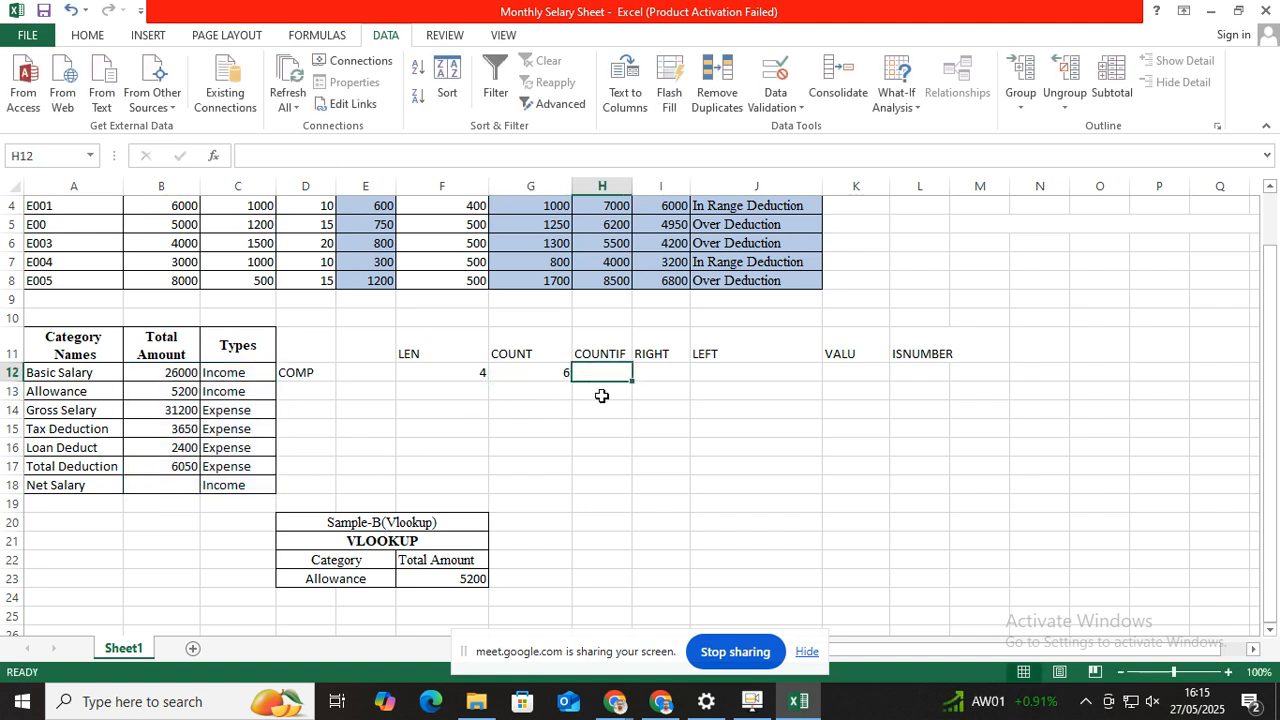
type("=")
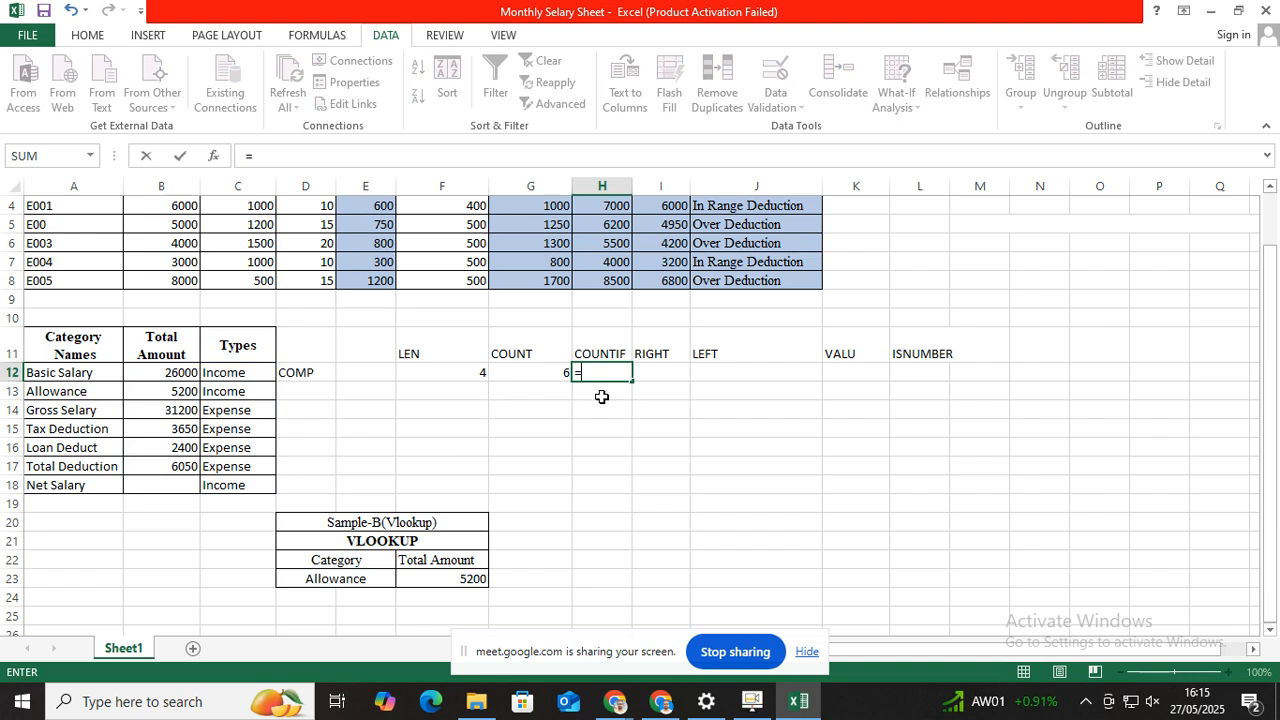
type("C")
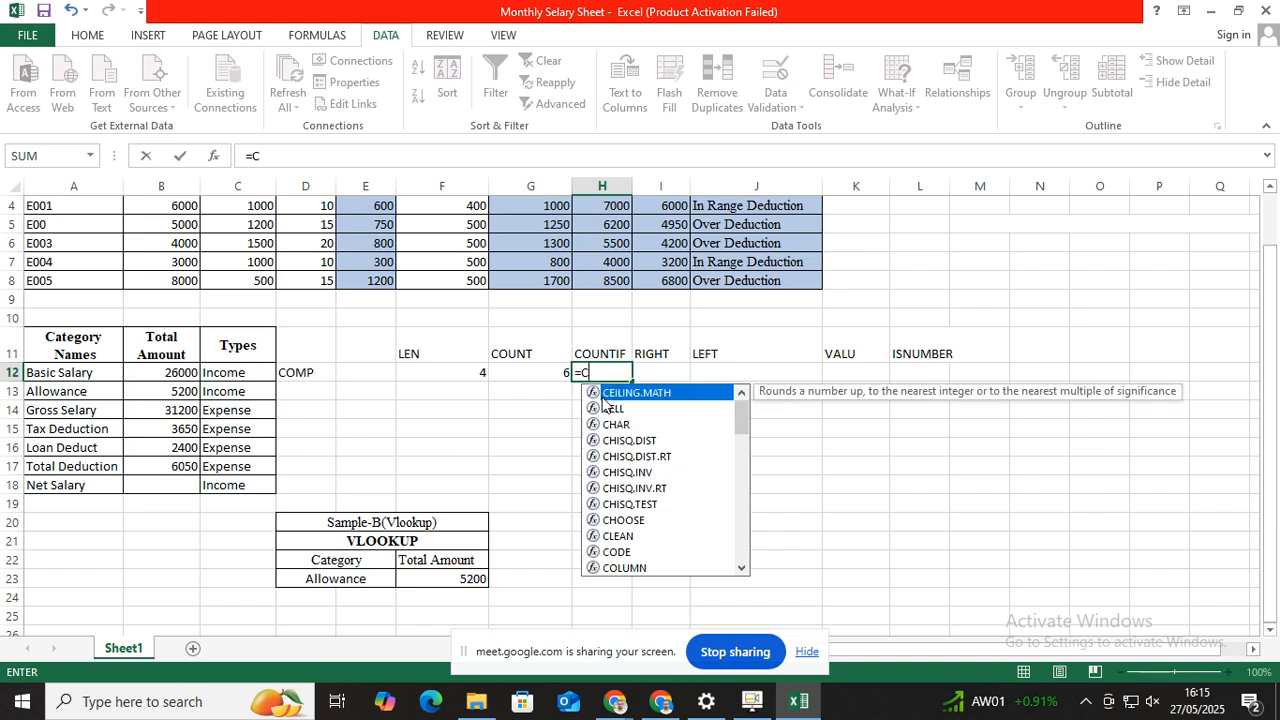
type("OUNT")
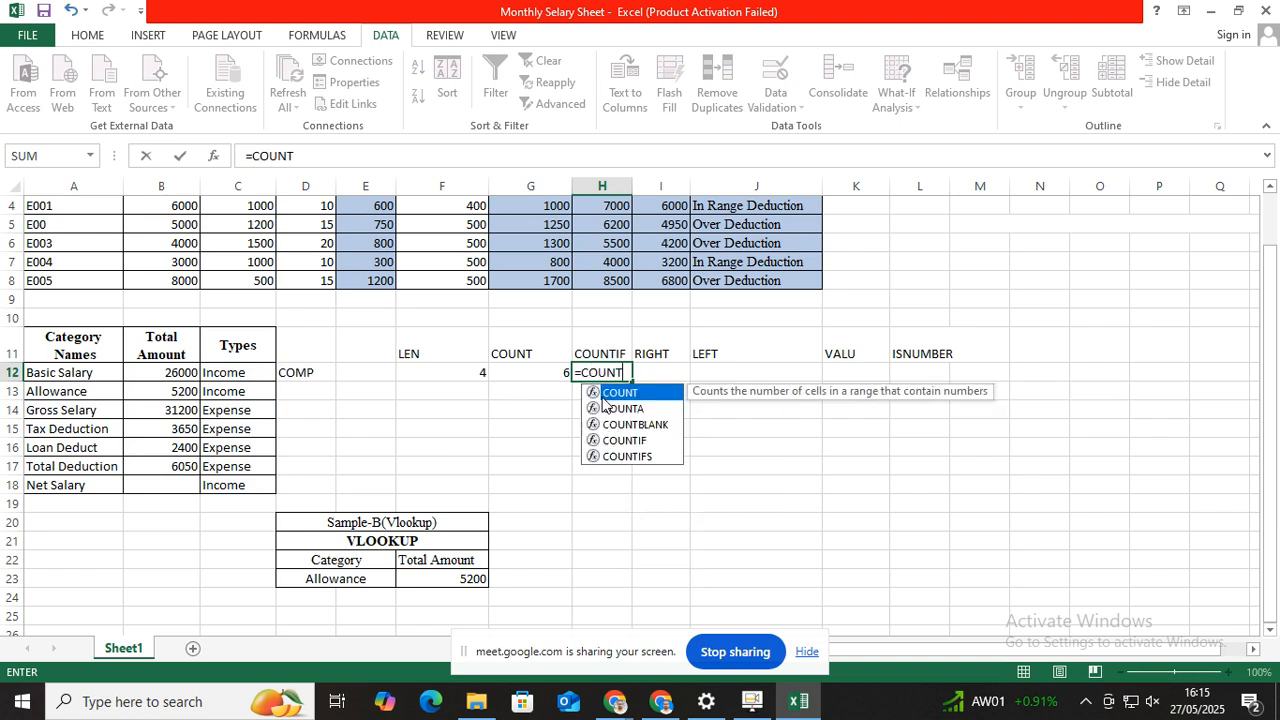
type("IF")
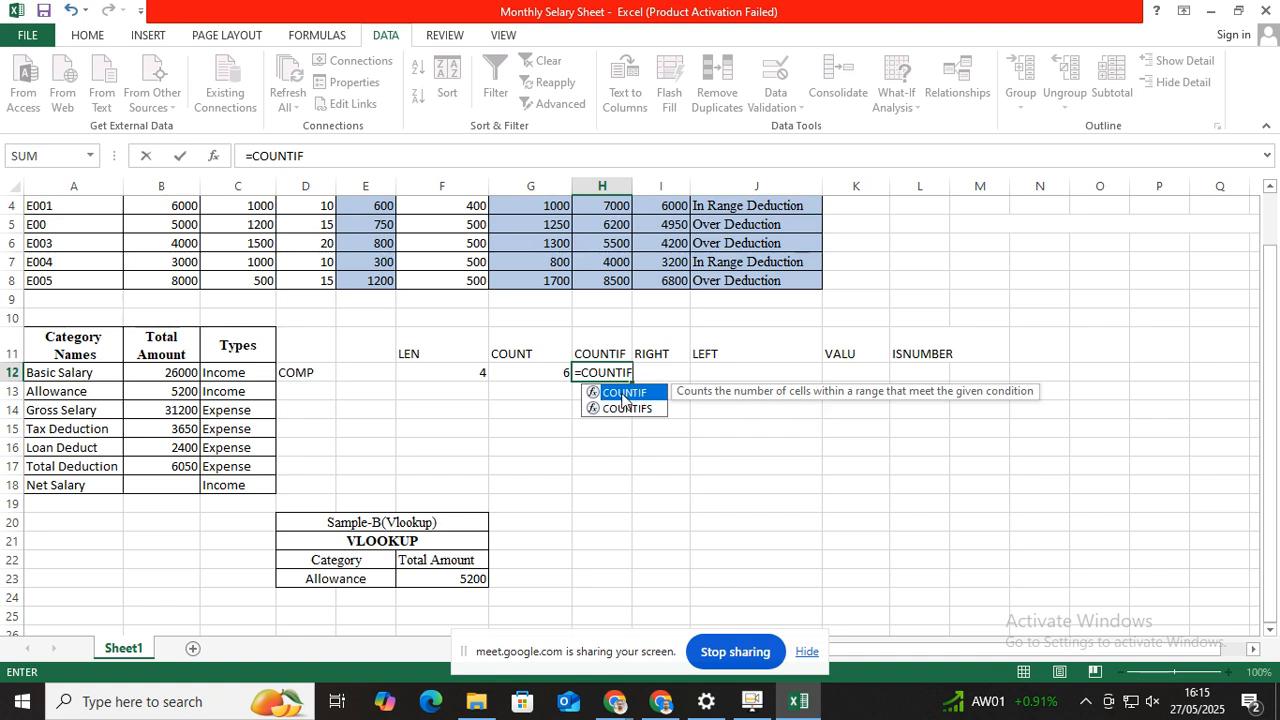
double_click(623, 394)
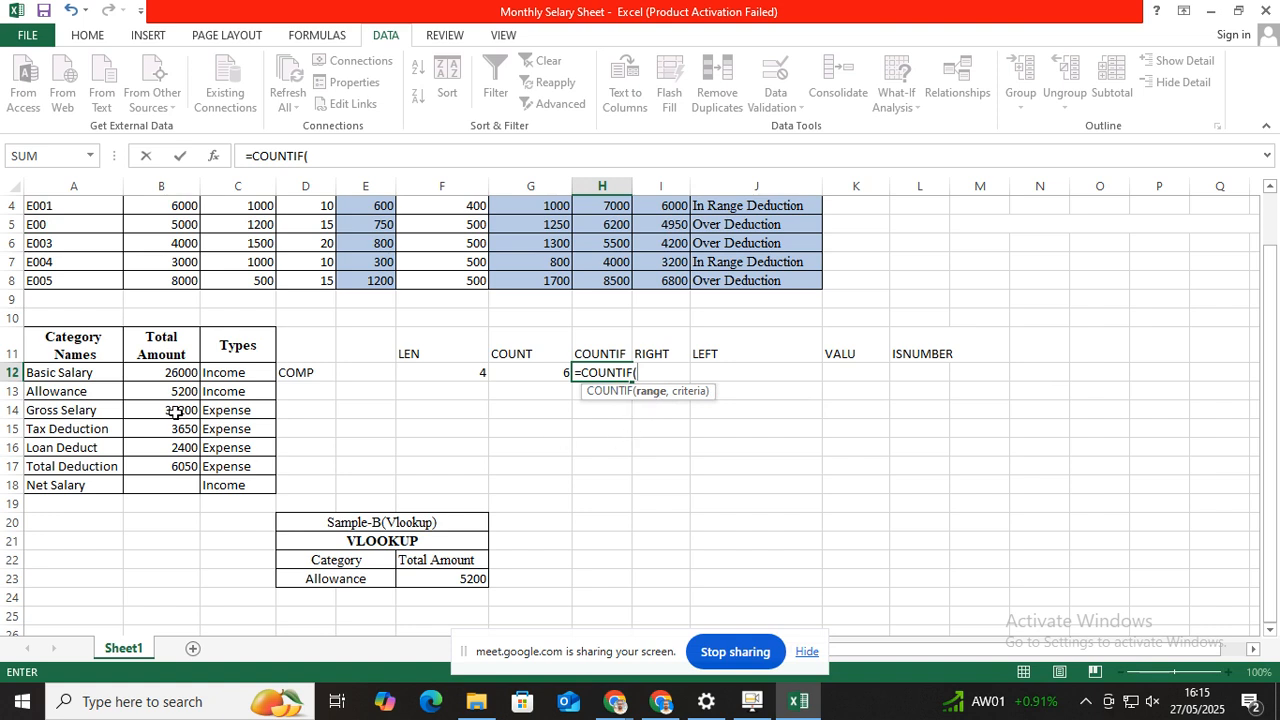
left_click_drag(170, 372, 204, 480)
type(",")
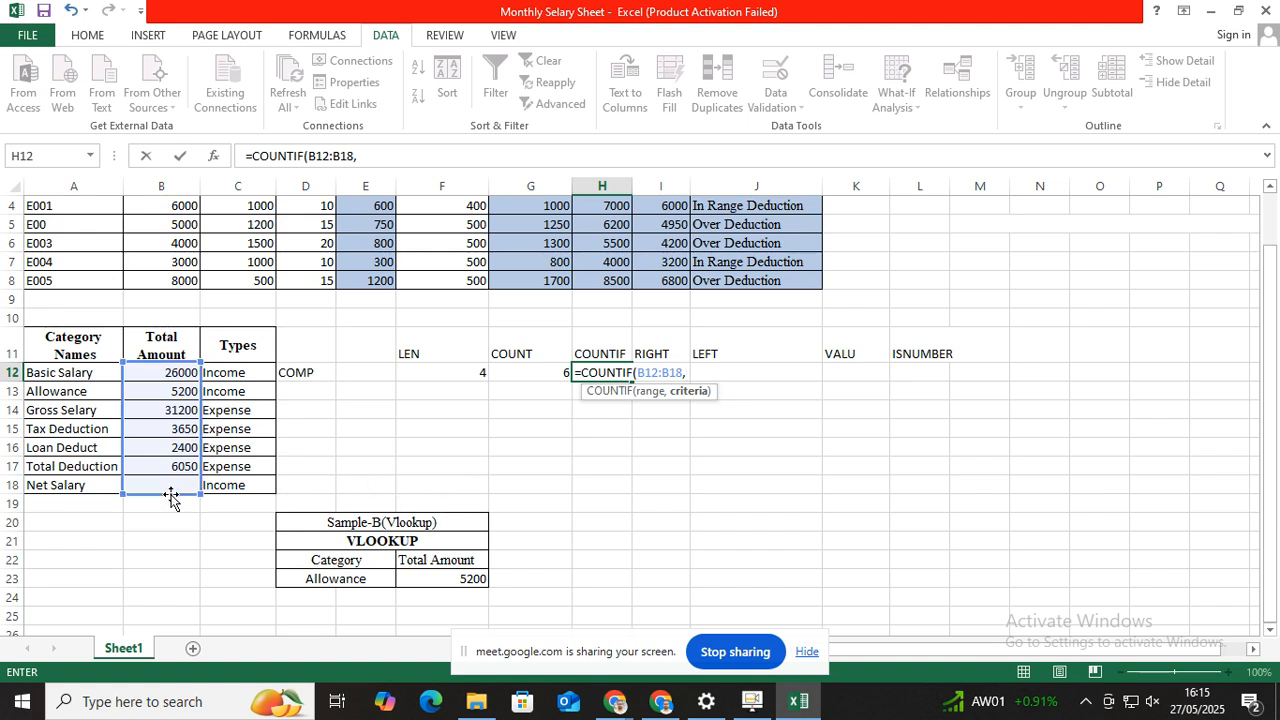
left_click(174, 372)
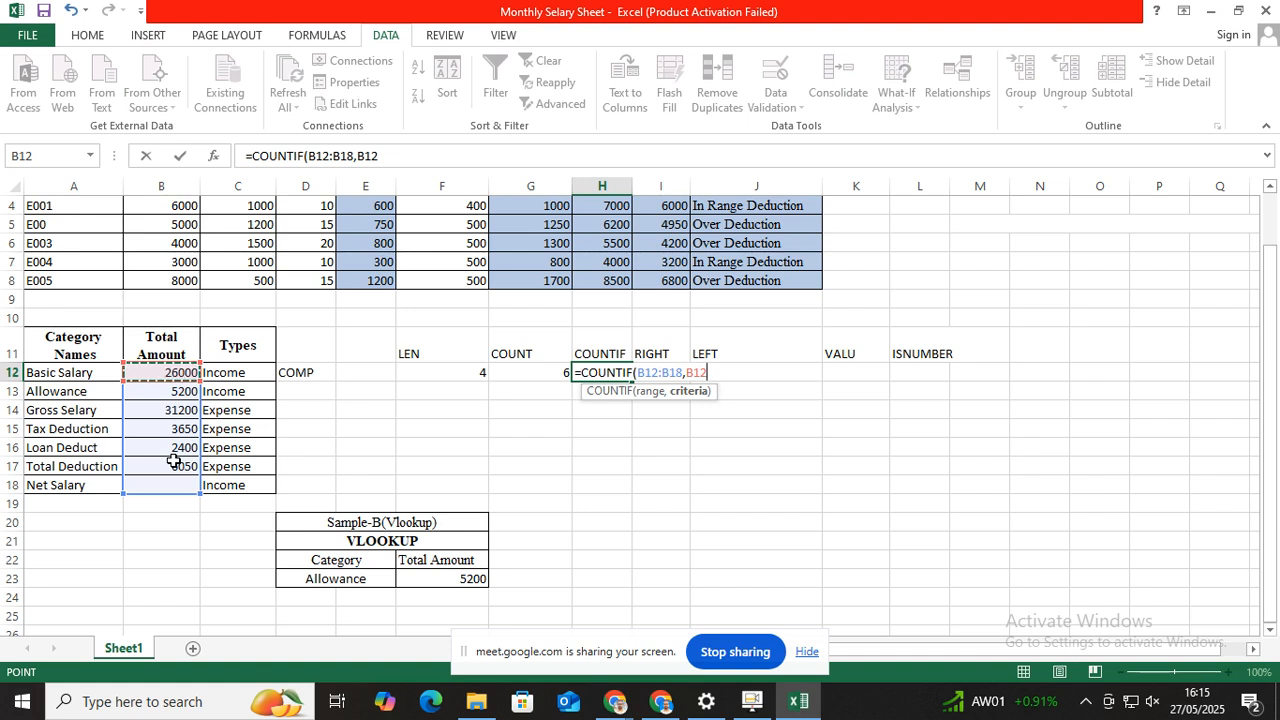
type(")")
key("Return")
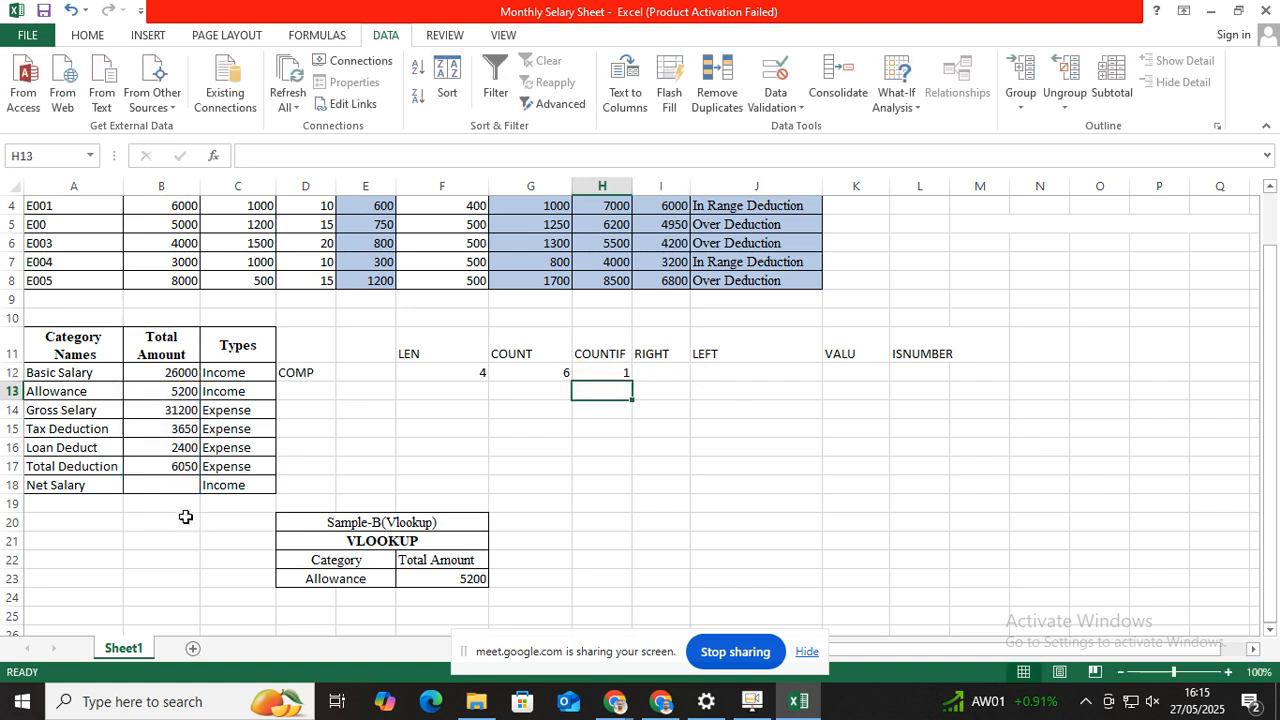
Enter 26000 as the Net Salary amount in B18 to test the COUNT and COUNTIF formulas
left_click(167, 486)
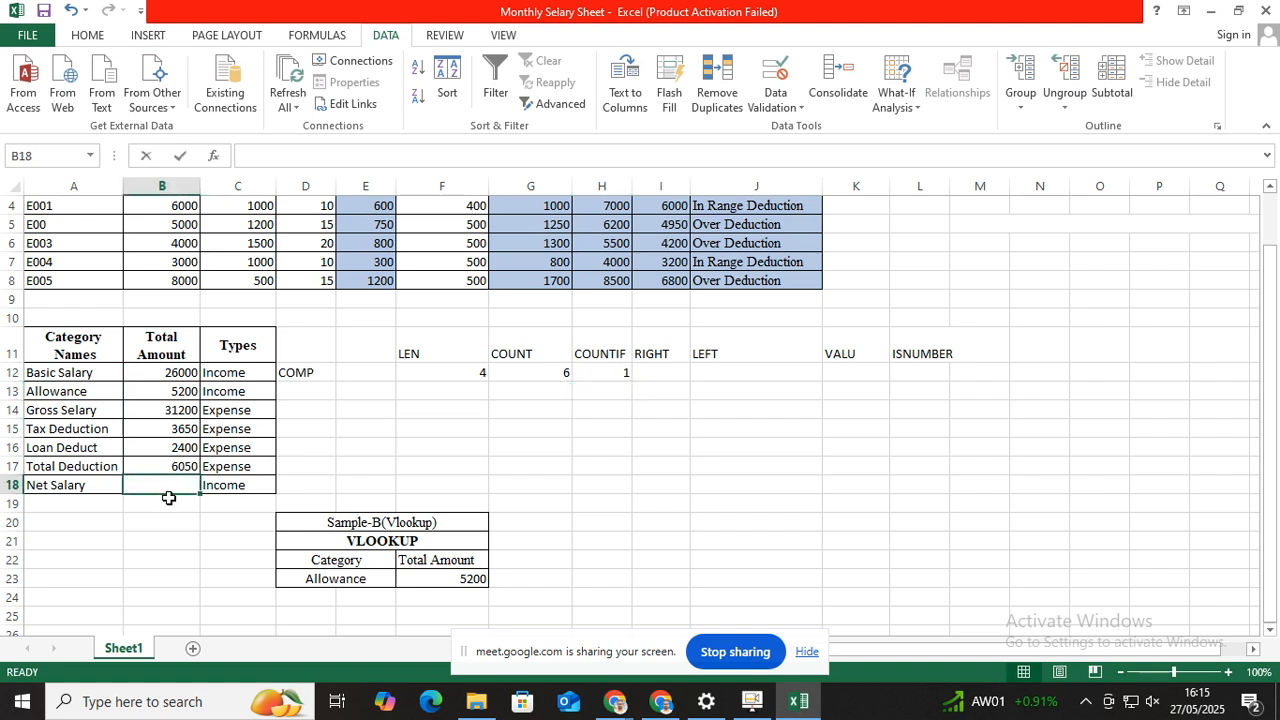
type("26000")
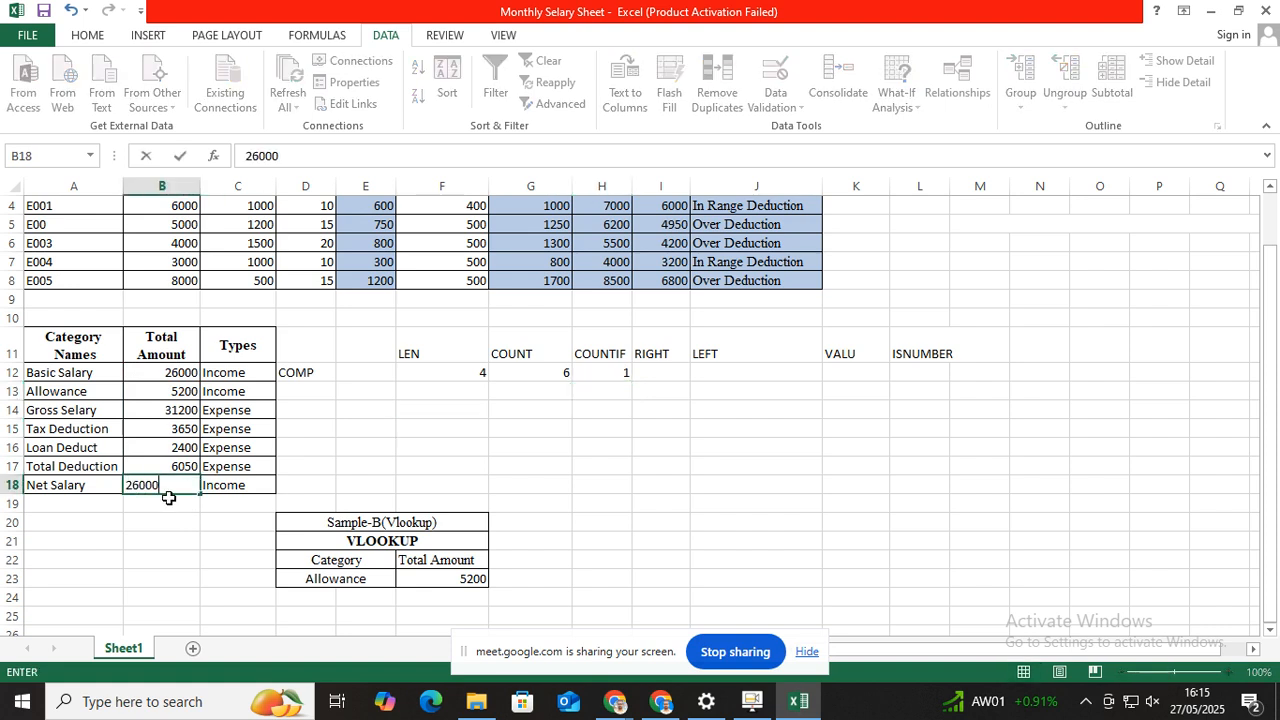
key("Return")
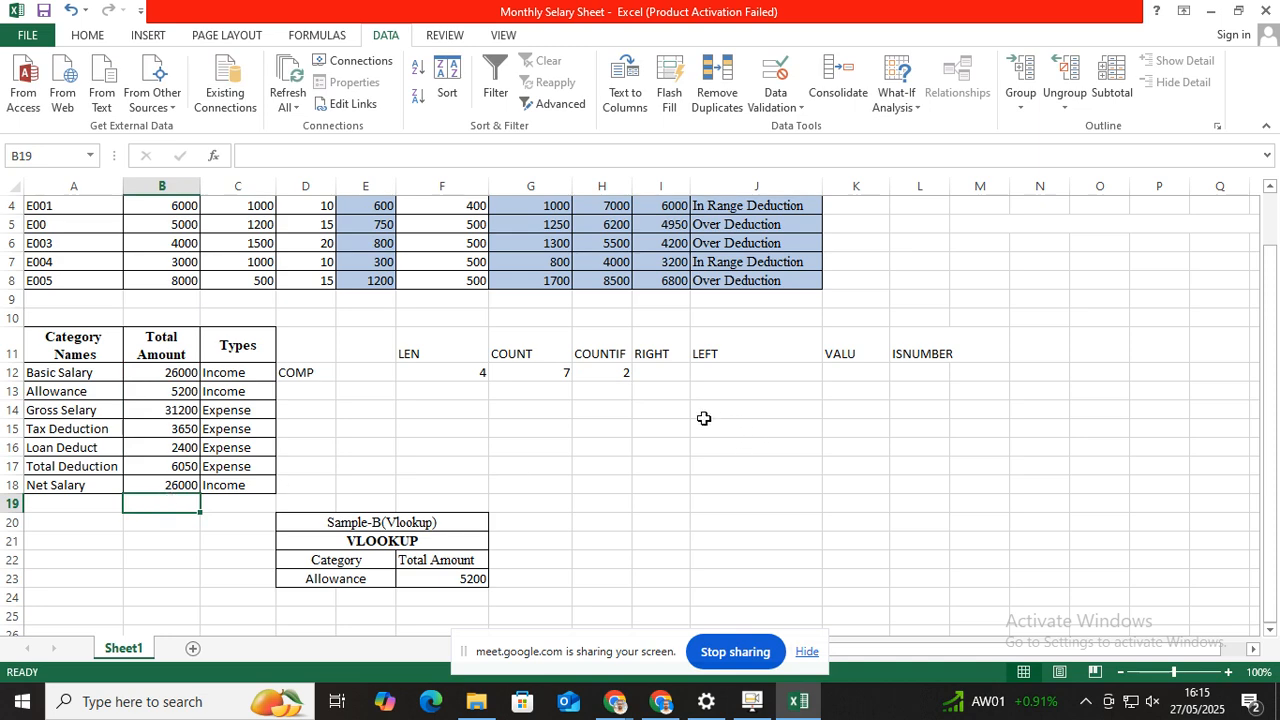
Examine the range and criteria arguments of the COUNTIF formula in H12, leaving the formula as it is
left_click(598, 374)
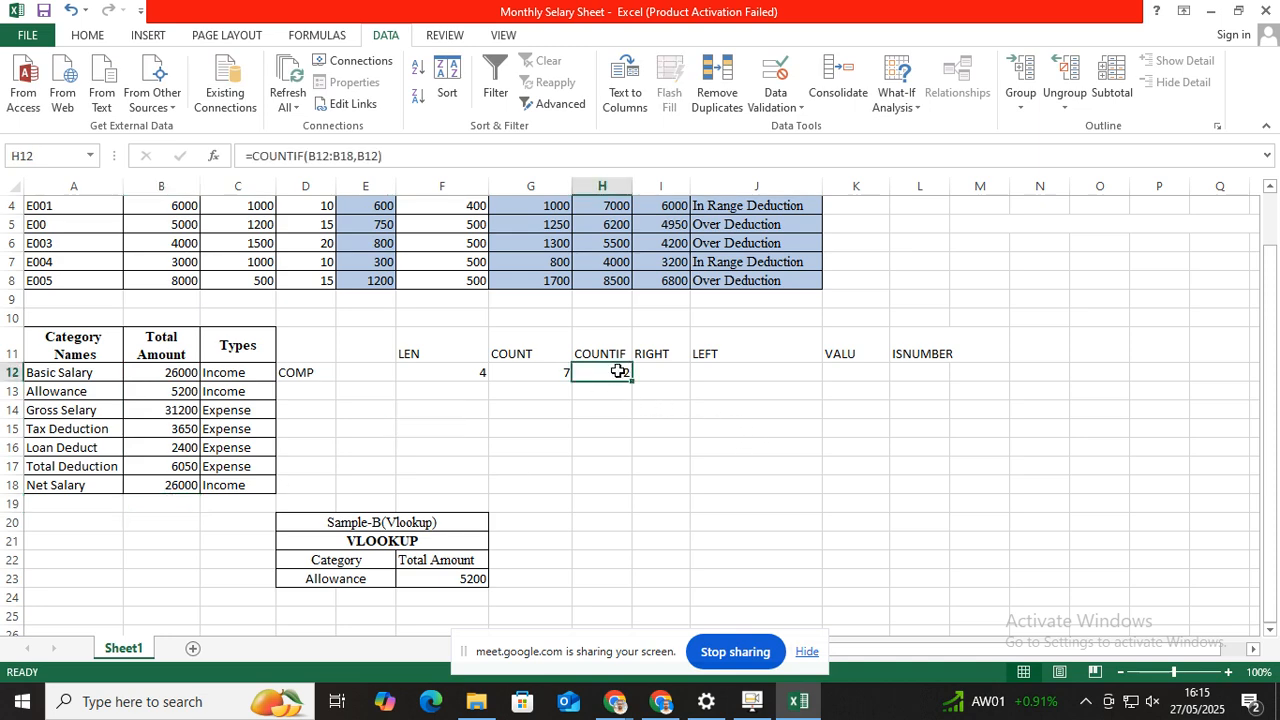
double_click(607, 372)
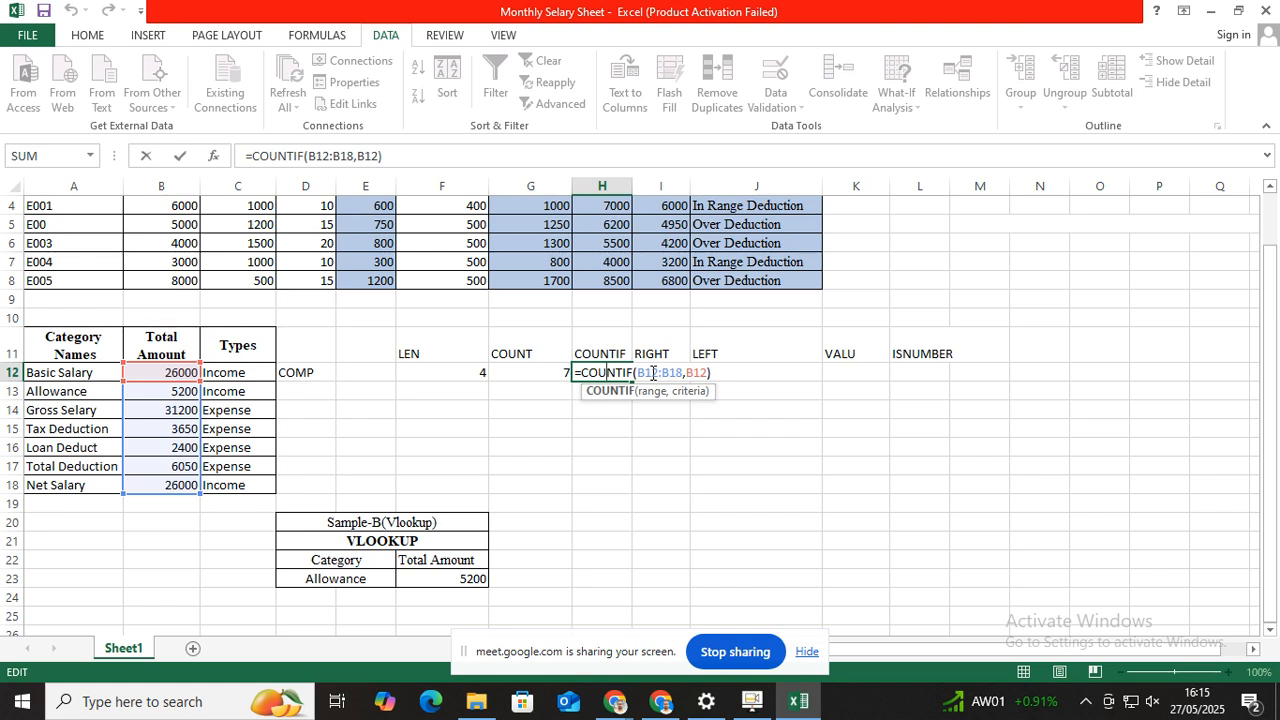
left_click(652, 372)
left_click_drag(637, 372, 676, 372)
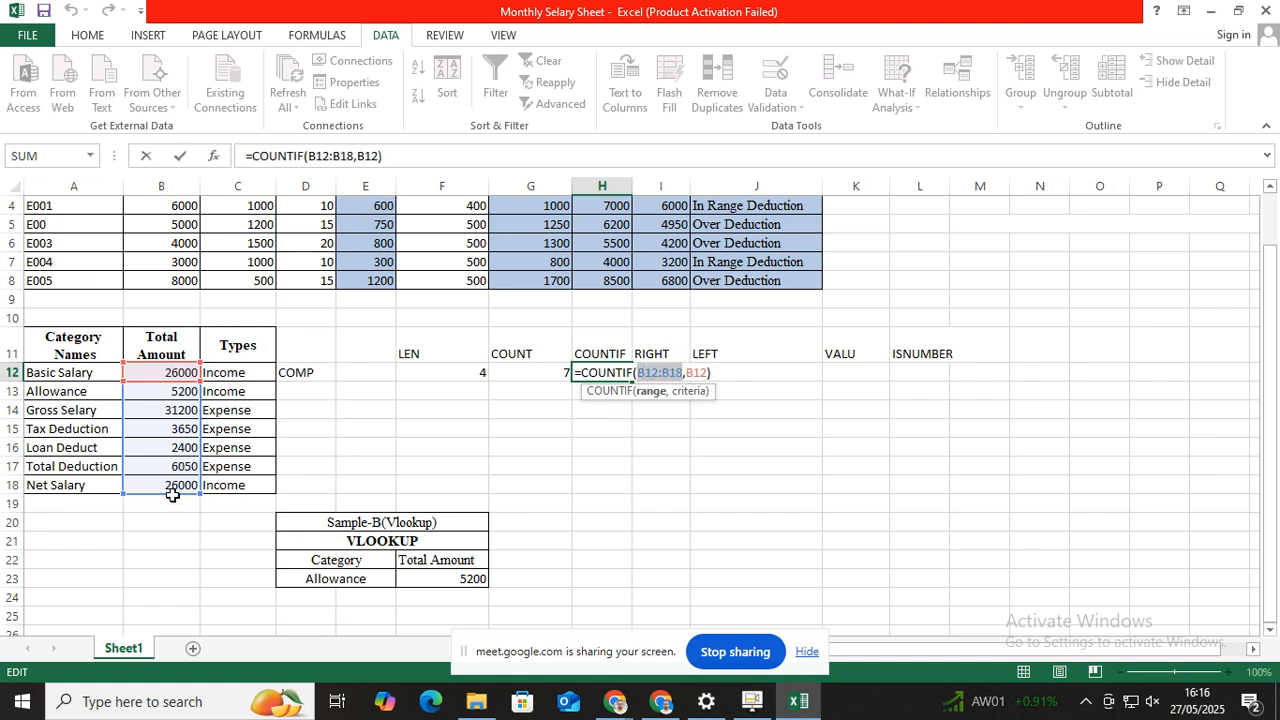
left_click(695, 371)
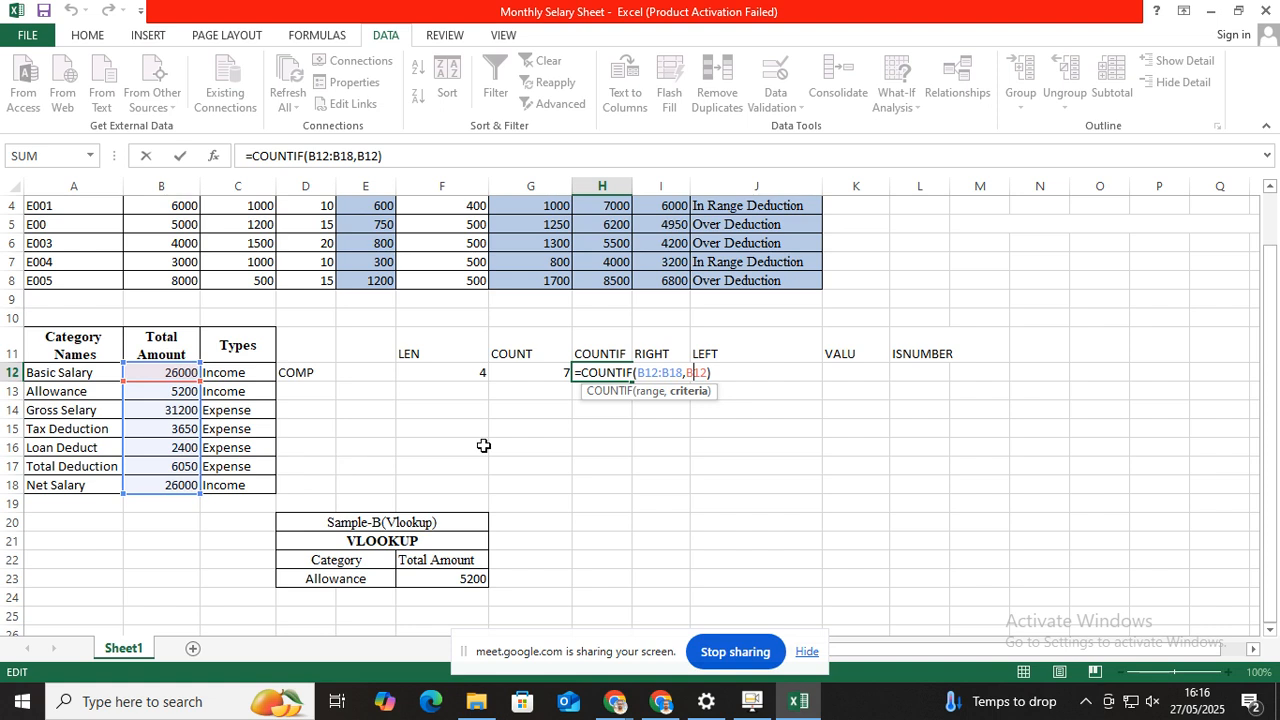
left_click(718, 371)
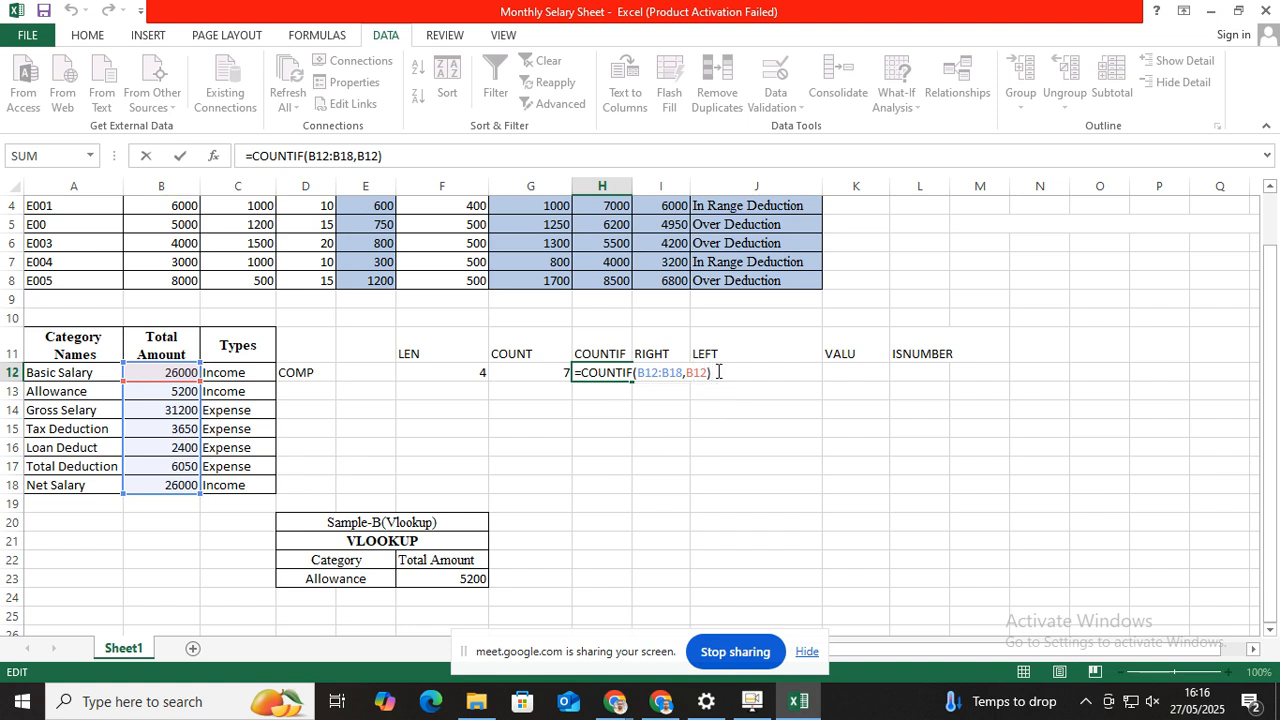
key("Return")
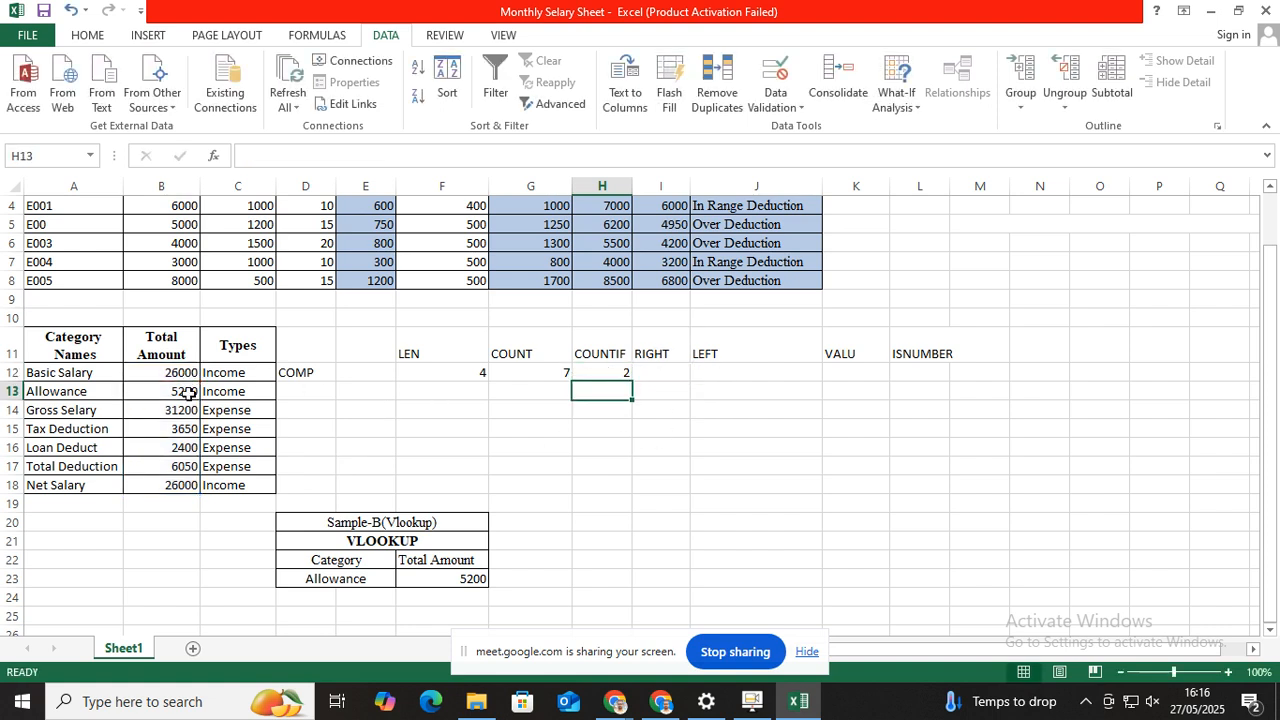
Enter =RIGHT(D12,2) in I12 to extract the last two characters of the text COMP
left_click(646, 373)
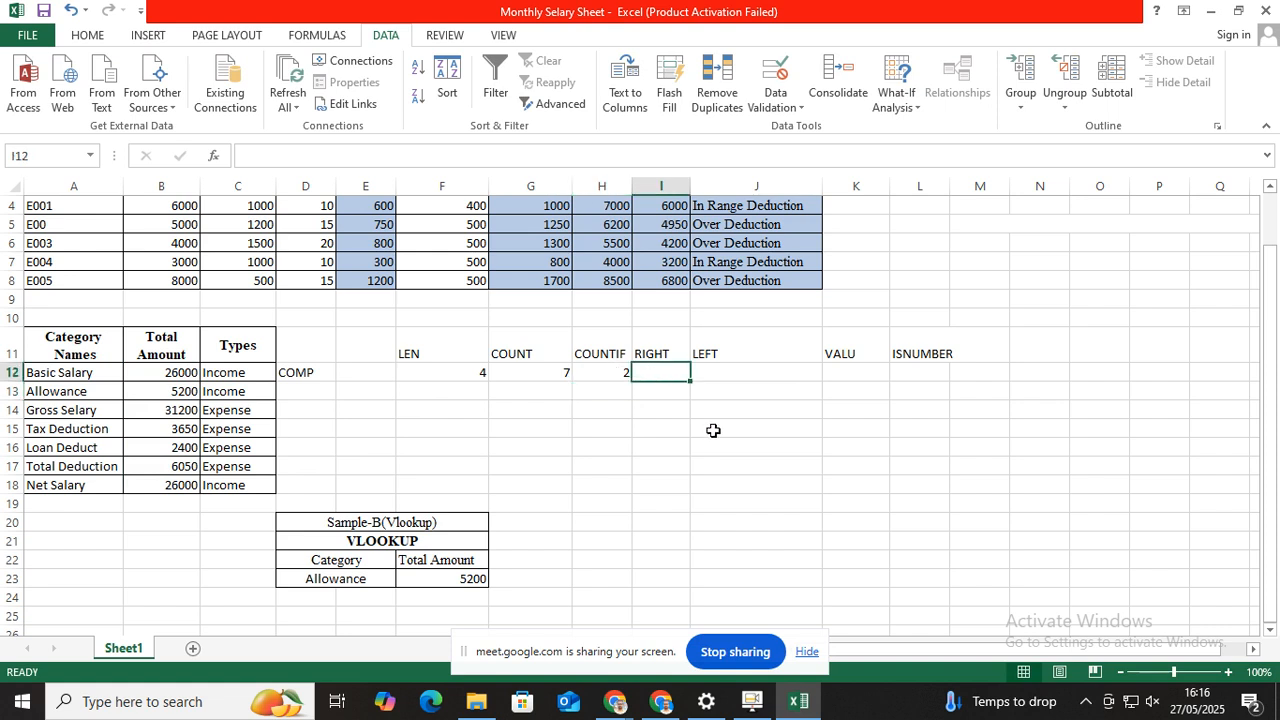
type("=")
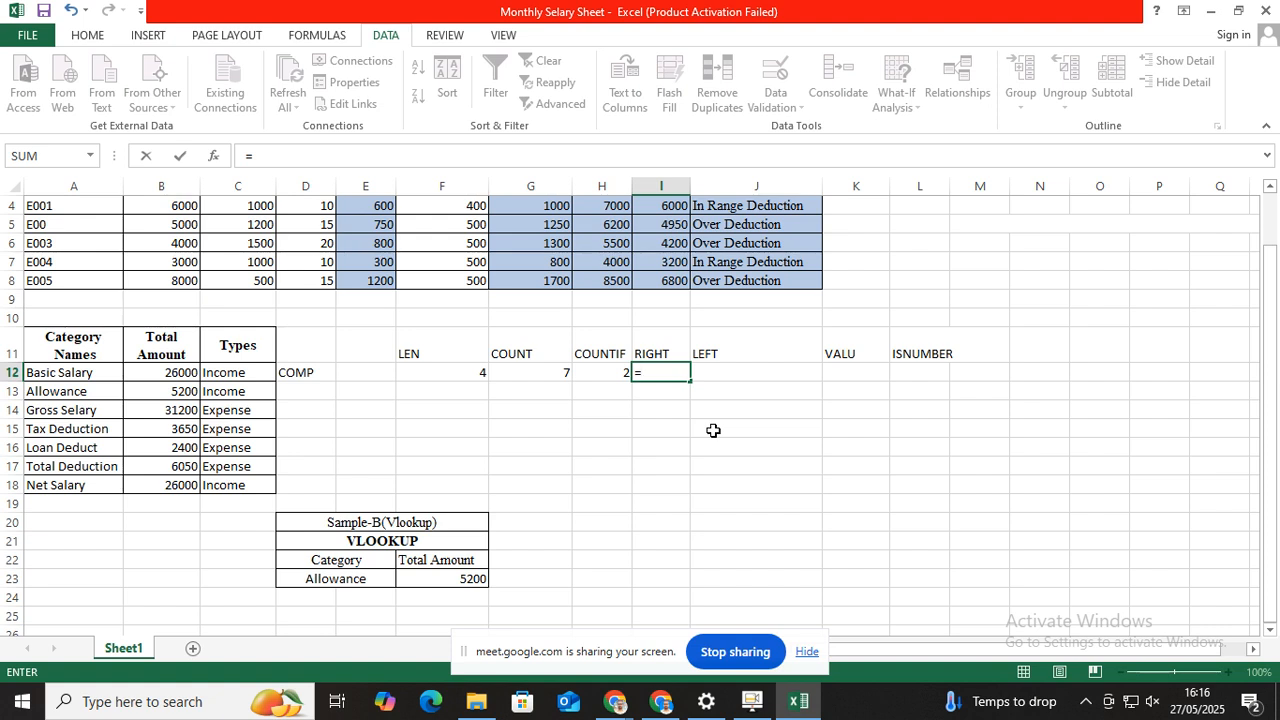
type("RIG")
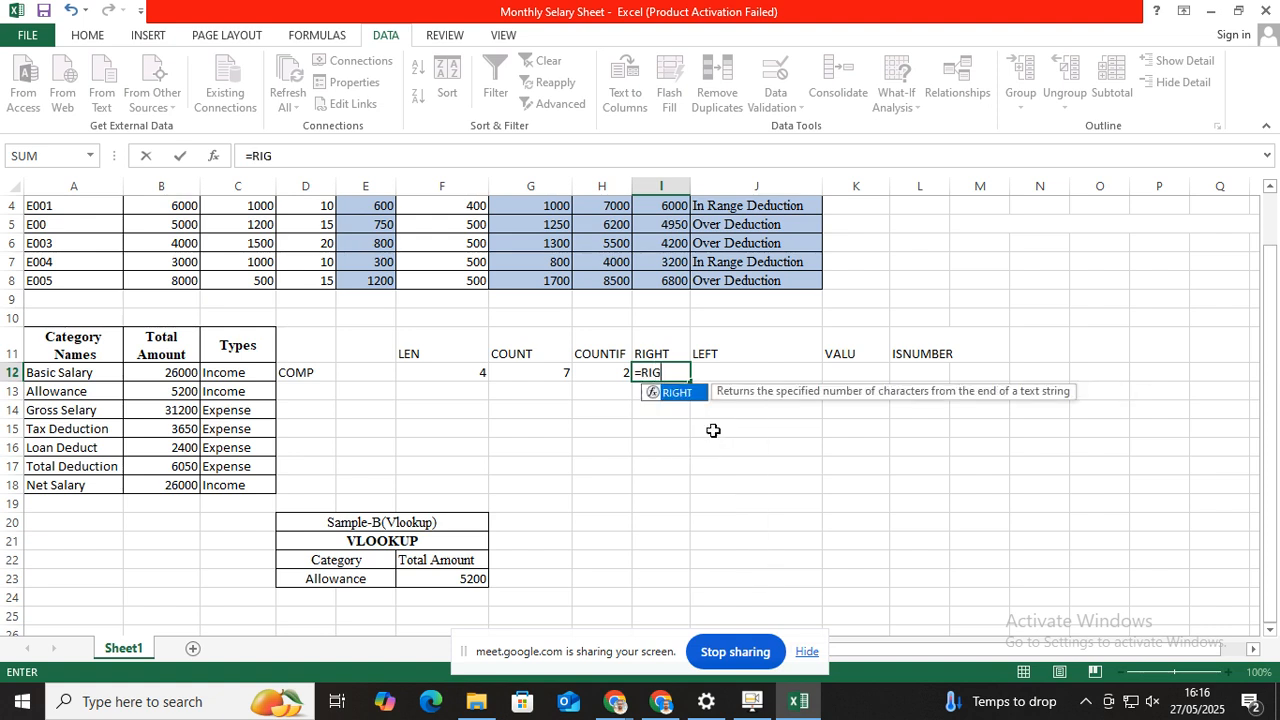
type("HT")
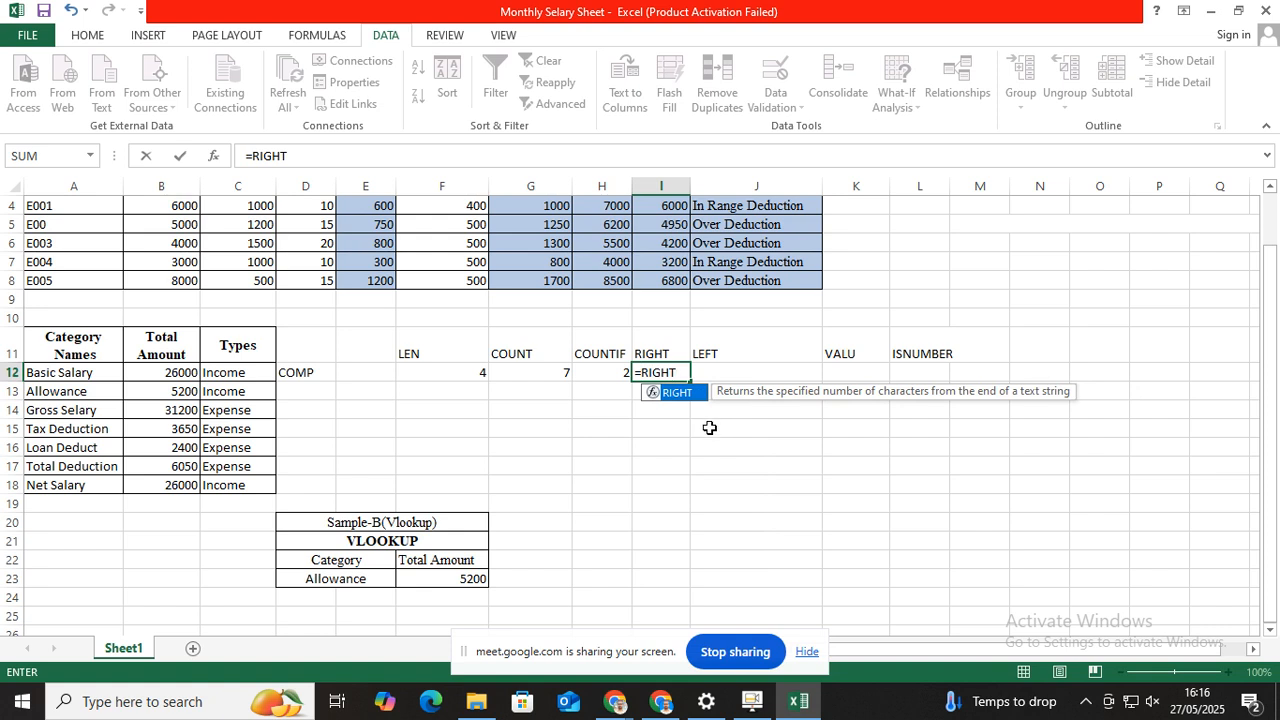
double_click(672, 390)
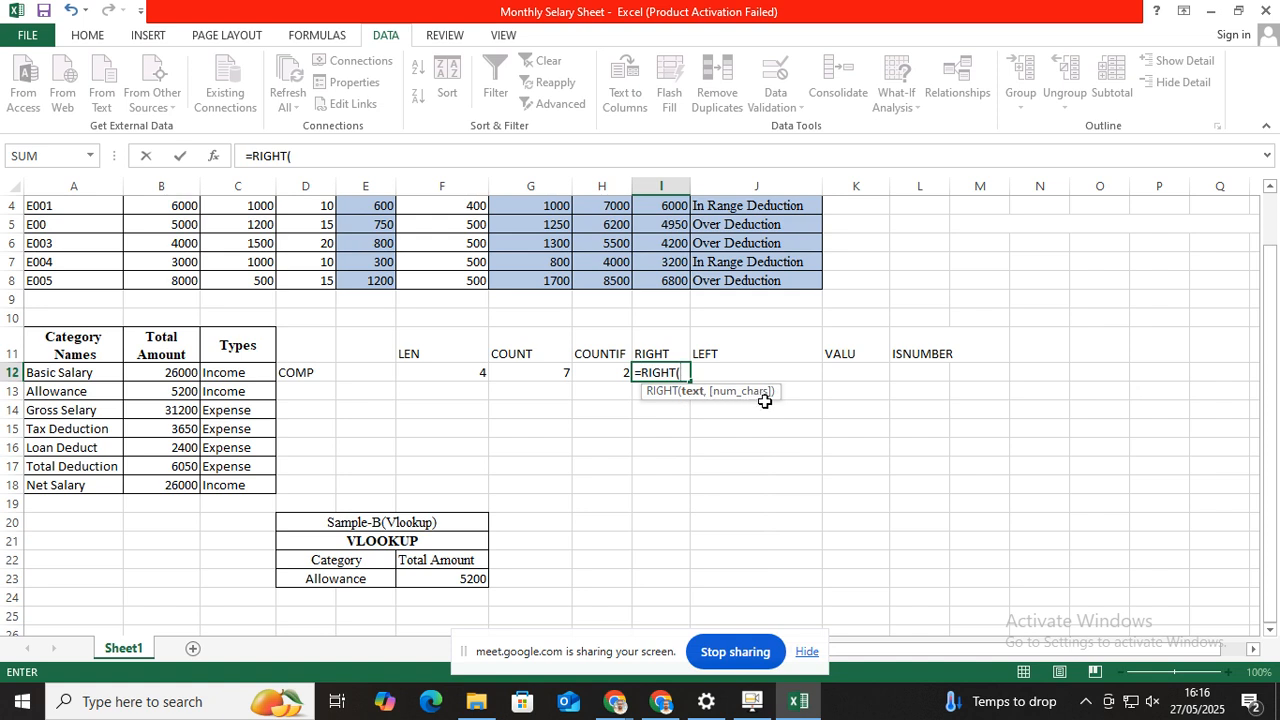
left_click(307, 378)
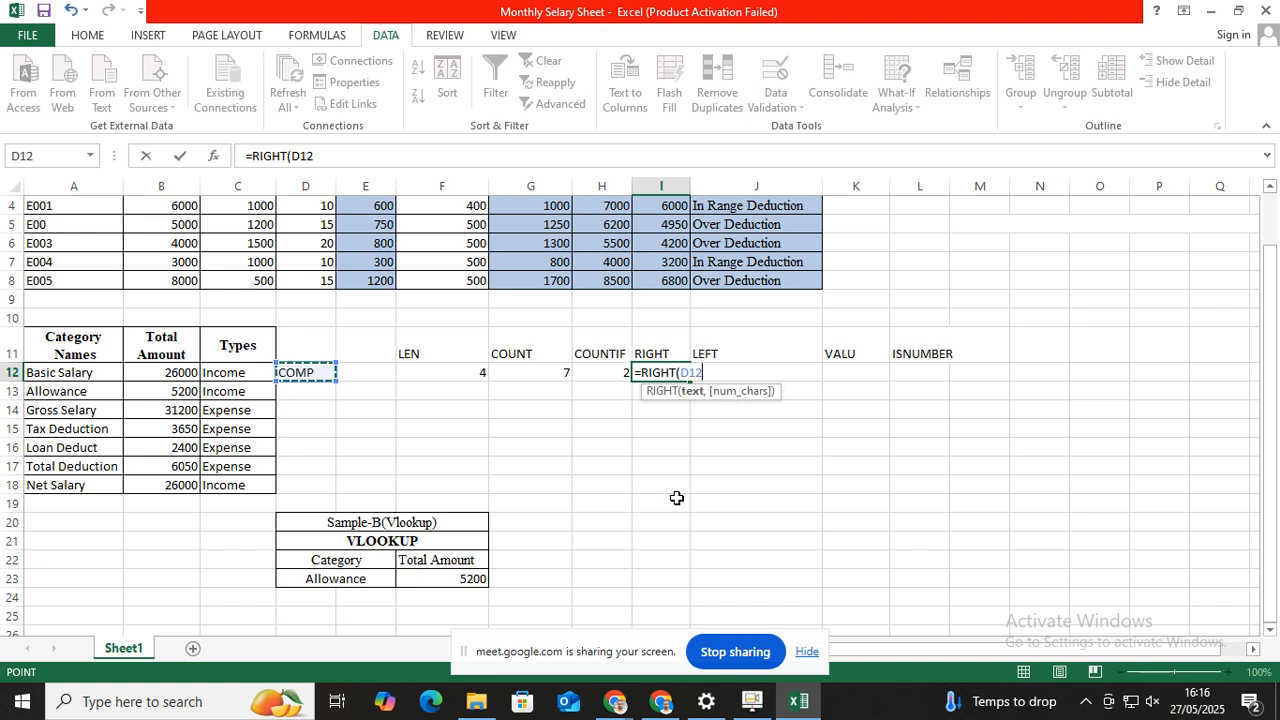
type(",")
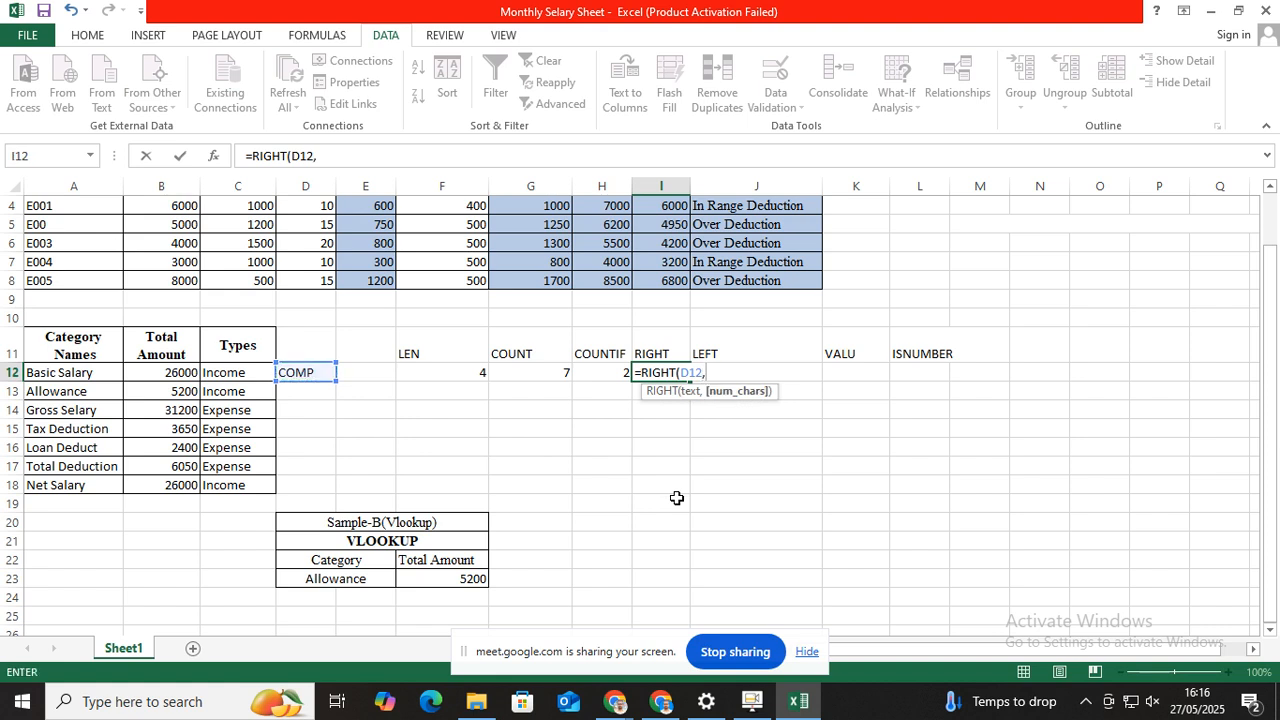
type("2)")
key("Return")
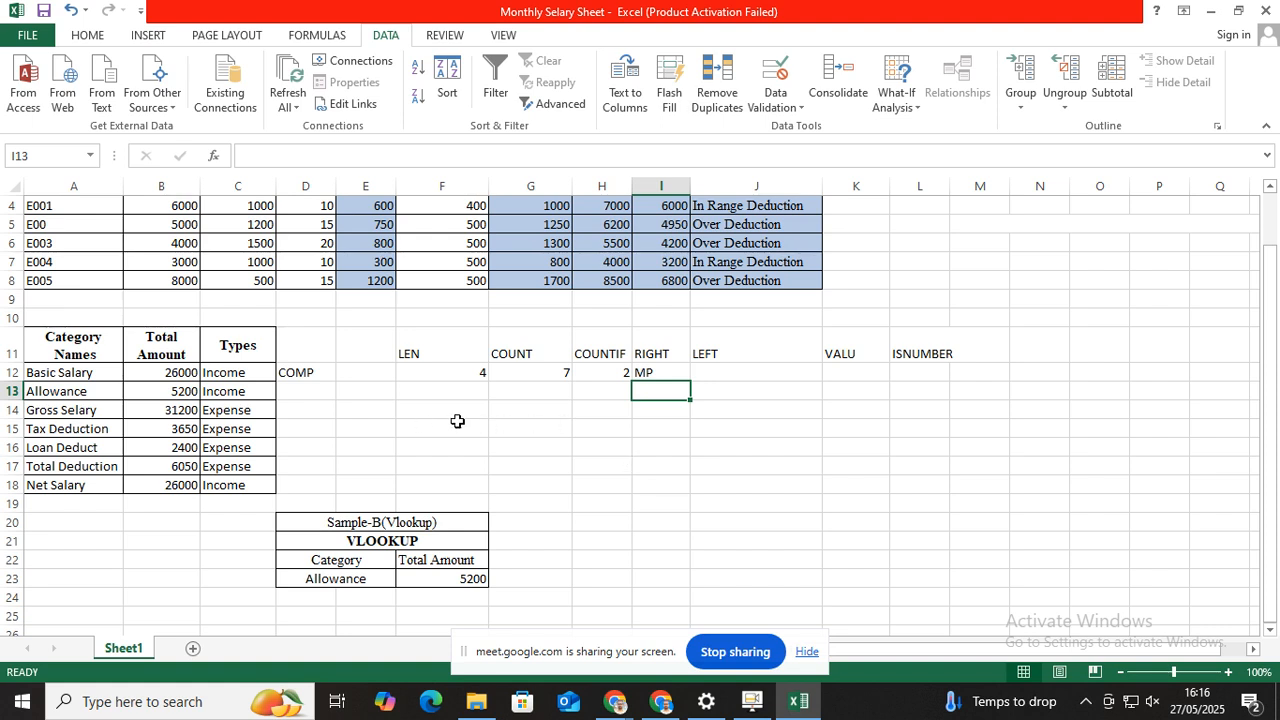
Review the text reference and character count in the RIGHT formula in I12
double_click(650, 372)
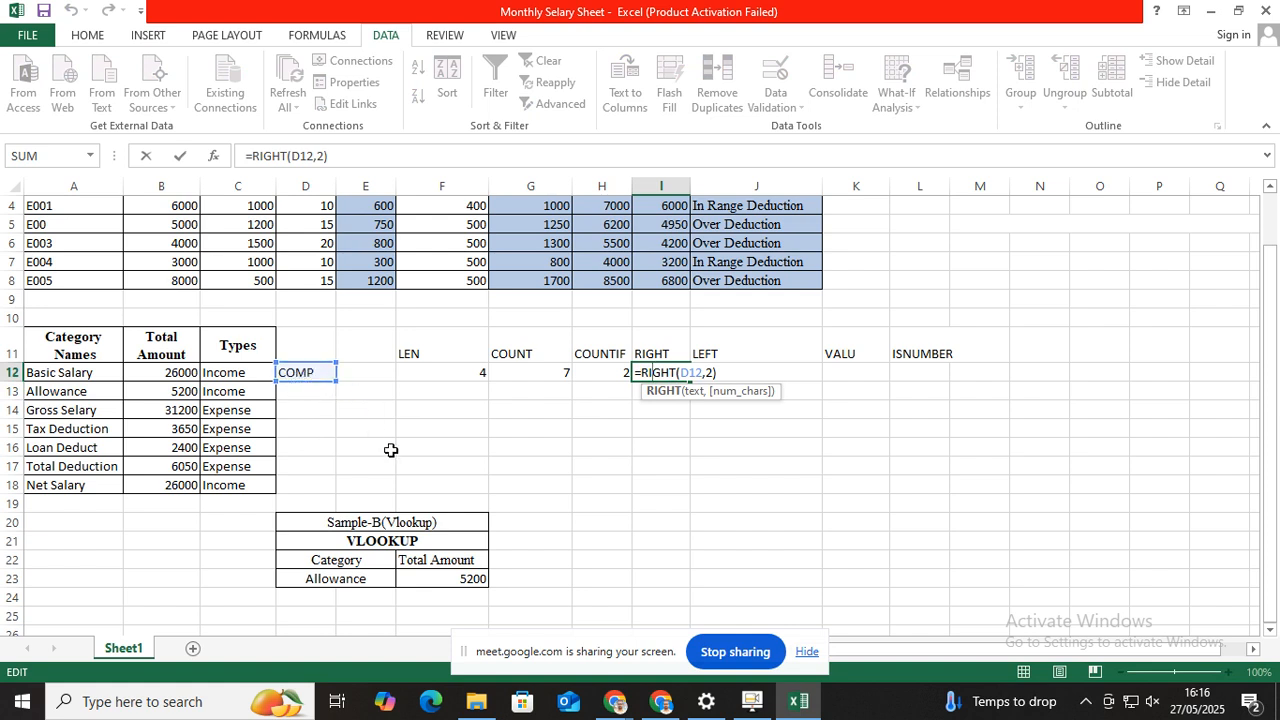
key("Return")
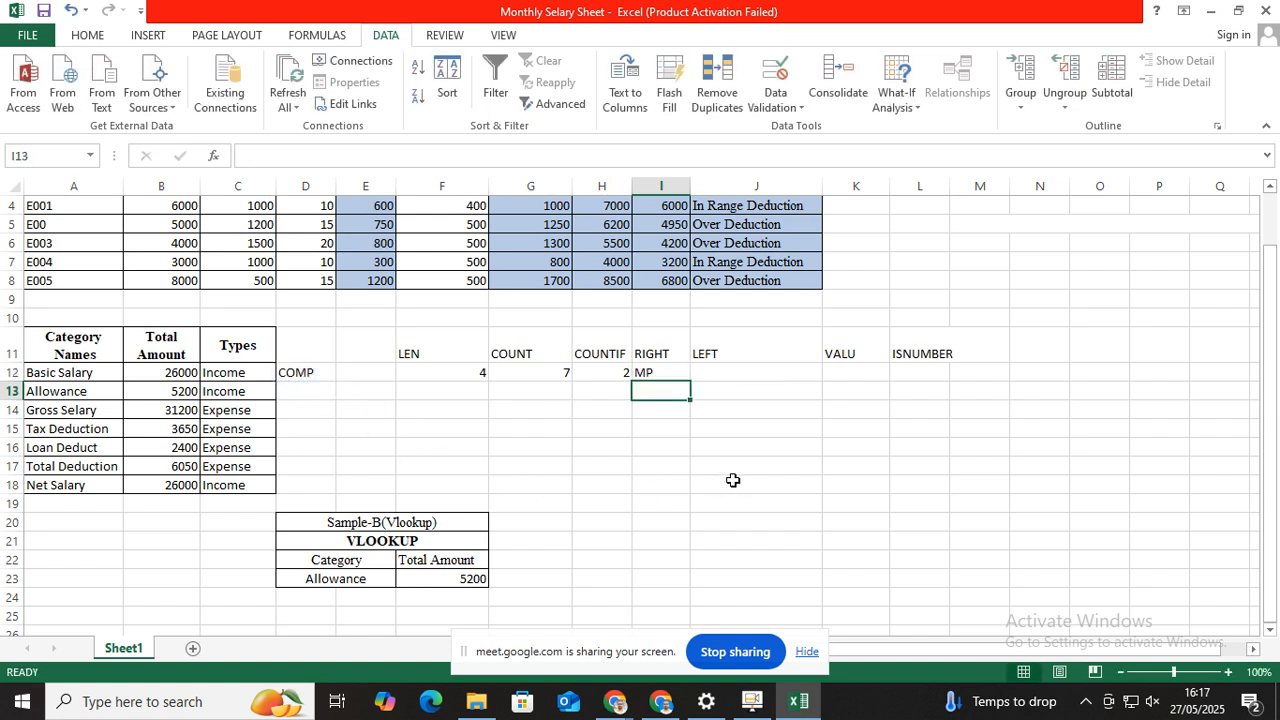
double_click(662, 373)
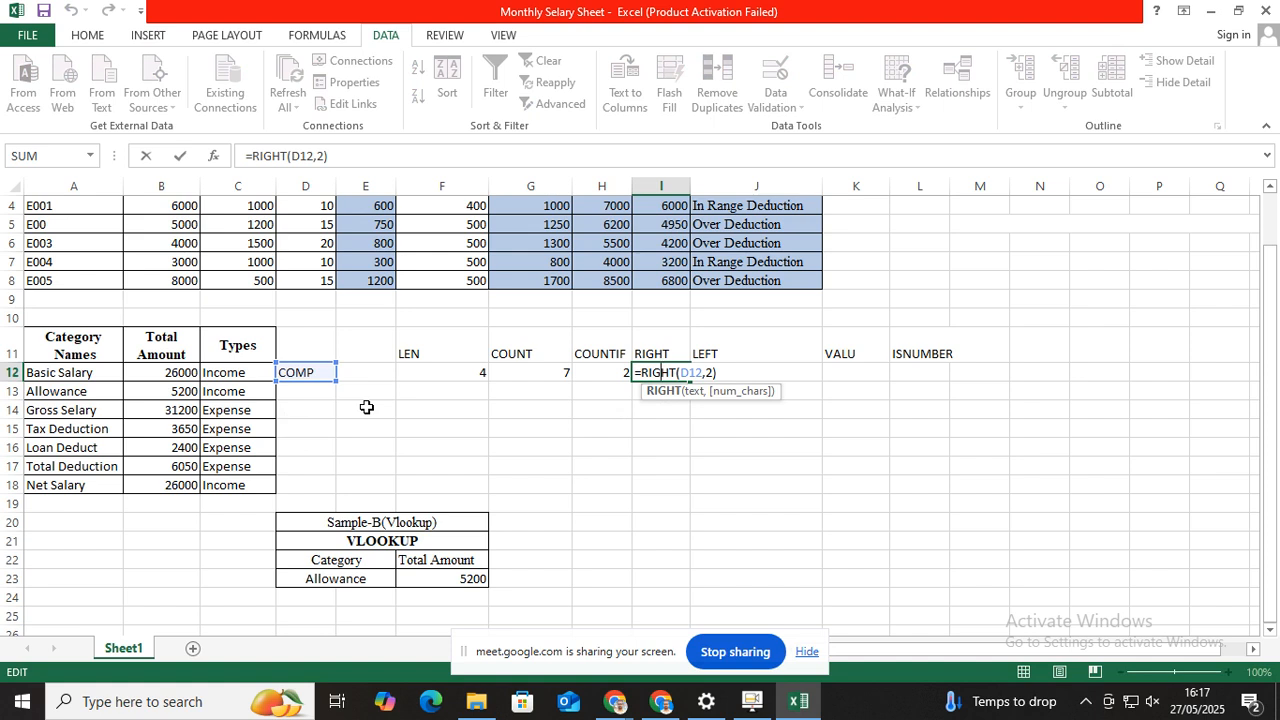
key("Return")
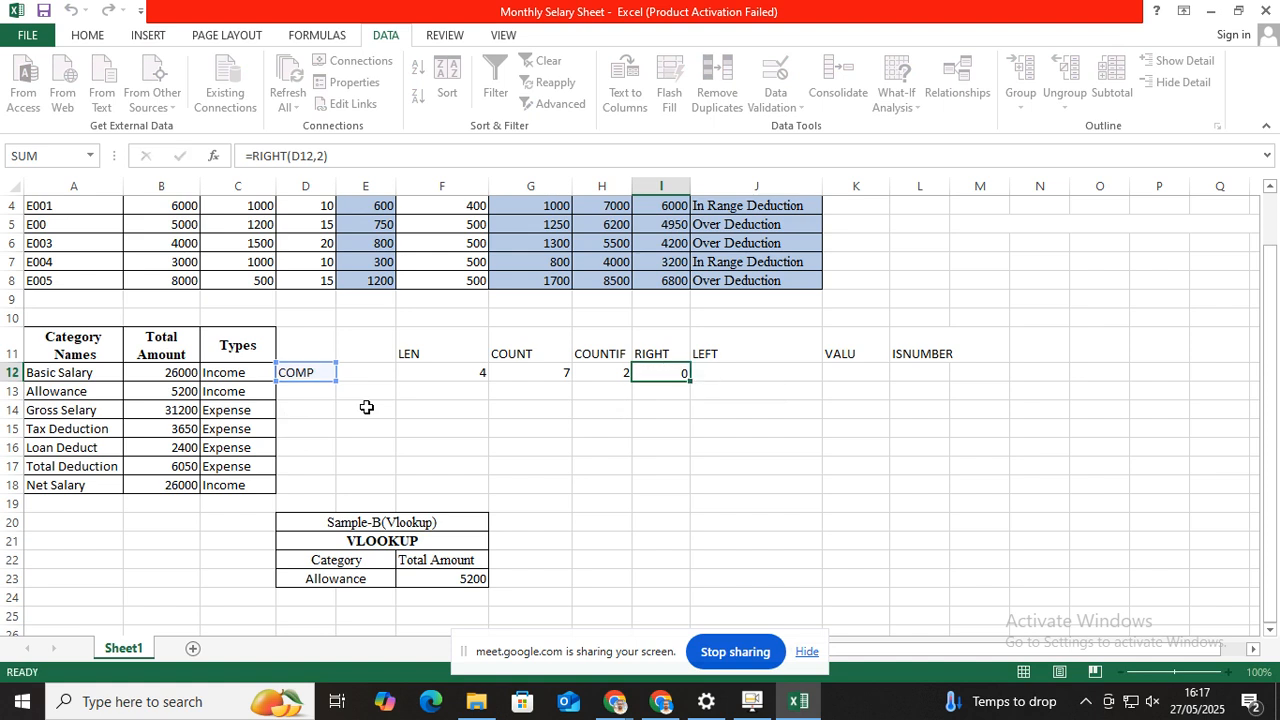
Enter =LEFT("computer",2) in J12 to extract the first two characters of the word
left_click(730, 376)
type("=")
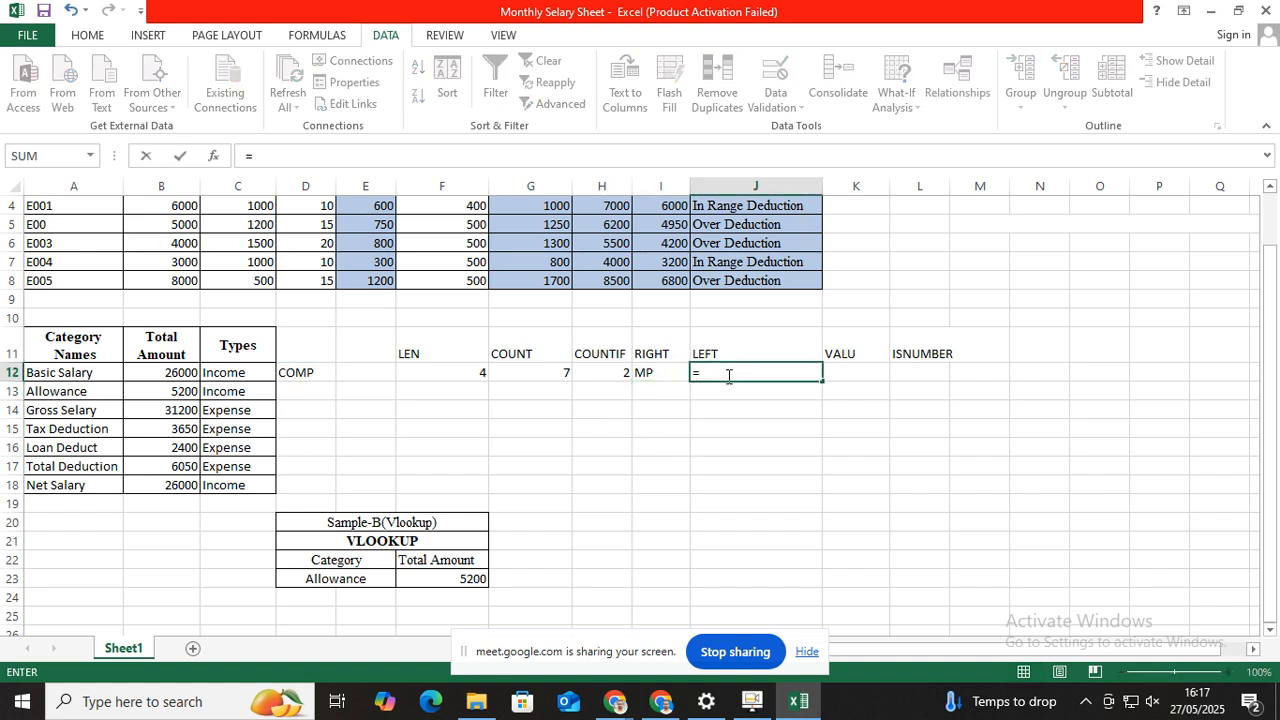
type("LEFT")
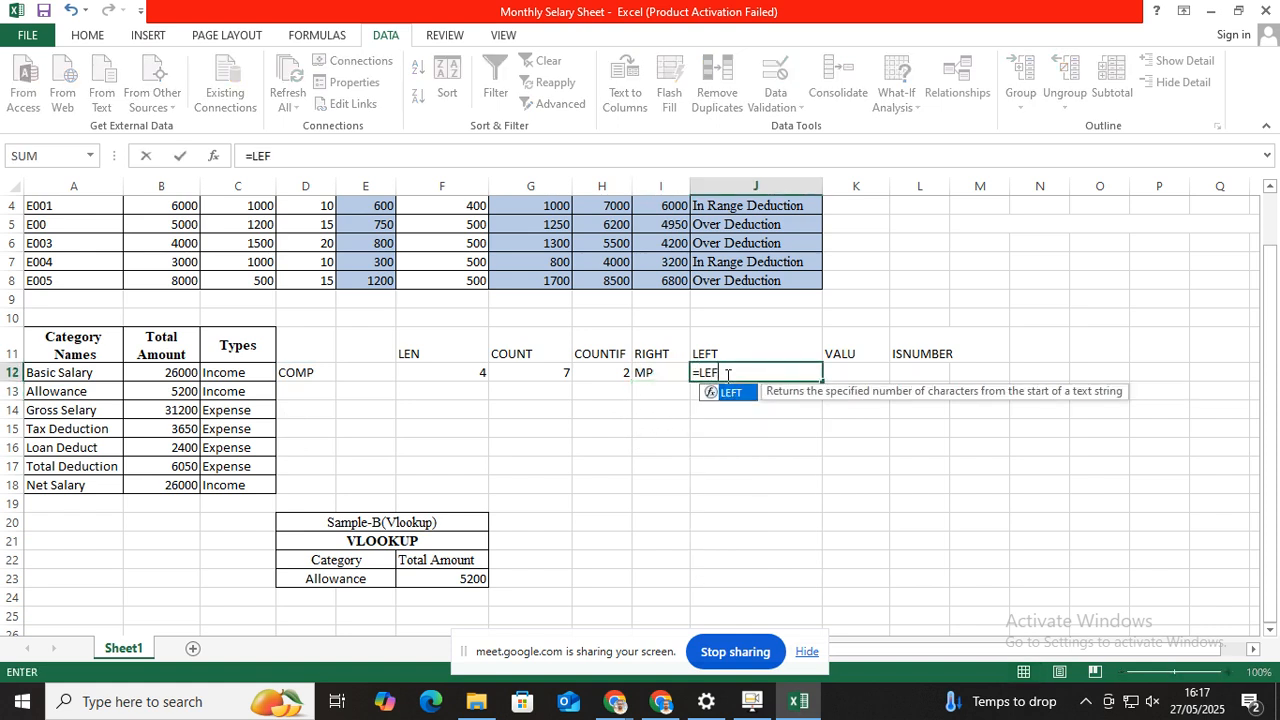
double_click(742, 393)
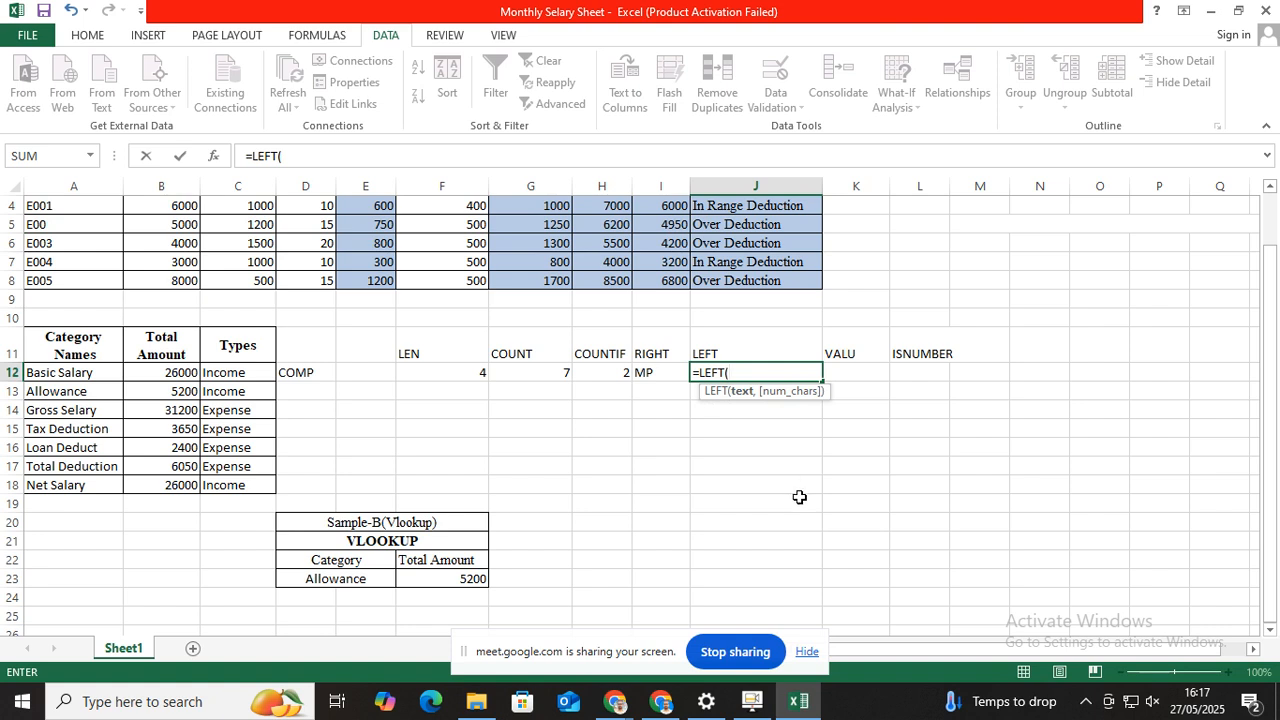
type("@")
key("BackSpace")
type("\"cO")
key("BackSpace")
type("omputer")
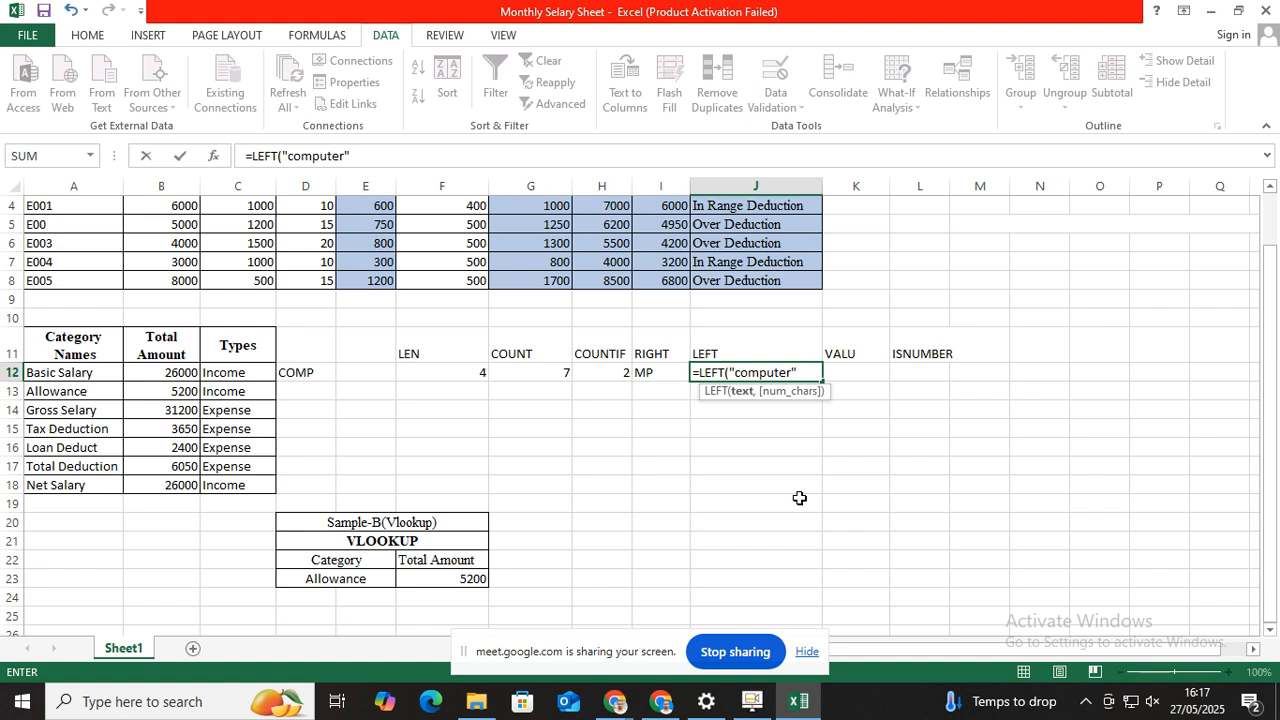
type(",2")
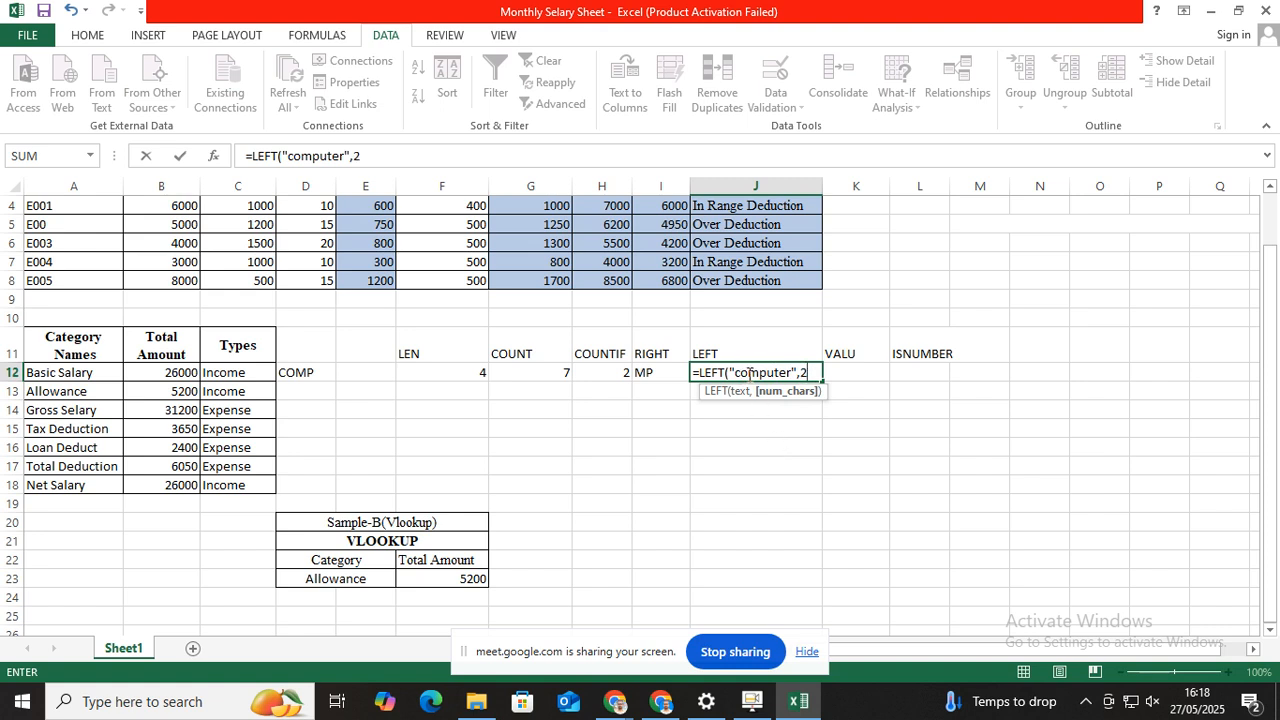
type(")")
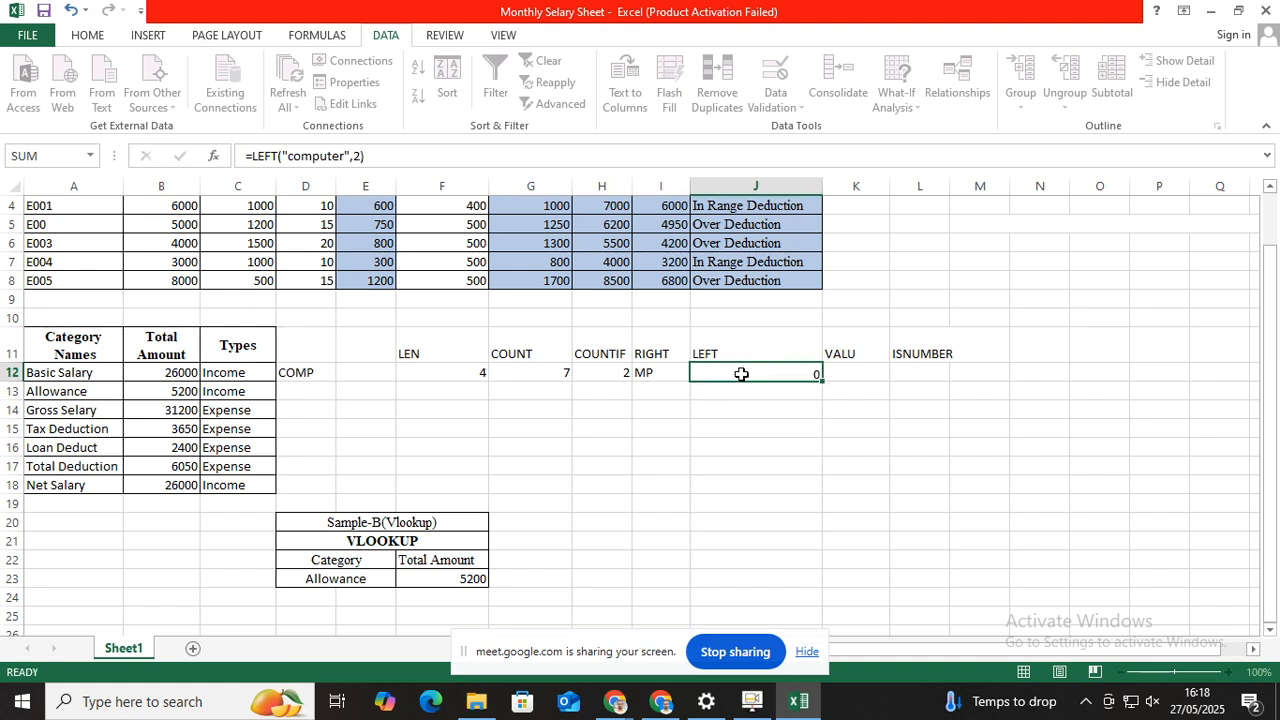
key("Return")
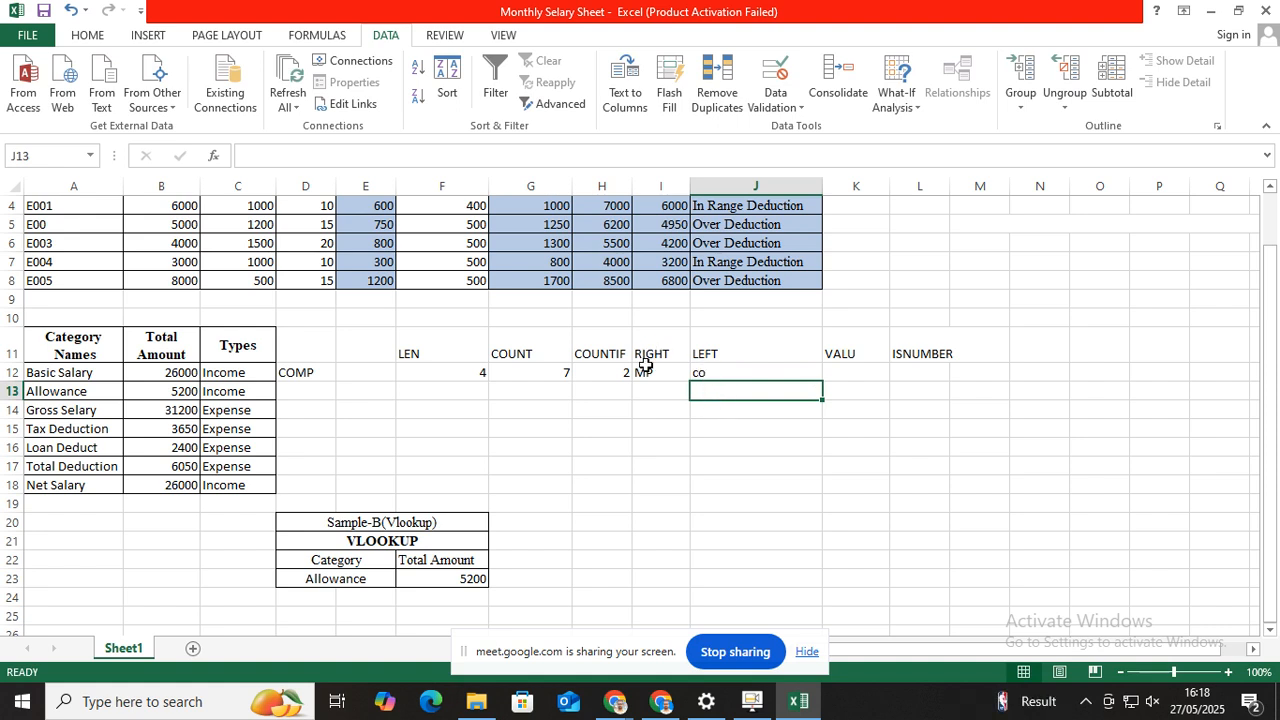
left_click(725, 370)
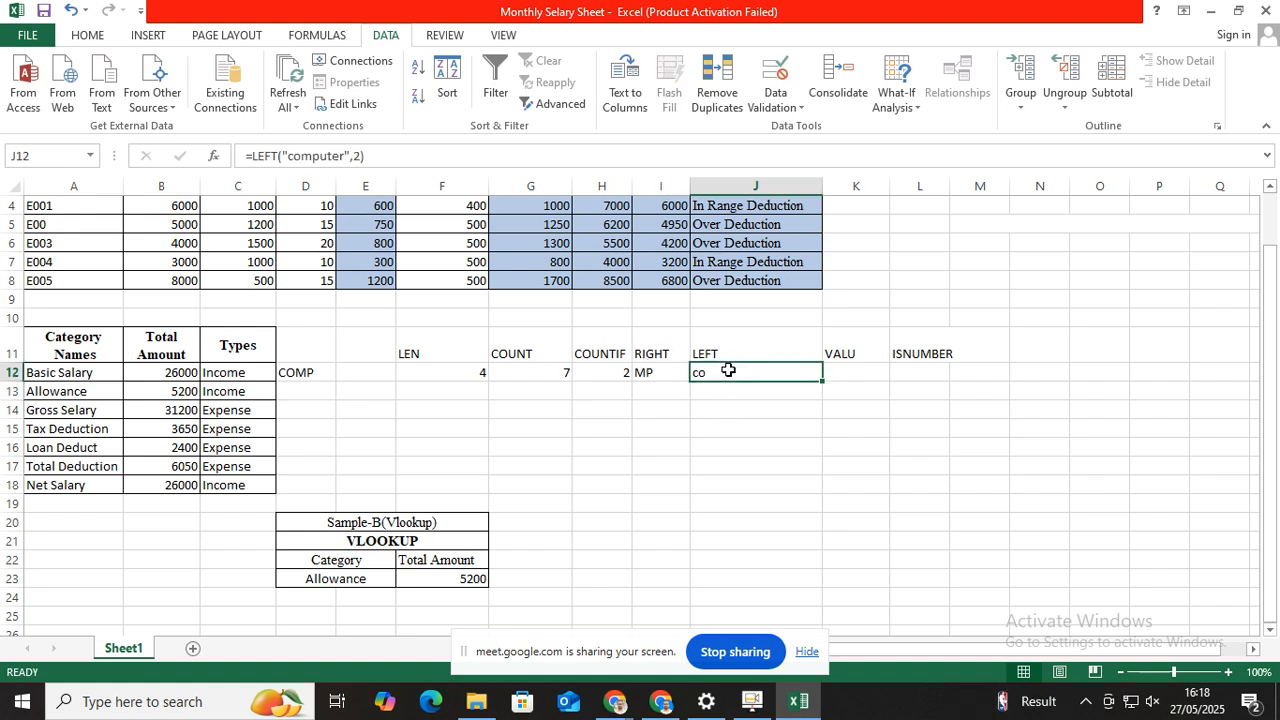
Replace the sample text in D12 with E5
left_click(840, 372)
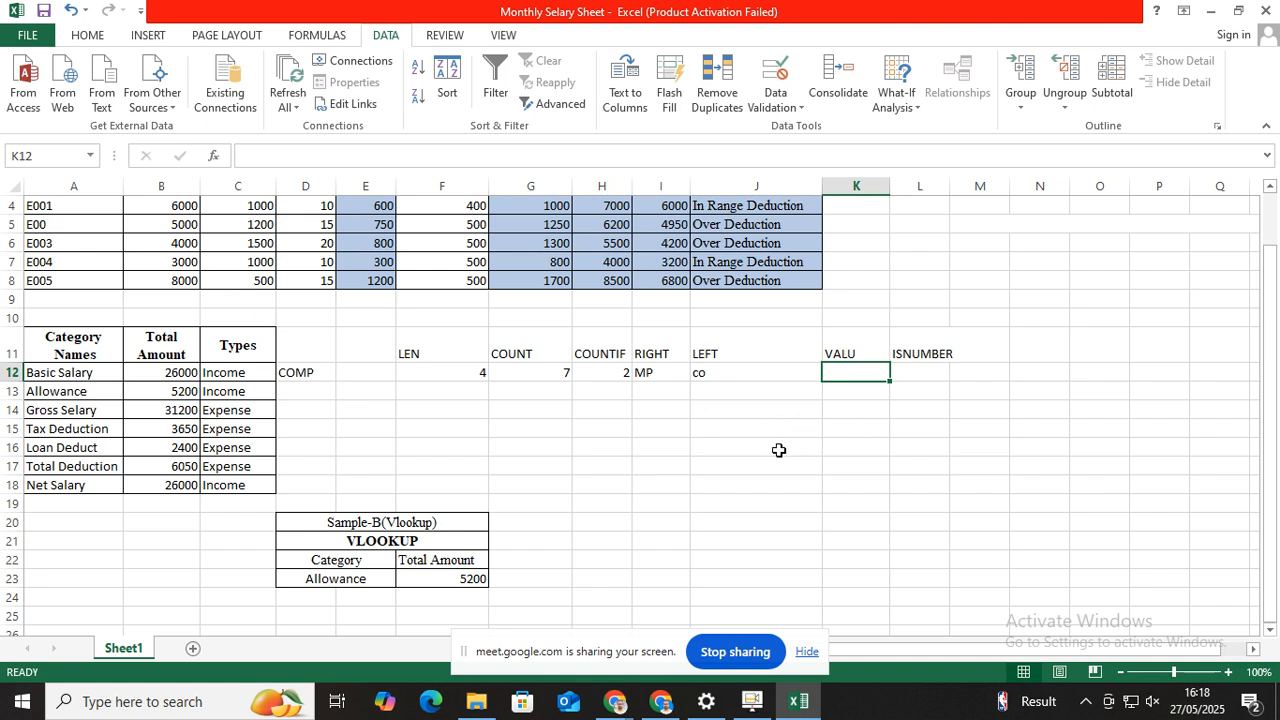
left_click(332, 371)
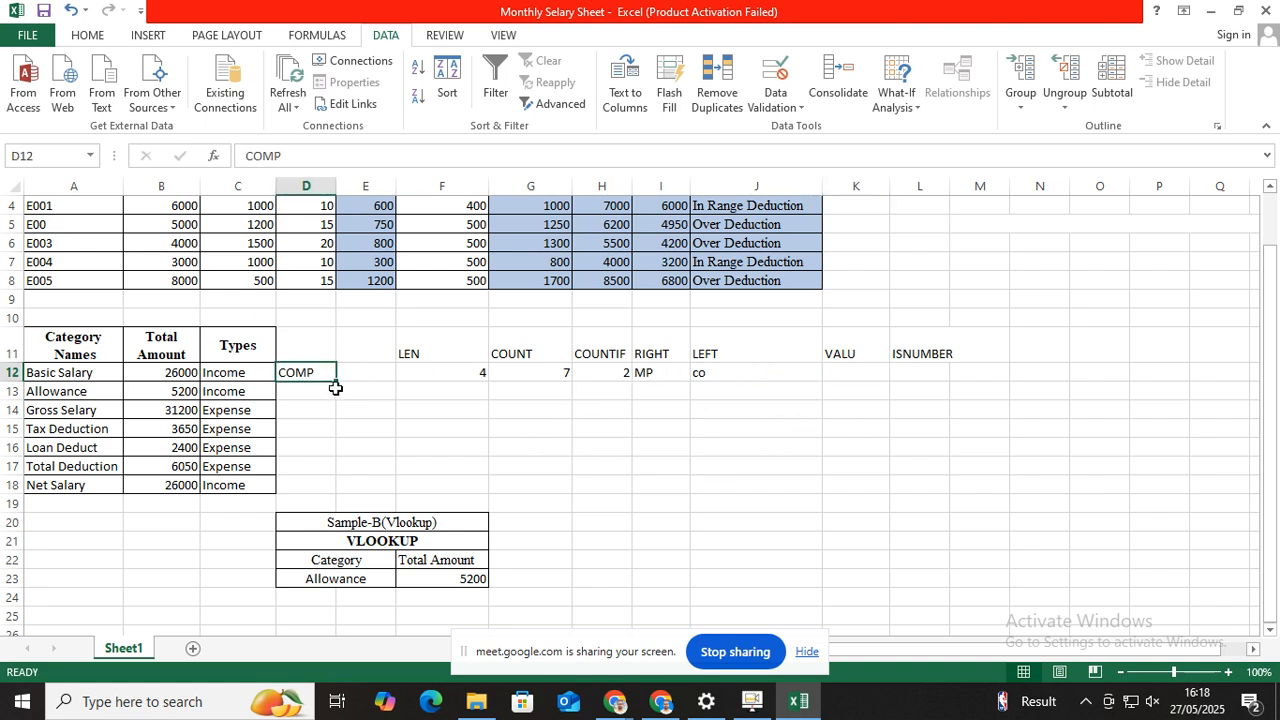
key("BackSpace")
left_click(331, 413)
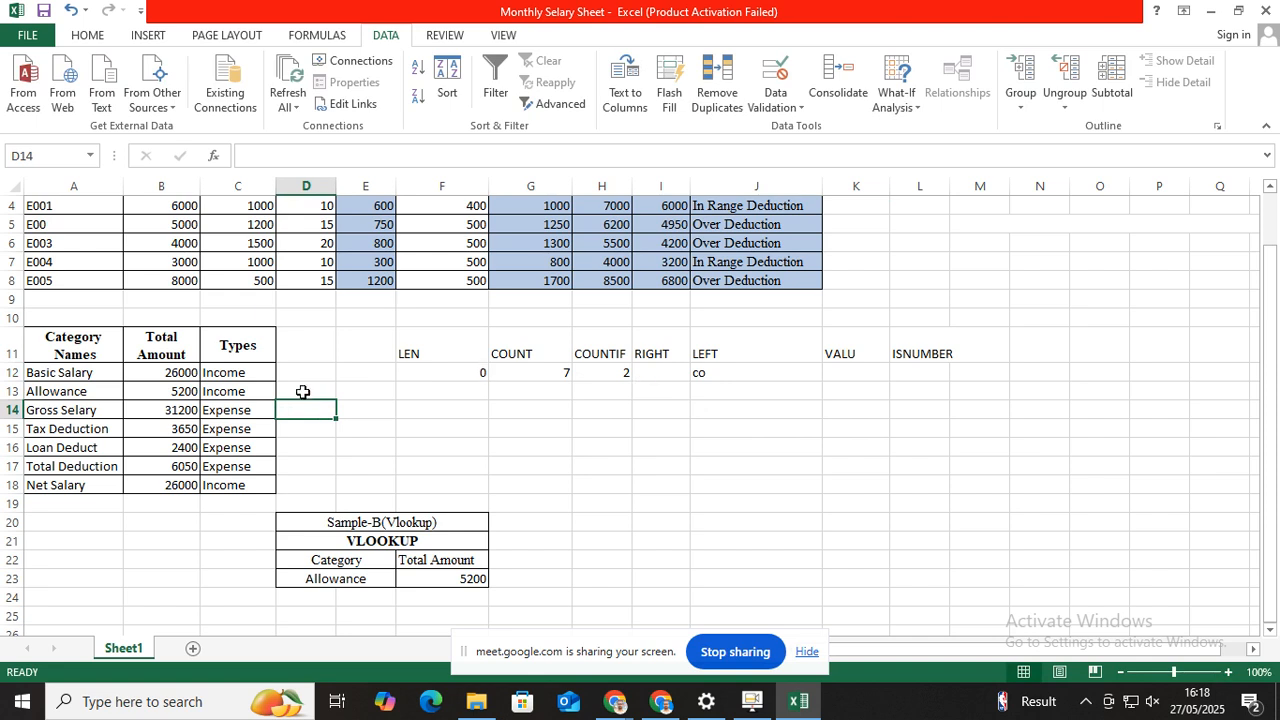
left_click(301, 373)
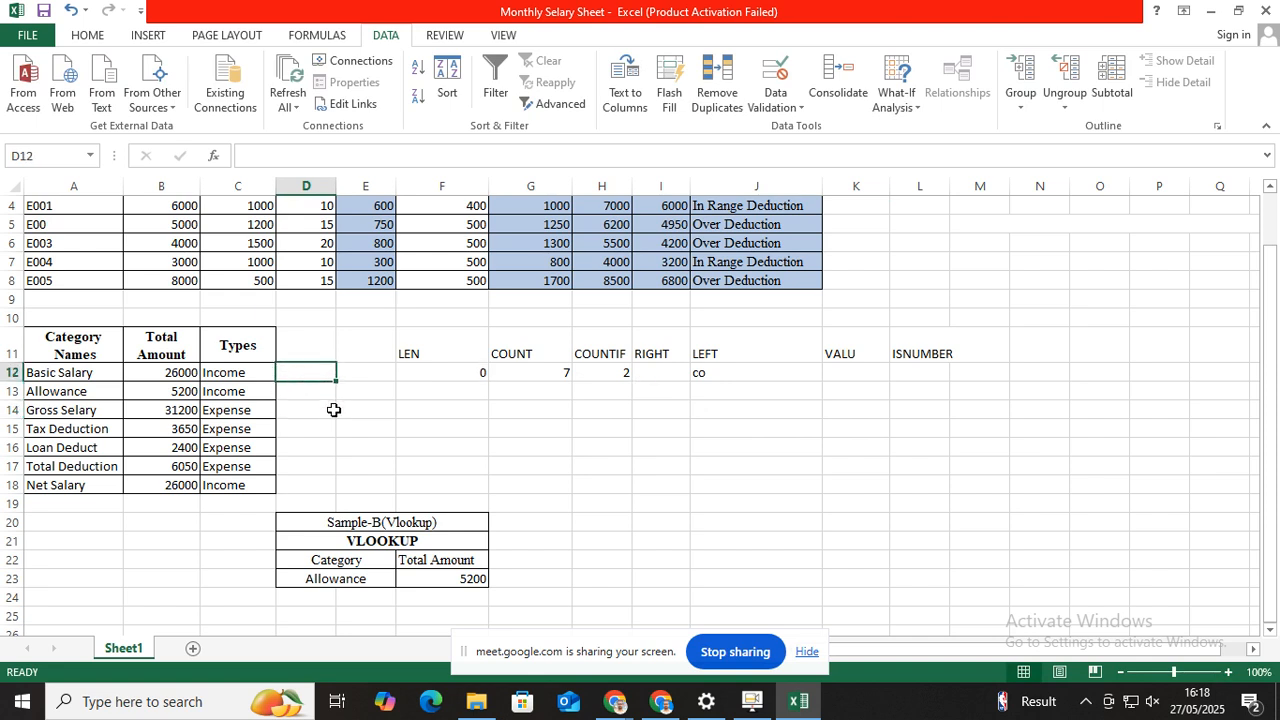
type("E")
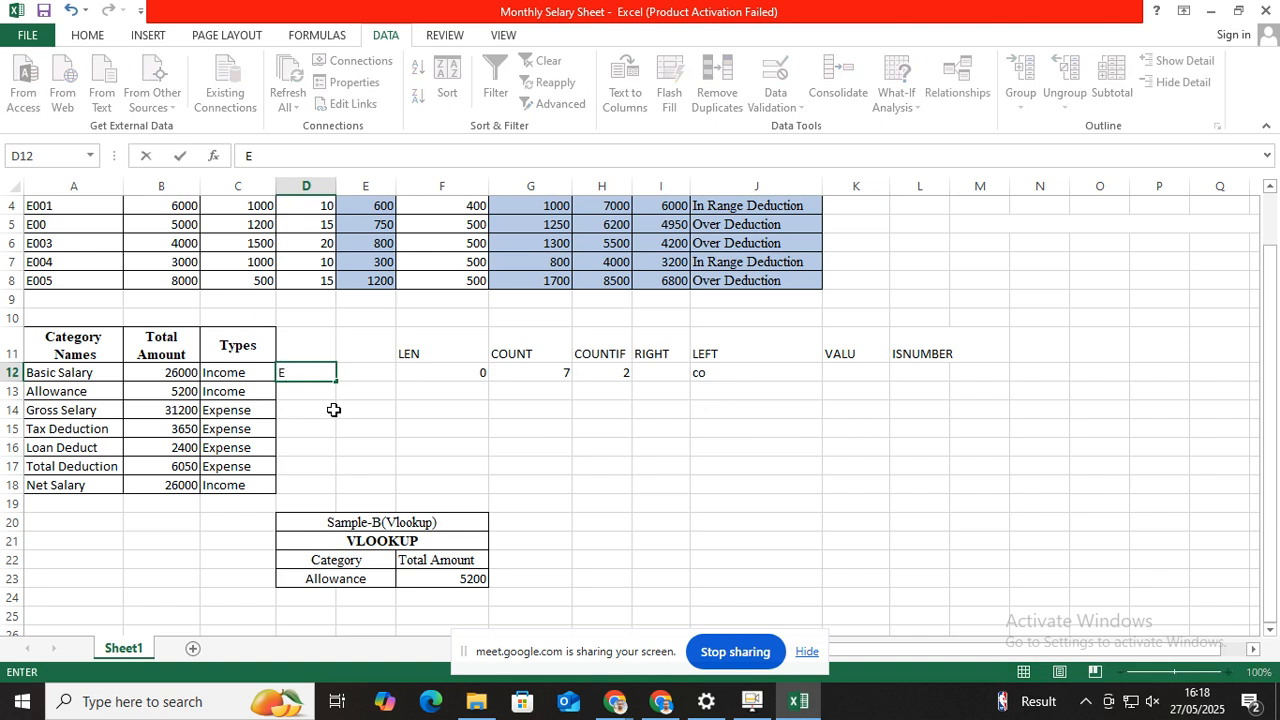
type("5")
left_click(471, 435)
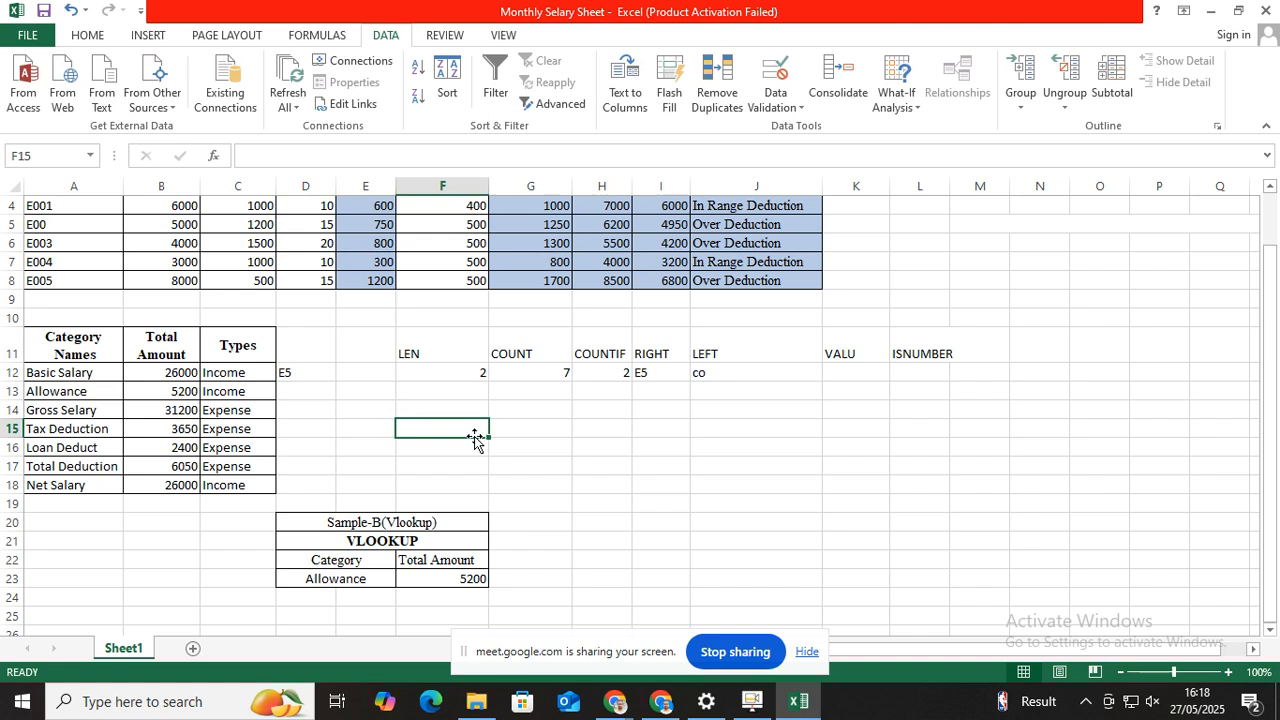
left_click(828, 372)
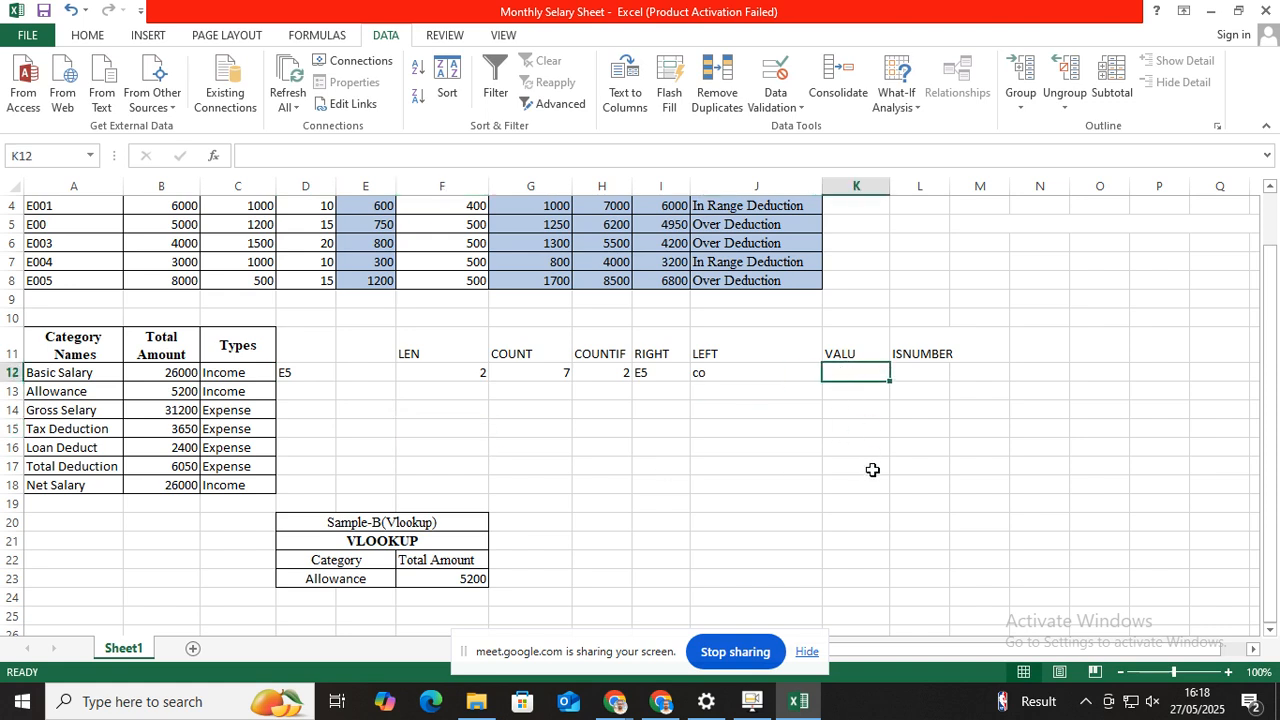
type("=")
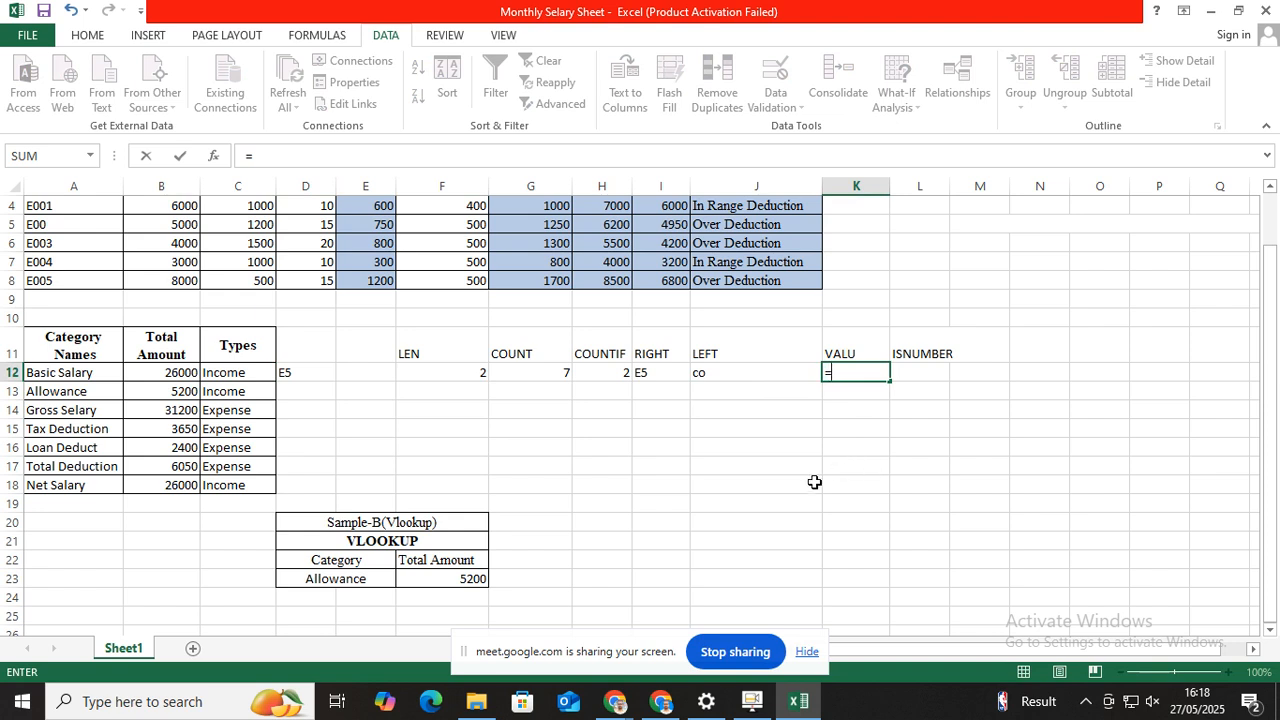
left_click(648, 373)
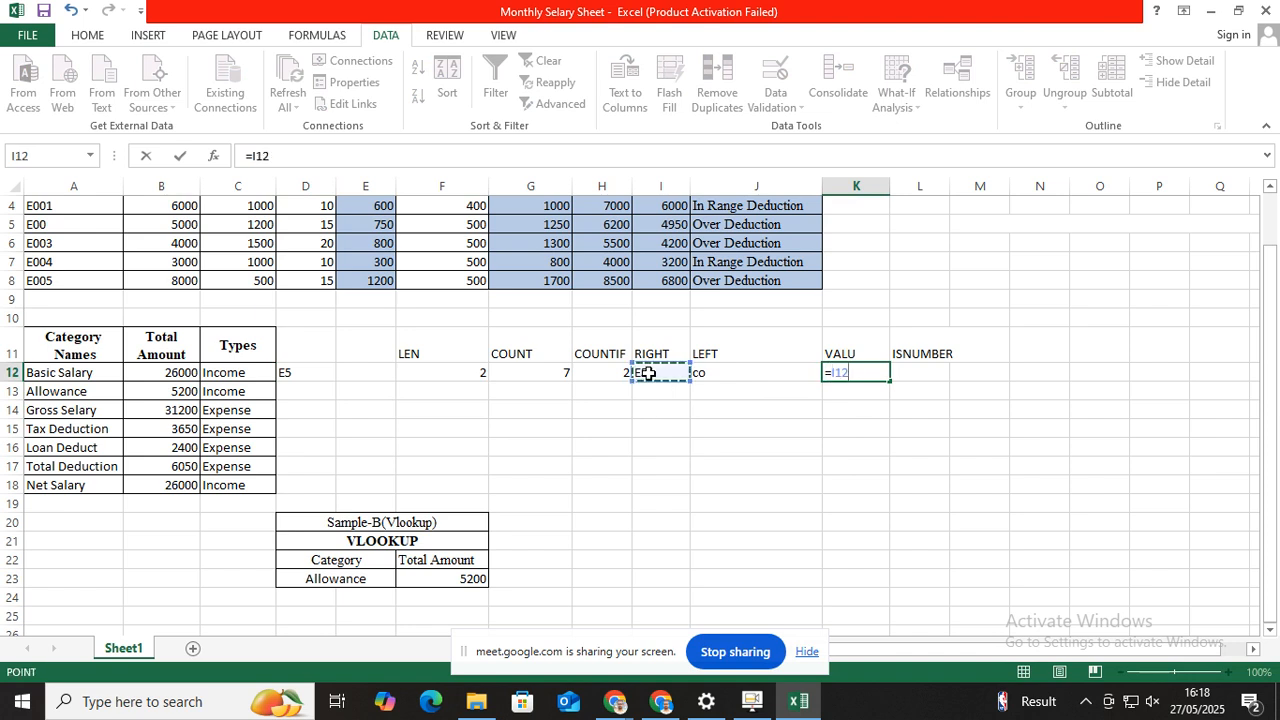
key("BackSpace")
key("BackSpace")
key("BackSpace")
key("BackSpace")
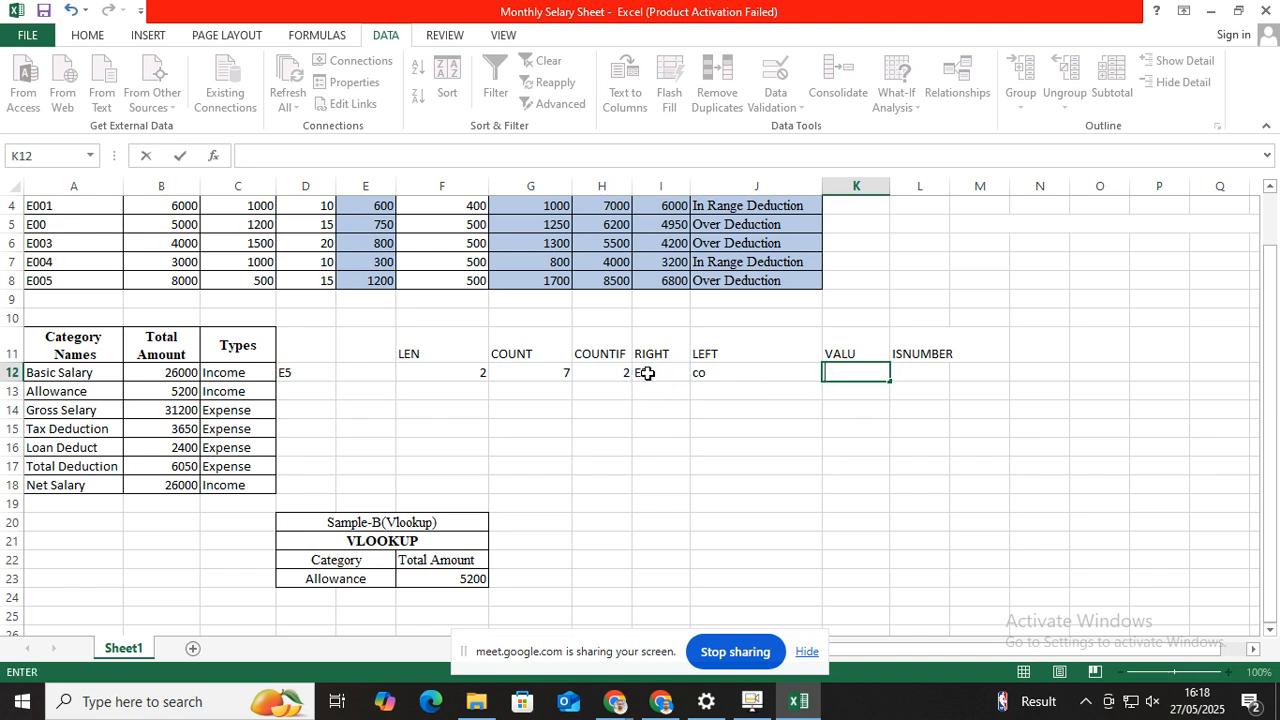
left_click(666, 437)
Change the formula in I12 to =RIGHT(D12,1) to extract only the last character, and check its text reference
left_click(646, 375)
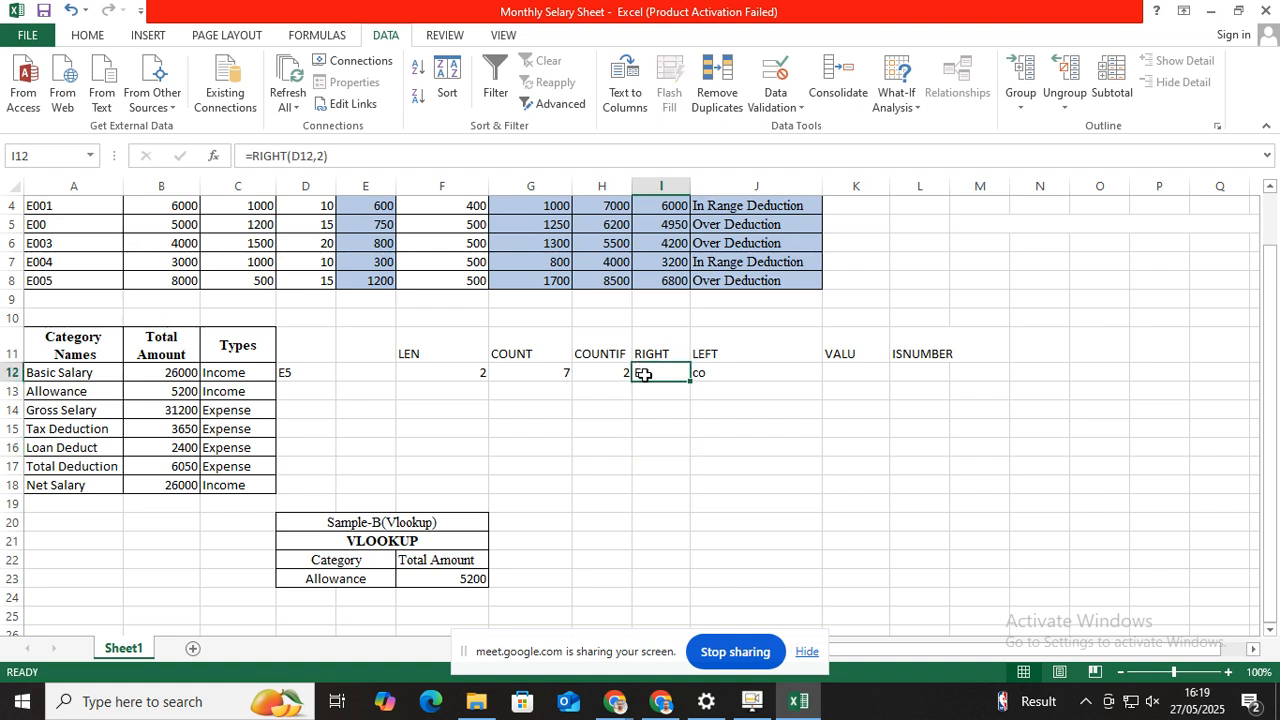
double_click(643, 374)
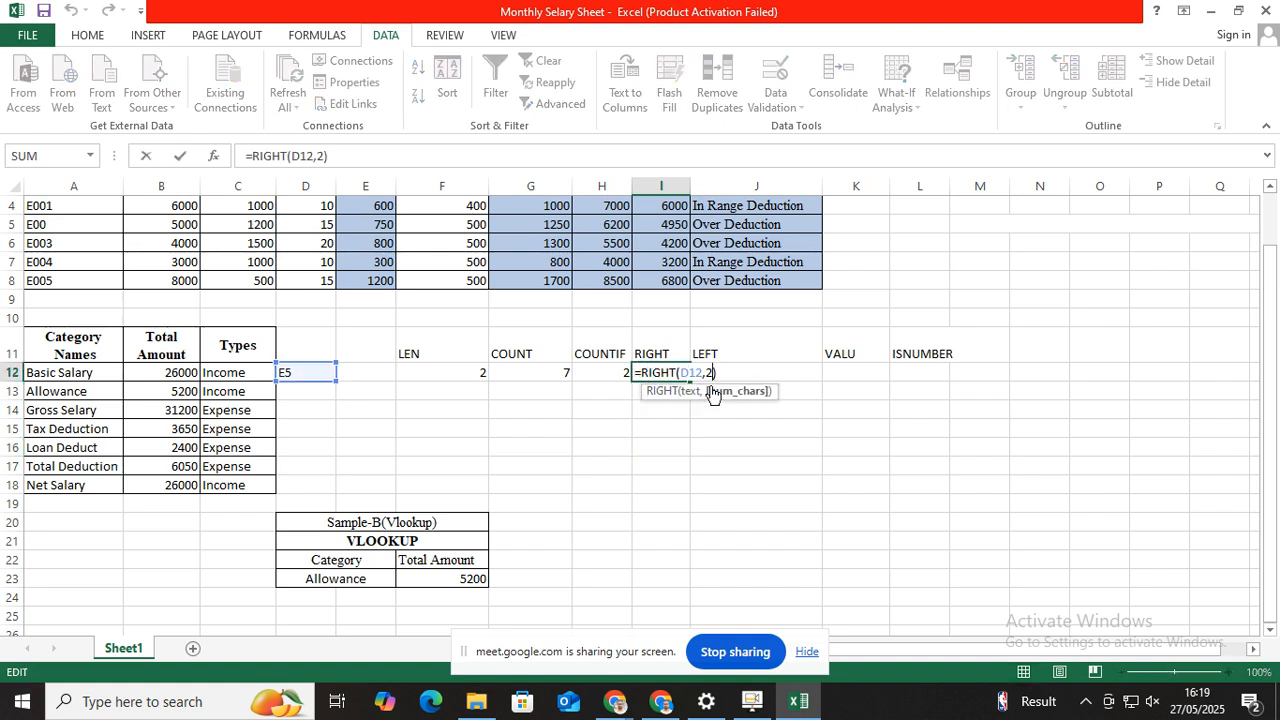
left_click(713, 391)
key("Delete")
type("1")
key("Return")
left_click(652, 432)
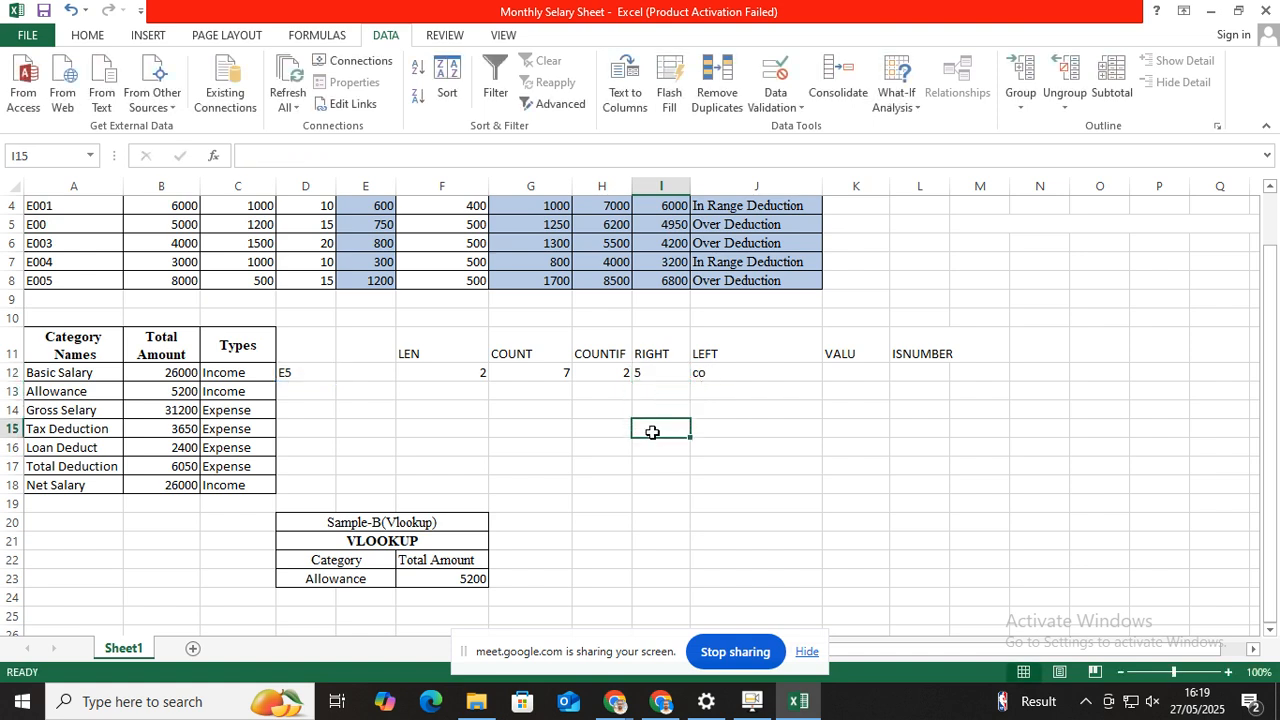
double_click(645, 372)
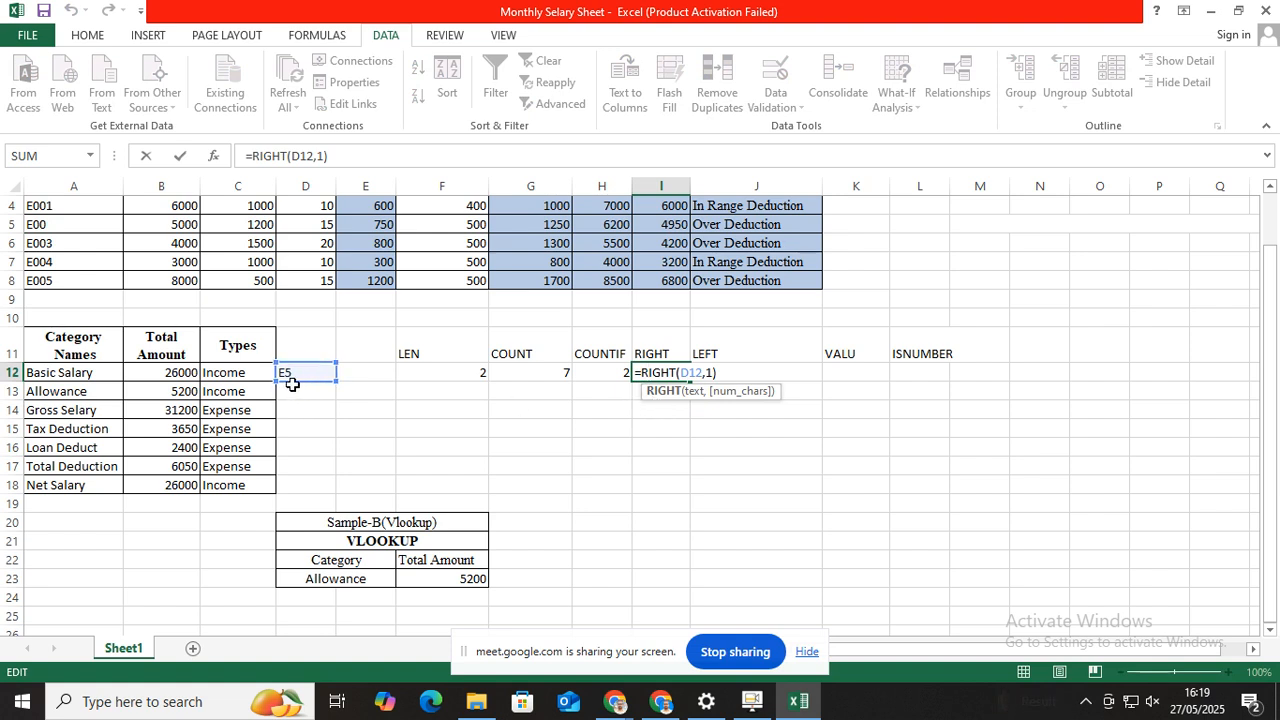
key("Return")
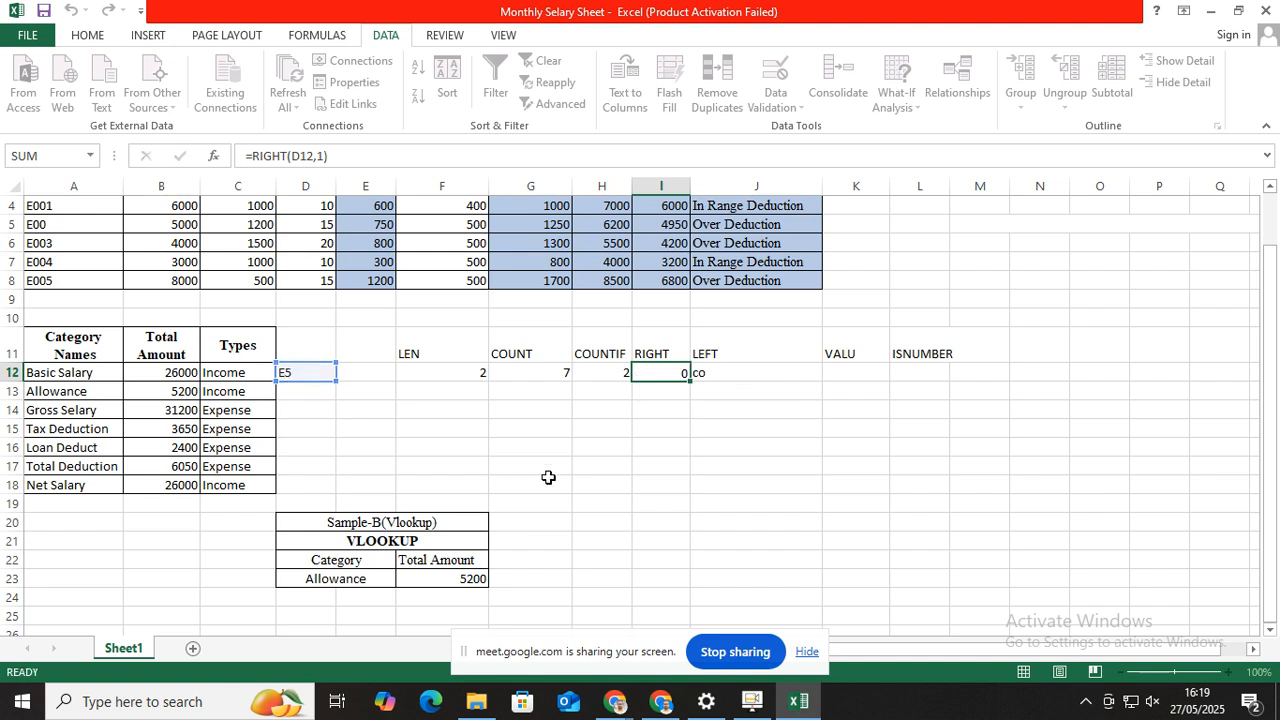
Enter the number 5 in I13 and compare it with the text result of the RIGHT formula in I12
left_click(660, 376)
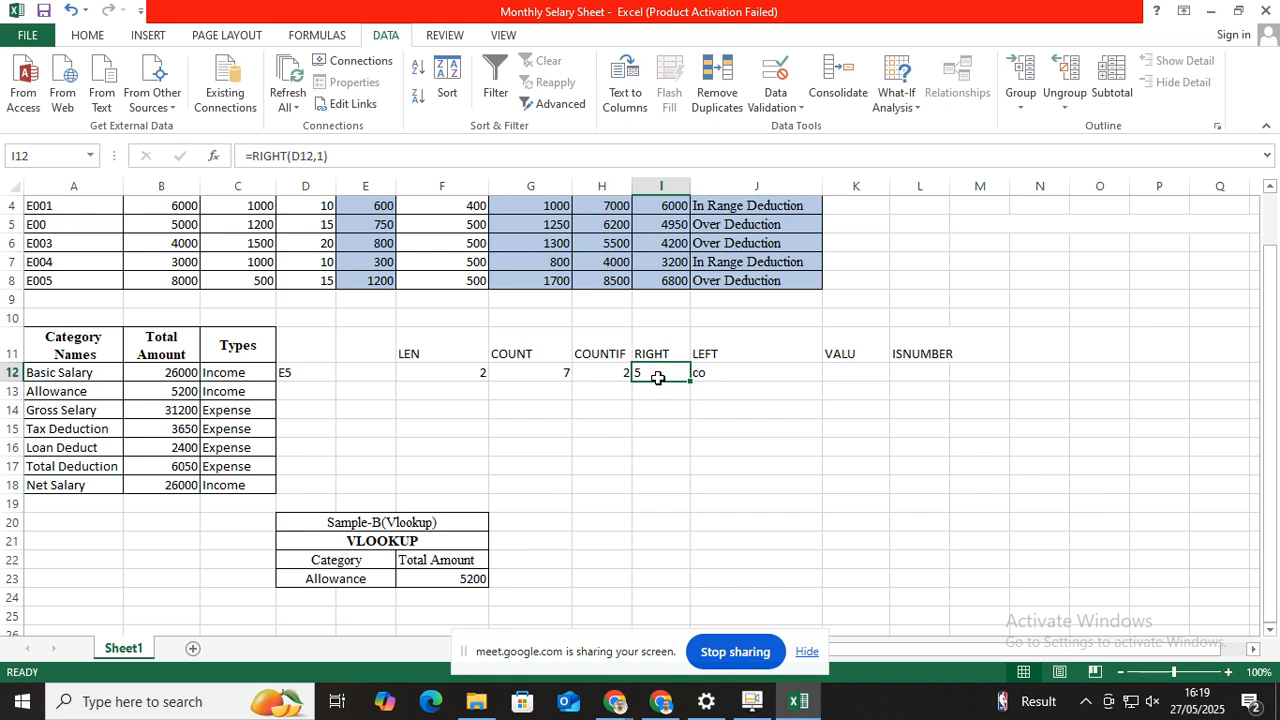
left_click(654, 408)
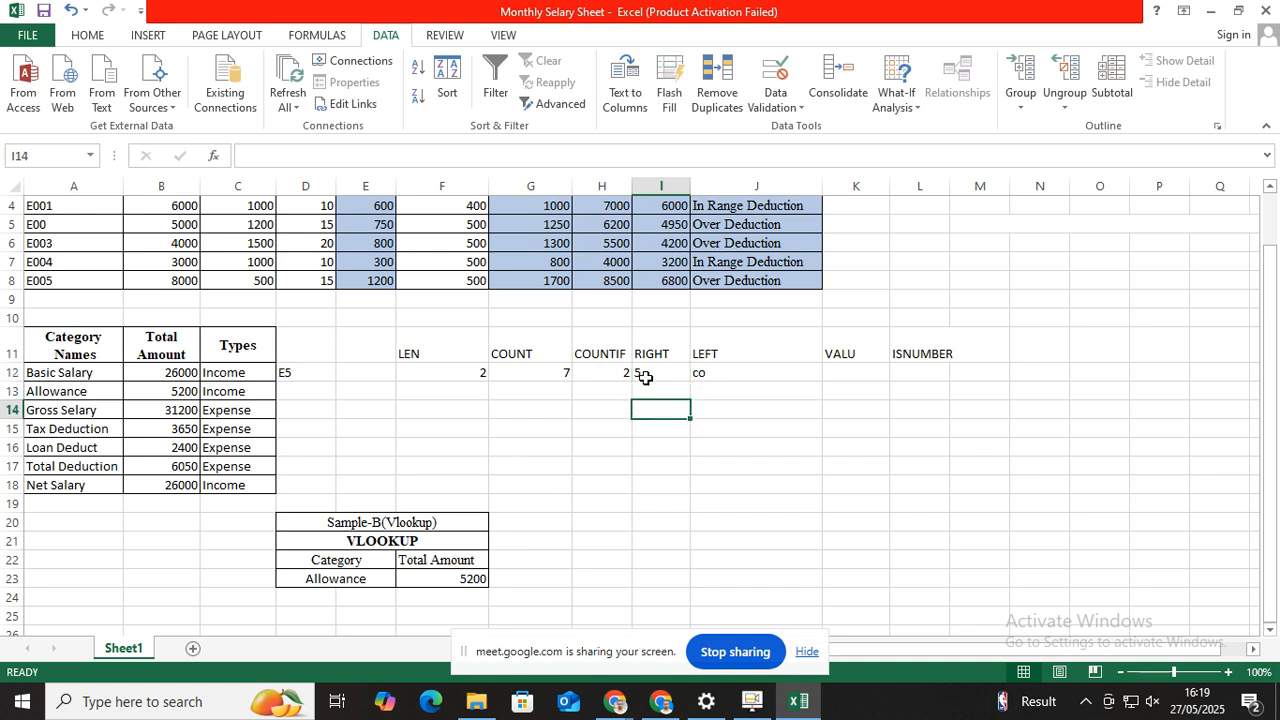
left_click(645, 378)
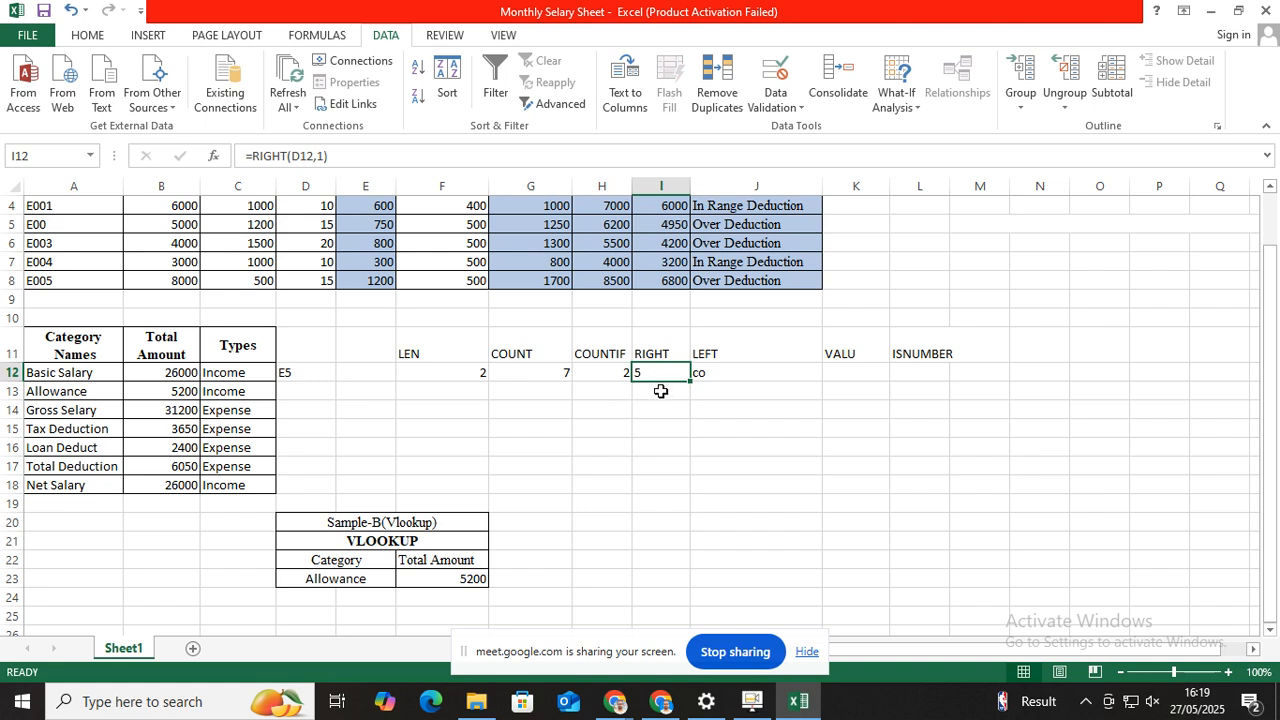
left_click(660, 390)
type("5")
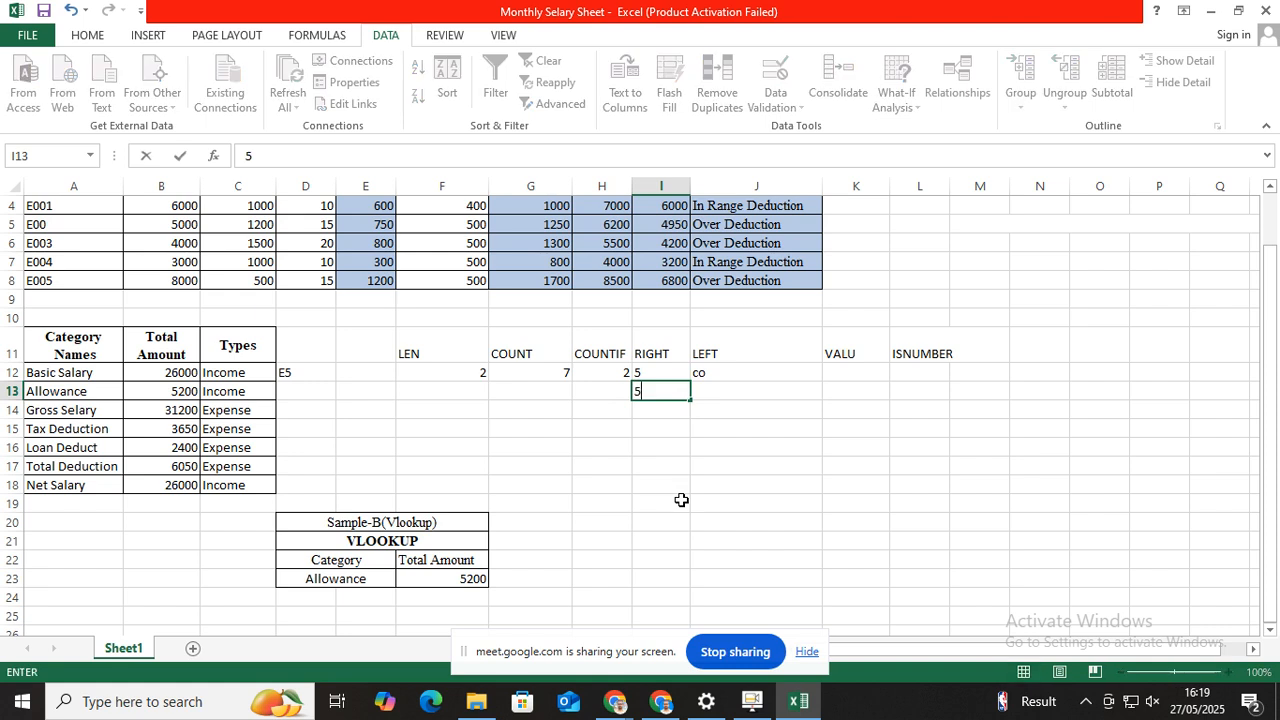
key("Return")
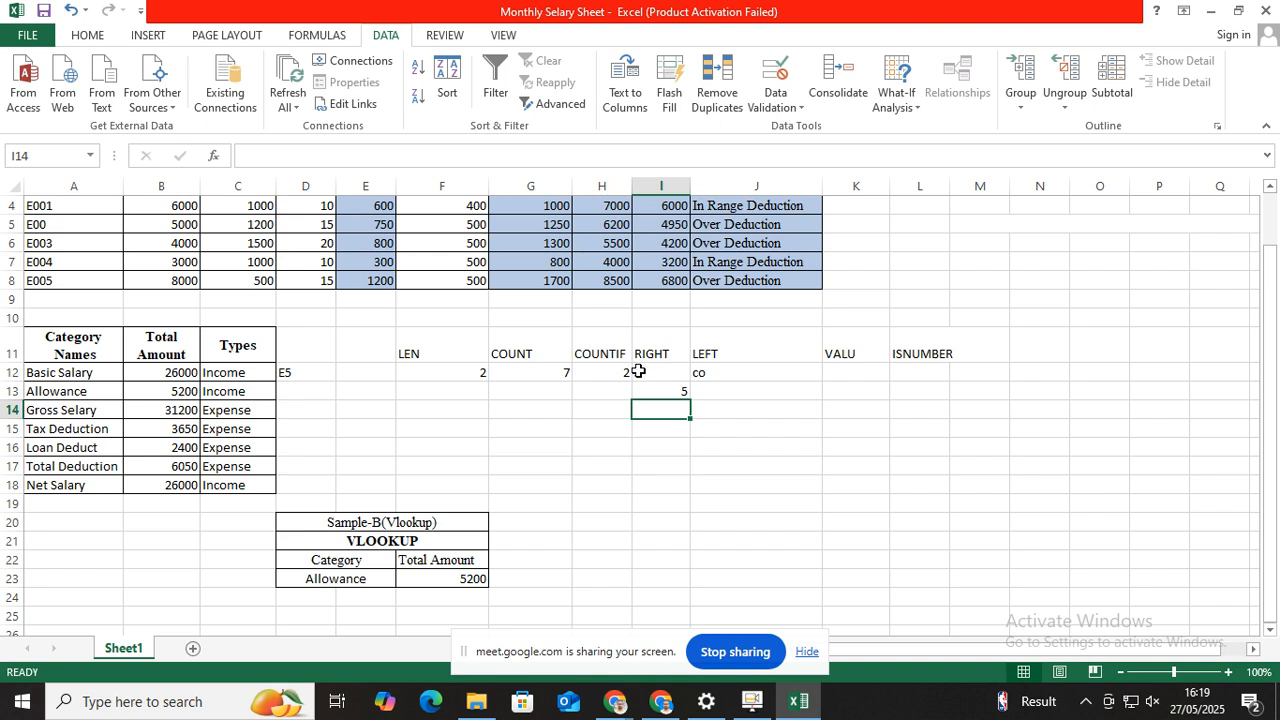
left_click(640, 372)
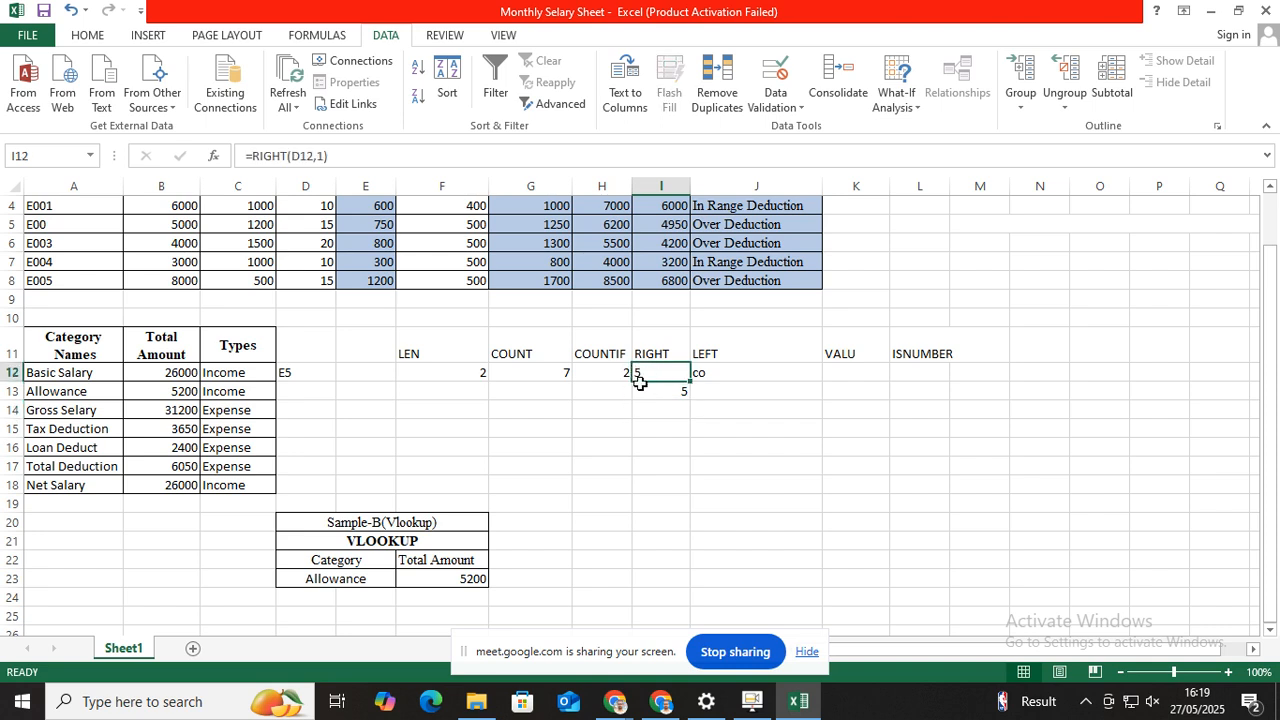
left_click(672, 428)
left_click(647, 374)
left_click(296, 373)
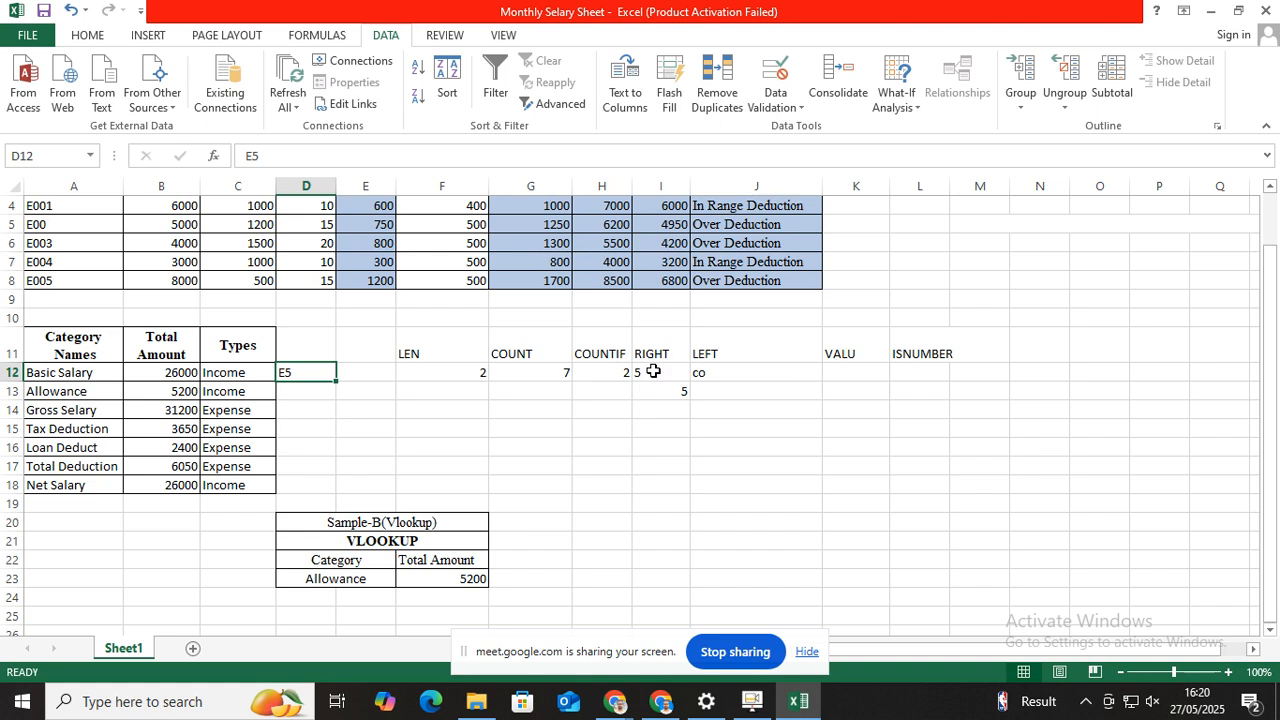
Enter =VALUE(I12) in K12 to convert the extracted text character to a number
left_click(836, 378)
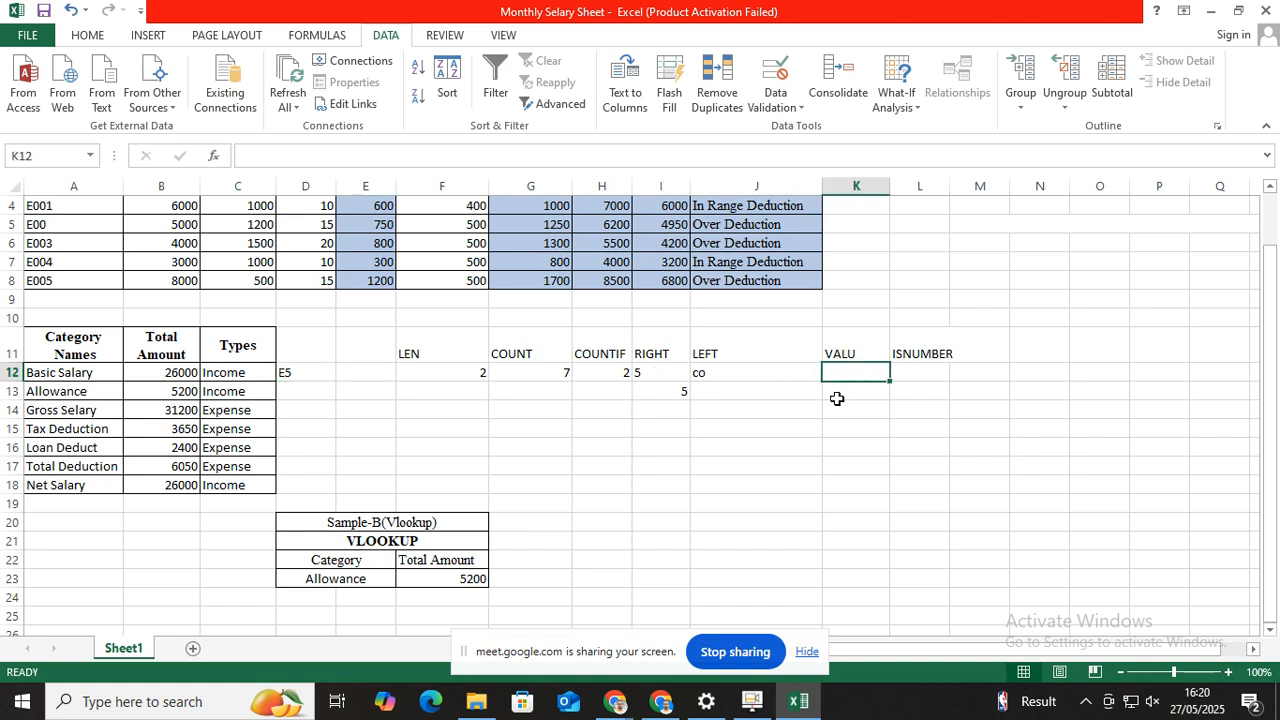
type("=")
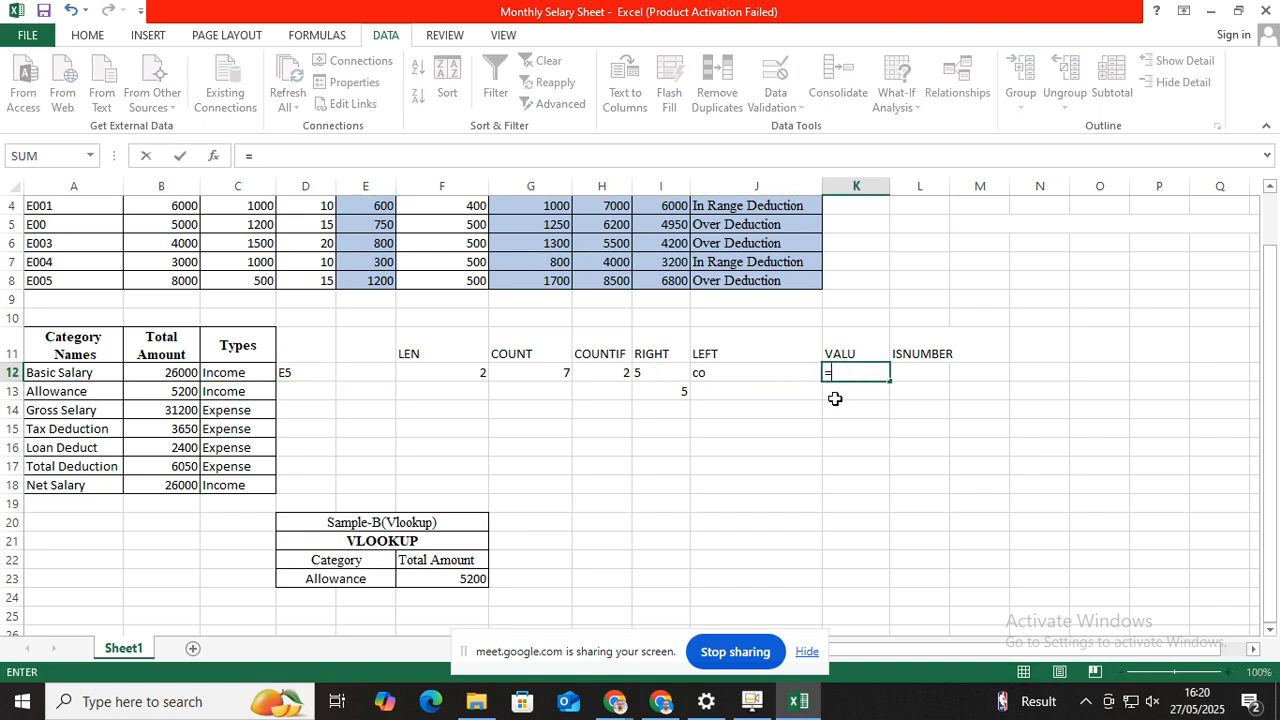
type("valu")
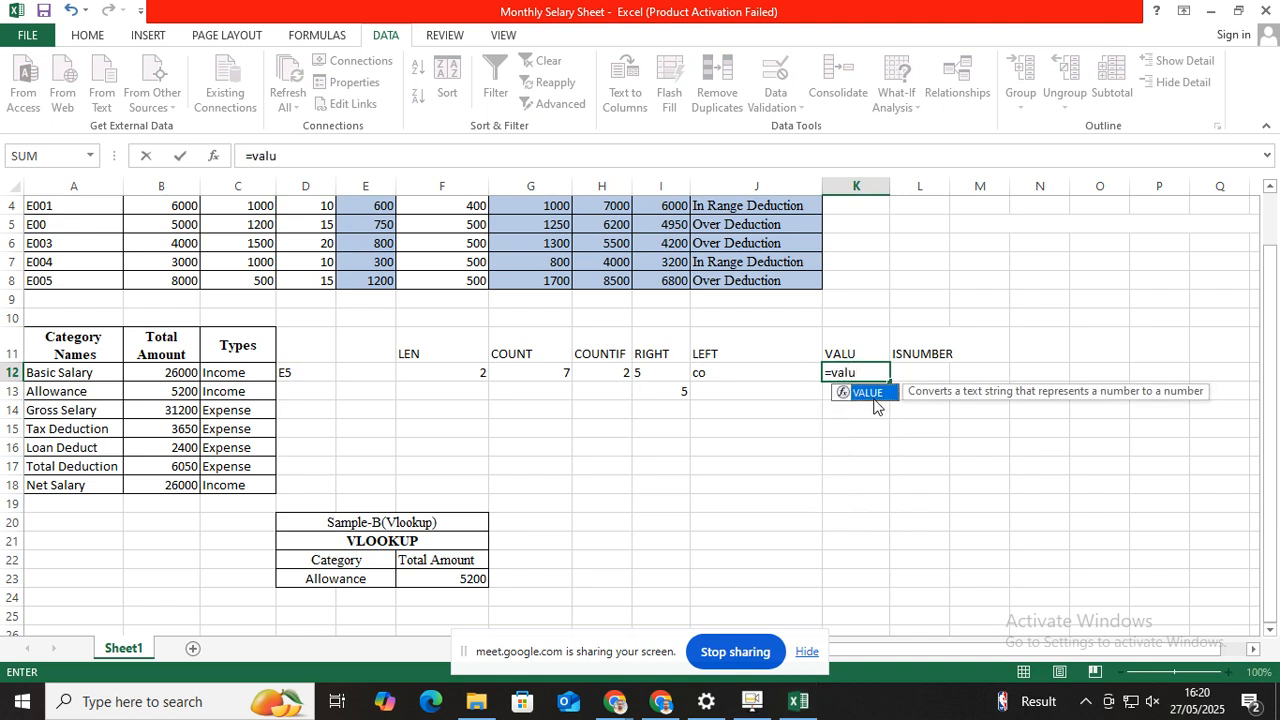
double_click(870, 393)
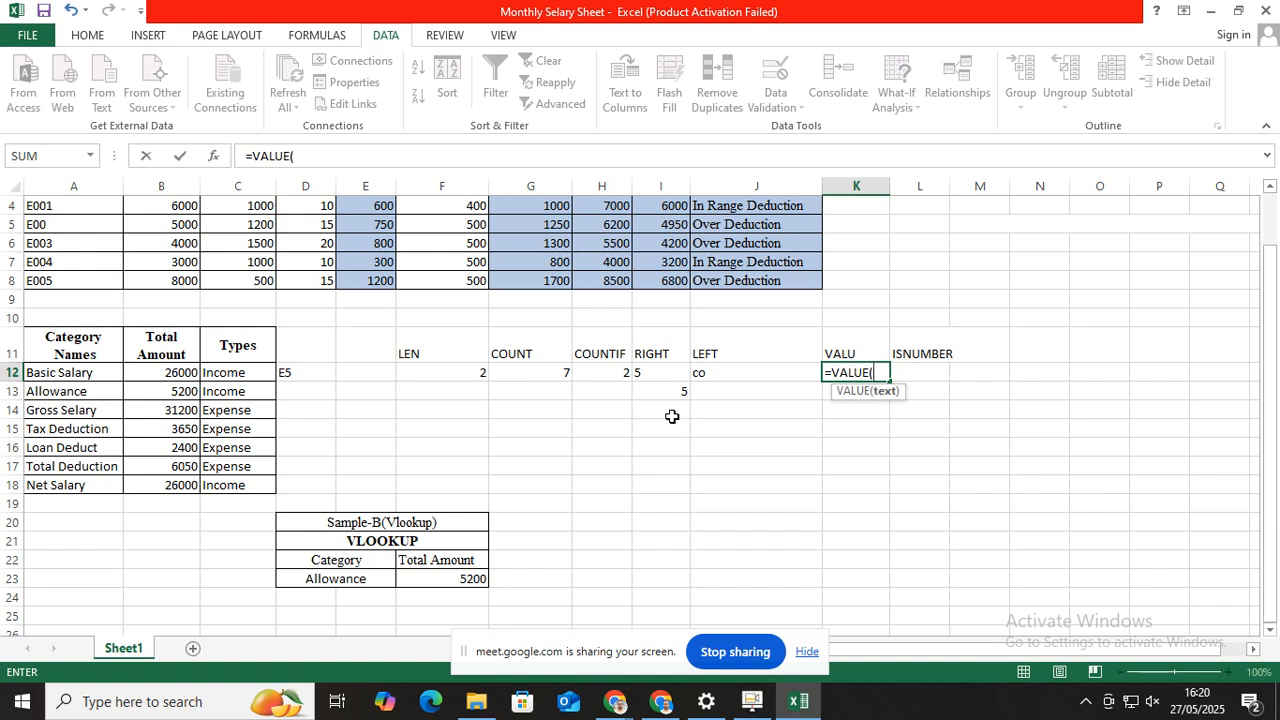
left_click(648, 372)
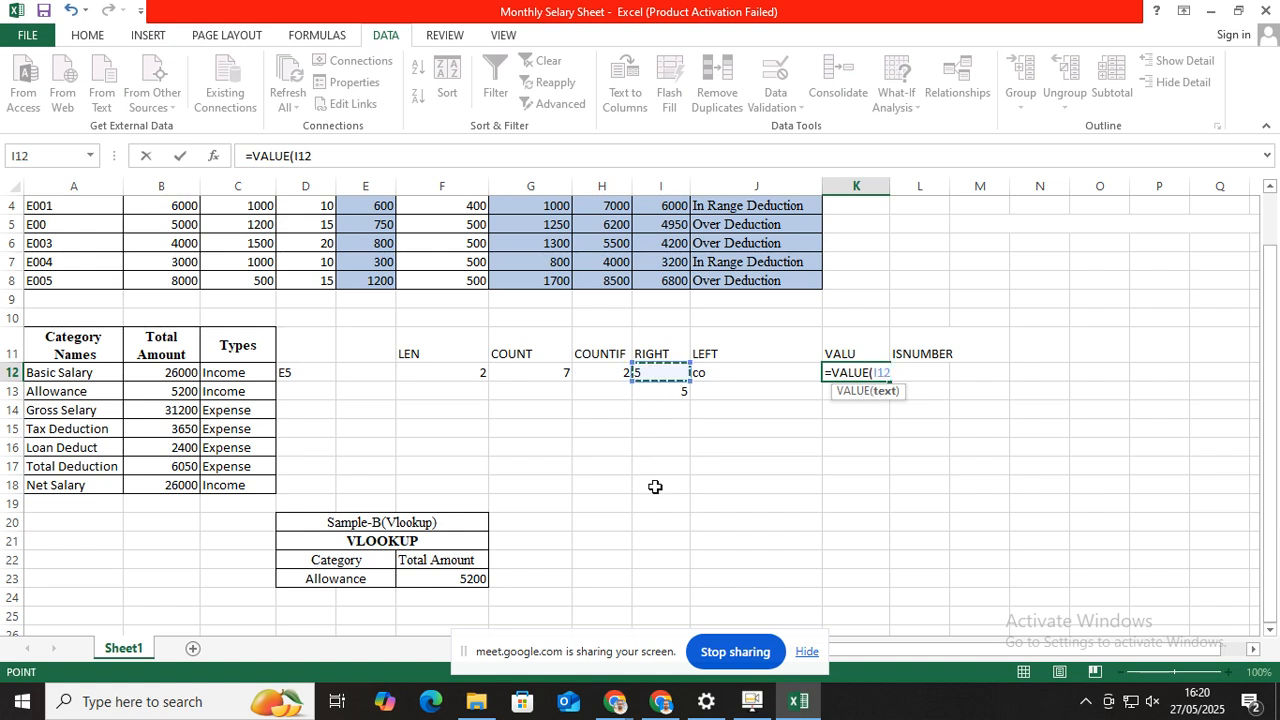
type(")")
key("Return")
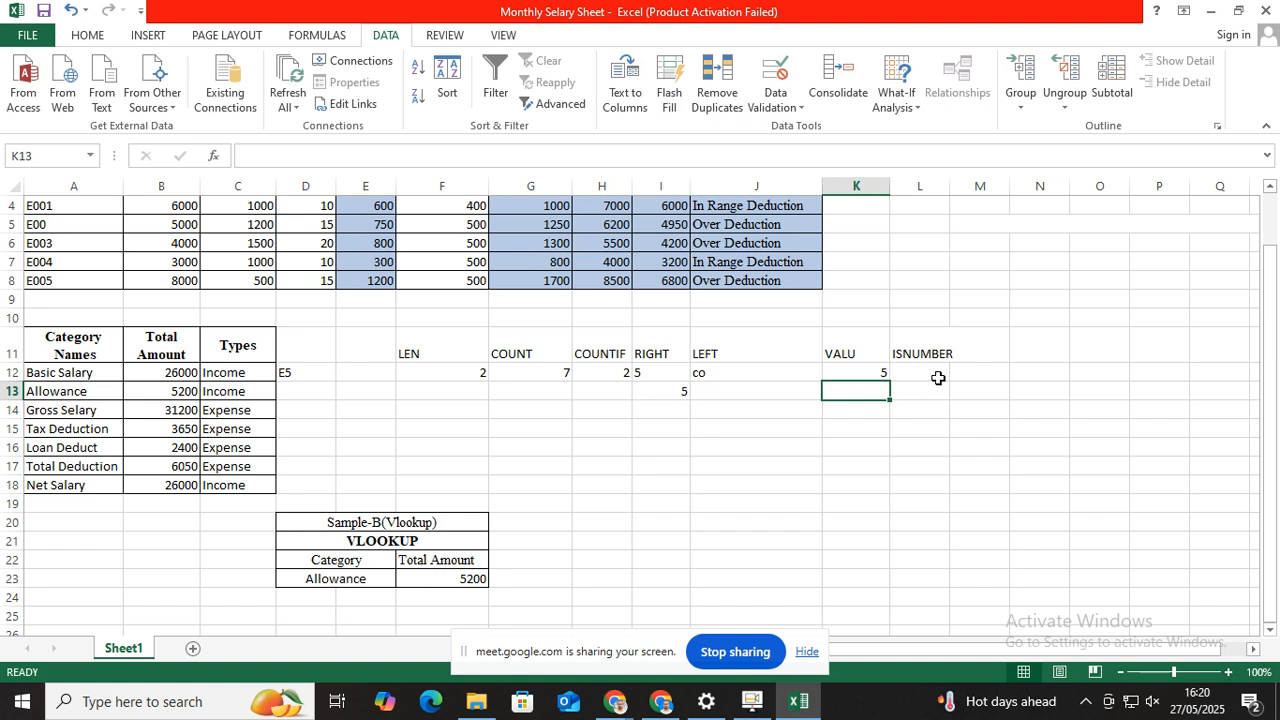
Enter =ISNUMBER(K12) in L12 to test whether the converted value is numeric
left_click(937, 374)
type("=")
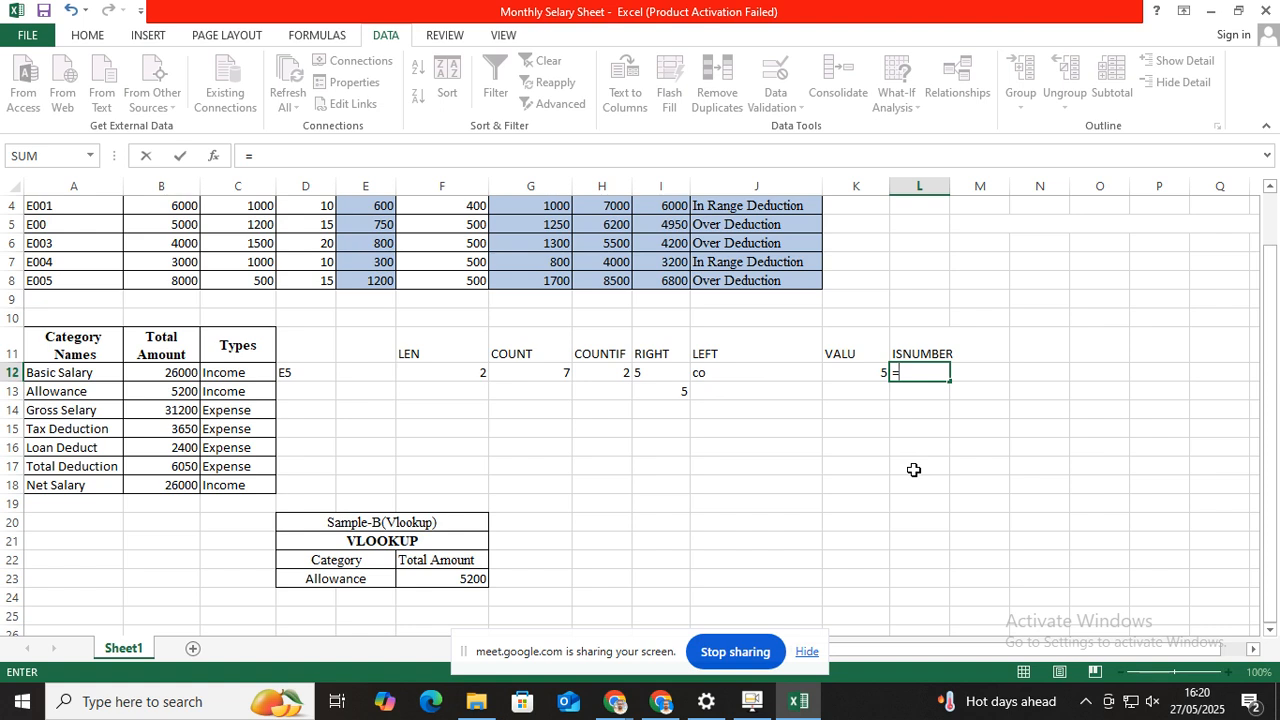
type("i")
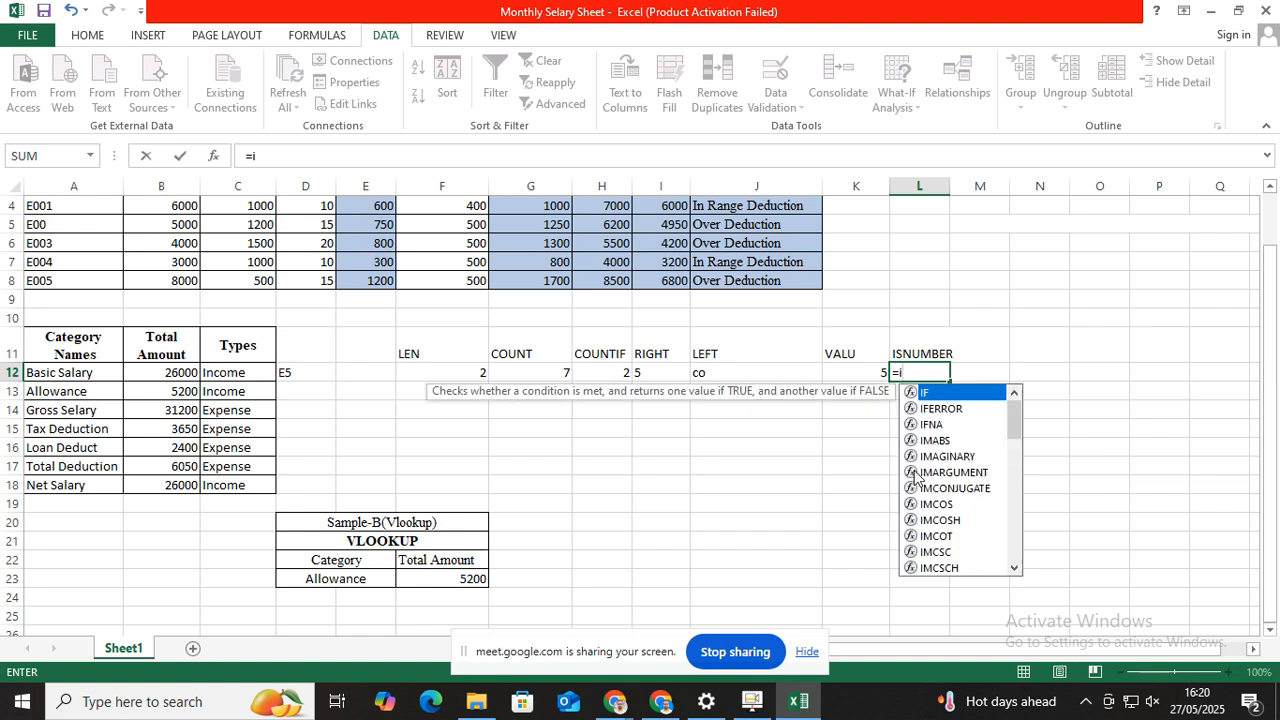
type("snum")
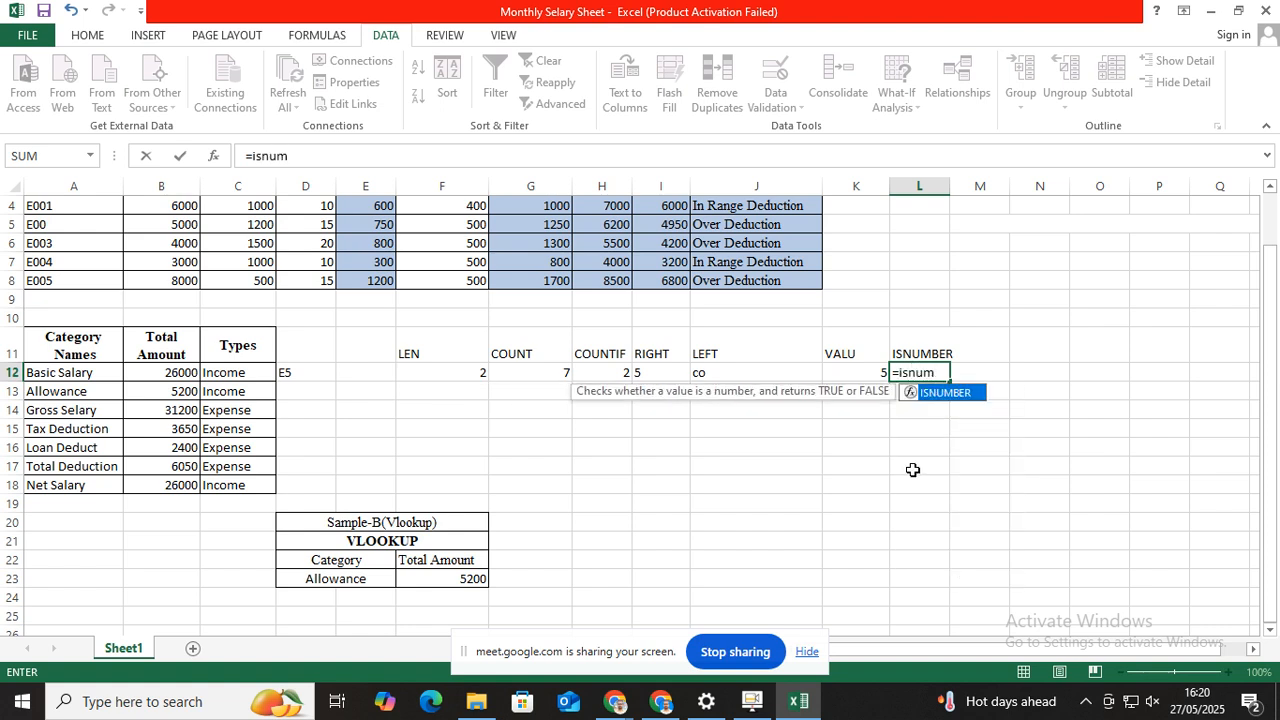
double_click(945, 393)
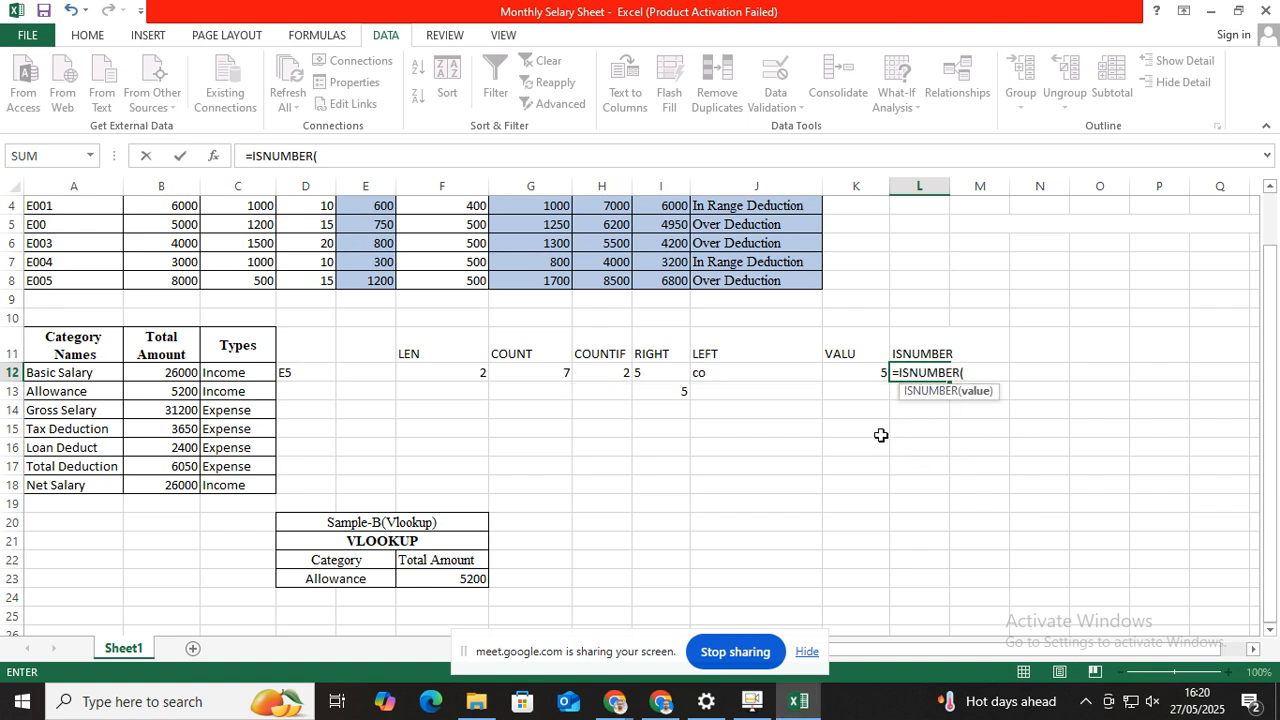
left_click(874, 372)
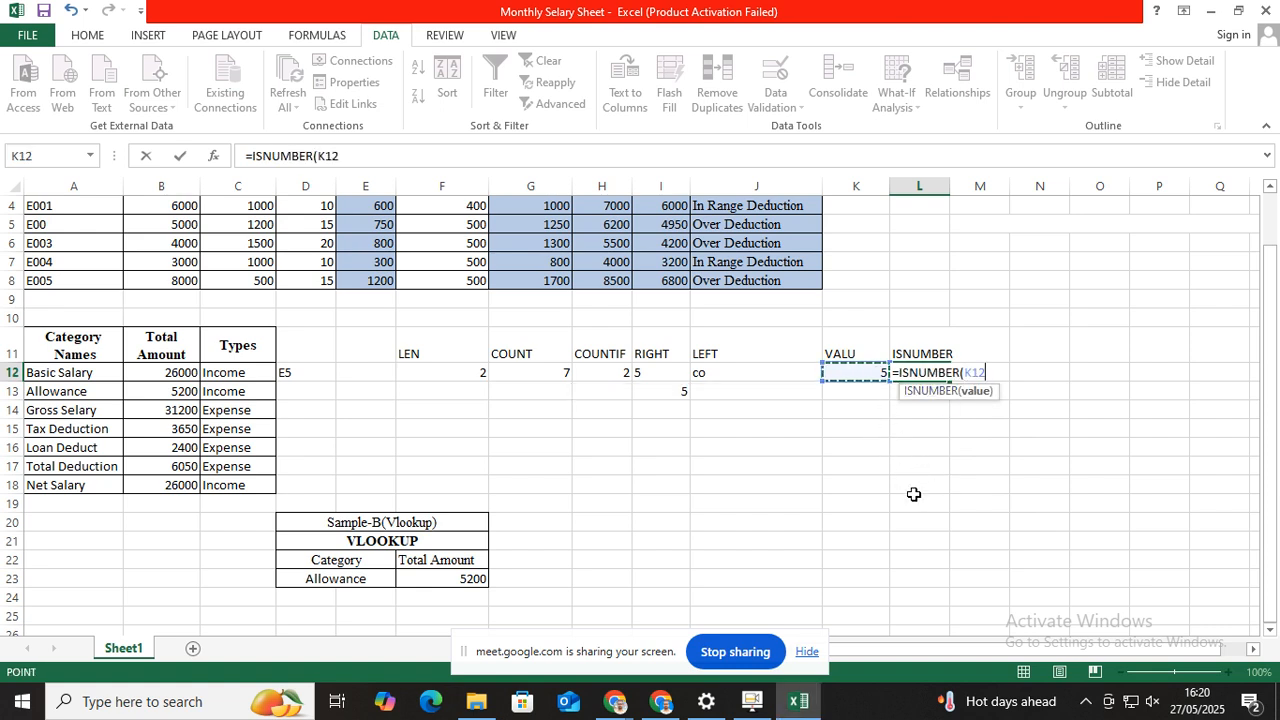
type(")")
key("Return")
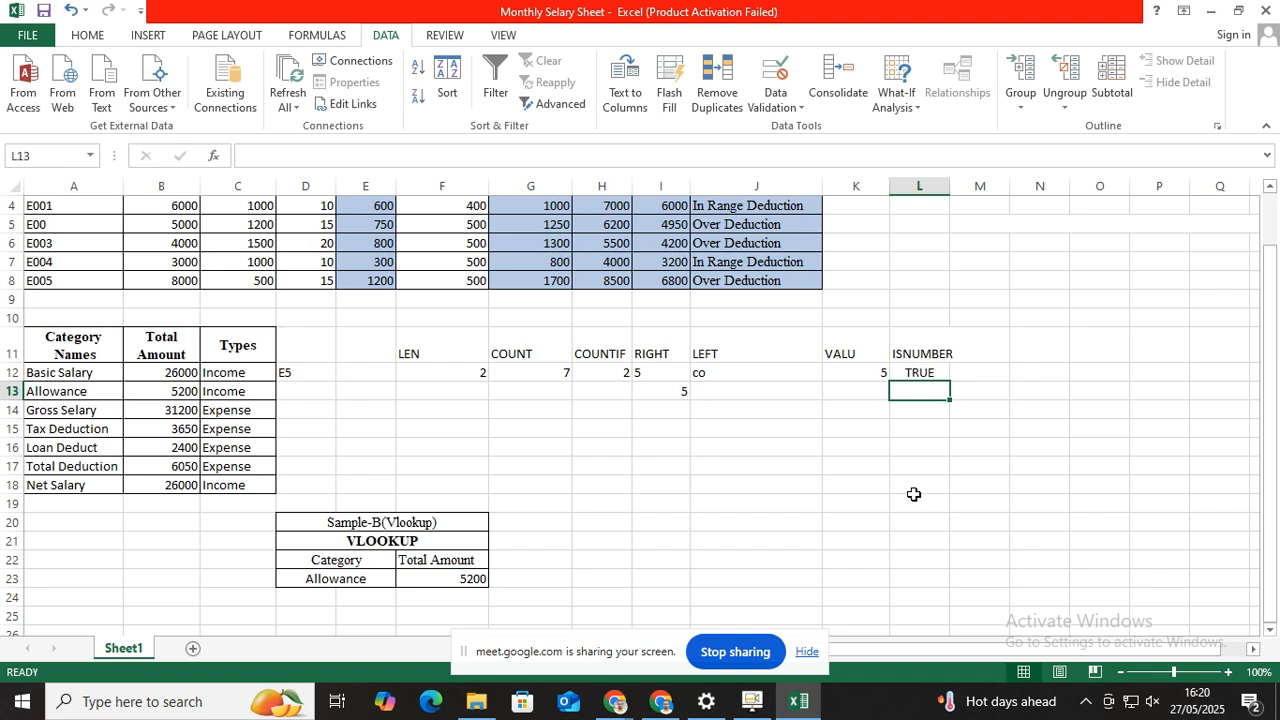
Point the ISNUMBER formula in L12 at the RIGHT result in I12 and check its cell reference
double_click(938, 374)
left_click_drag(985, 376, 964, 374)
left_click(653, 373)
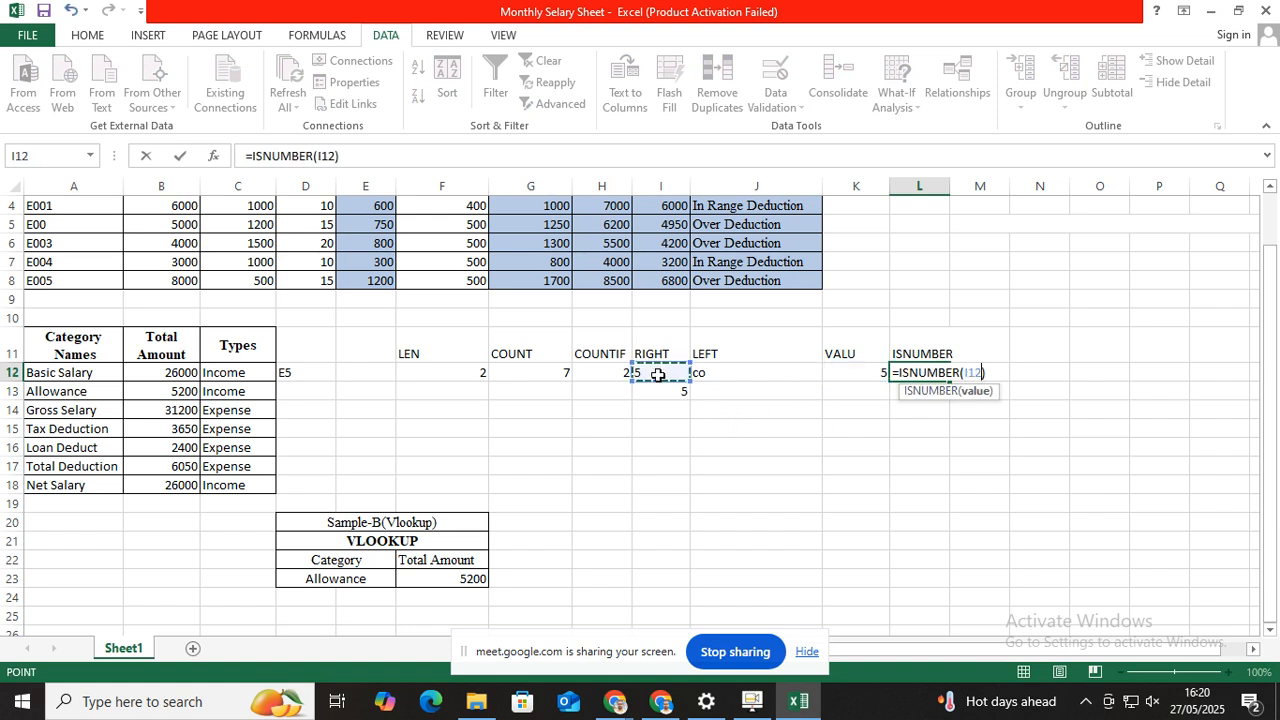
key("Return")
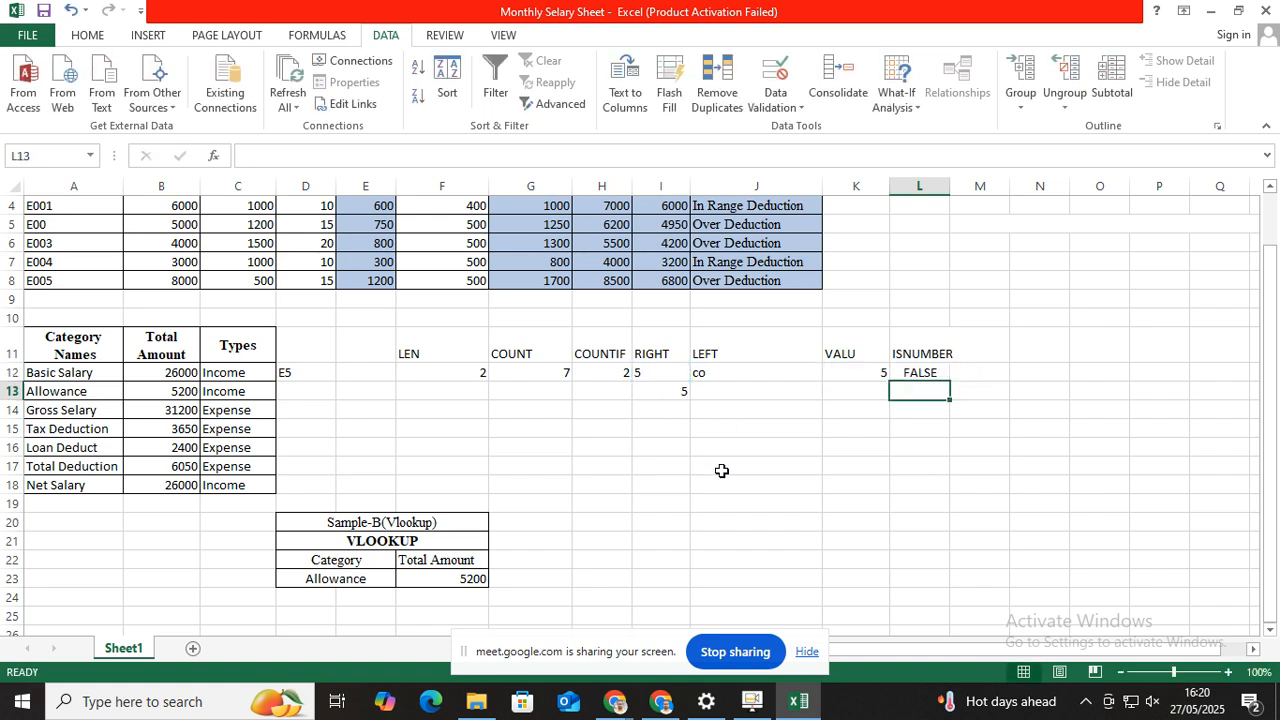
double_click(905, 374)
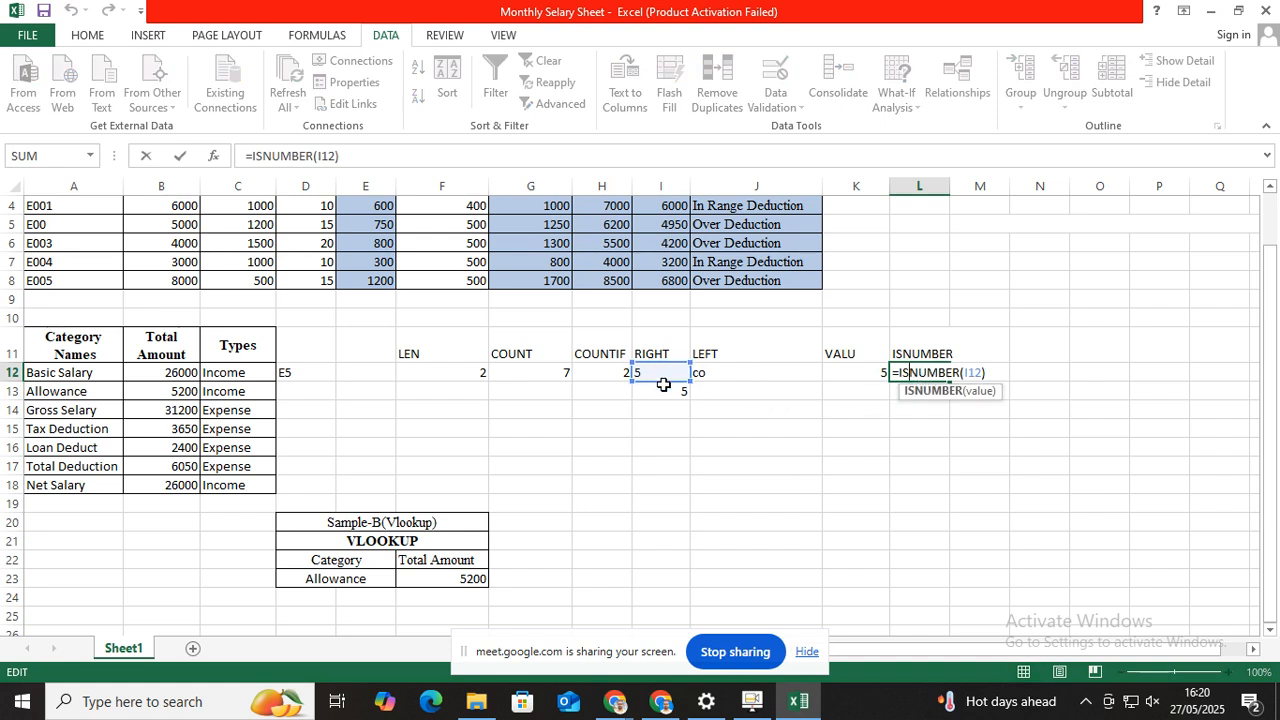
key("Return")
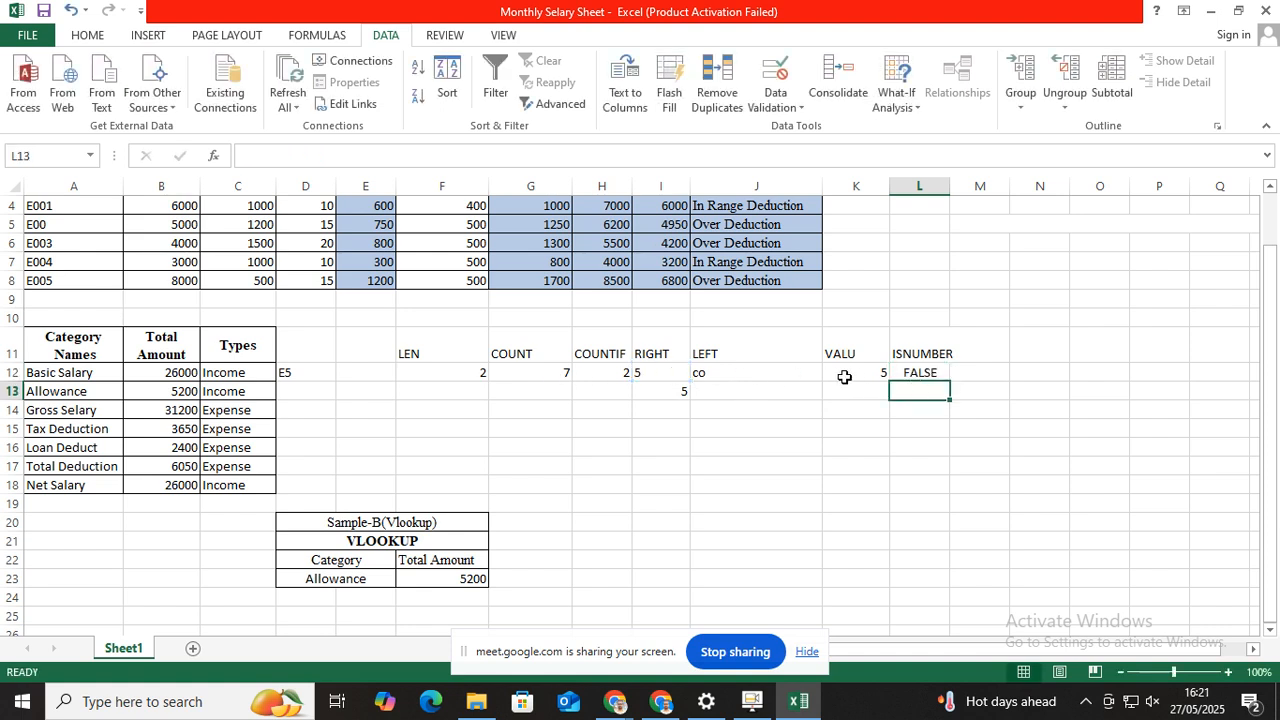
Change the ISNUMBER argument in L12 to K12 so it tests the VALUE result
double_click(928, 371)
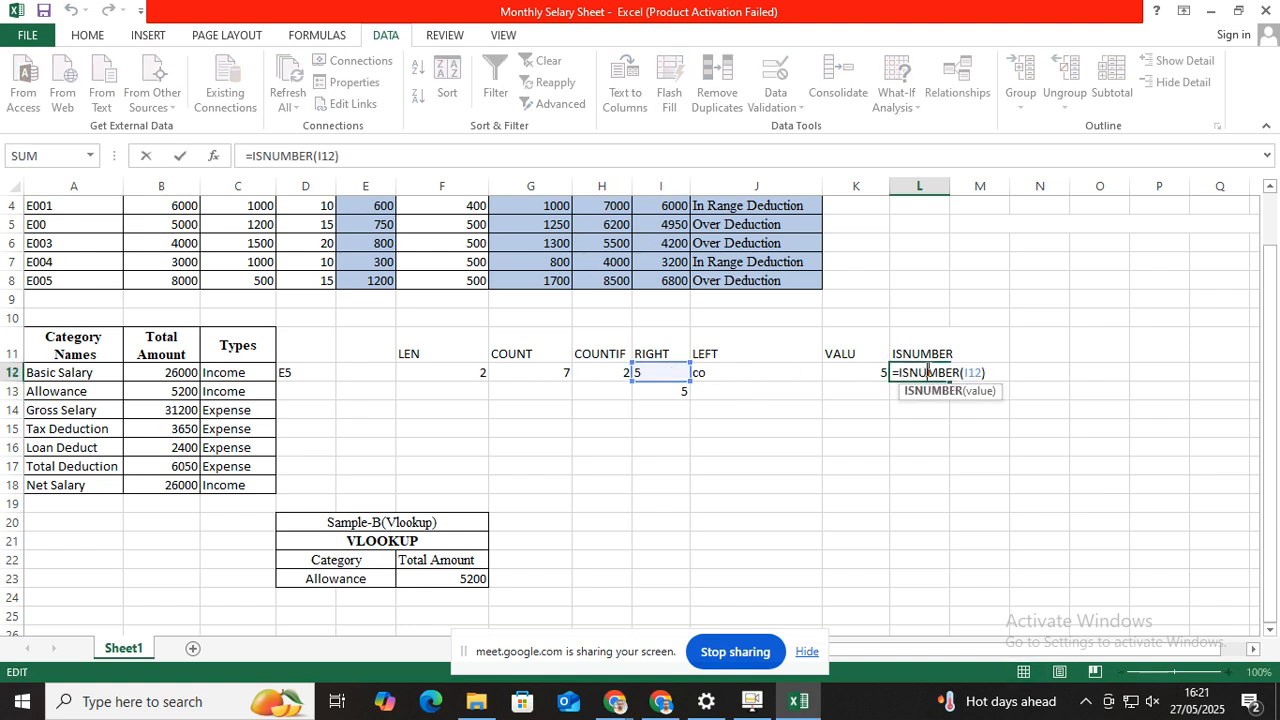
left_click(975, 372)
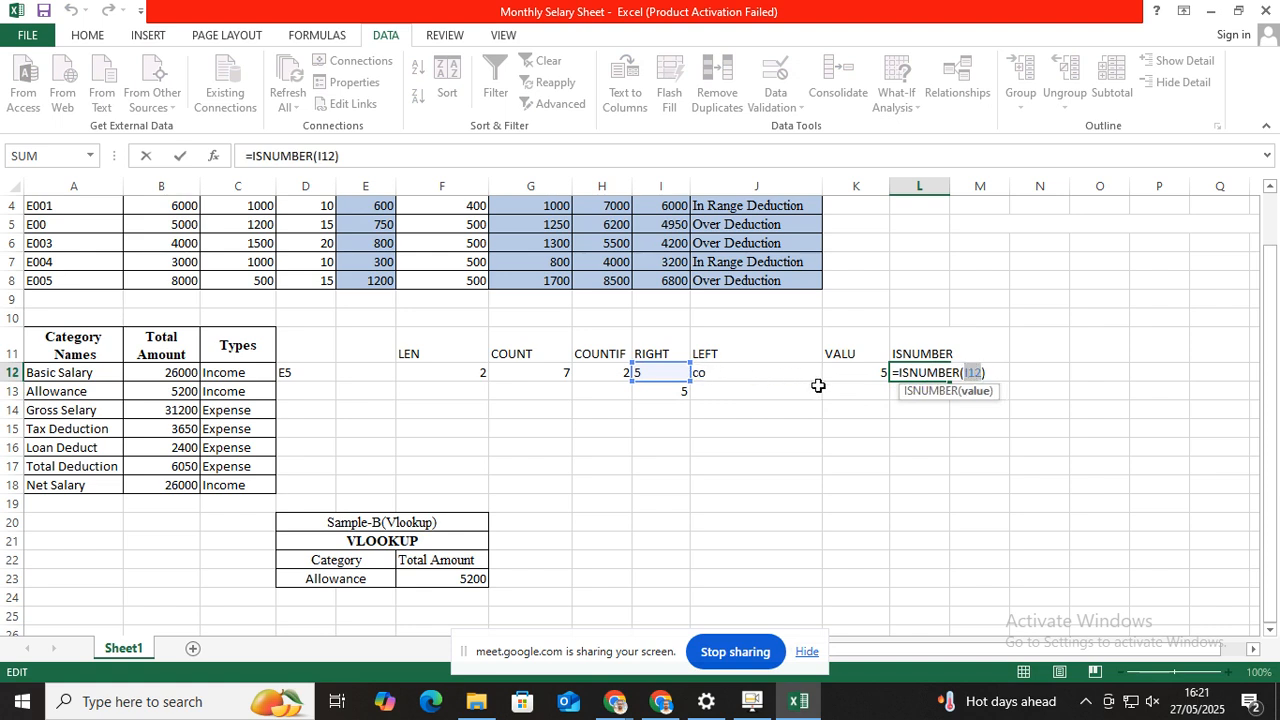
left_click(866, 372)
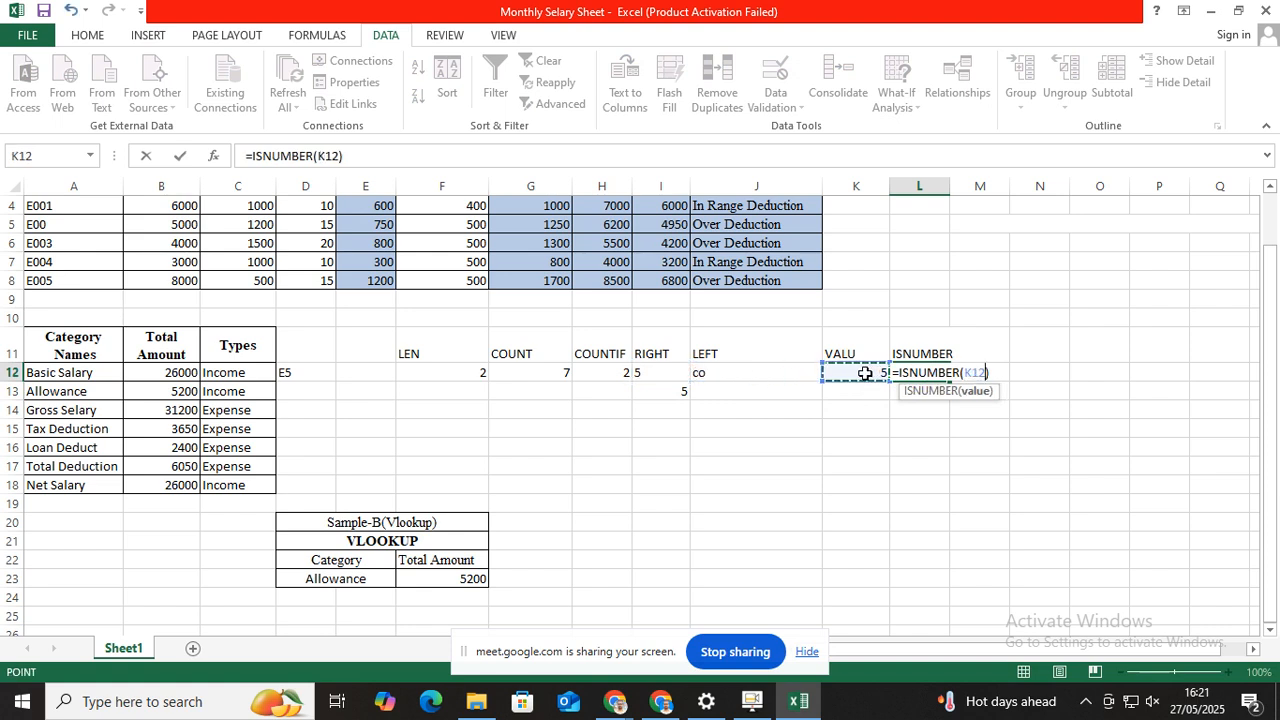
key("Return")
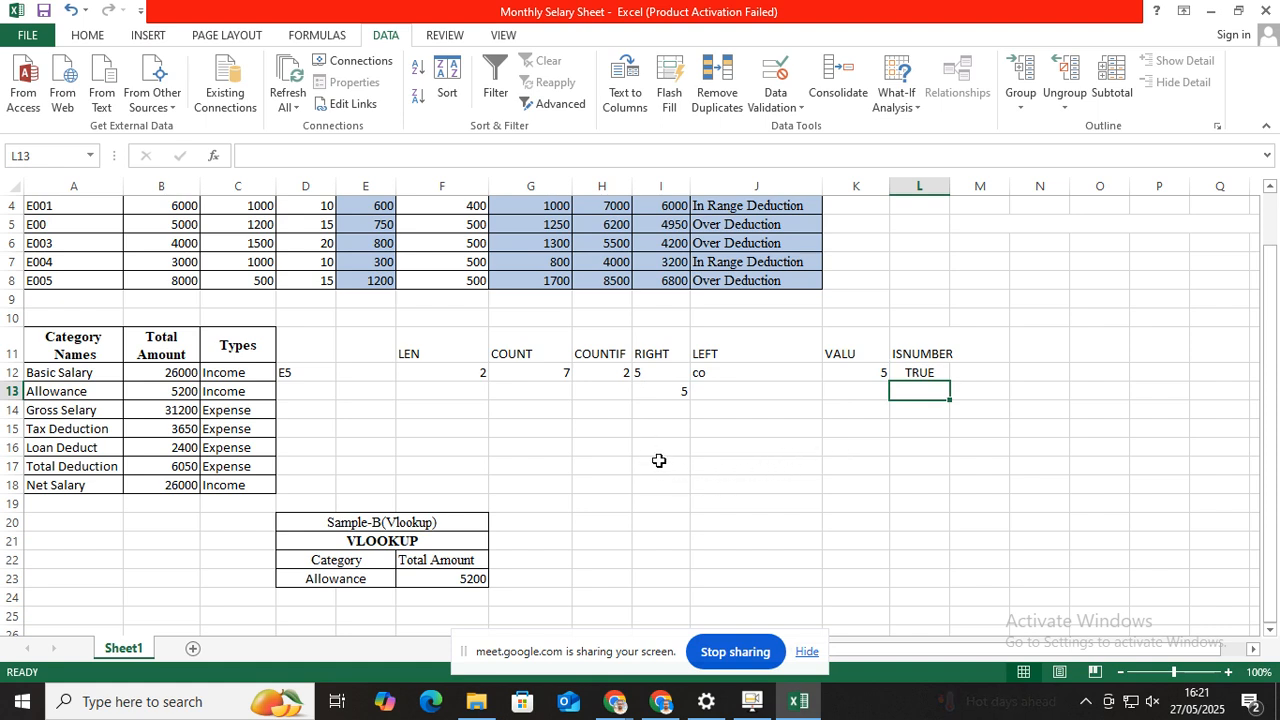
Enter the heading Data Validation in I16 and widen column I to fit it
left_click(659, 452)
type("D")
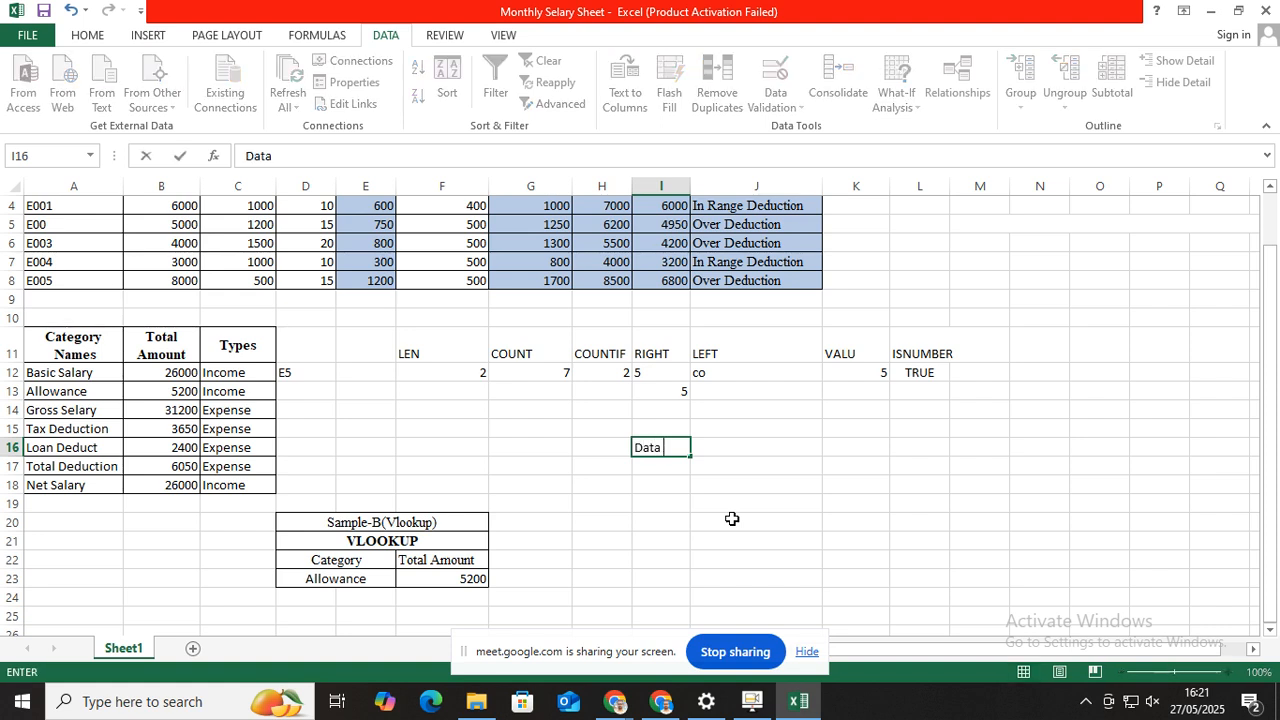
type("ata Va")
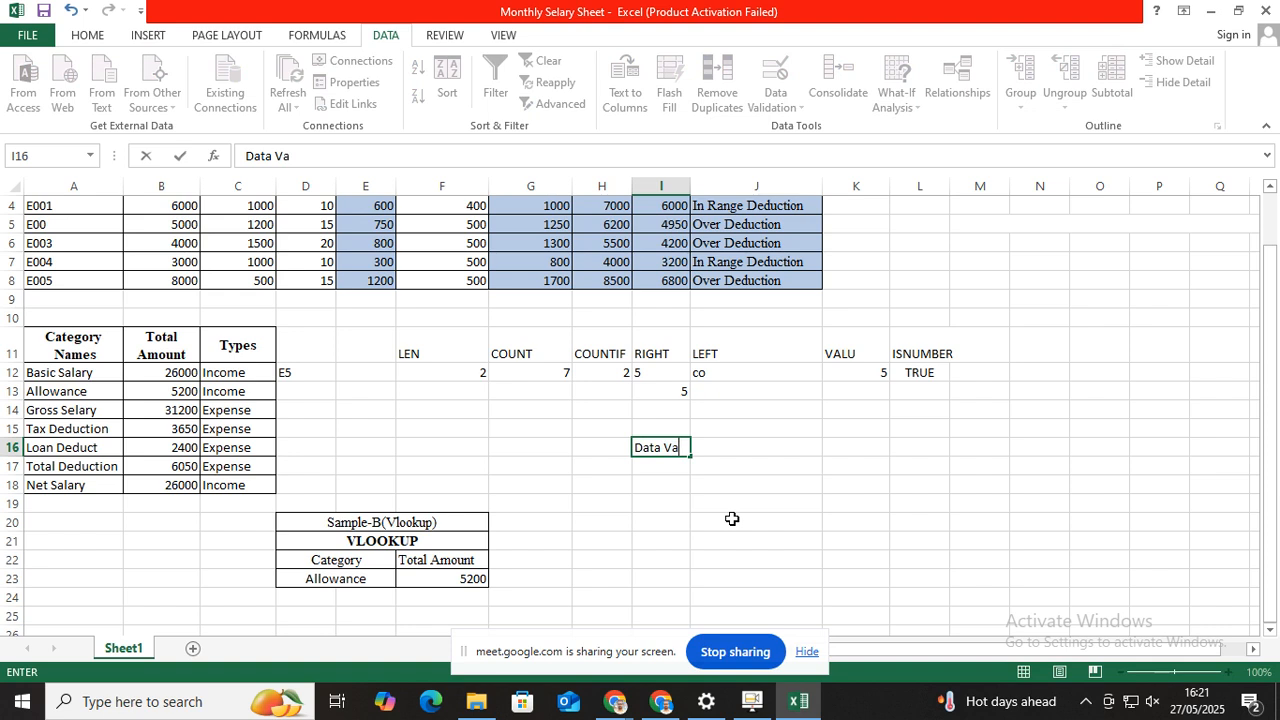
type("lidation")
left_click(696, 484)
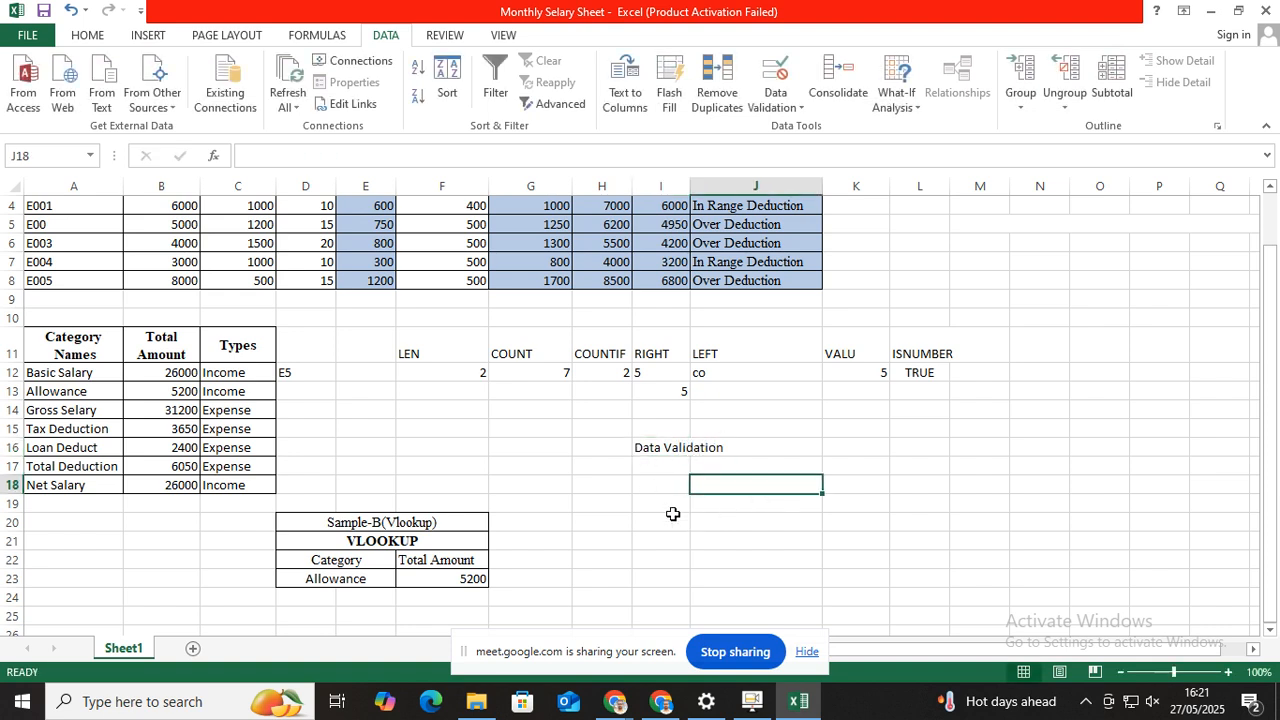
left_click_drag(689, 185, 729, 185)
Apply all borders to the empty cells I17:I21 below the Data Validation heading
left_click(682, 469)
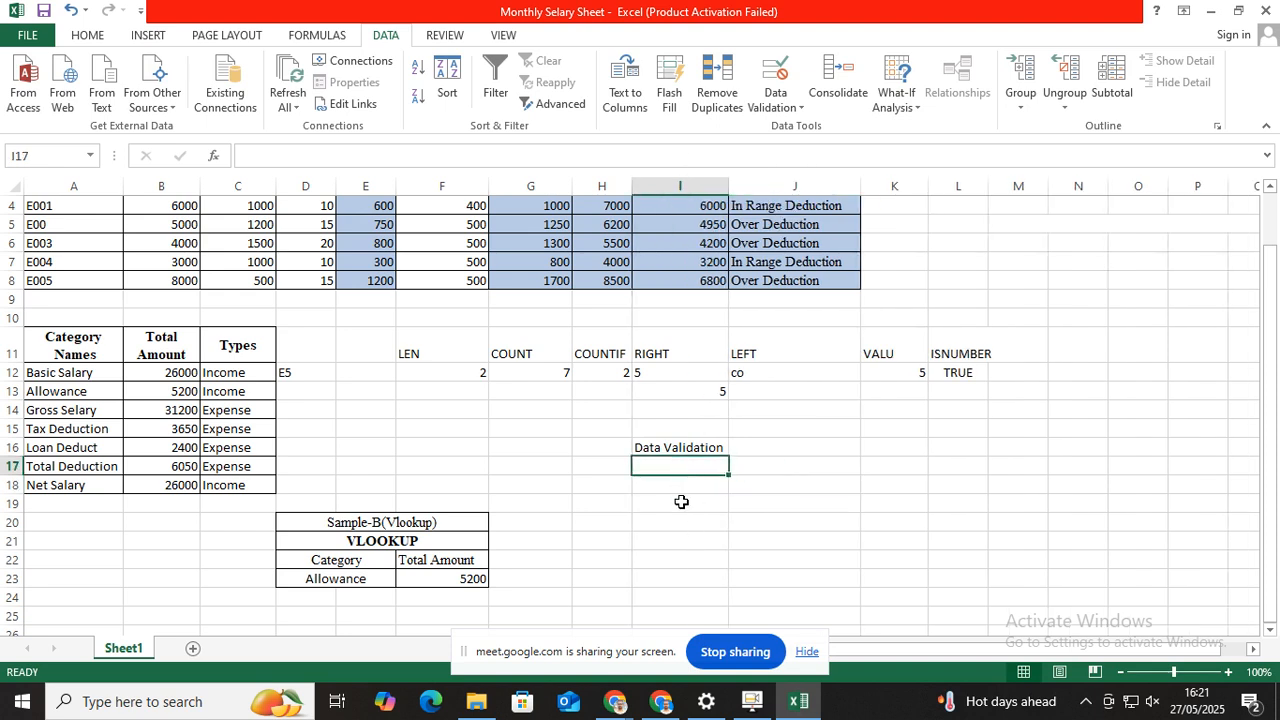
left_click_drag(659, 467, 678, 543)
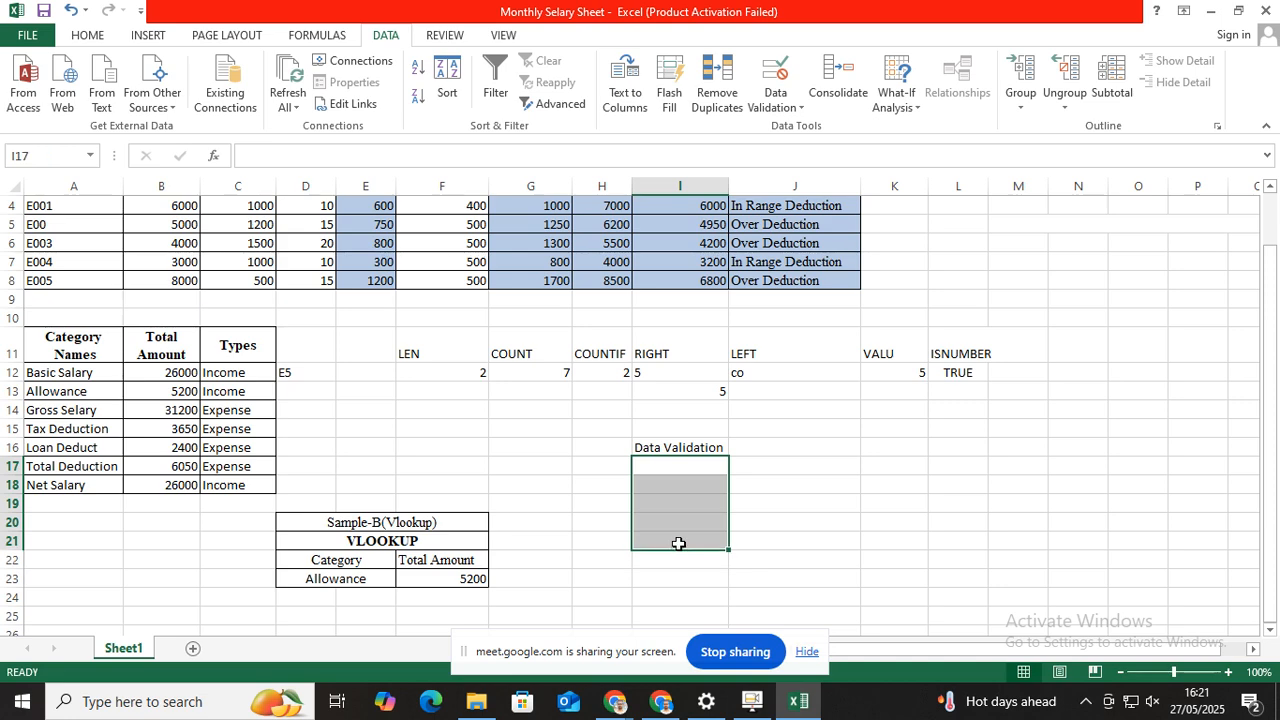
left_click(84, 37)
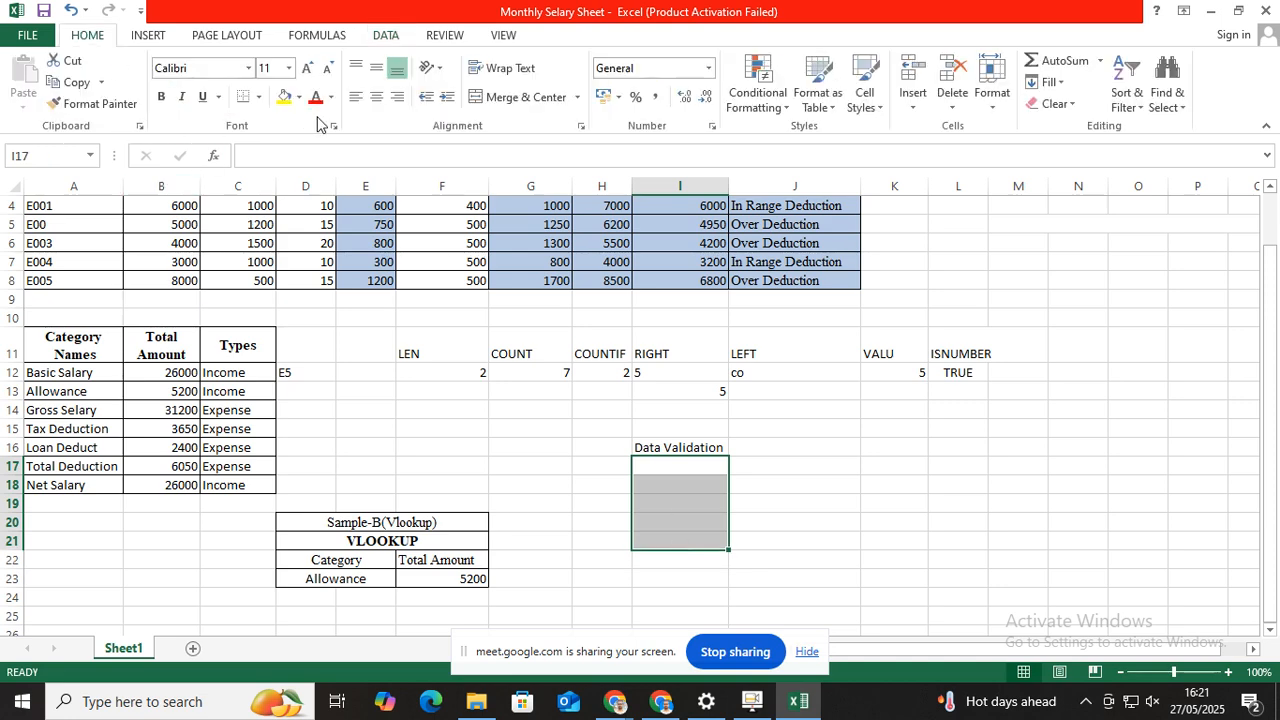
left_click(258, 97)
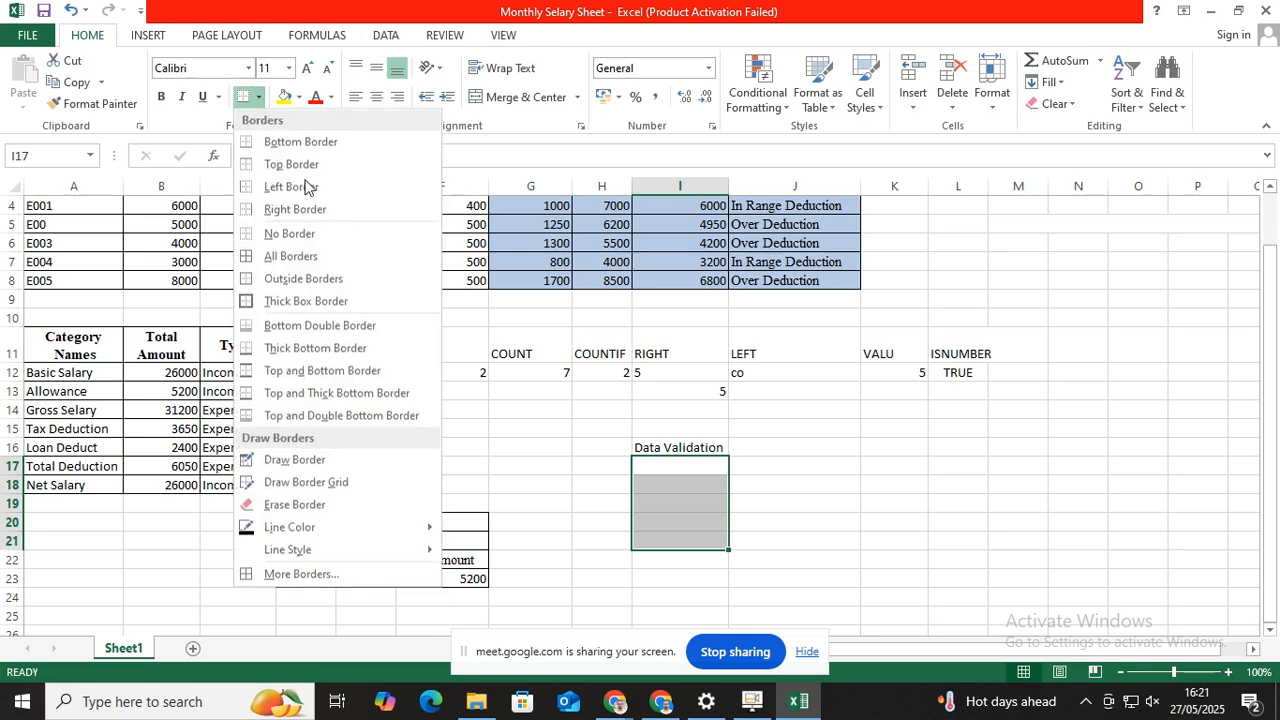
left_click(275, 257)
left_click(770, 483)
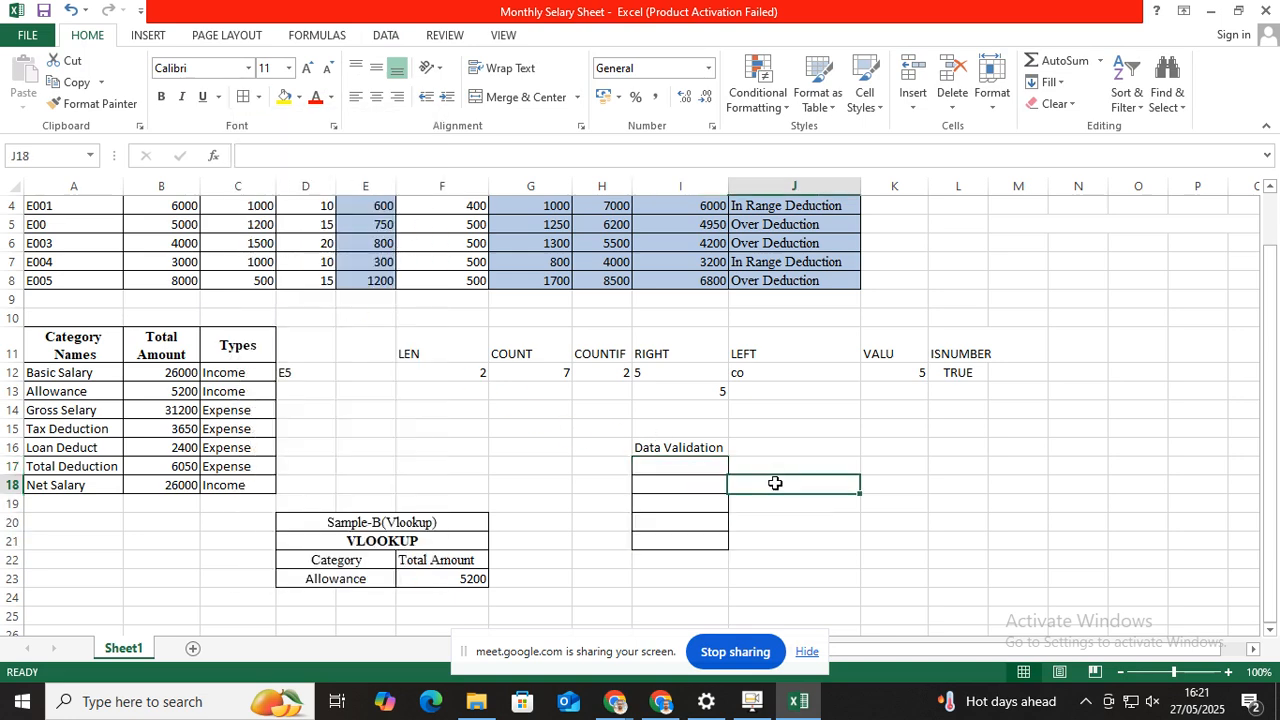
Enter the sample ID E123 in I17, the first bordered cell under the Data Validation heading
left_click(661, 467)
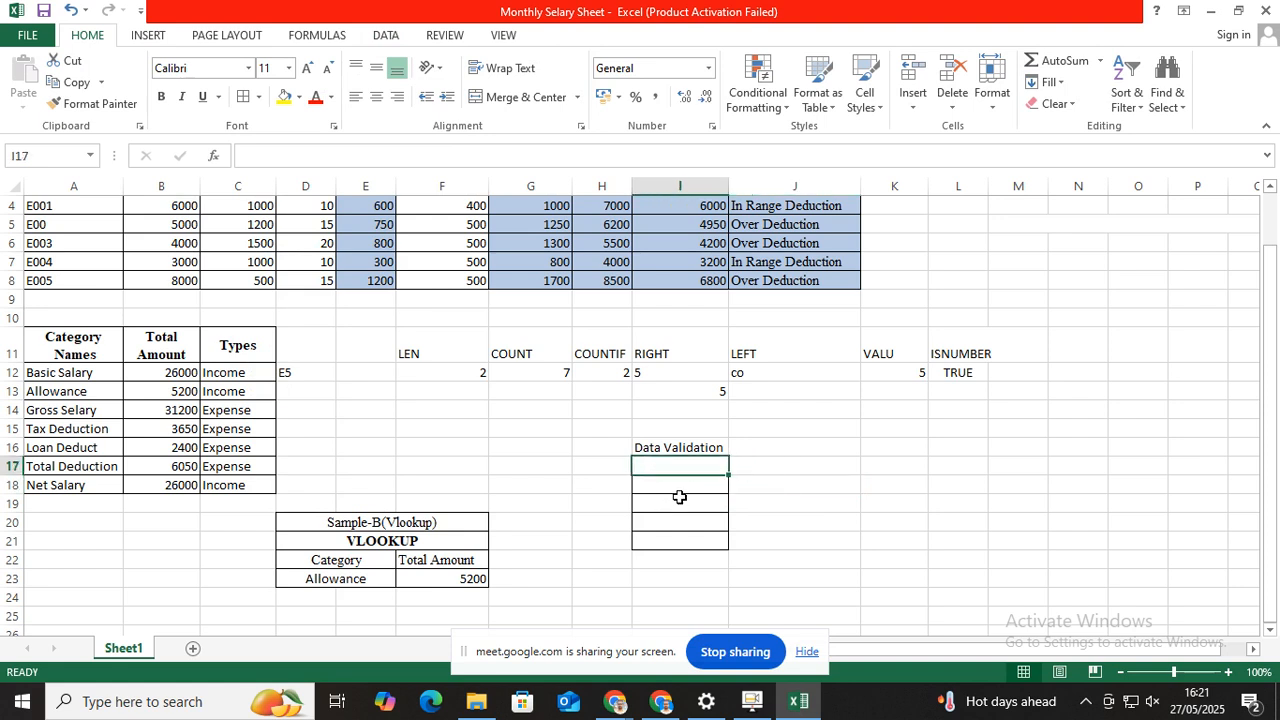
type("E")
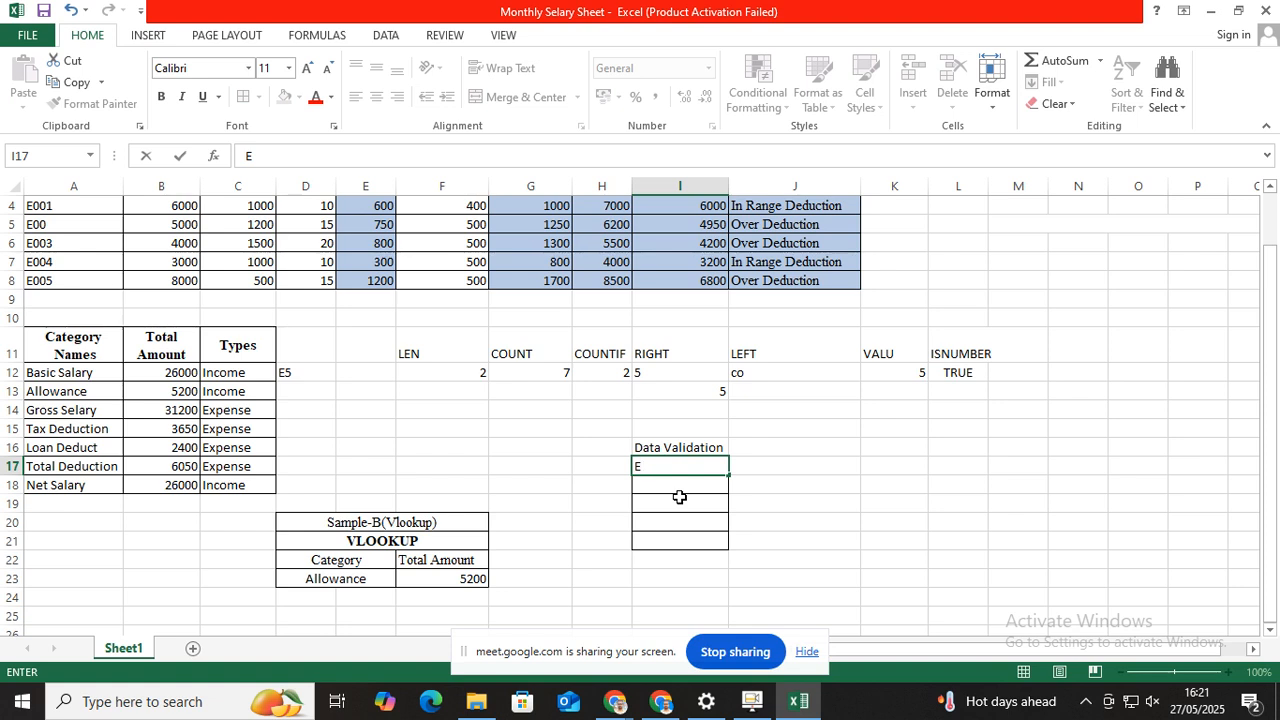
type("123")
left_click(800, 510)
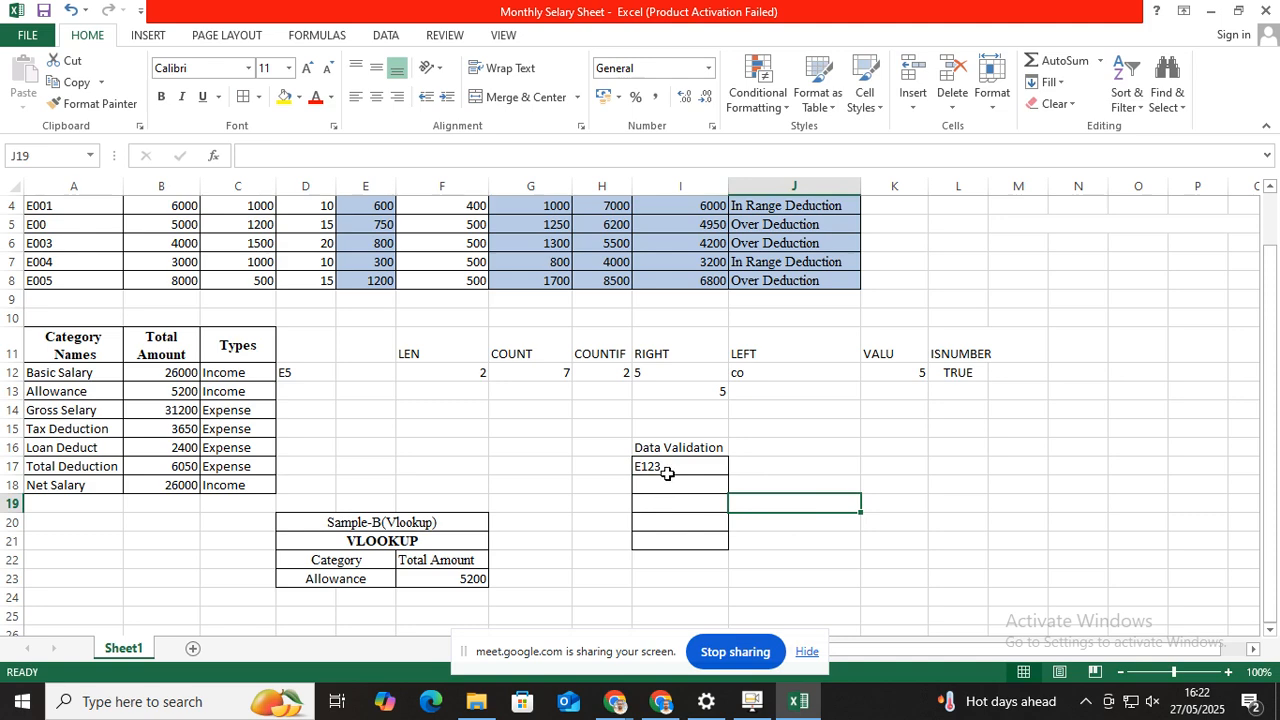
left_click(740, 463)
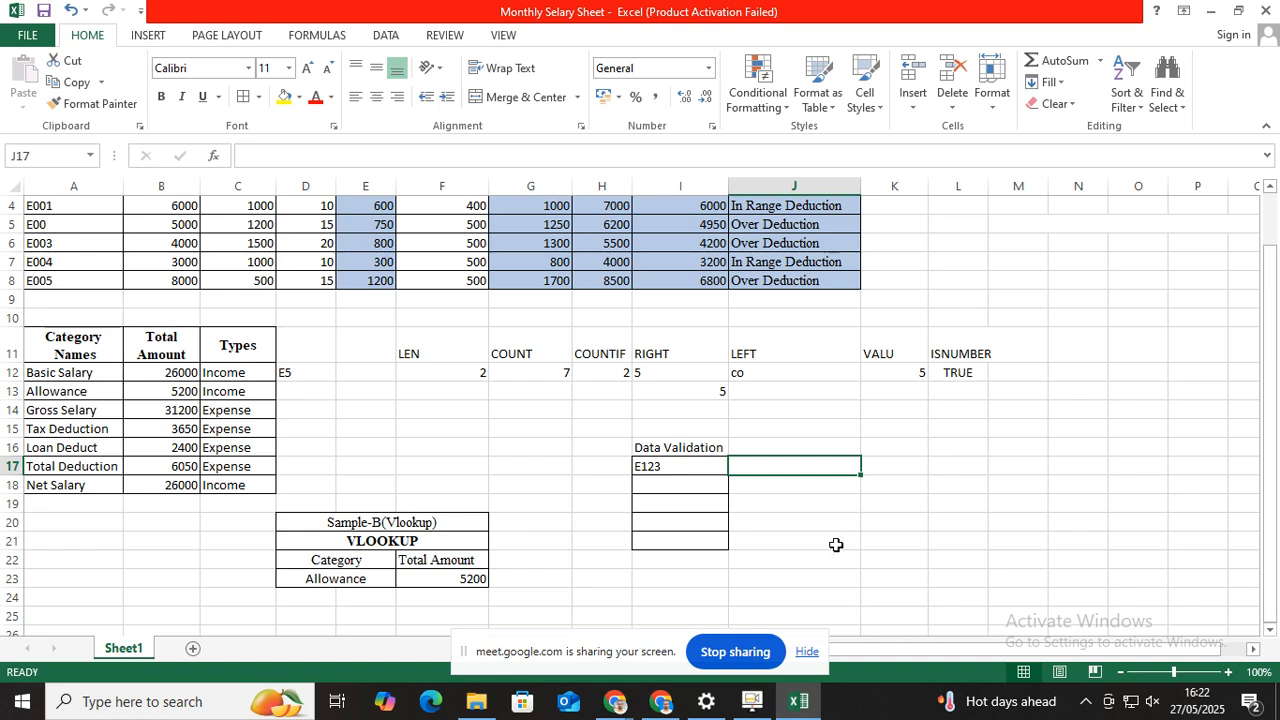
left_click(785, 521)
left_click(668, 466)
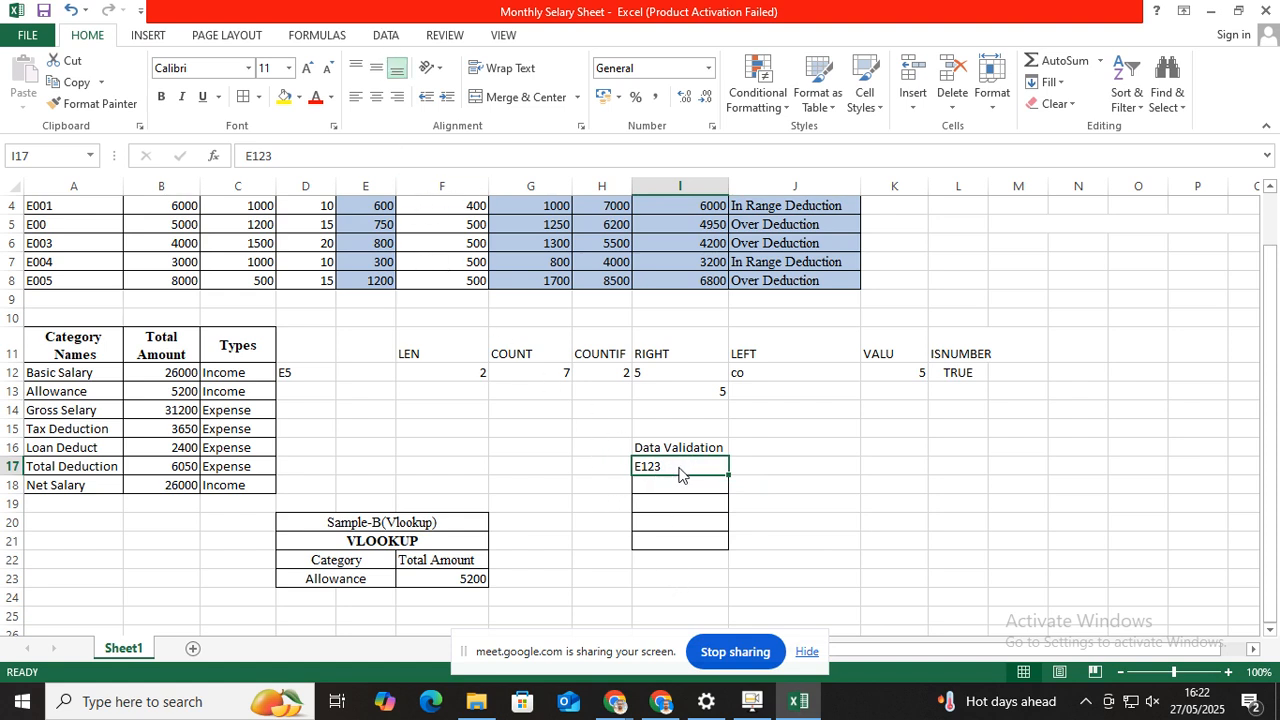
left_click(766, 474)
left_click(677, 467)
left_click(386, 36)
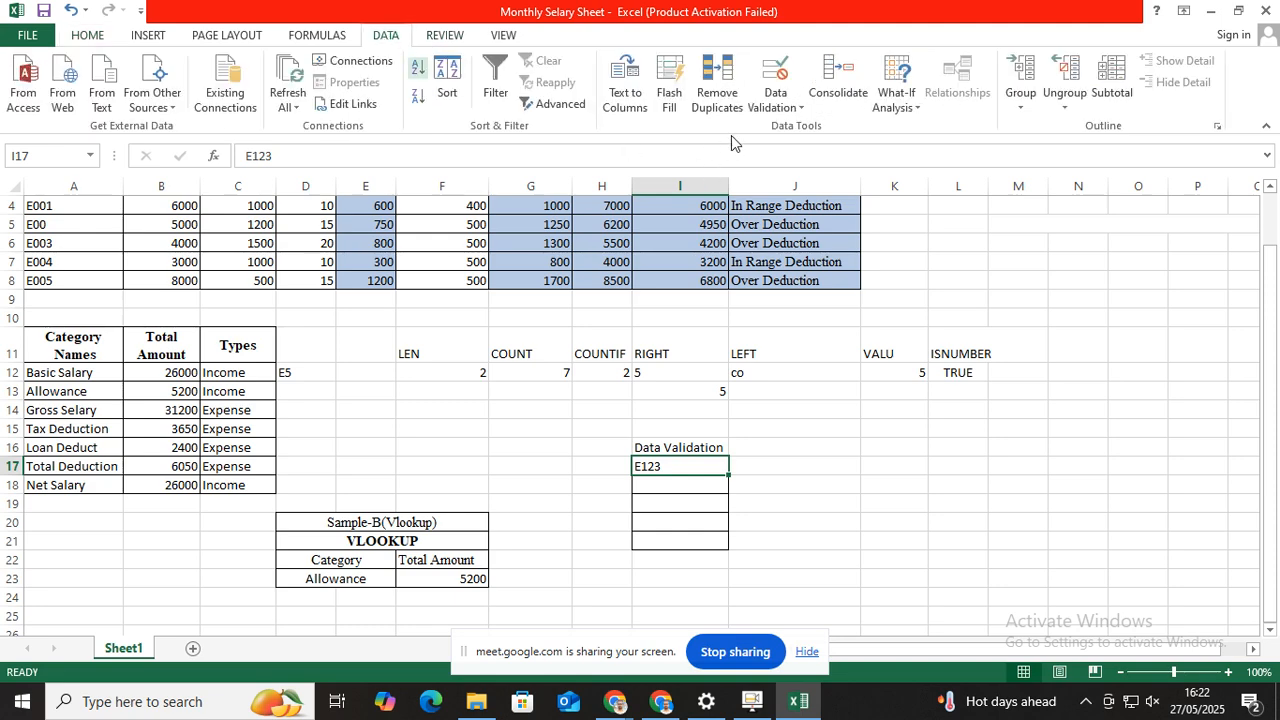
left_click(788, 105)
left_click(789, 132)
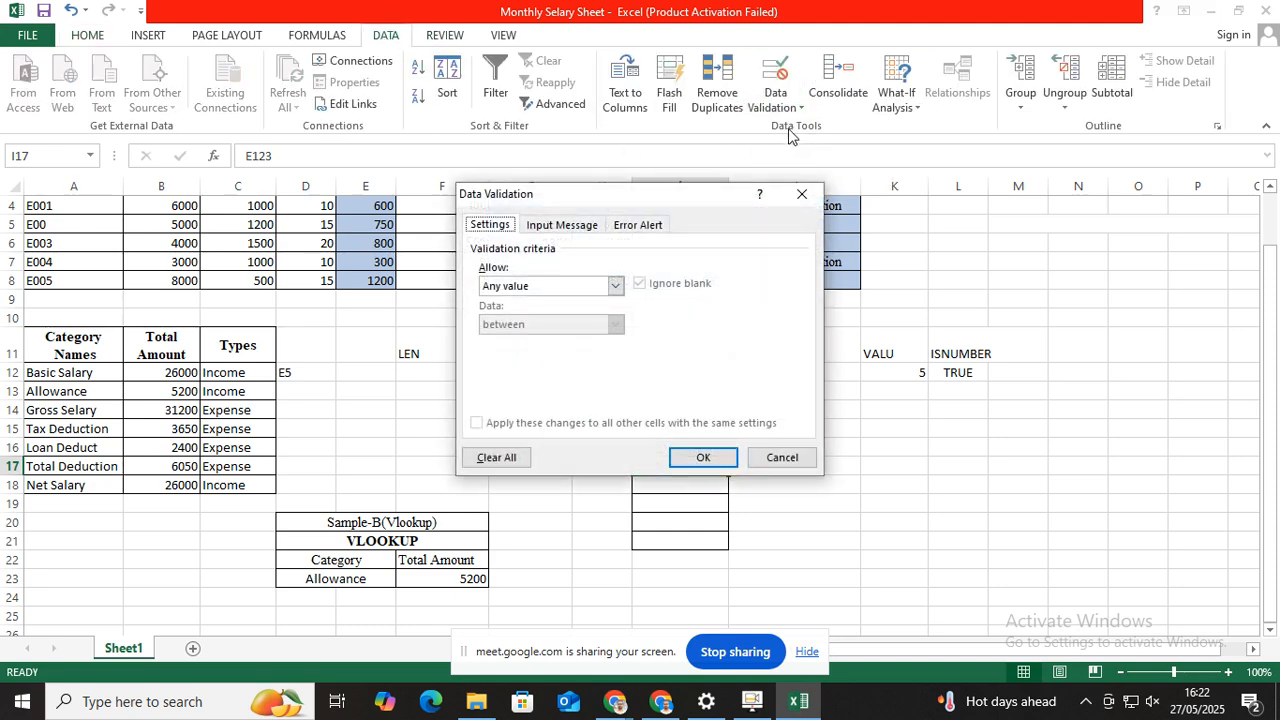
left_click_drag(667, 197, 1007, 142)
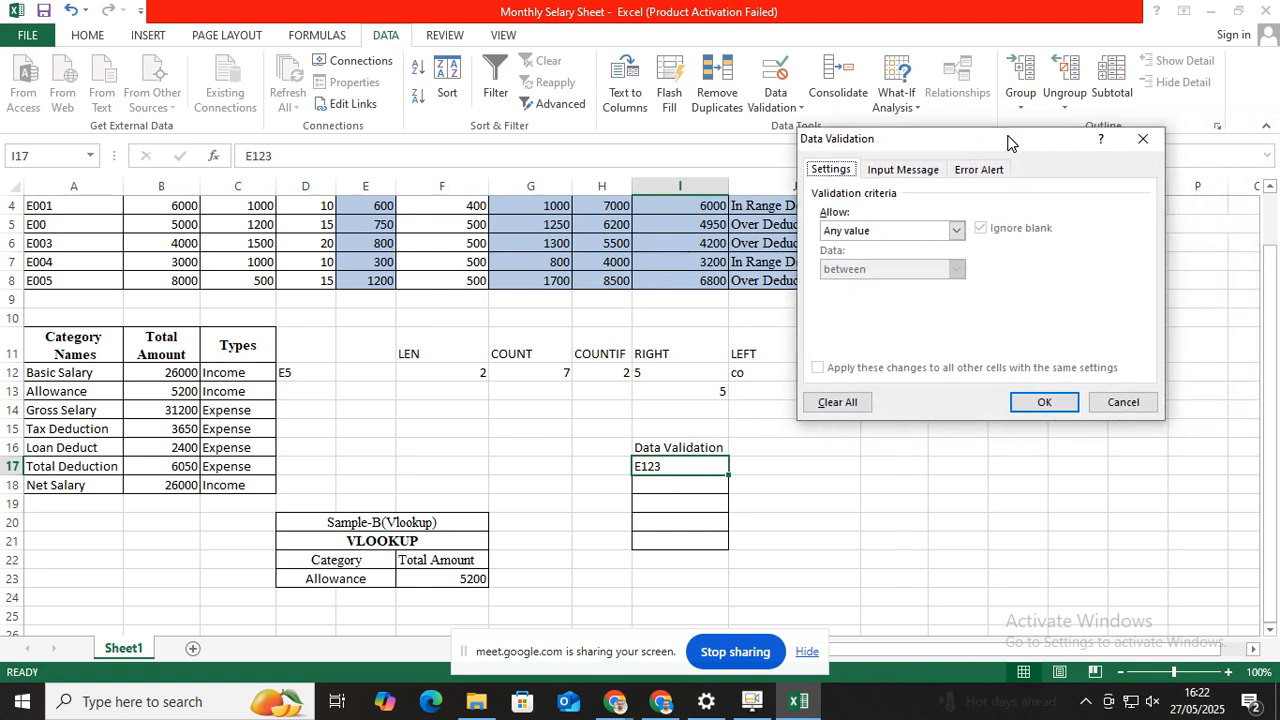
left_click(956, 232)
left_click(883, 333)
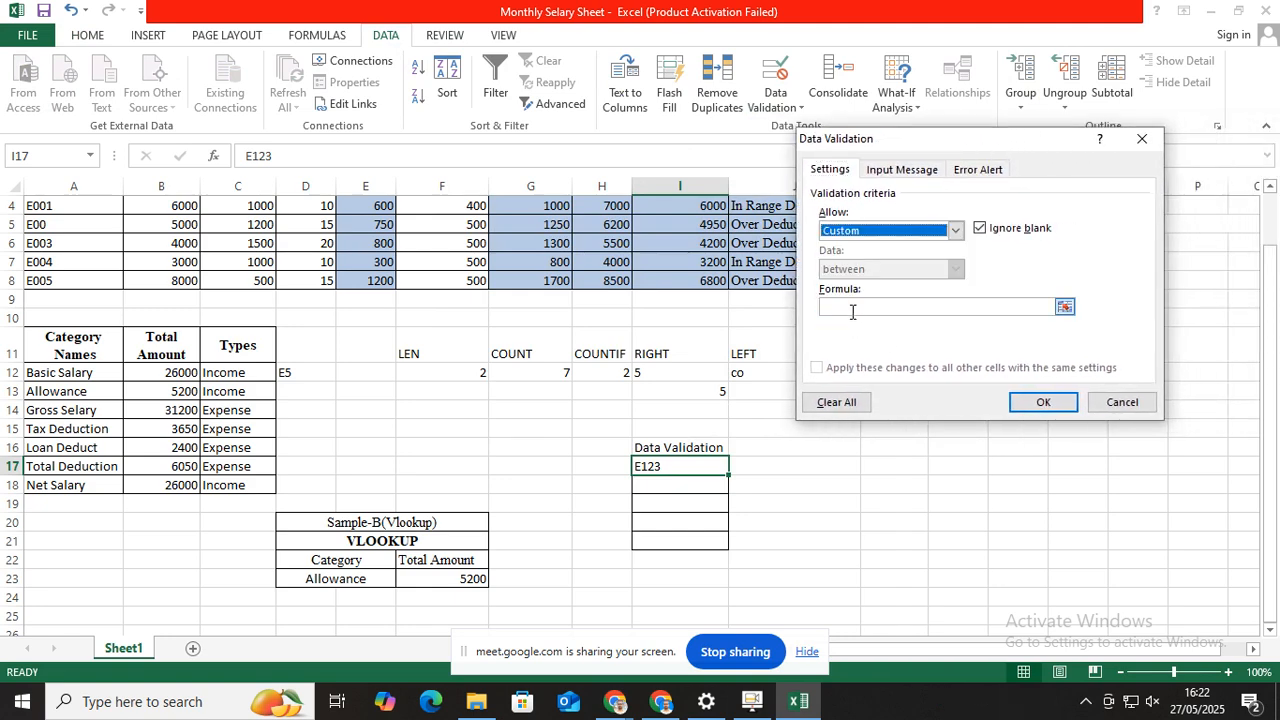
left_click(846, 306)
type("=AND(")
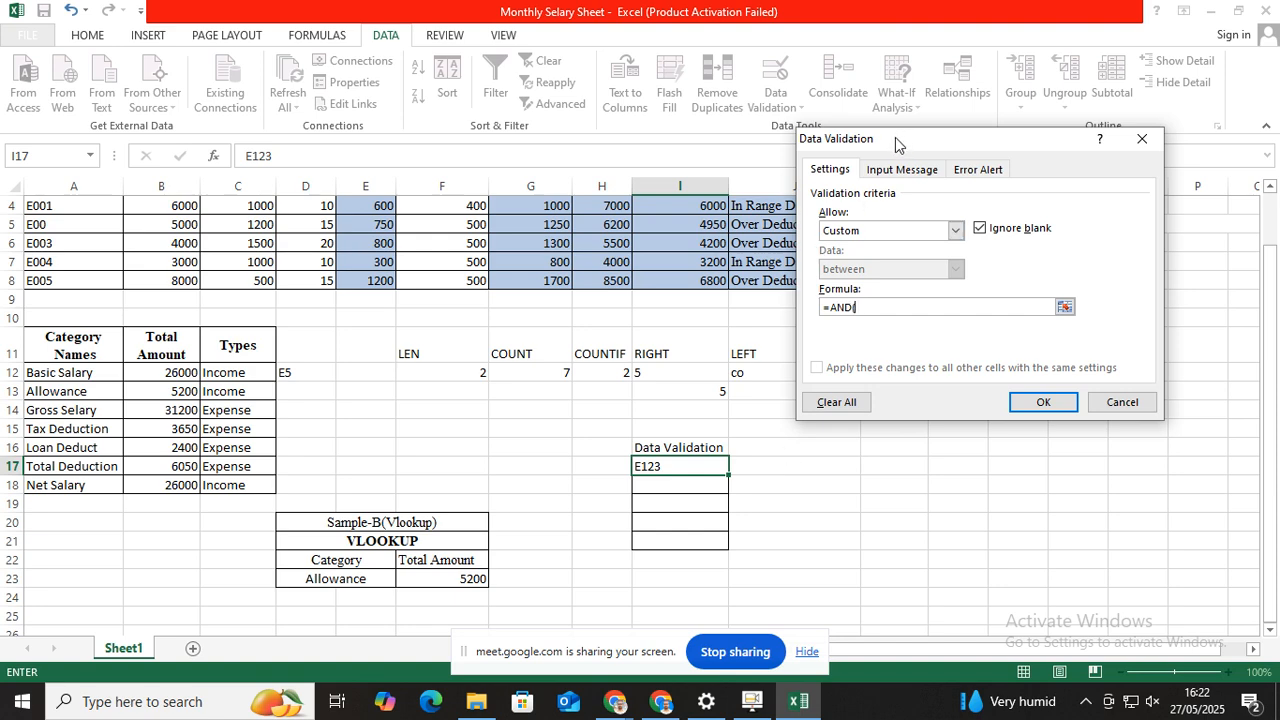
left_click_drag(895, 139, 904, 166)
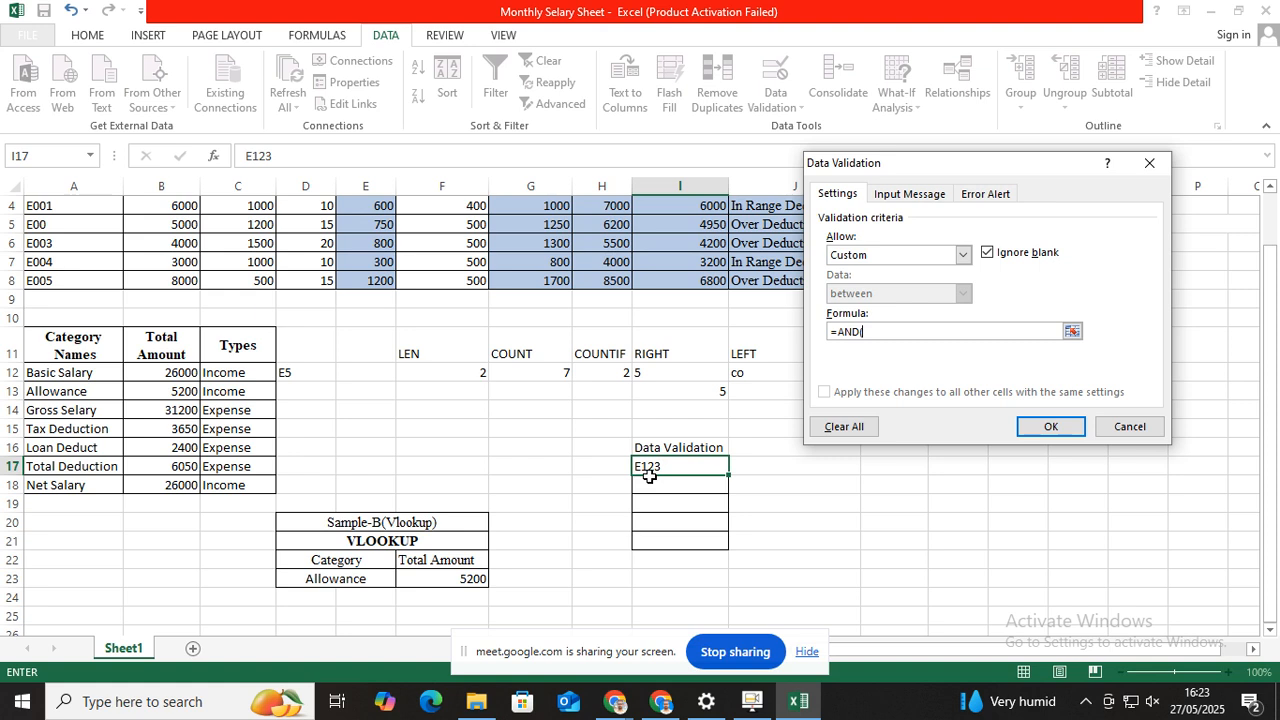
type("EFT(")
left_click(660, 467)
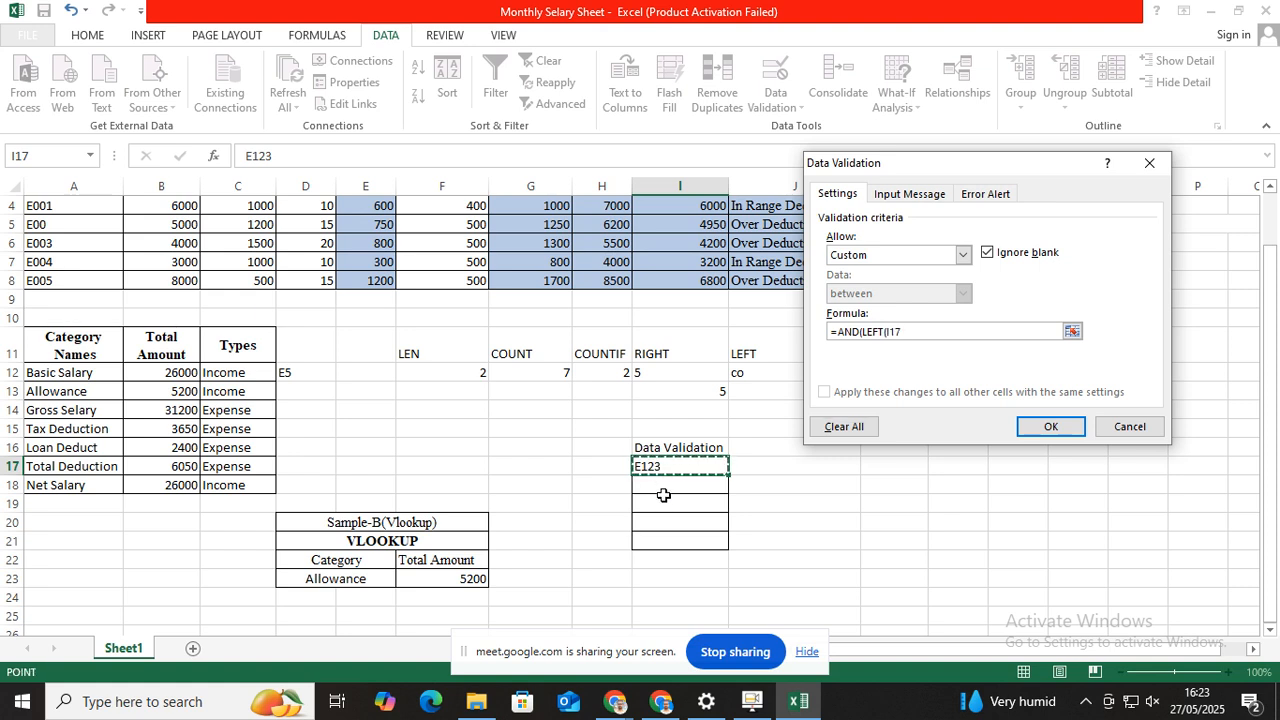
type(")")
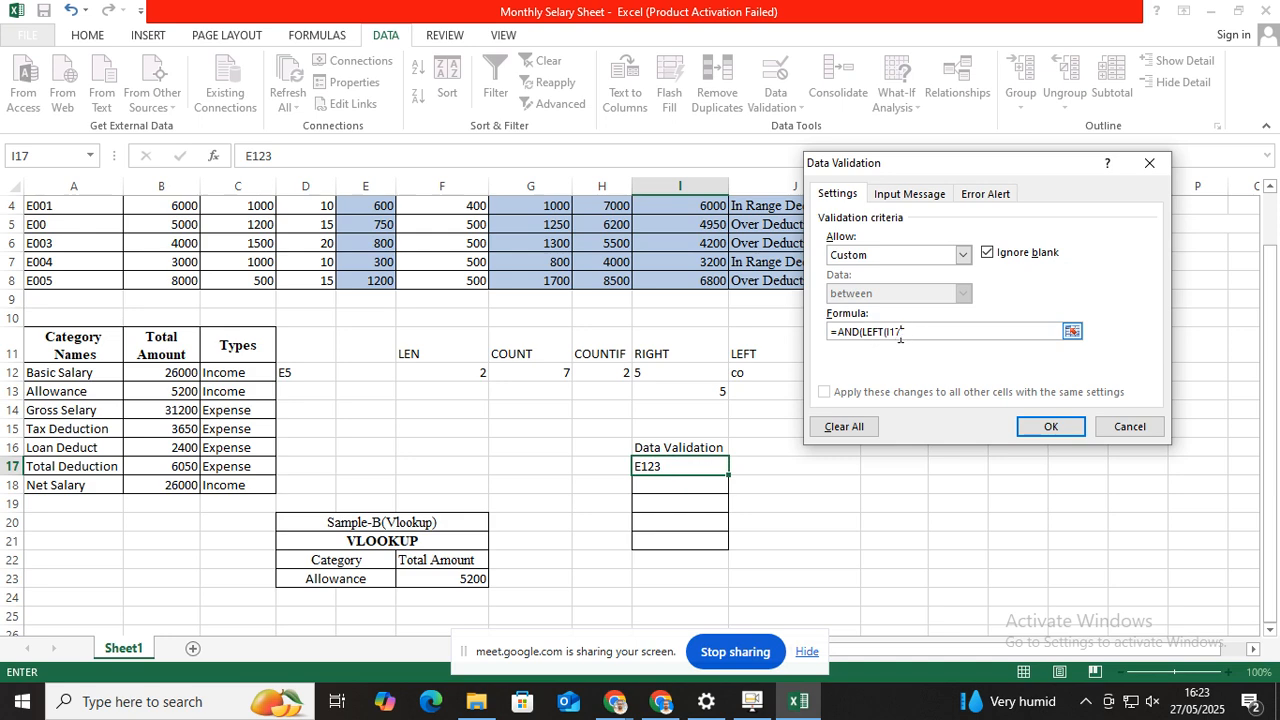
key("BackSpace")
type(",1)")
type("=\"E\"")
left_click_drag(863, 331, 937, 331)
left_click(938, 332)
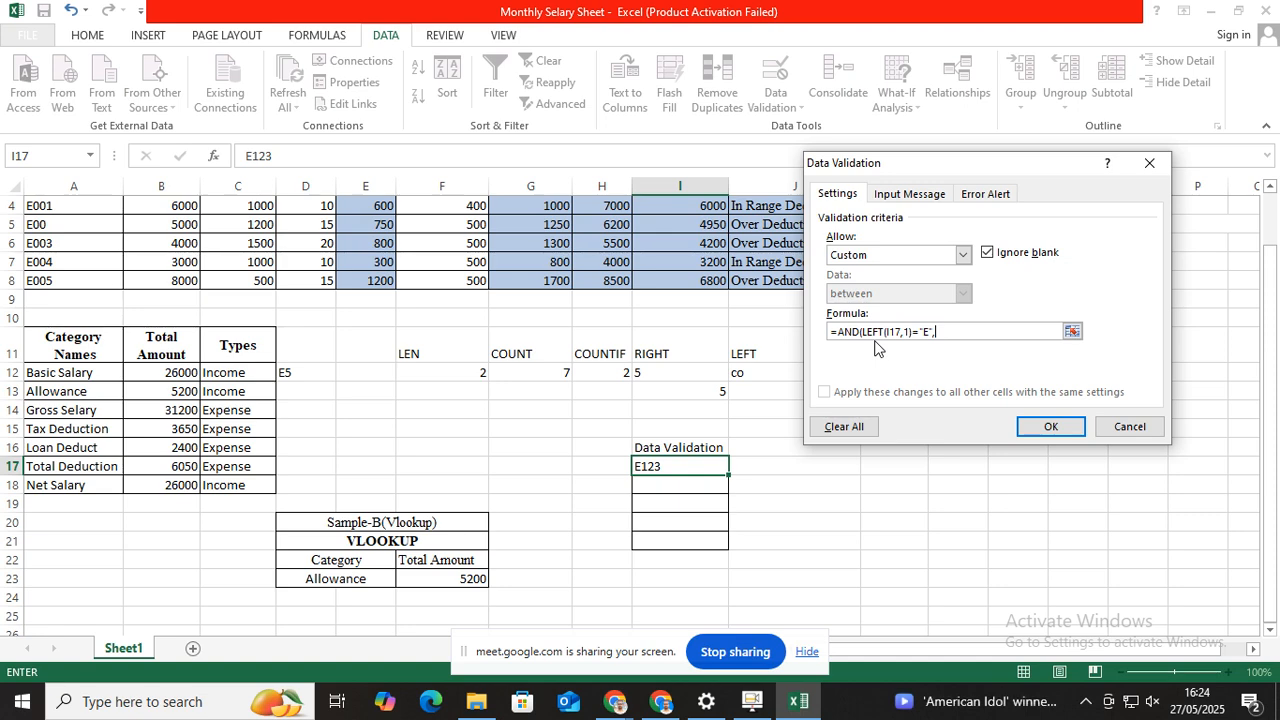
left_click_drag(885, 331, 905, 331)
left_click(937, 331)
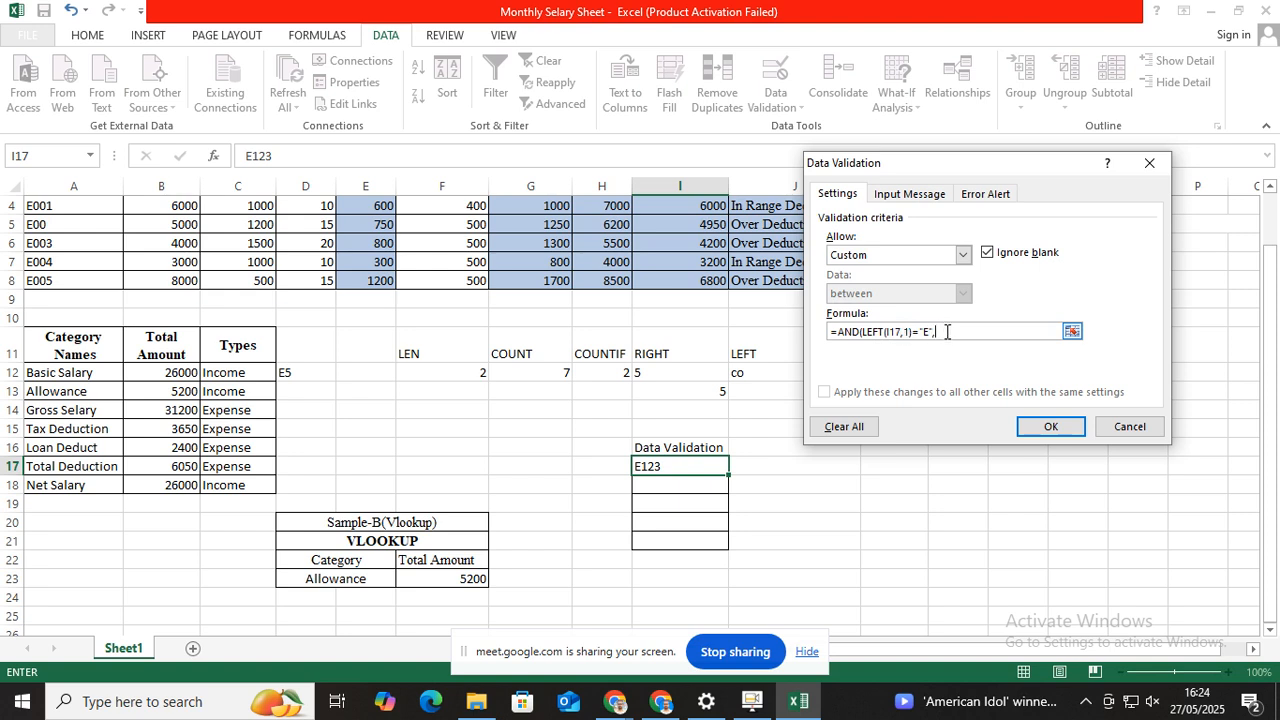
left_click(1149, 163)
Replace the text argument of the LEFT formula in J12 with a reference to I17, making it =LEFT(I17,2)
left_click(790, 447)
left_click(767, 370)
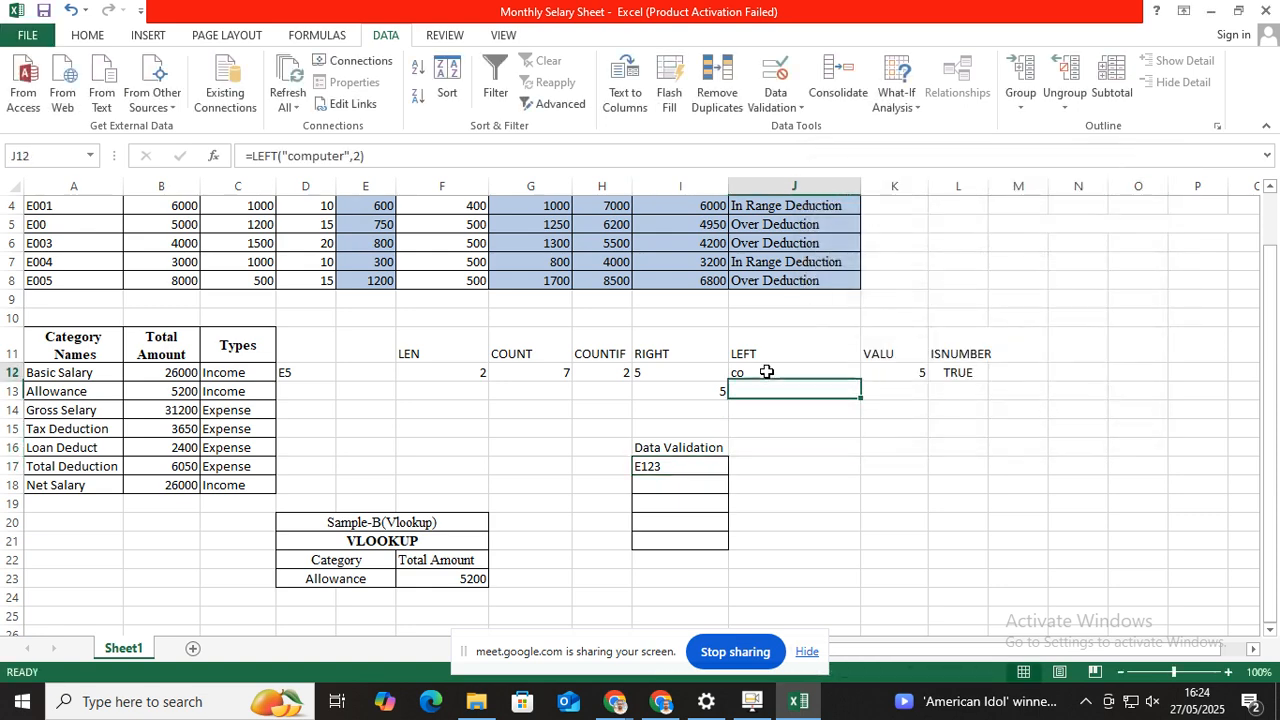
double_click(767, 370)
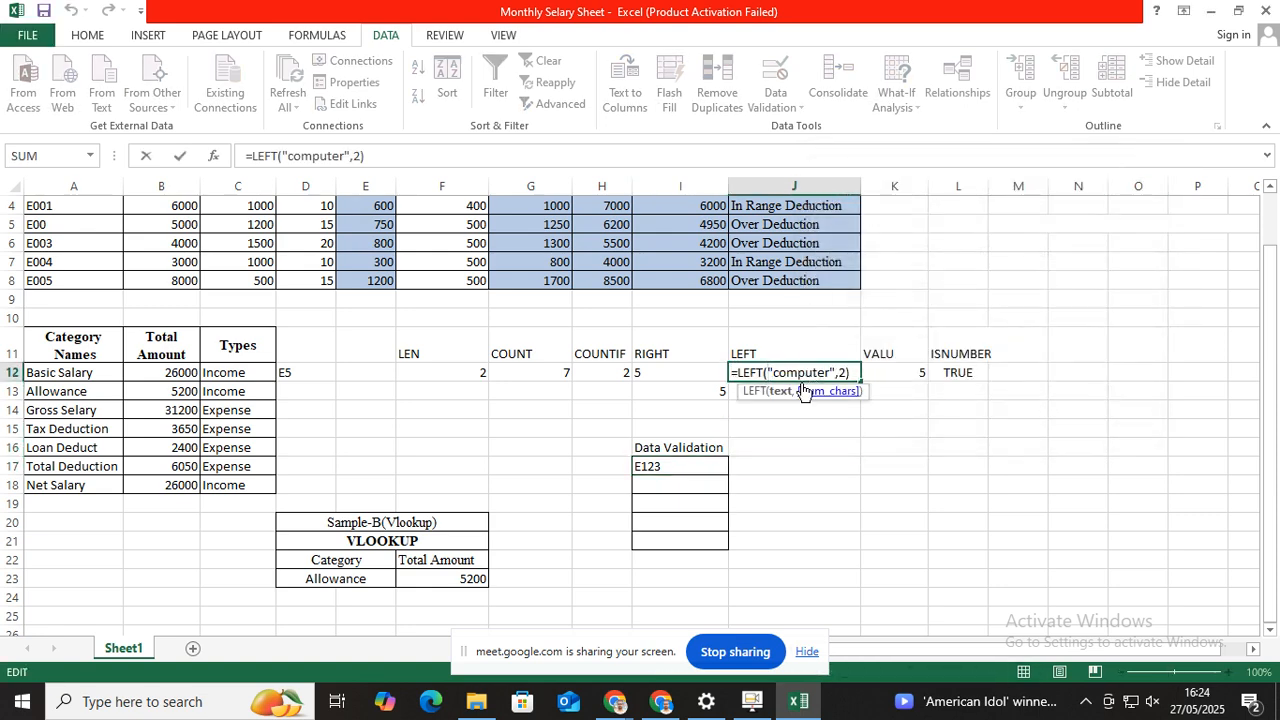
left_click_drag(776, 373, 836, 372)
key("BackSpace")
key("BackSpace")
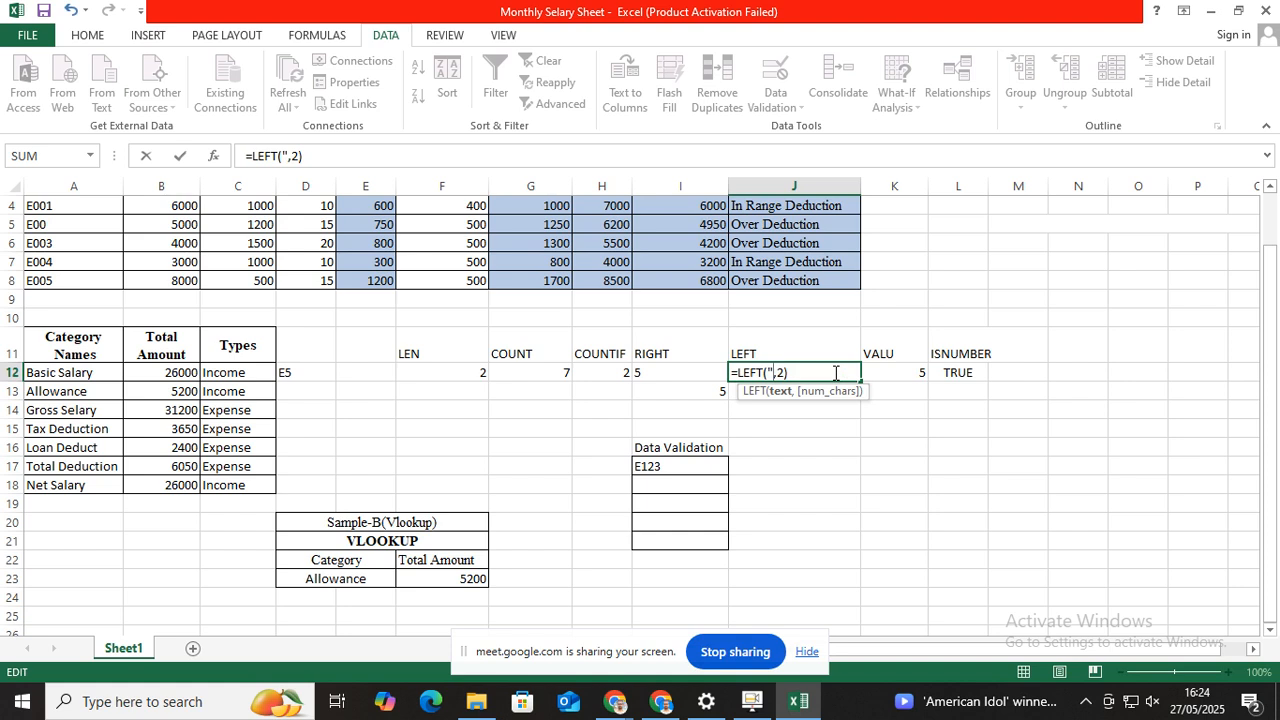
left_click(679, 468)
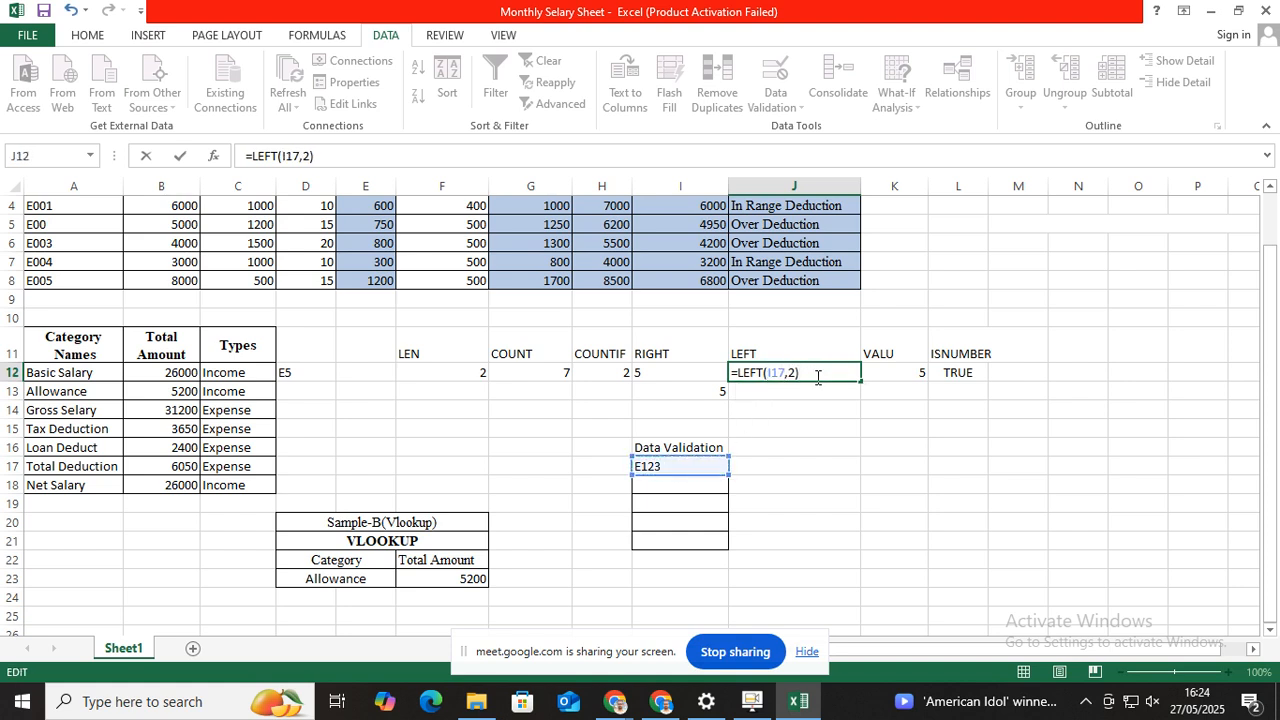
key("Return")
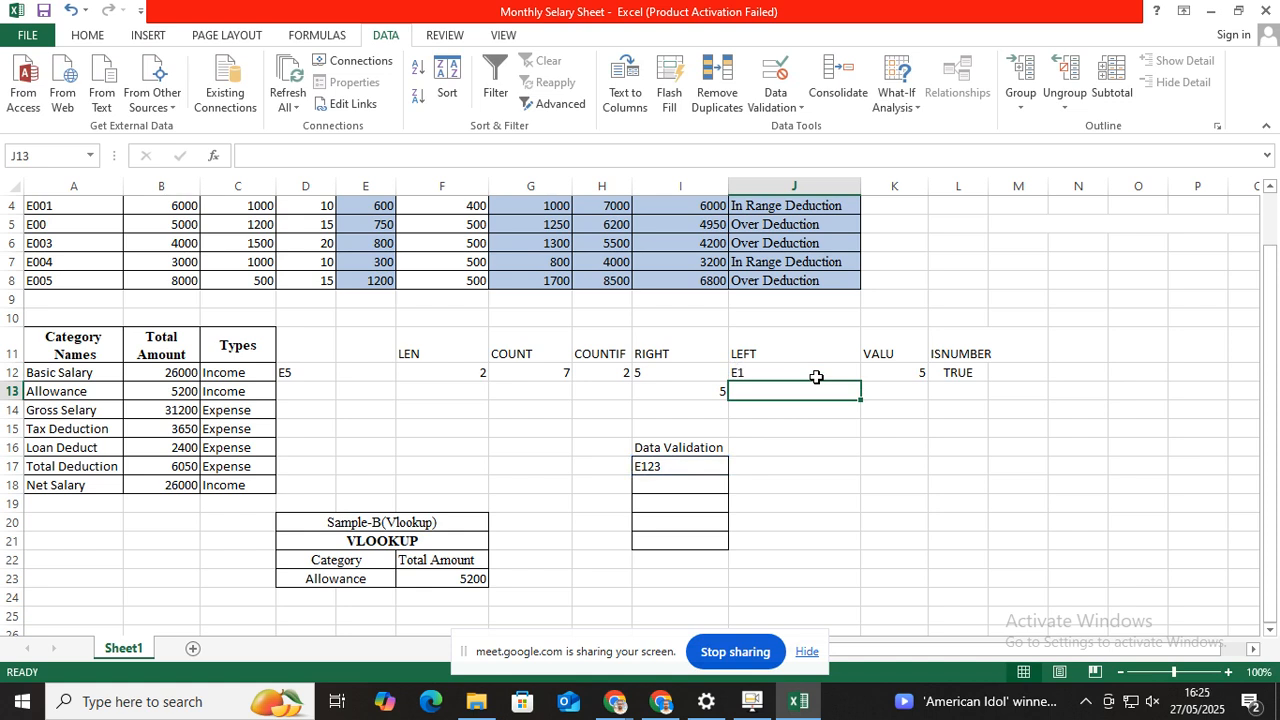
left_click(808, 373)
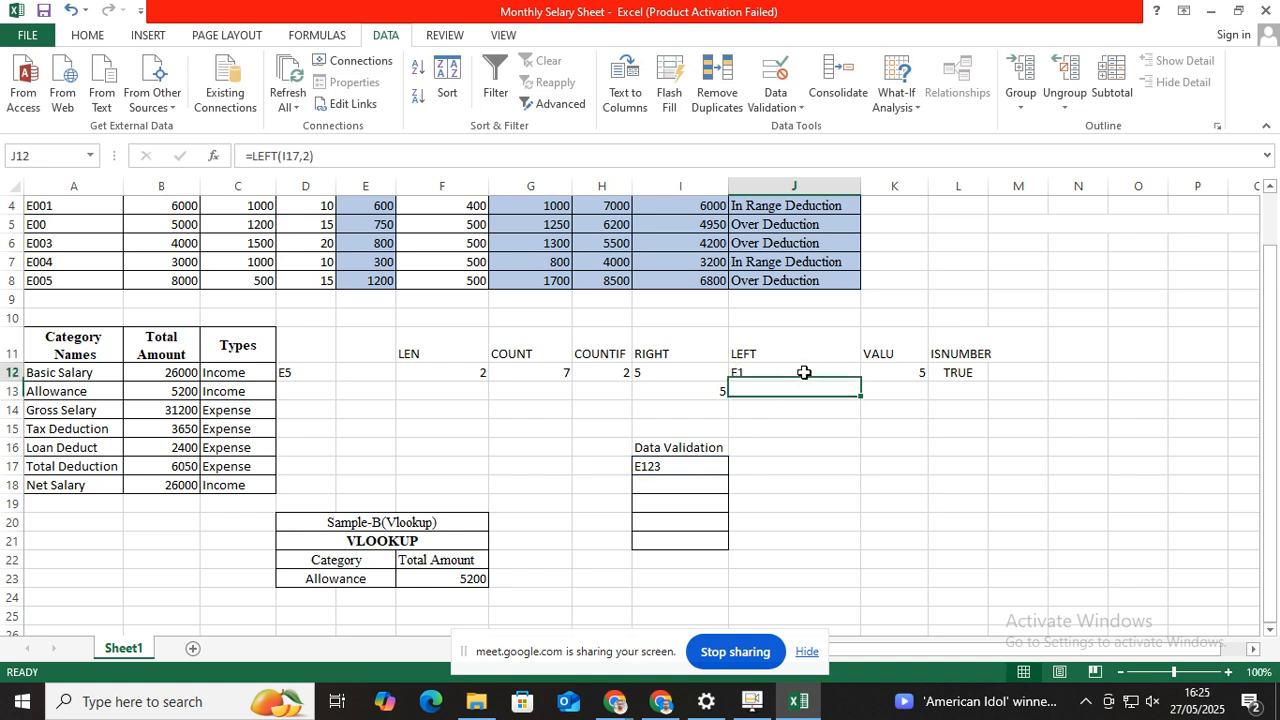
double_click(800, 373)
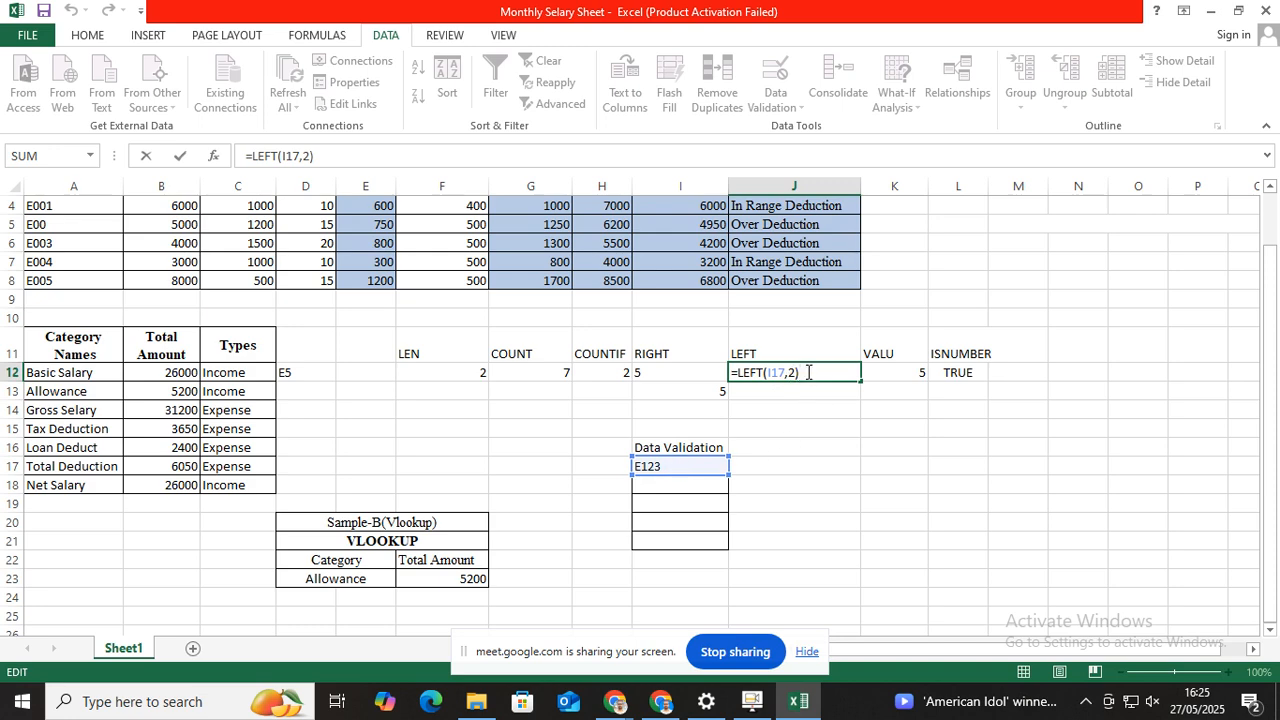
key("Return")
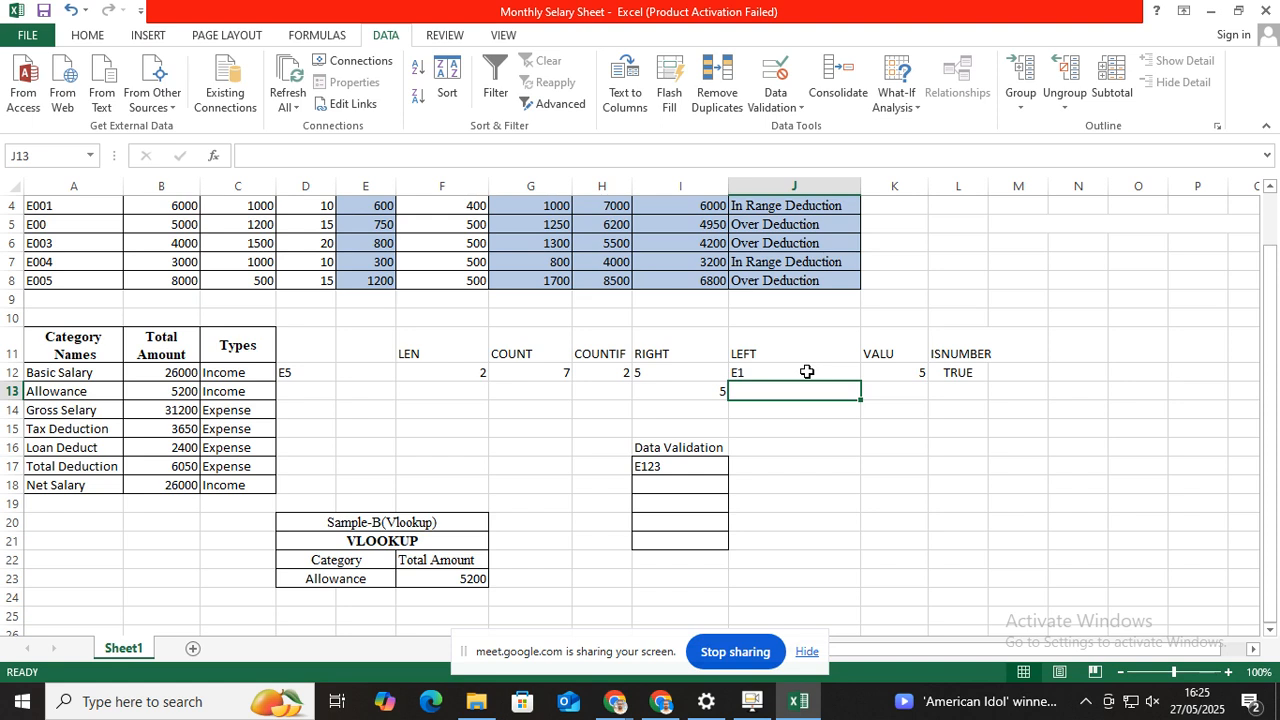
Open data validation for I17 and set the allowed criteria to Custom, ready for a formula
left_click(688, 467)
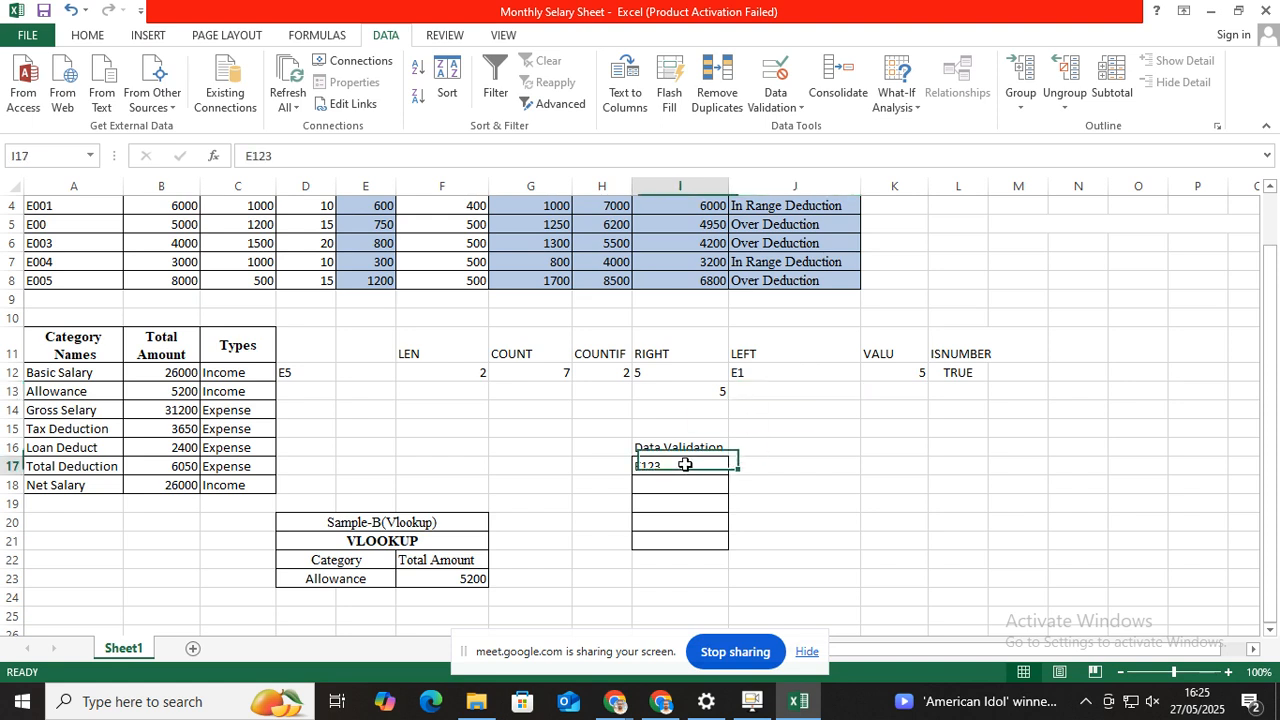
left_click(775, 100)
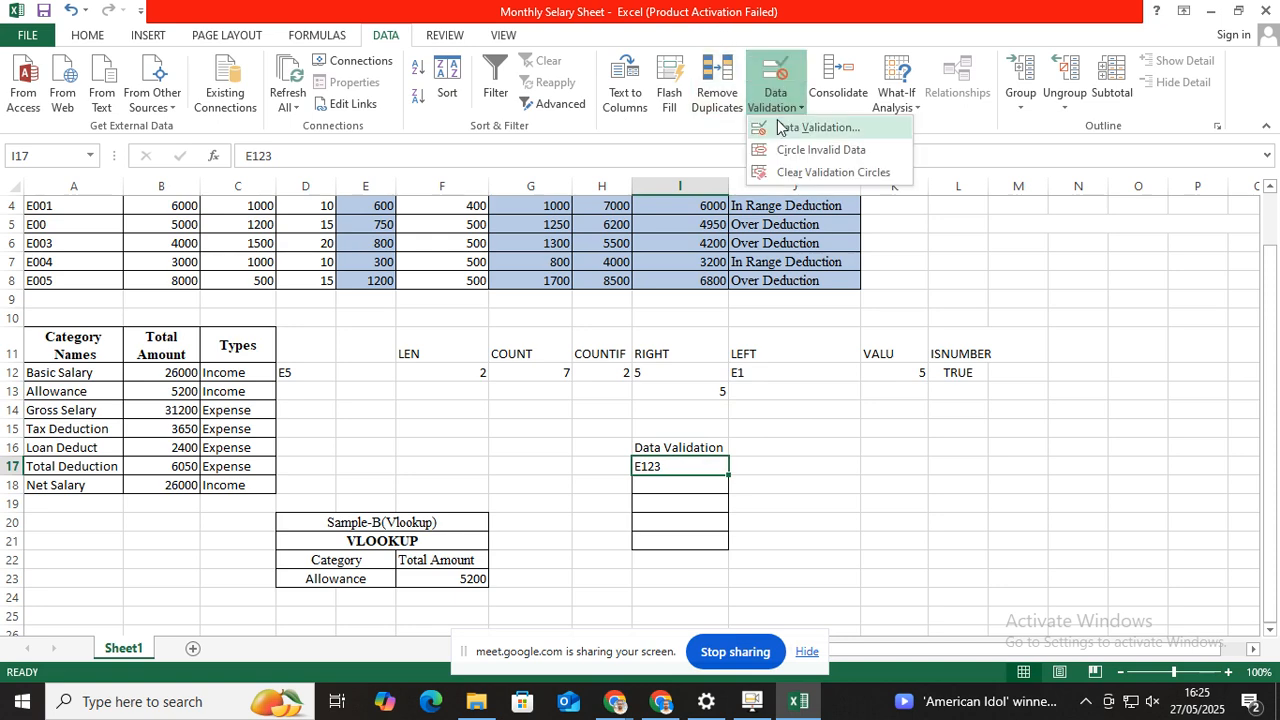
left_click(805, 123)
left_click(892, 257)
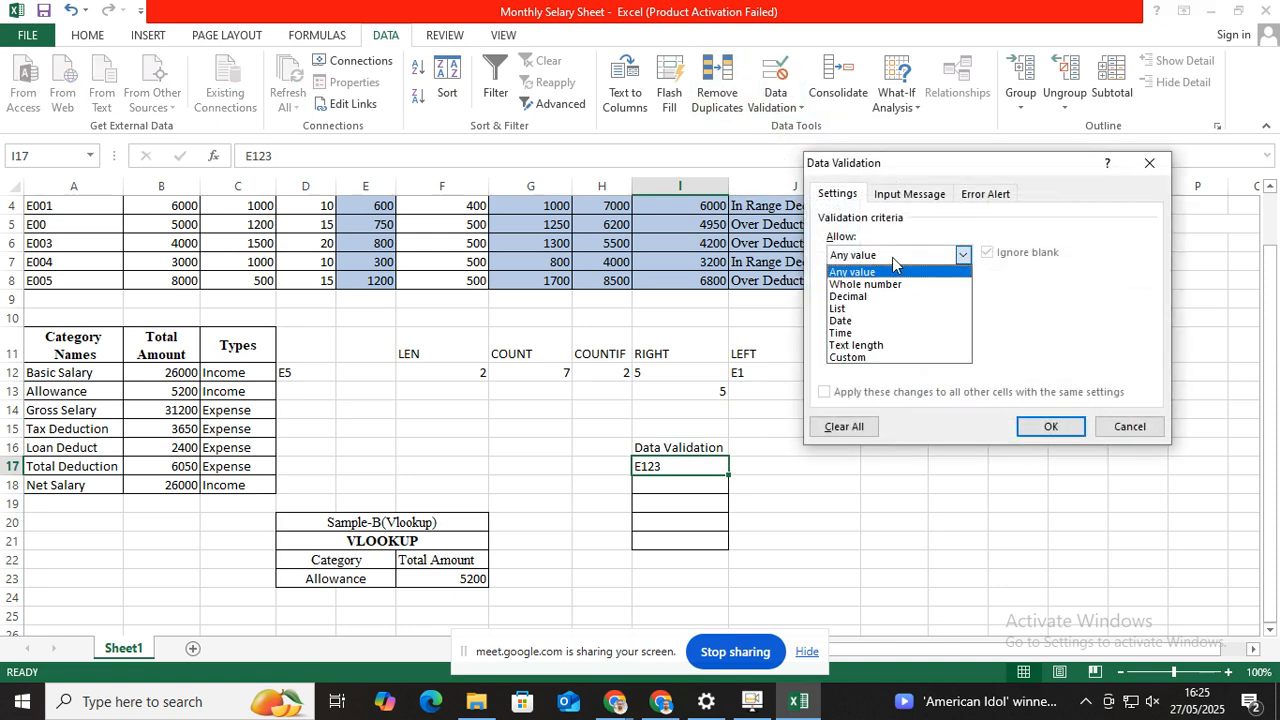
left_click(864, 362)
left_click(845, 331)
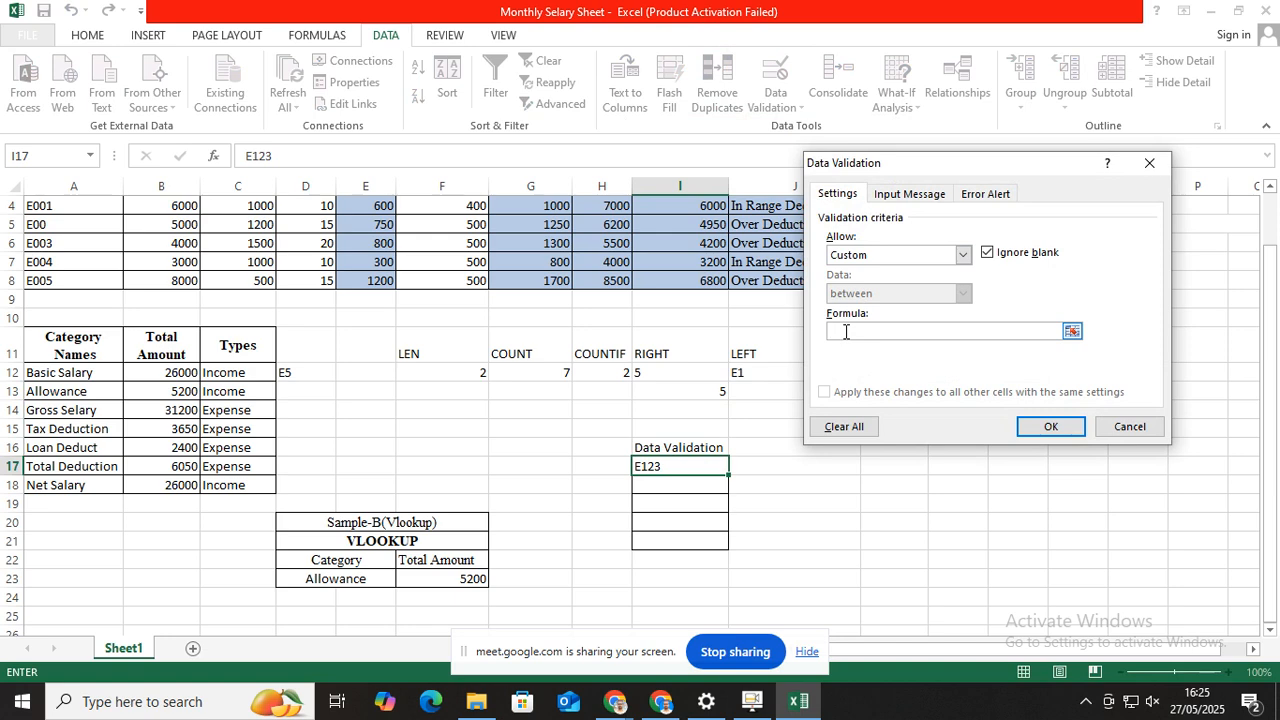
Start the validation formula with =AND(LEFT(I17,1)="E", so the ID must begin with E
type("=AND")
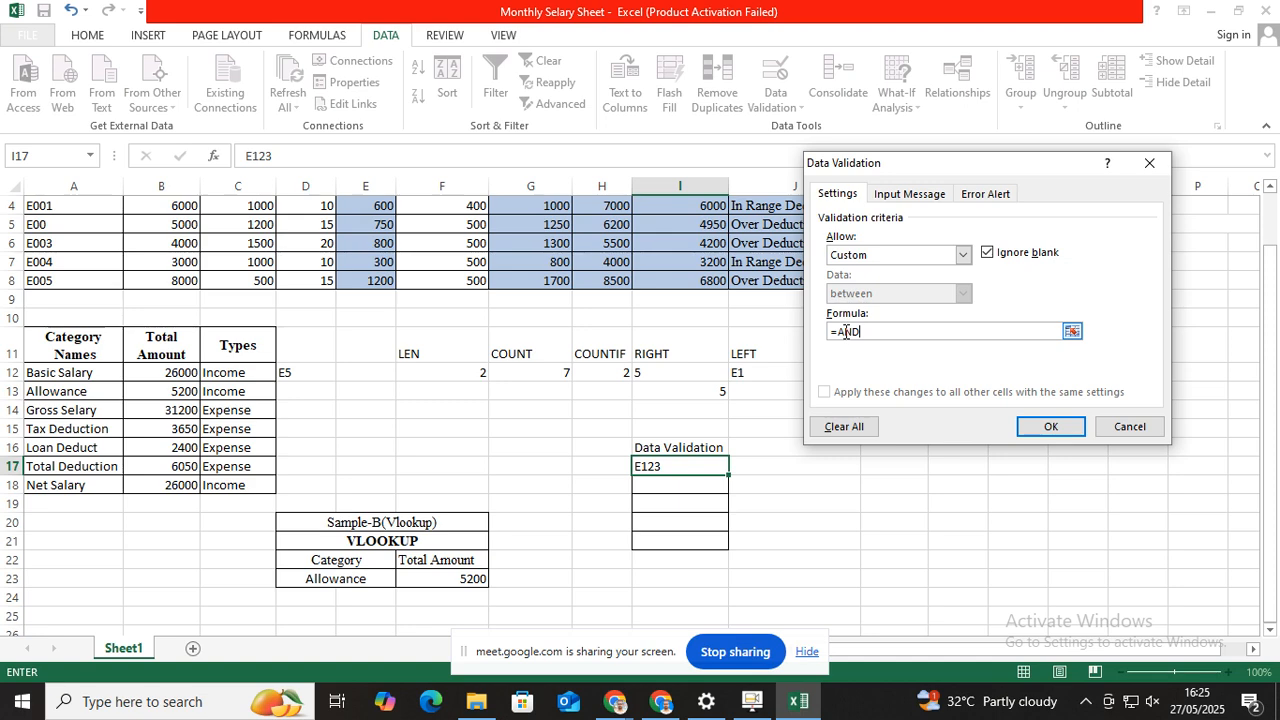
type("(LEFT(")
left_click(677, 470)
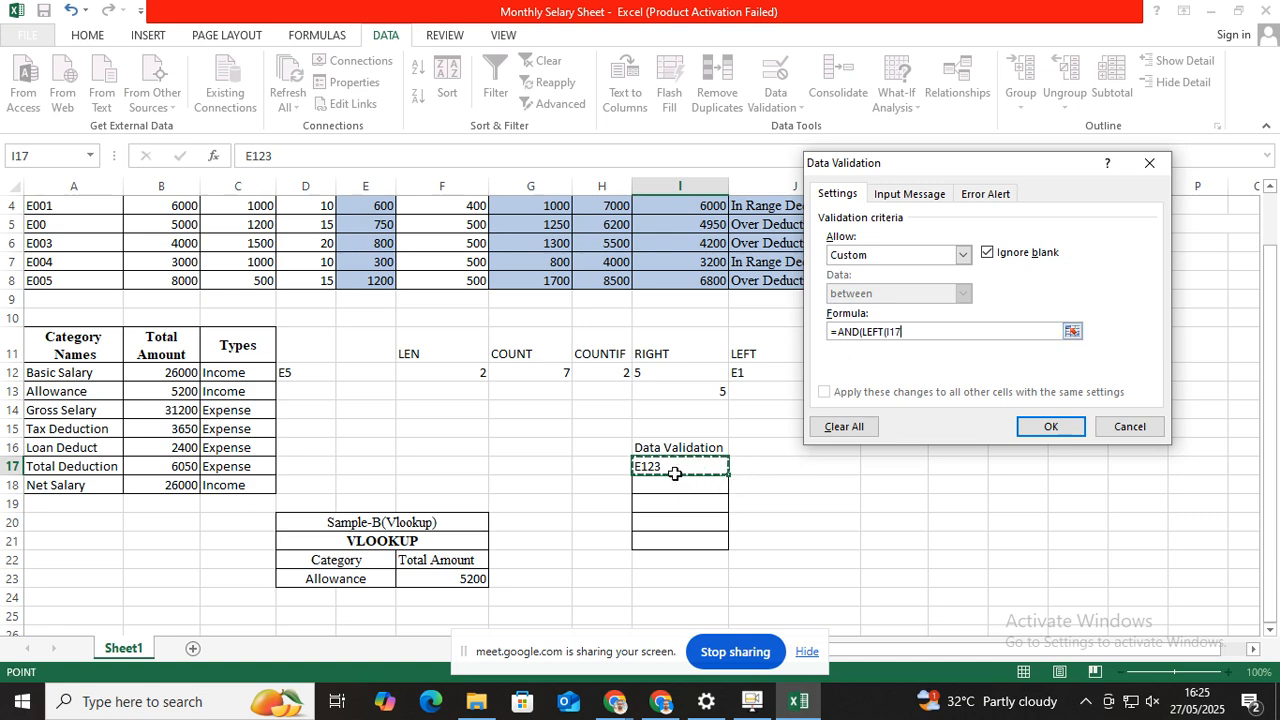
type(",")
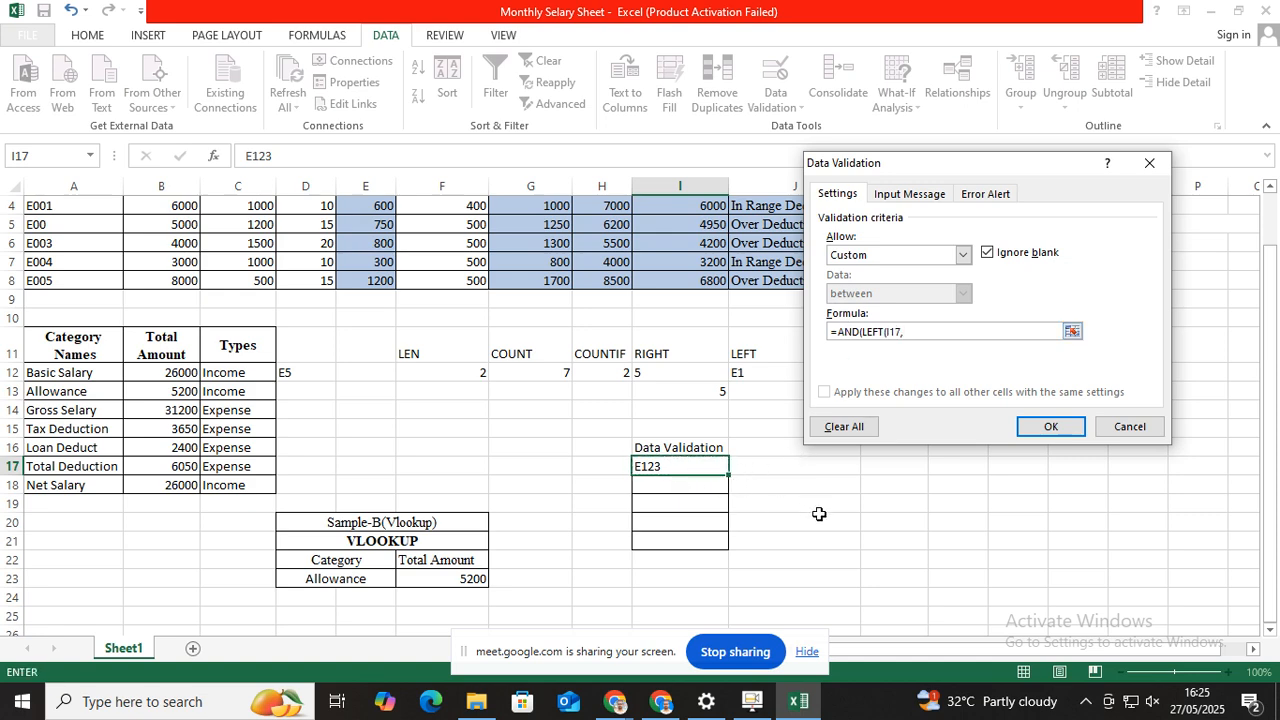
type("1)=\"E\",")
left_click_drag(862, 331, 908, 331)
left_click(910, 331)
type(")")
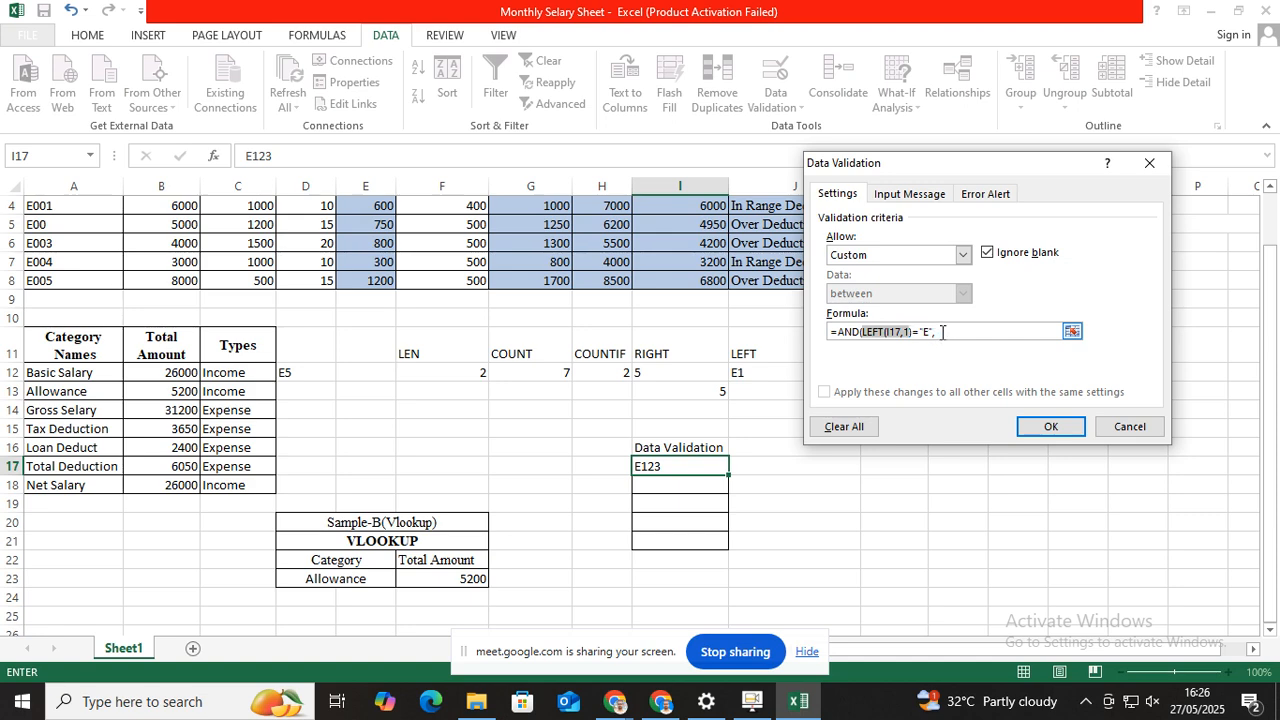
left_click(942, 332)
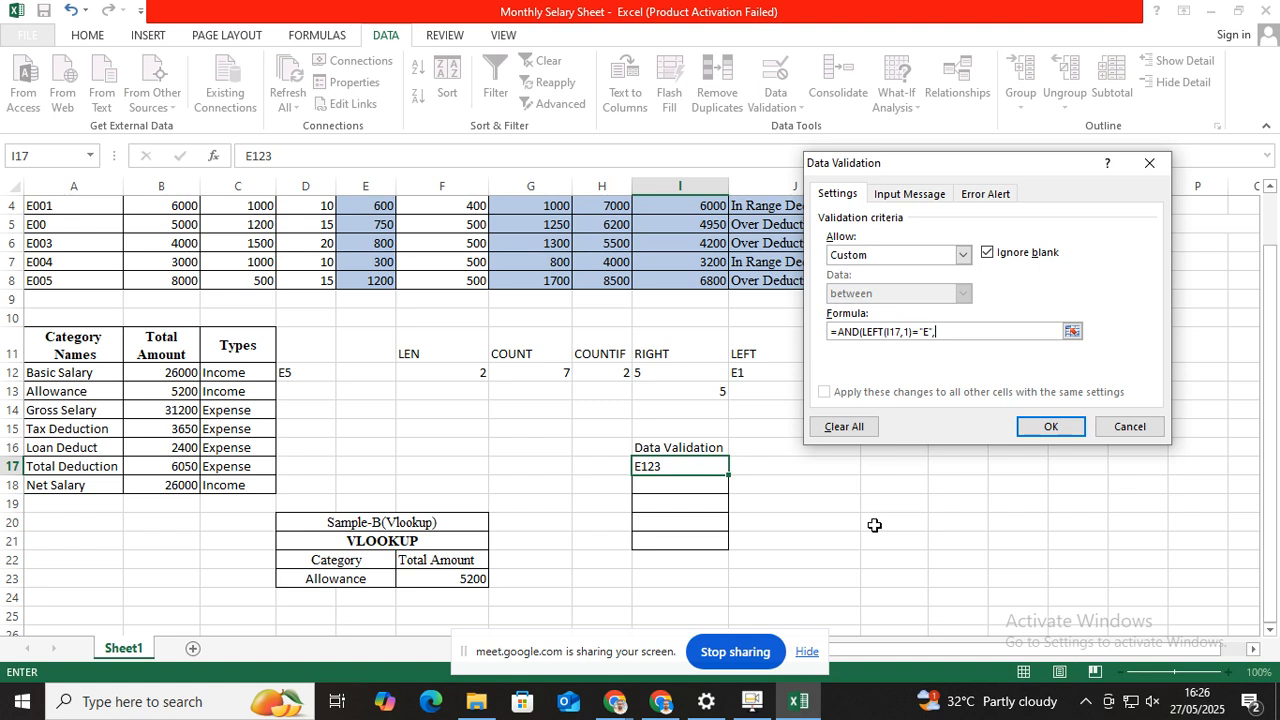
Add the condition LEN(I17)=4 to the validation formula so the ID must have four characters
type("LENT")
key("BackSpace")
type("(")
left_click(684, 468)
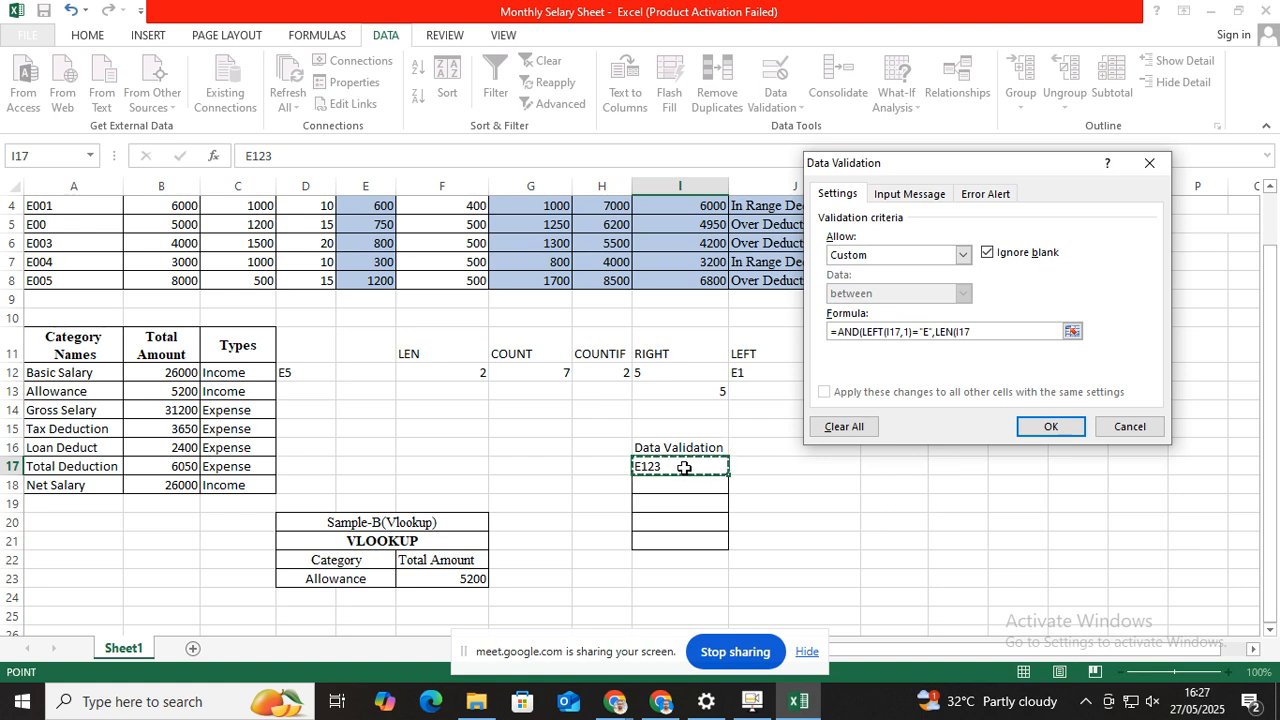
type(")")
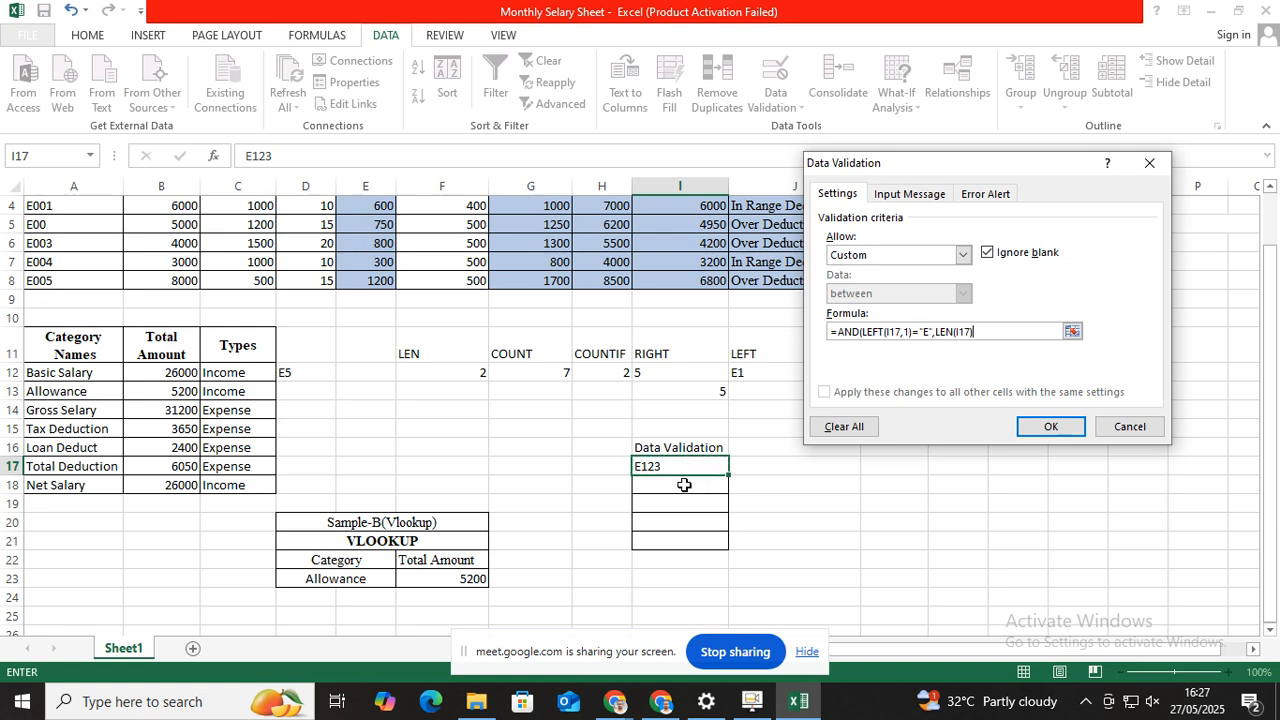
type("=4,")
Add the condition COUNTIF(I17:I21,I17)=1 to the validation formula to block duplicate IDs
type("COUNTIF(")
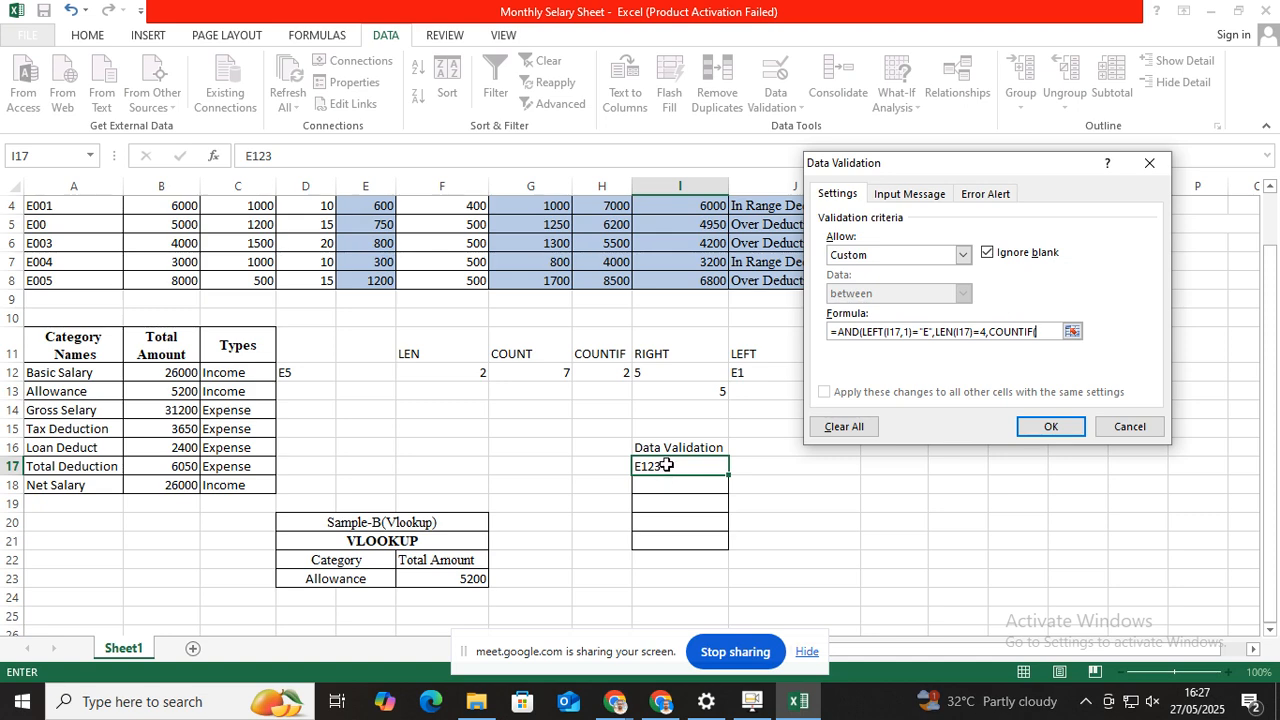
left_click_drag(663, 466, 668, 540)
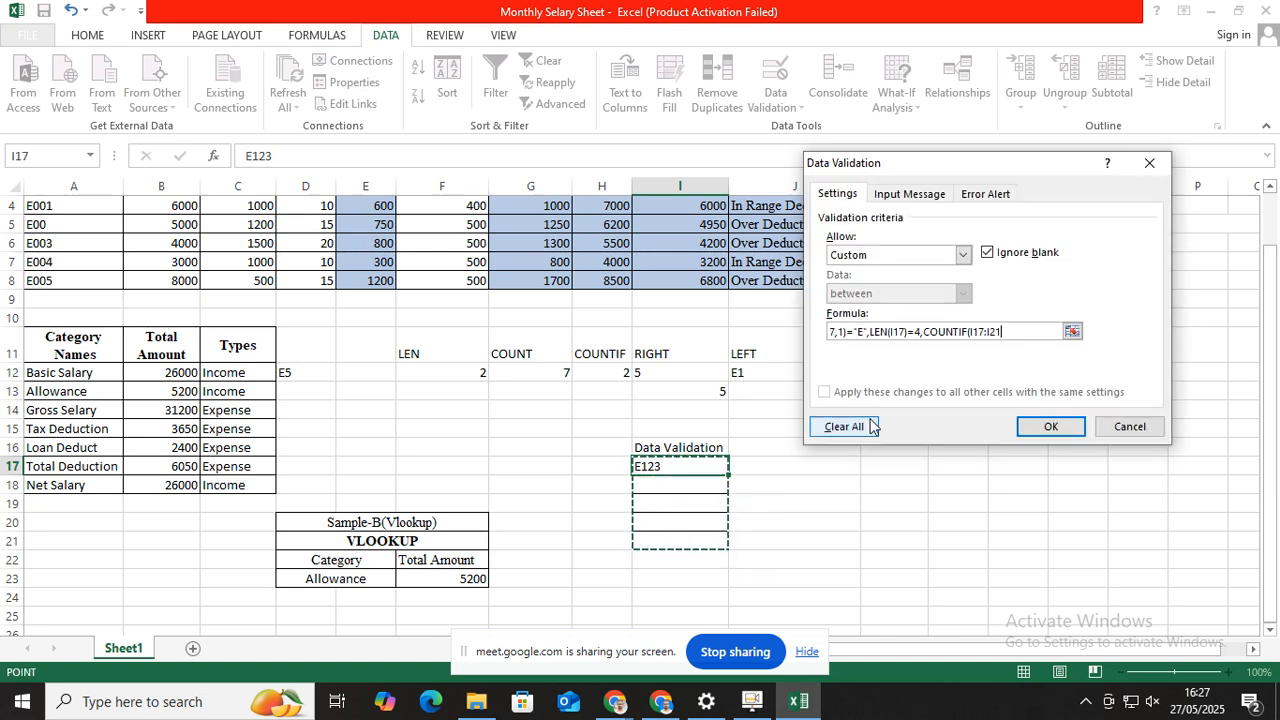
type(",")
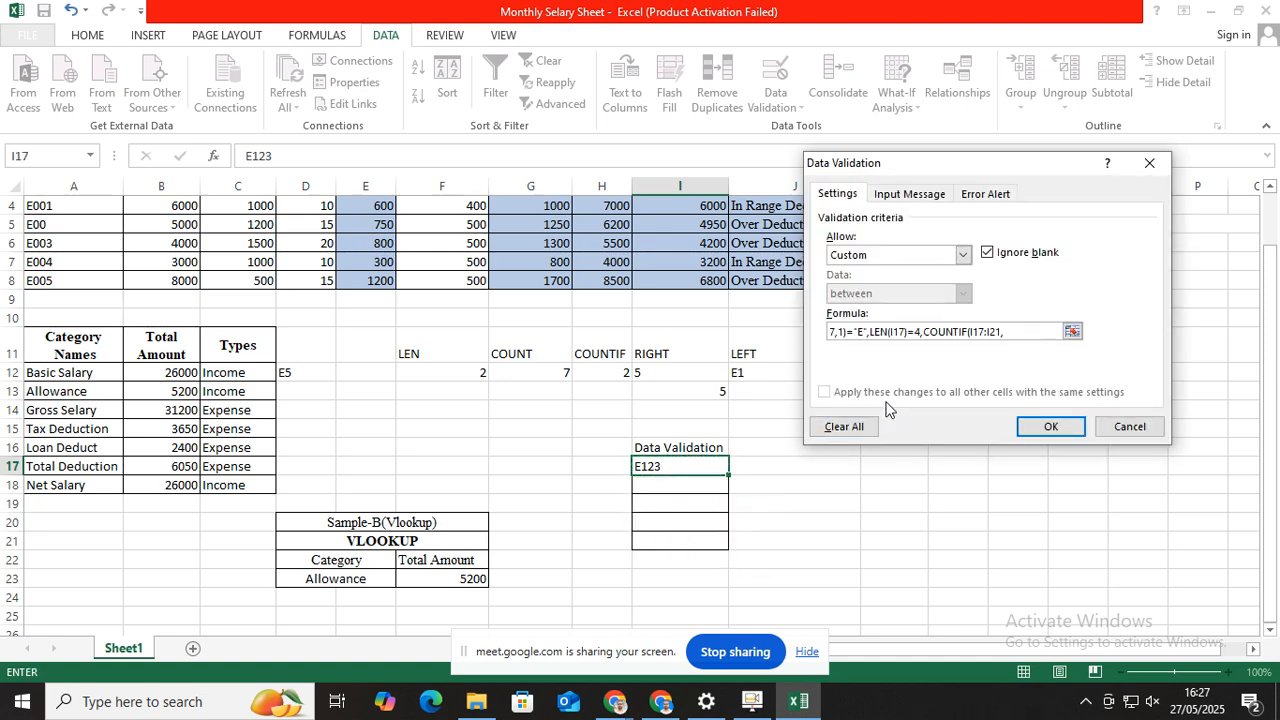
left_click(682, 467)
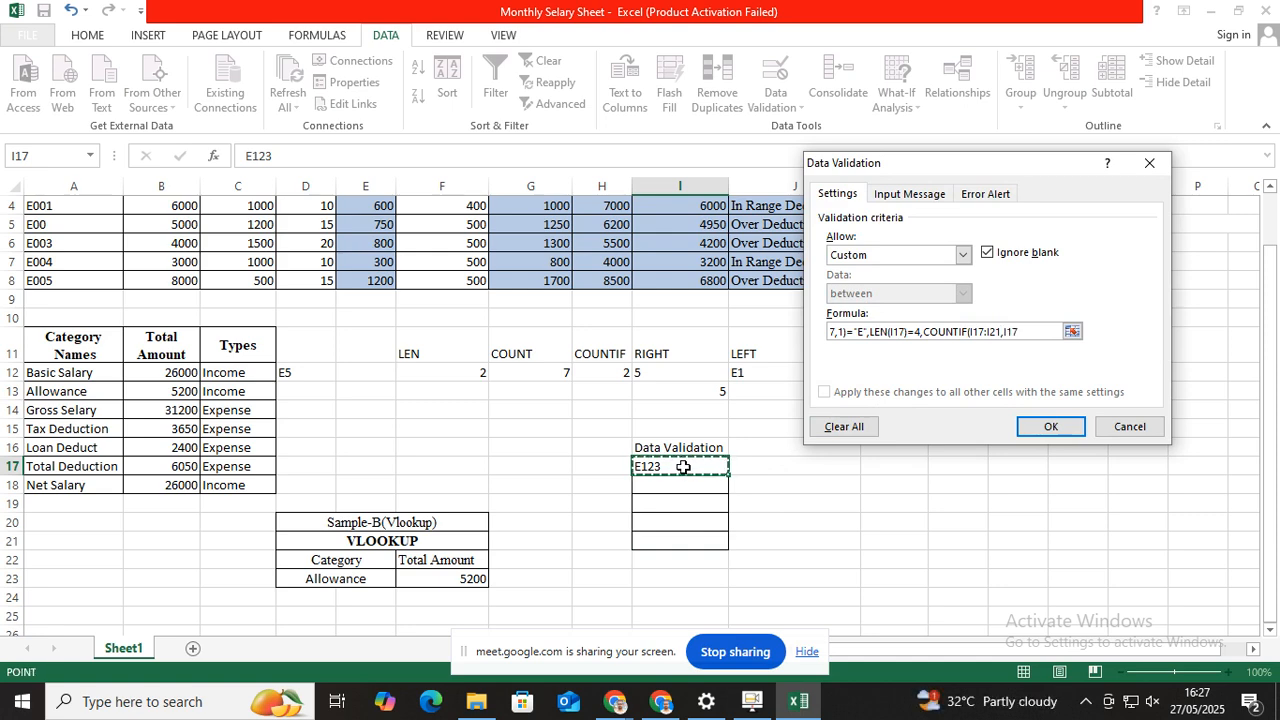
type(")=1")
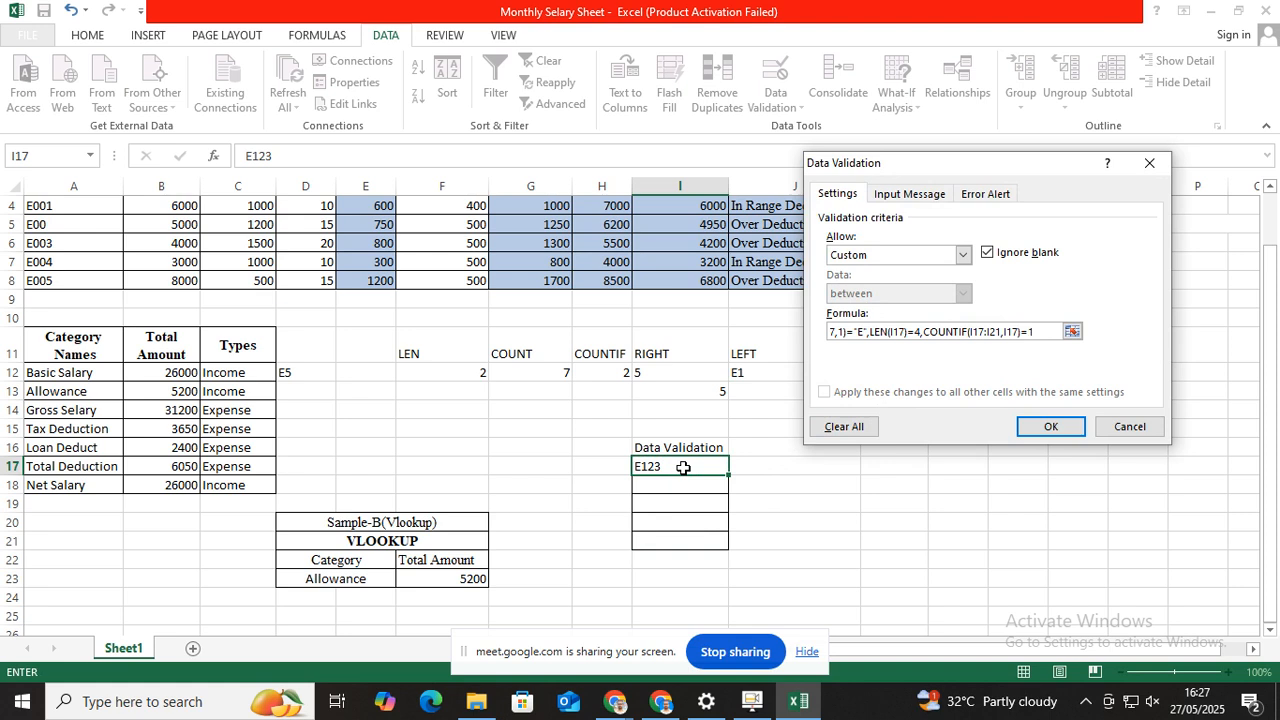
Add the condition ISNUMBER(VALUE(RIGHT(I17,3))) so the ID's last three characters must be numeric, and apply the validation rule to I17
type(",")
type("ISNUMBER(")
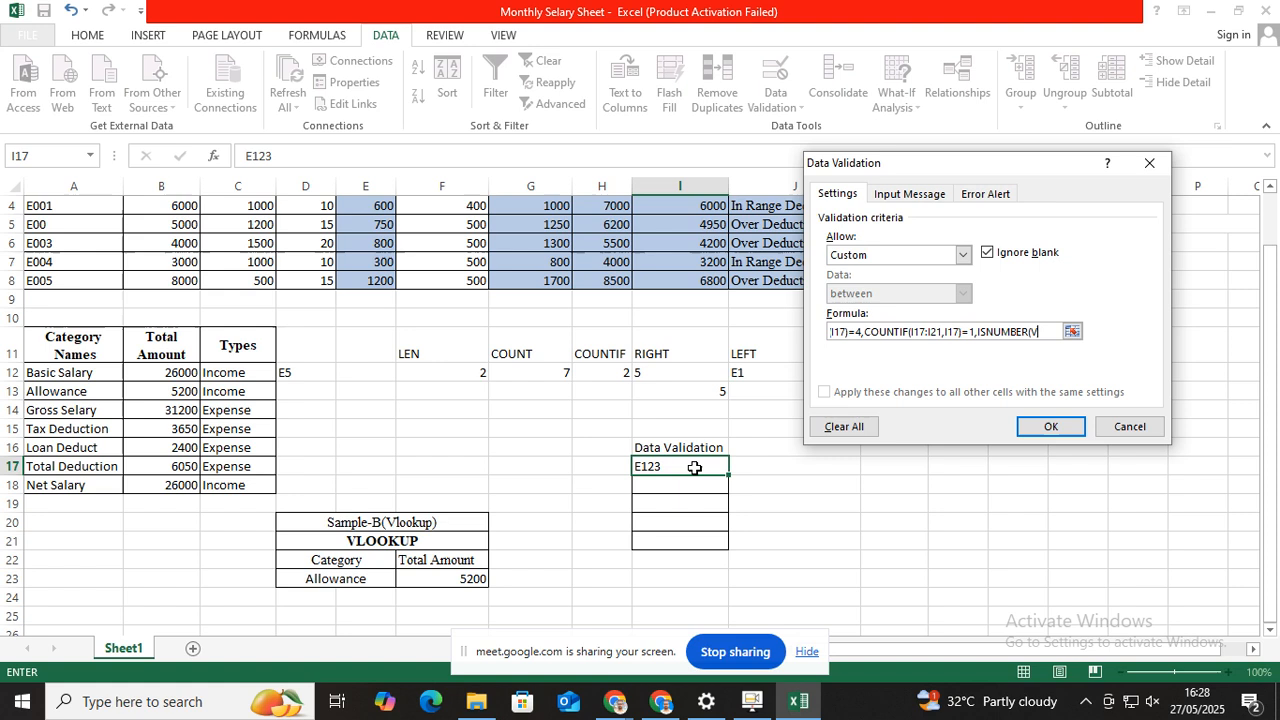
type("VALUE")
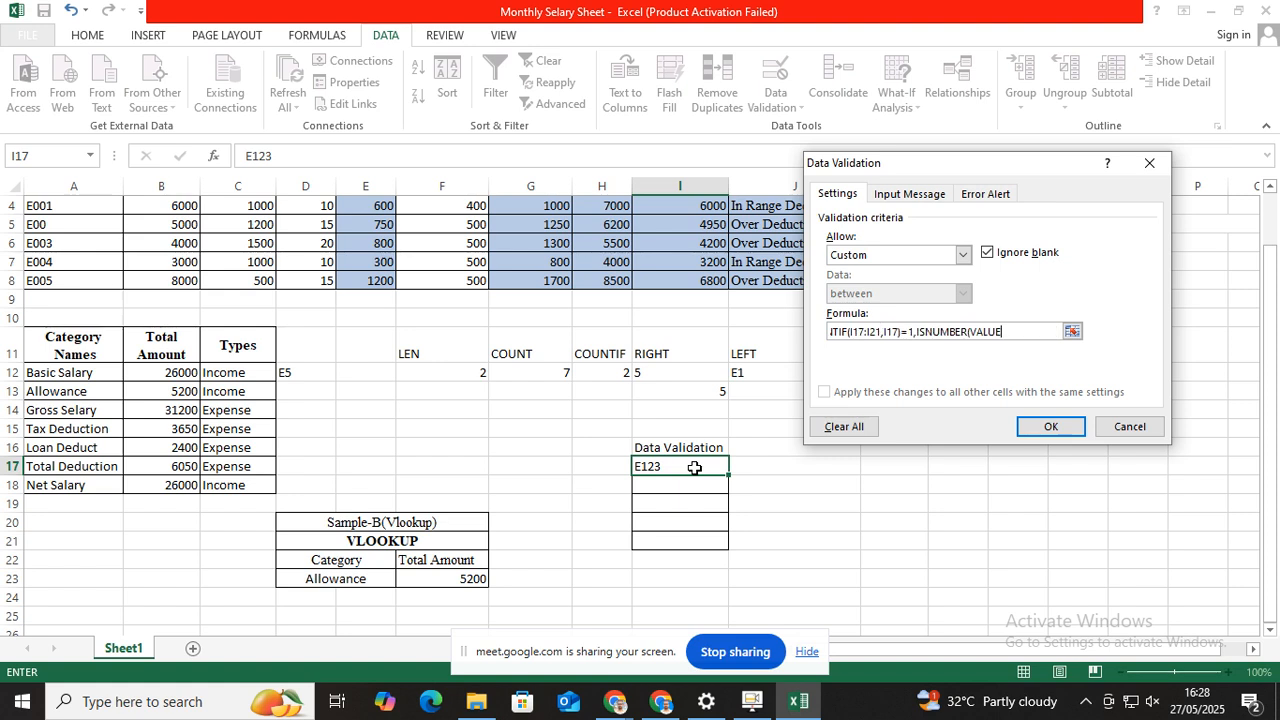
type("(RIGHT(")
left_click(680, 466)
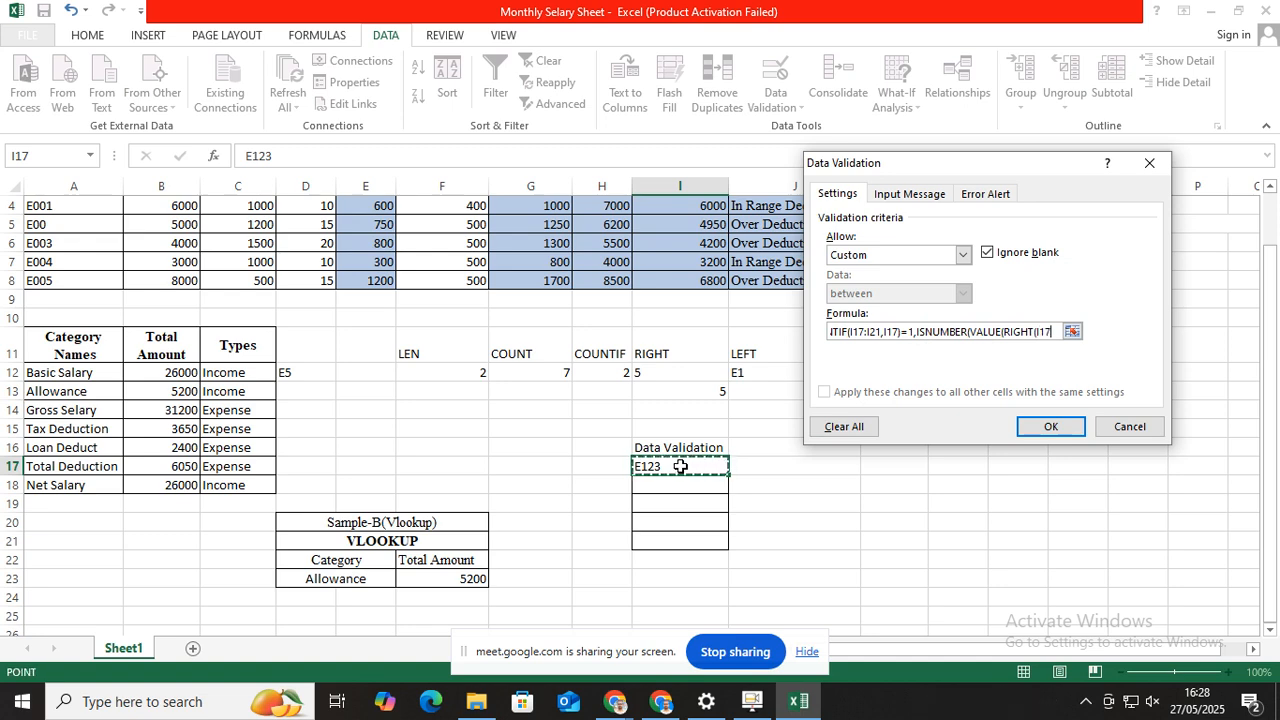
type(",3")
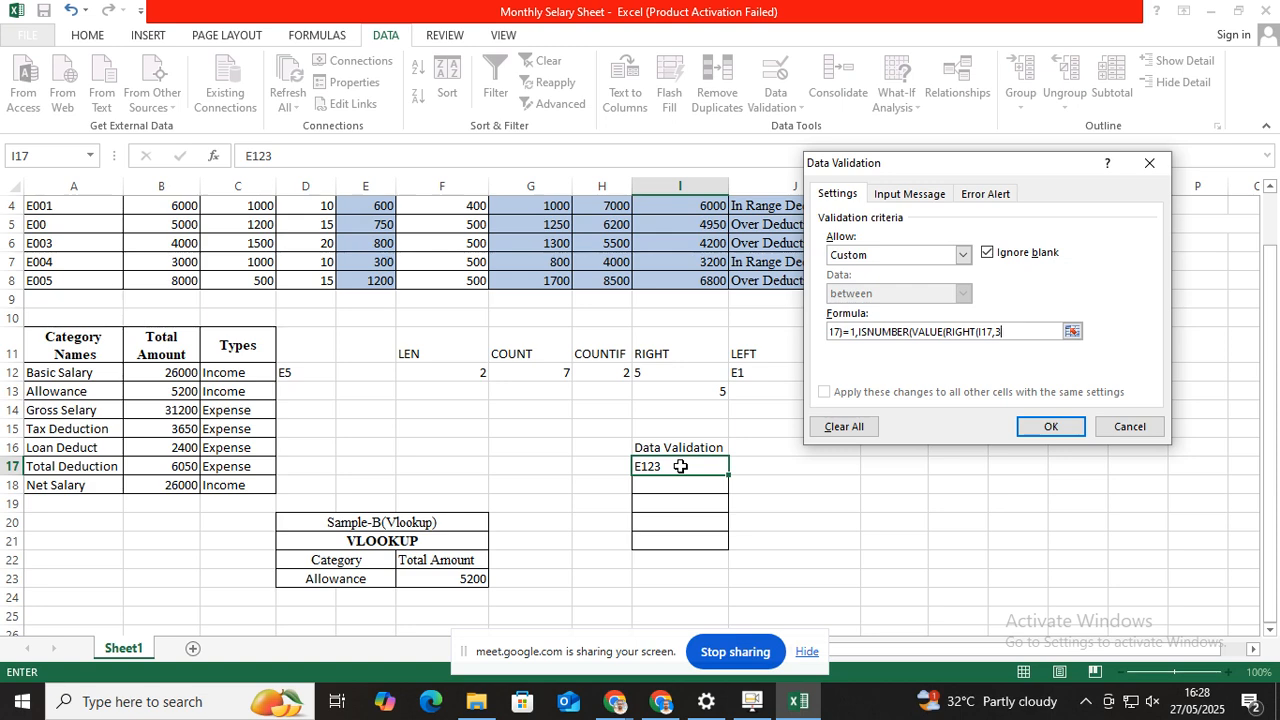
type(")")
type("))")
left_click(1045, 427)
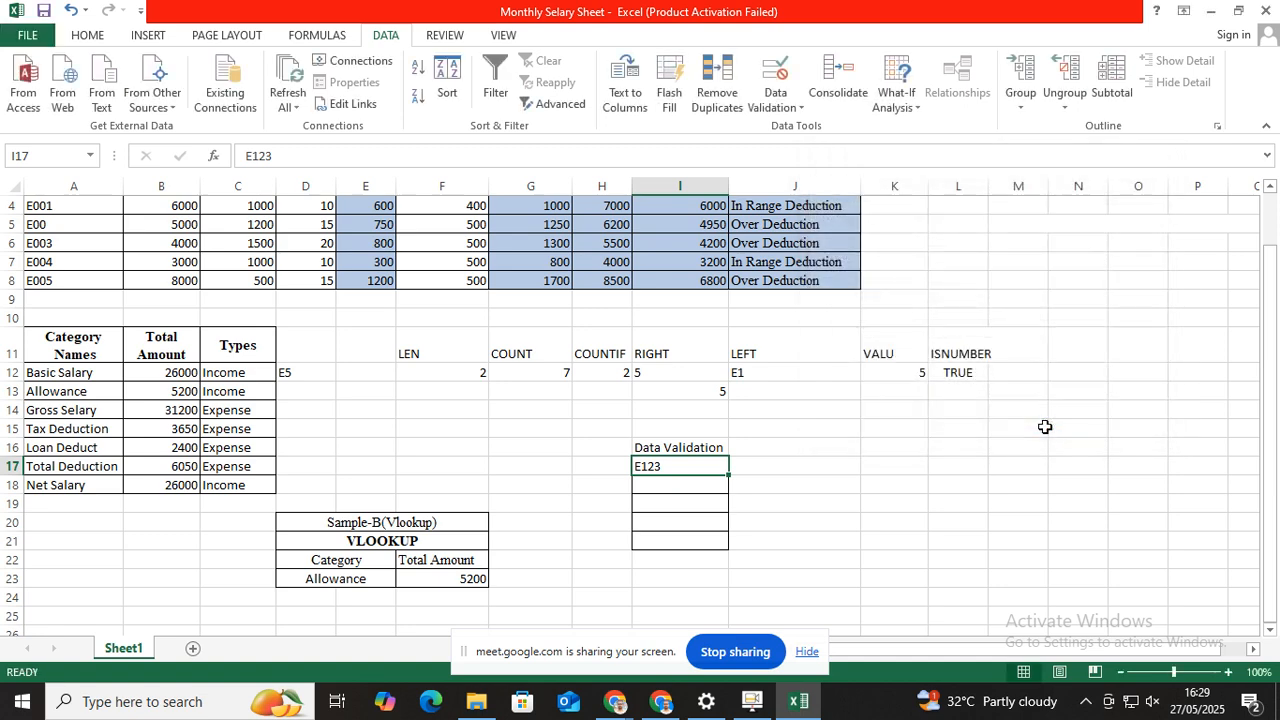
Test the first-letter rule by trying to change the ID in I17 to g123, and discard the entry
left_click(795, 485)
left_click(895, 503)
double_click(647, 466)
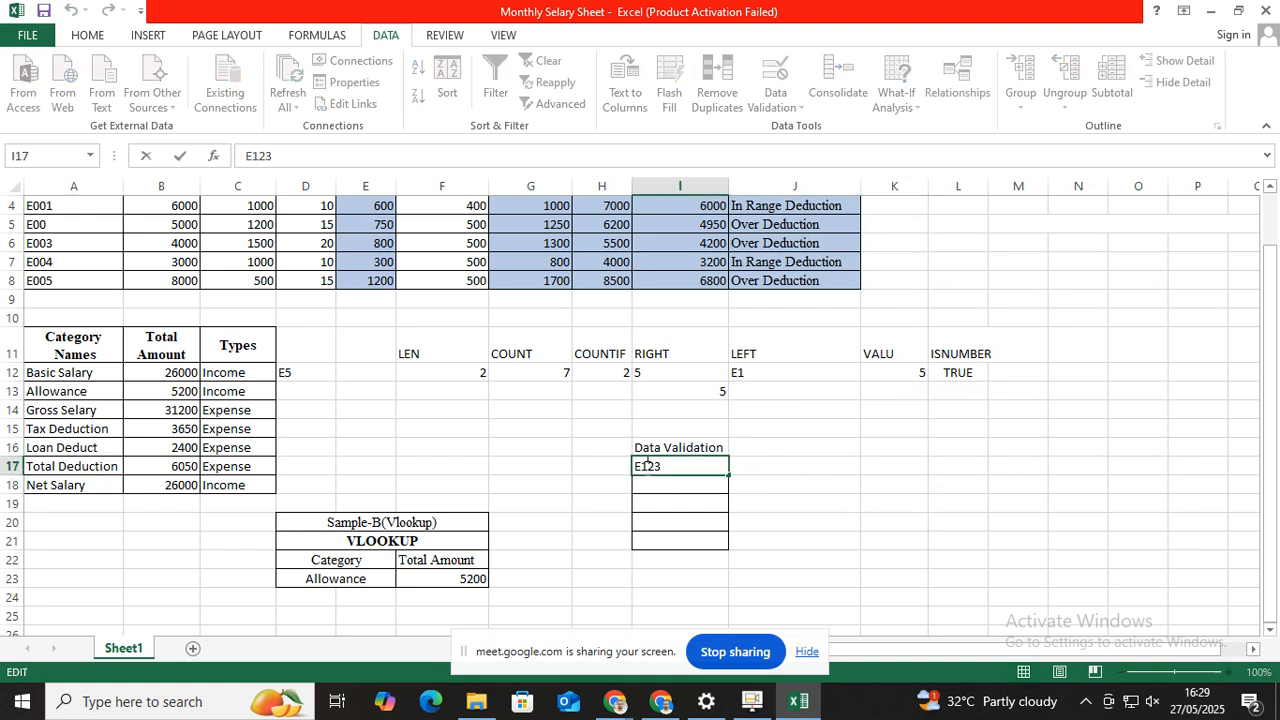
key("BackSpace")
type("g")
key("Return")
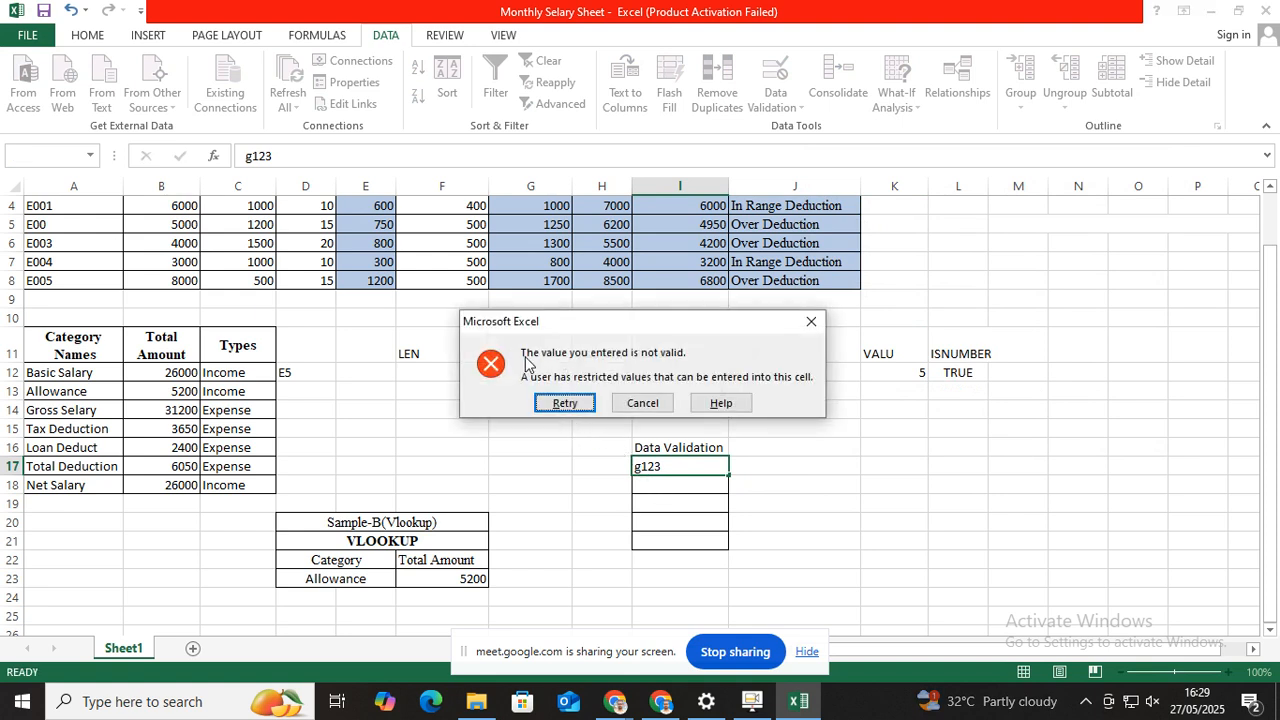
left_click(565, 403)
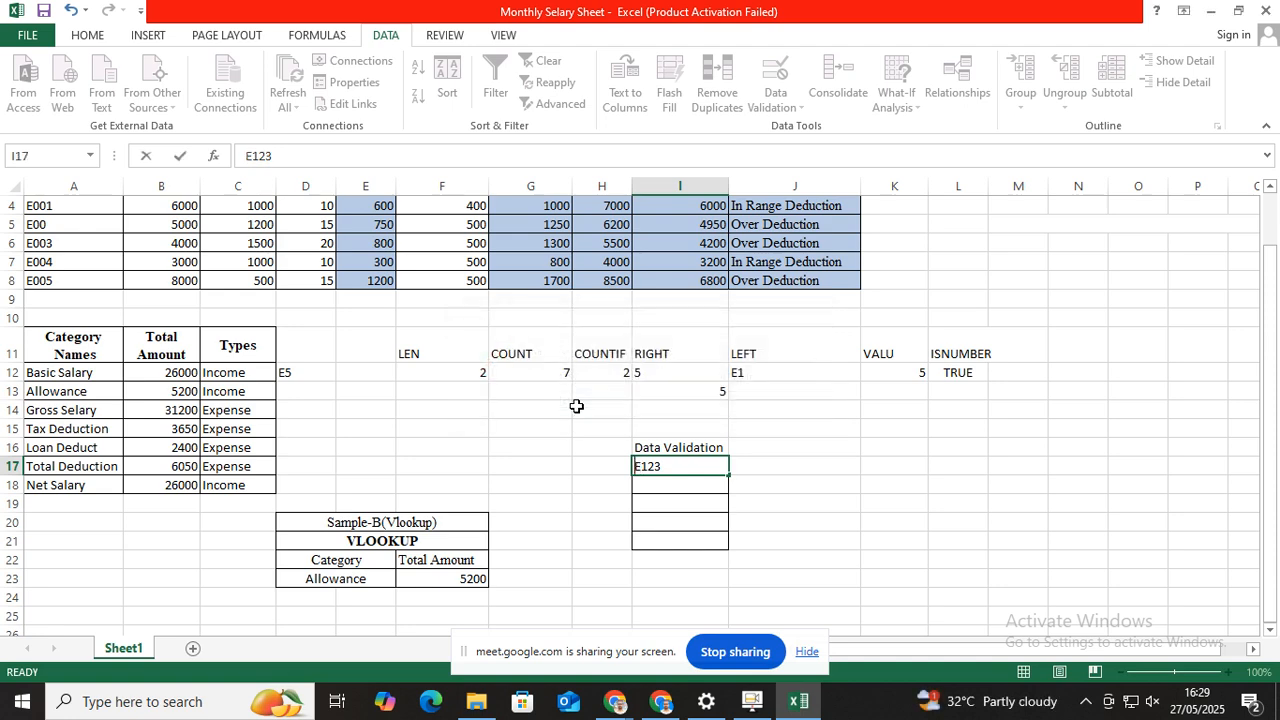
left_click(670, 467)
left_click(792, 487)
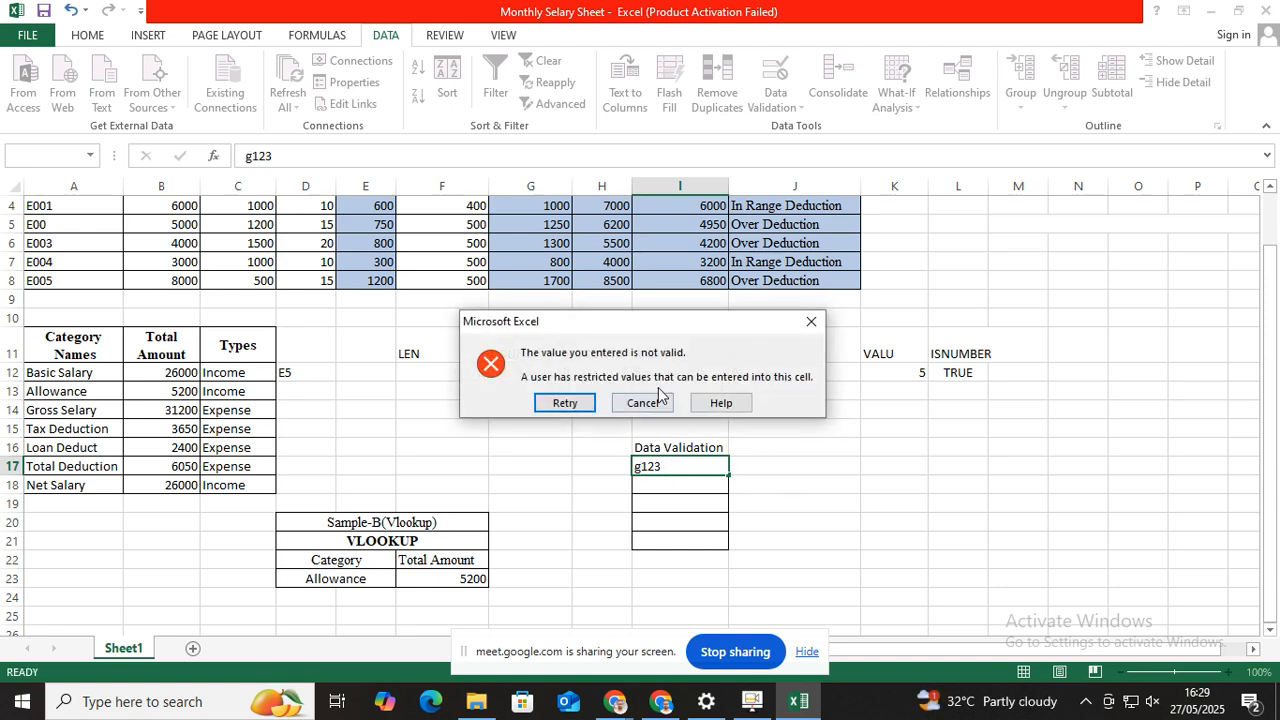
left_click(810, 321)
Test the length rule by trying to change the ID in I17 to E1235
left_click(677, 479)
double_click(670, 467)
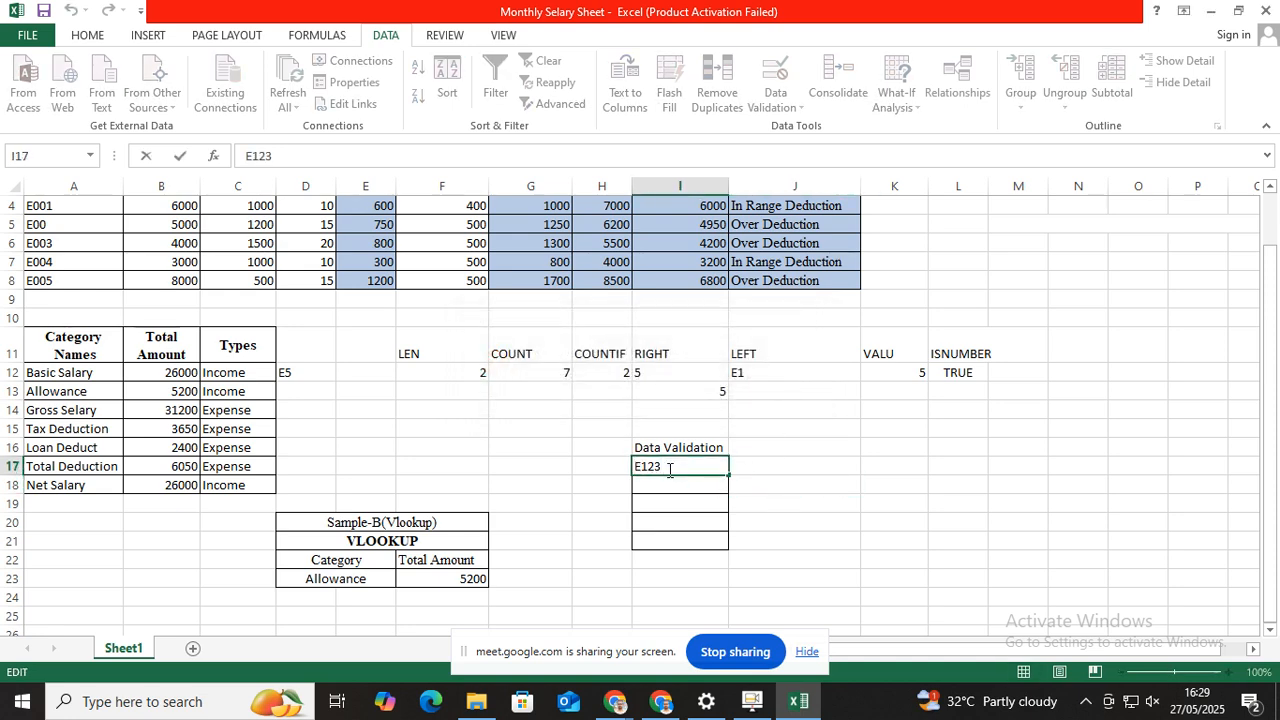
type("5")
left_click(669, 477)
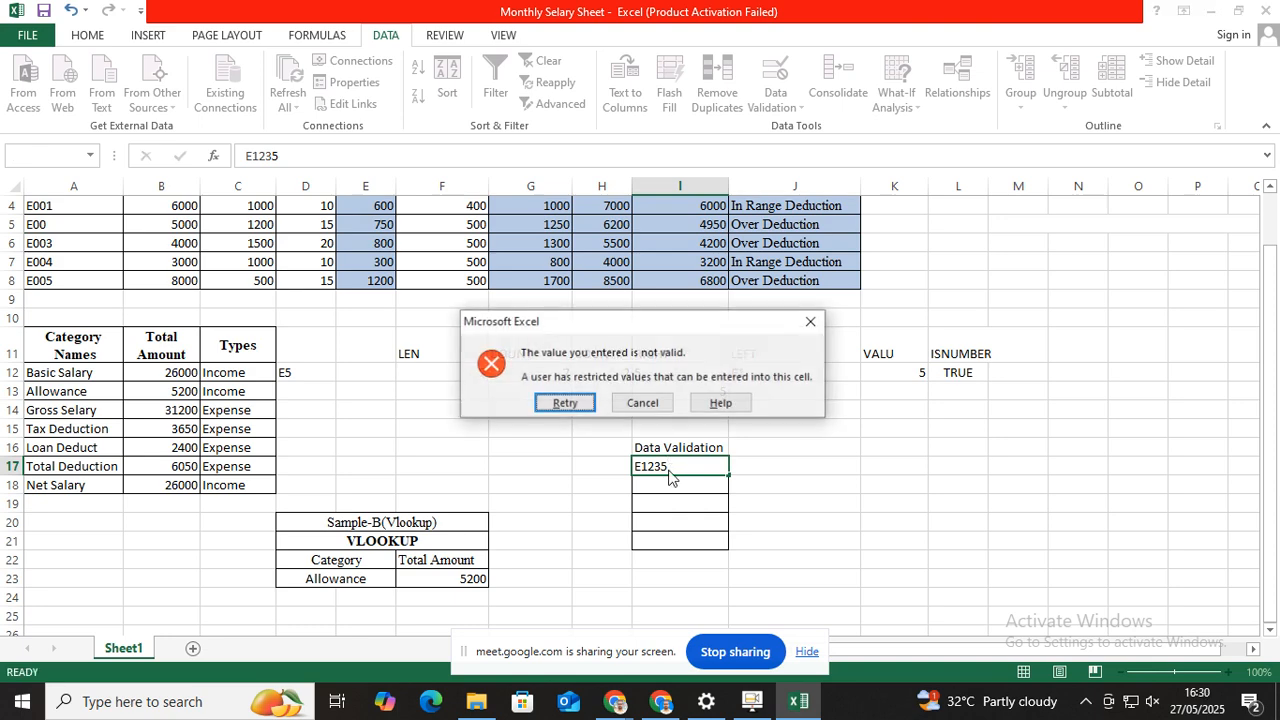
Test the validation rule on cell I17 by trying to change its employee code to F123
left_click(810, 321)
left_click(766, 484)
double_click(640, 468)
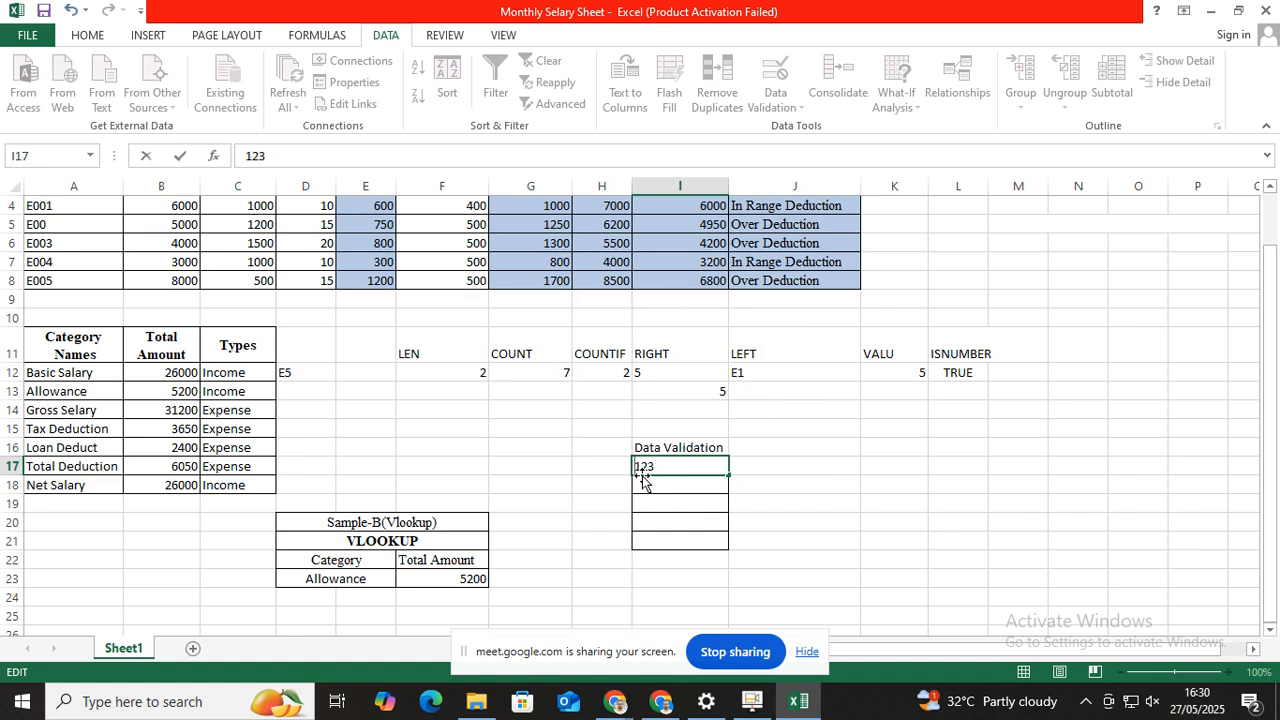
type("F")
key("Return")
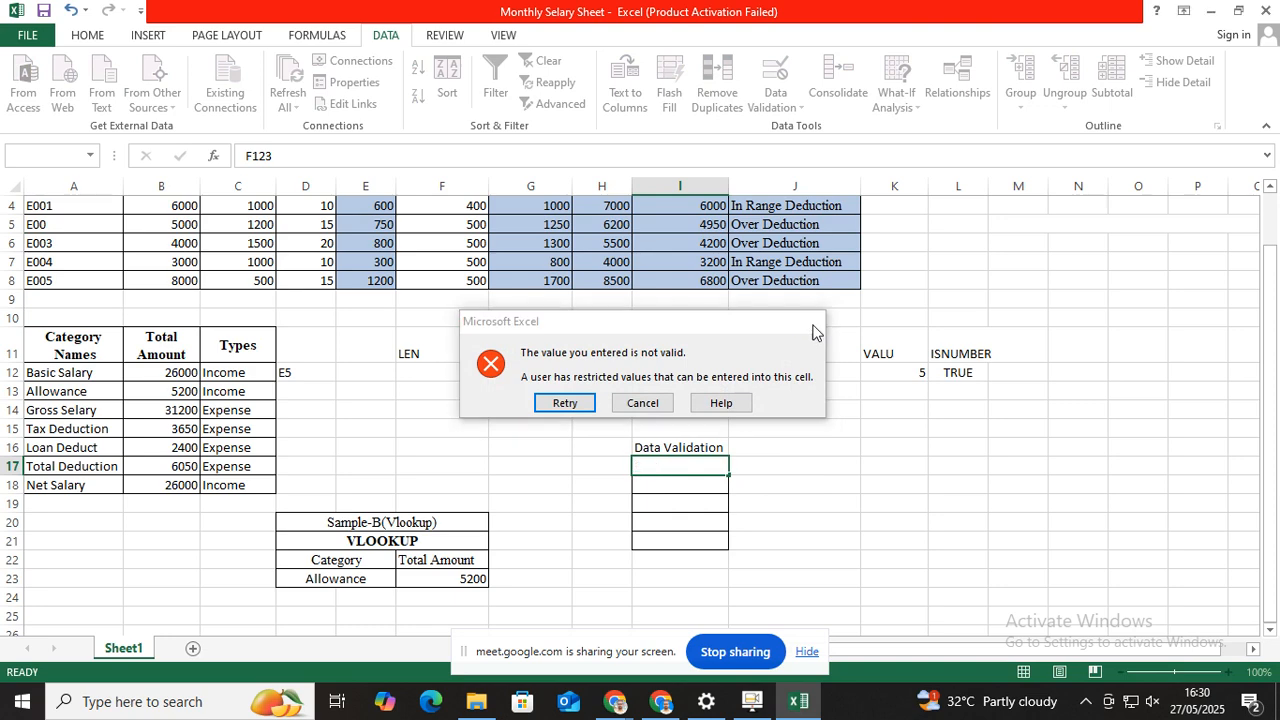
key("Escape")
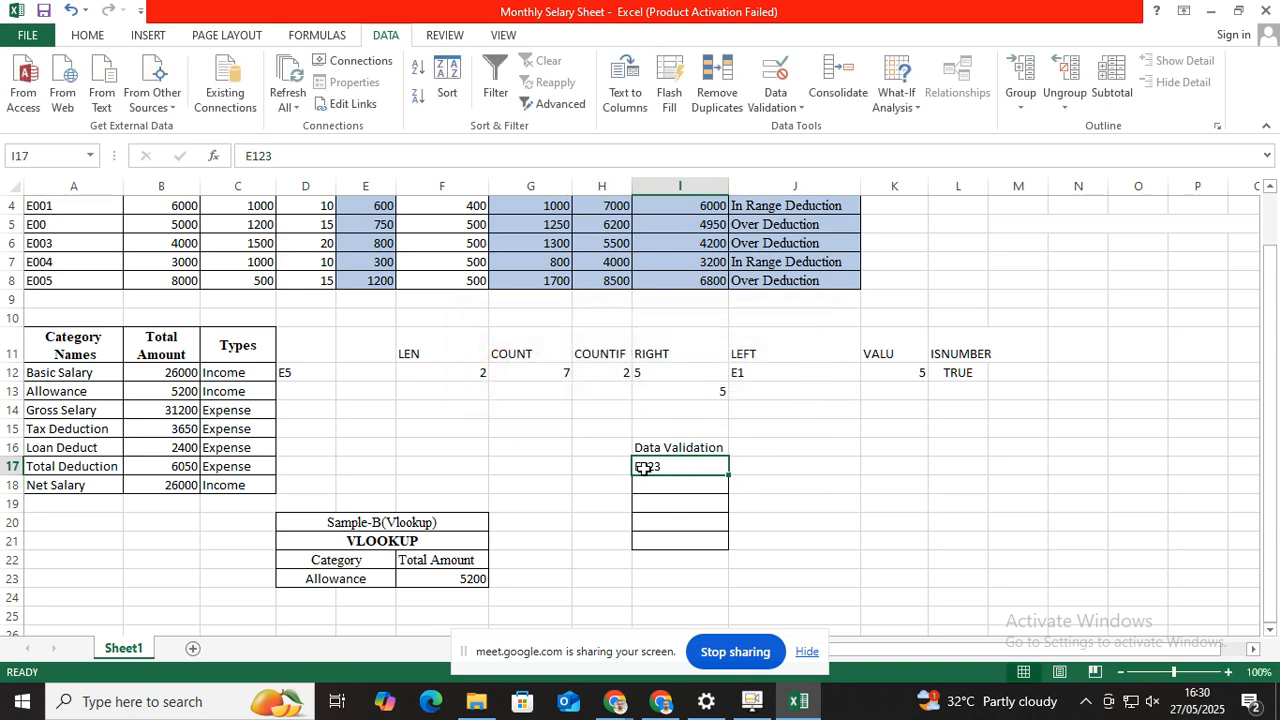
Open the data validation settings of cell I17 and examine the LEFT and LEN conditions in the custom formula
left_click(776, 105)
left_click(812, 128)
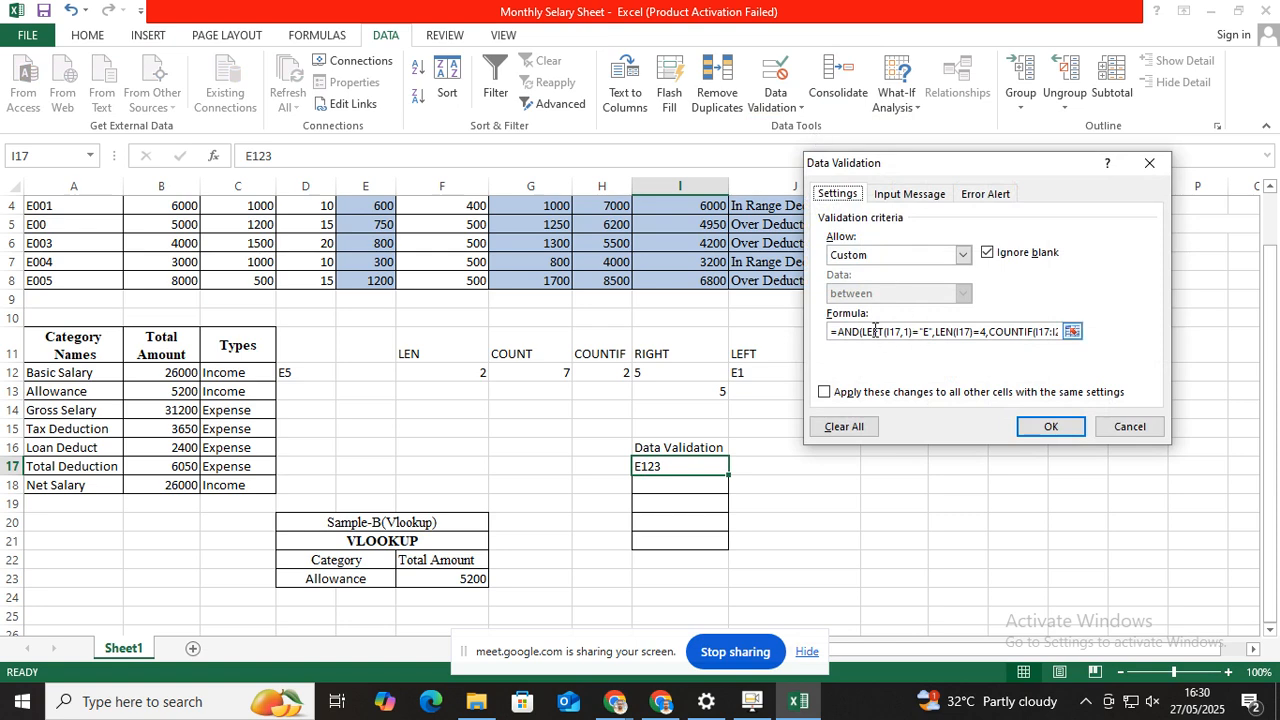
left_click_drag(862, 332, 881, 333)
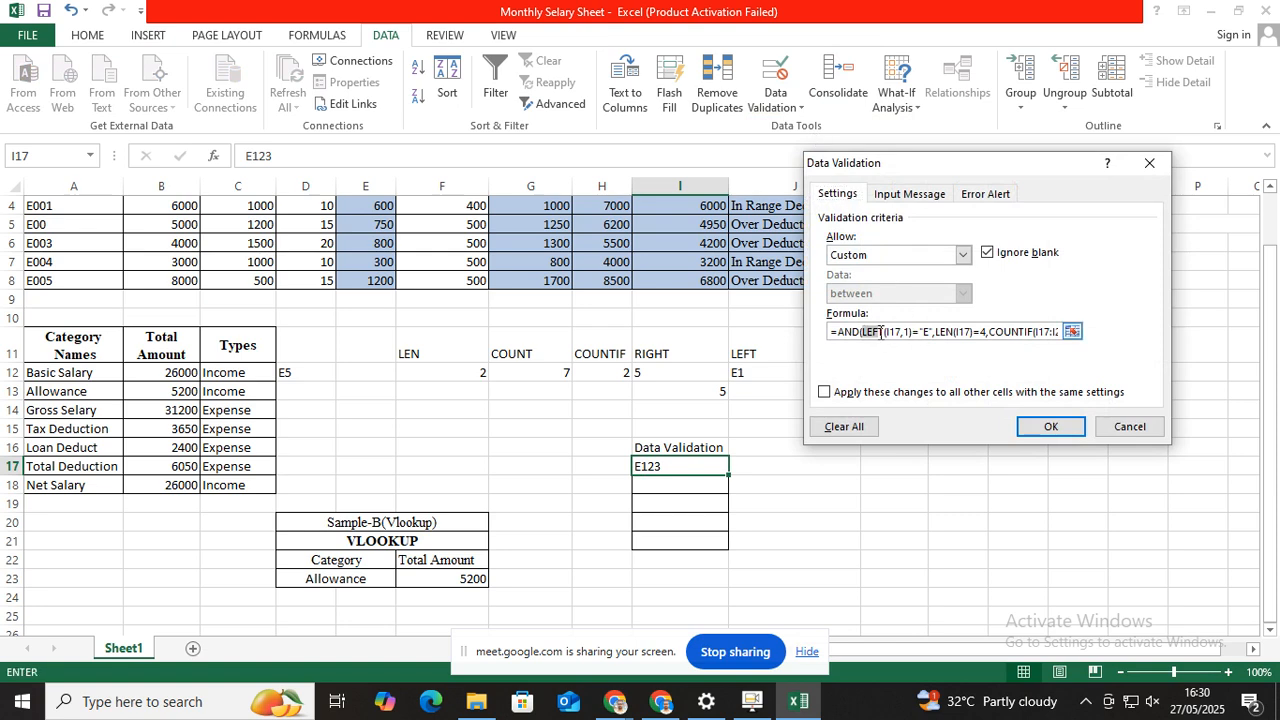
left_click(884, 332)
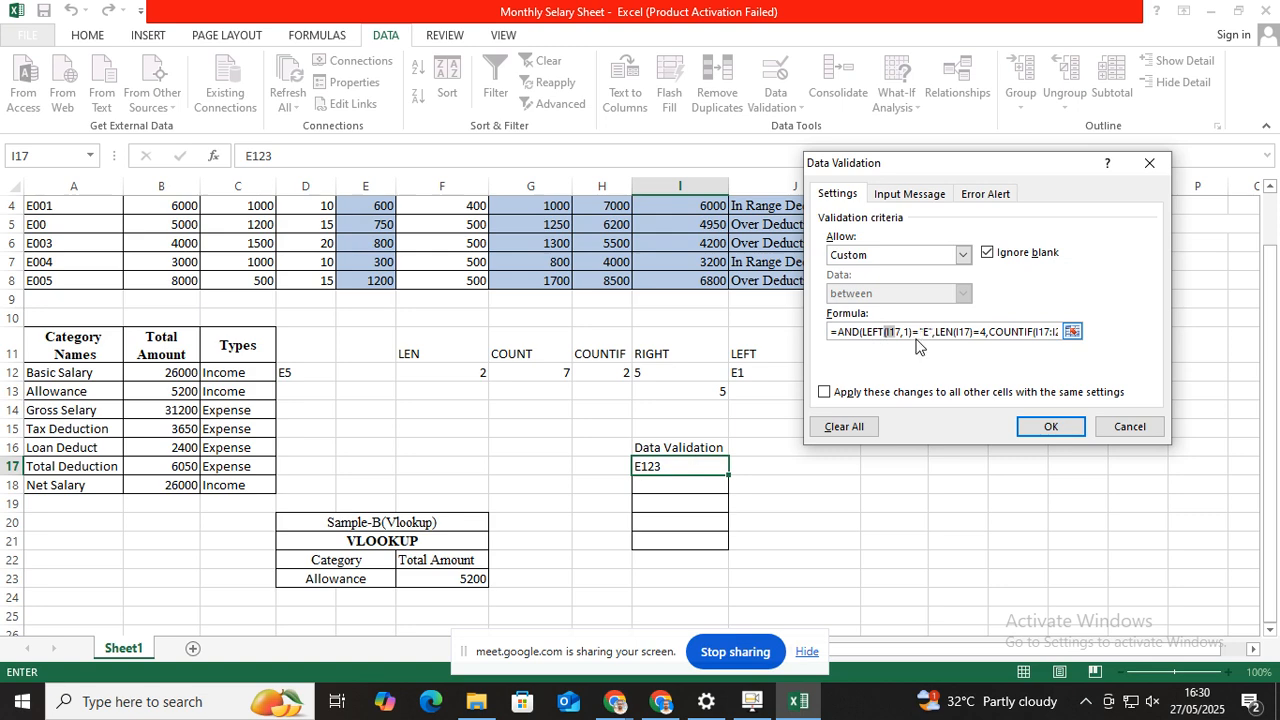
left_click(864, 332)
left_click_drag(864, 332, 904, 335)
left_click_drag(904, 335, 988, 332)
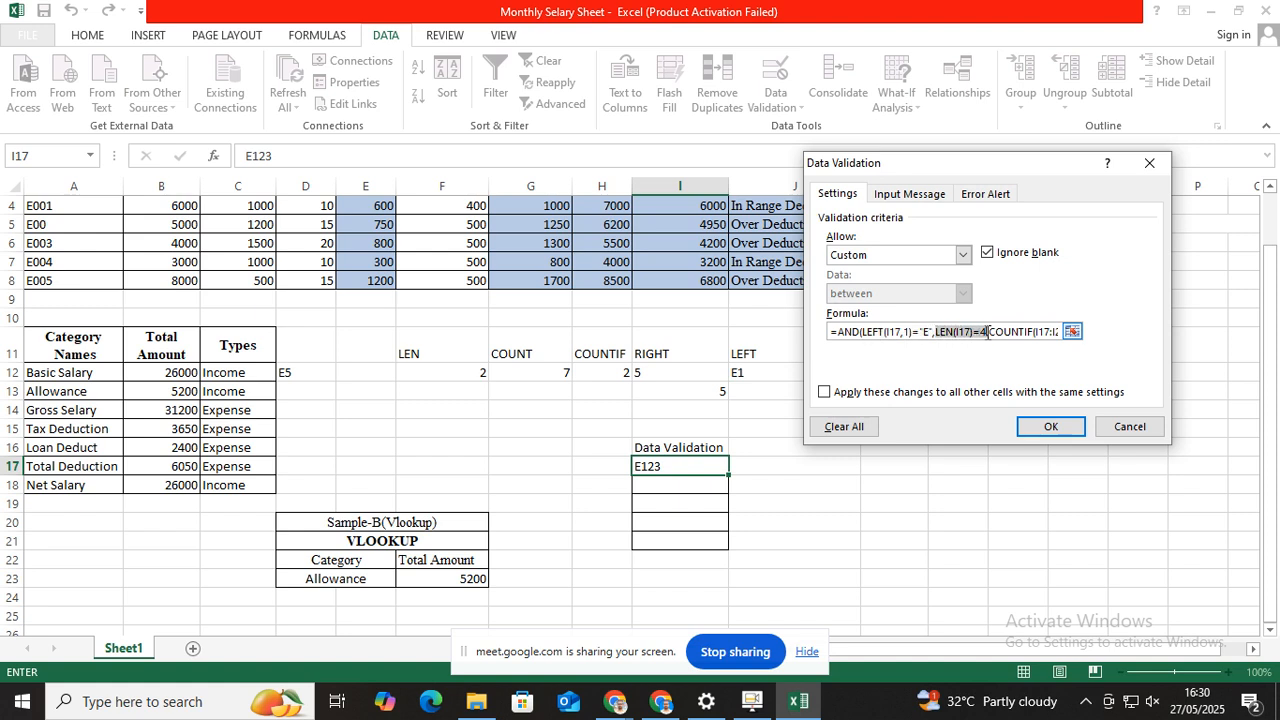
left_click(990, 332)
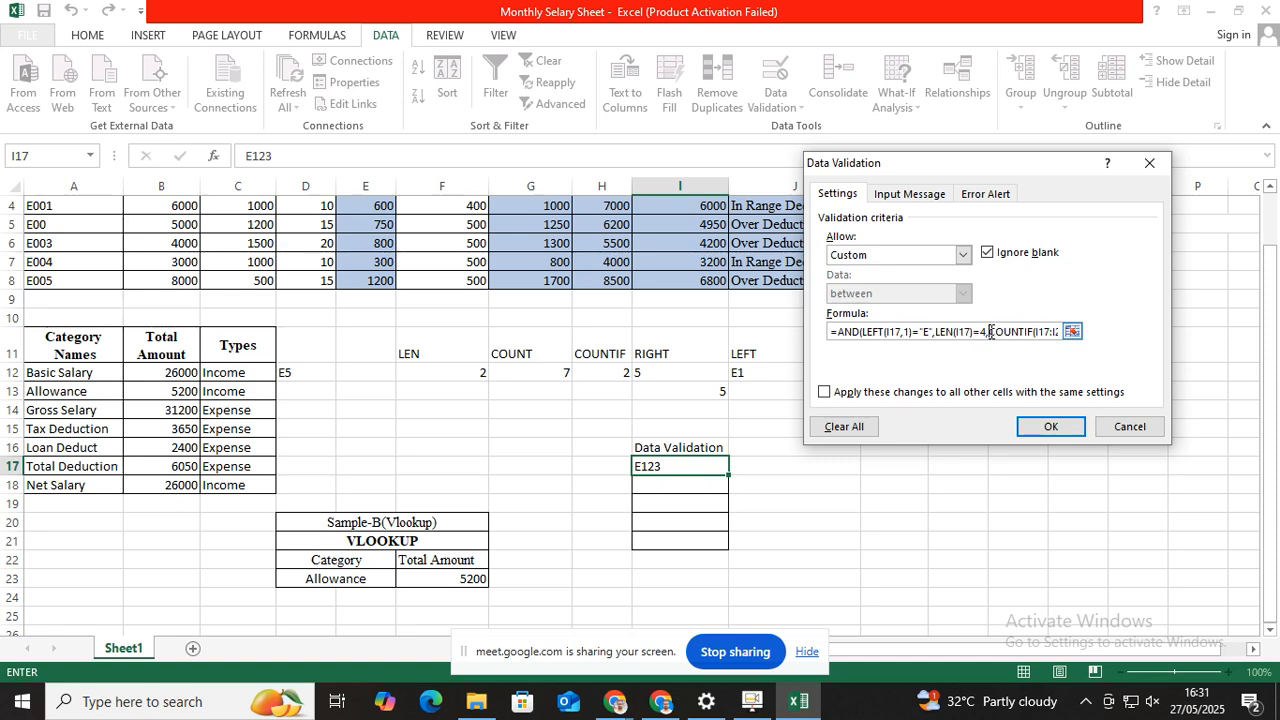
Examine the COUNTIF and ISNUMBER conditions in the custom validation formula and close the validation settings
left_click(1058, 333)
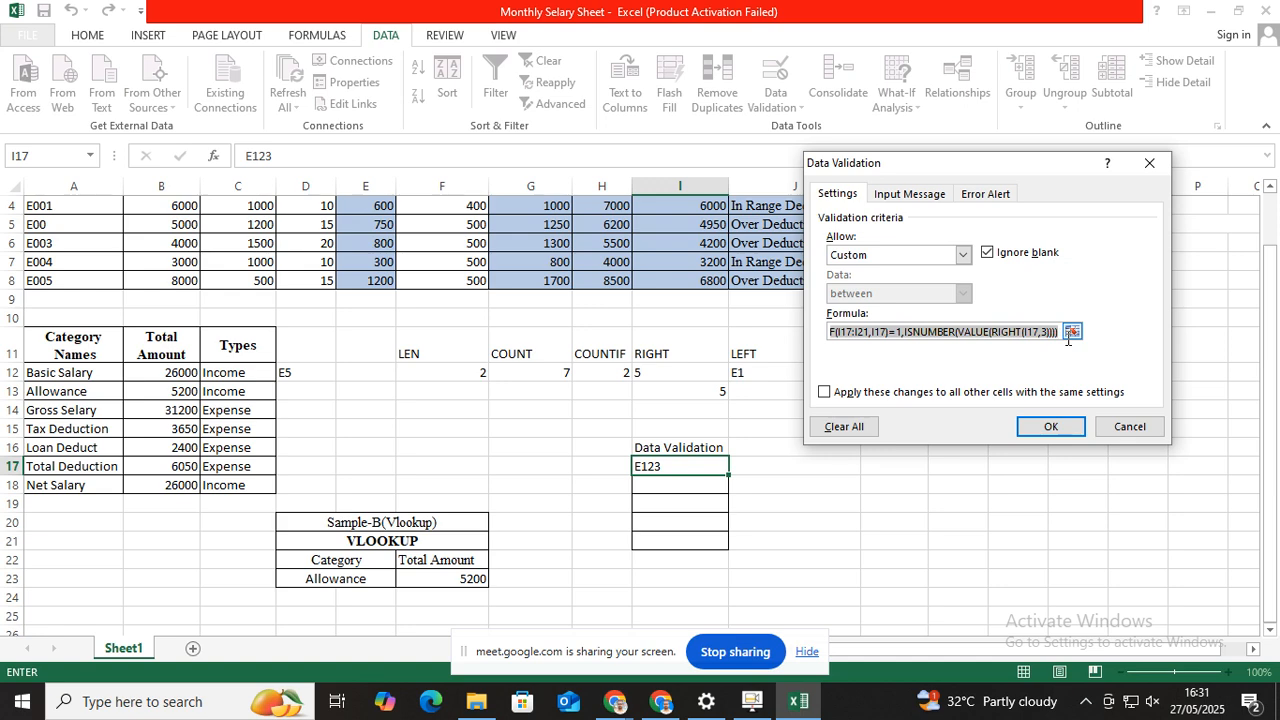
left_click_drag(1060, 335, 903, 338)
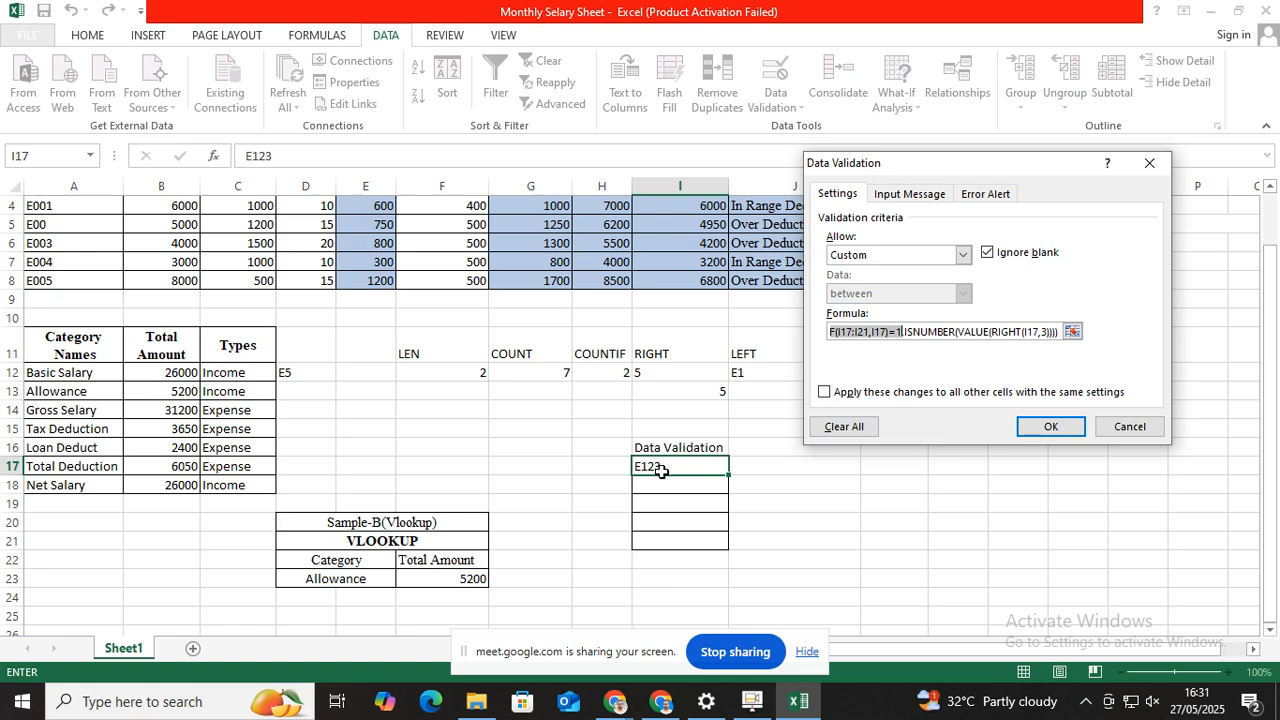
left_click(906, 331)
left_click_drag(906, 331, 1062, 332)
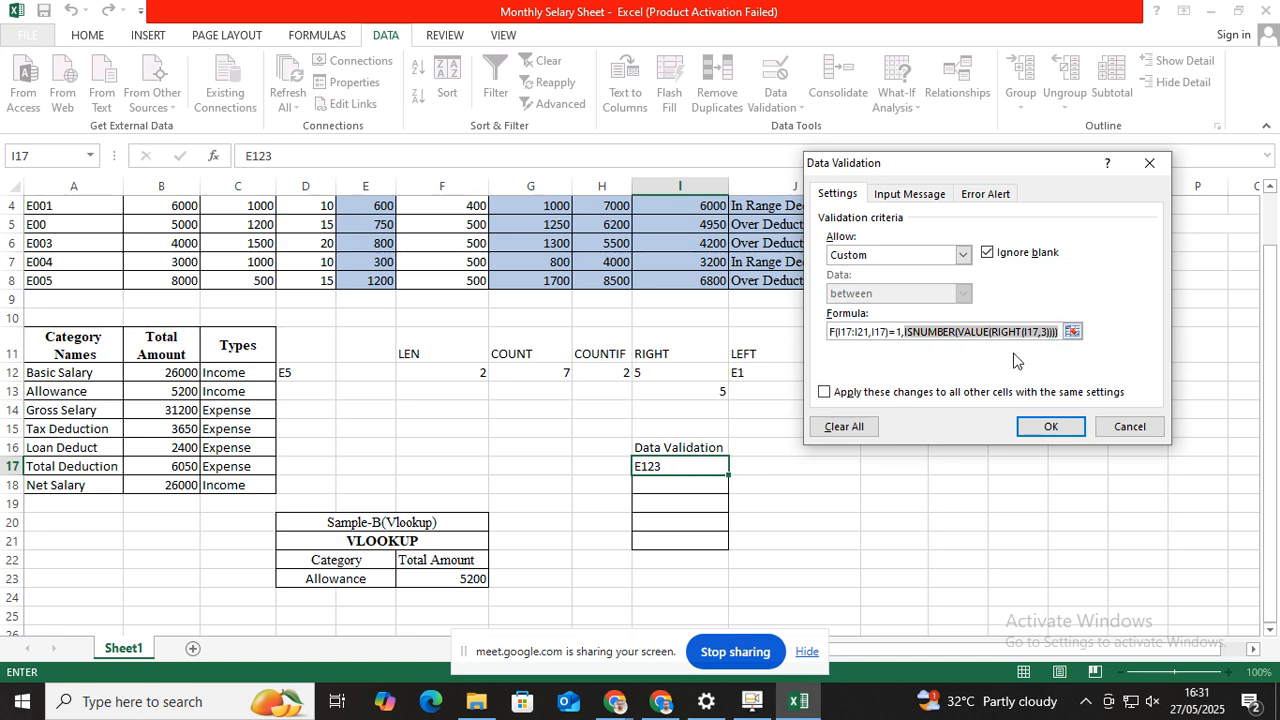
left_click(900, 332)
left_click_drag(900, 332, 937, 332)
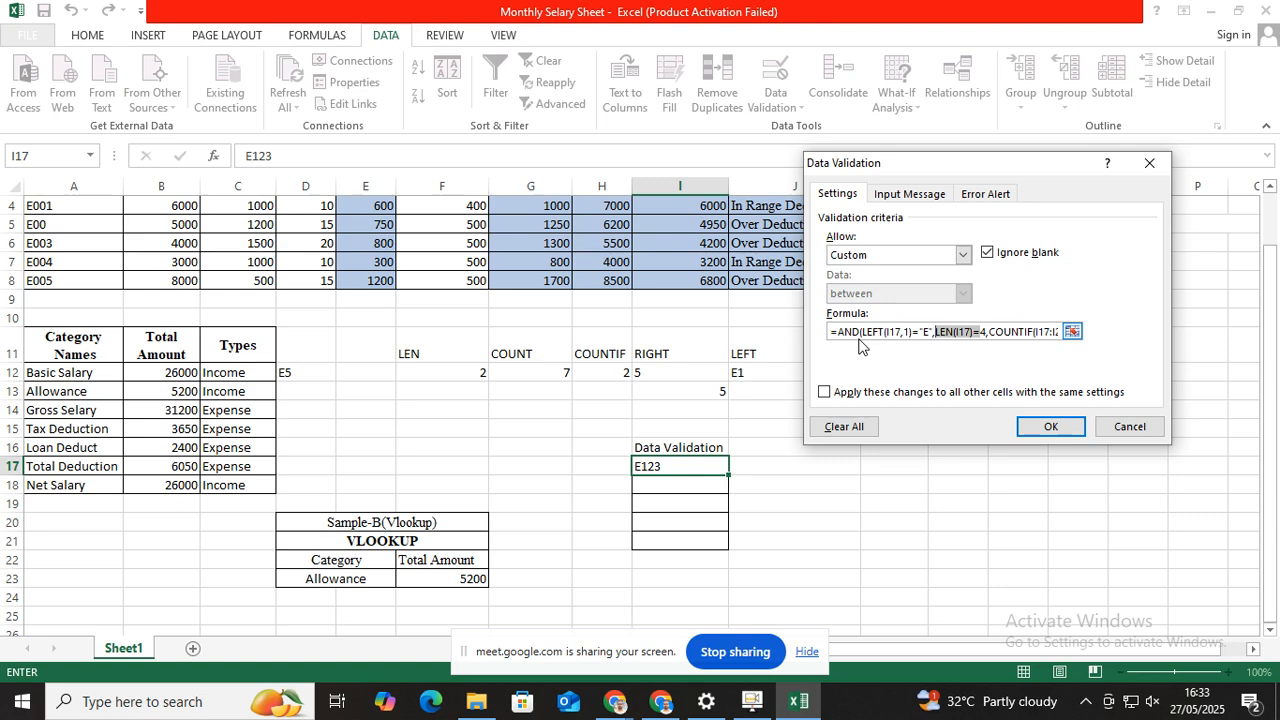
left_click(1035, 422)
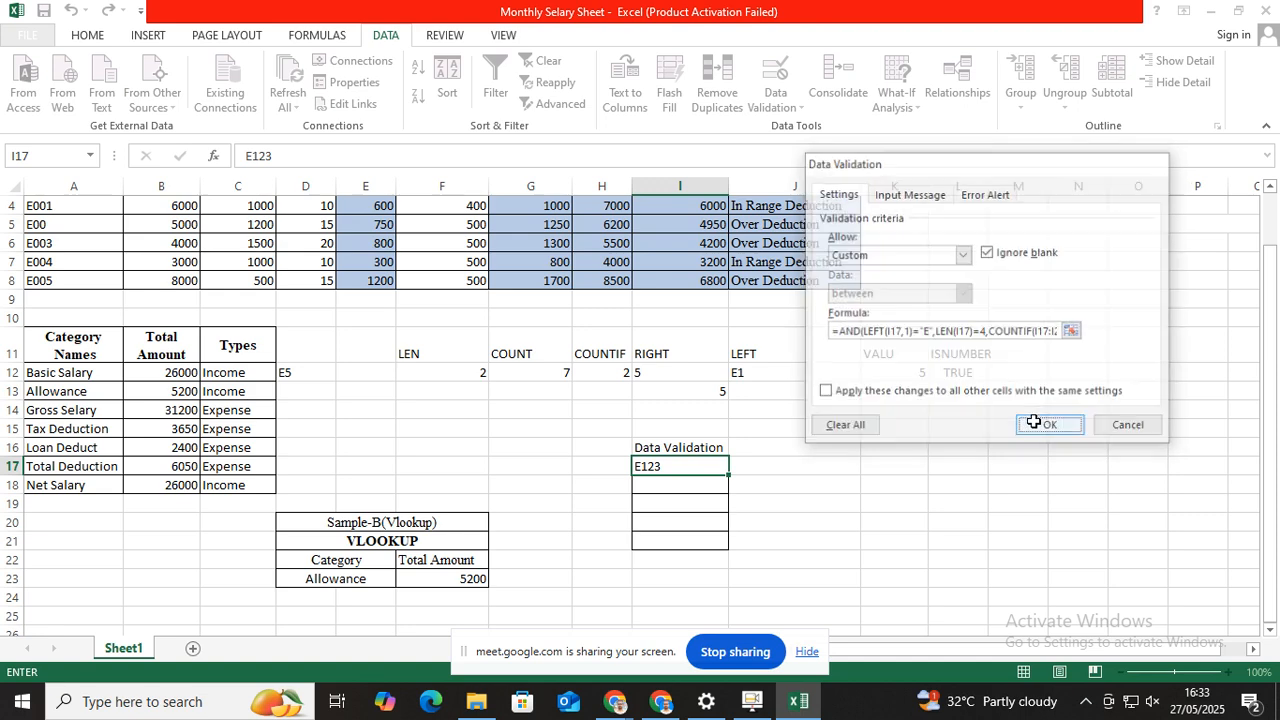
Test the numeric part of the validation rule by trying to change cell I17 to E12G
double_click(664, 466)
key("BackSpace")
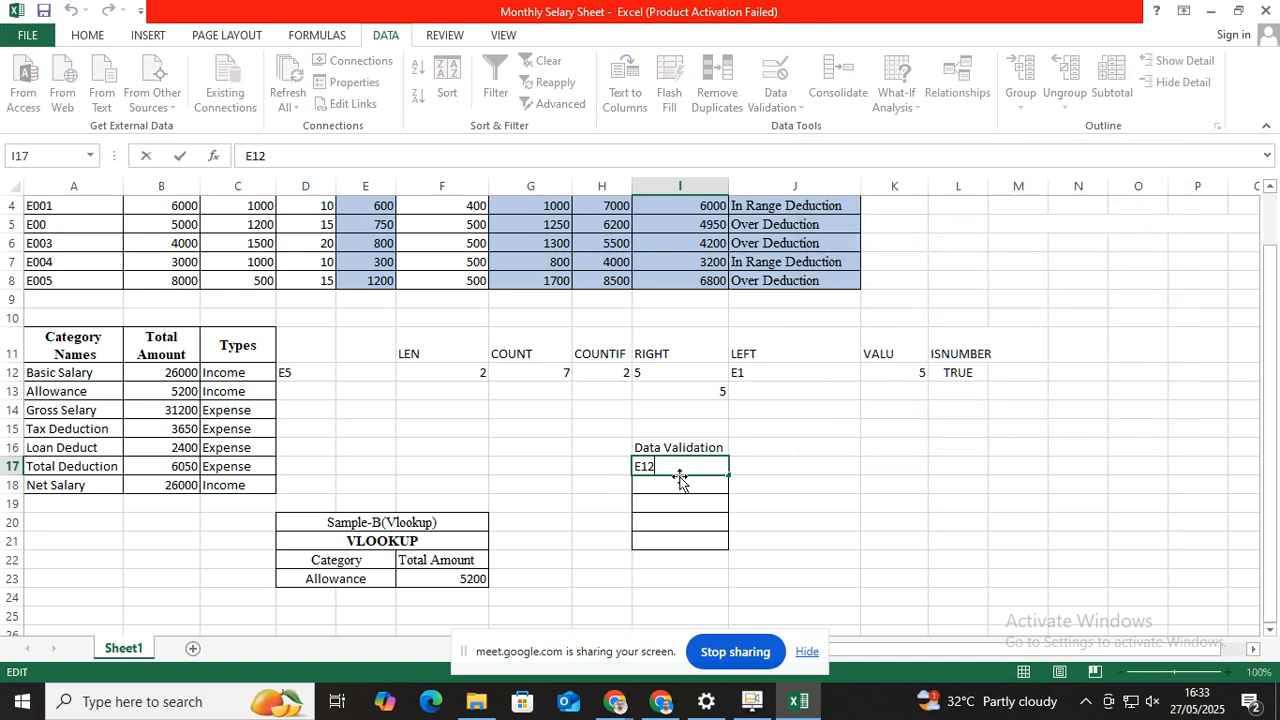
type("G")
key("Return")
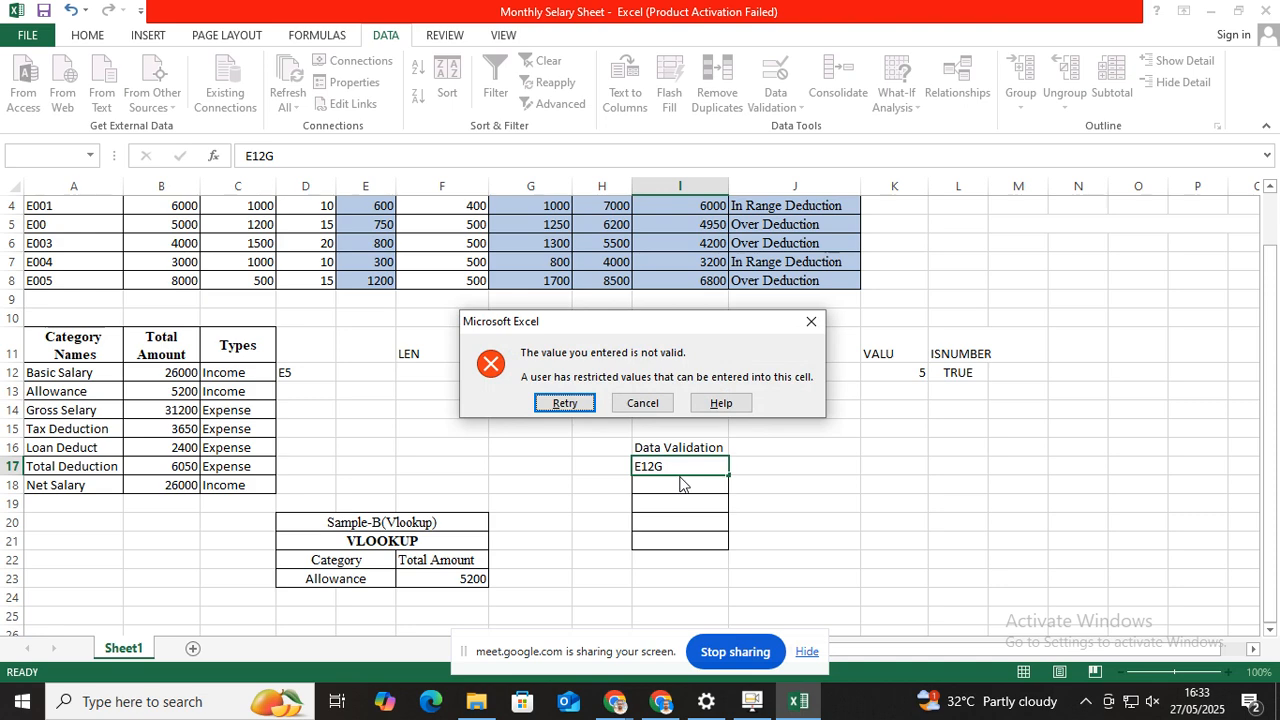
left_click(811, 322)
left_click(804, 489)
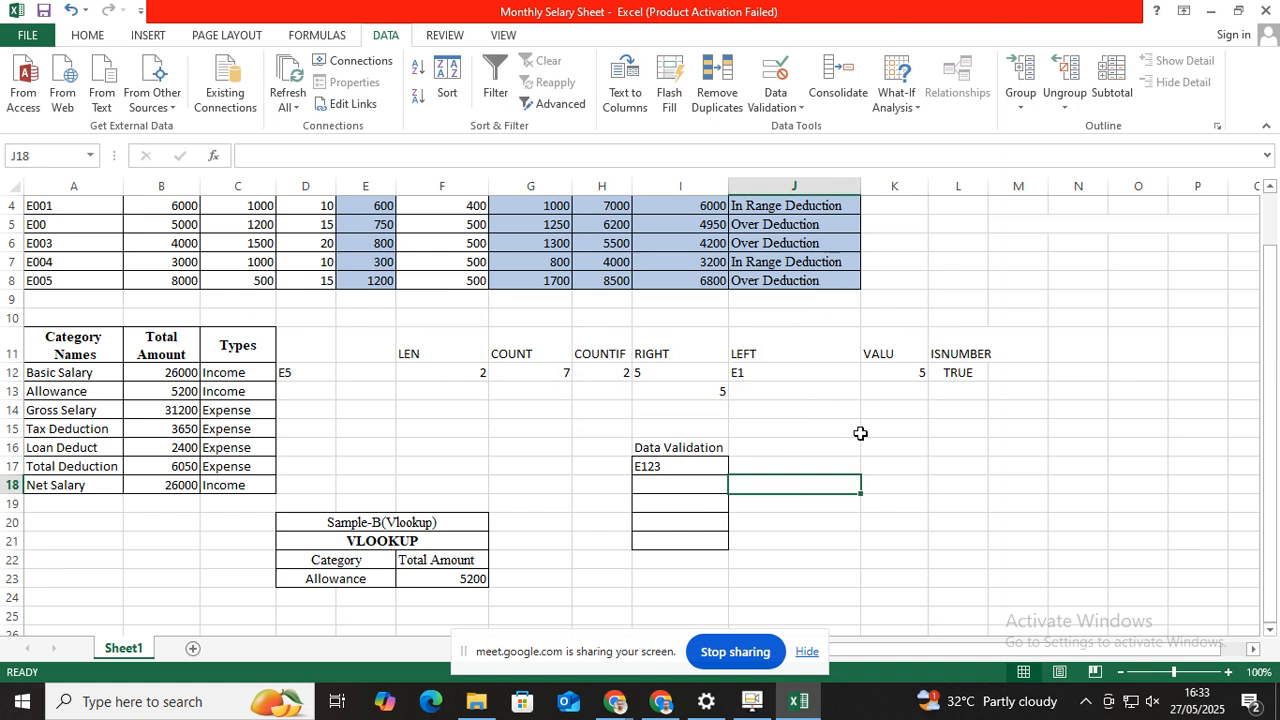
double_click(684, 463)
left_click(780, 466)
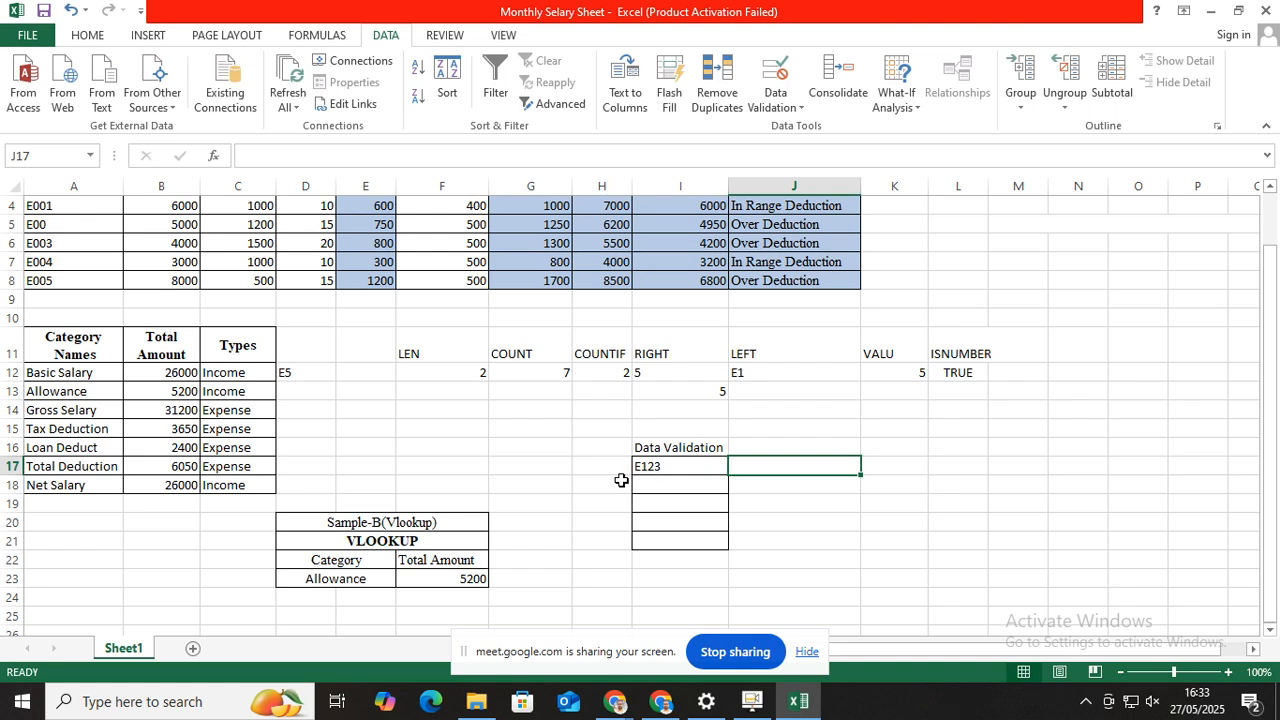
left_click(550, 467)
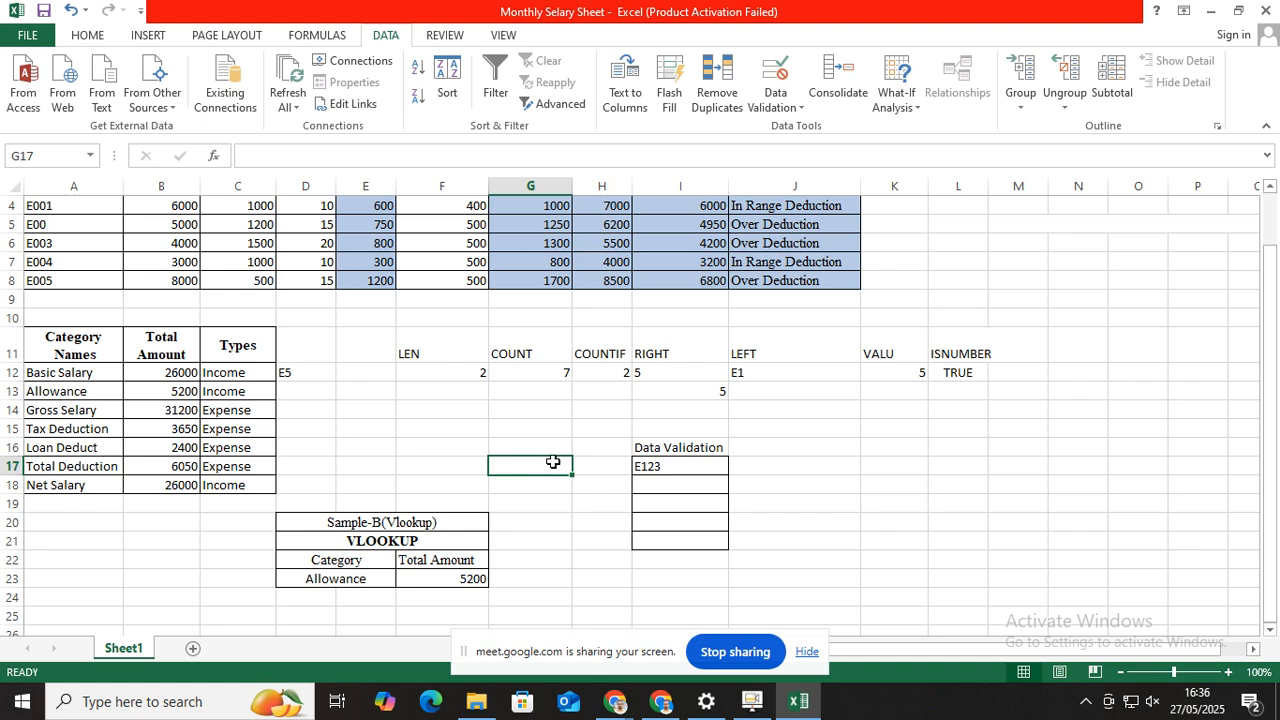
Replace the heading in cell I16 with "Emp ID"
left_click(664, 449)
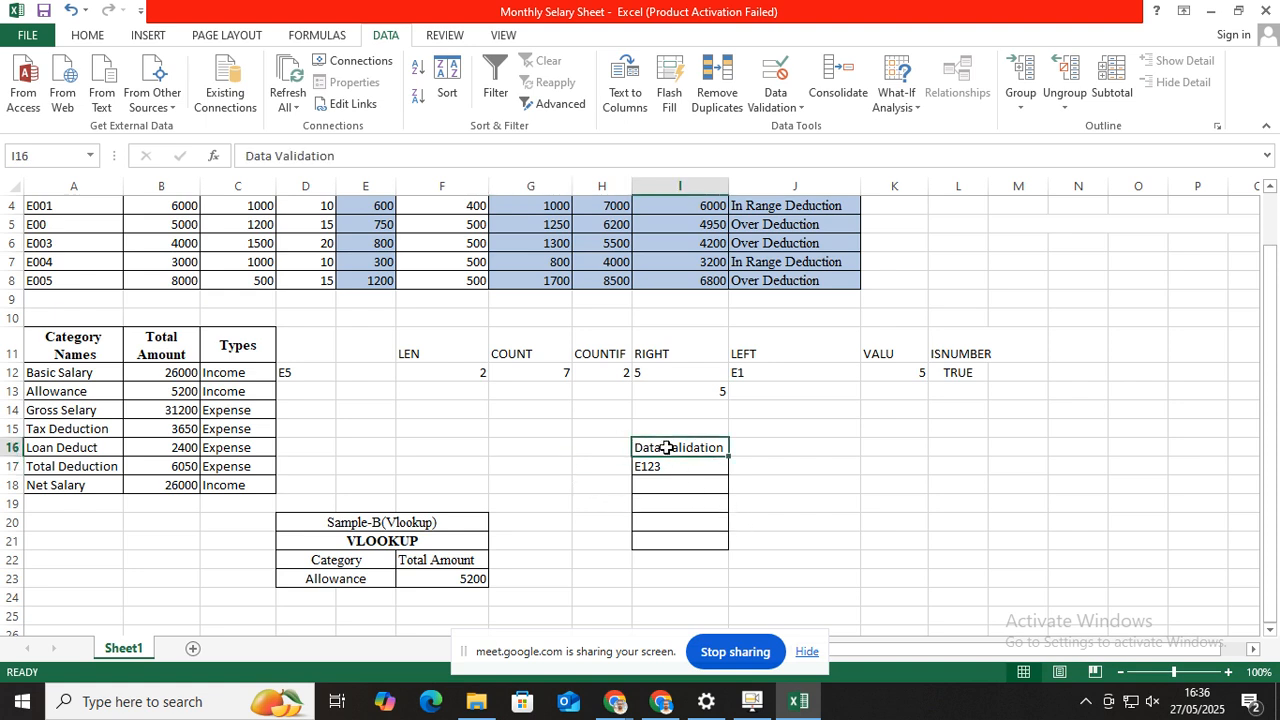
type("e123")
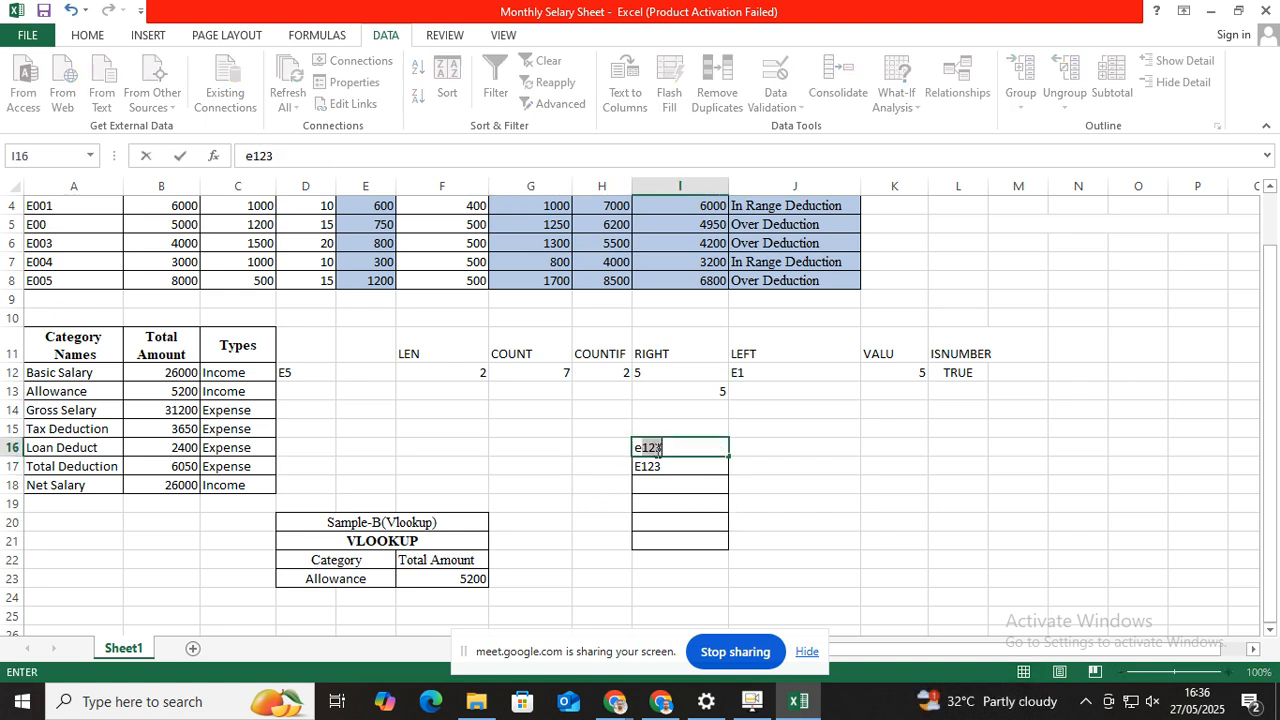
key("BackSpace")
key("BackSpace")
key("BackSpace")
key("BackSpace")
type("EMP")
key("BackSpace")
key("BackSpace")
type("e")
key("BackSpace")
type("mp ID")
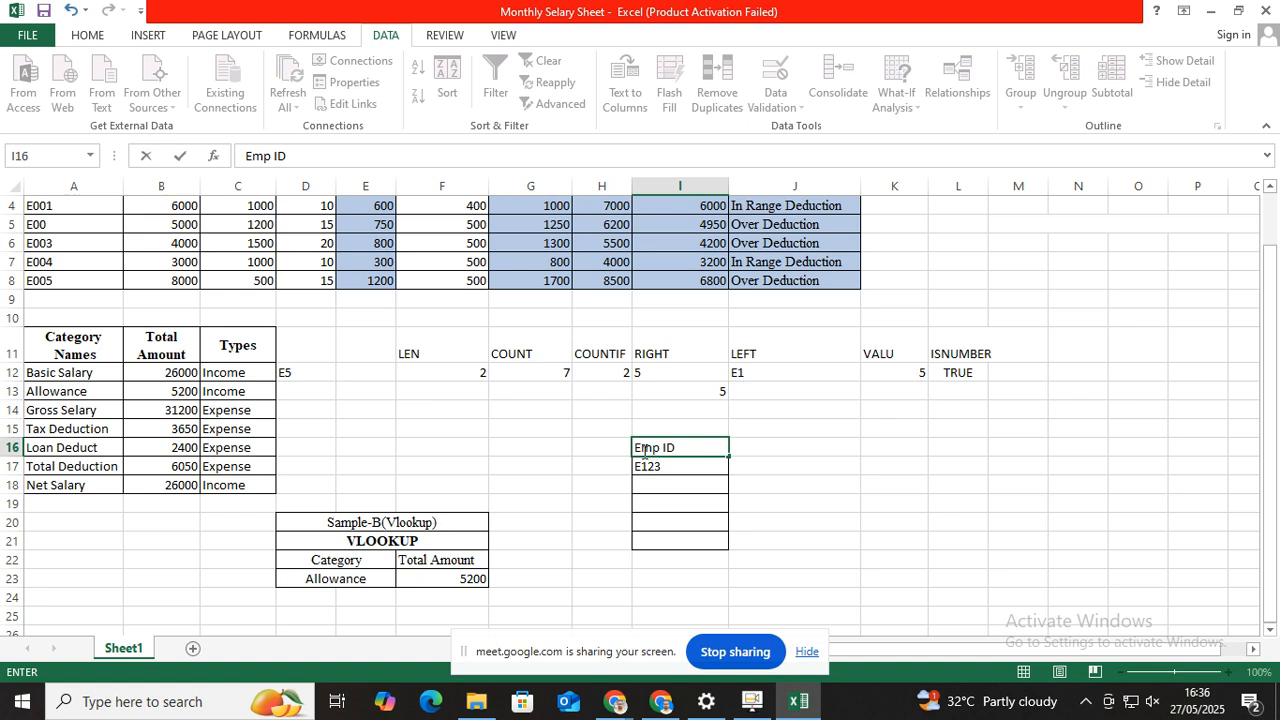
left_click(798, 515)
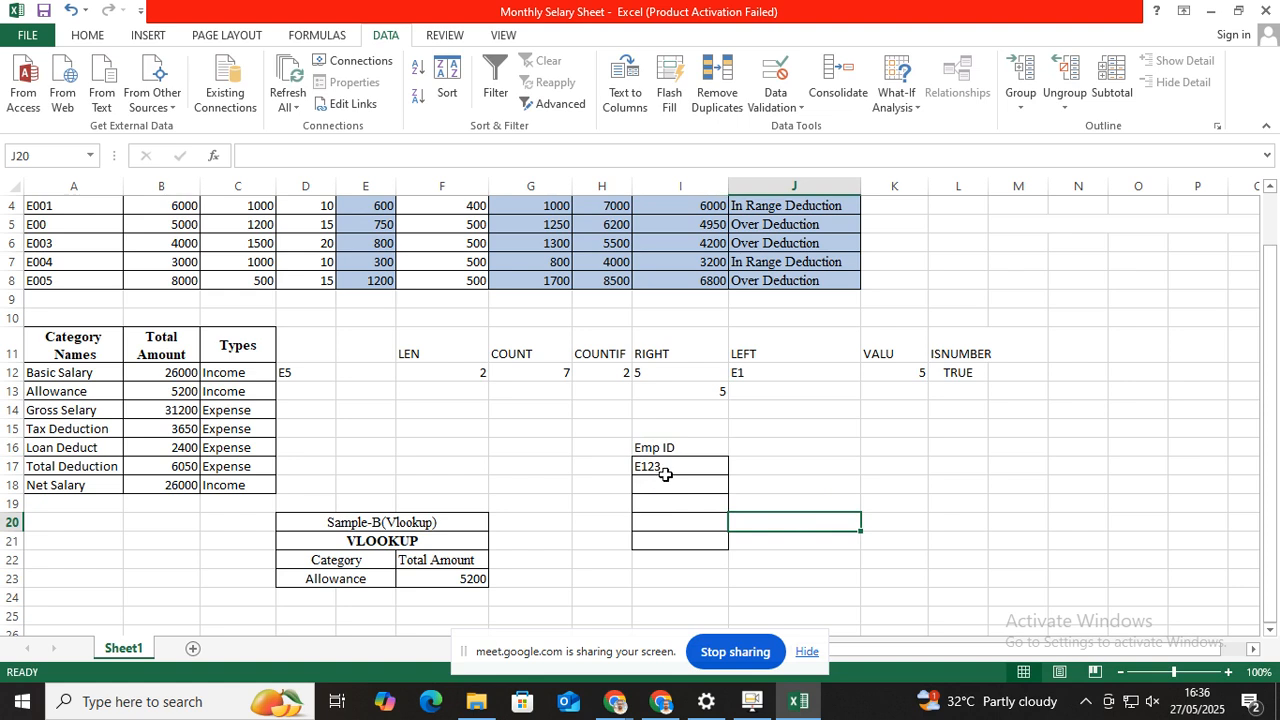
left_click_drag(667, 463, 677, 599)
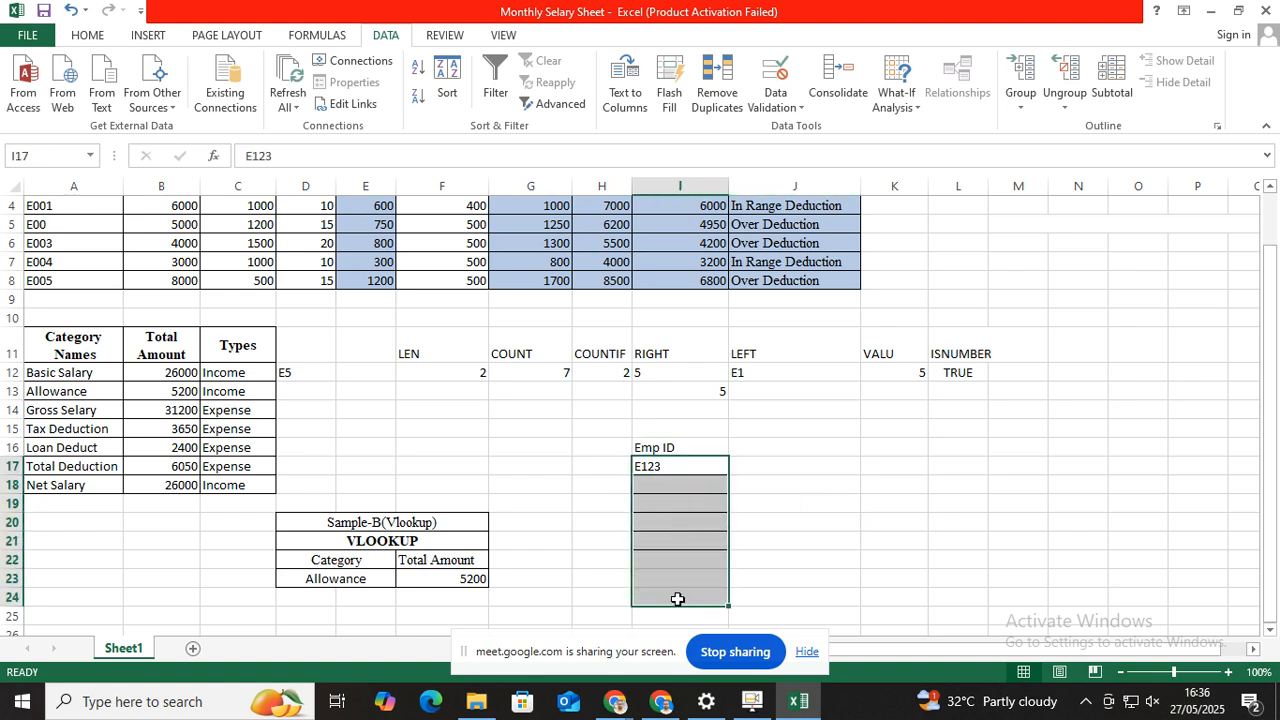
left_click(781, 556)
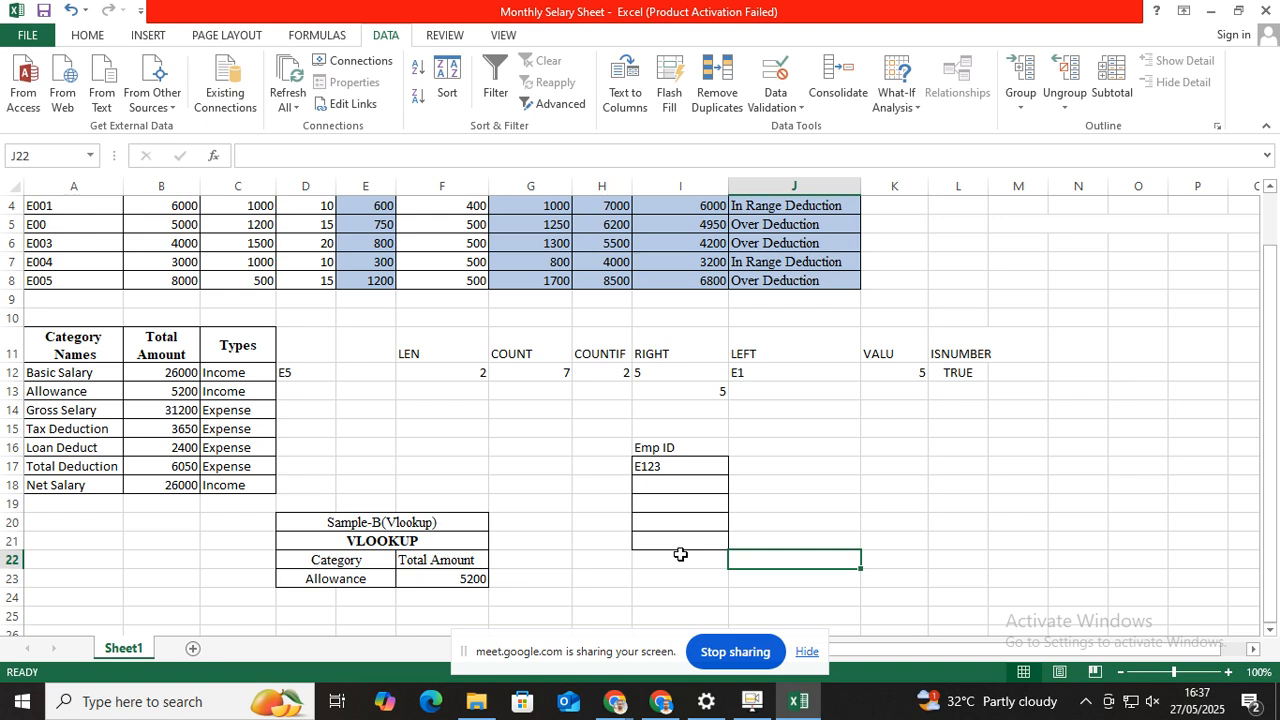
left_click(668, 468)
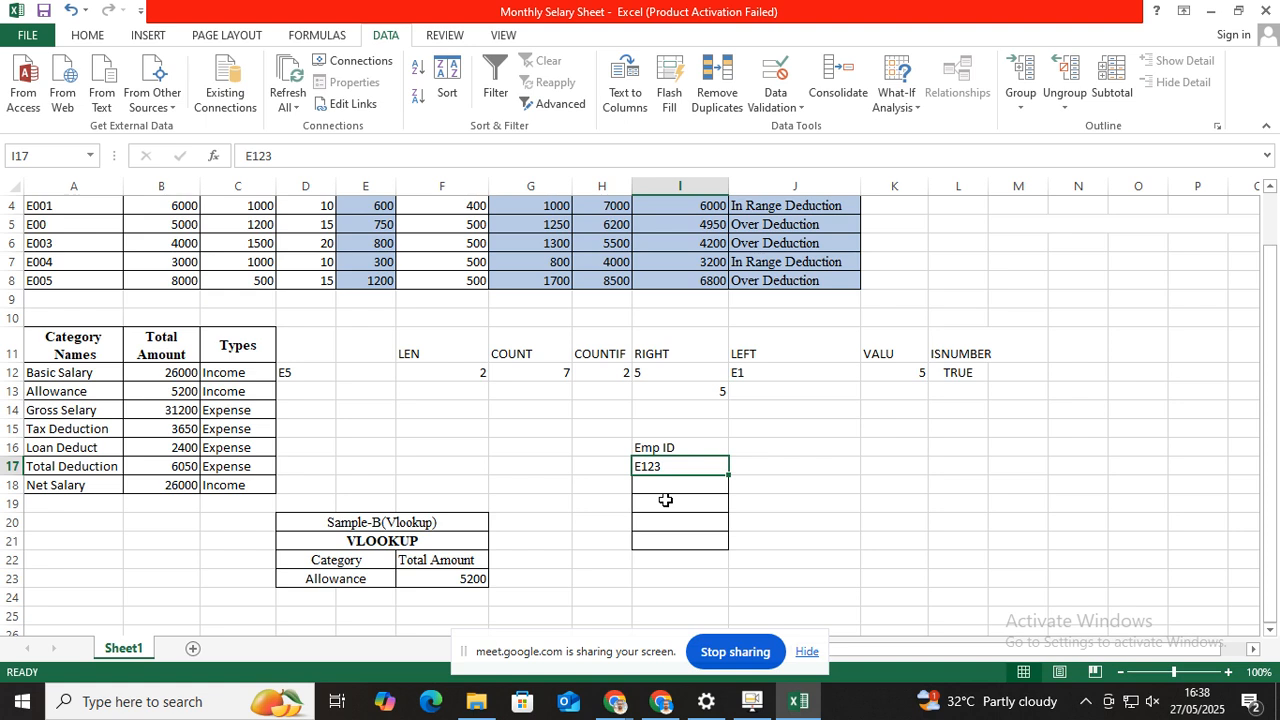
Enter the headings "index" in cell N11 and "match" in cell O11
left_click(1066, 356)
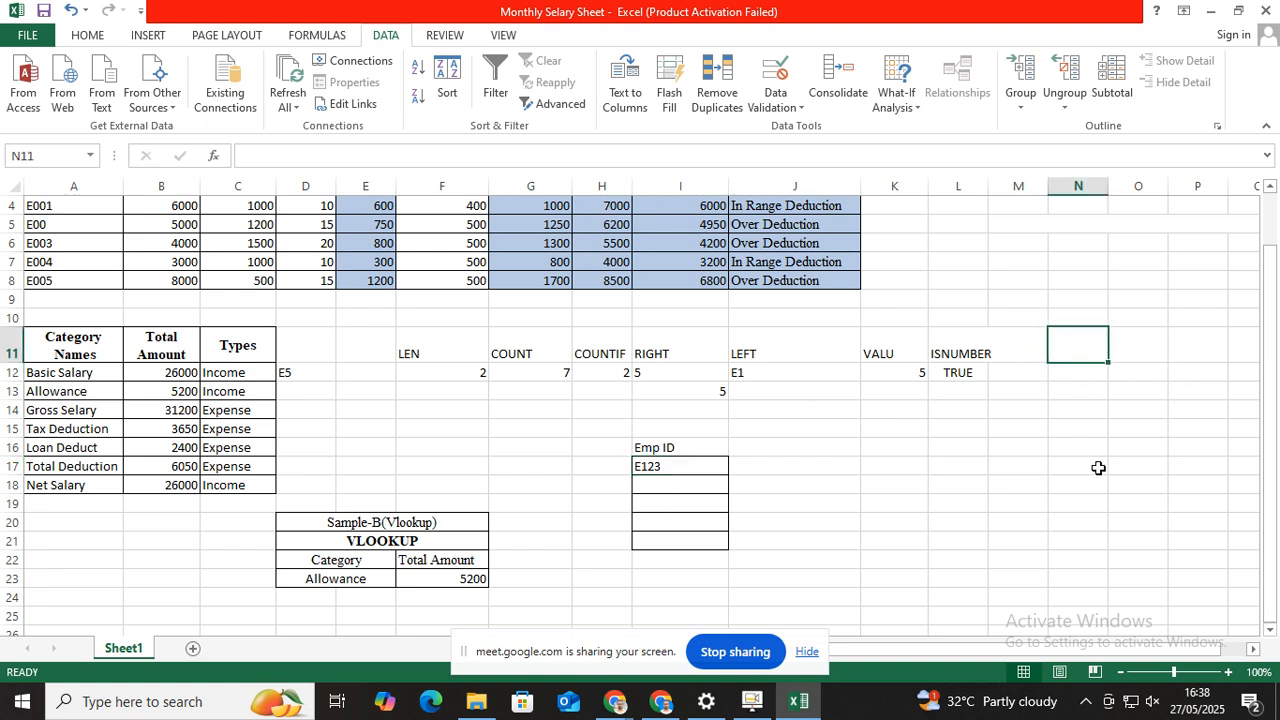
type("index")
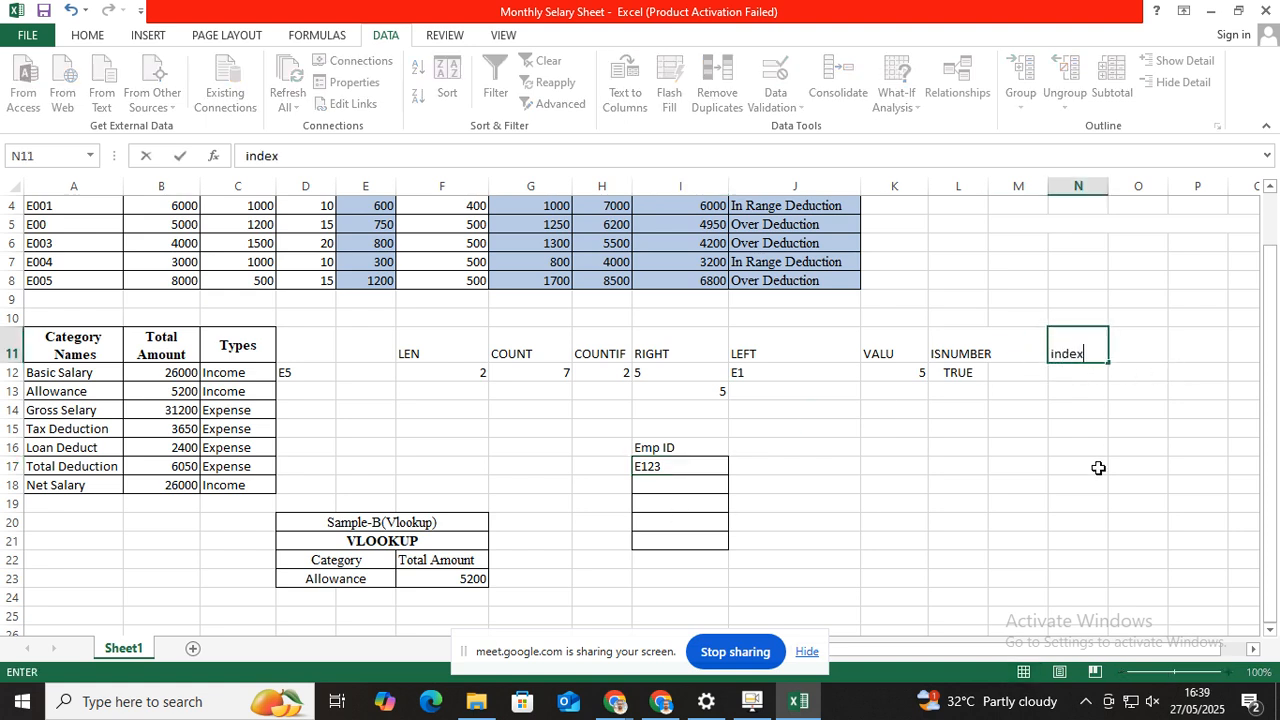
left_click(1096, 483)
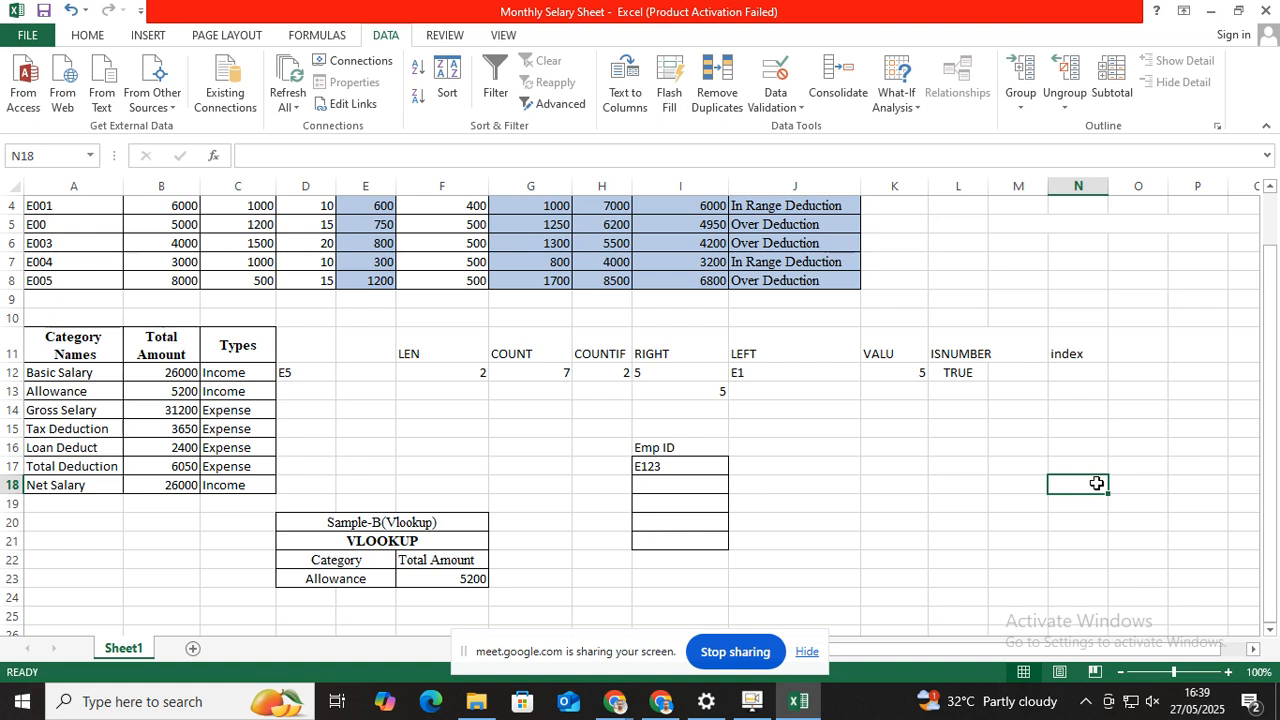
left_click(1137, 355)
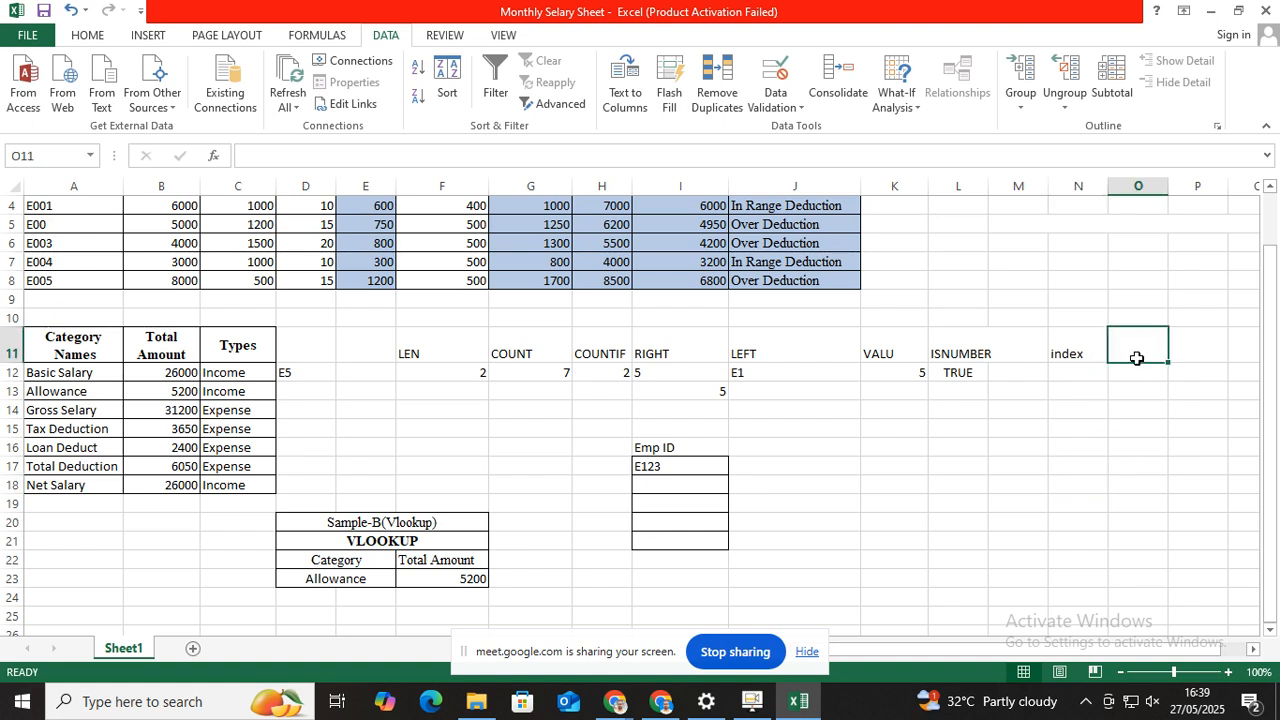
type("matc")
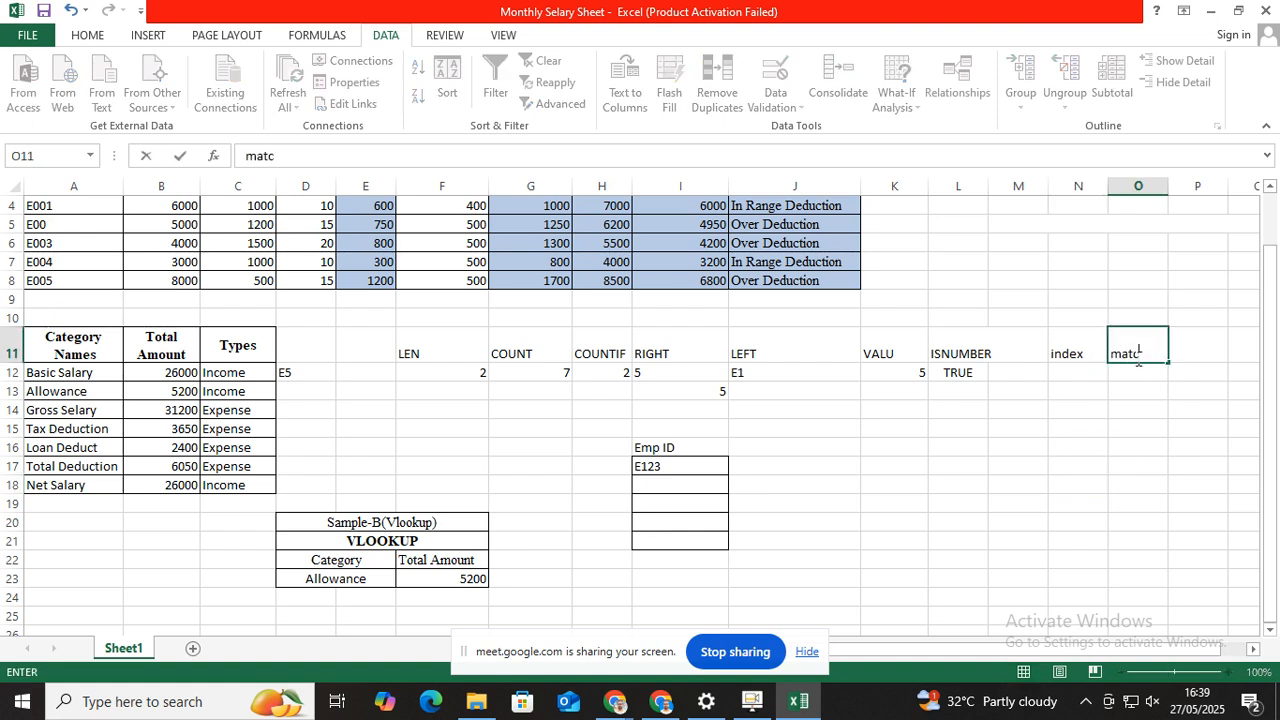
type("h")
left_click(1172, 424)
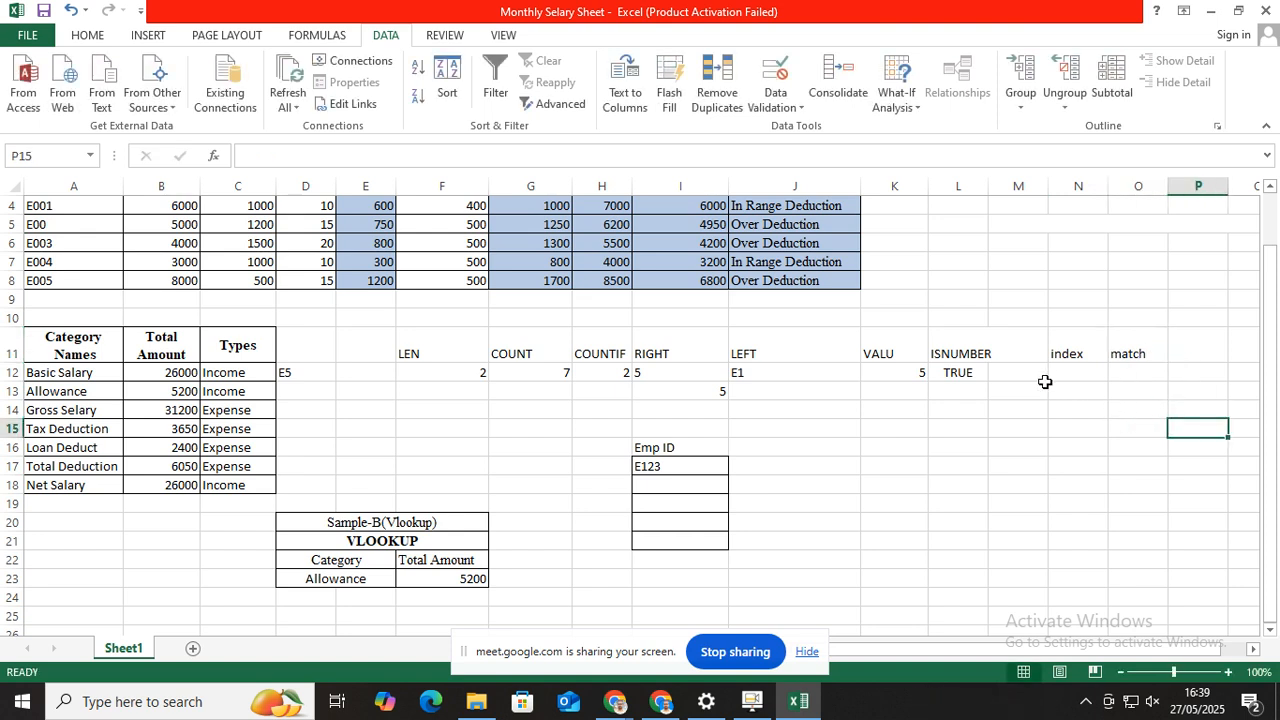
Enter the formula =INDEX(A12:A18,1) in cell N12 and widen column N to fit its contents
left_click(1082, 372)
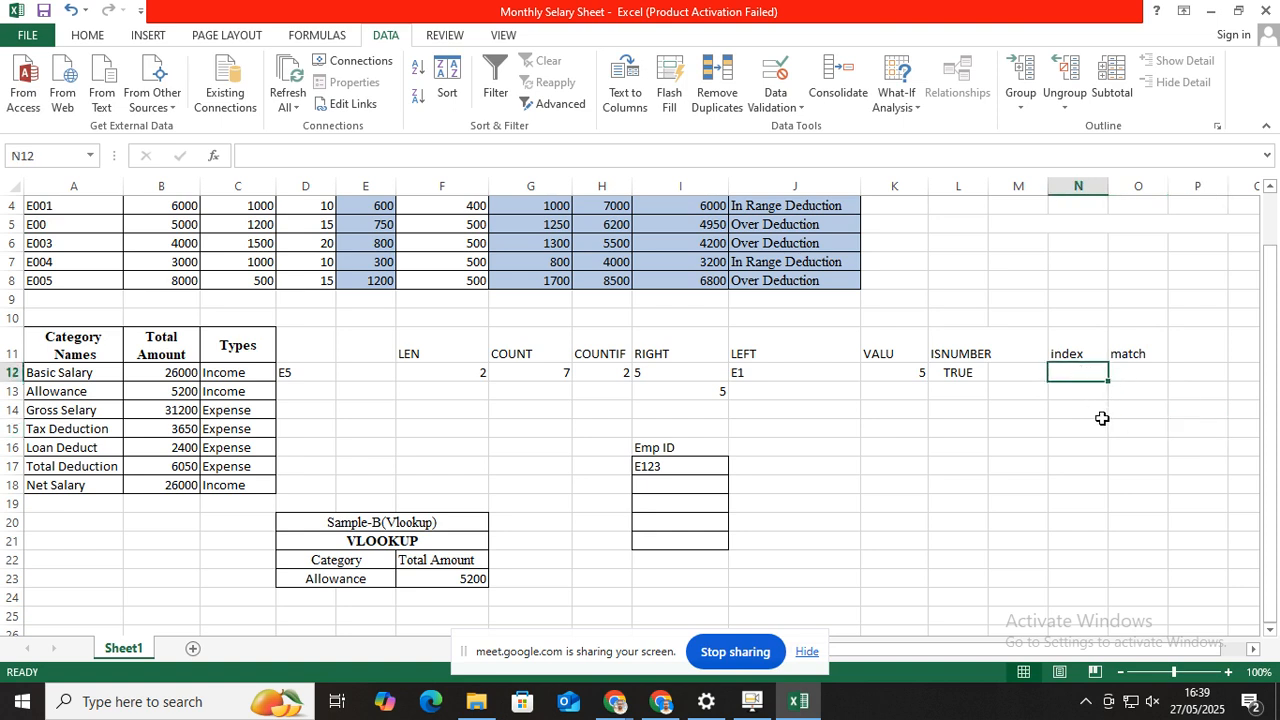
type("=")
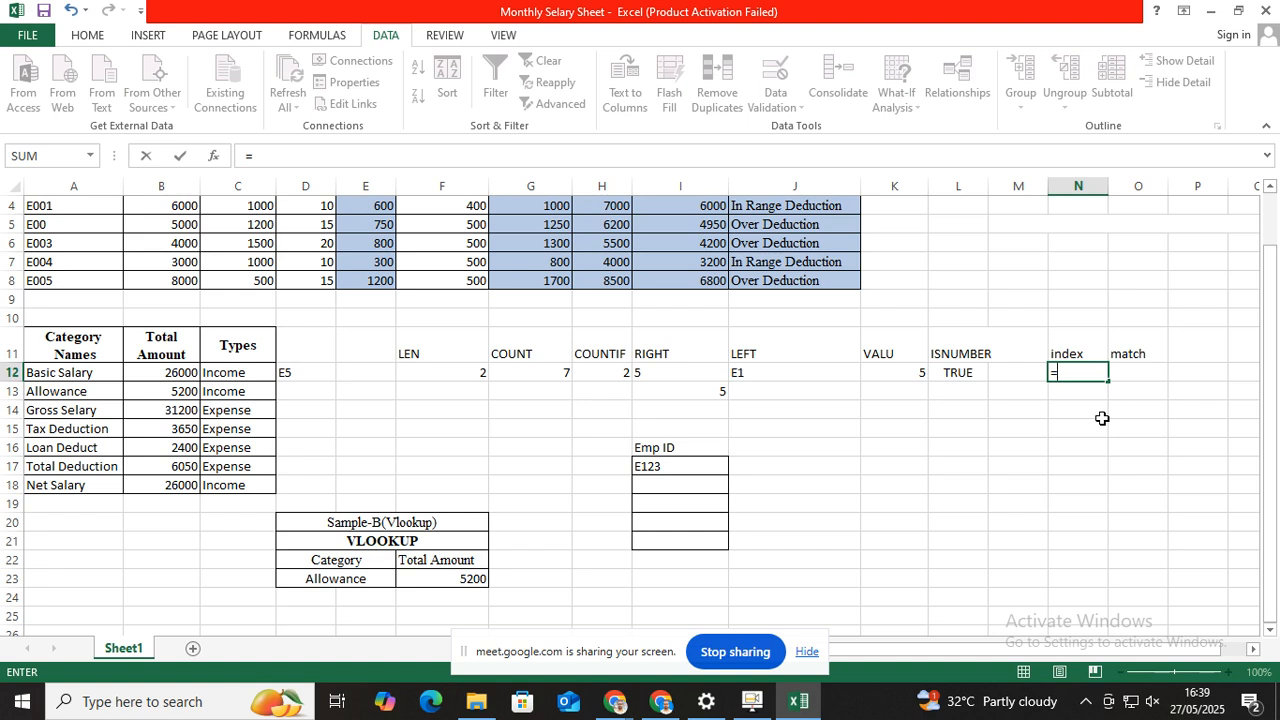
type("index")
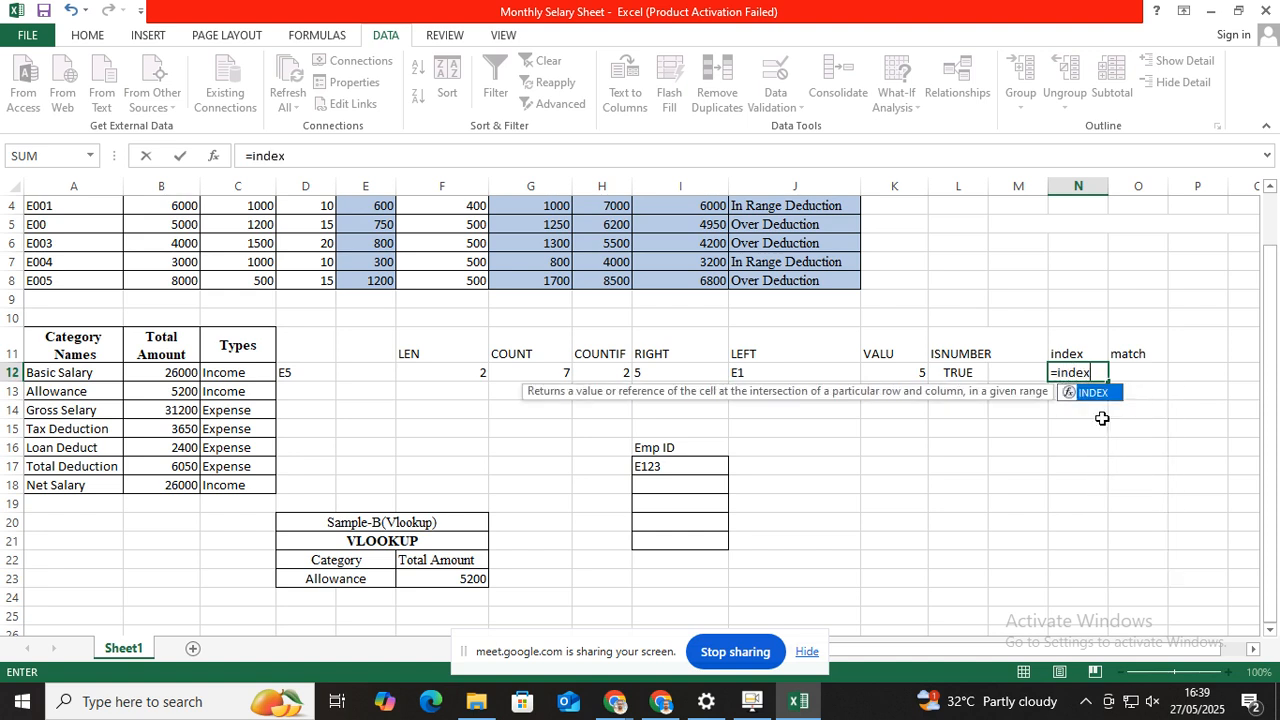
key("Tab")
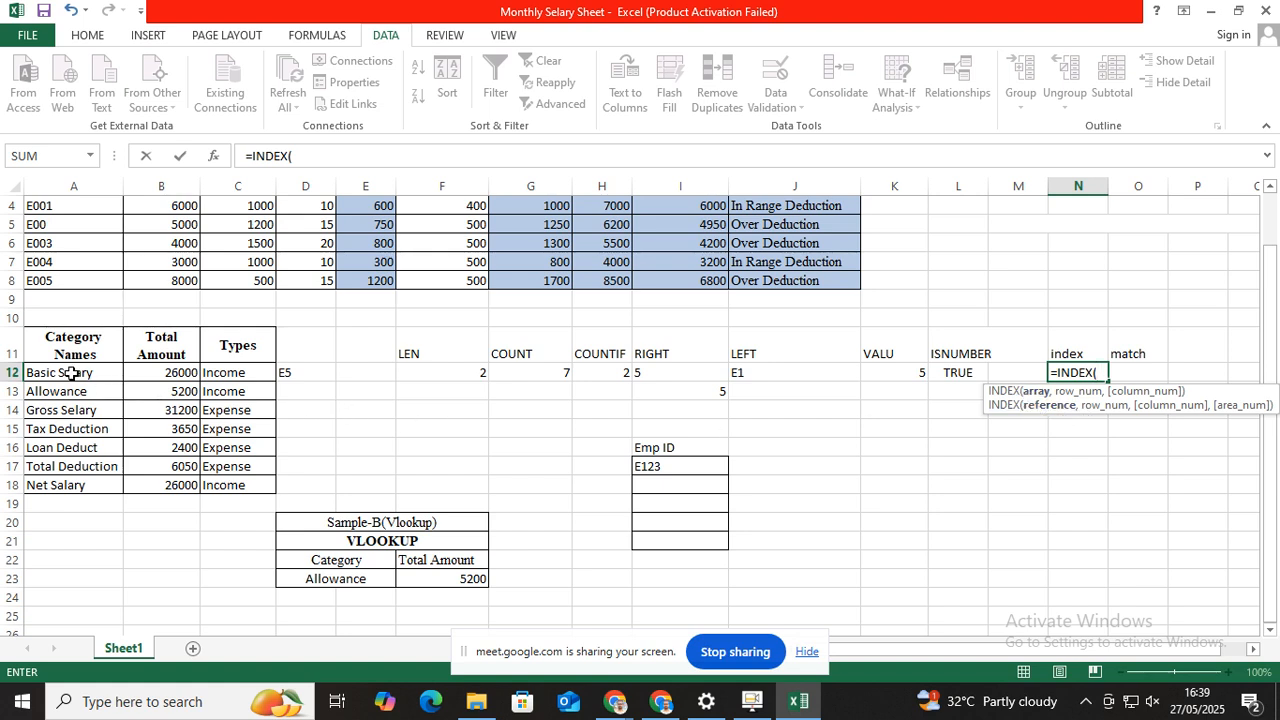
left_click_drag(72, 372, 68, 484)
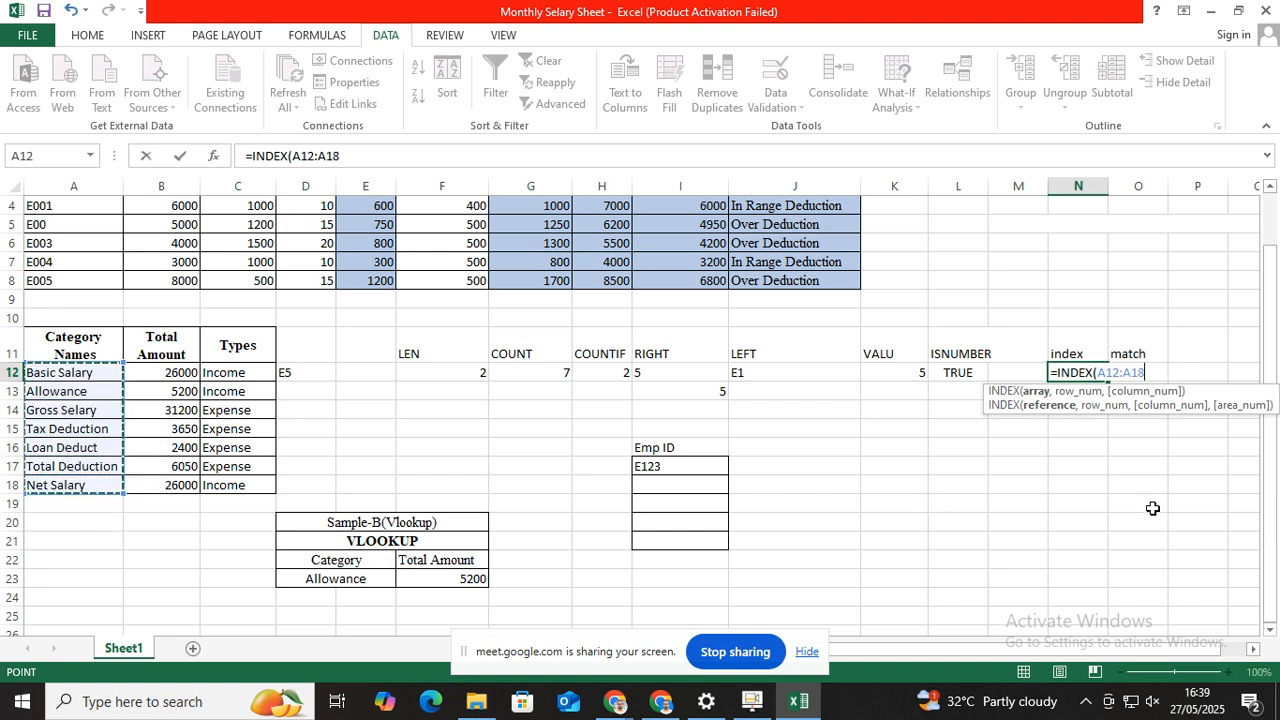
type(",")
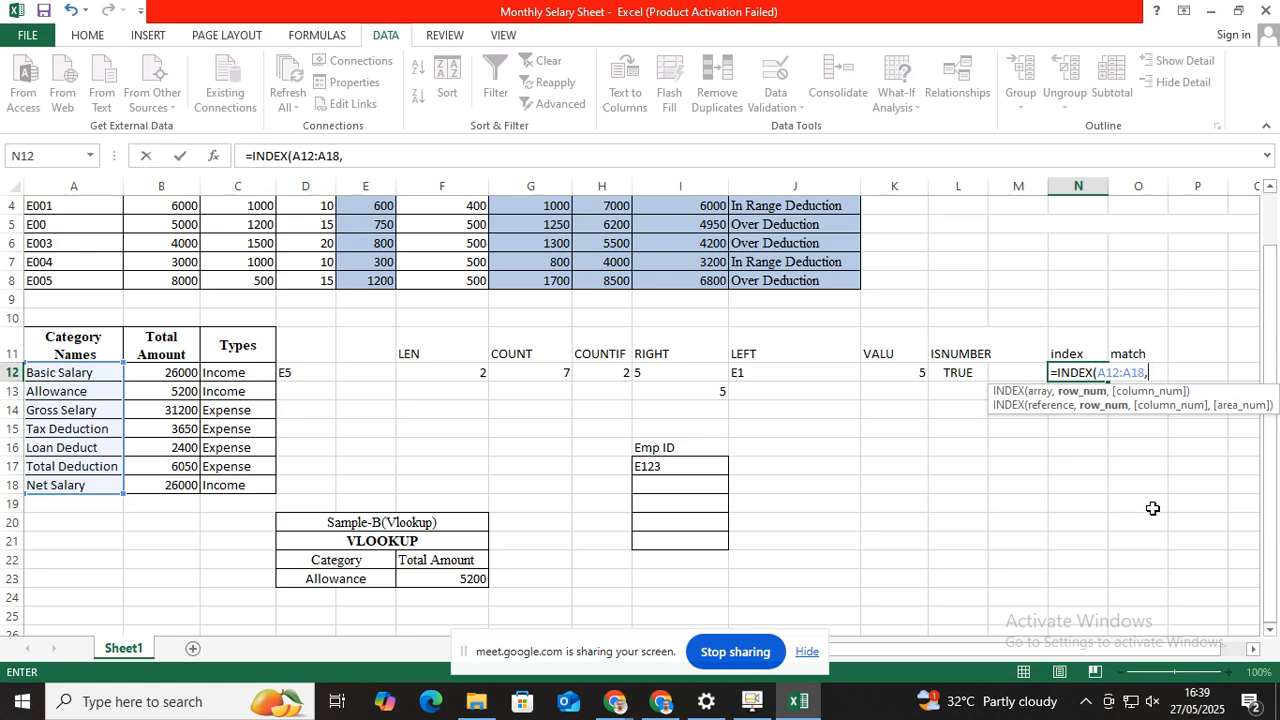
type("1")
type(")")
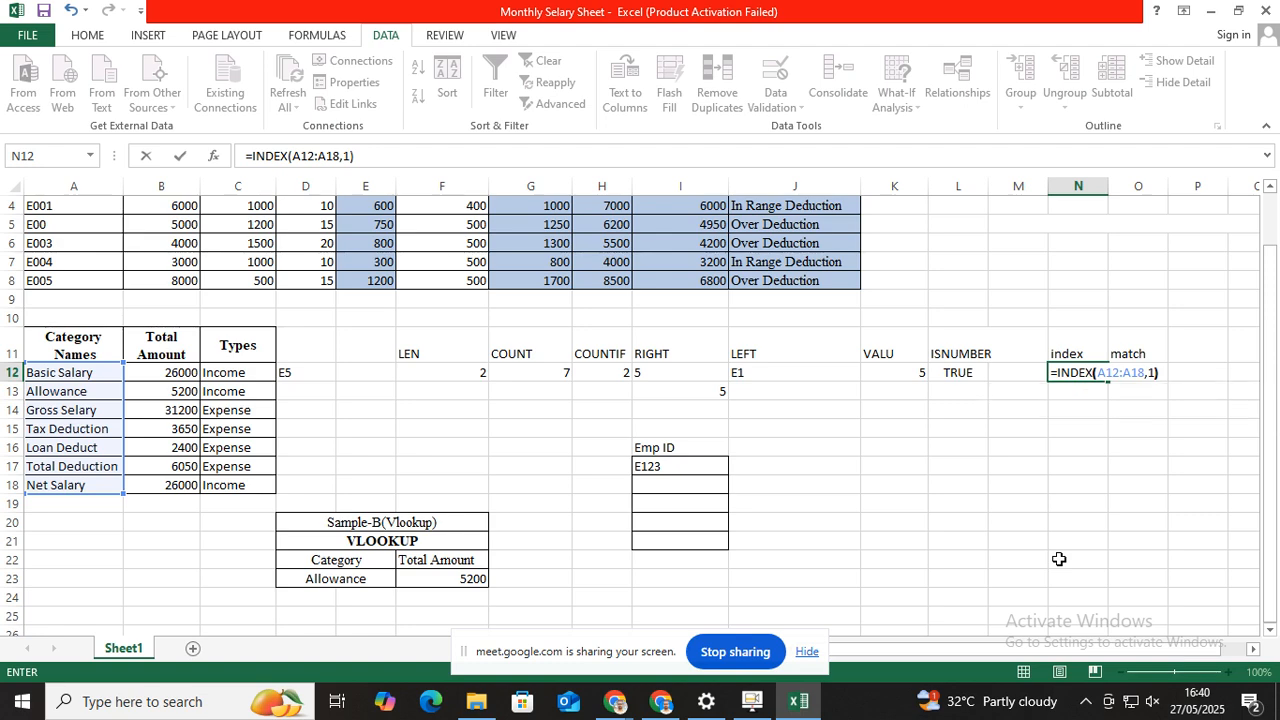
key("Return")
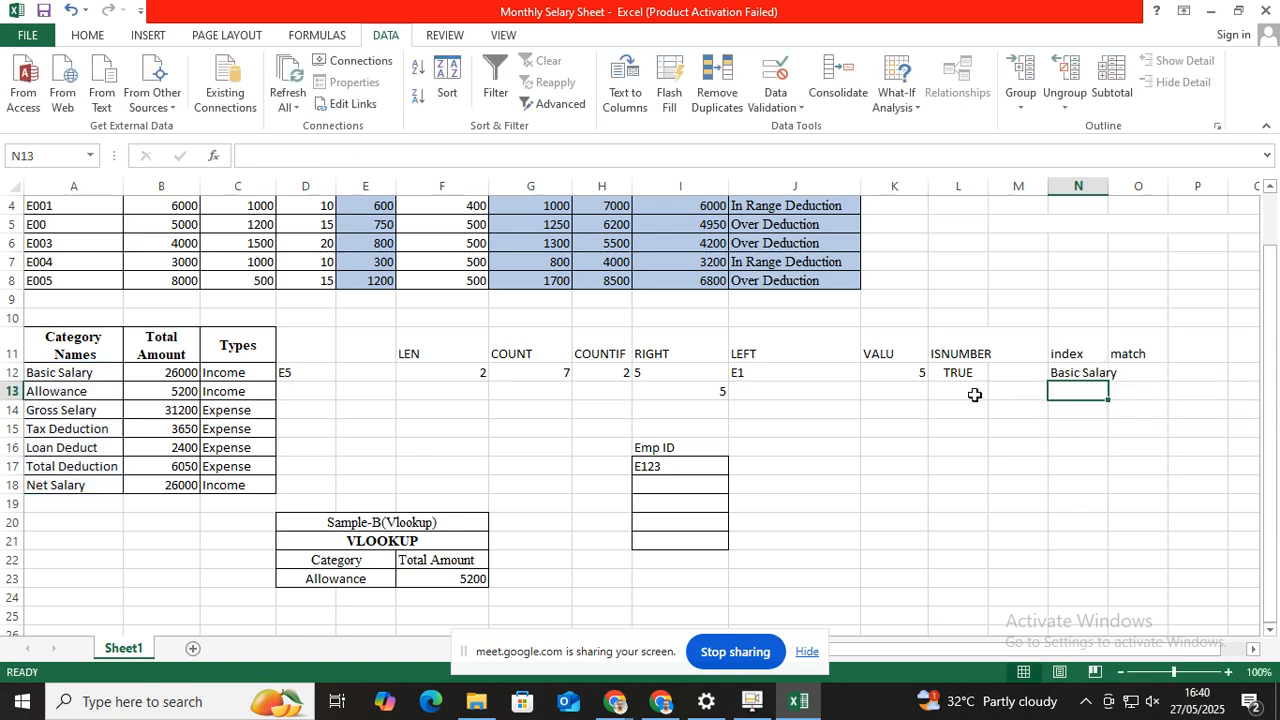
left_click_drag(1109, 186, 1122, 187)
Set the row number in cell N12's INDEX formula to 2 and review the formula
left_click(1083, 372)
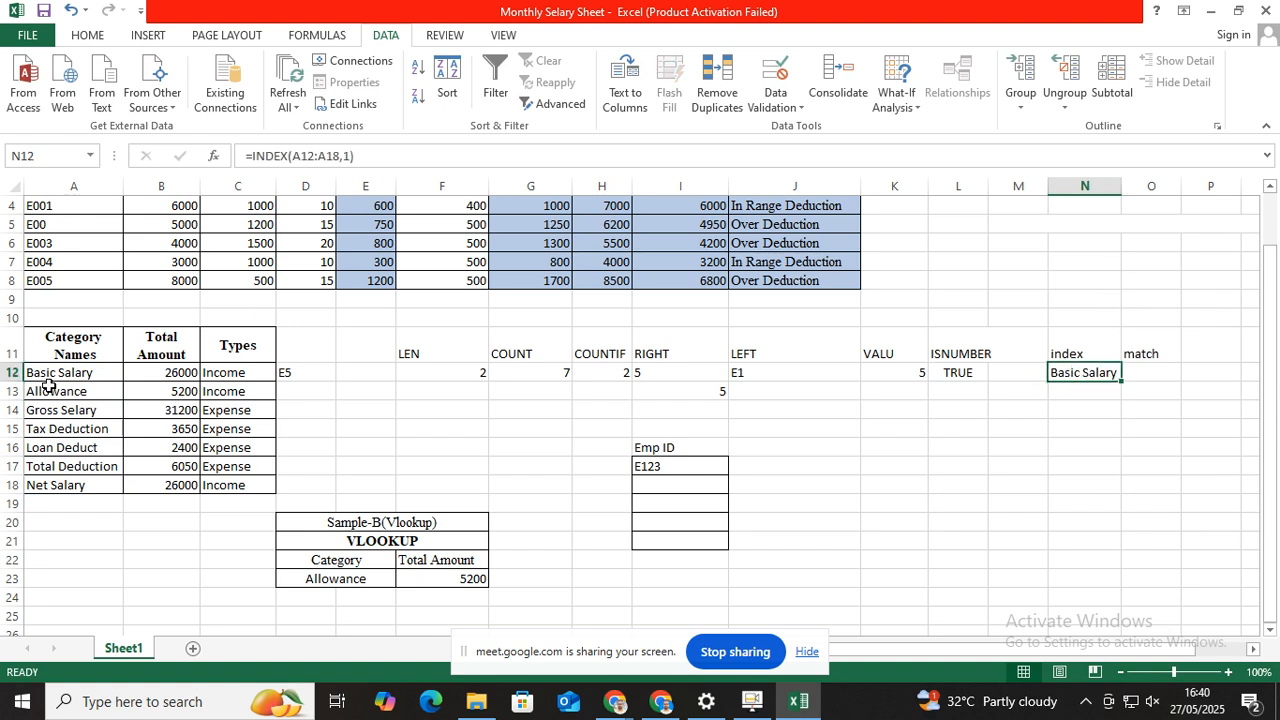
double_click(1089, 371)
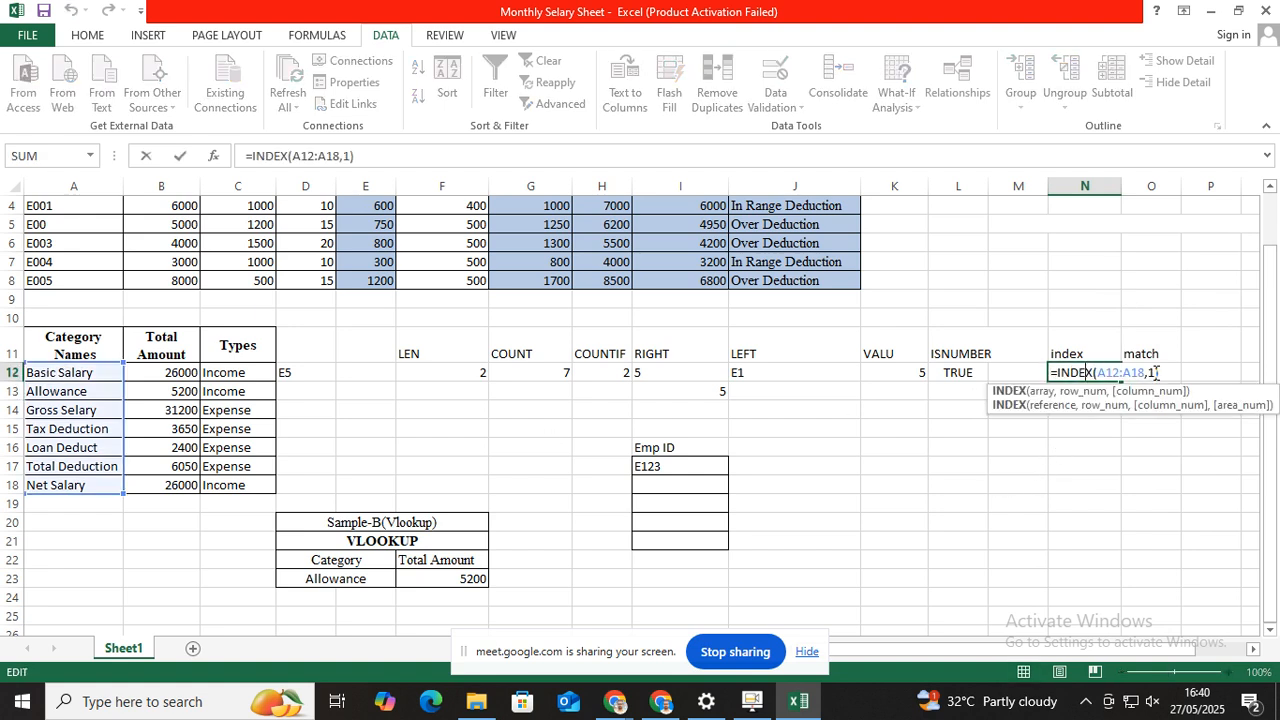
left_click(1153, 373)
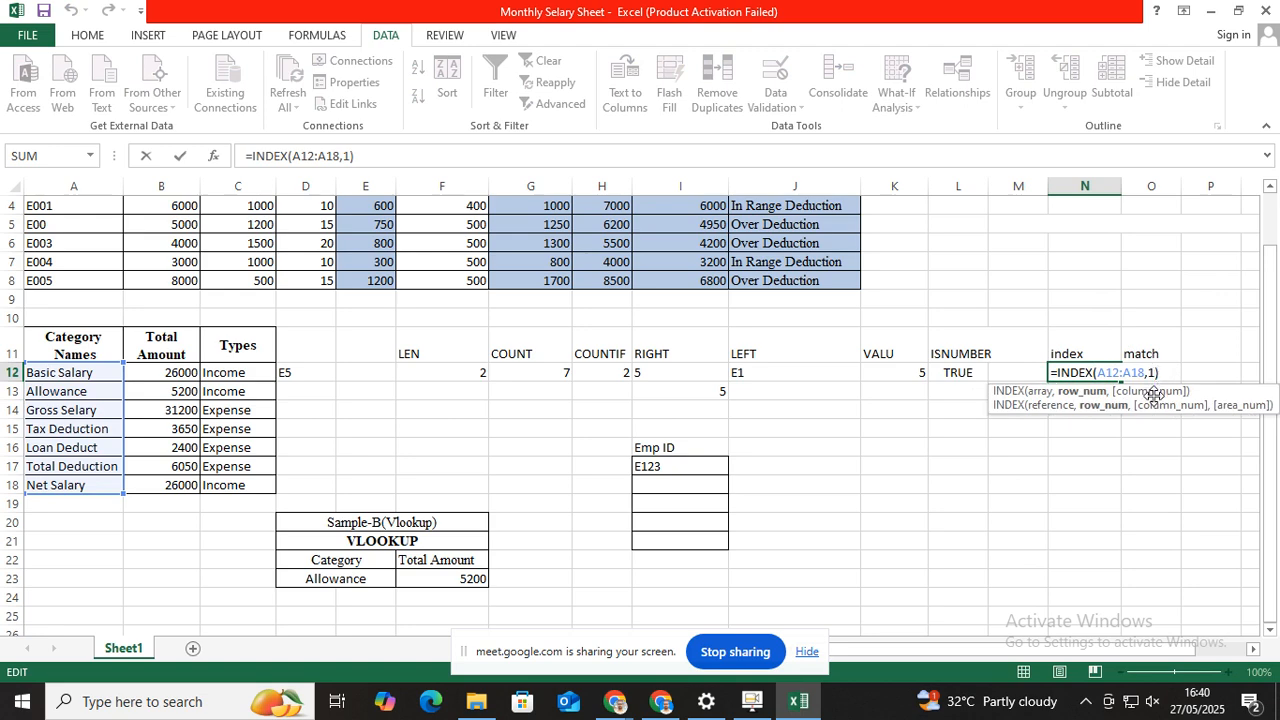
key("BackSpace")
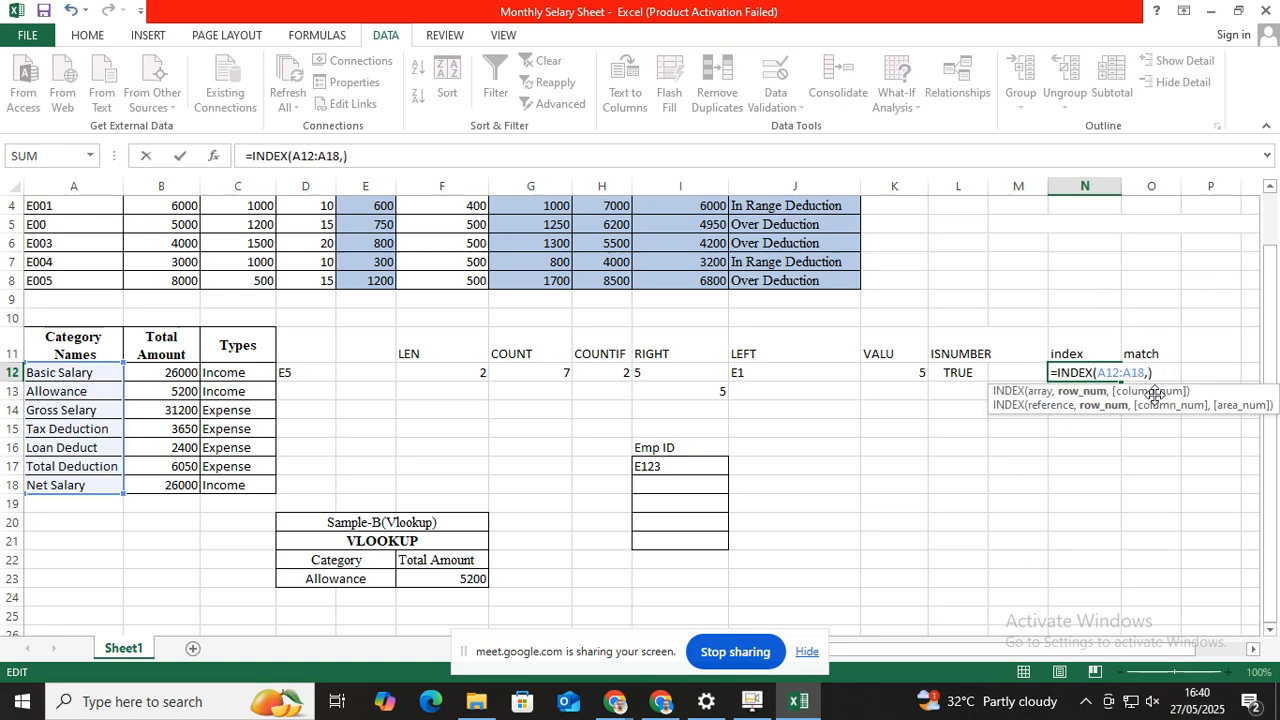
type("2")
key("Return")
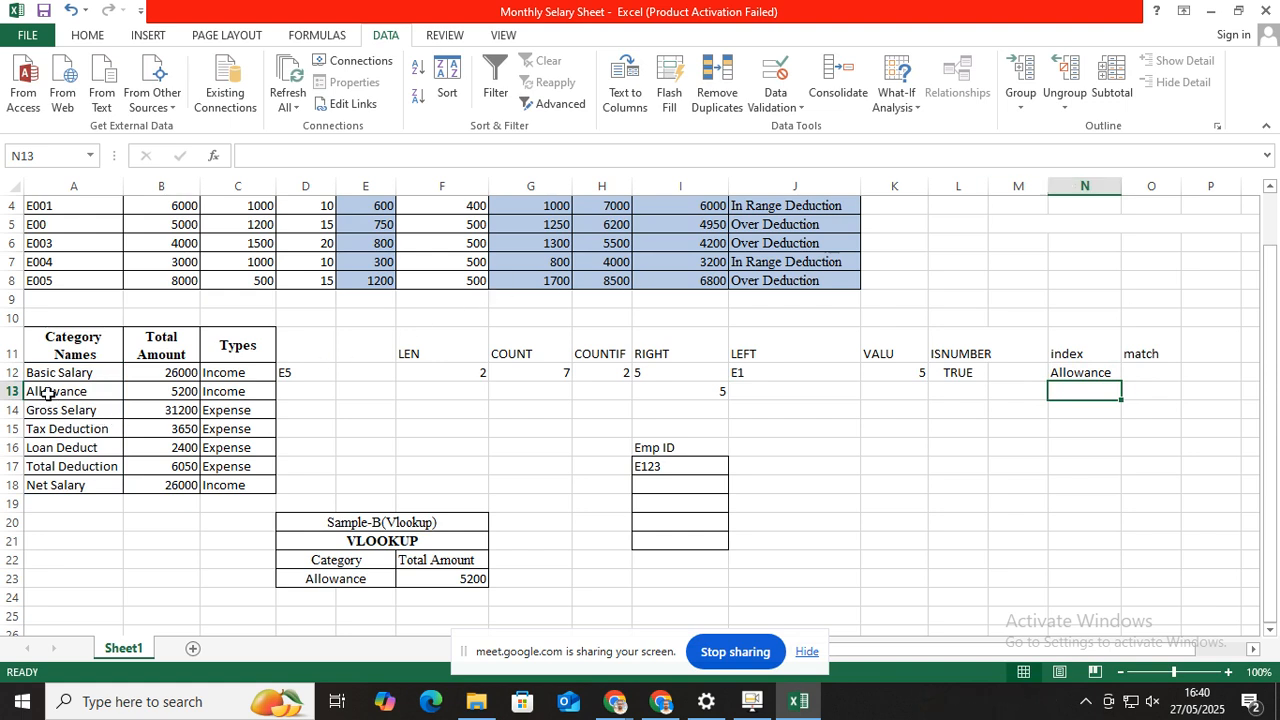
double_click(1072, 371)
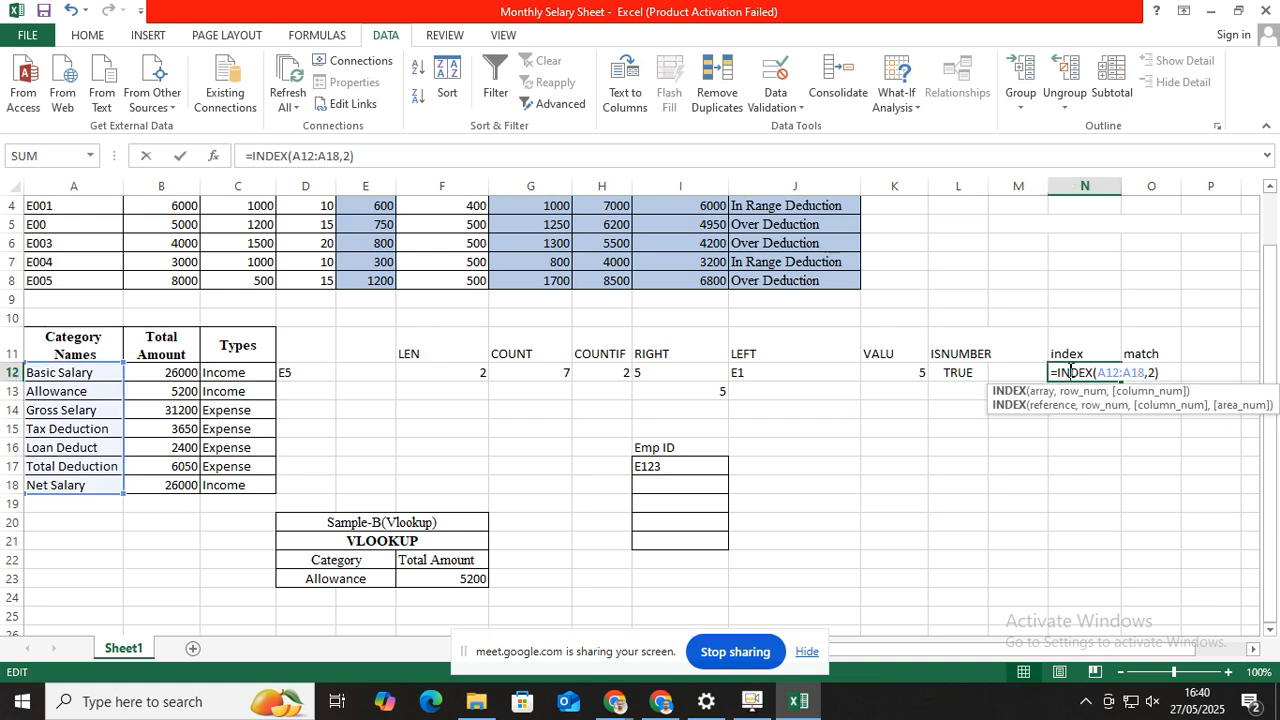
left_click(1159, 372)
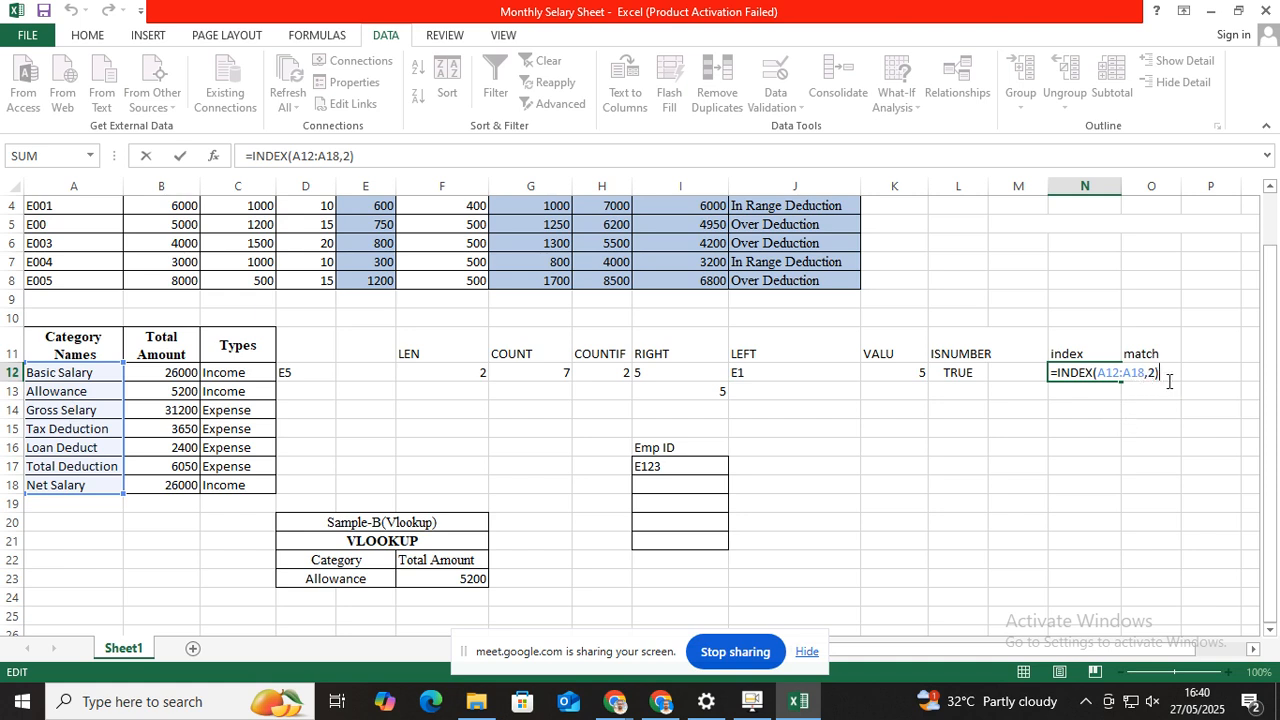
key("Return")
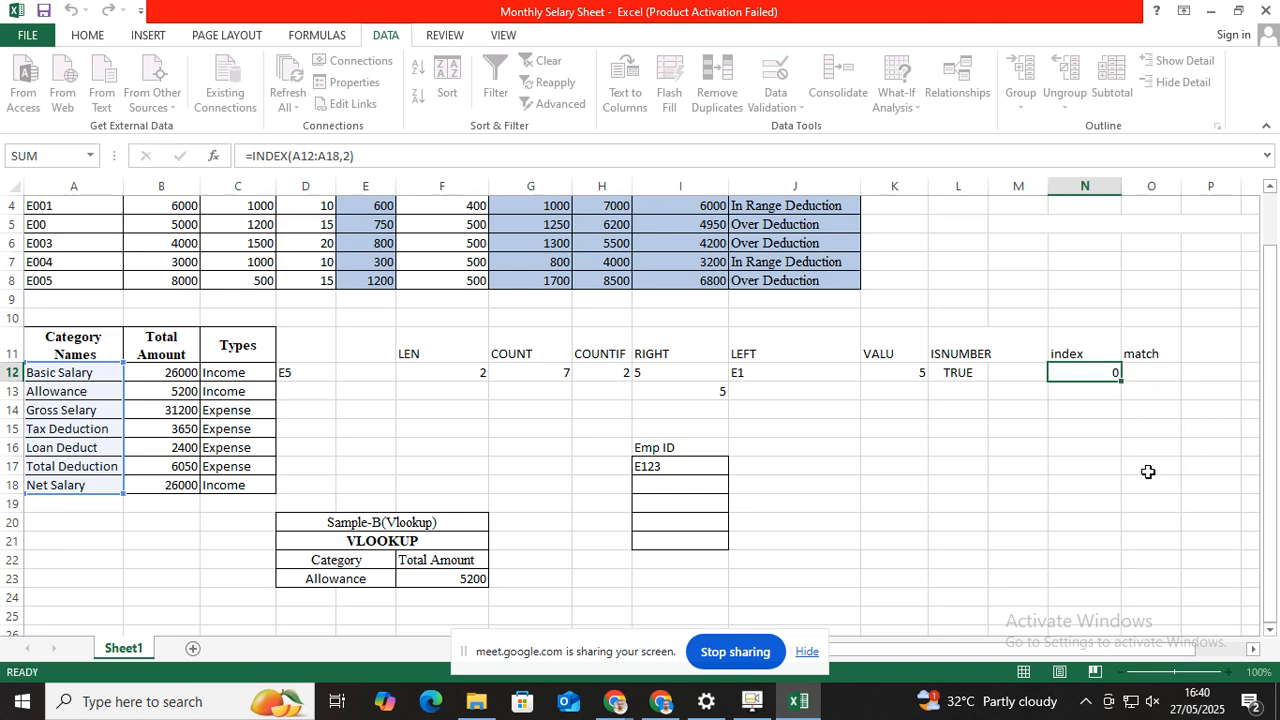
Enter the formula =MATCH(D23,A12:A18,0) in cell O12, using the exact match option
left_click(1149, 372)
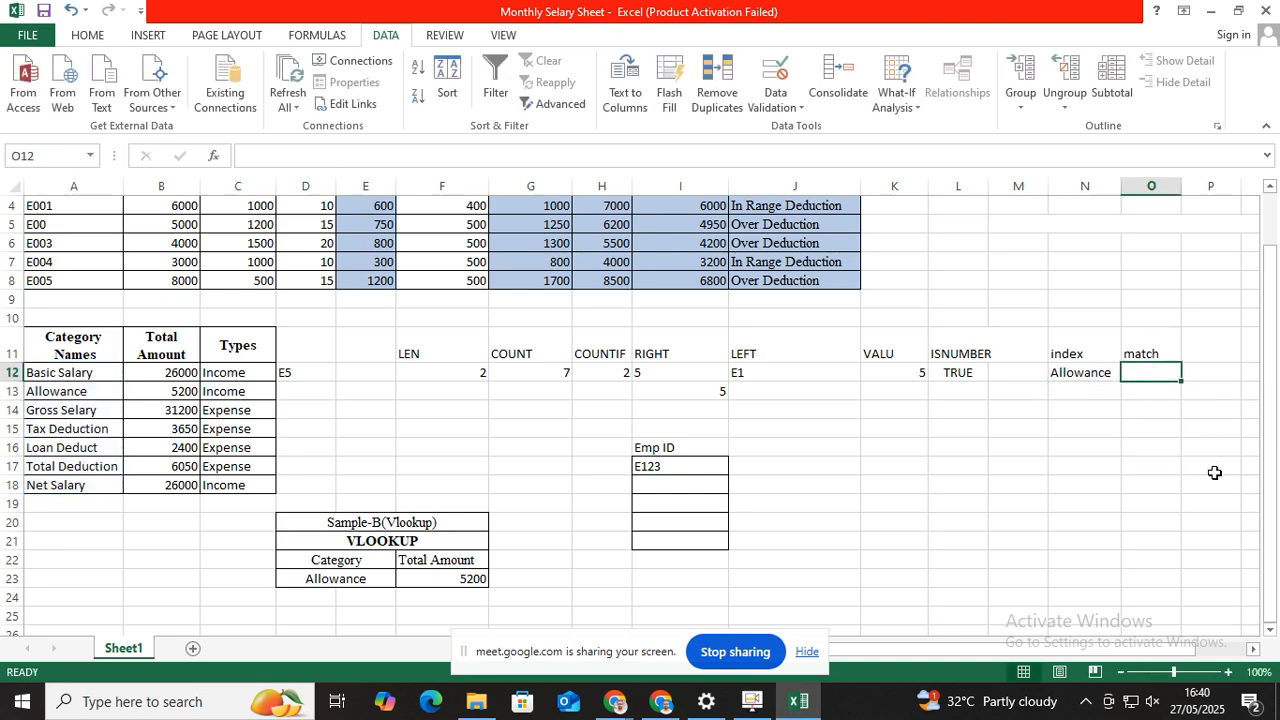
type("=")
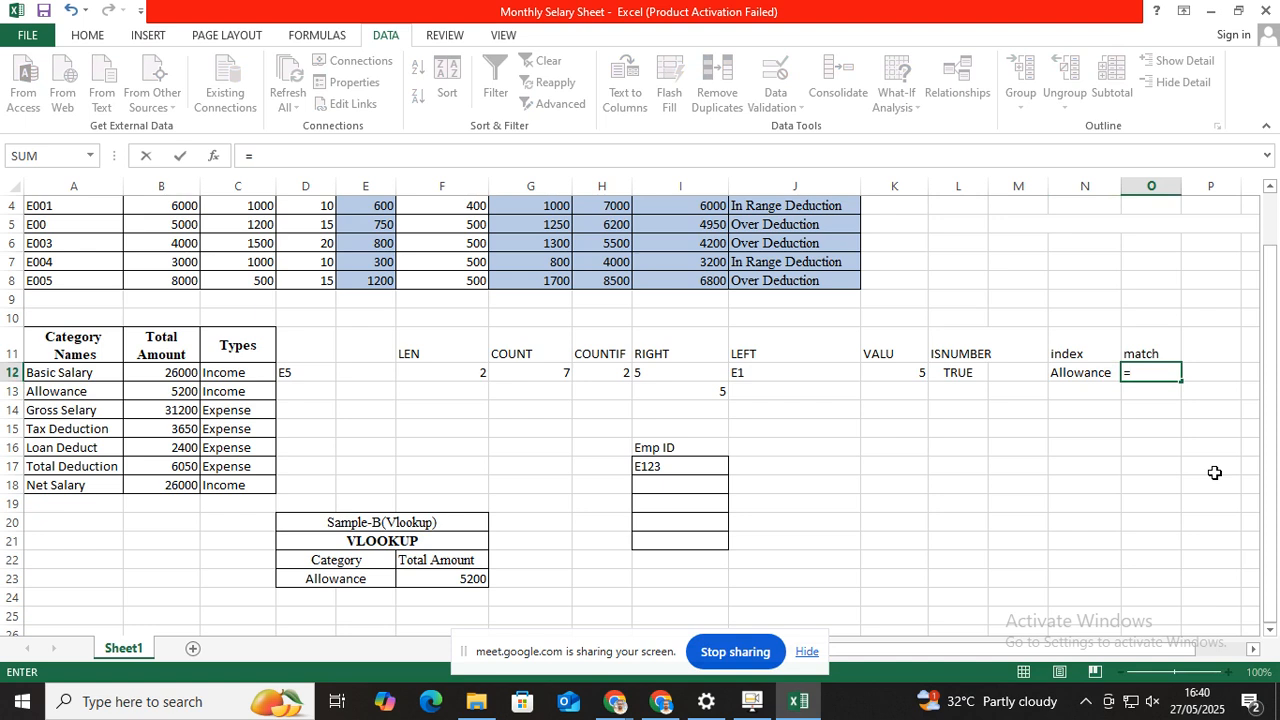
type("matc")
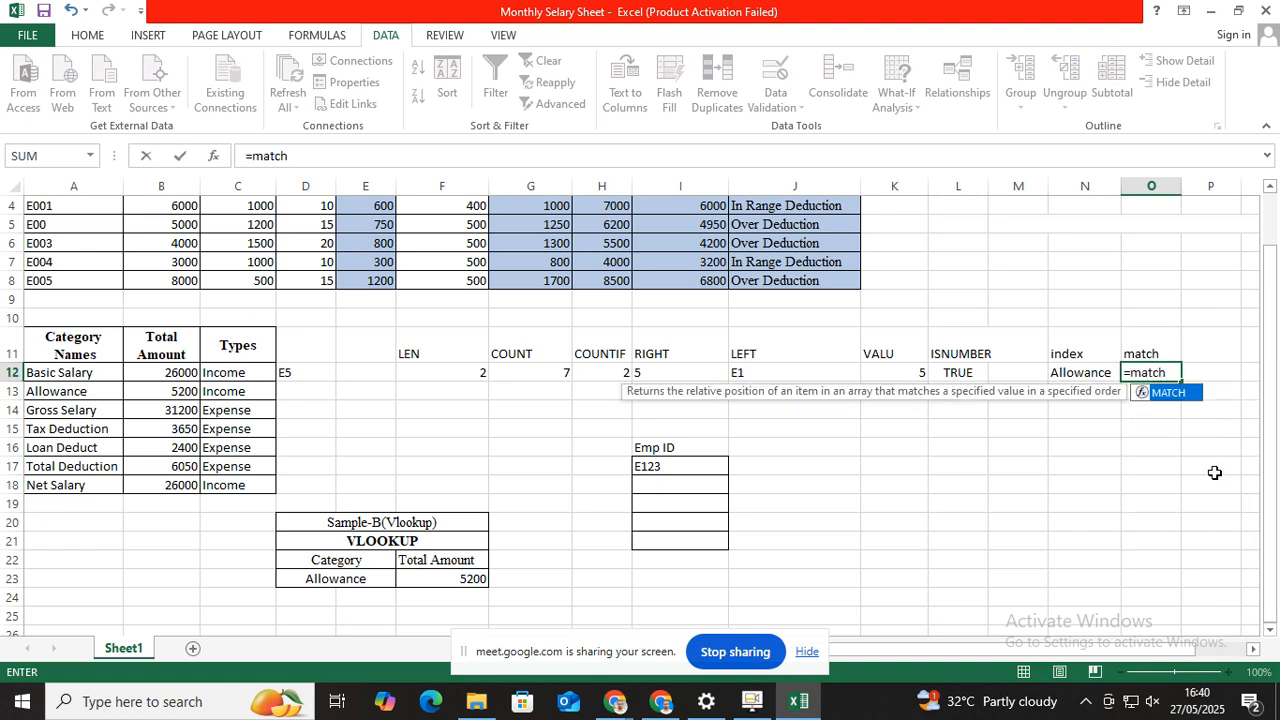
type("h")
double_click(1160, 392)
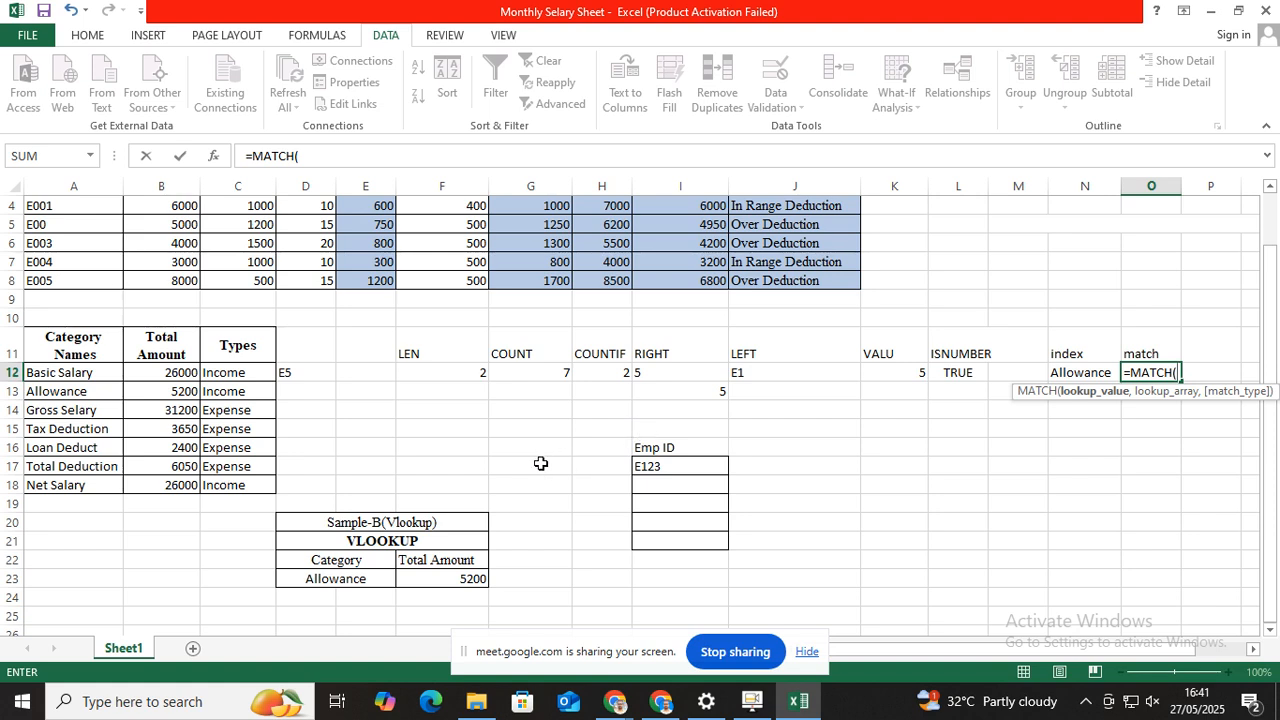
left_click(333, 580)
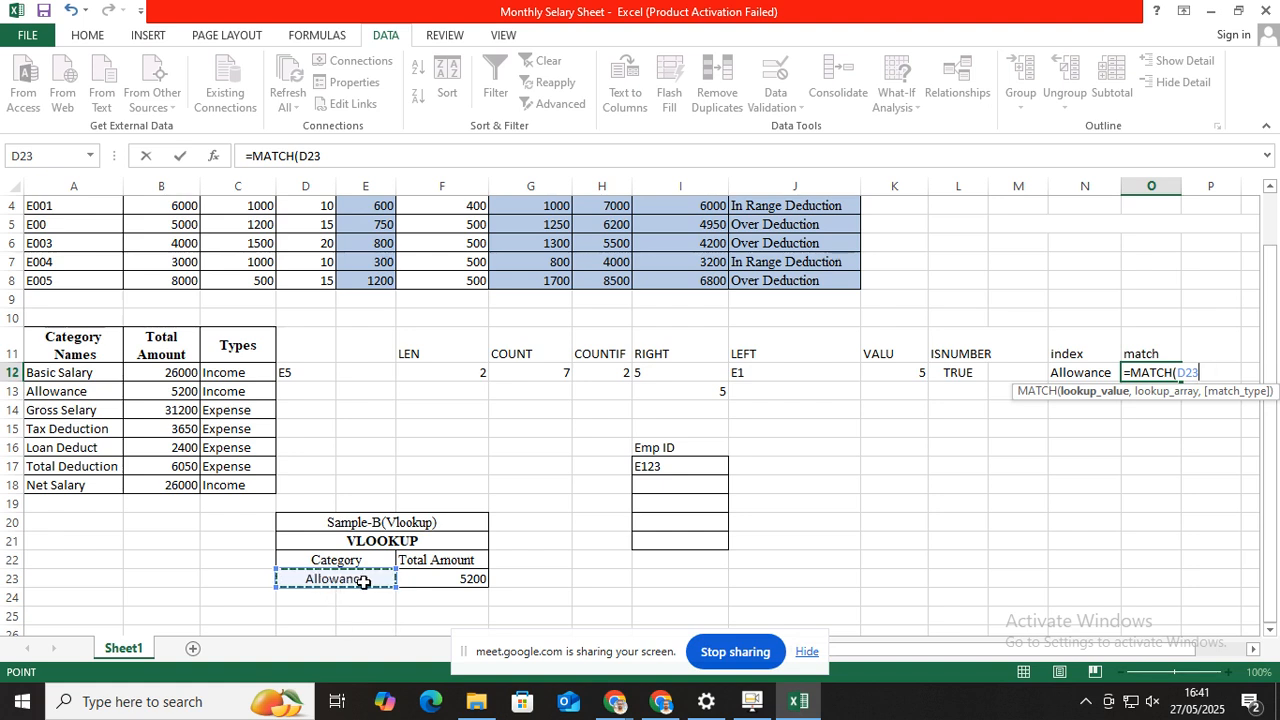
type(",")
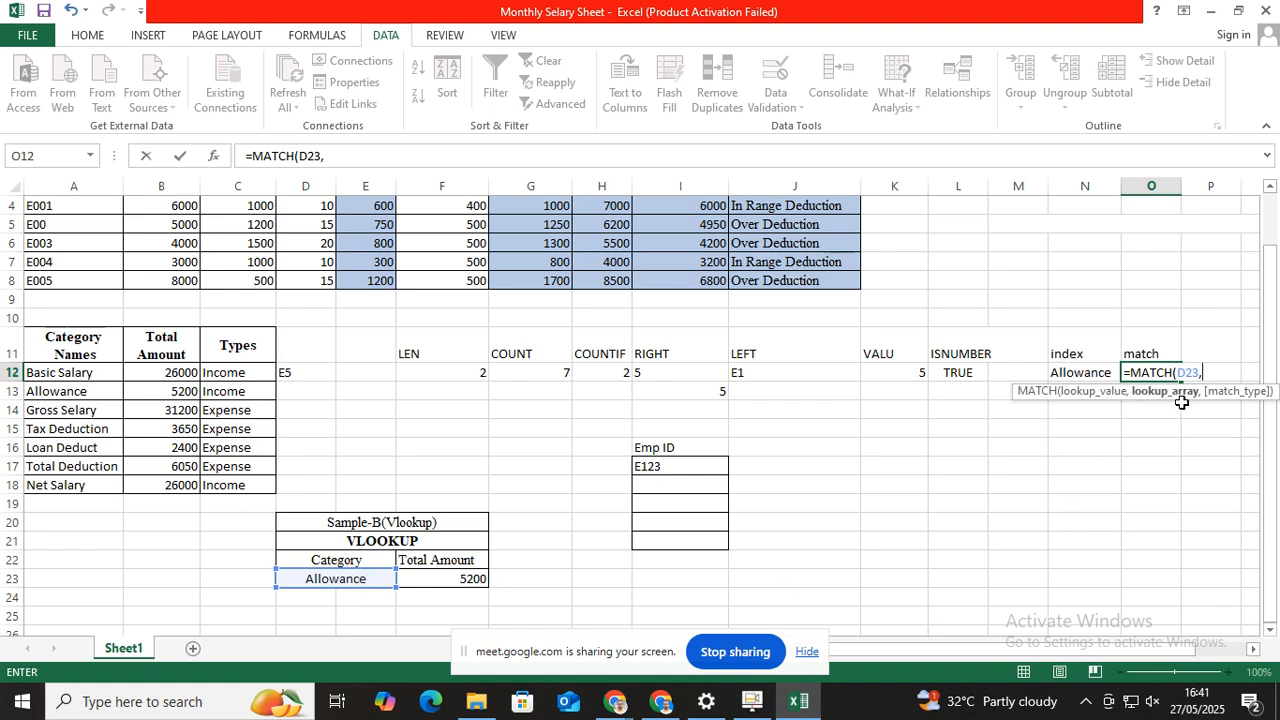
left_click(57, 368)
left_click_drag(57, 368, 72, 488)
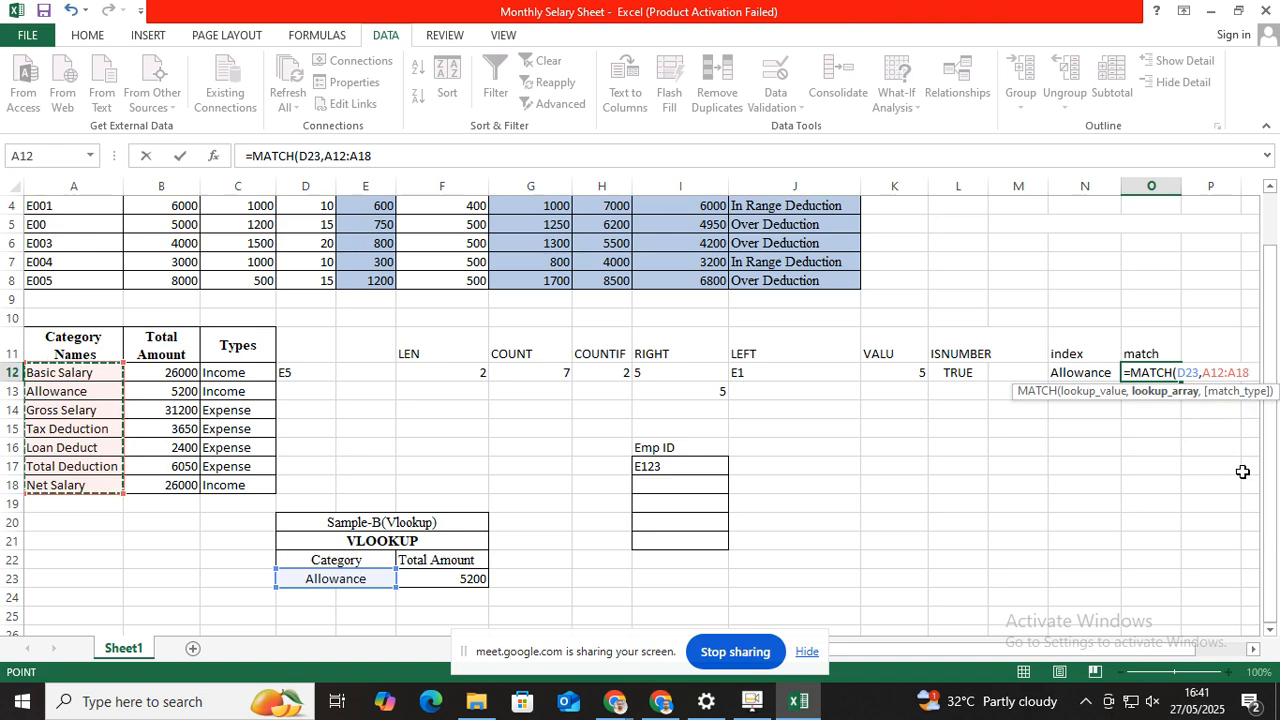
type(",")
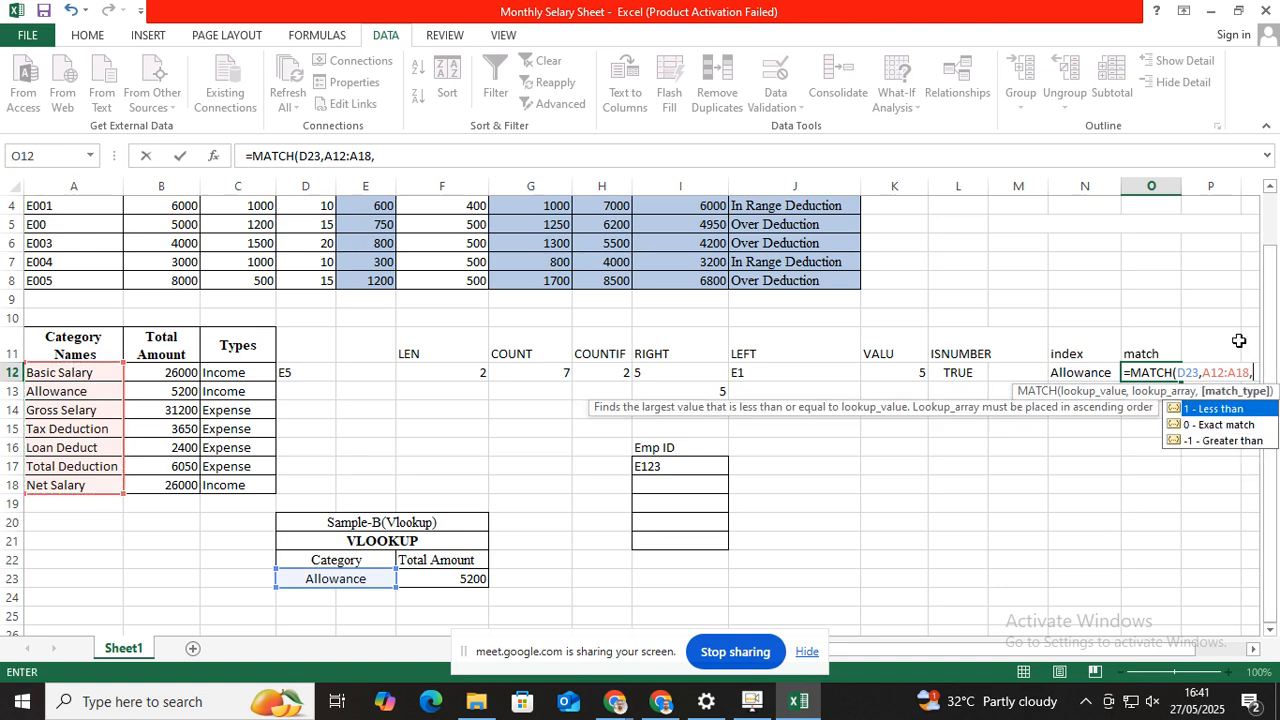
double_click(1220, 425)
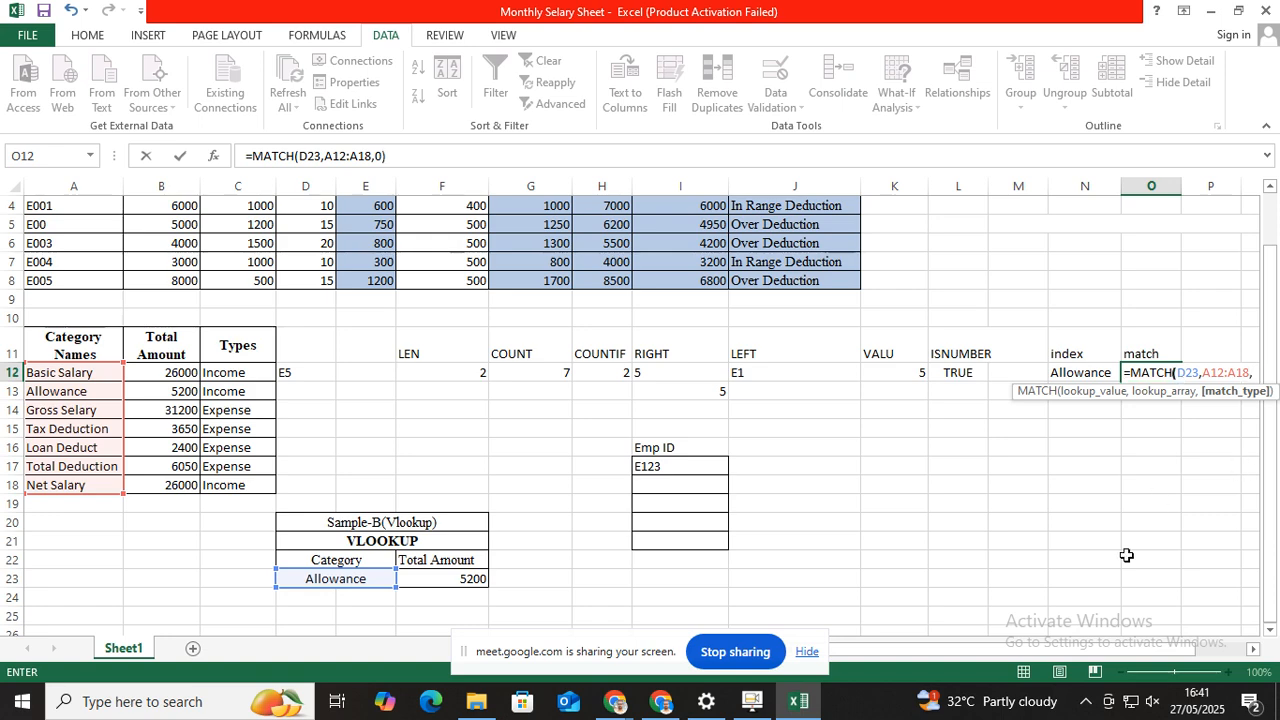
mouse_move(894, 651)
left_mouse_down()
mouse_move(981, 650)
mouse_move(876, 642)
mouse_move(897, 636)
mouse_move(885, 633)
left_mouse_up()
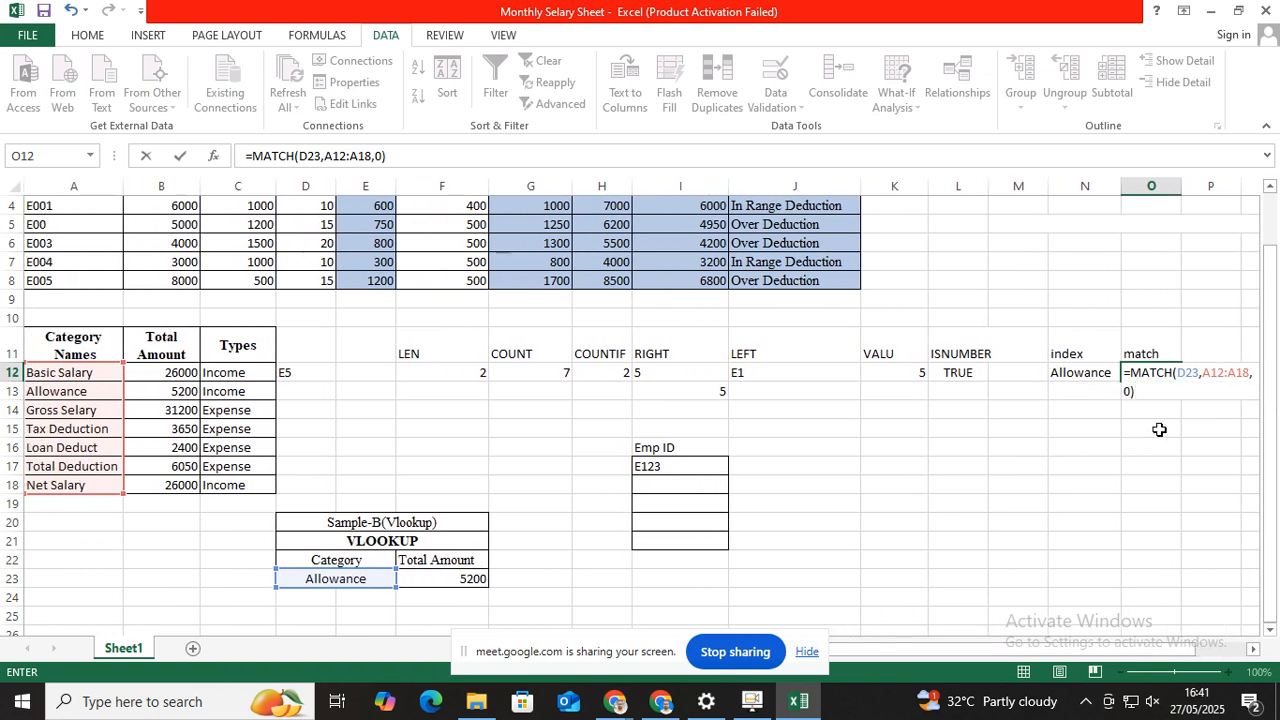
key("Return")
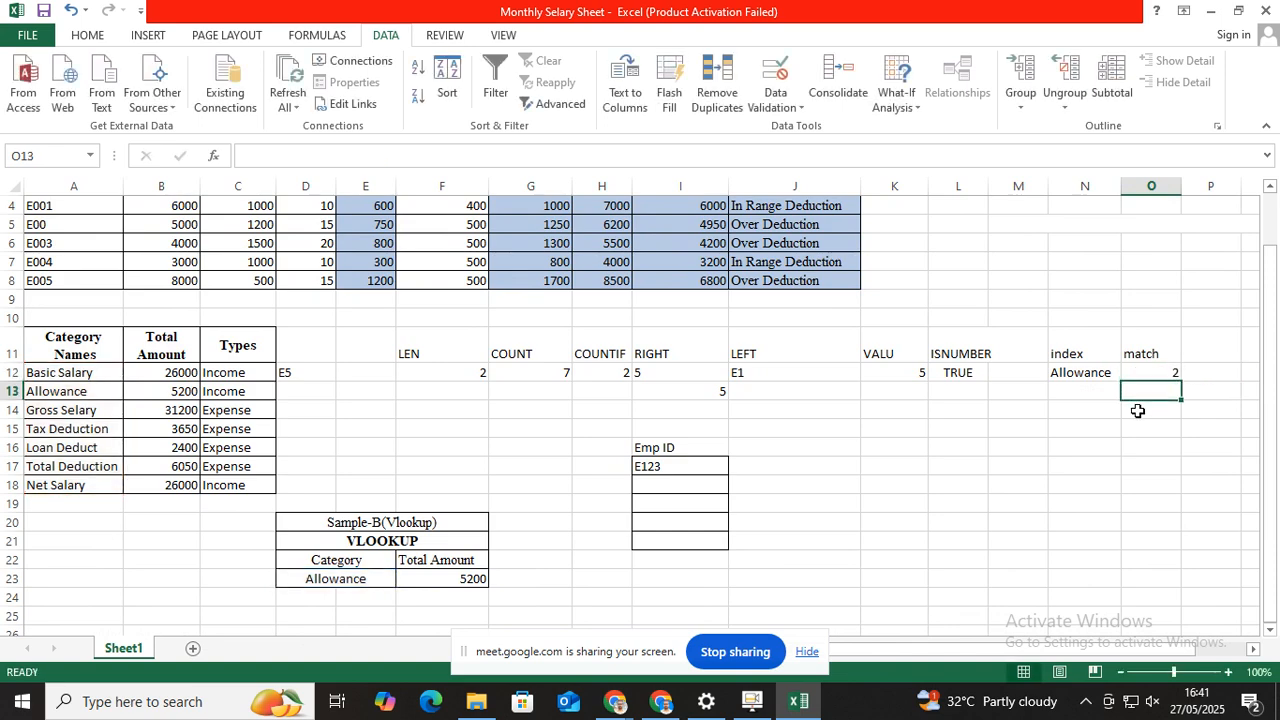
Examine the lookup value and lookup array arguments of the MATCH formula in cell O12
double_click(1173, 368)
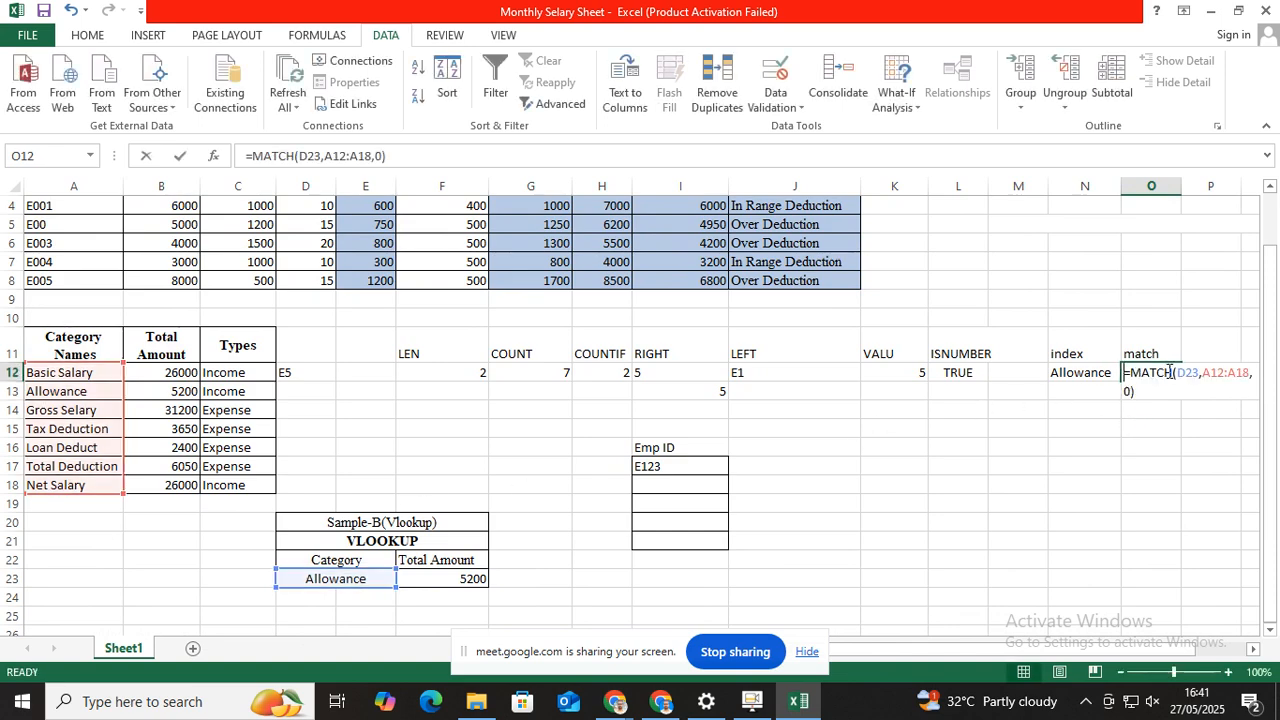
left_click(1180, 372)
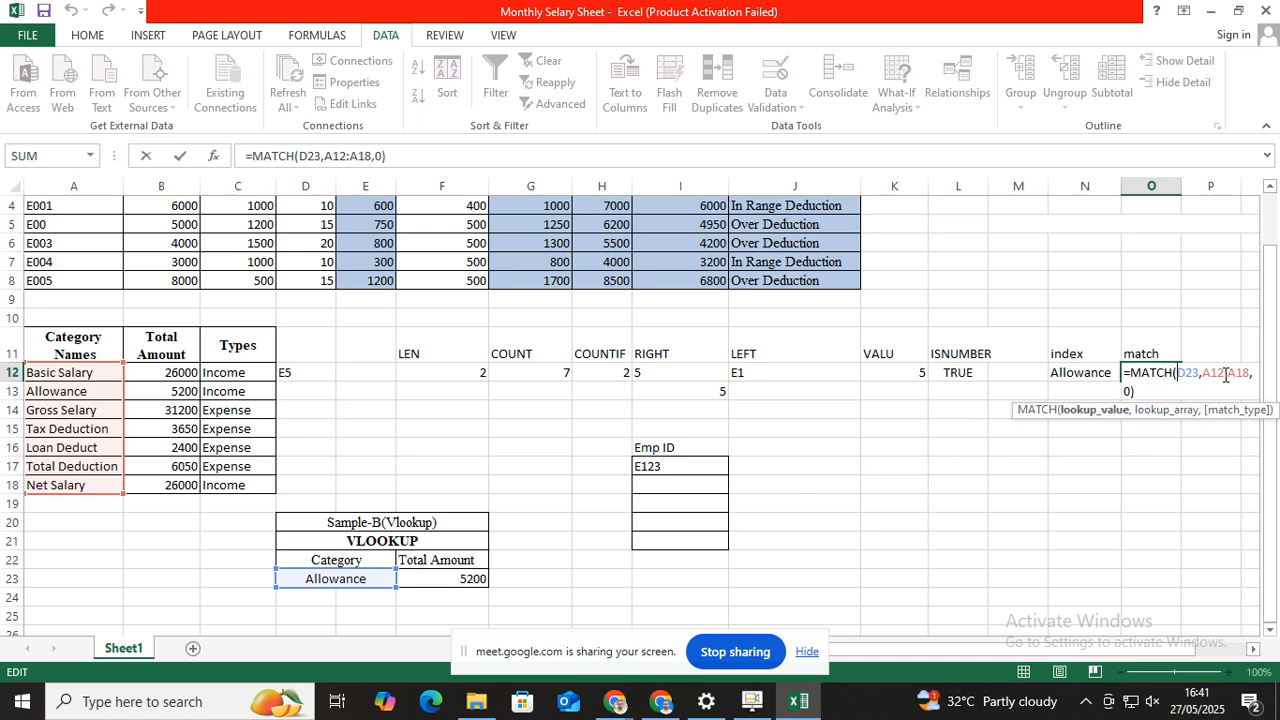
left_click(1148, 412)
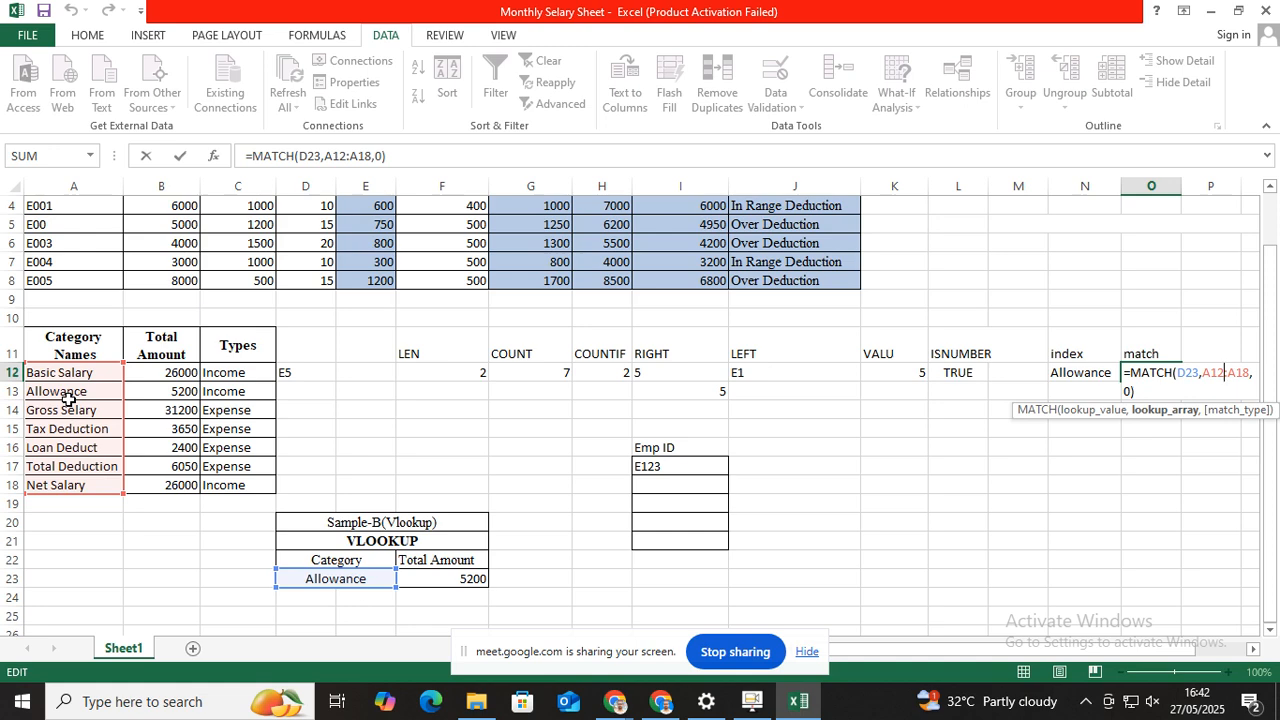
key("Return")
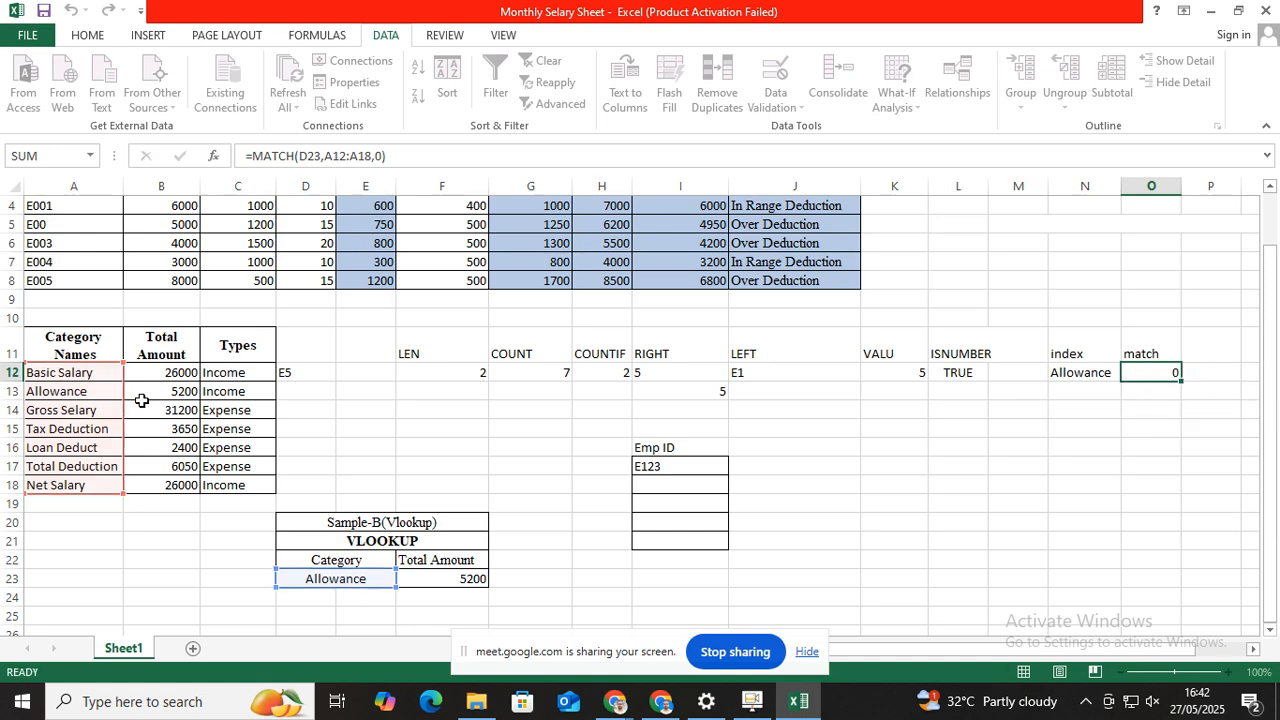
left_click(1163, 373)
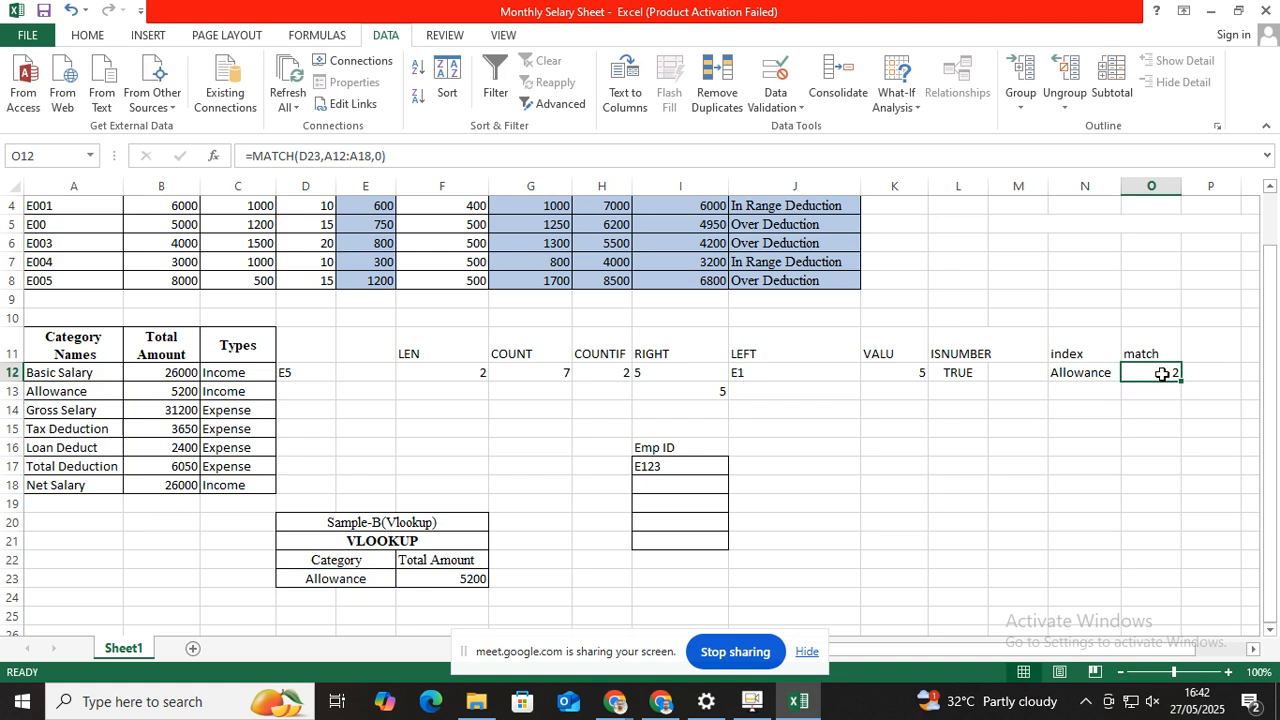
Replace the row number in cell N12's INDEX formula with a nested MATCH function
left_click(1088, 373)
double_click(1100, 373)
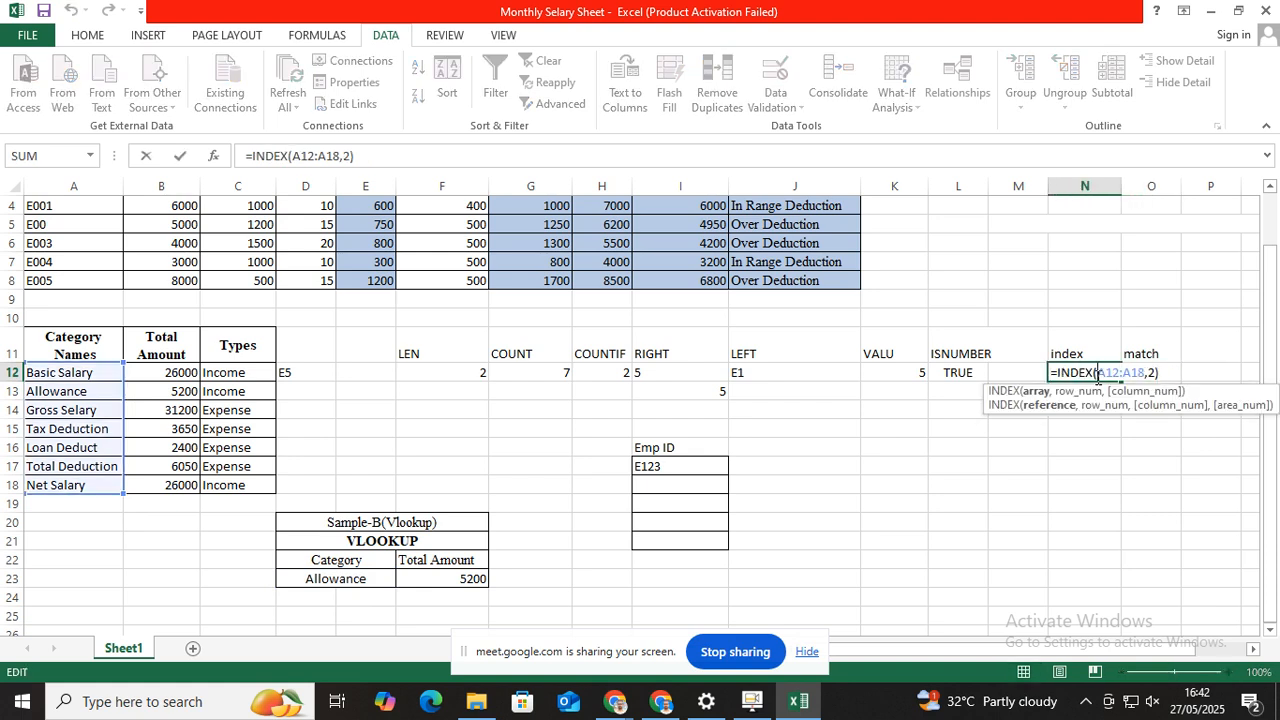
left_click(1153, 372)
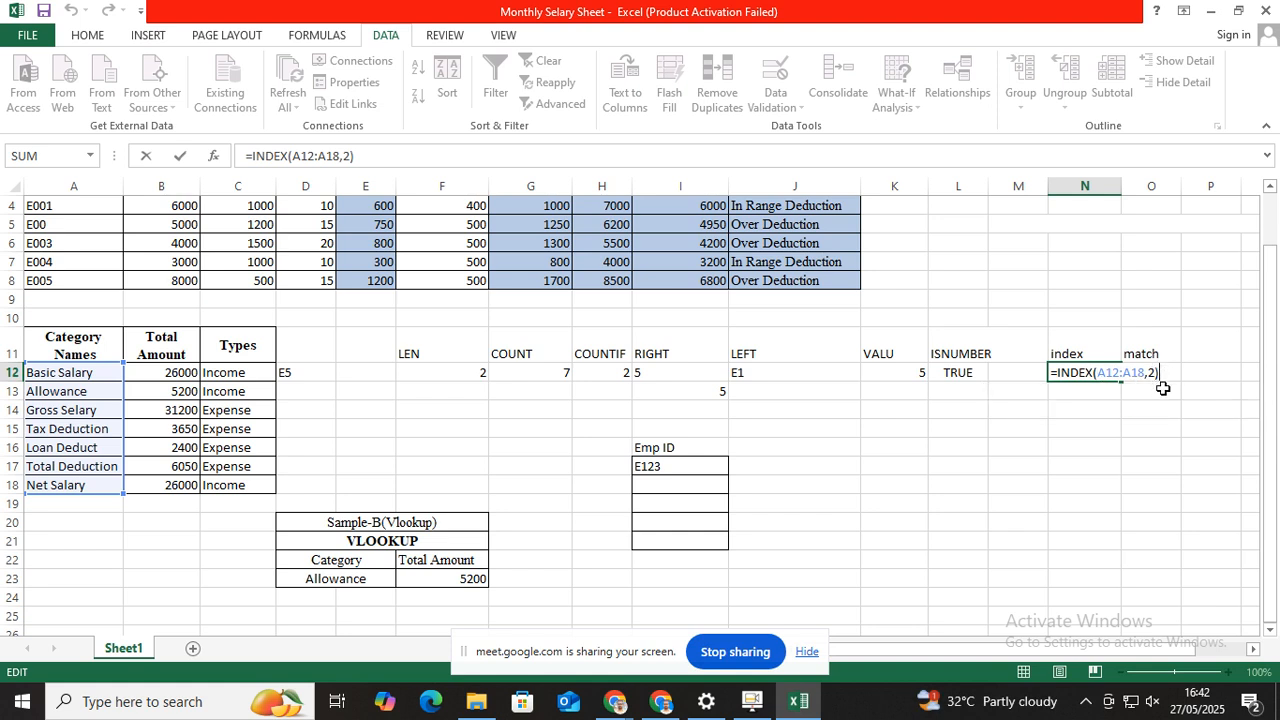
key("BackSpace")
key("BackSpace")
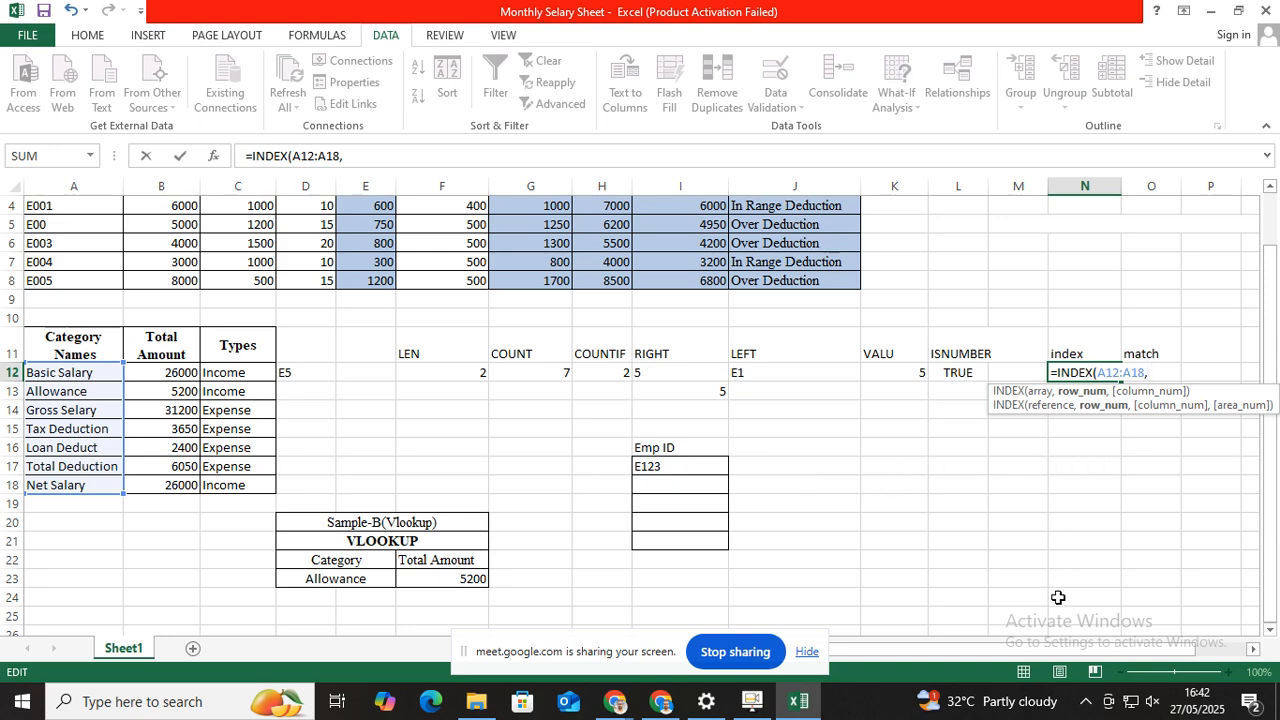
type("m")
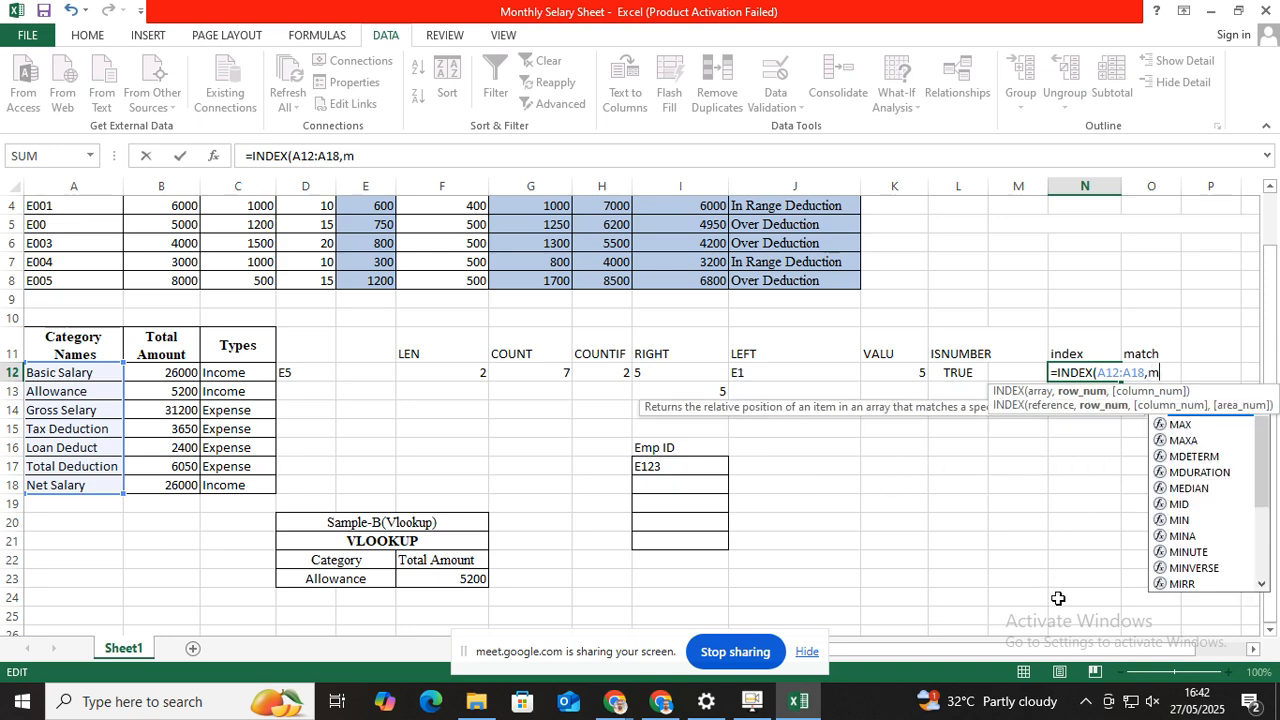
type("at")
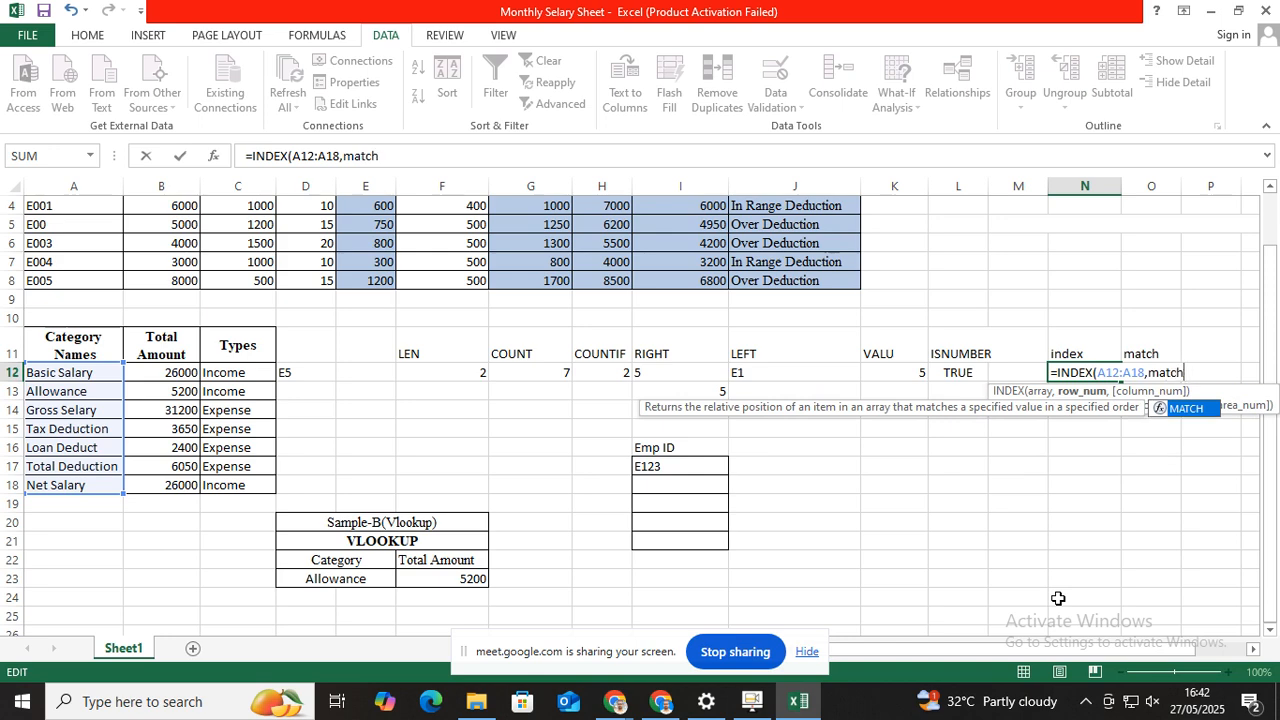
type("ch")
double_click(1180, 408)
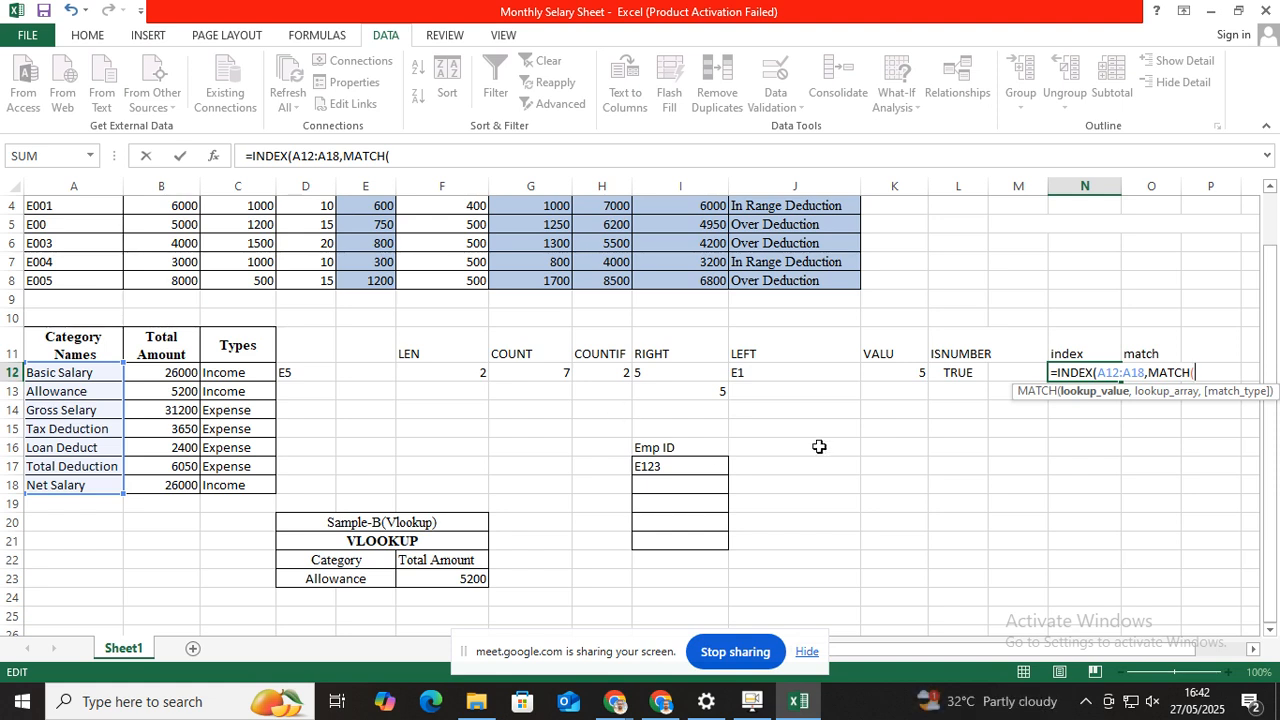
Complete the nested MATCH in cell N12 with lookup value D23, array A12:A18 and exact match 0, accepting the closing-bracket correction
left_click(354, 584)
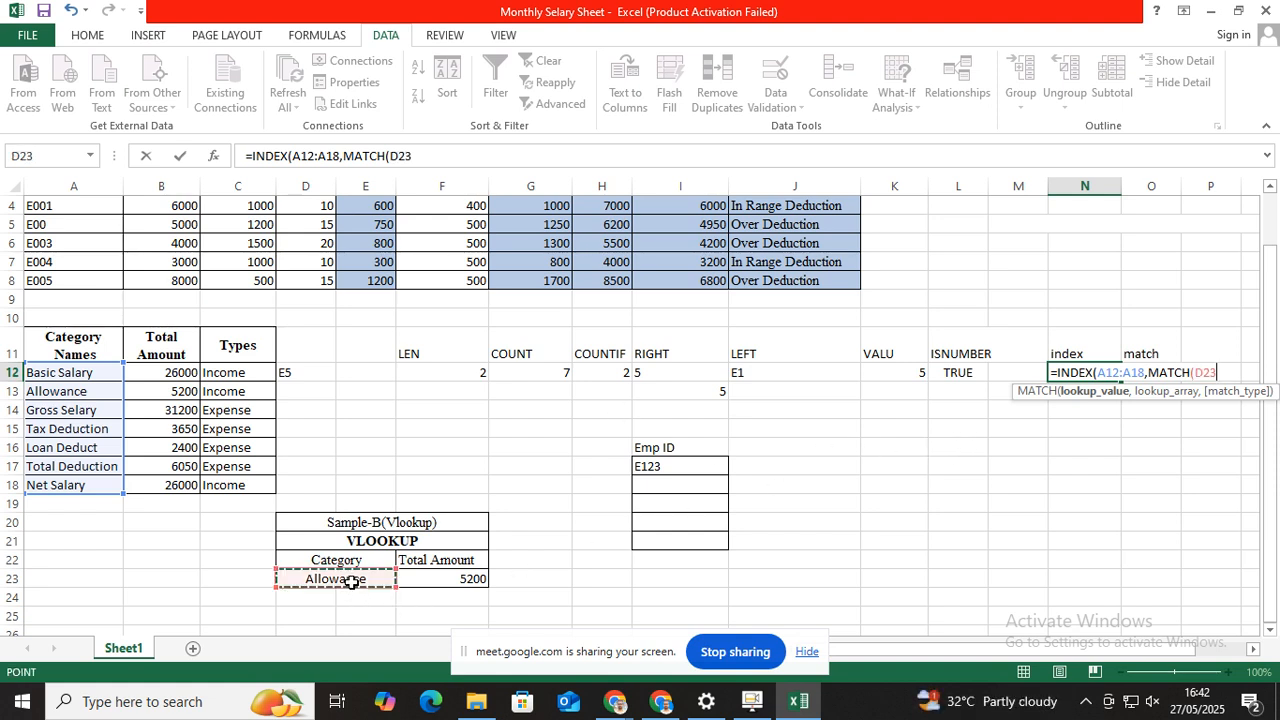
type(",")
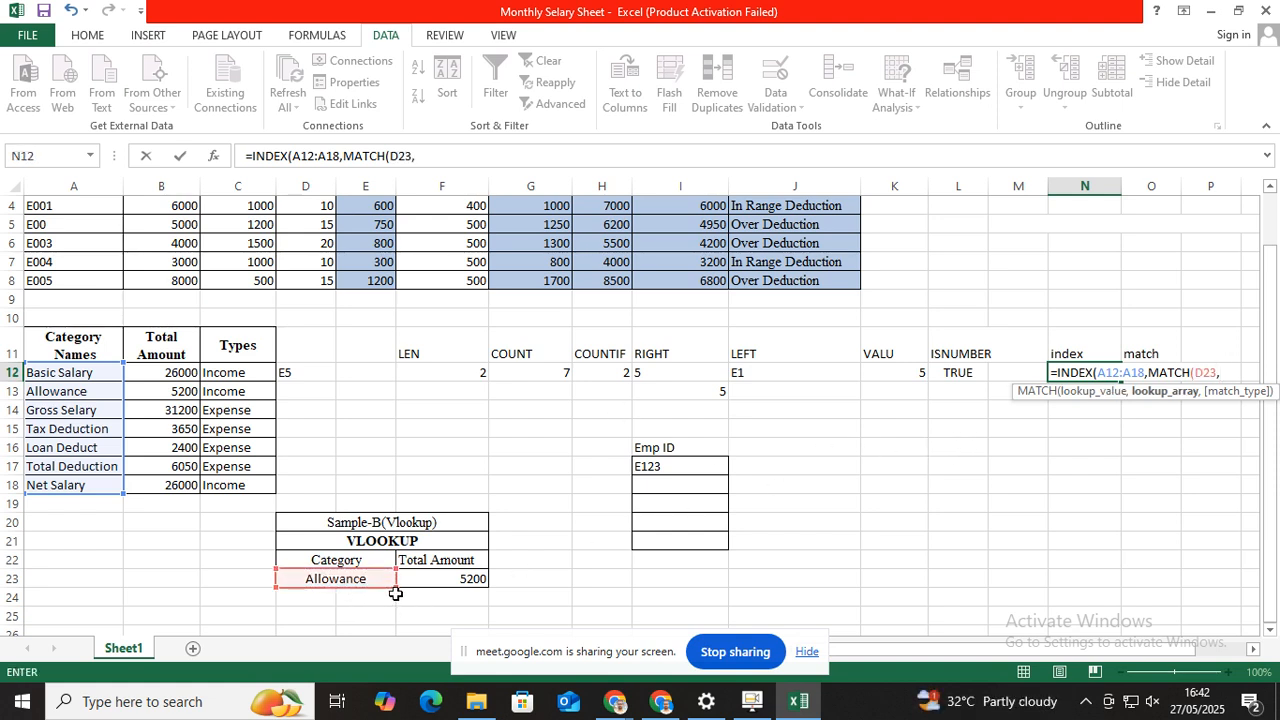
left_click_drag(66, 370, 63, 487)
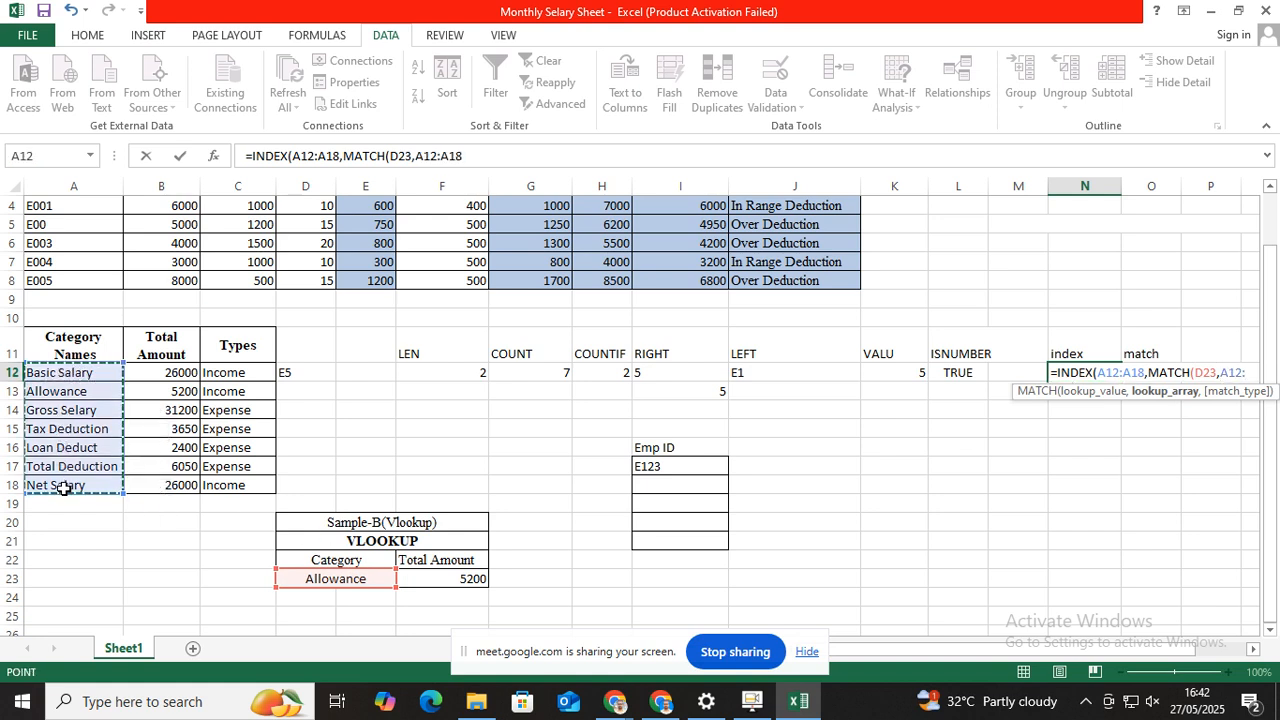
type(",")
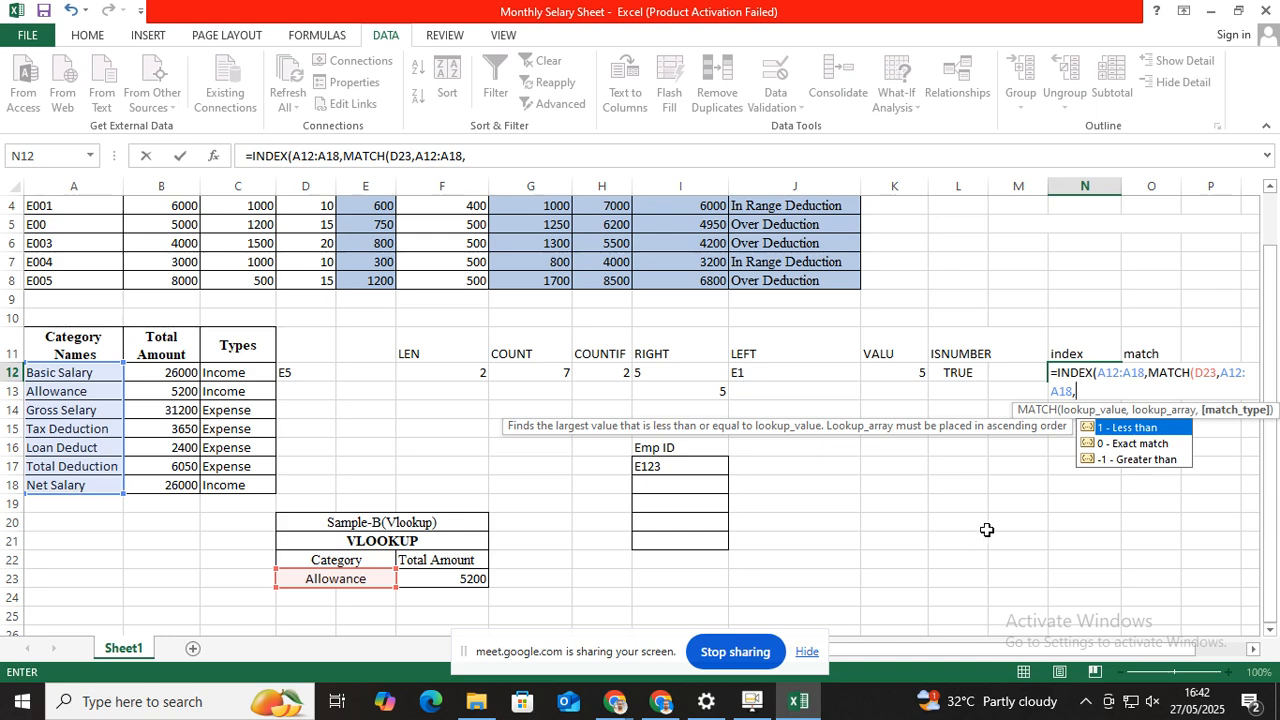
double_click(1120, 443)
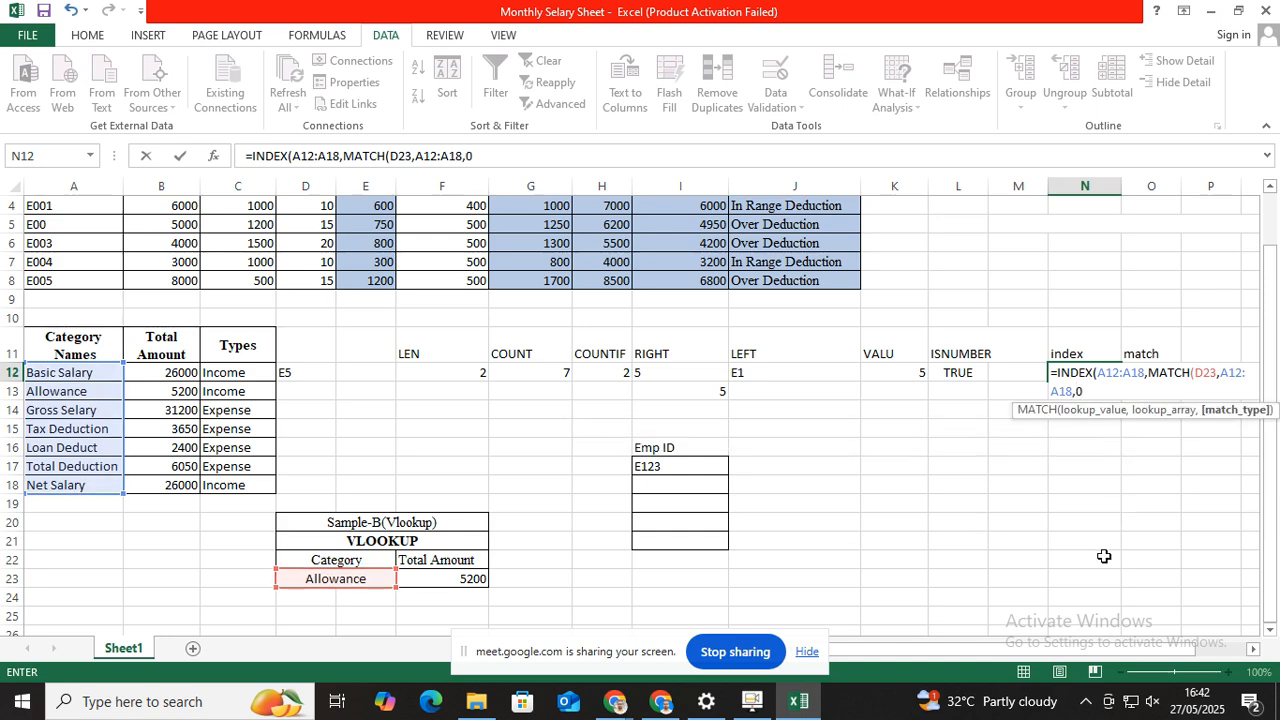
key("Return")
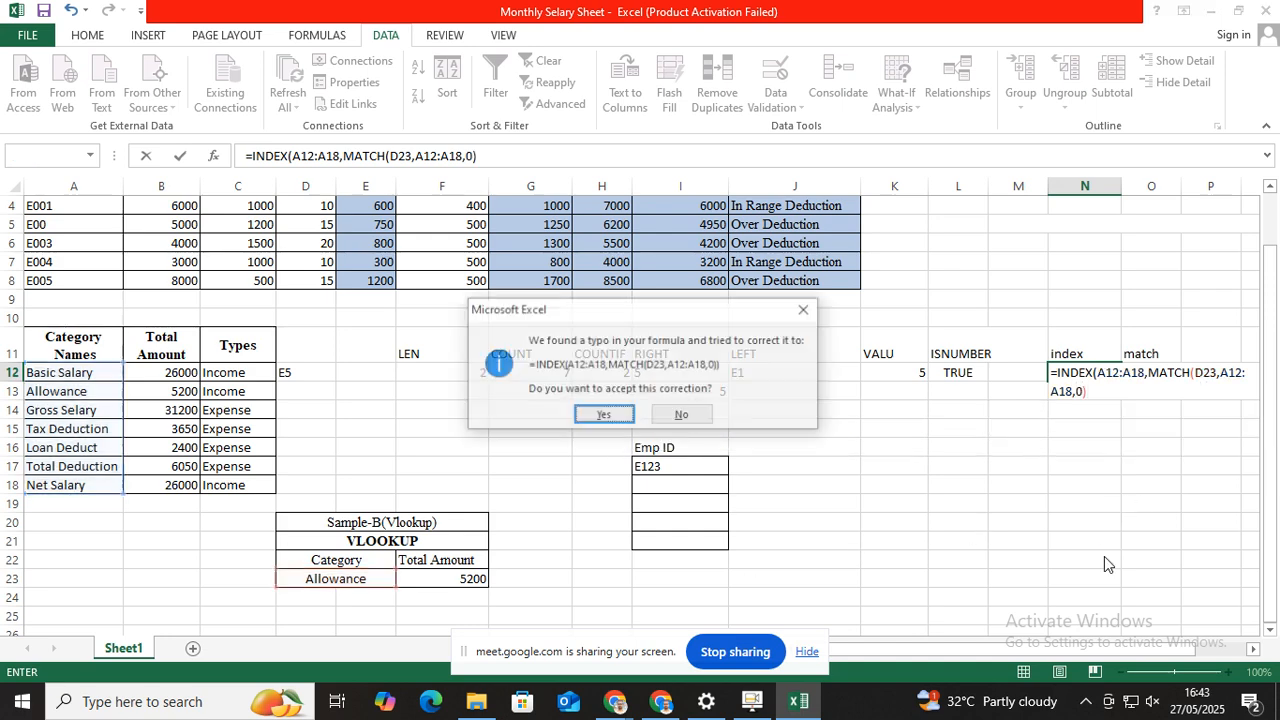
left_click(608, 414)
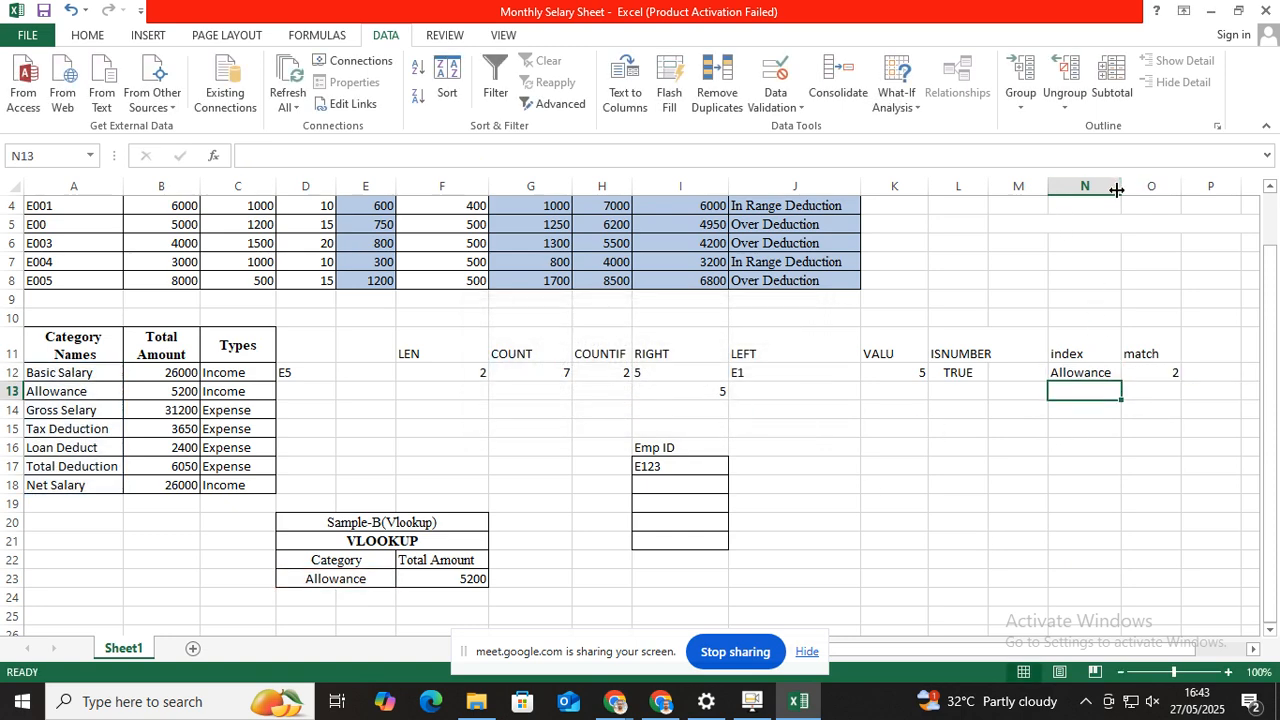
Narrow column N slightly
left_click_drag(1121, 186, 1115, 186)
left_click(1104, 482)
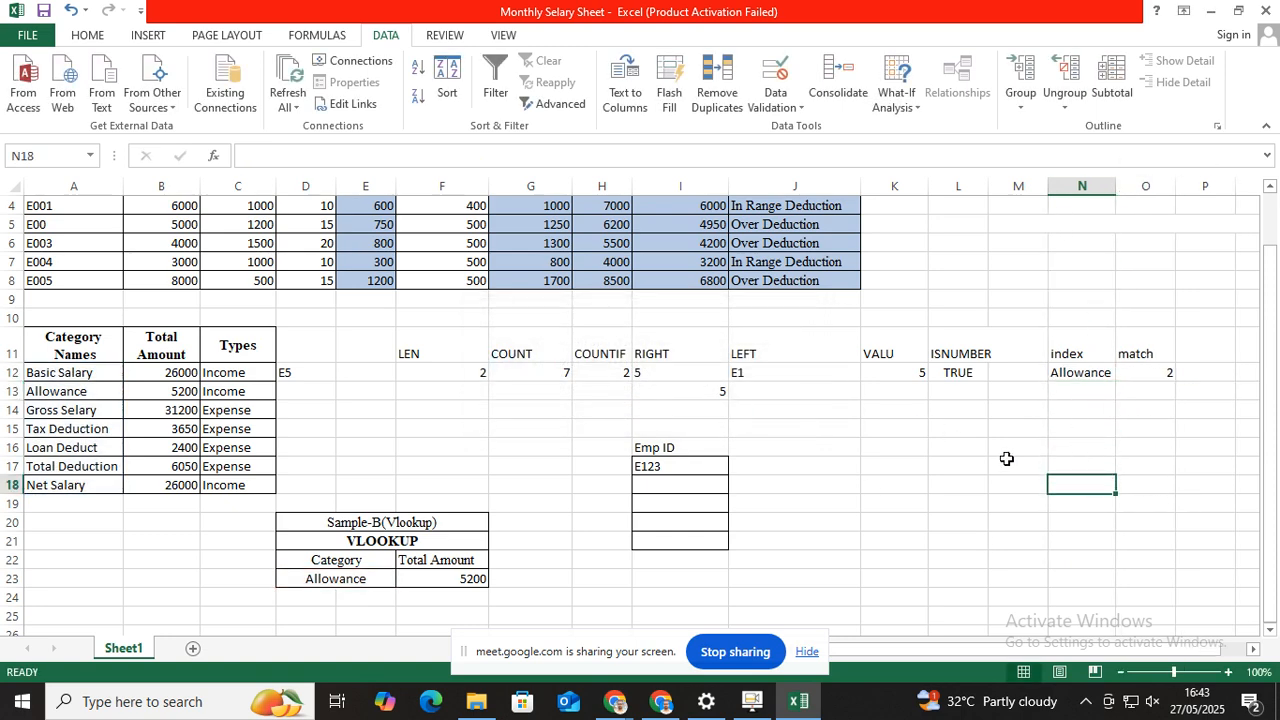
left_click(932, 522)
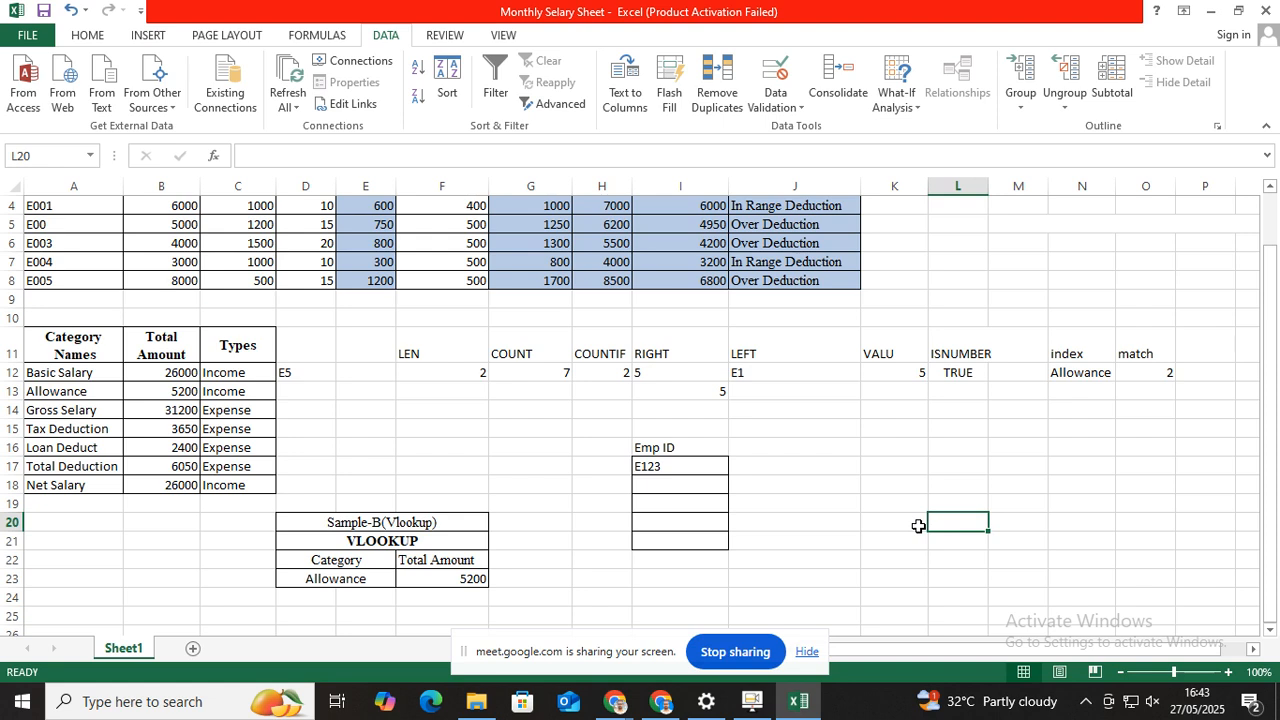
left_click(815, 470)
left_click(890, 432)
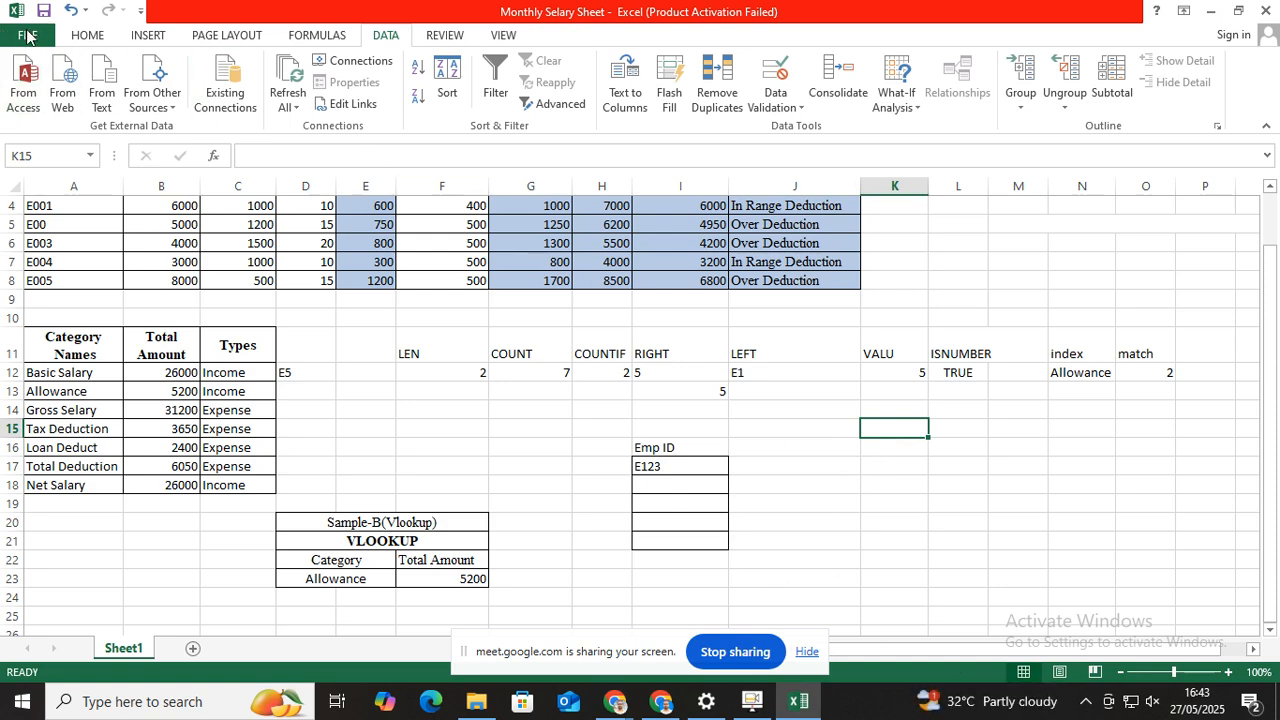
Check the print preview of the salary sheet in portrait orientation and return to the worksheet
left_click(28, 37)
left_click(29, 34)
key("ctrl+p")
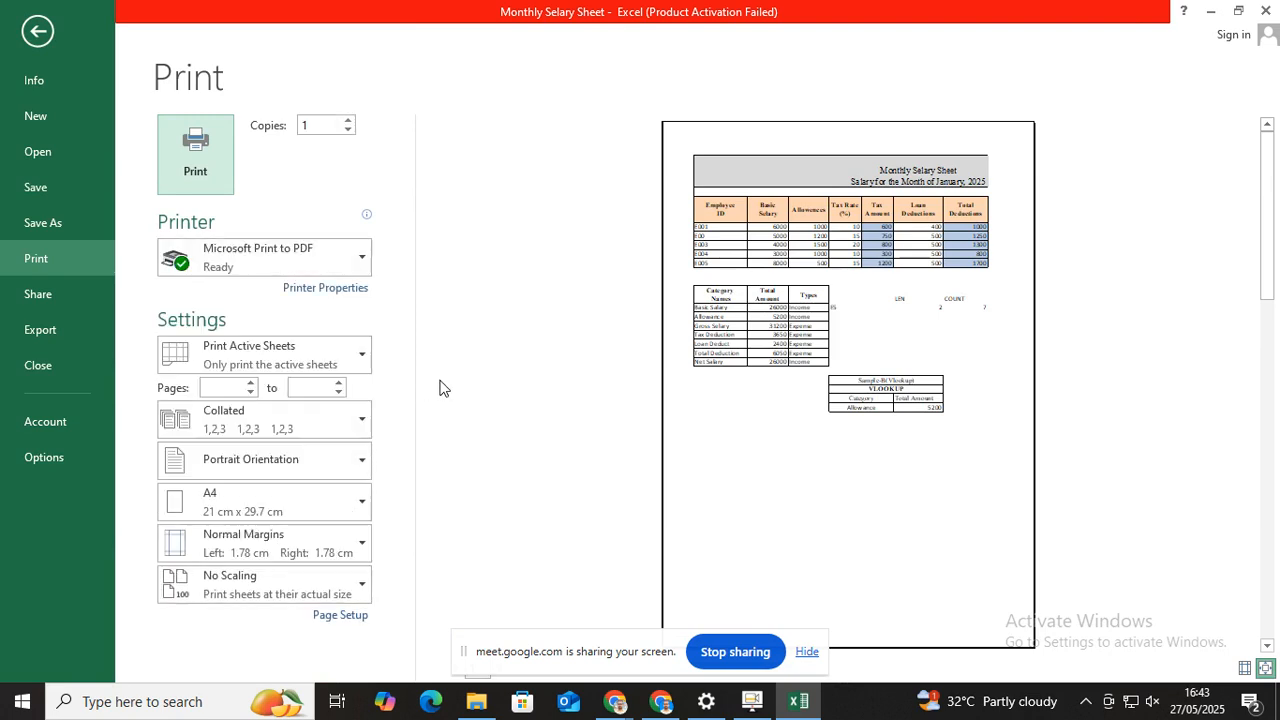
left_click(38, 33)
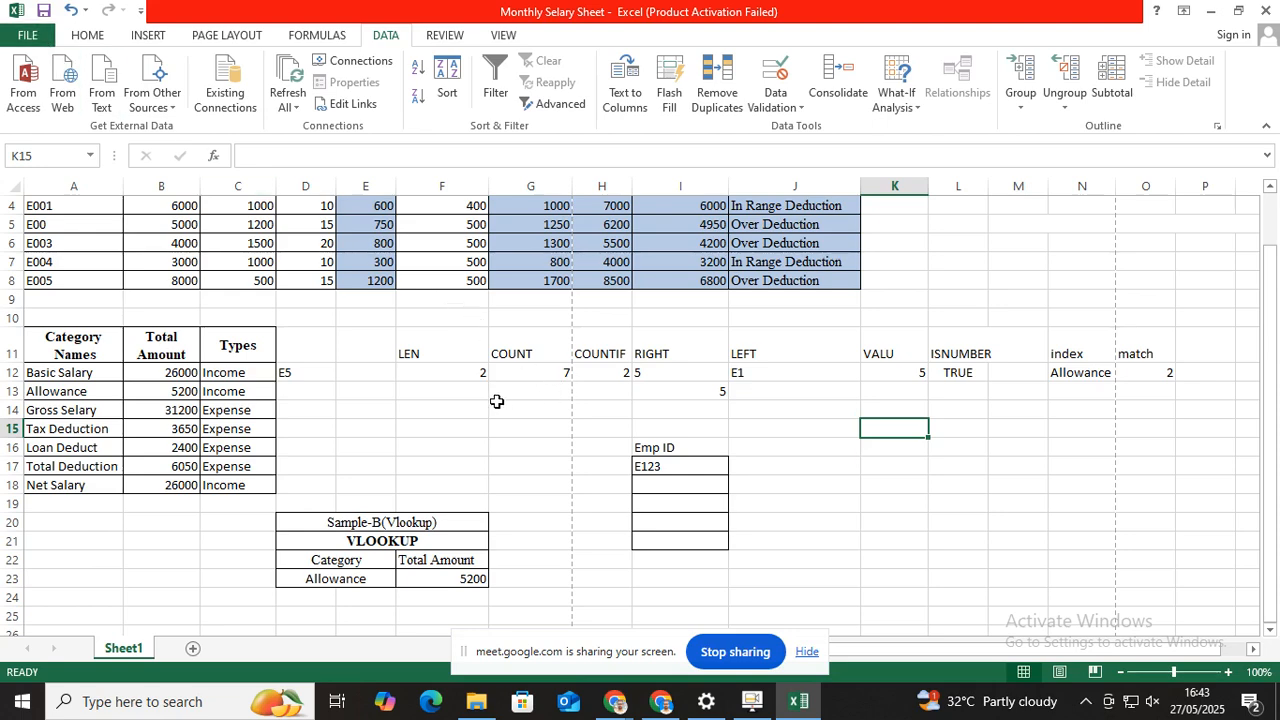
left_click(231, 42)
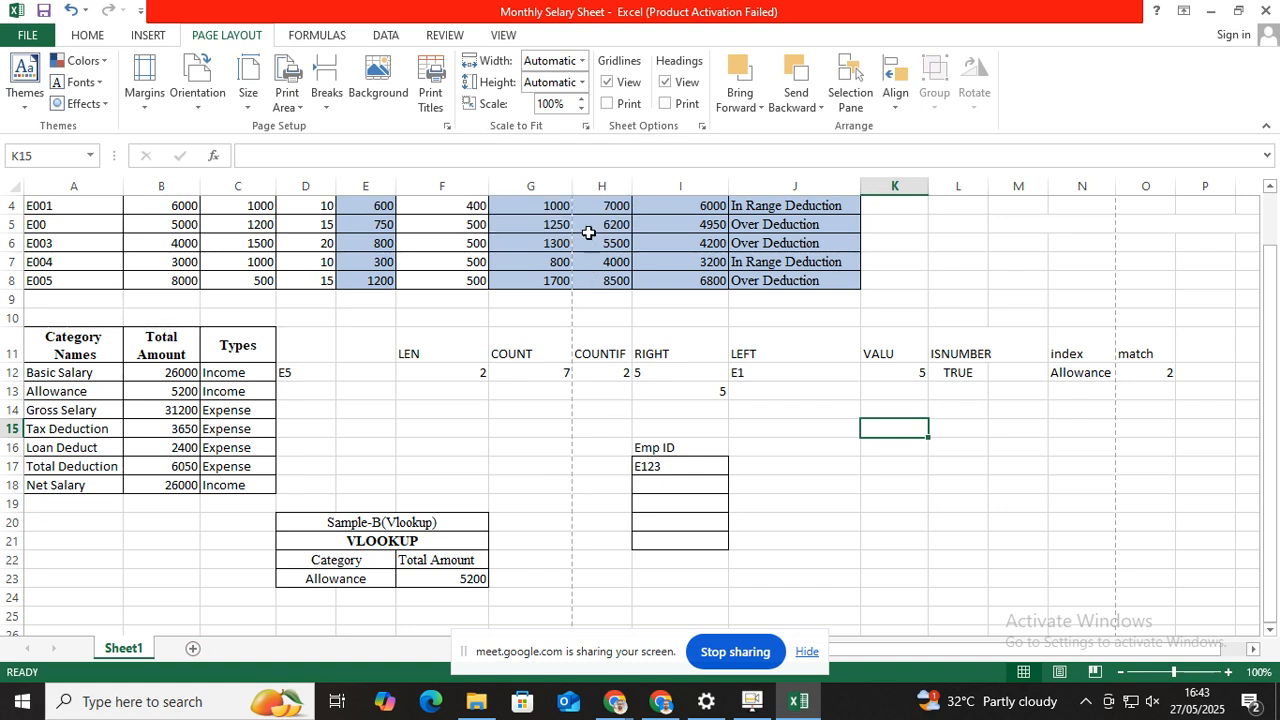
left_click(510, 449)
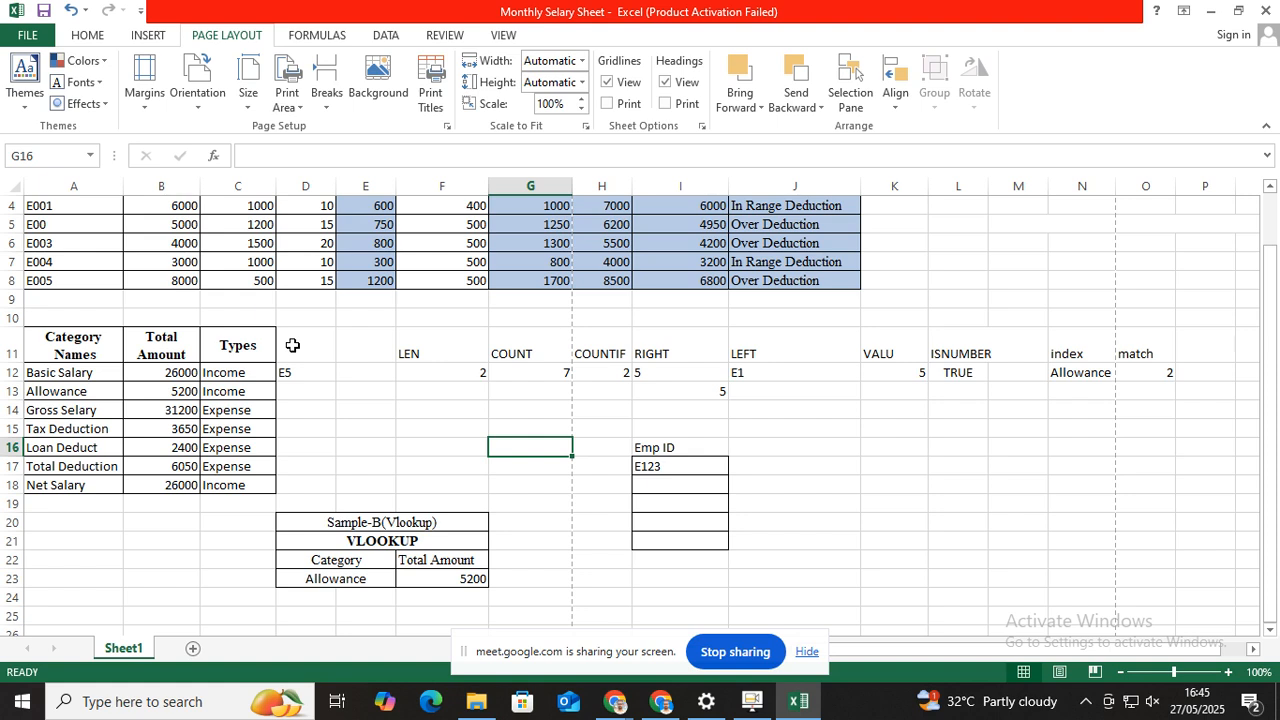
left_click(366, 429)
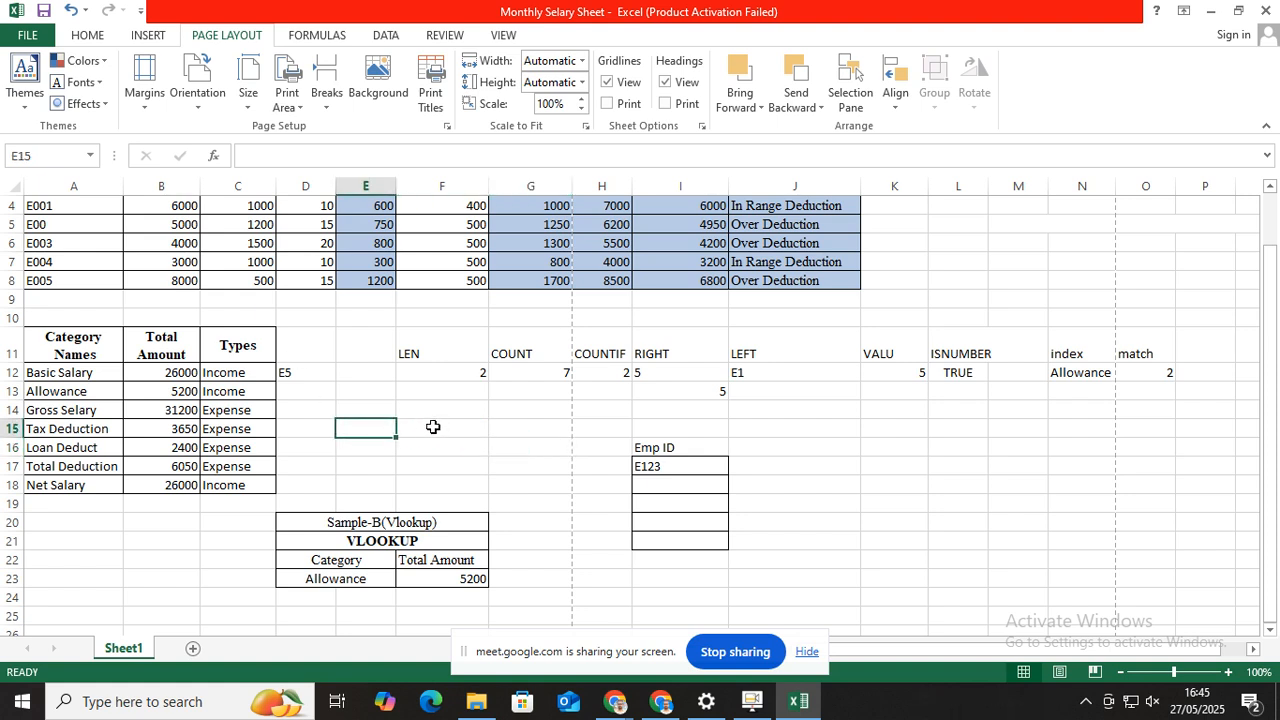
scroll(560, 405, "up", 1)
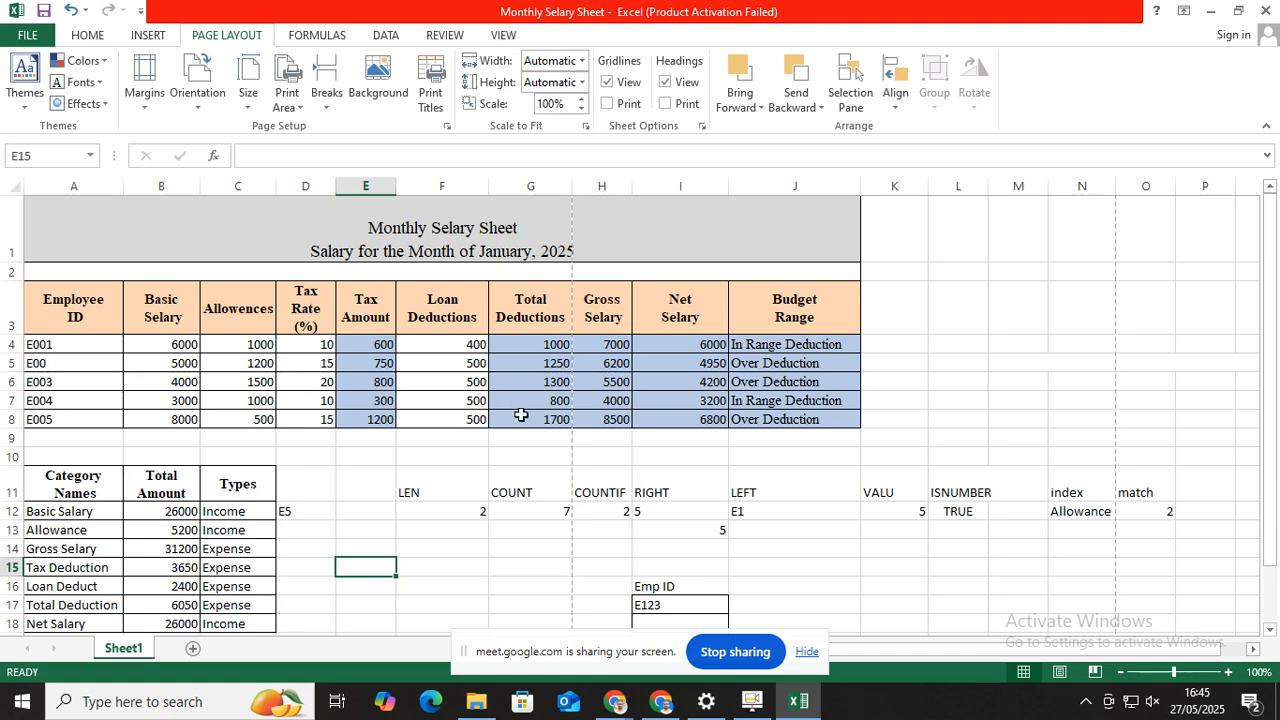
Check the portrait print preview again and set the sheet's page orientation to Landscape
left_click(26, 36)
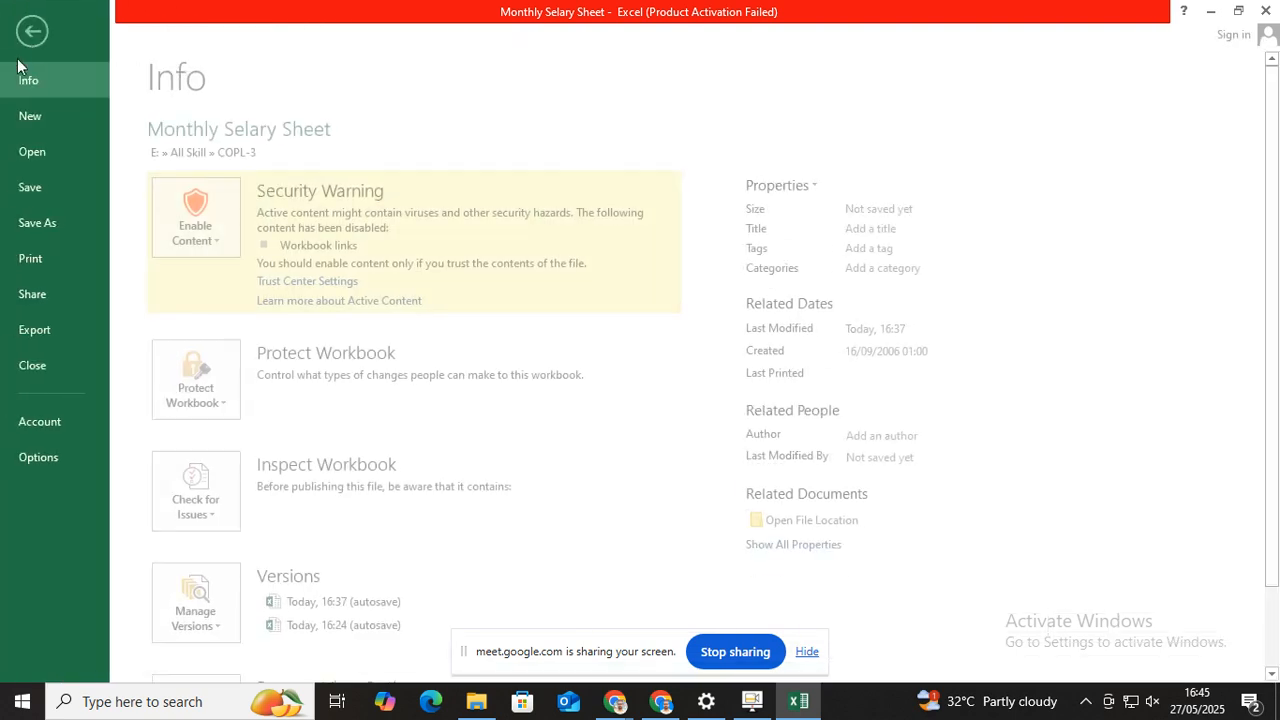
left_click(50, 256)
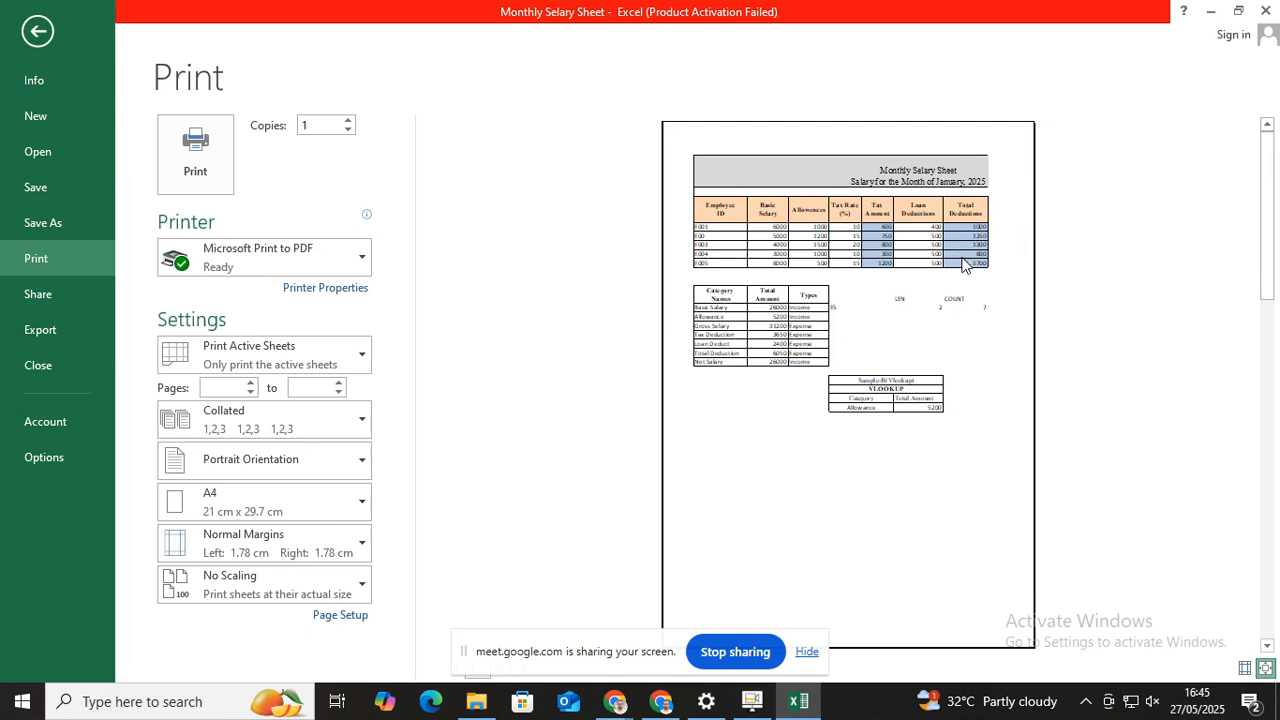
left_click(36, 32)
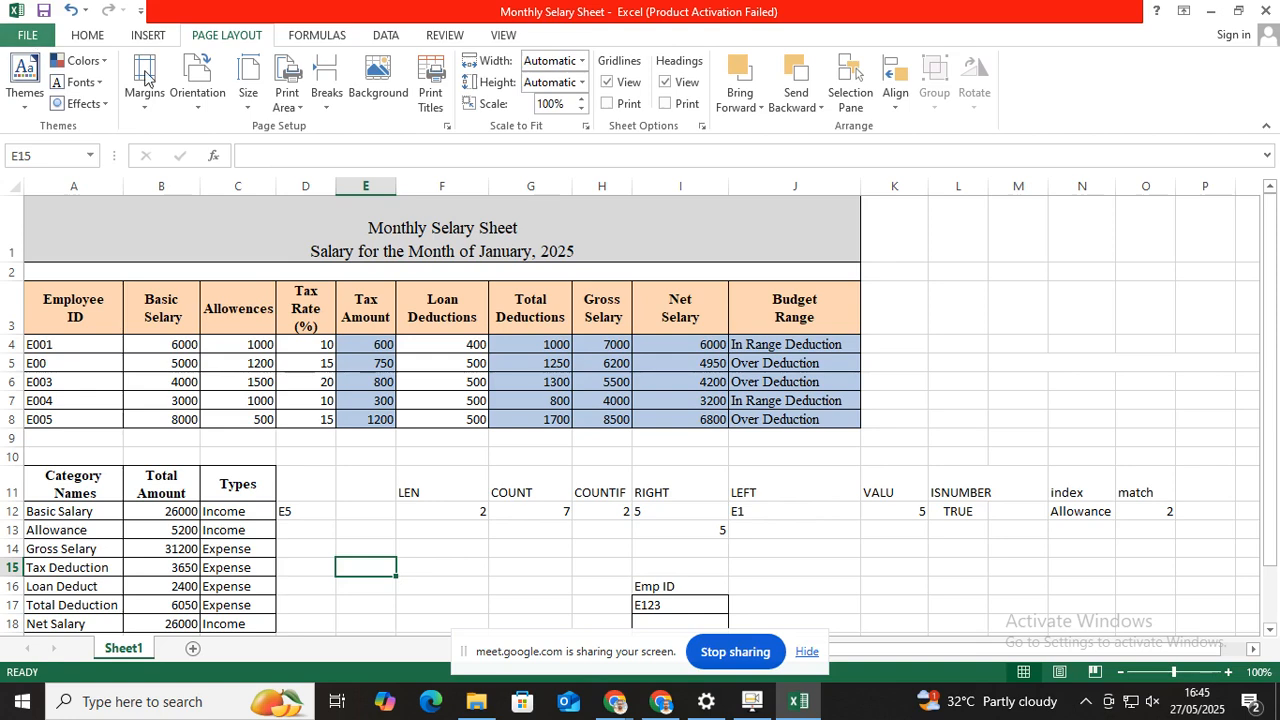
left_click(197, 113)
left_click(205, 174)
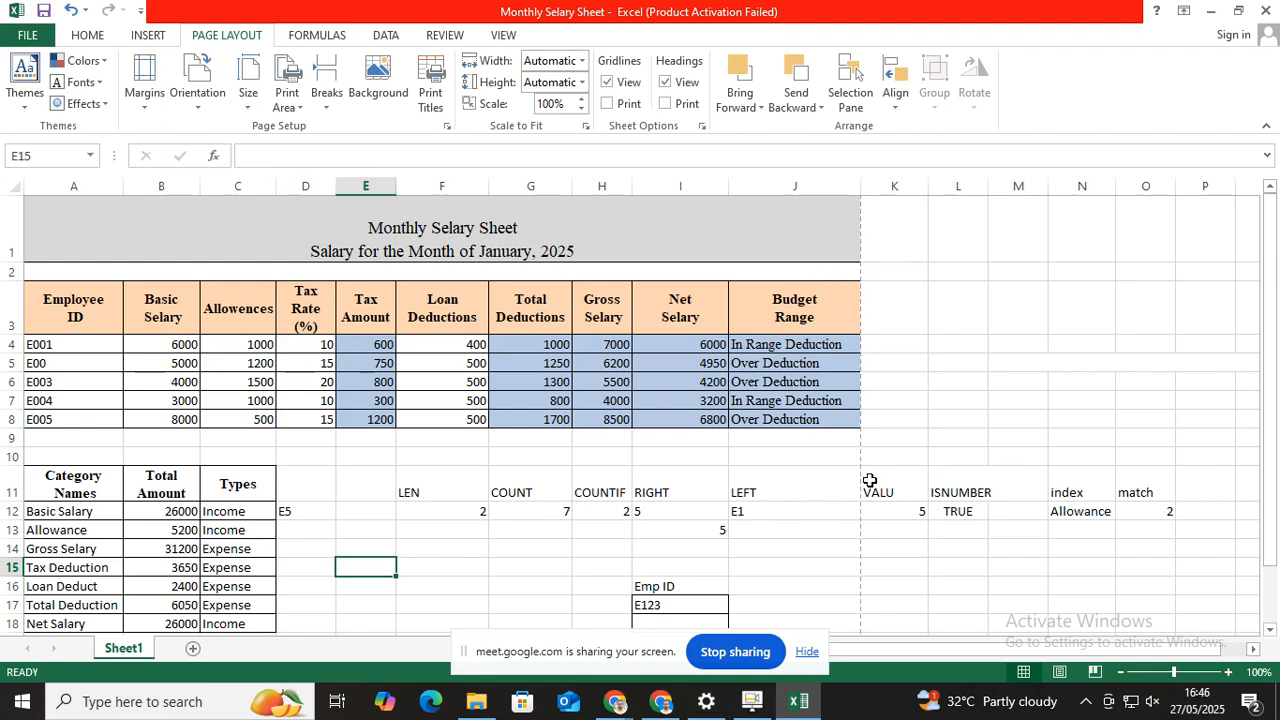
Examine where the landscape page breaks fall around the salary, category and VLOOKUP tables
scroll(796, 478, "down", 3)
scroll(798, 477, "up", 3)
scroll(760, 405, "down", 6)
scroll(622, 427, "up", 2)
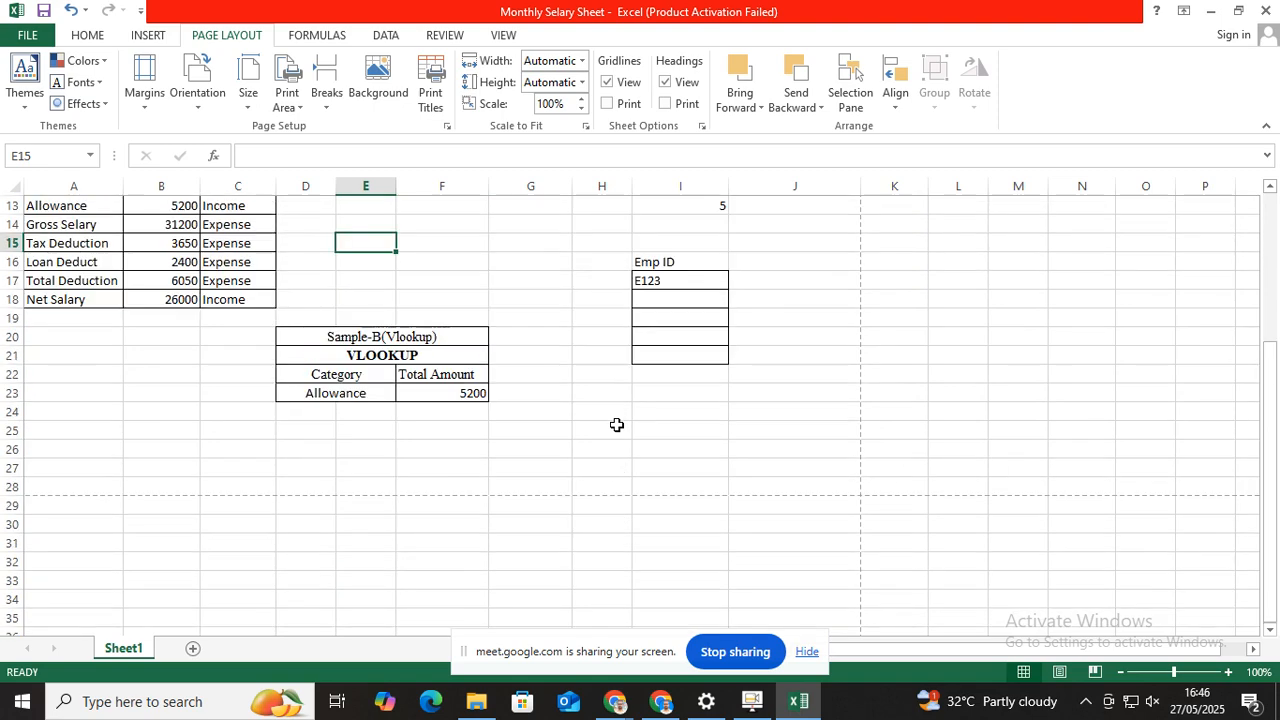
scroll(617, 425, "up", 4)
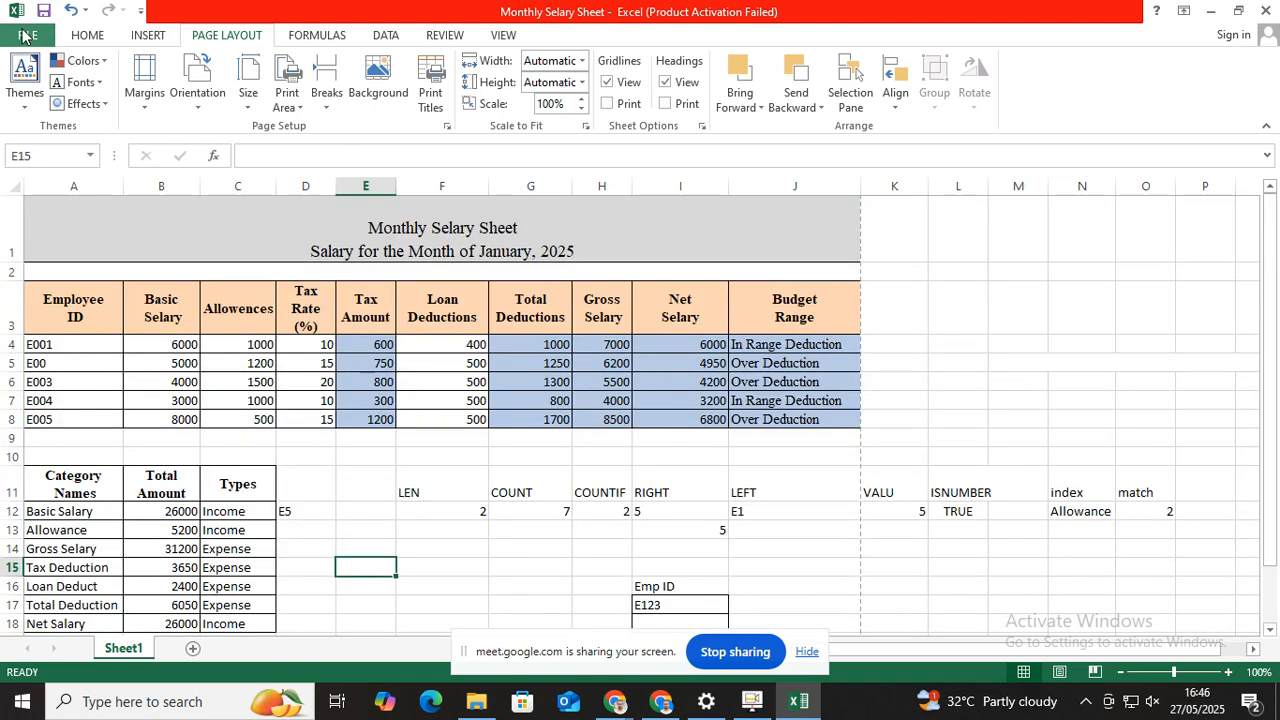
left_click(24, 36)
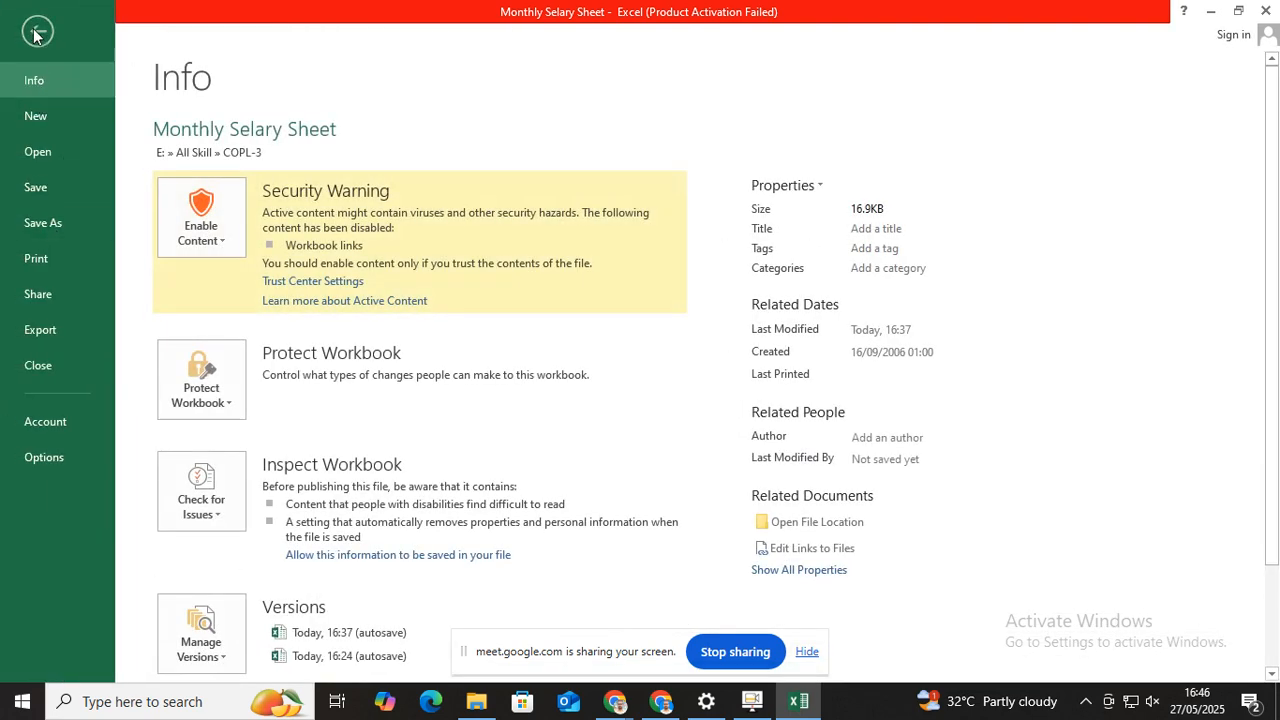
left_click(36, 32)
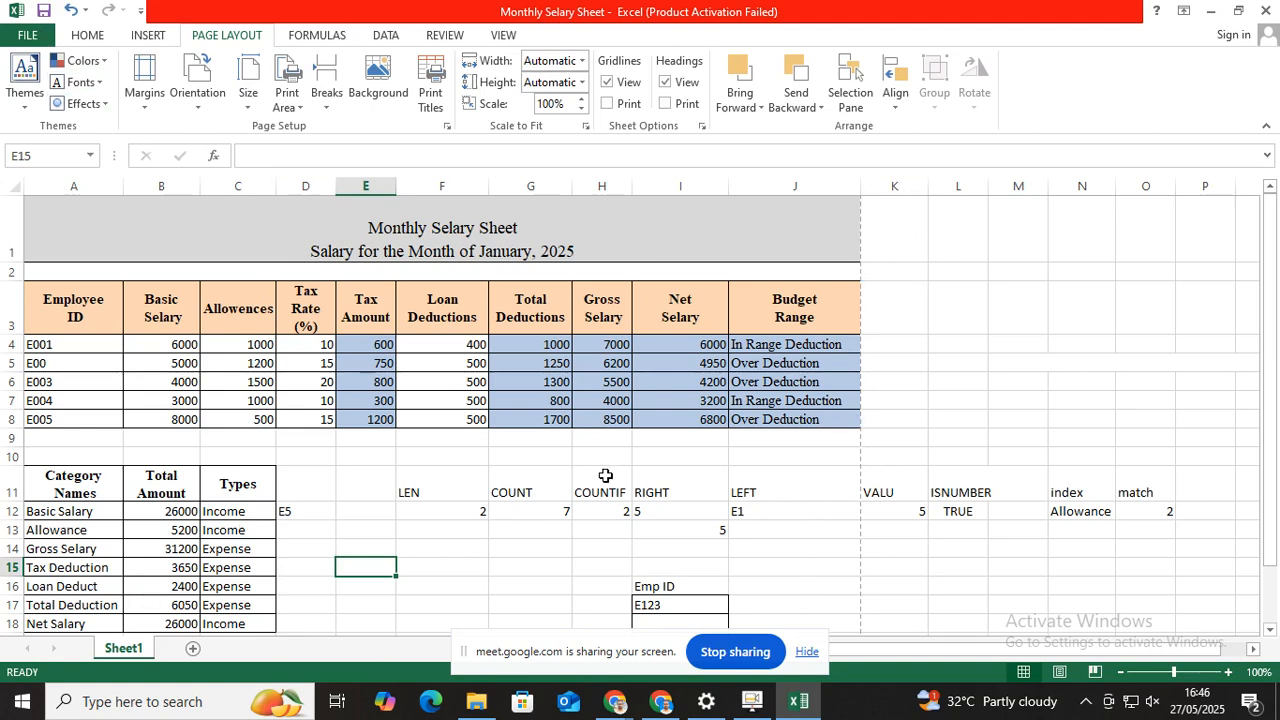
scroll(605, 475, "down", 1)
scroll(891, 488, "up", 1)
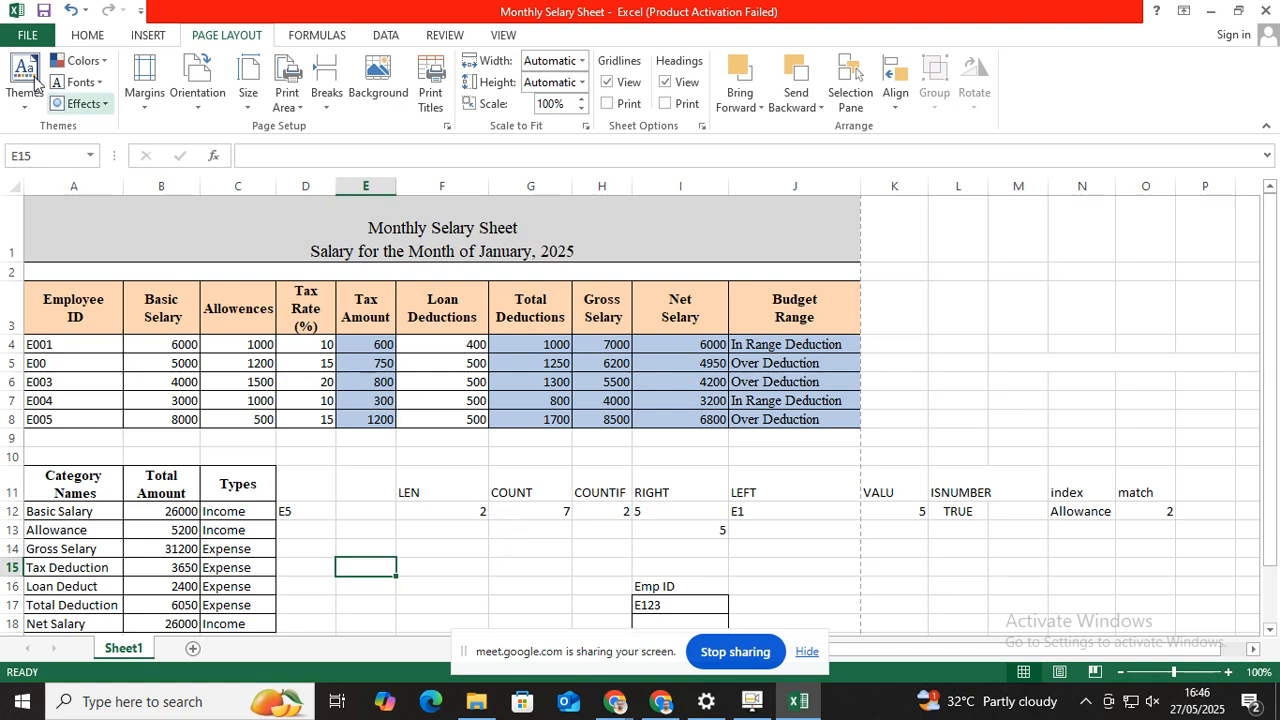
Check the print preview of the salary sheet in landscape orientation and return to the worksheet
left_click(13, 36)
left_click(40, 258)
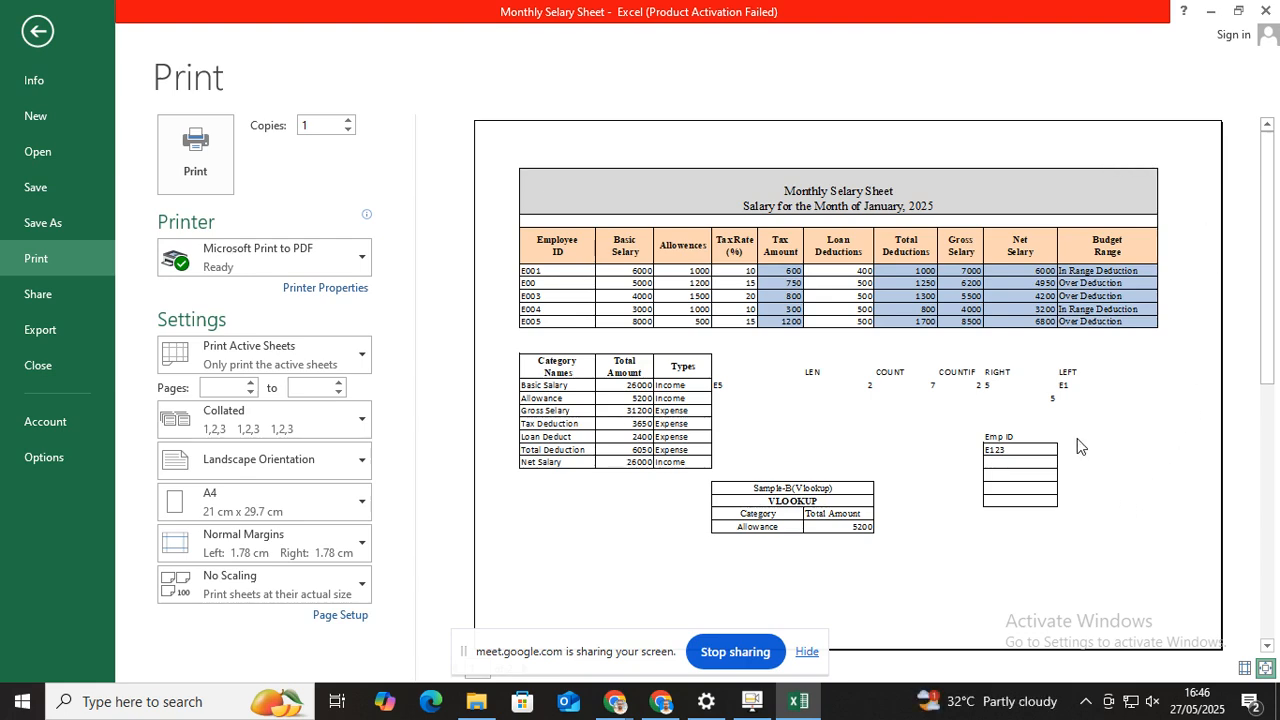
left_click(37, 31)
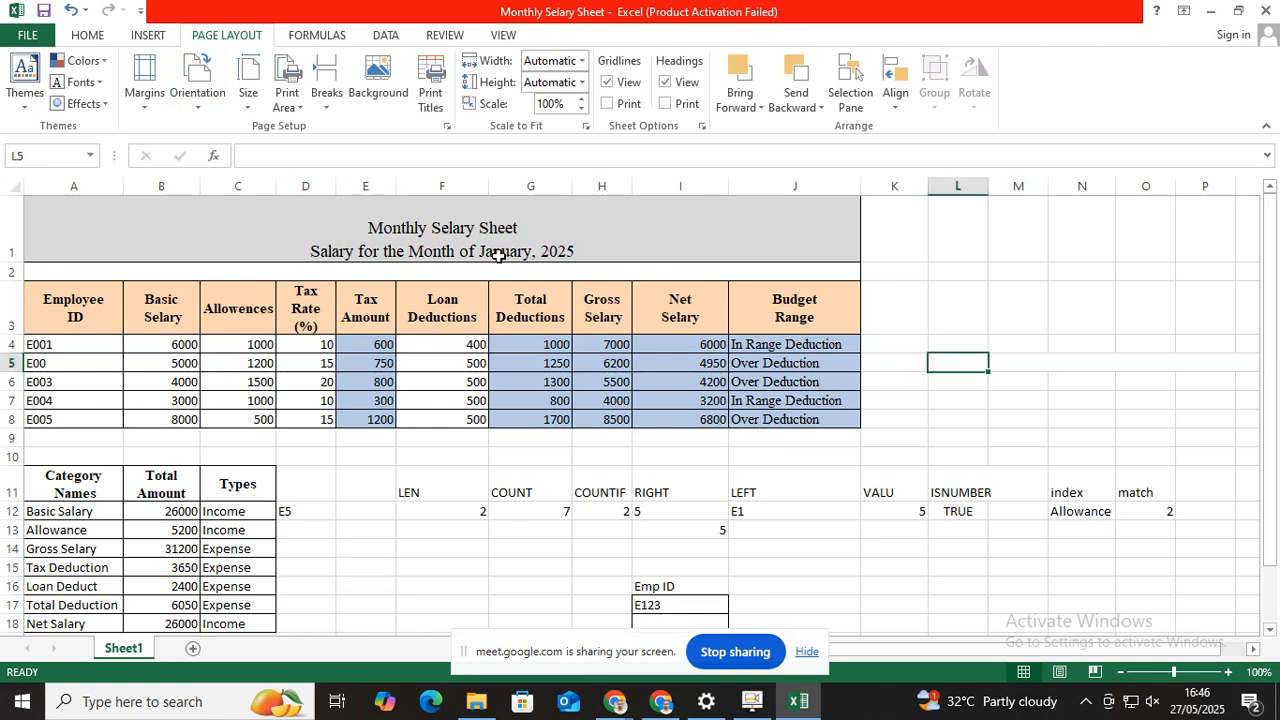
View the Normal, Wide and Narrow page margin presets and close the list without choosing one
left_click(144, 82)
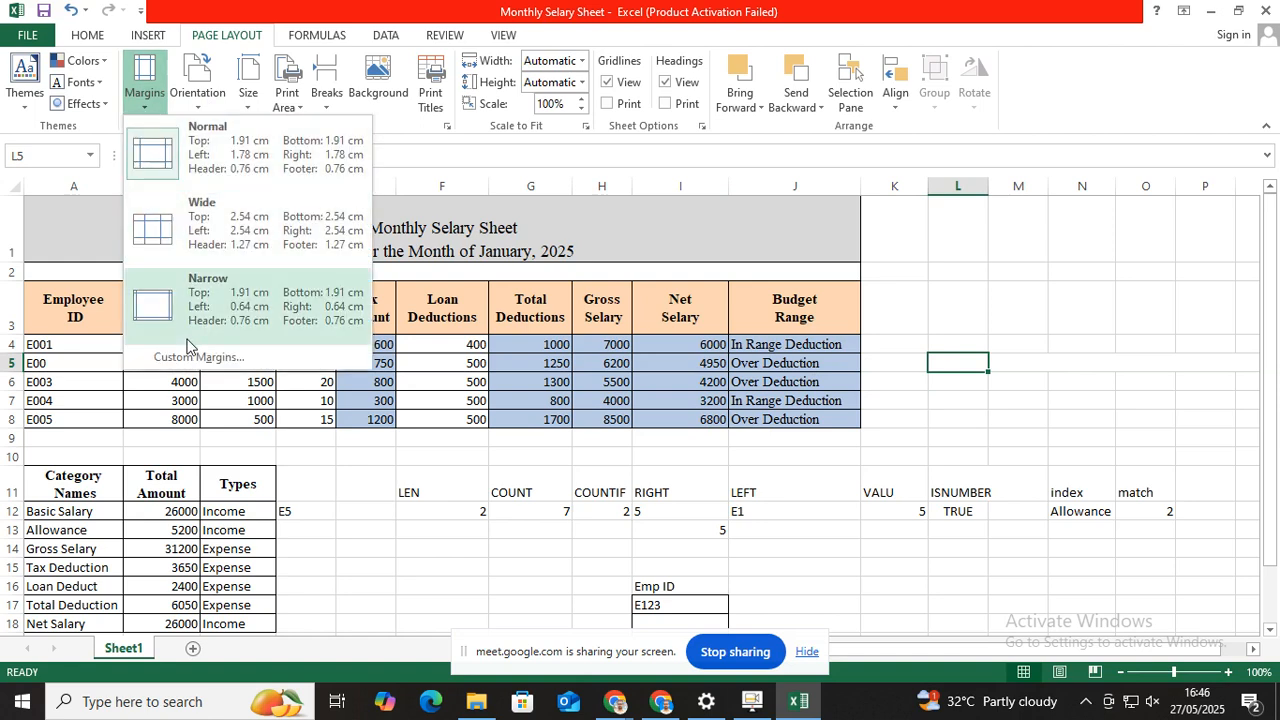
left_click(977, 410)
left_click(978, 415)
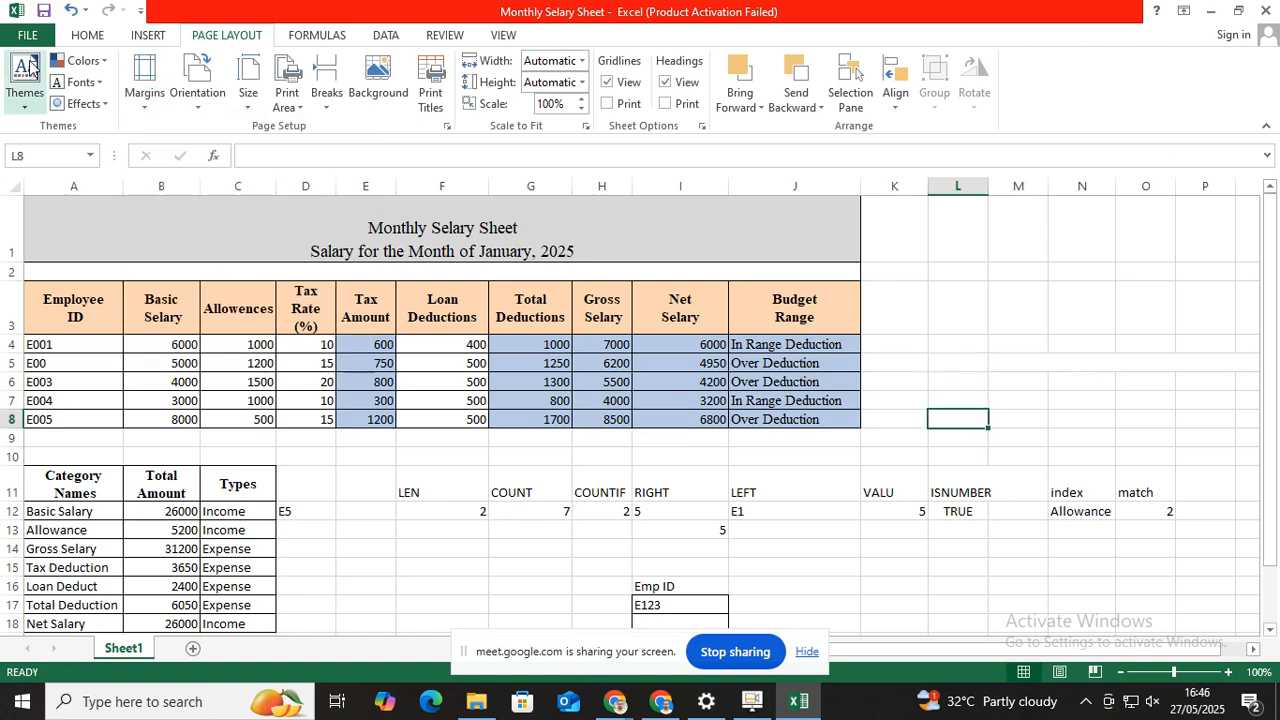
Undo the latest changes on the salary sheet back past the MATCH formula, and redo that formula in cell O12
key("ctrl+z")
key("ctrl+z")
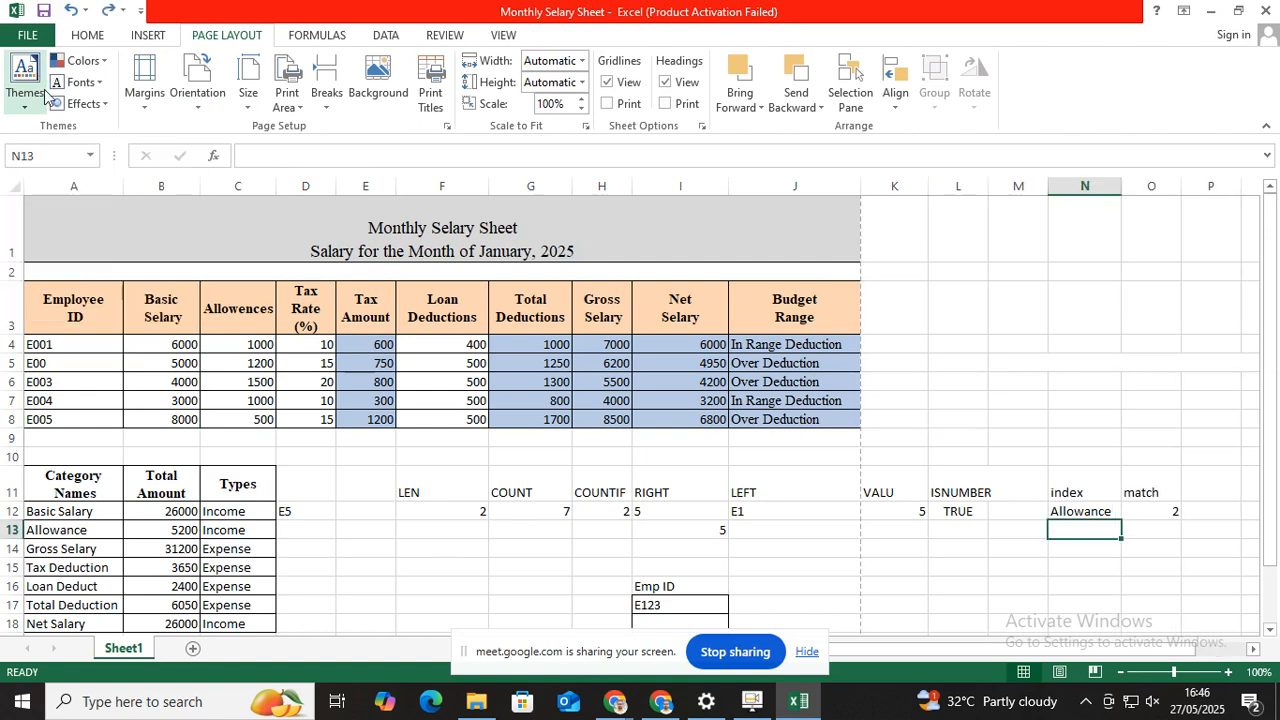
key("ctrl+z")
key("ctrl+z")
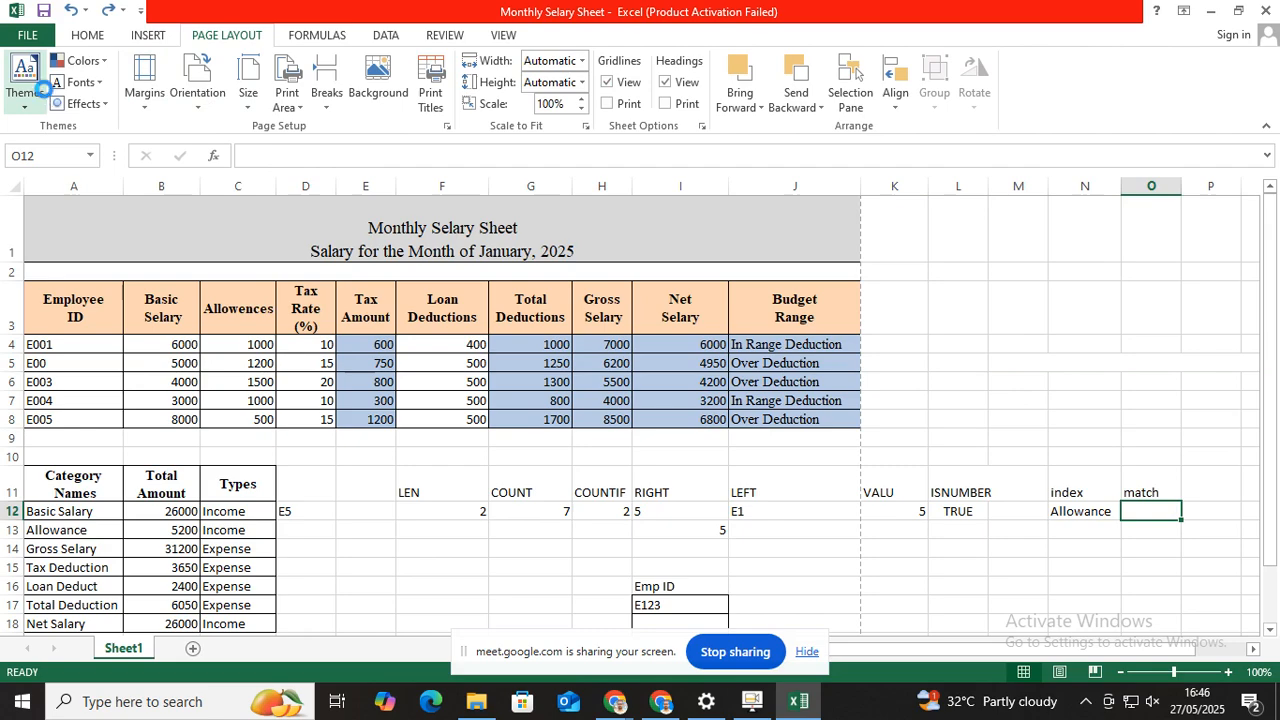
key("ctrl+y")
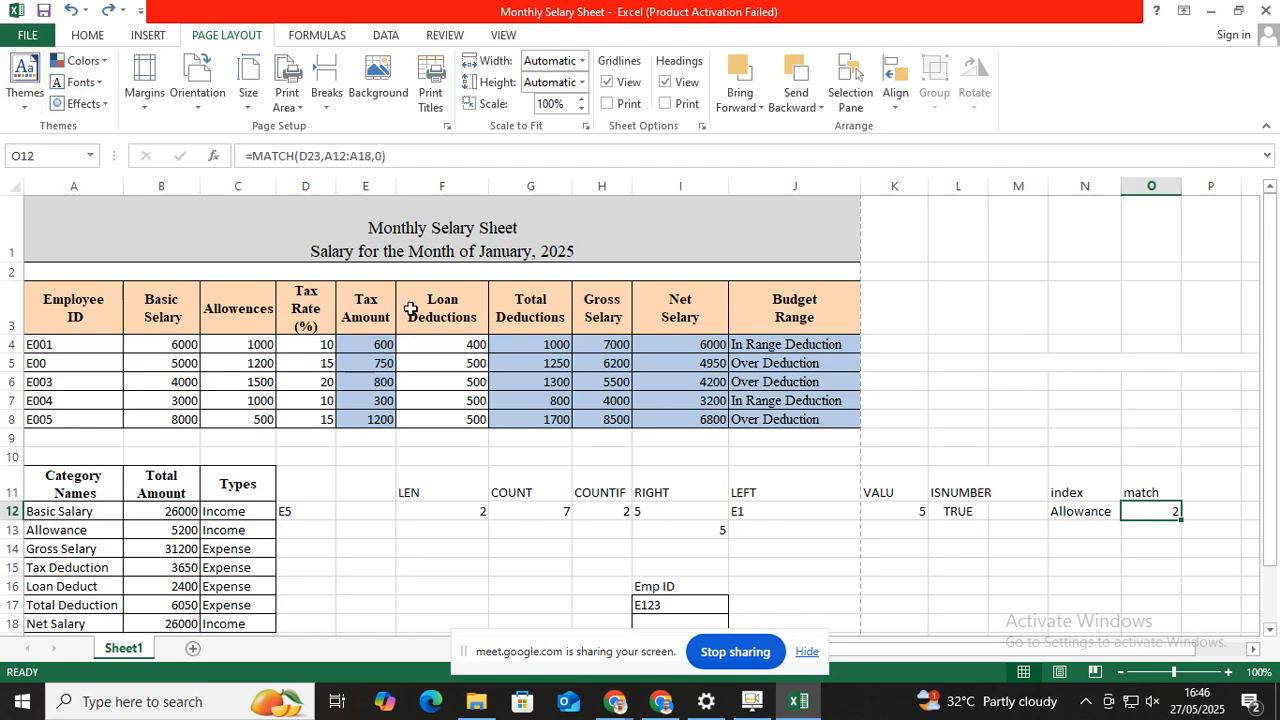
left_click(990, 535)
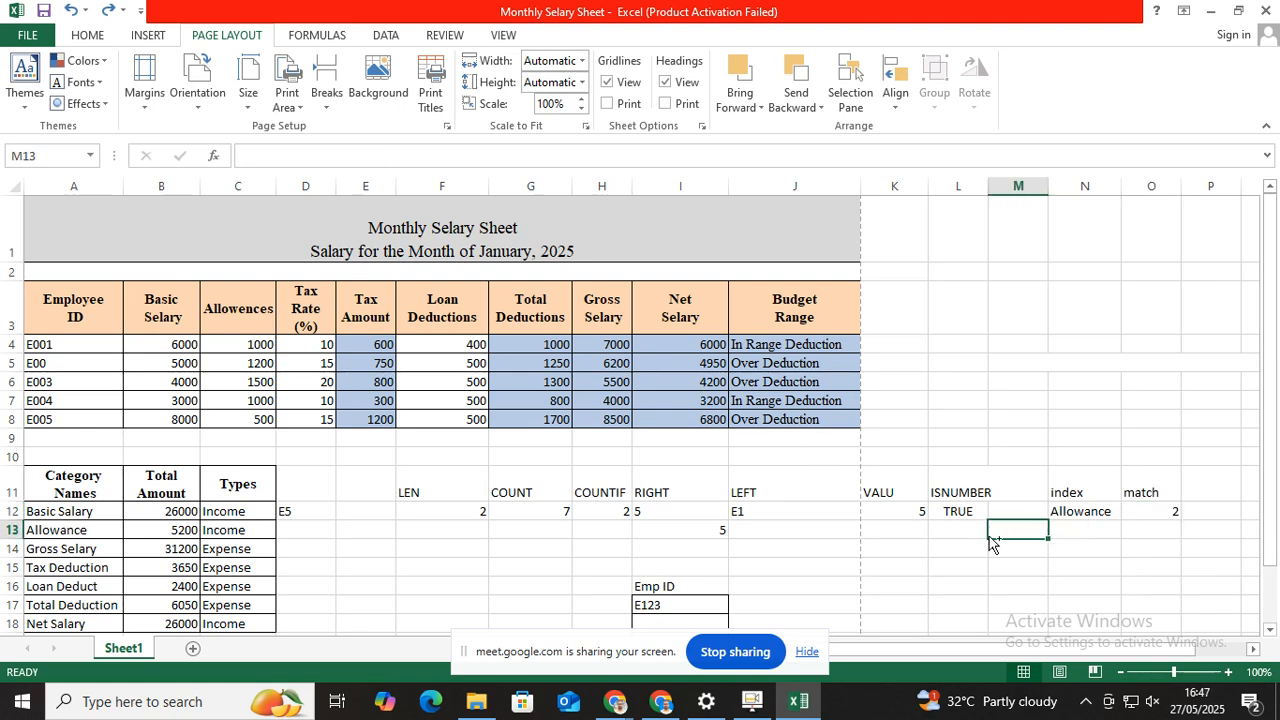
Check the landscape print preview, set the page orientation to Portrait and preview the sheet again
key("ctrl+p")
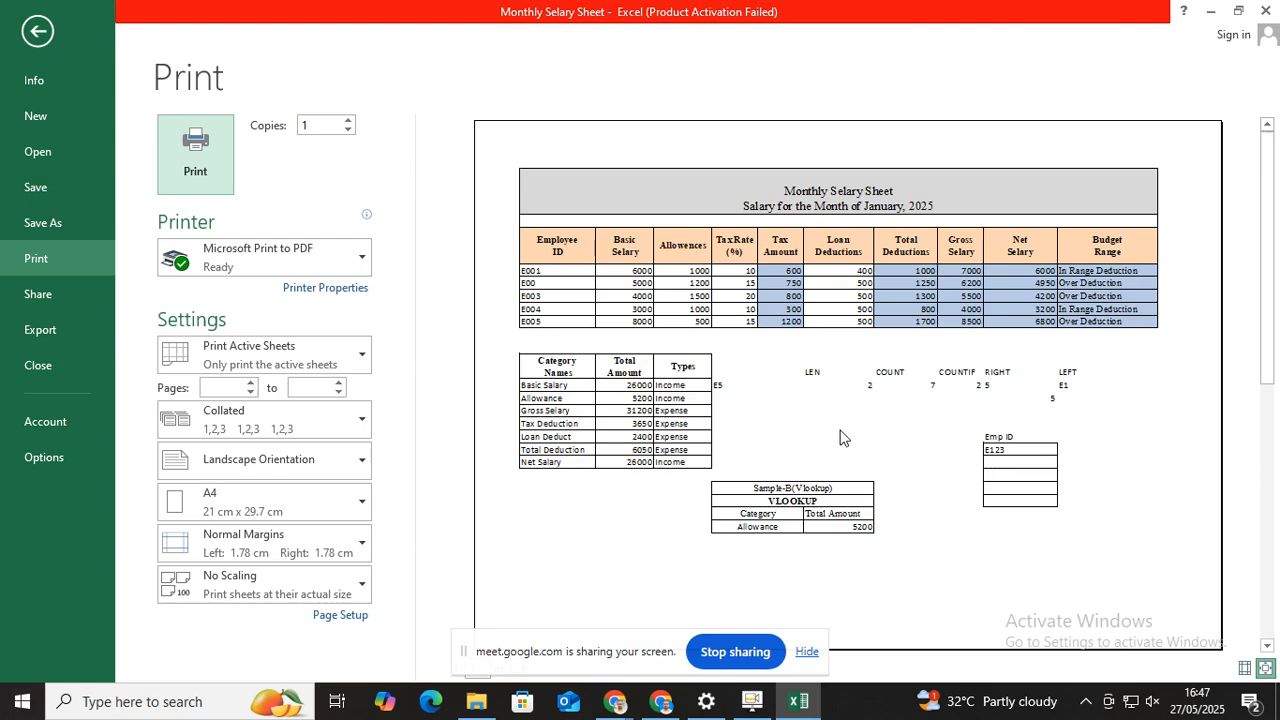
left_click(37, 31)
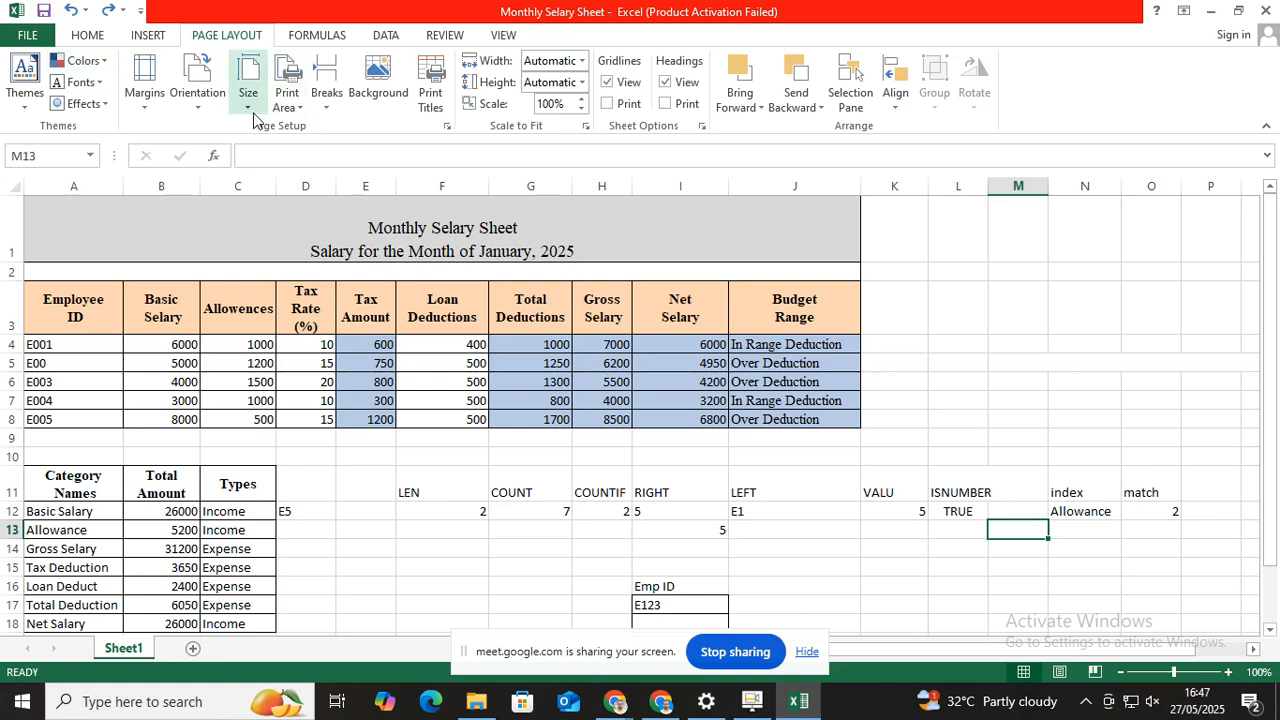
left_click(197, 106)
left_click(225, 132)
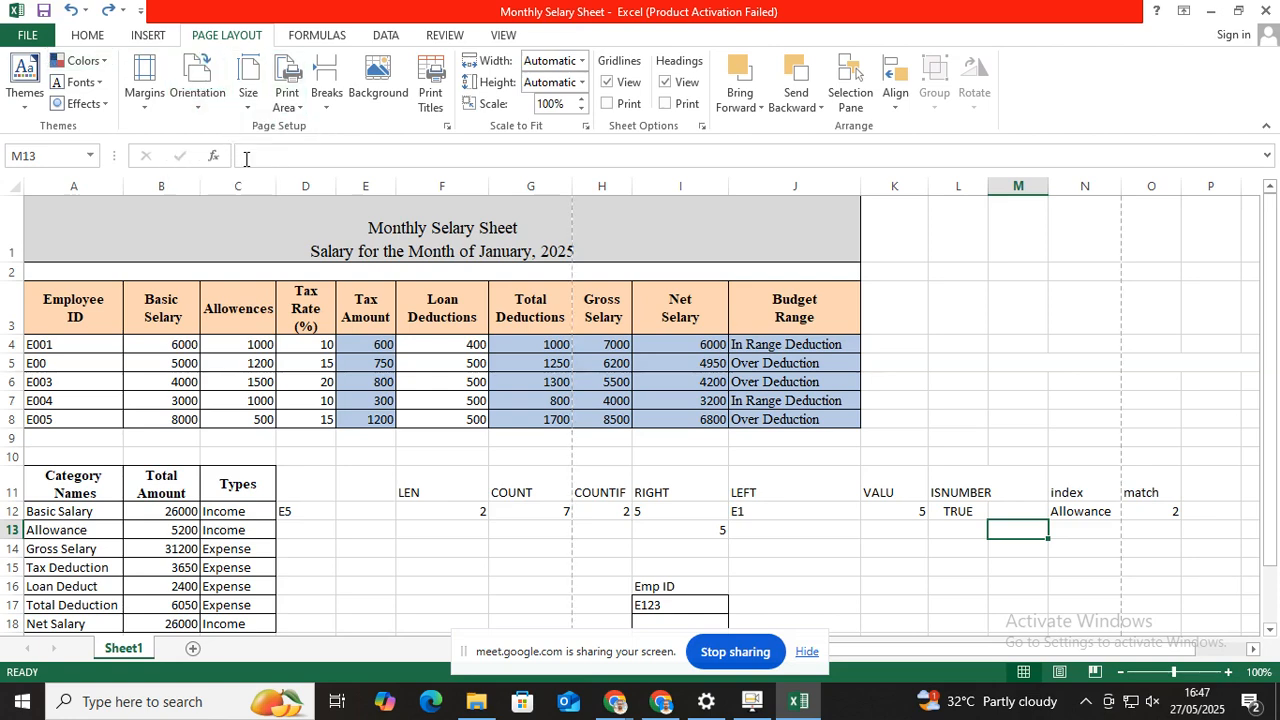
key("ctrl+p")
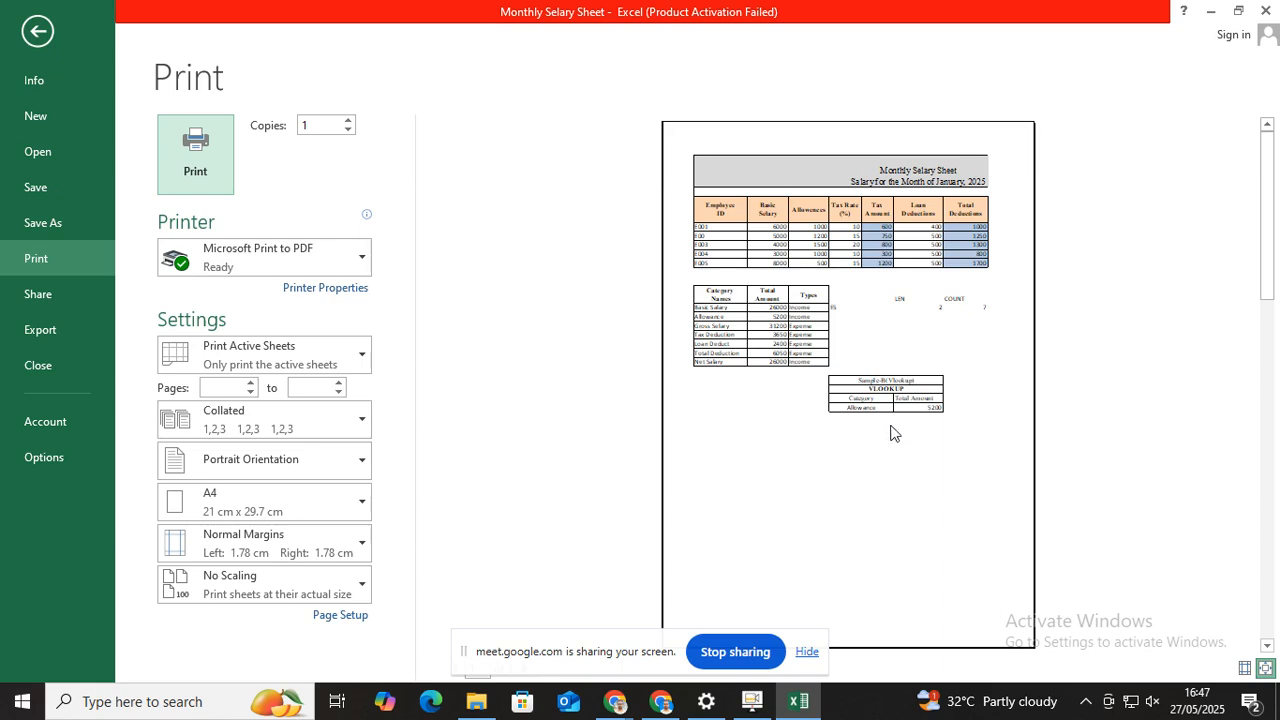
left_click(37, 32)
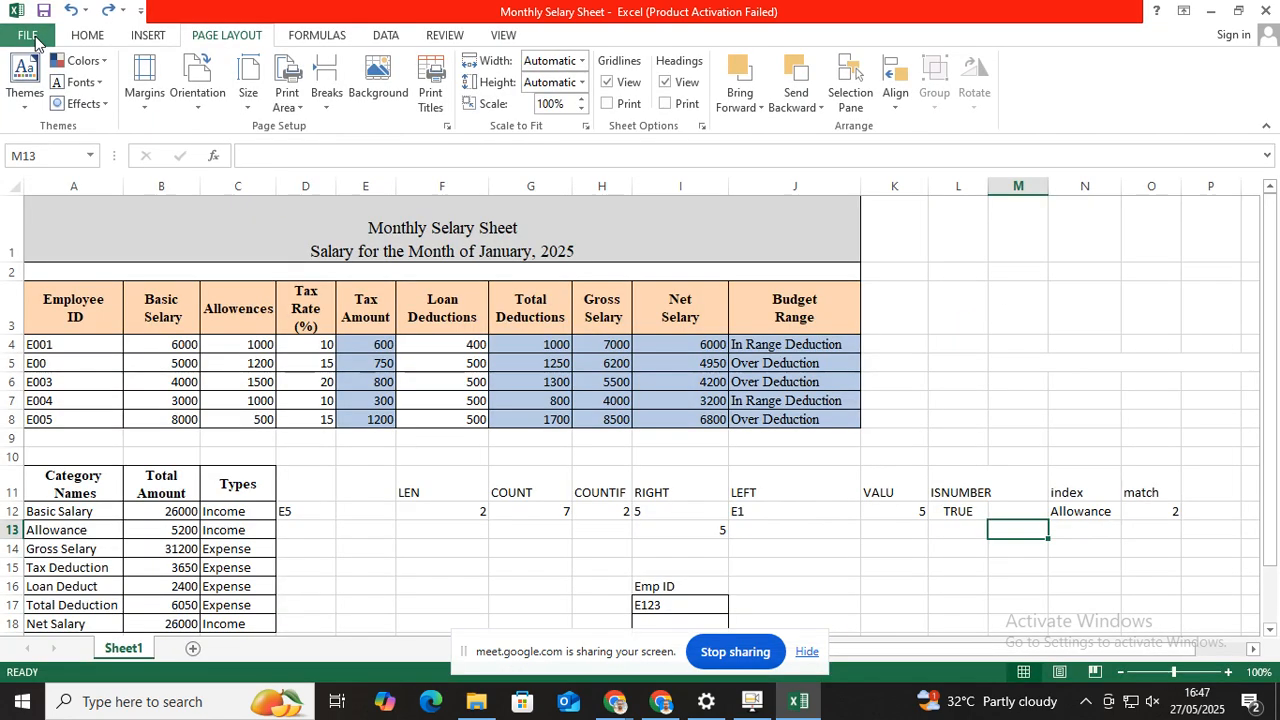
Set the page orientation back to Landscape and check the print preview of the salary sheet
left_click(208, 100)
left_click(232, 178)
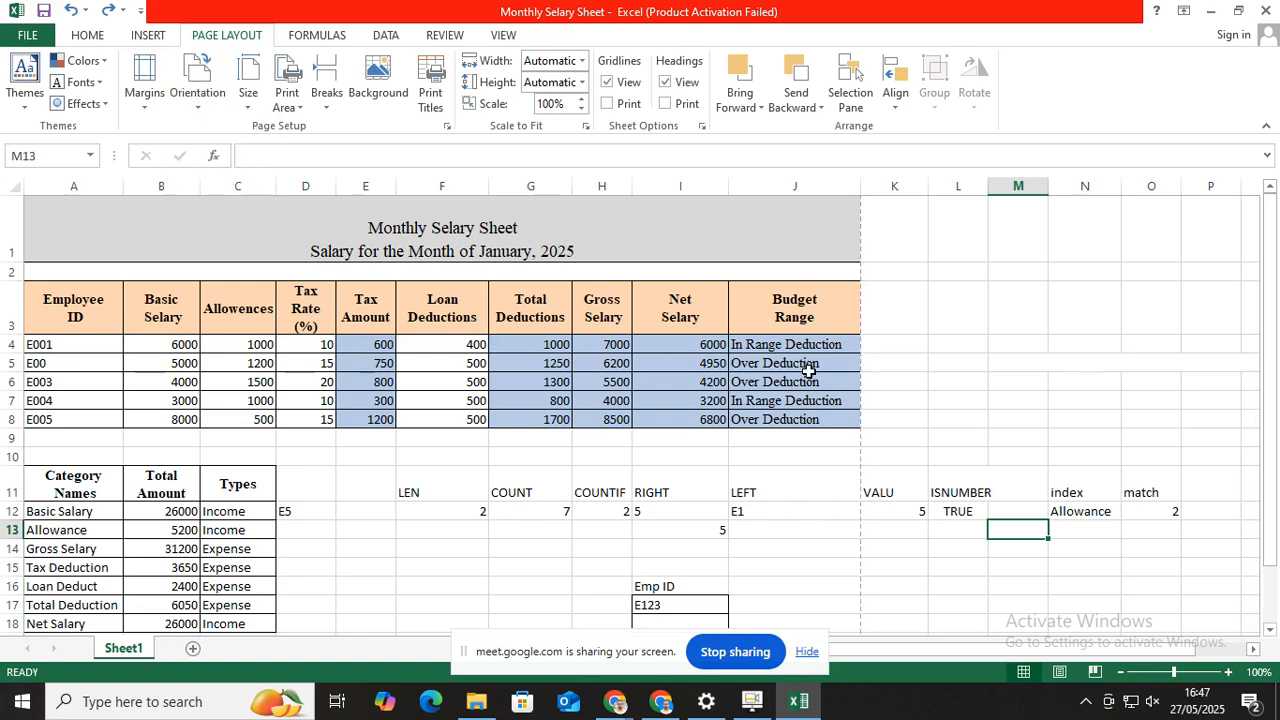
key("ctrl+p")
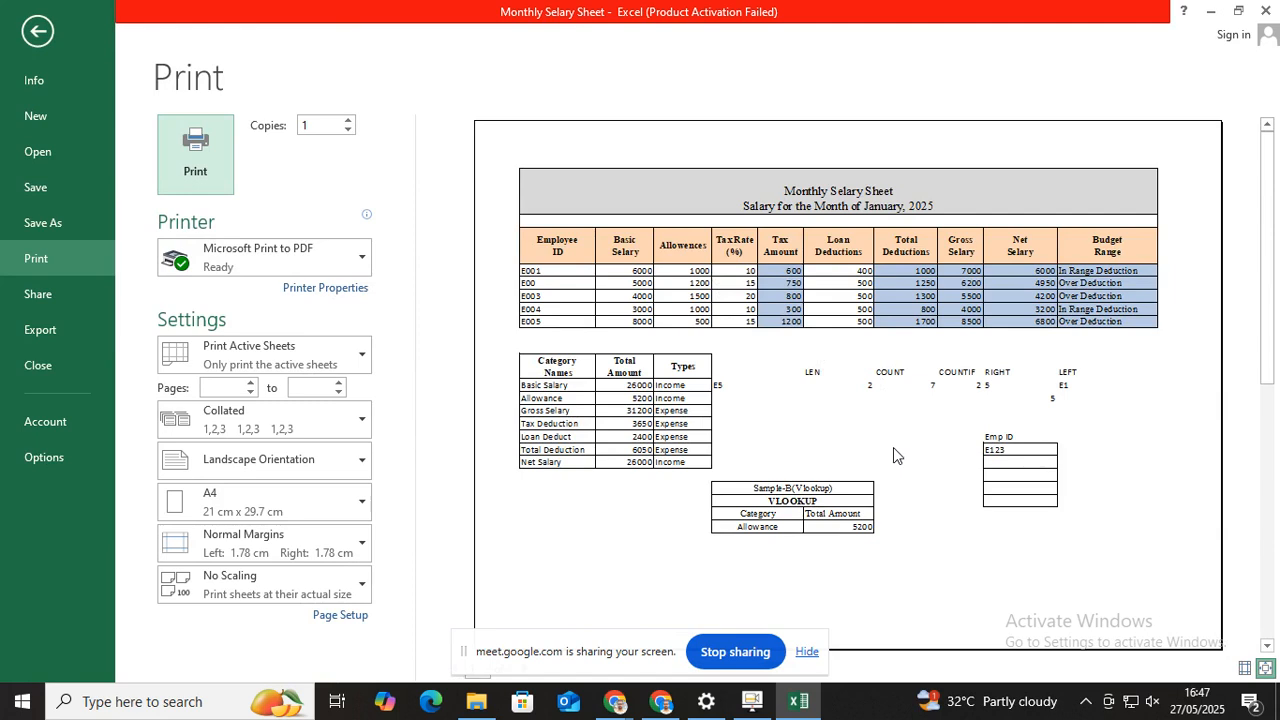
left_click(37, 31)
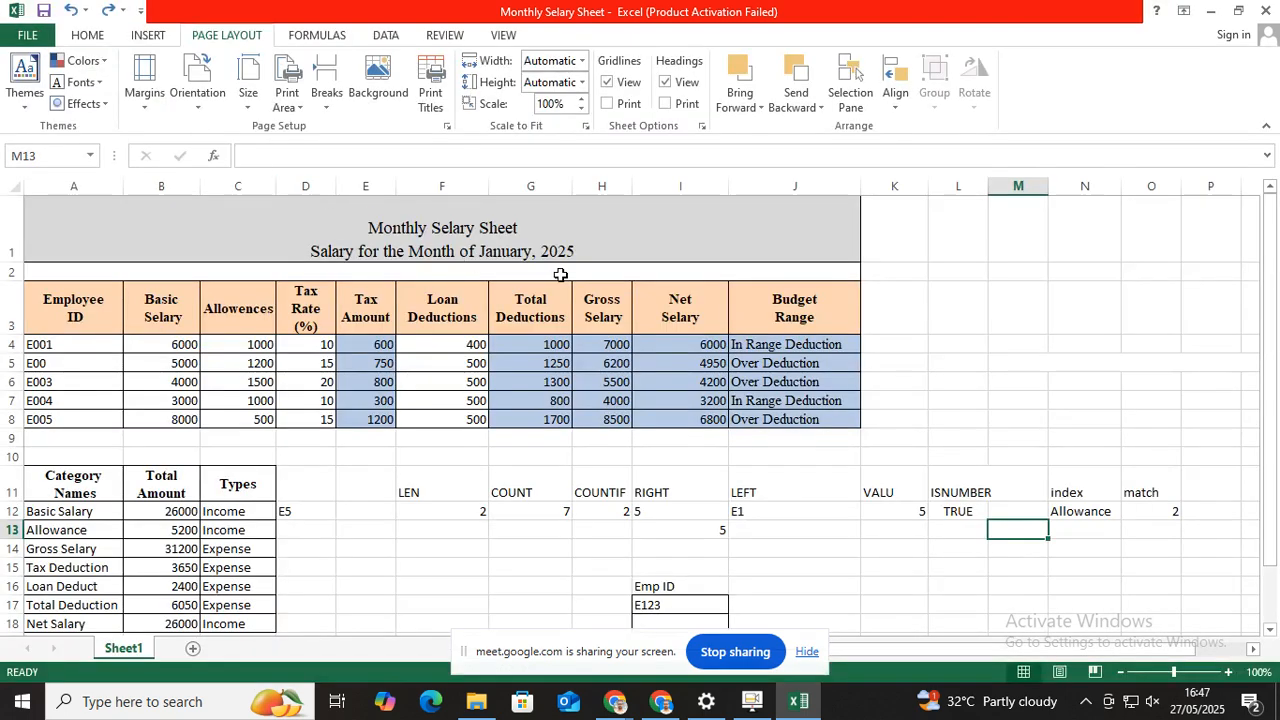
Set the page orientation to Portrait and reduce the print scale to 65% so the salary table fits one page width
left_click(205, 100)
left_click(220, 146)
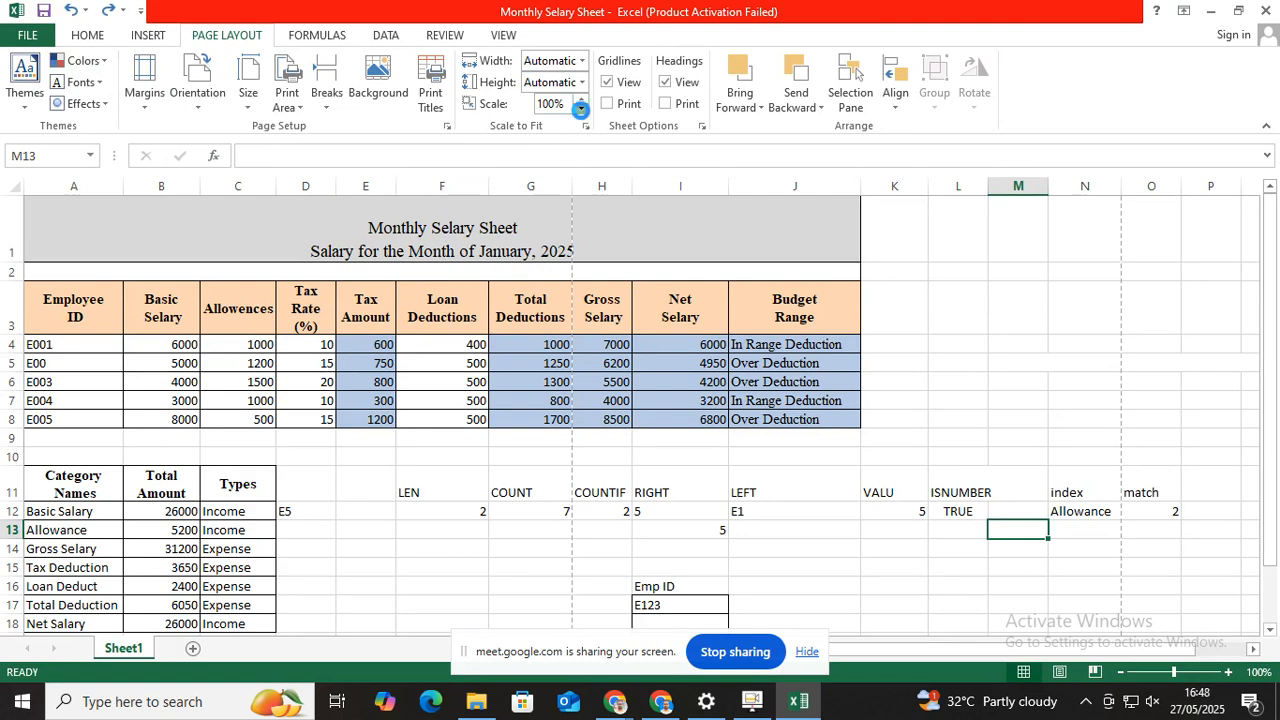
left_click(580, 108)
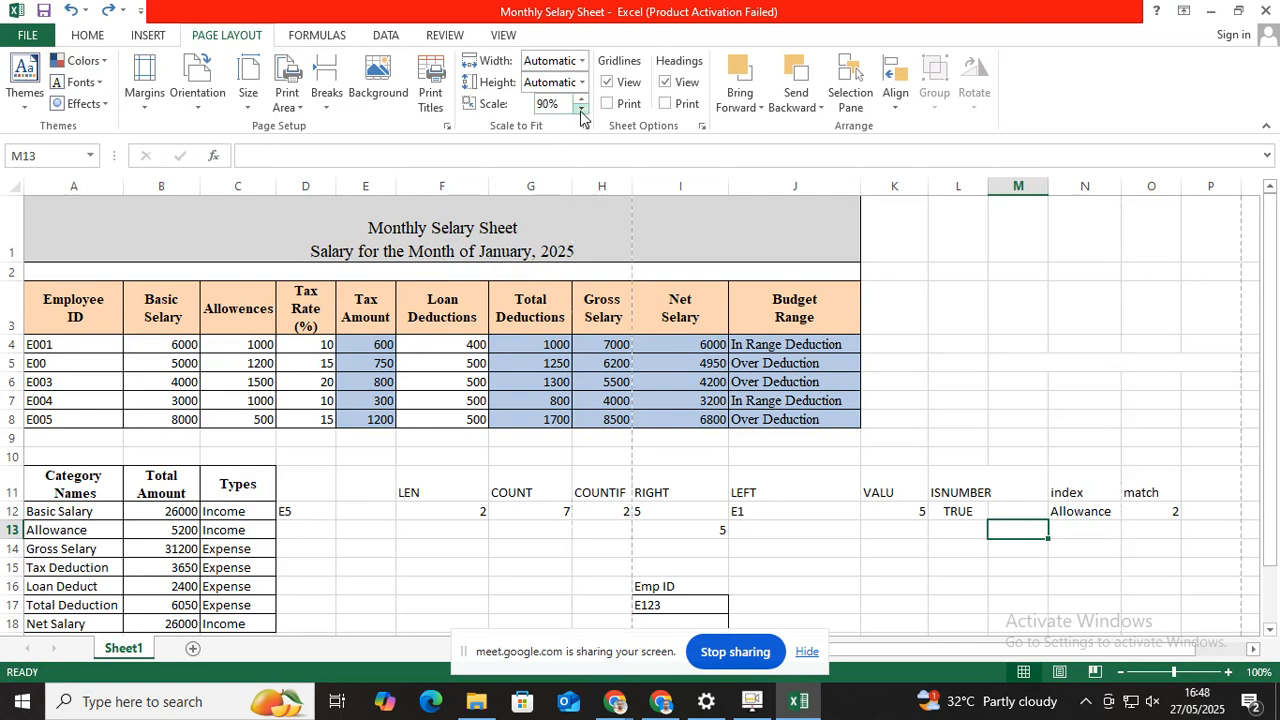
left_click(580, 108)
left_click(580, 108)
left_click(580, 108)
left_click(580, 108)
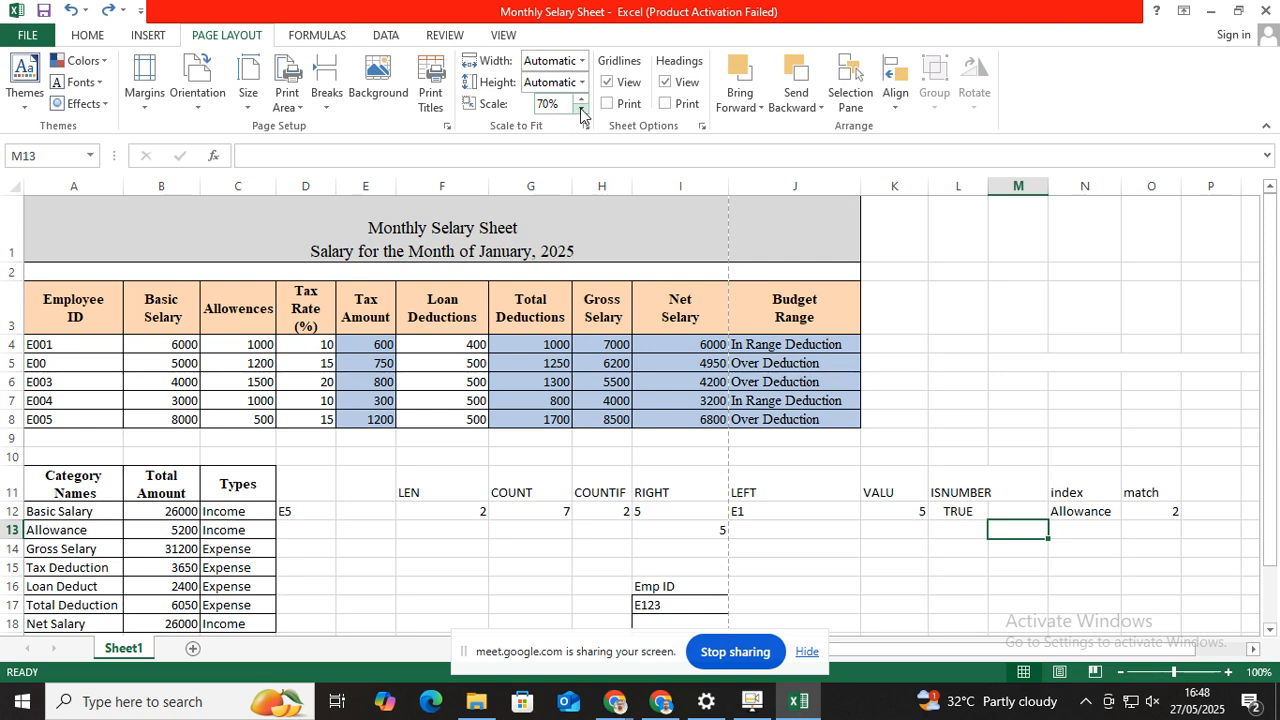
left_click(580, 108)
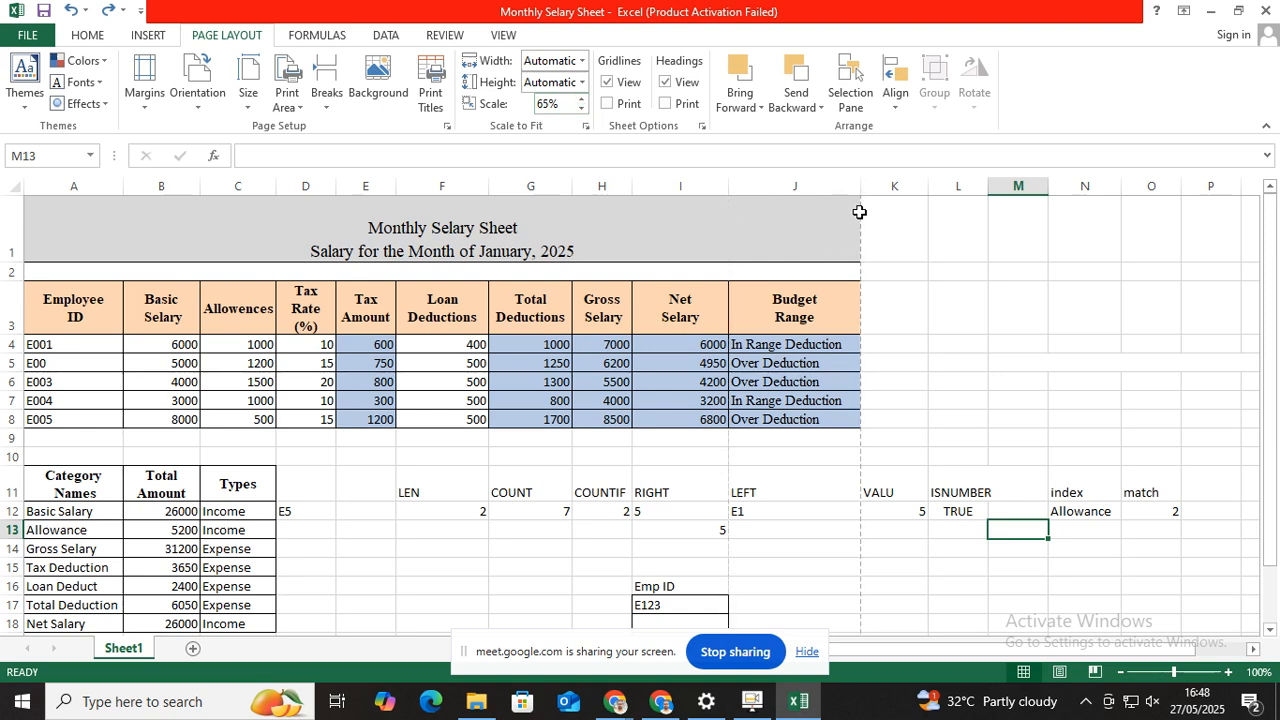
Check the print preview of the scaled portrait salary sheet and return to the worksheet
key("ctrl+p")
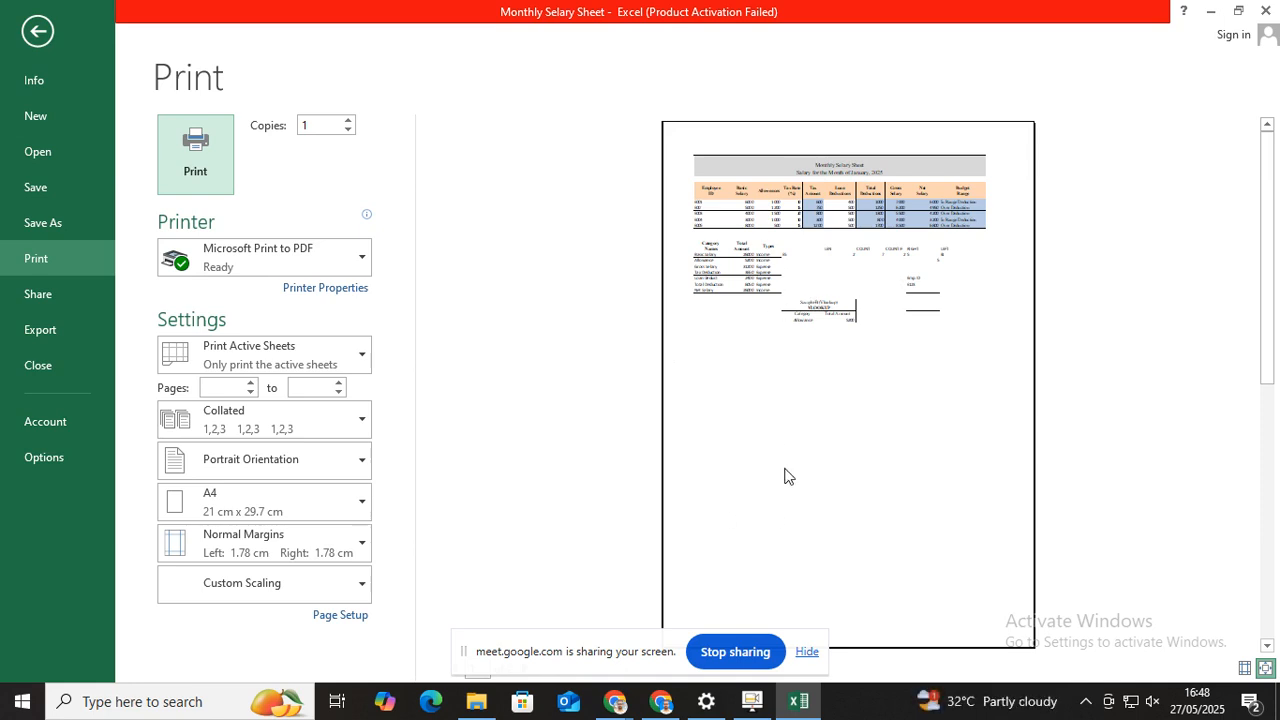
left_click(37, 31)
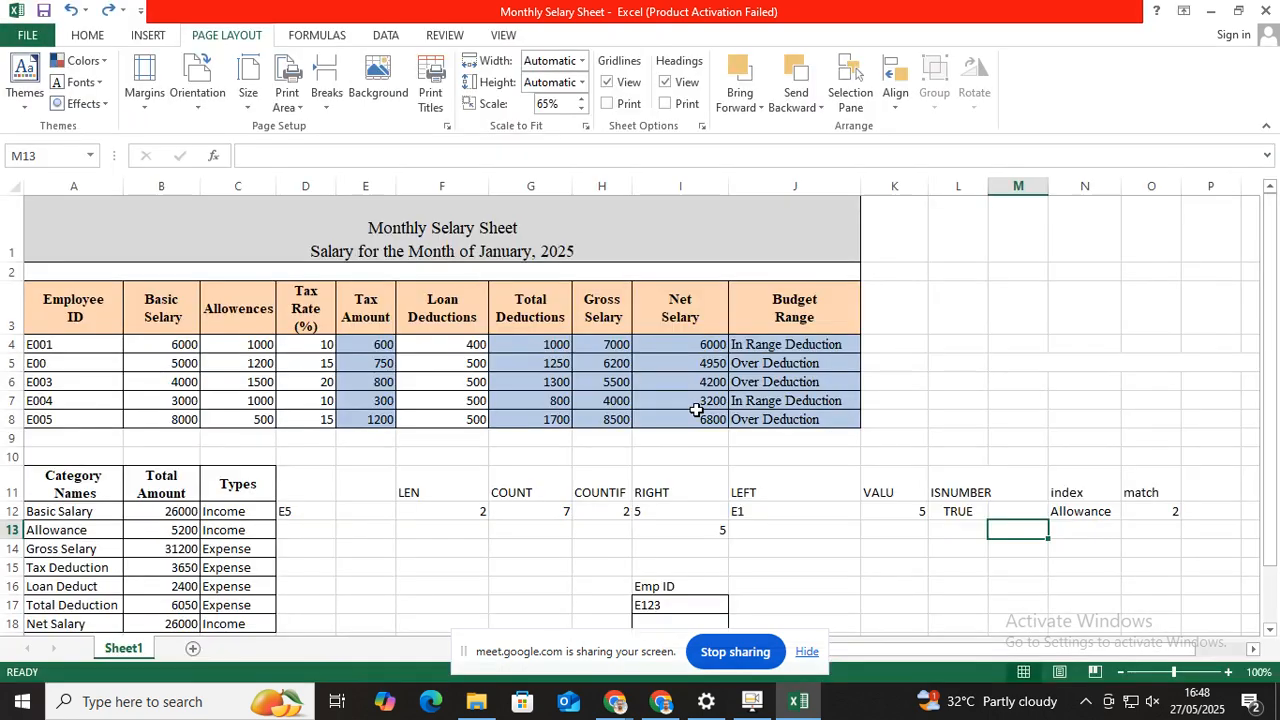
left_click(961, 310)
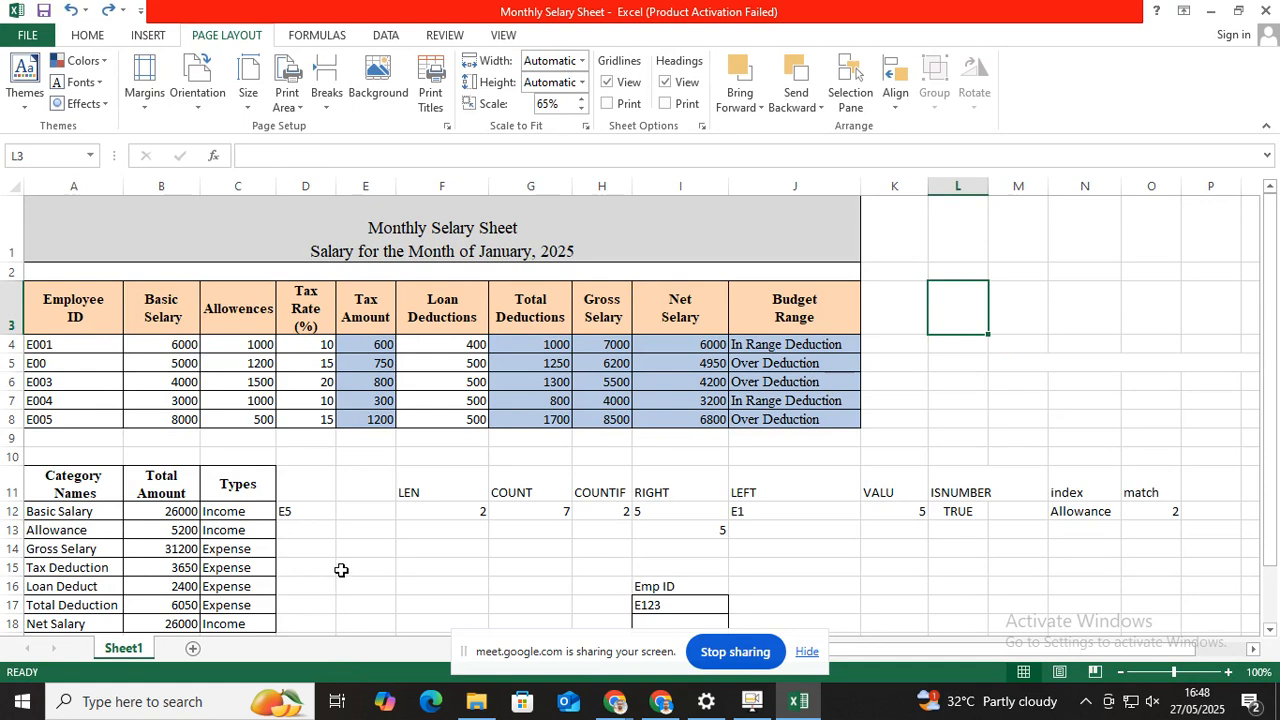
left_click(442, 567)
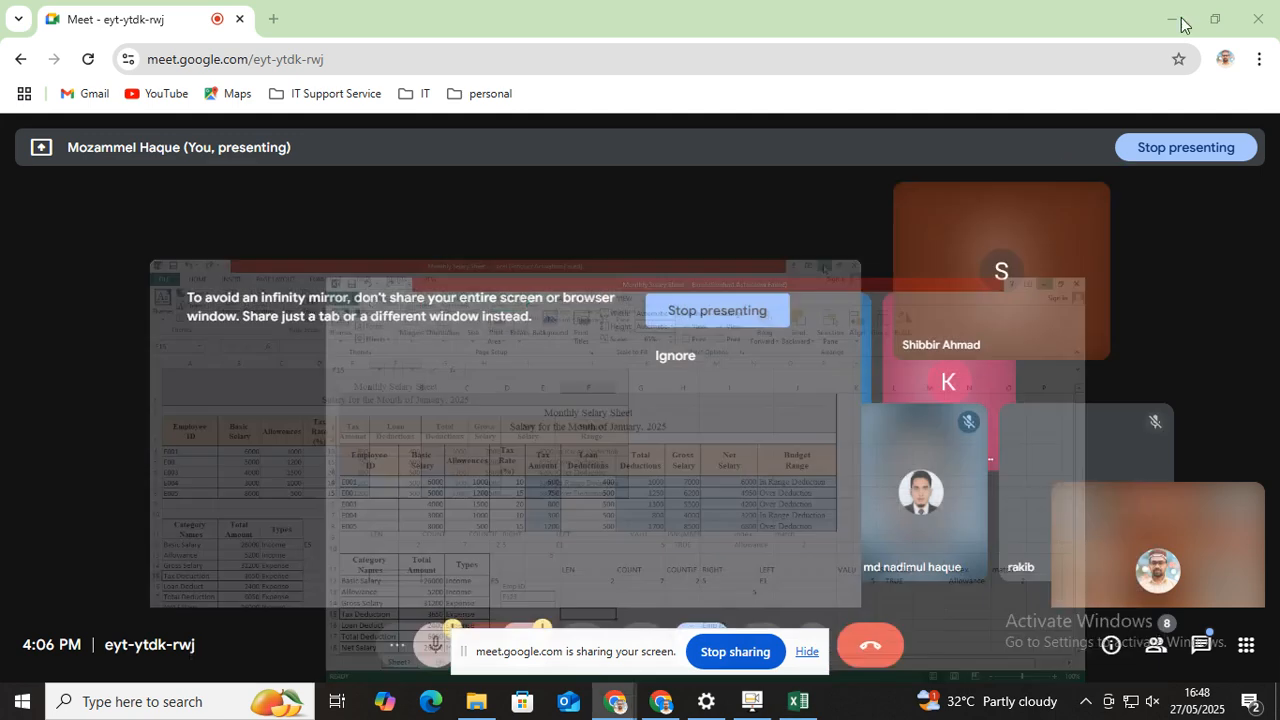
Switch to the COPL-3 folder in File Explorer, create a new Microsoft PowerPoint presentation there and open it
left_click(1210, 11)
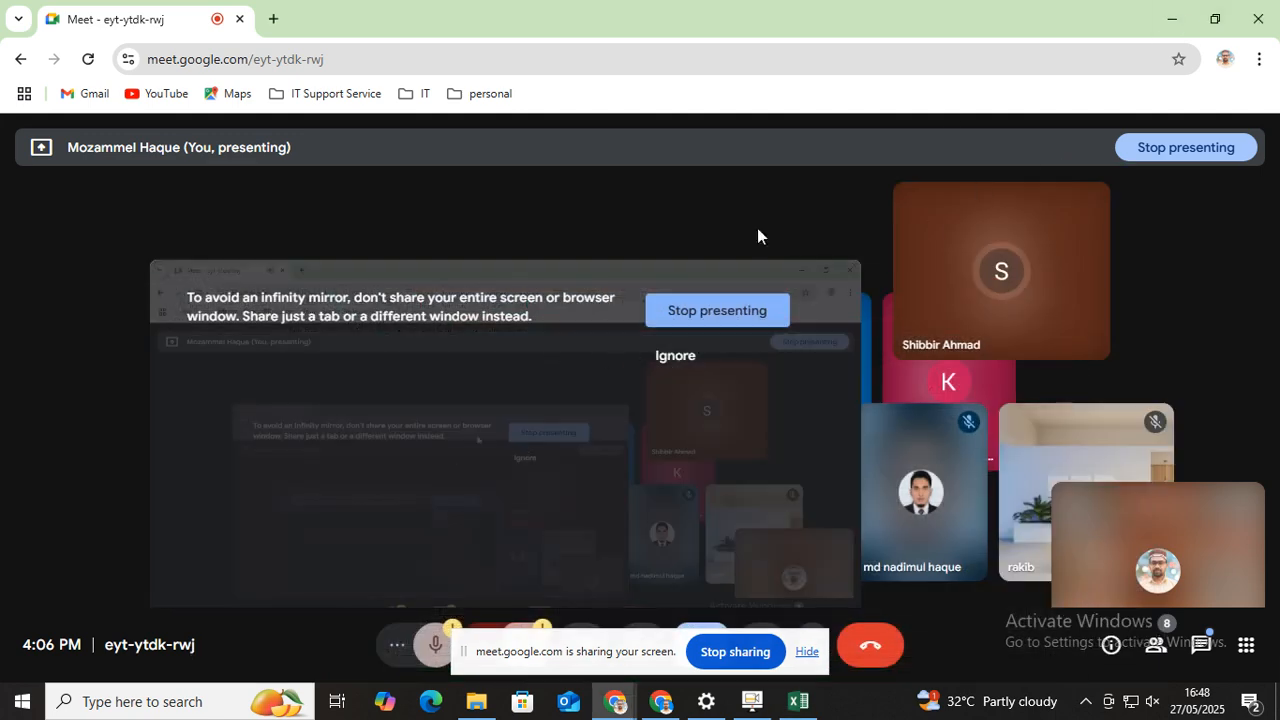
left_click(1170, 17)
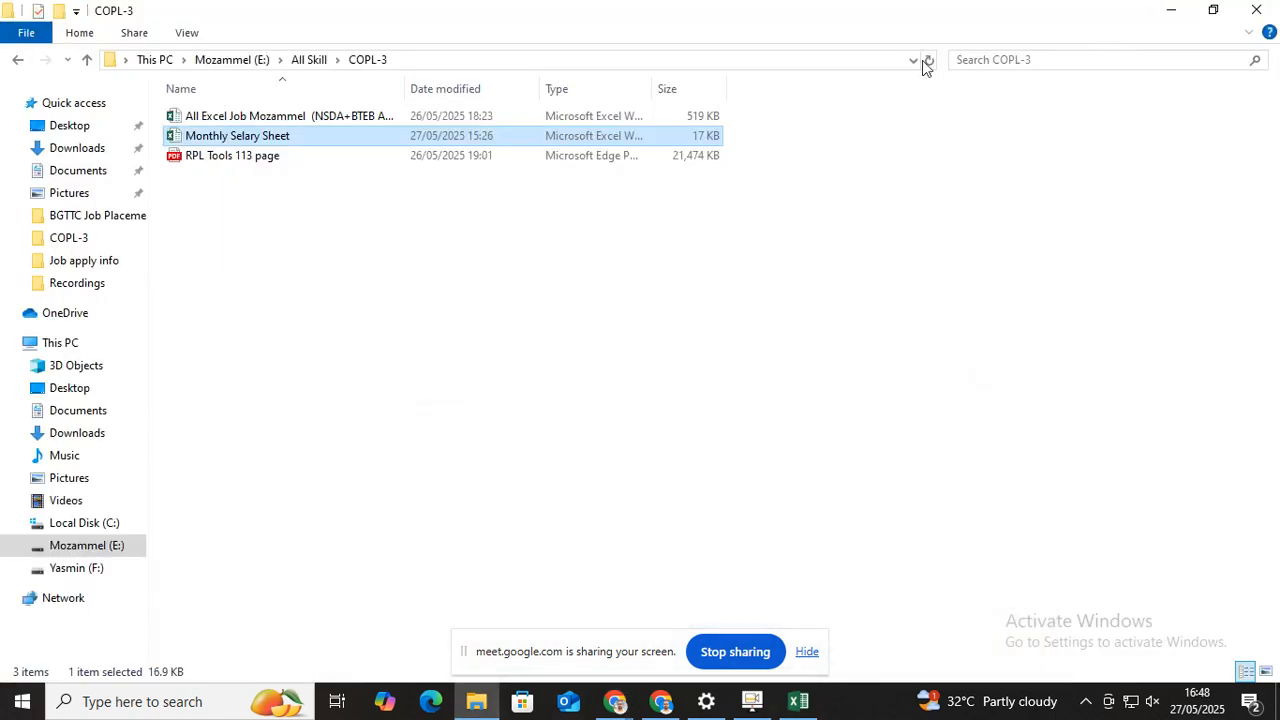
right_click(213, 194)
mouse_move(270, 422)
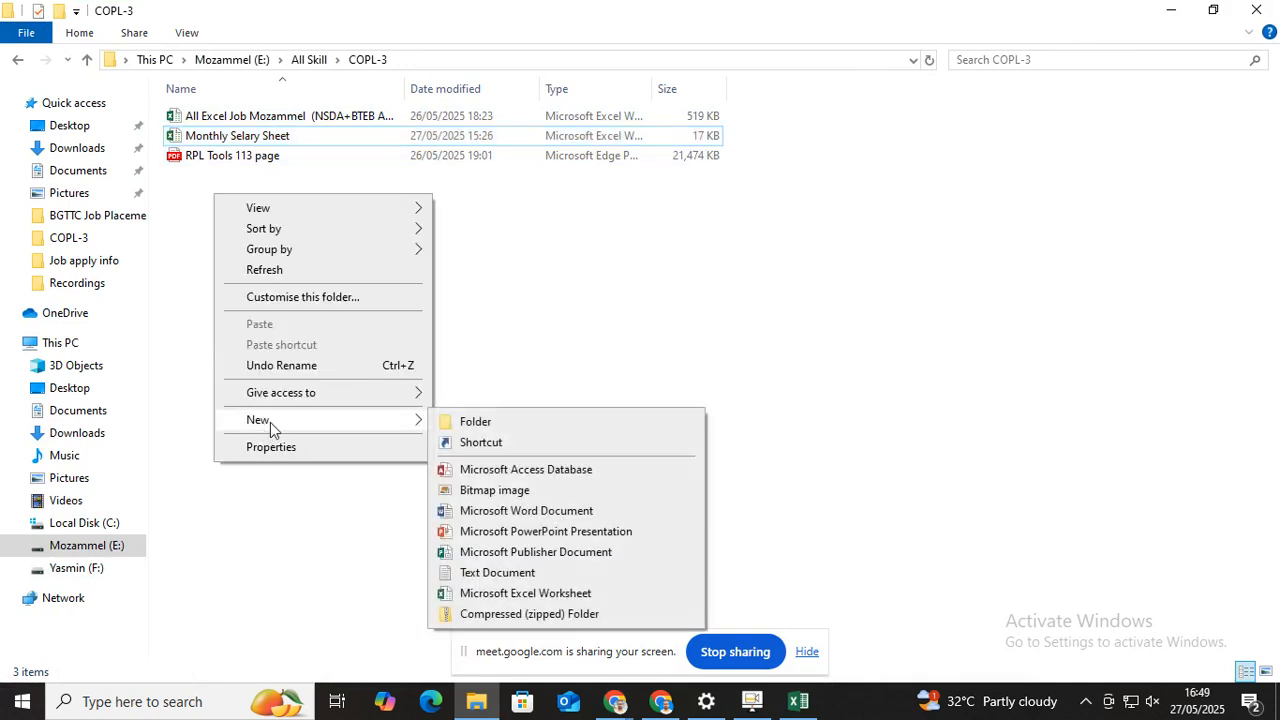
left_click(485, 533)
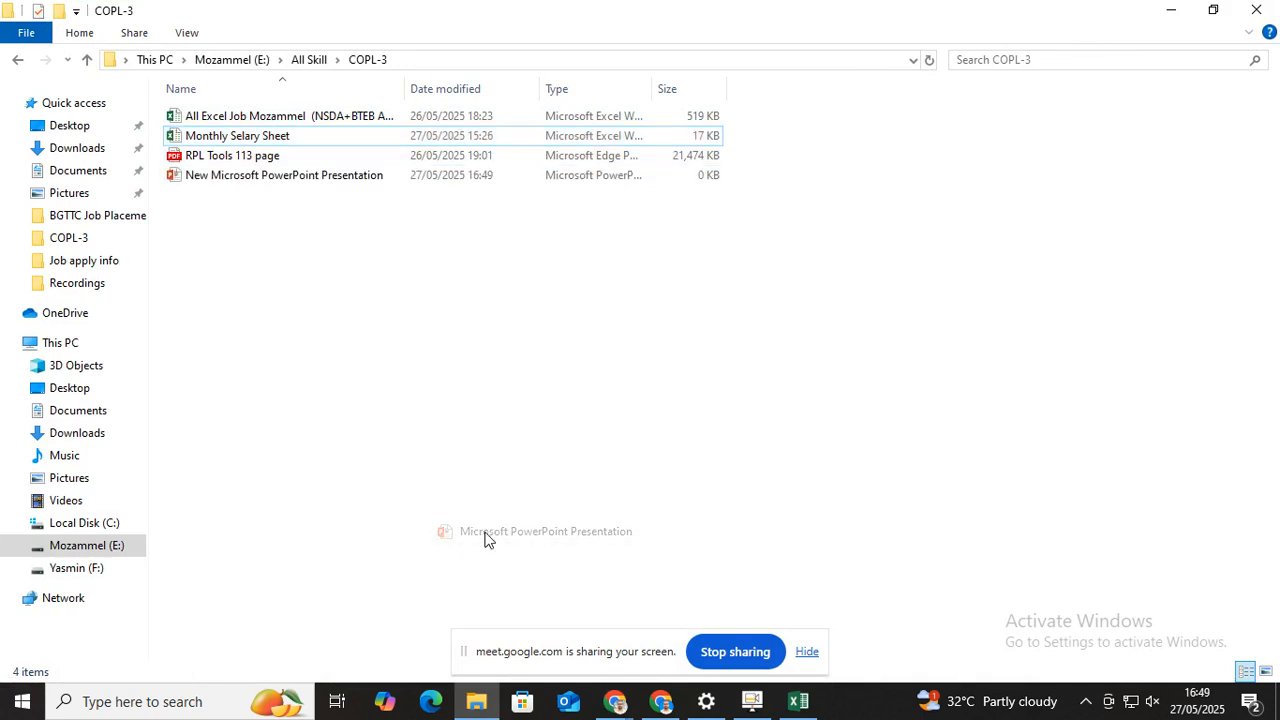
left_click(335, 160)
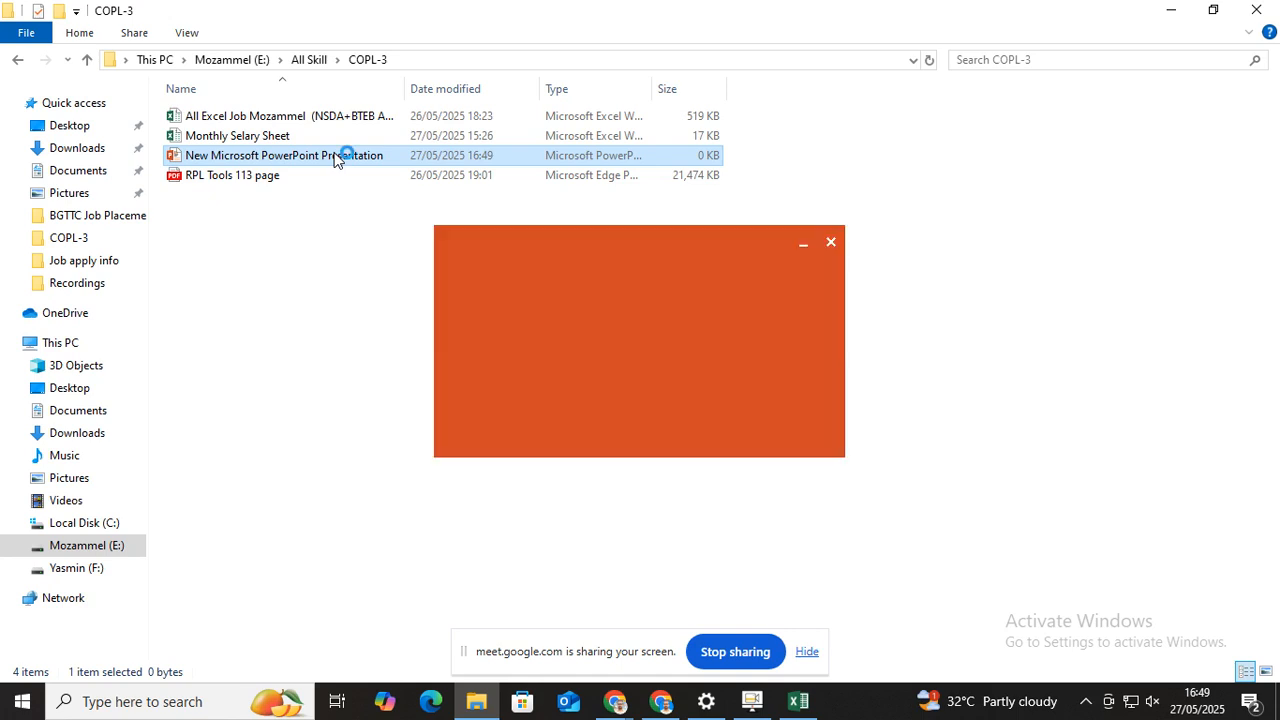
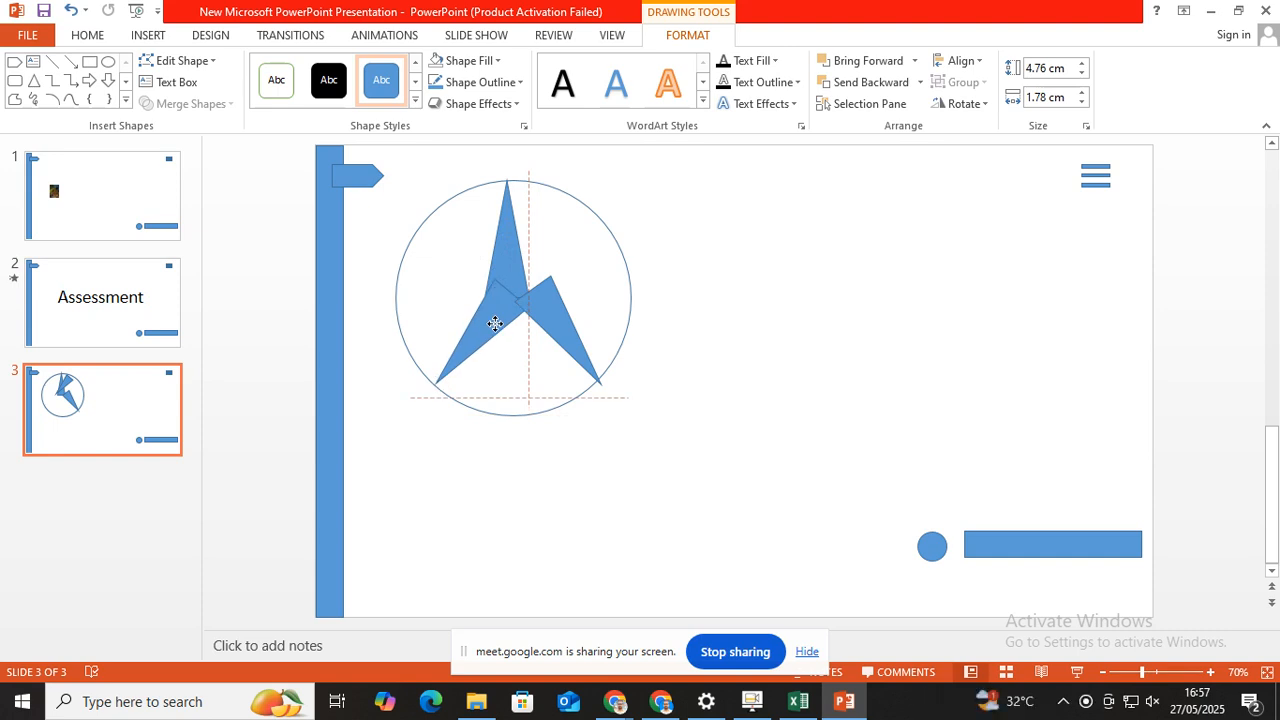
Rotate the star's lower-right blade on slide 3 outward toward the circle and move it slightly up to meet the centre
left_click(560, 300)
left_click_drag(608, 395, 627, 366)
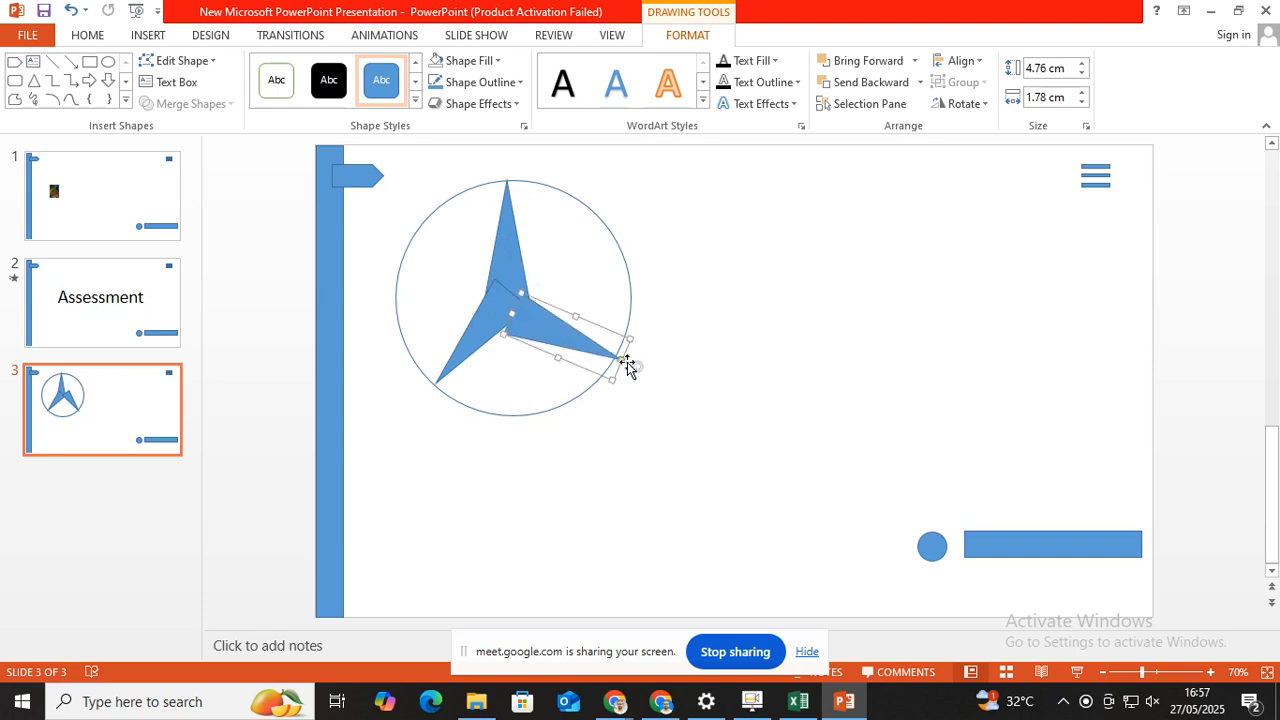
left_click_drag(558, 336, 559, 320)
left_click(531, 395)
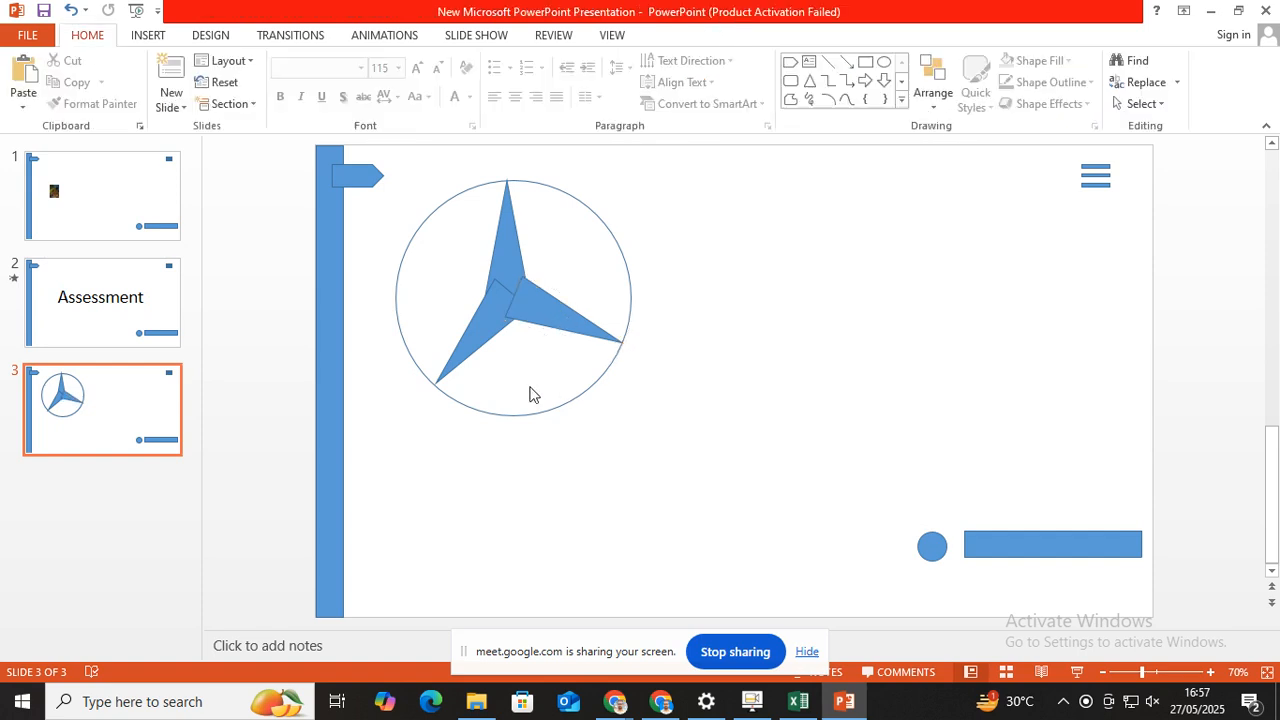
Remove the outline from all three triangular blades of the star inside the circle
left_click(495, 310)
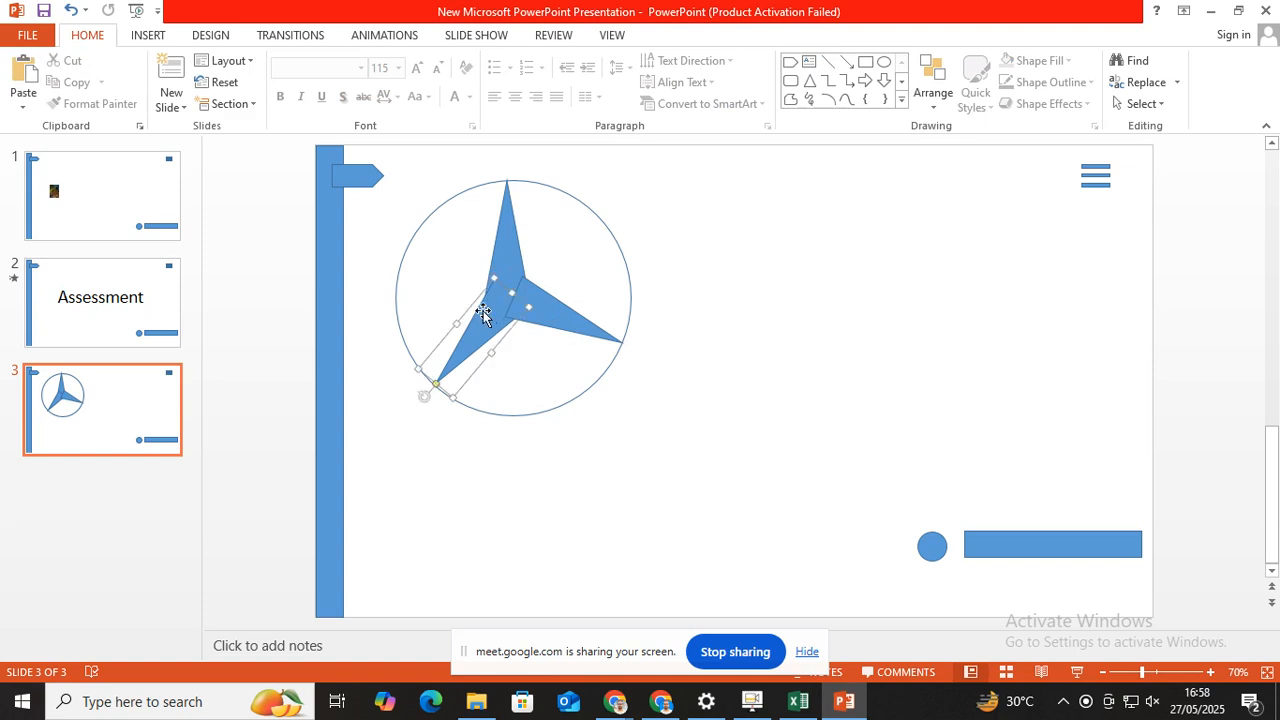
left_click(564, 314, "shift")
left_click(520, 250, "shift")
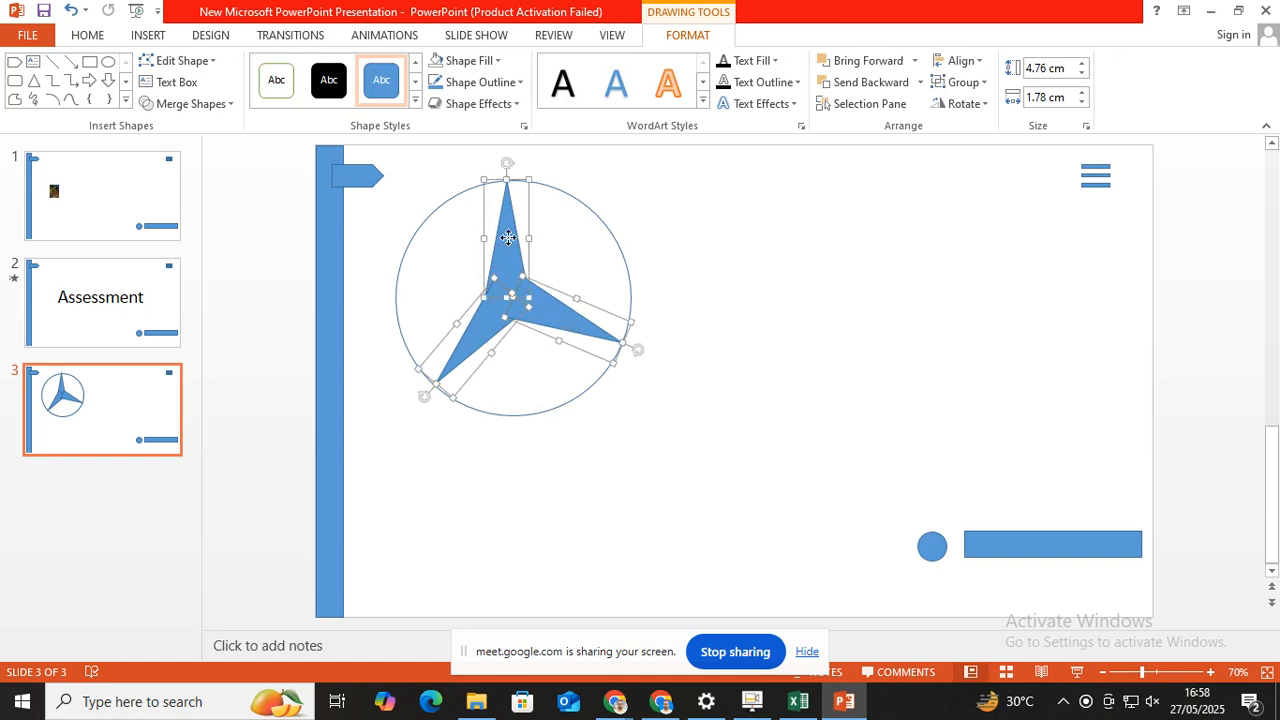
left_click(518, 84)
left_click(474, 250)
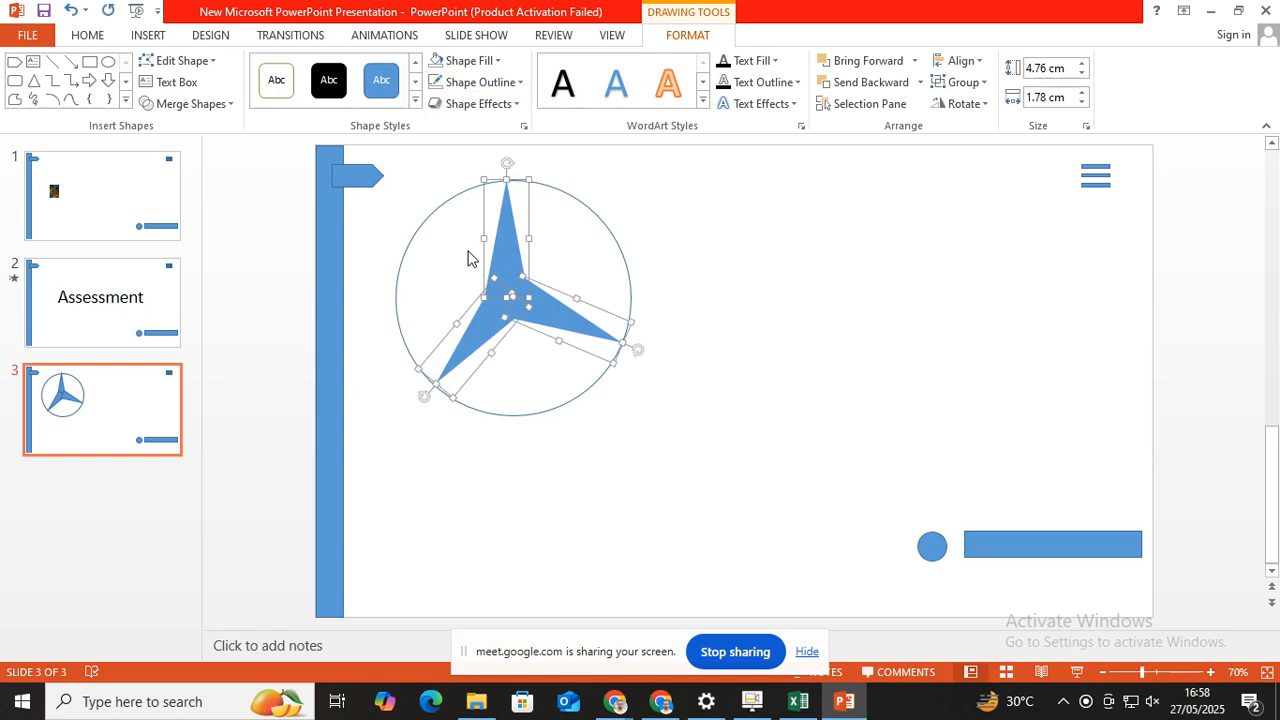
left_click(684, 268)
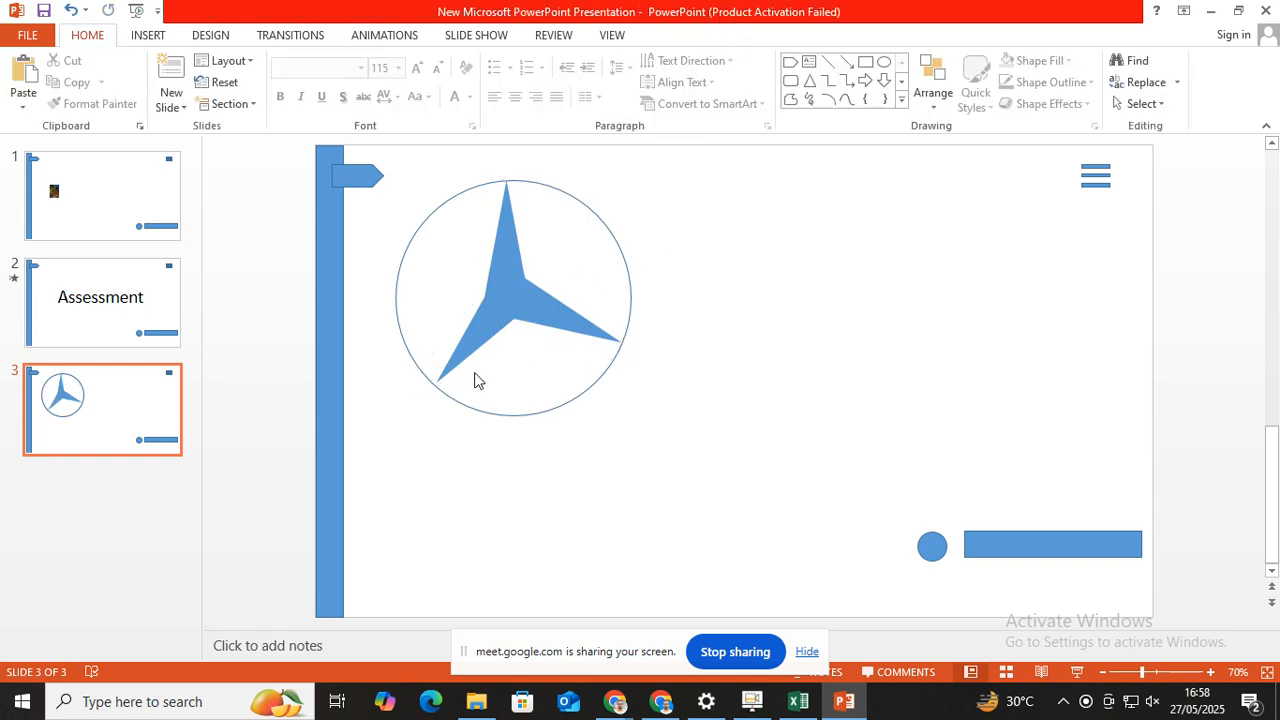
Nudge the star's lower-left blade slightly left so its tip sits closer to the circle's edge
left_click(468, 344)
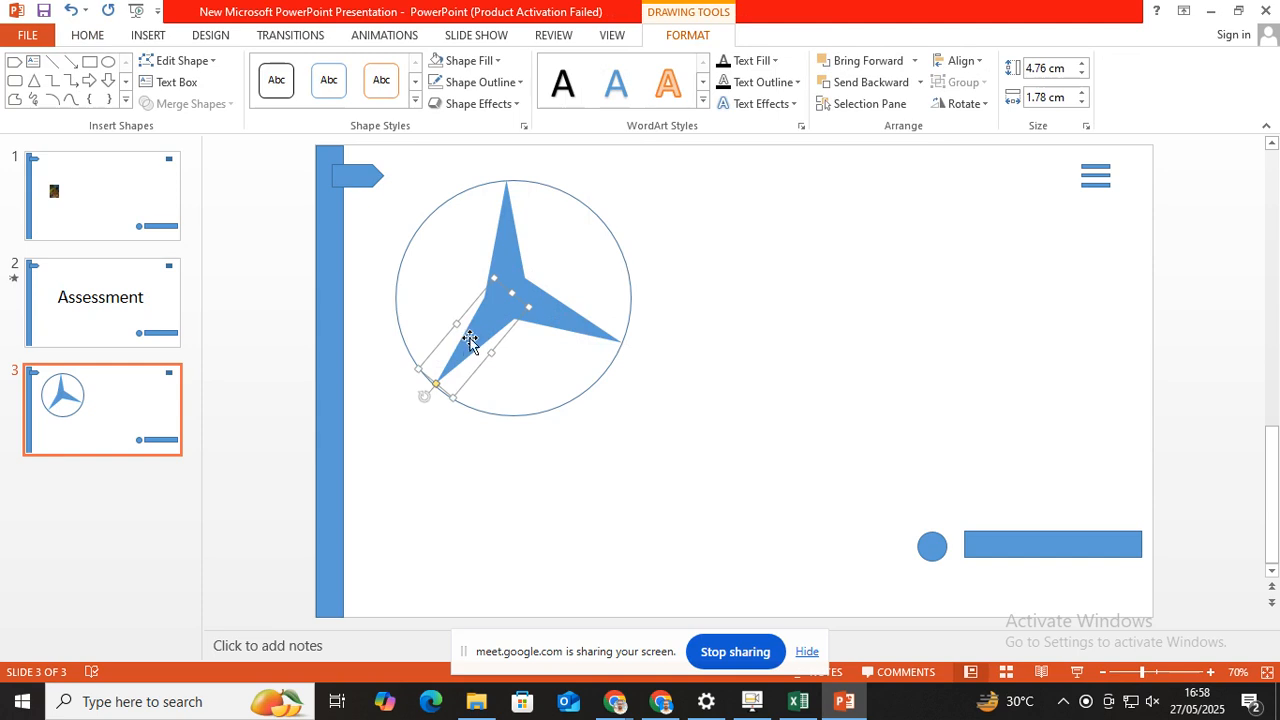
key("ctrl+Left")
key("ctrl+Left")
key("ctrl+Left")
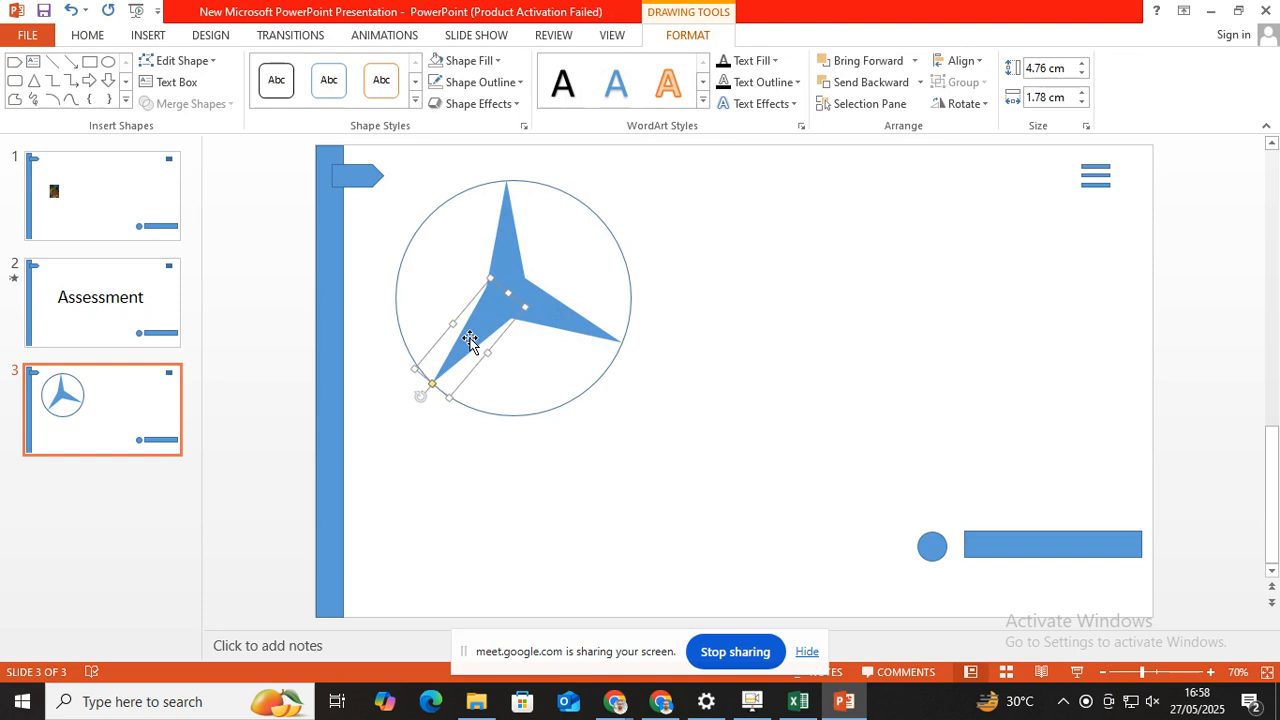
left_click(527, 365)
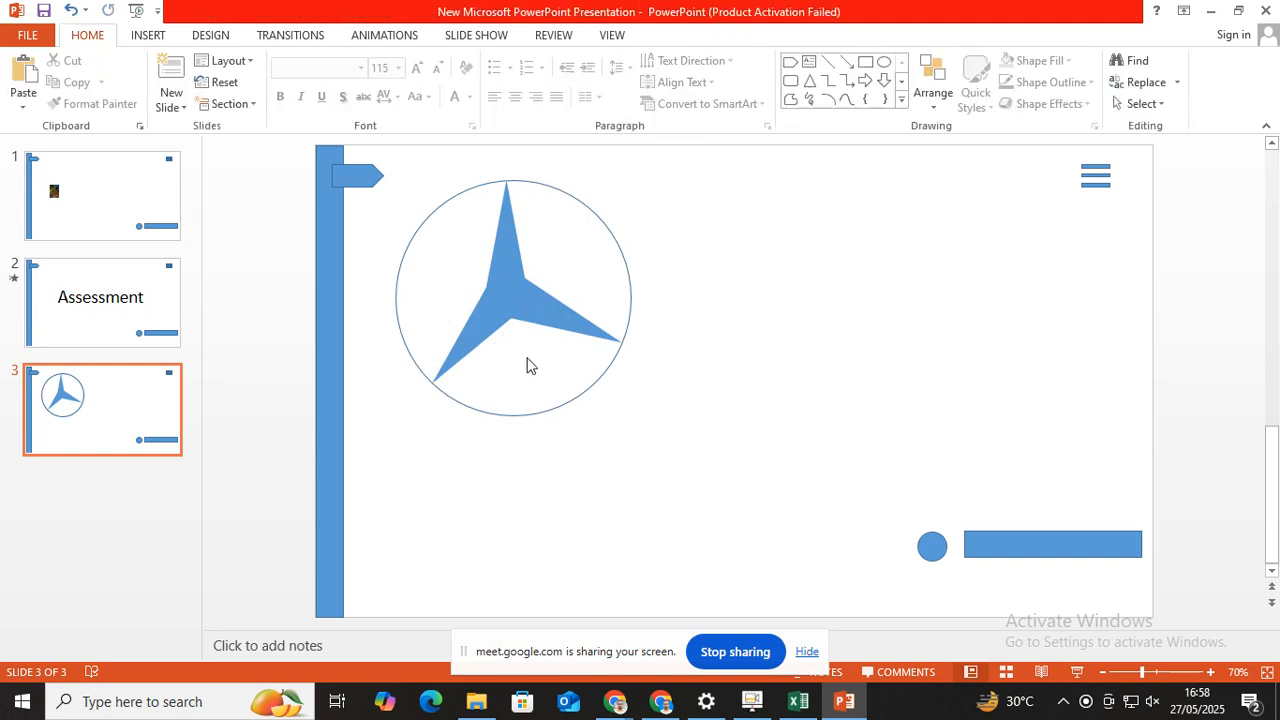
Try a red outline on the star's three blades, and remove the outline again
left_click(492, 322)
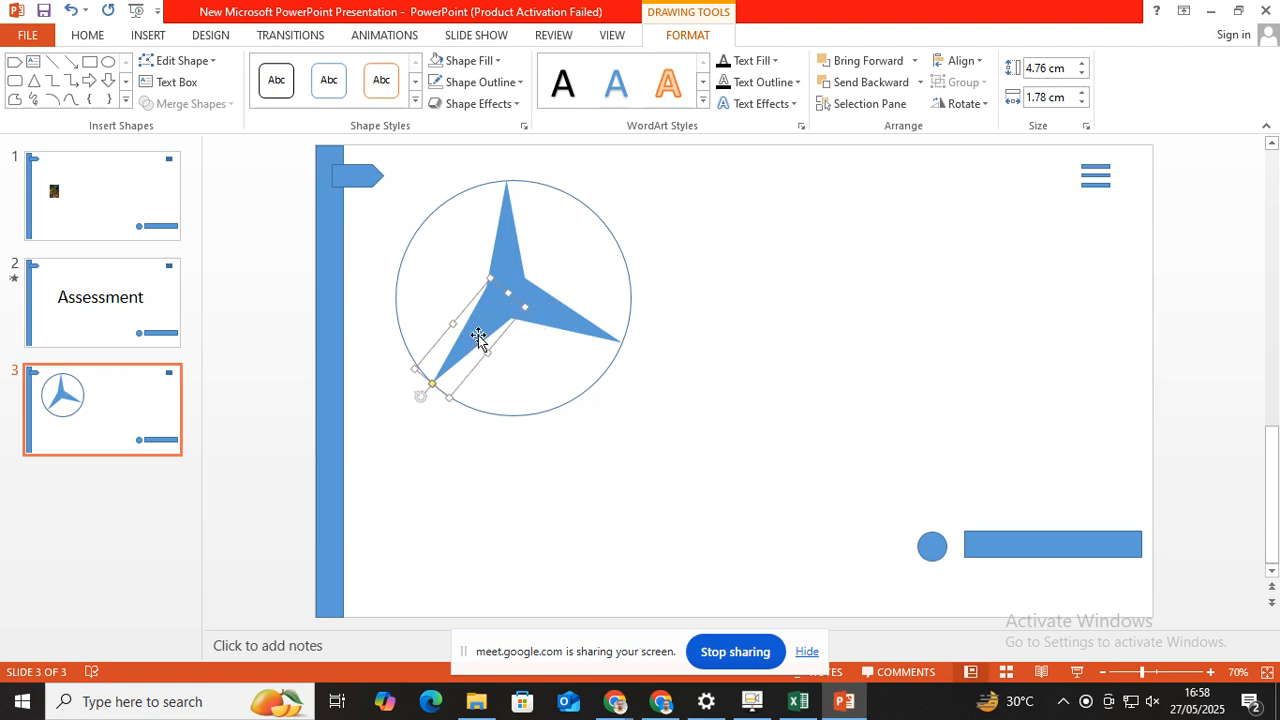
left_click(562, 314, "shift")
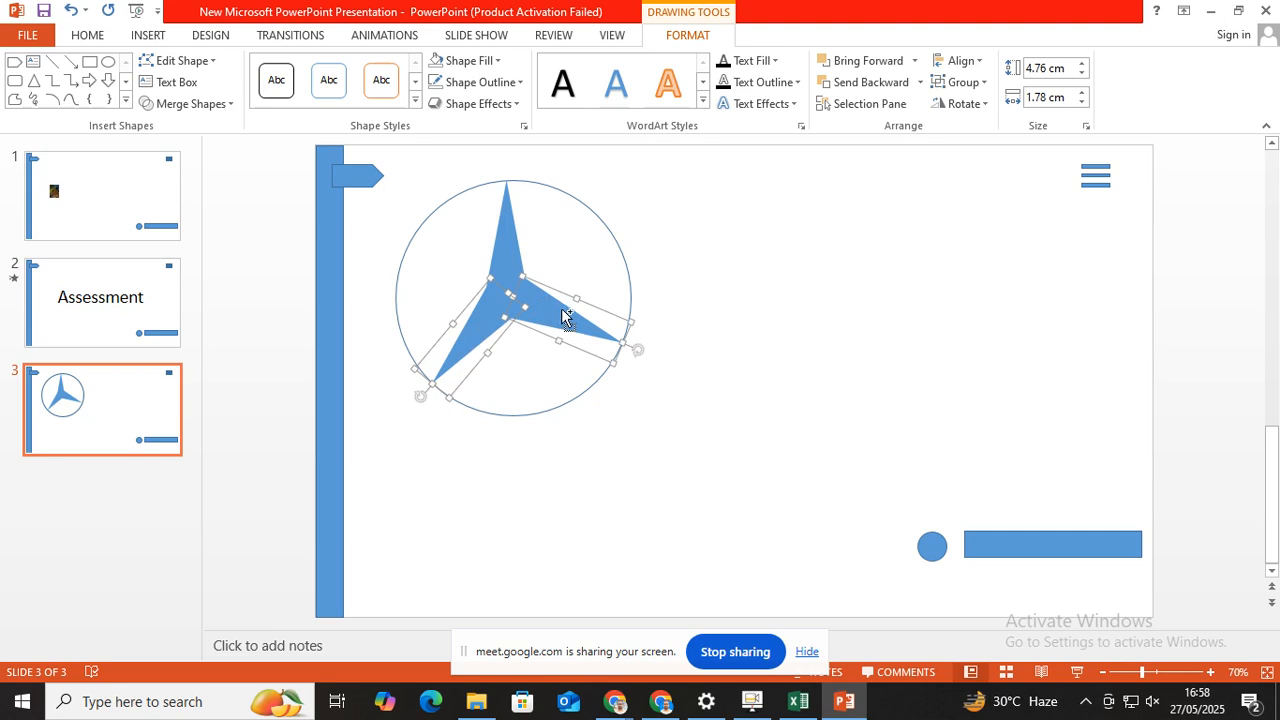
left_click(513, 243, "shift")
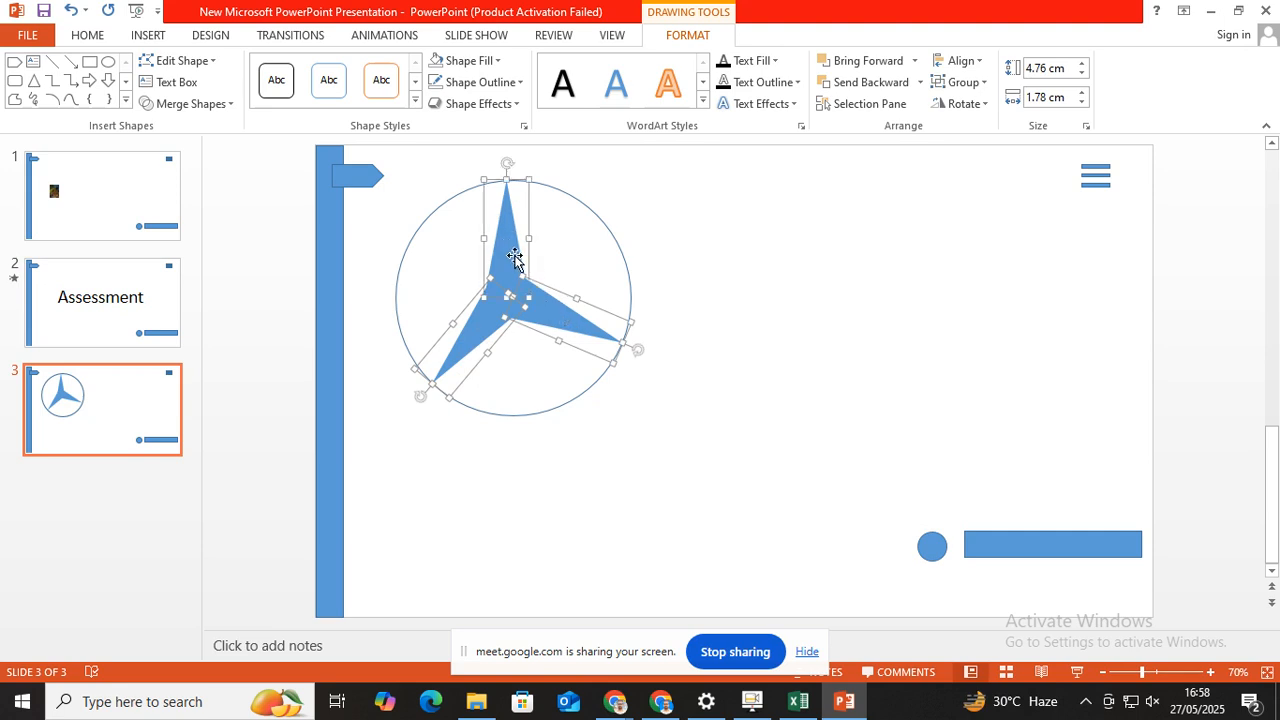
left_click(520, 86)
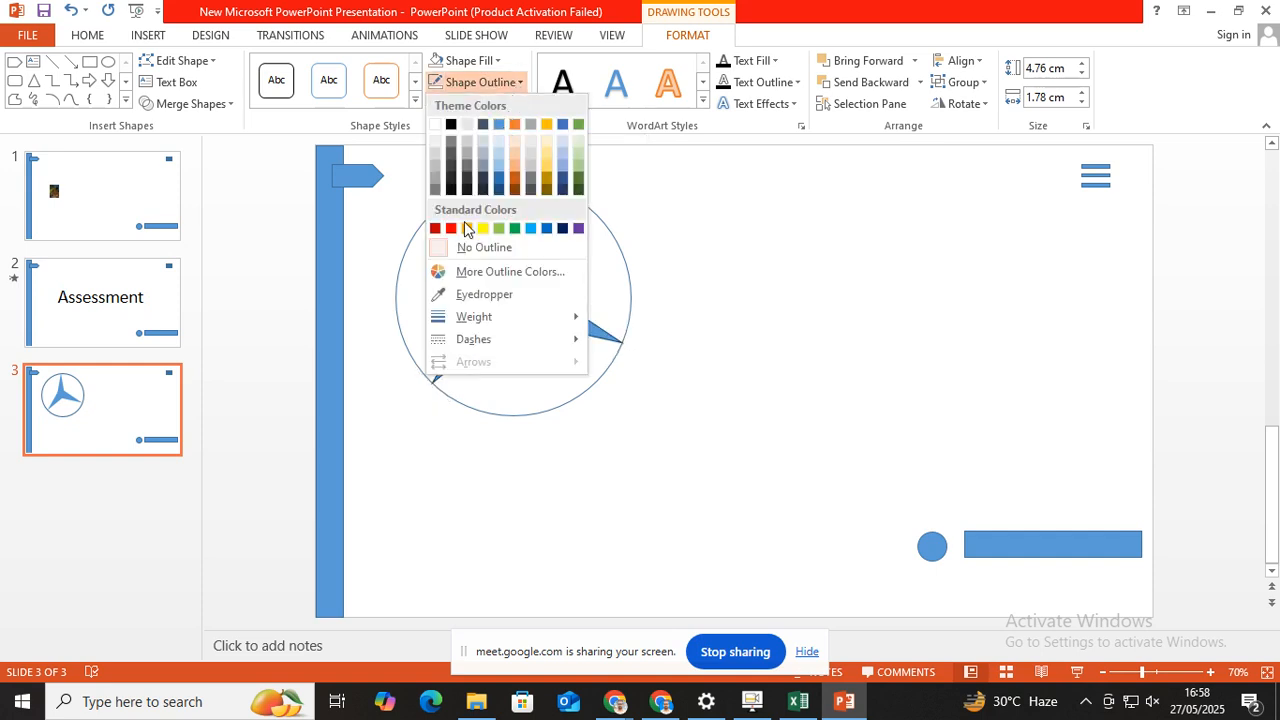
left_click(450, 228)
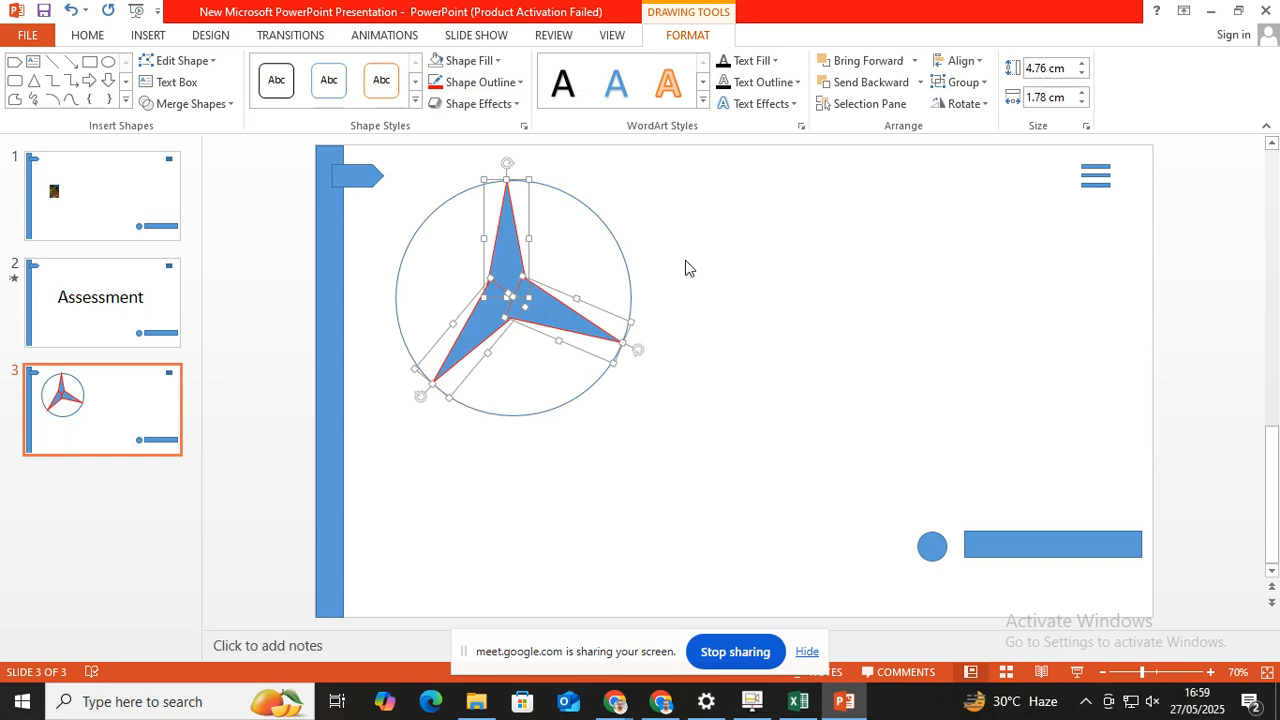
left_click(519, 83)
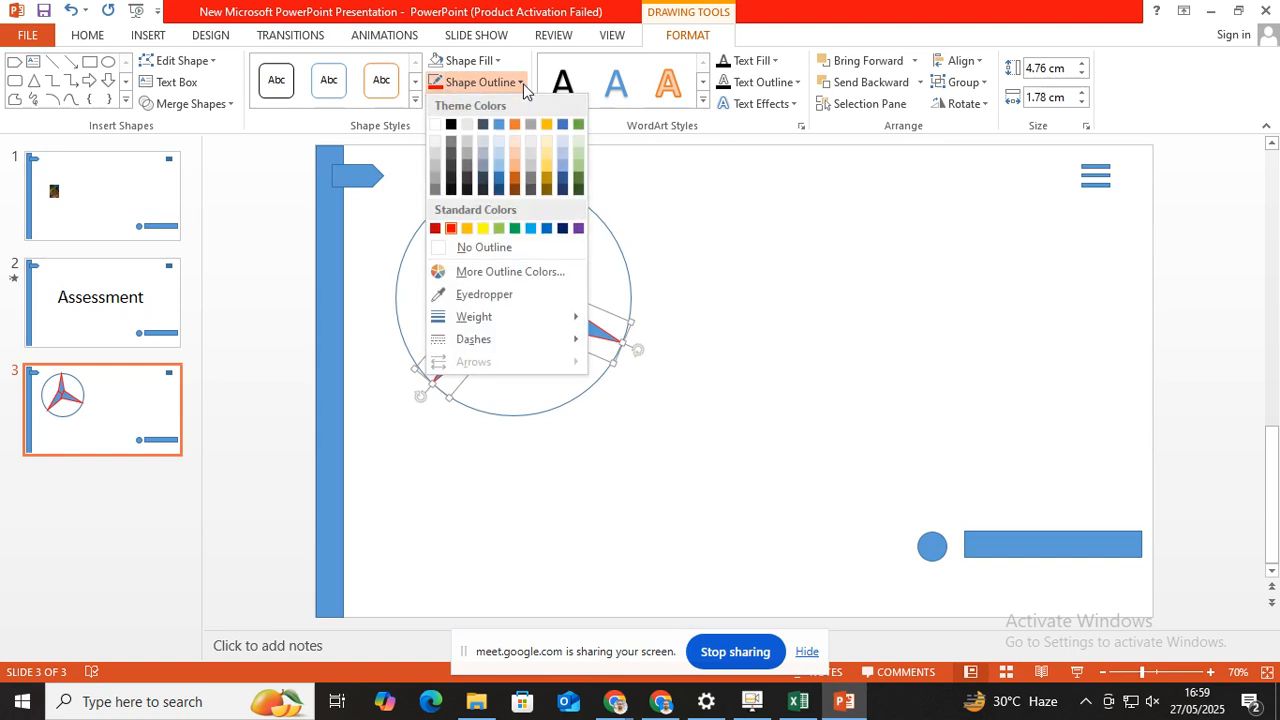
left_click(455, 247)
left_click(680, 265)
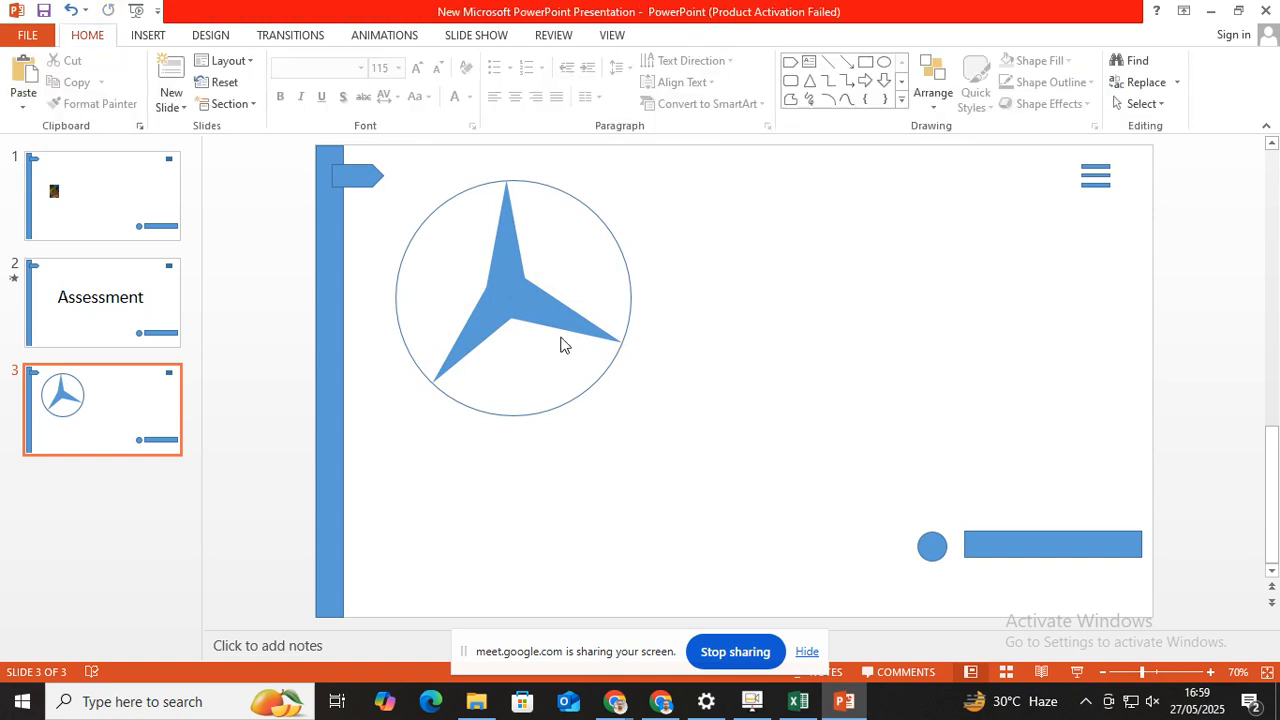
Group the star's three triangular blades into a single object
left_click(500, 323)
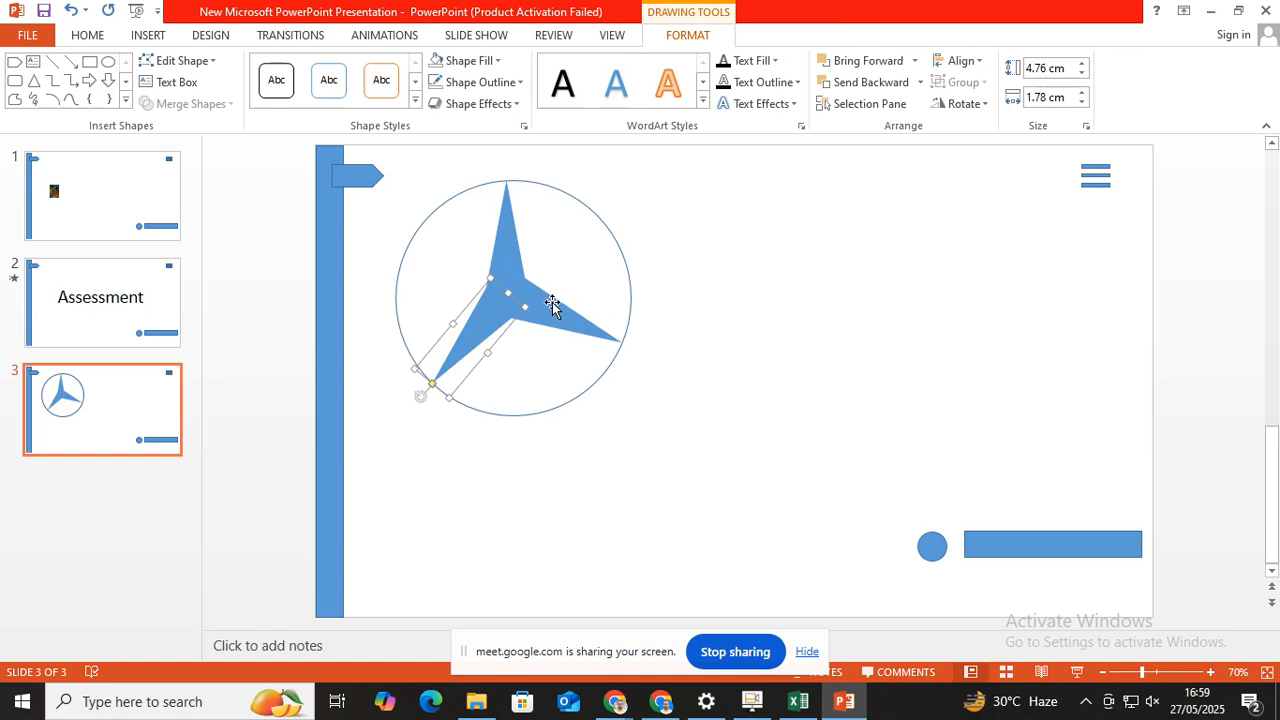
left_click(555, 305, "shift")
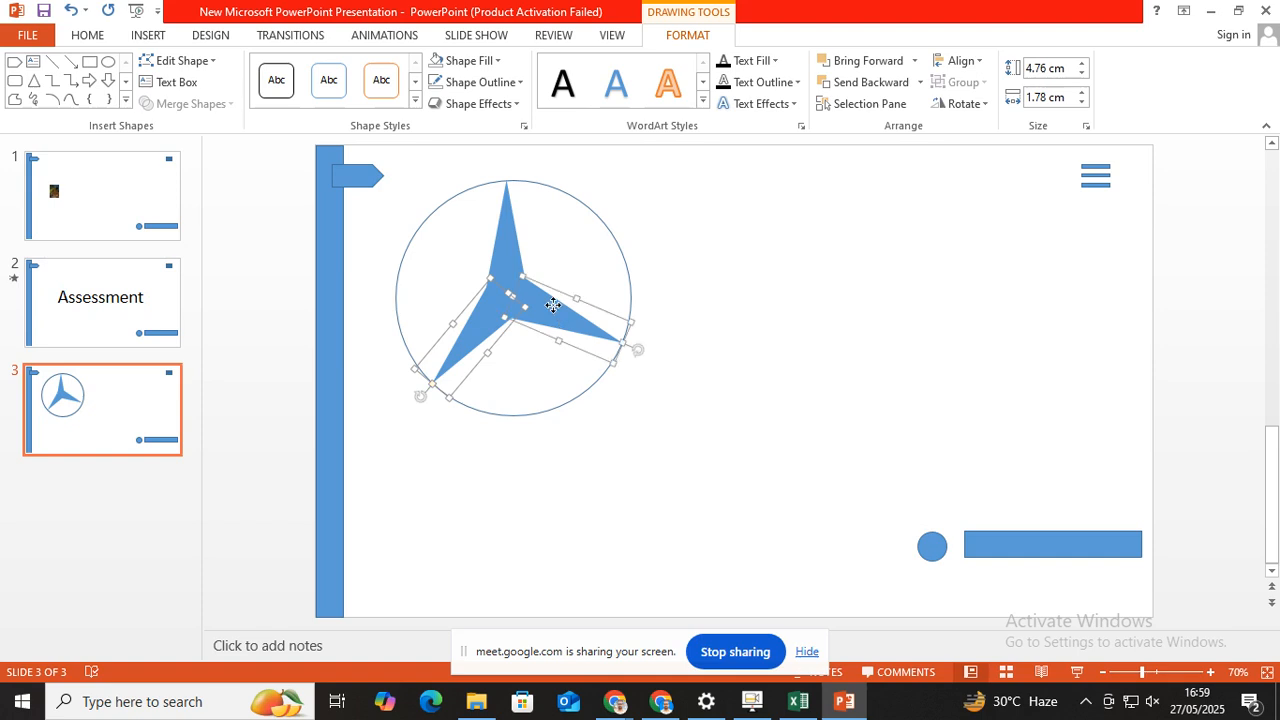
left_click(512, 258, "shift")
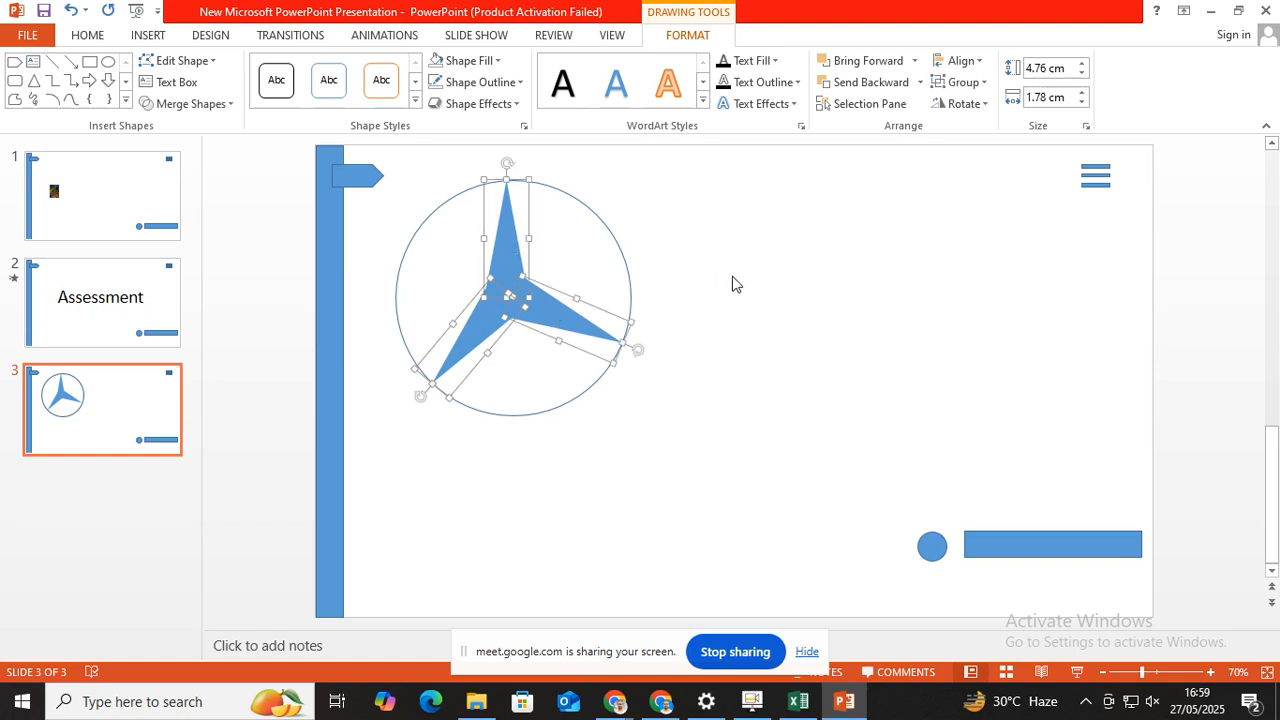
key("ctrl+g")
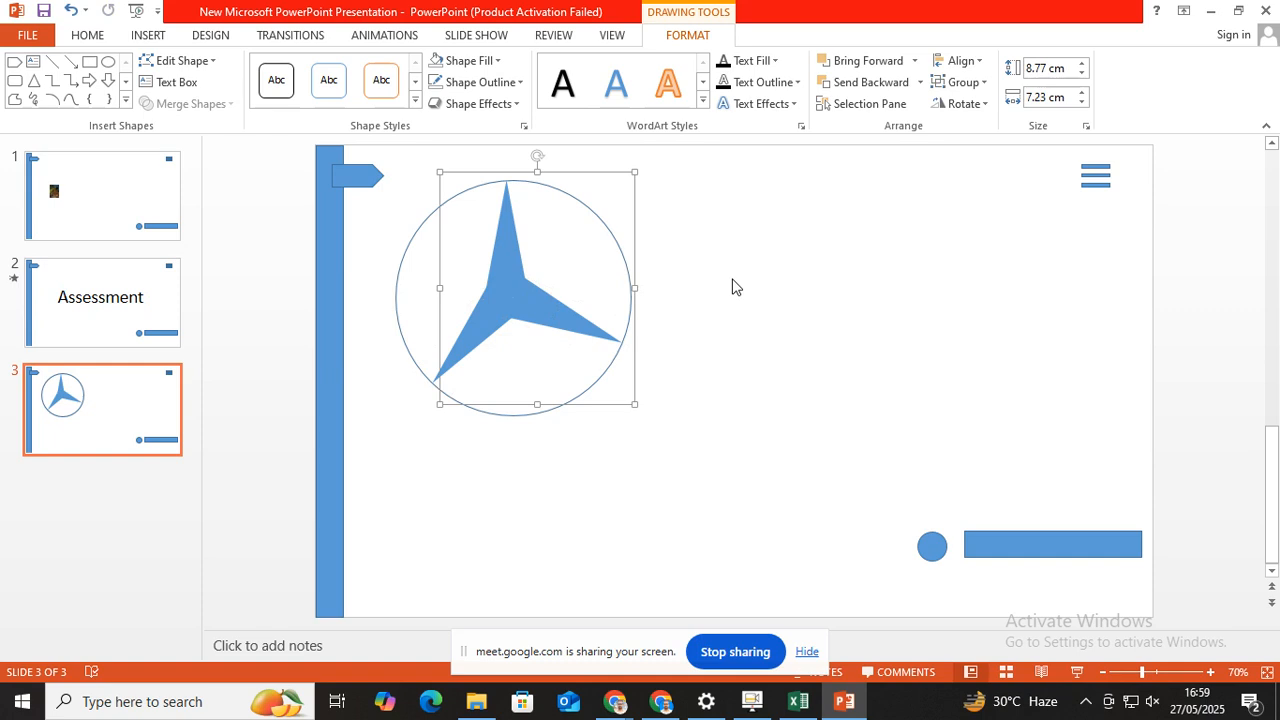
left_click(651, 354)
Apply the Spin emphasis animation to the circle around the star and preview it
left_click(575, 212)
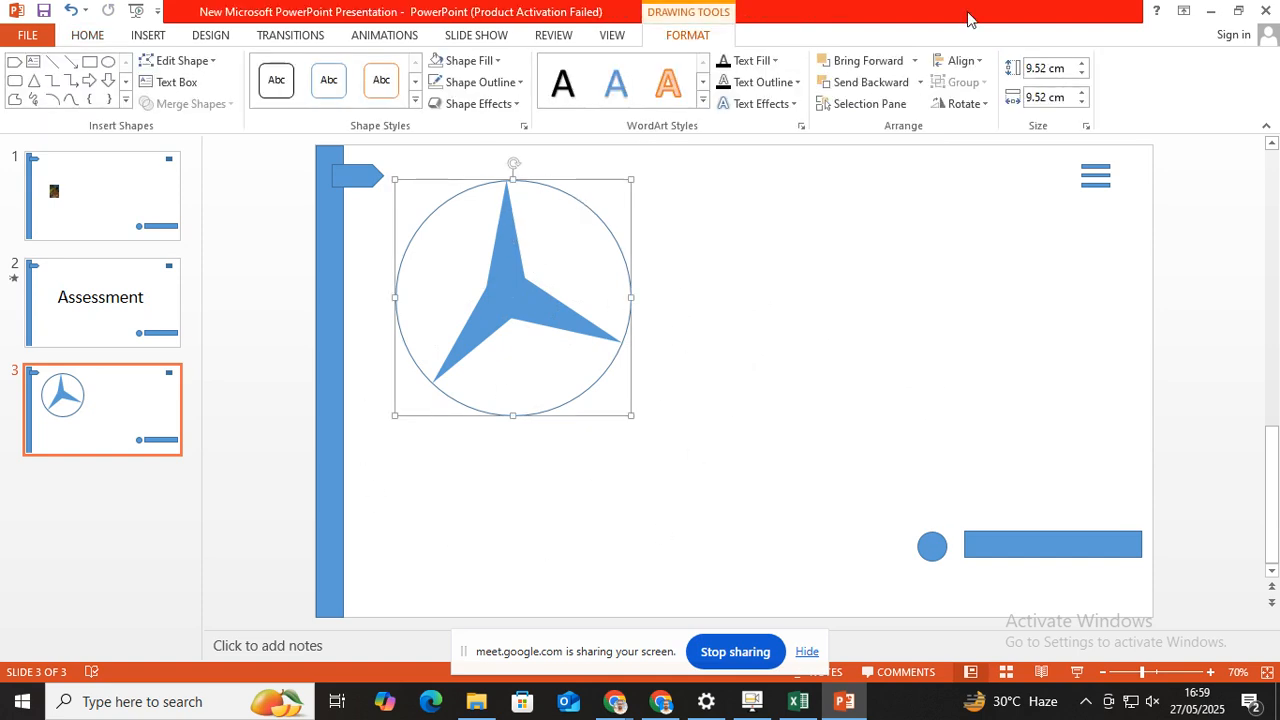
left_click(290, 36)
left_click(365, 36)
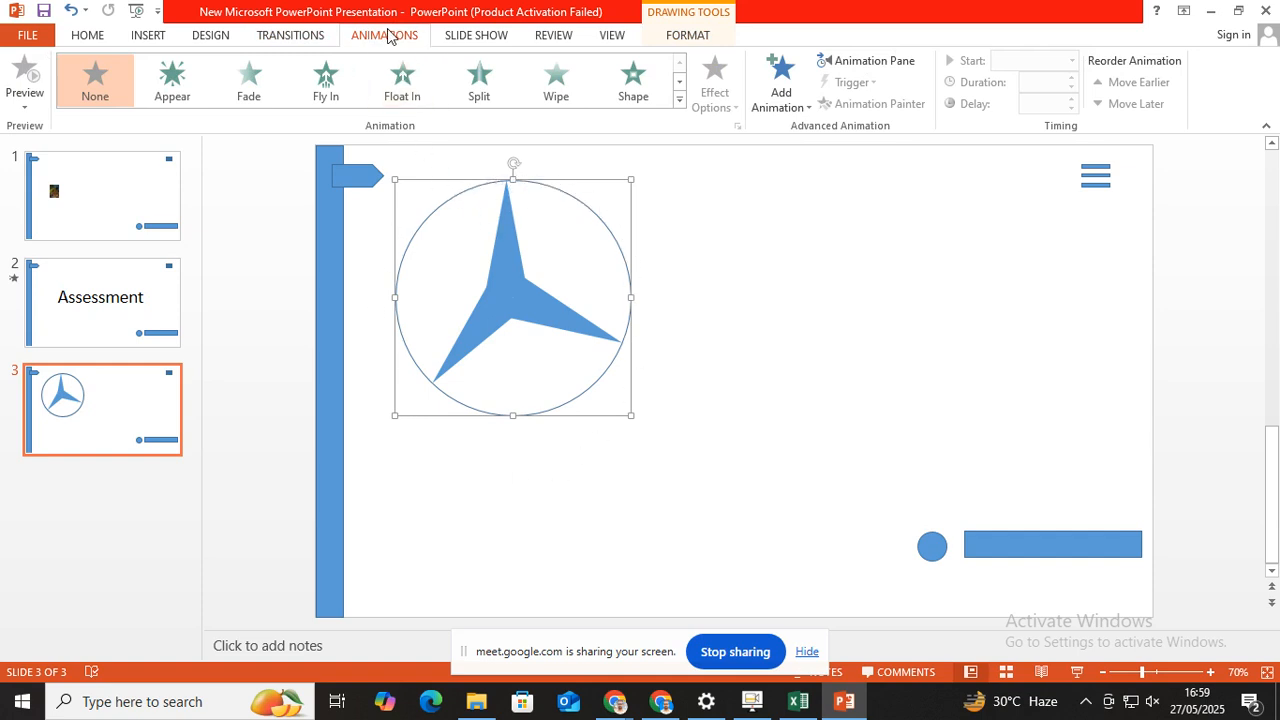
left_click(679, 99)
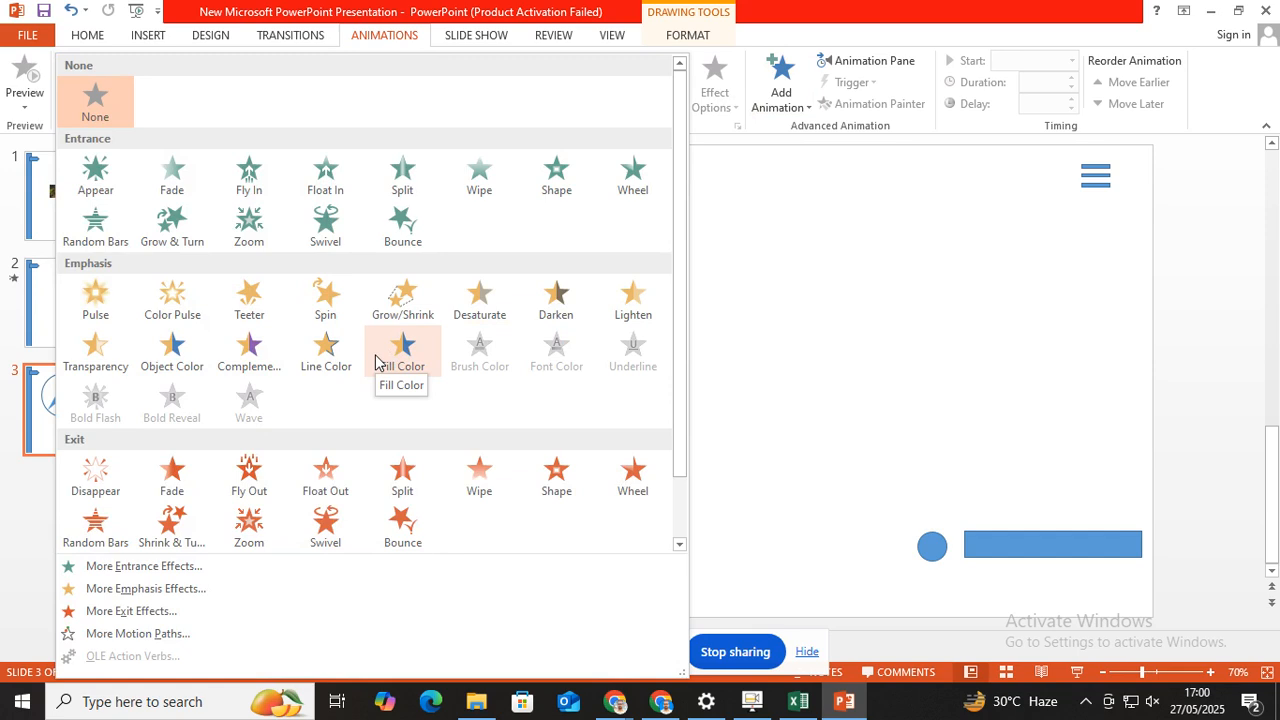
left_click(788, 285)
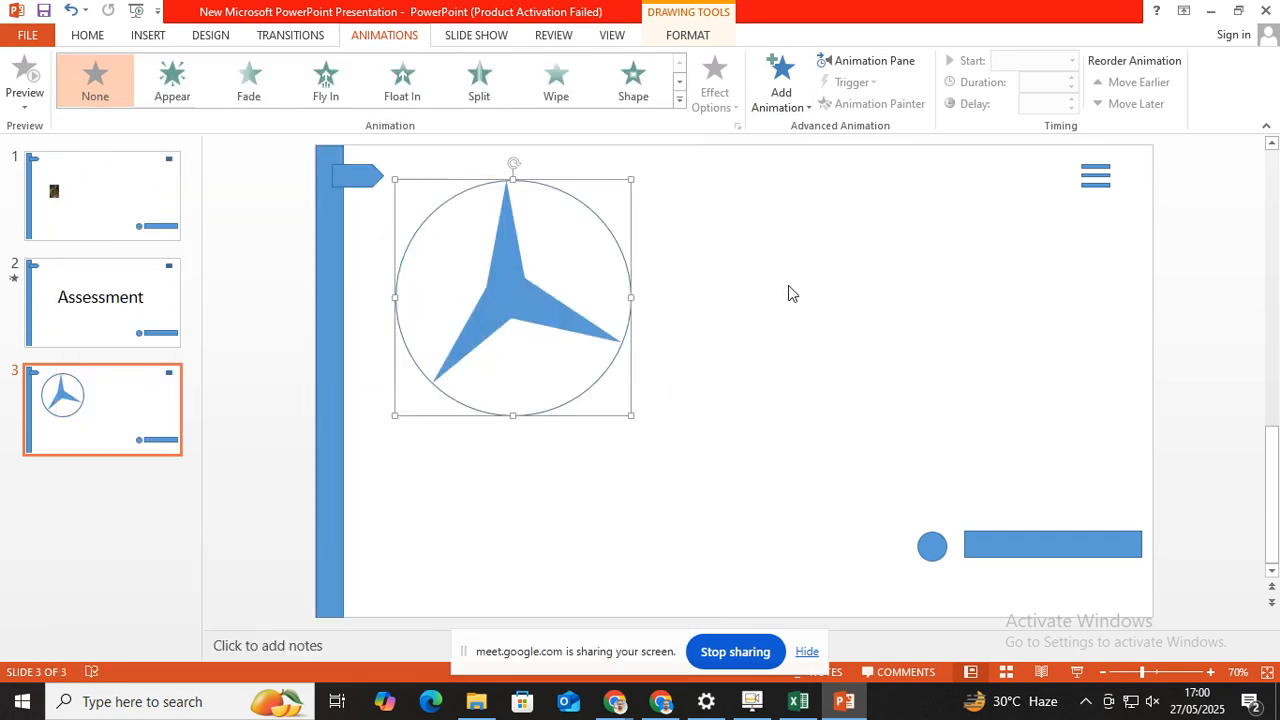
left_click(669, 265)
left_click(585, 208)
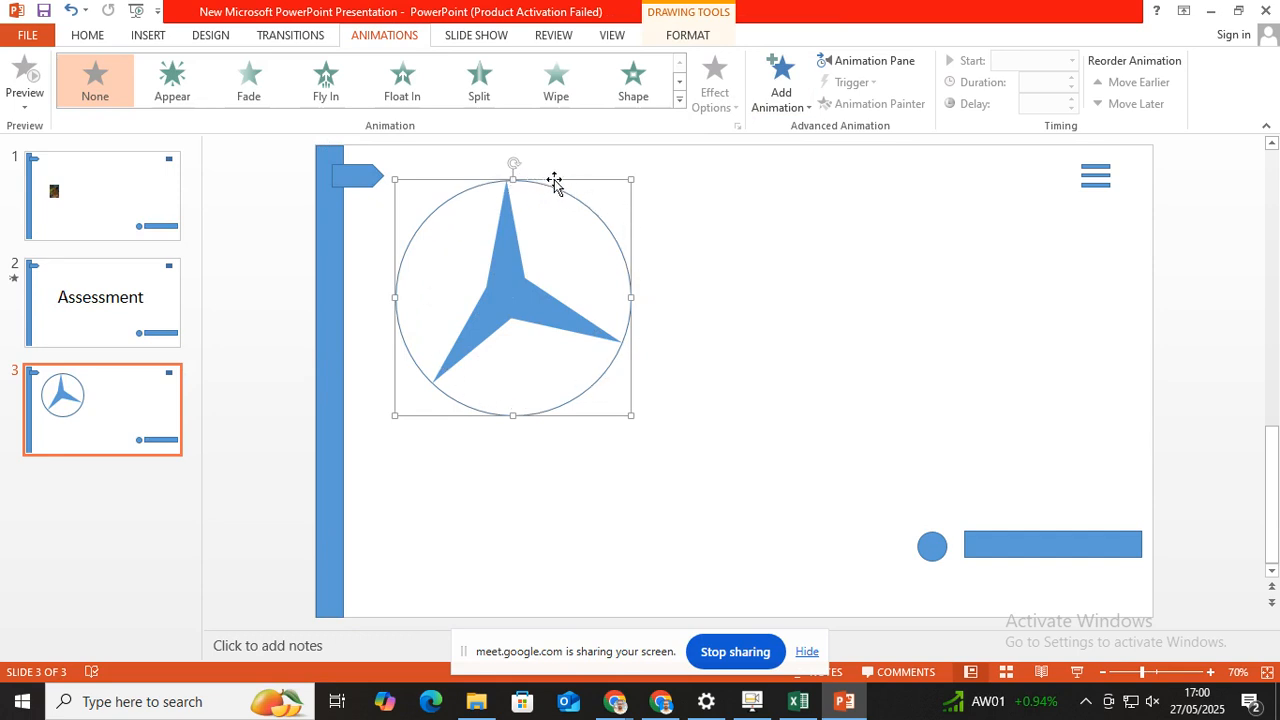
left_click(830, 362)
left_click(610, 237)
left_click(680, 100)
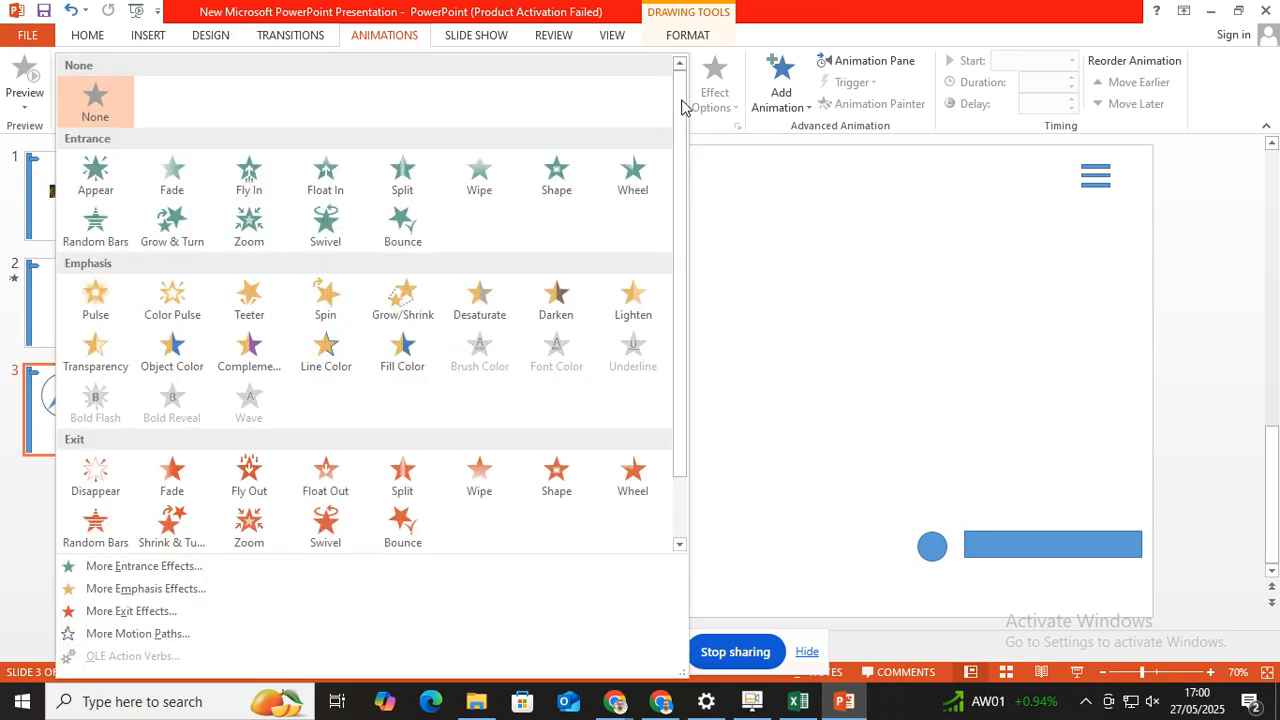
left_click(323, 313)
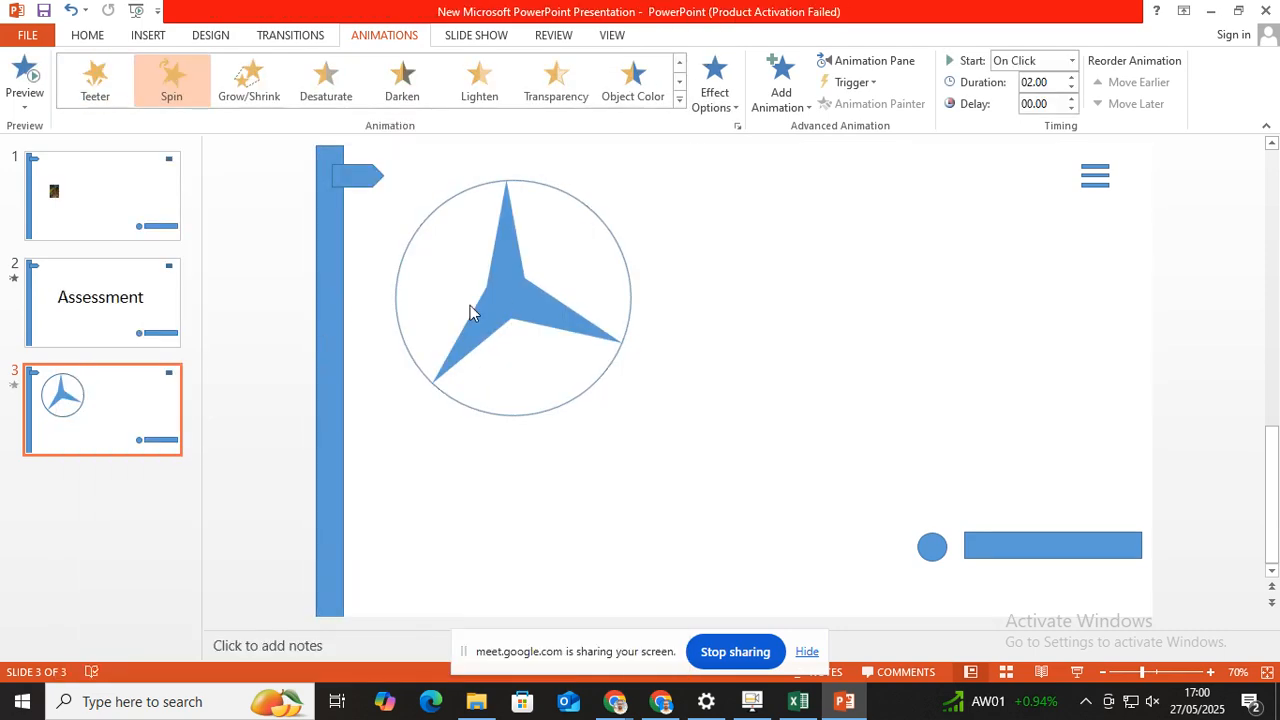
left_click(25, 72)
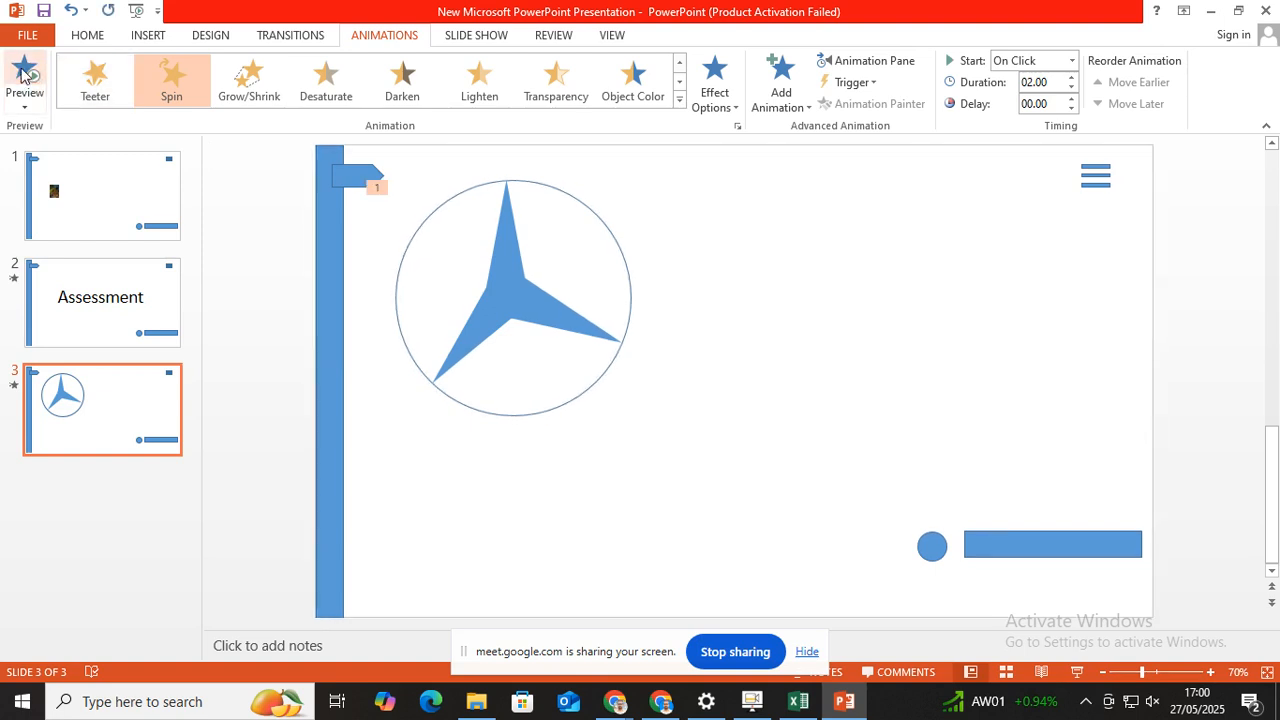
Group the star with its surrounding circle into a single logo object
left_click(510, 271)
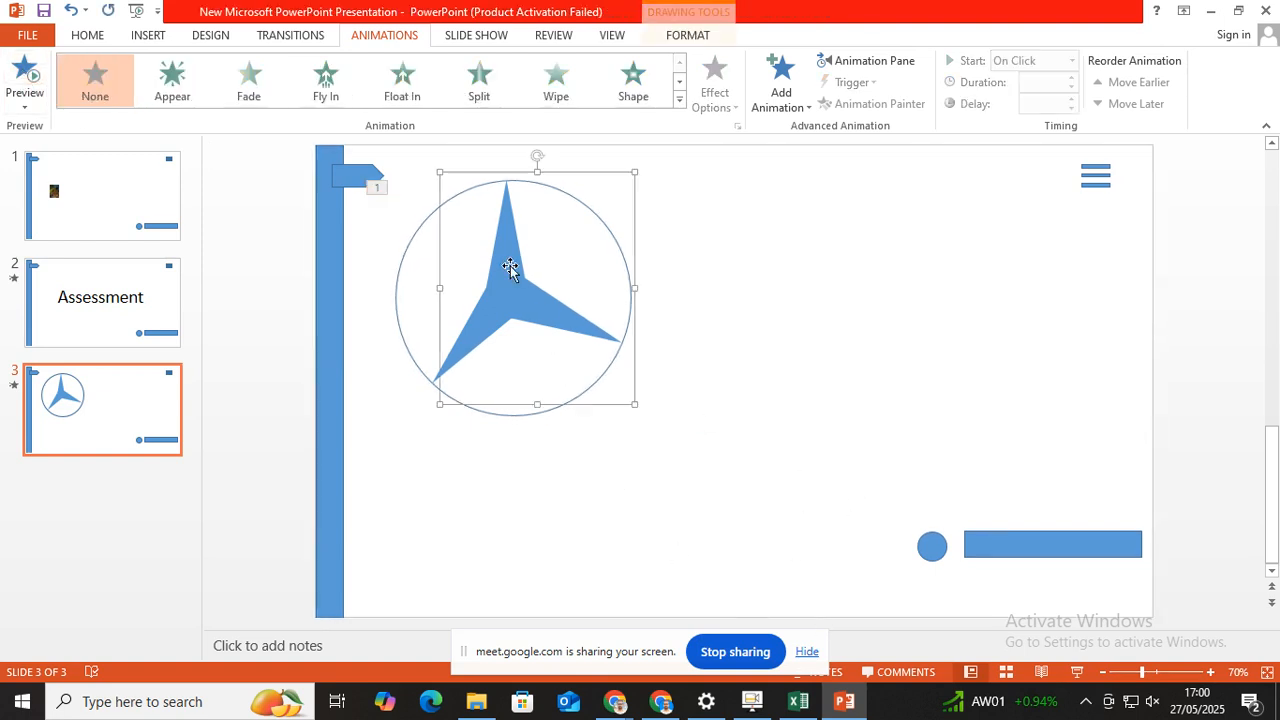
left_click(732, 342)
left_click(515, 281)
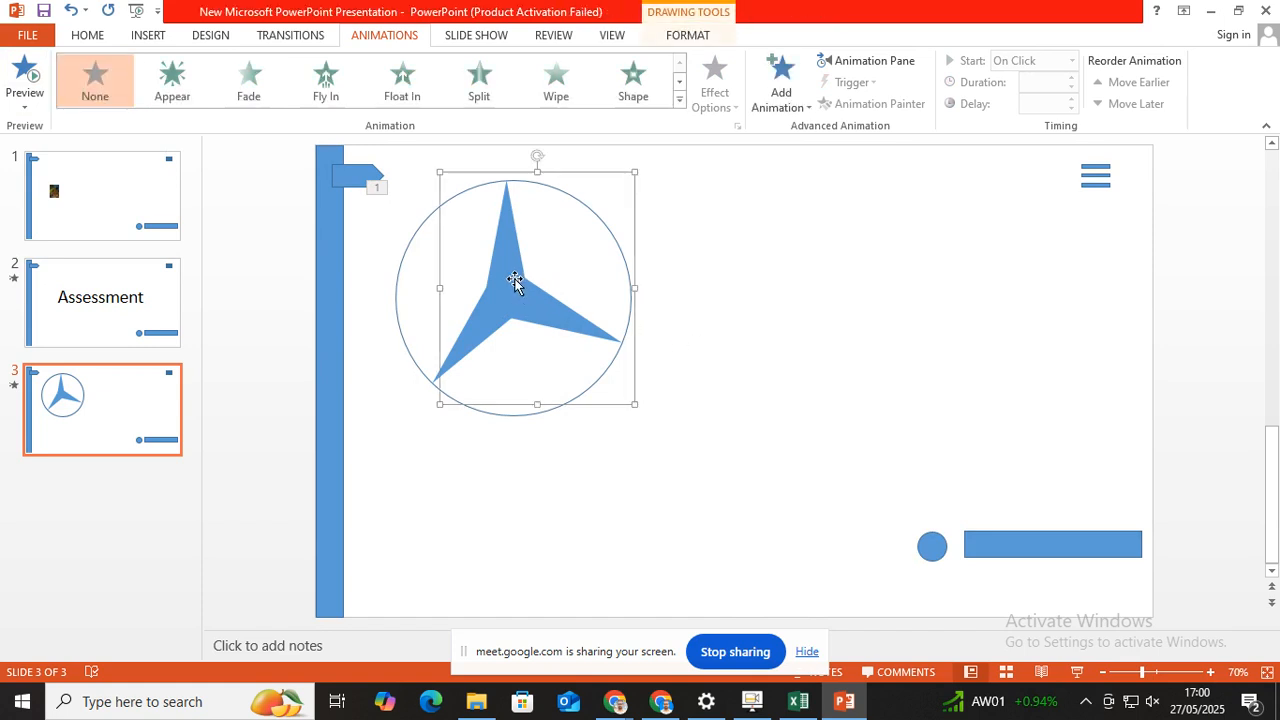
left_click(806, 366)
left_click(523, 302)
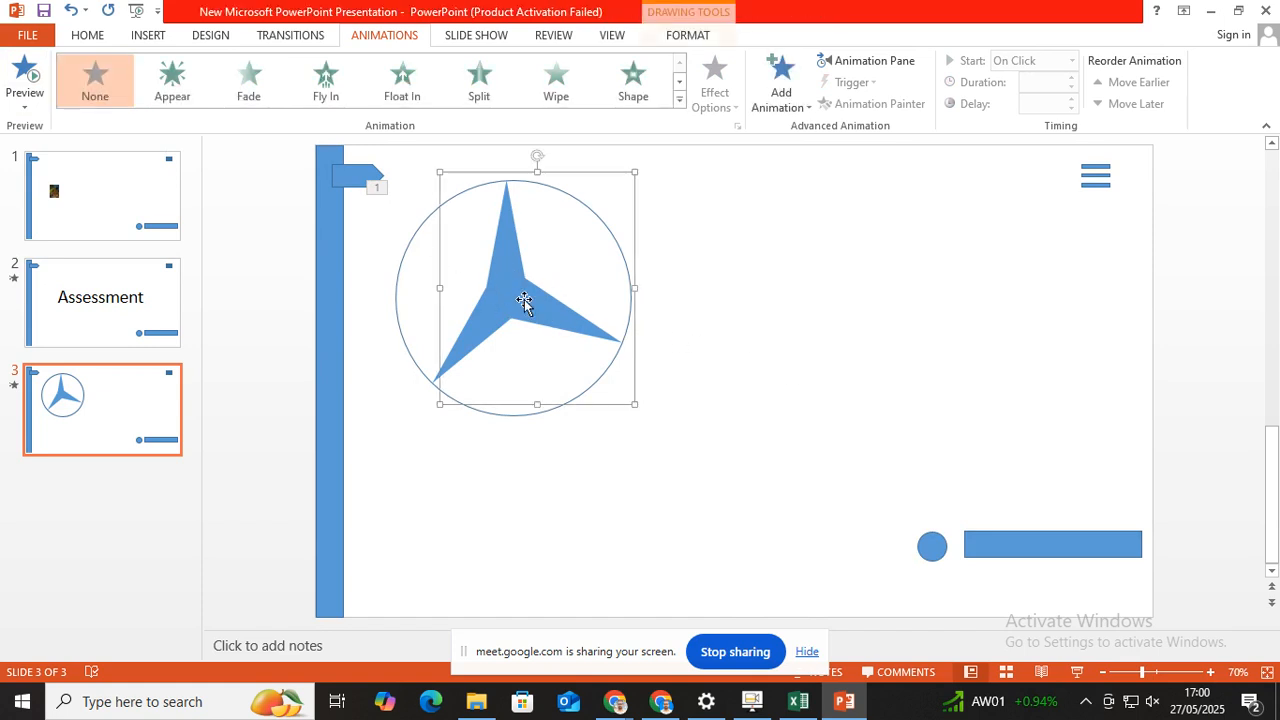
left_click(412, 362, "shift")
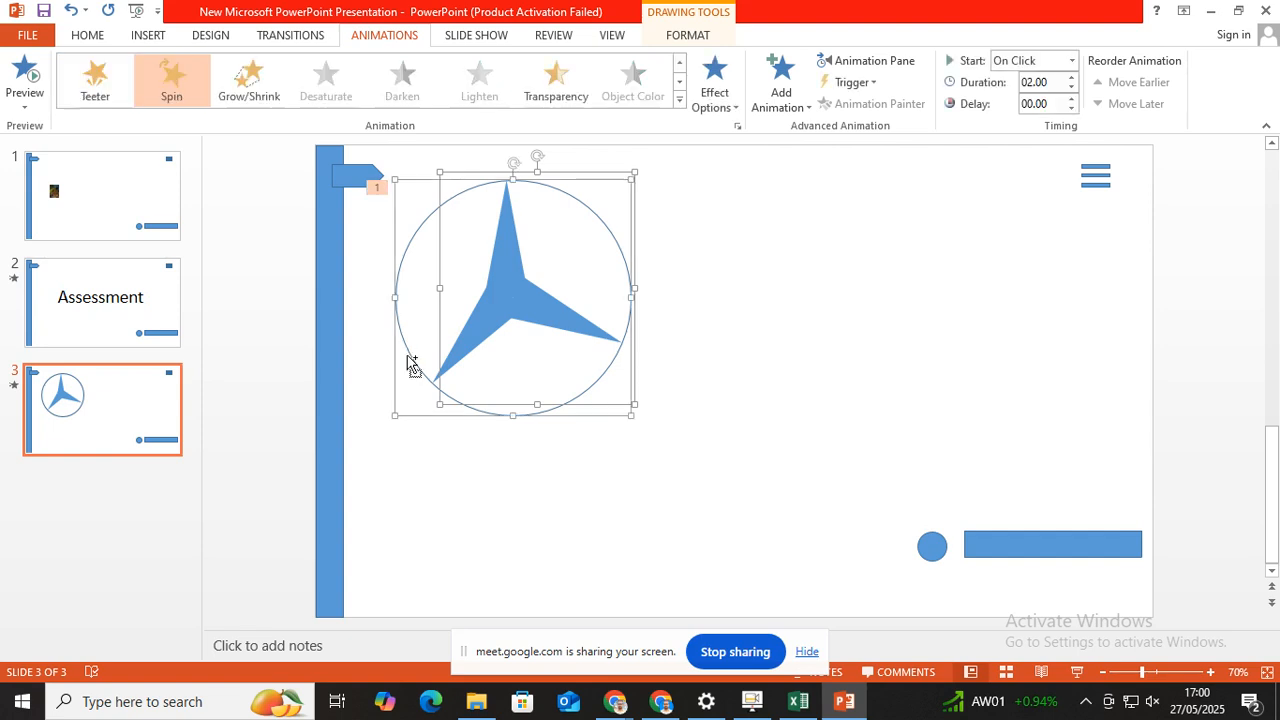
key("ctrl+g")
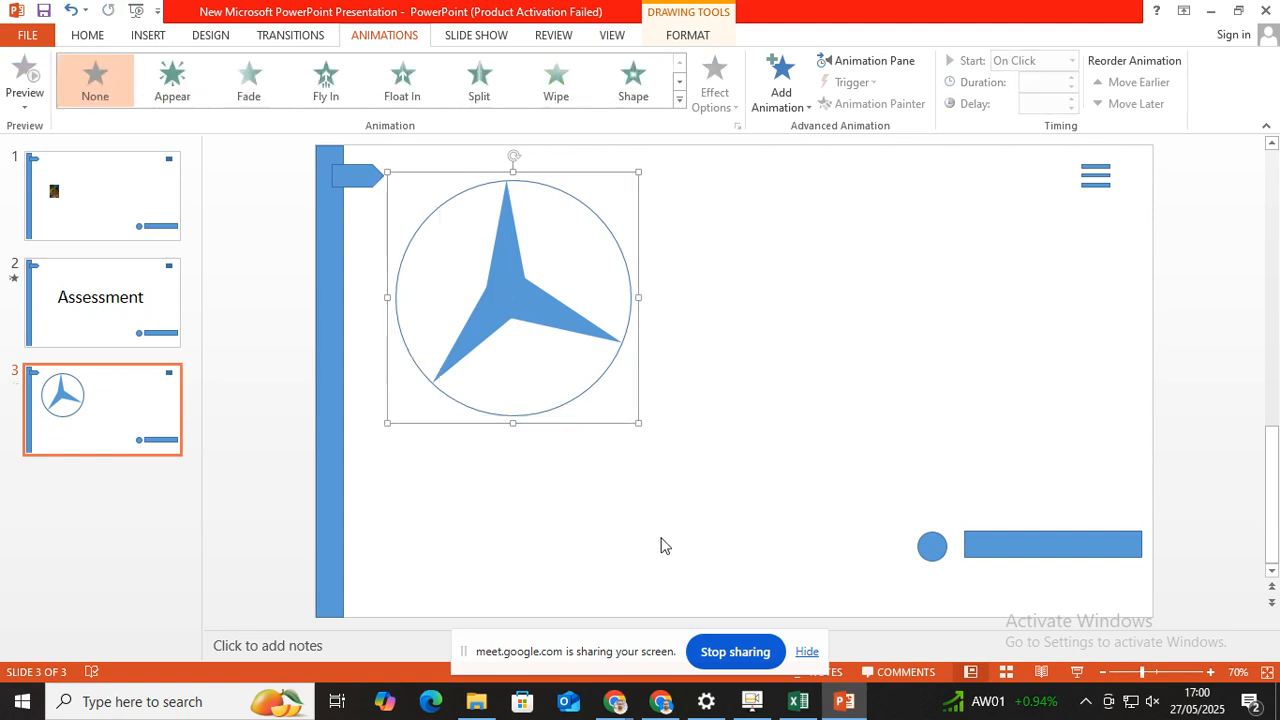
left_click(792, 428)
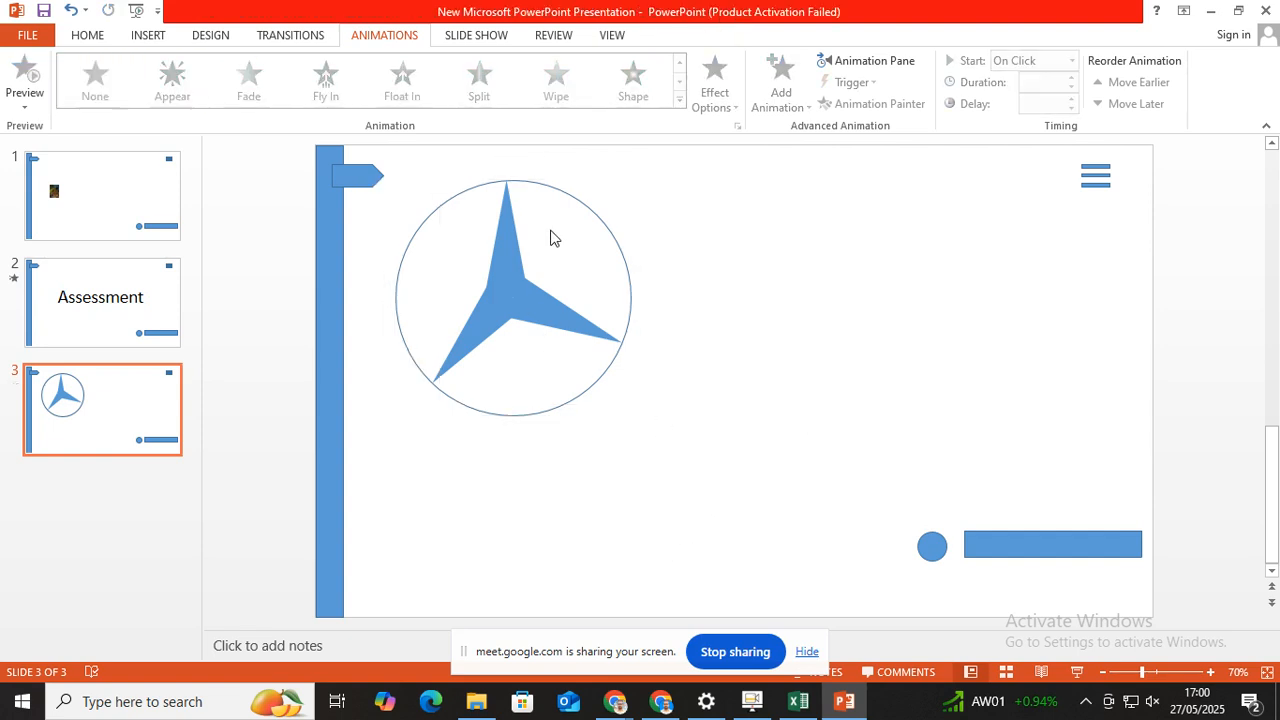
Apply the Spin emphasis animation to the grouped star logo
left_click(515, 280)
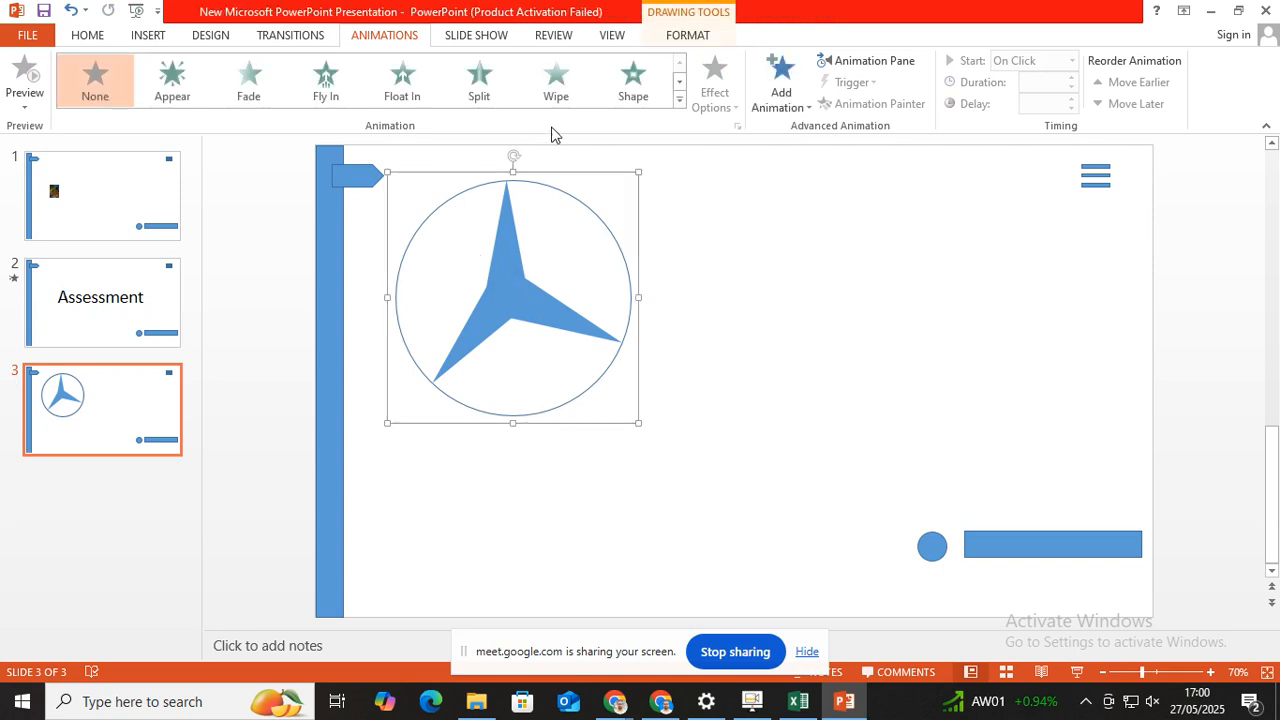
left_click(679, 99)
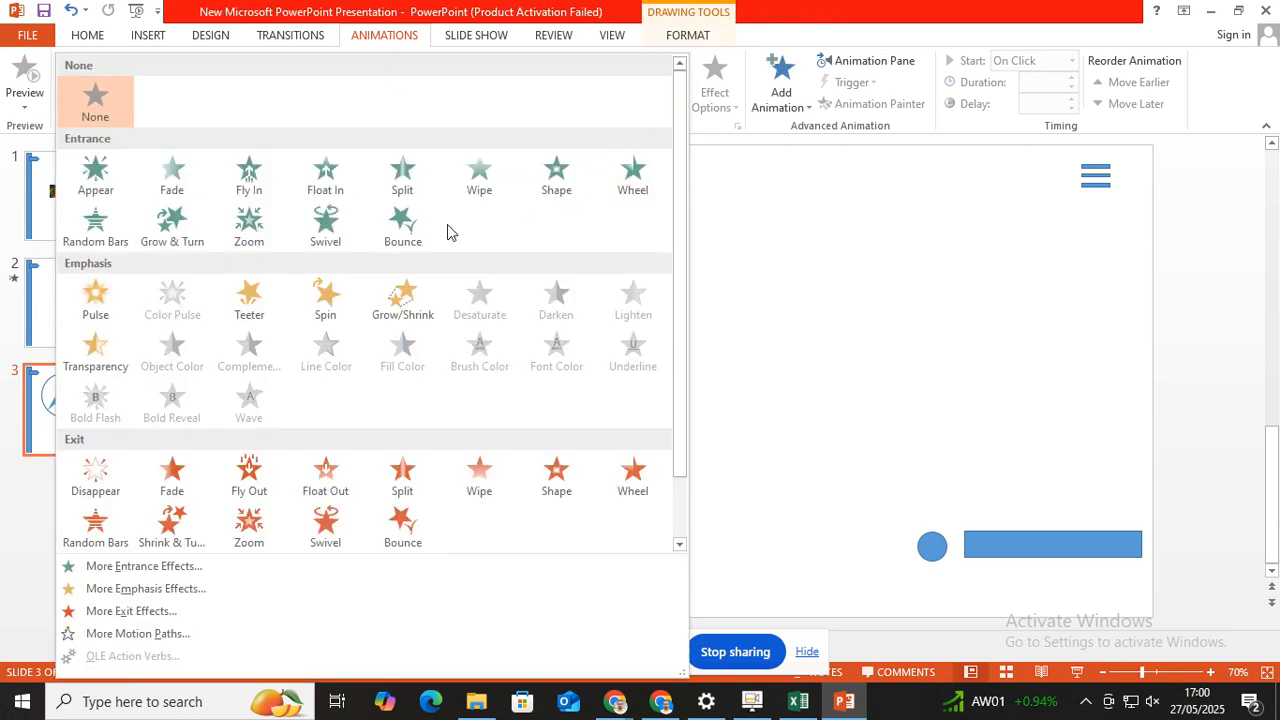
left_click(323, 305)
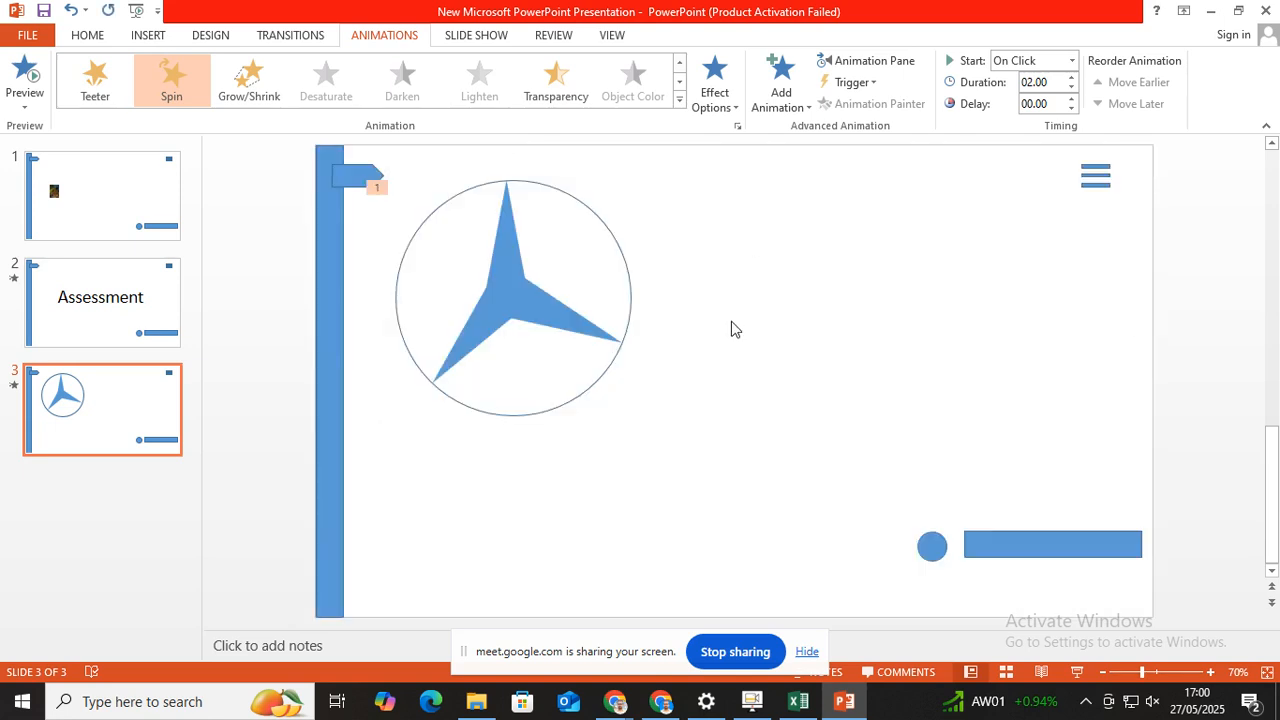
Remove the outline of the circle inside the grouped logo and preview the logo's Spin animation
left_click(537, 185)
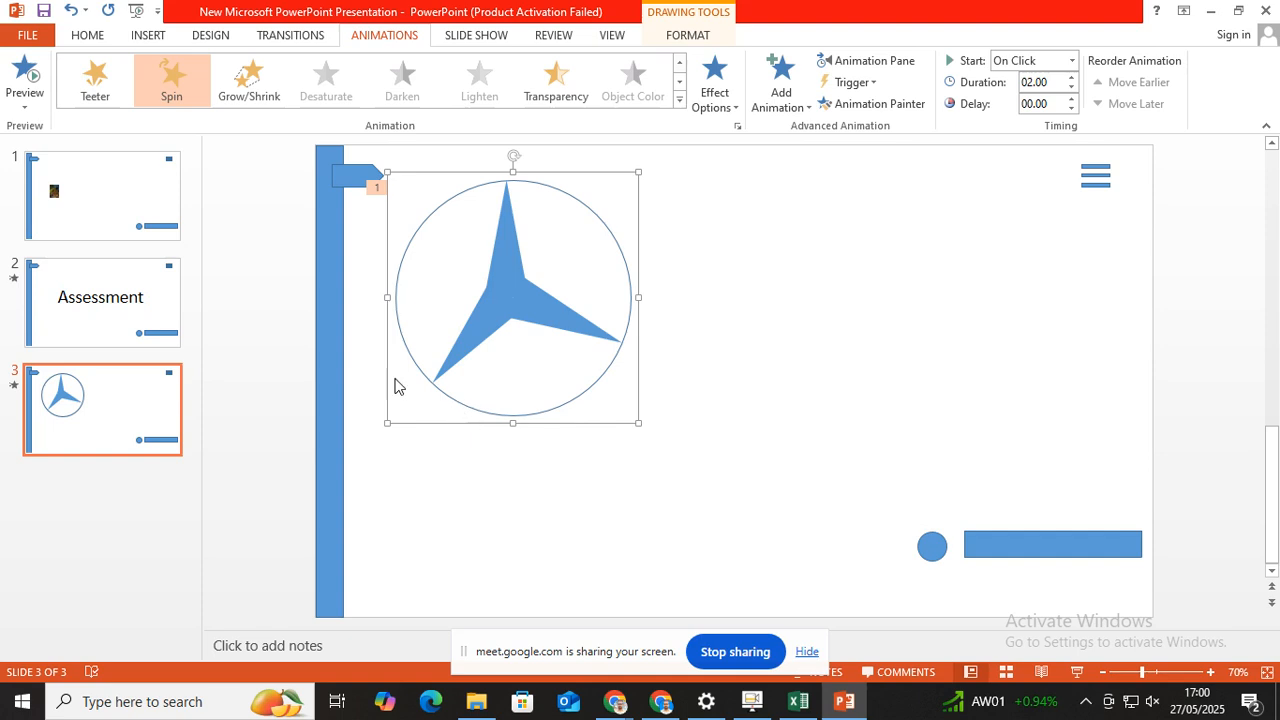
left_click(679, 100)
left_click(699, 262)
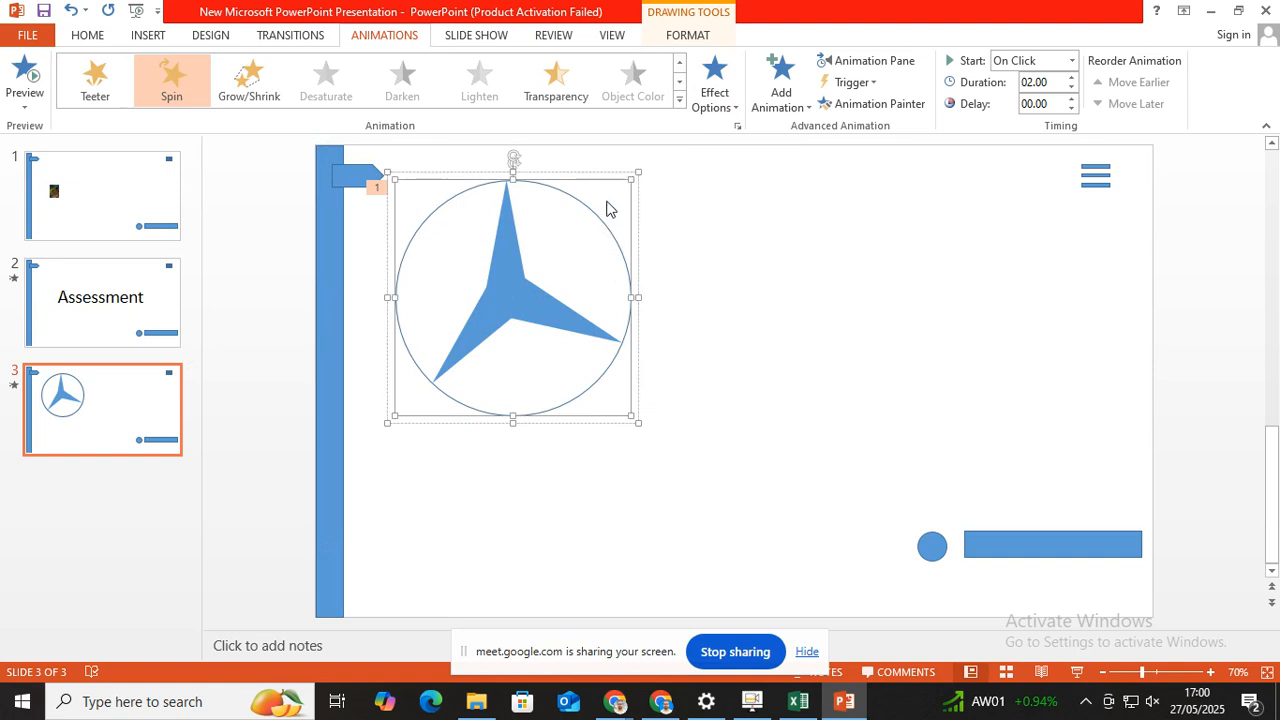
left_click(683, 34)
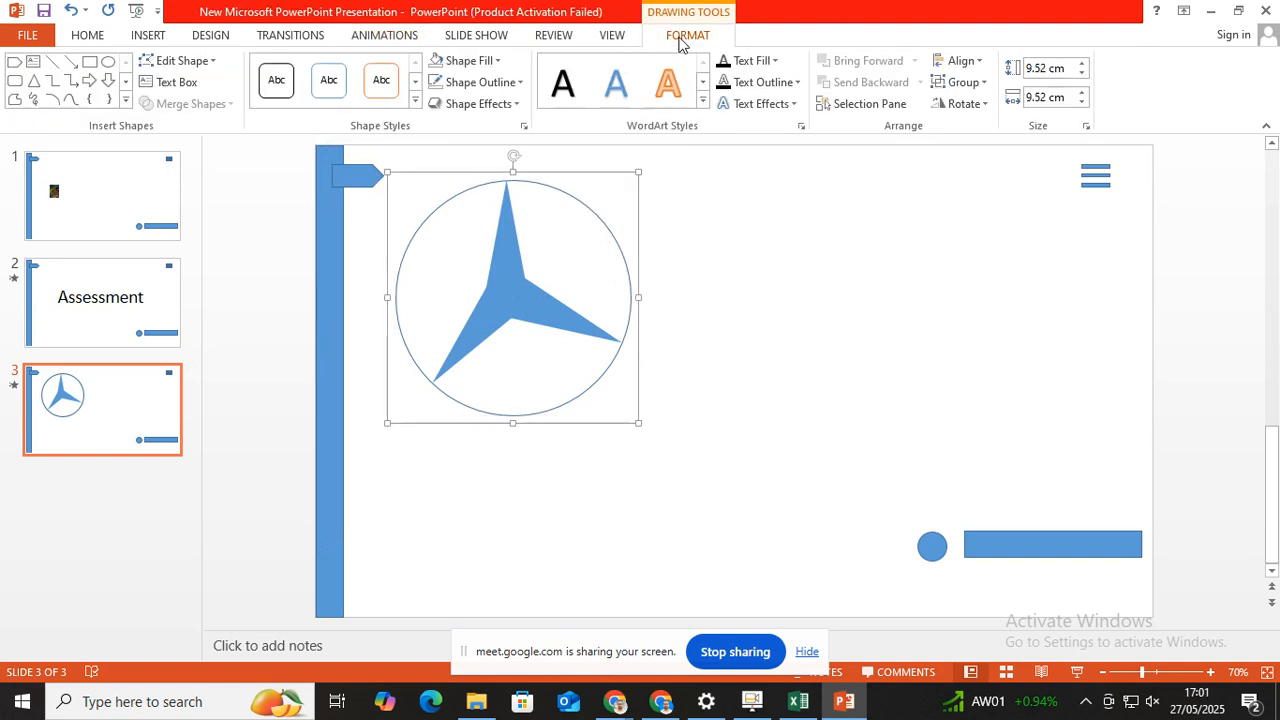
left_click(523, 84)
left_click(788, 316)
double_click(531, 297)
left_click(388, 38)
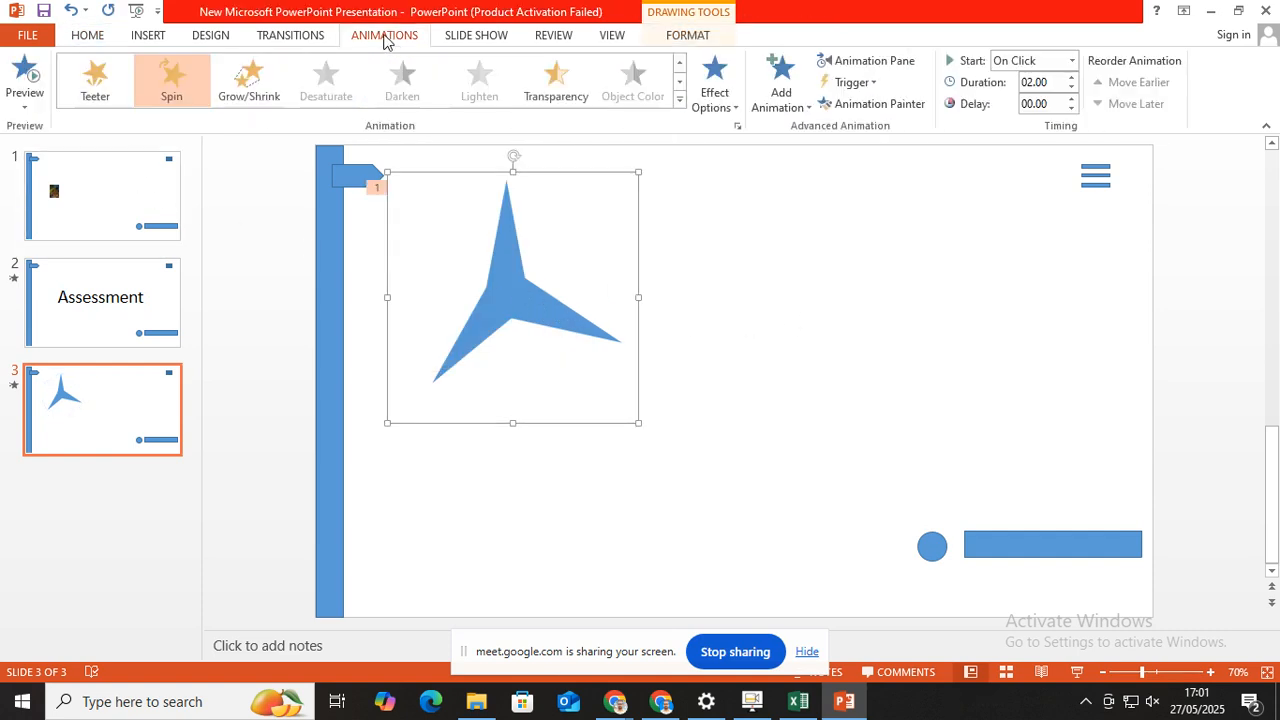
left_click(24, 84)
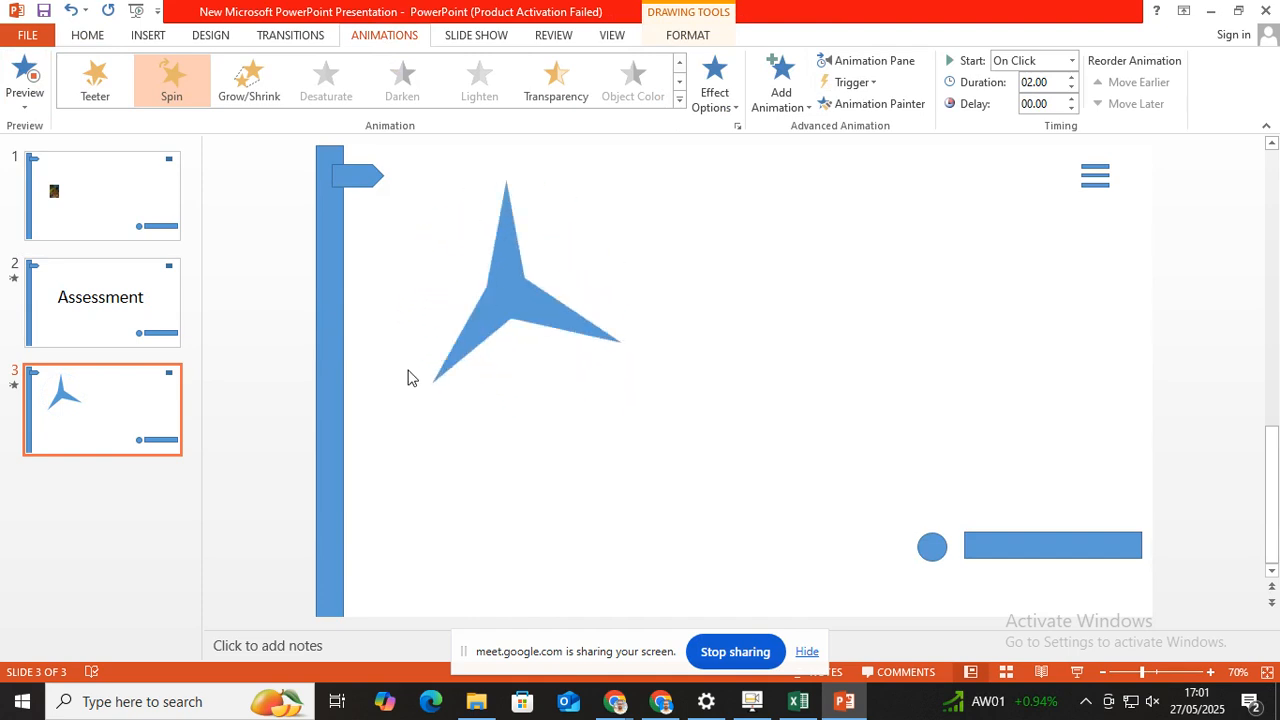
Draw a vertical rectangle about 11.45 cm high and 1.29 cm wide running down from the star's centre as a tower
left_click(147, 36)
left_click(320, 104)
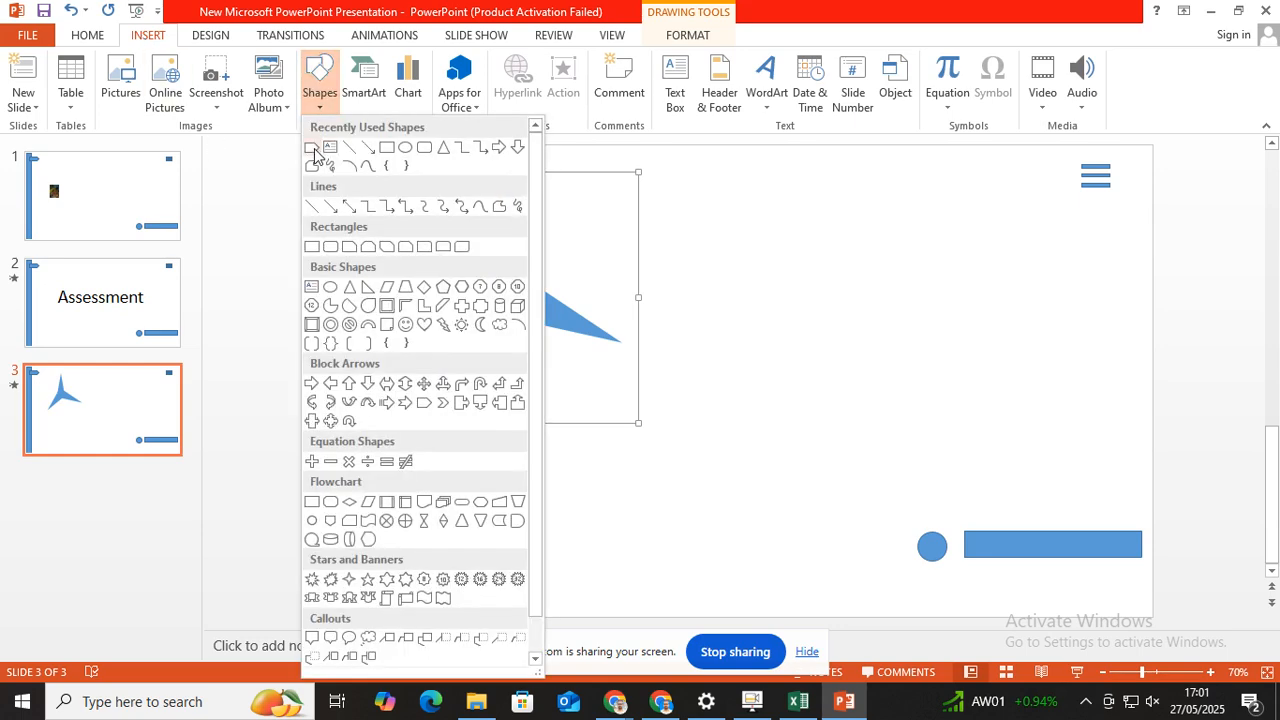
left_click(368, 148)
left_click(318, 88)
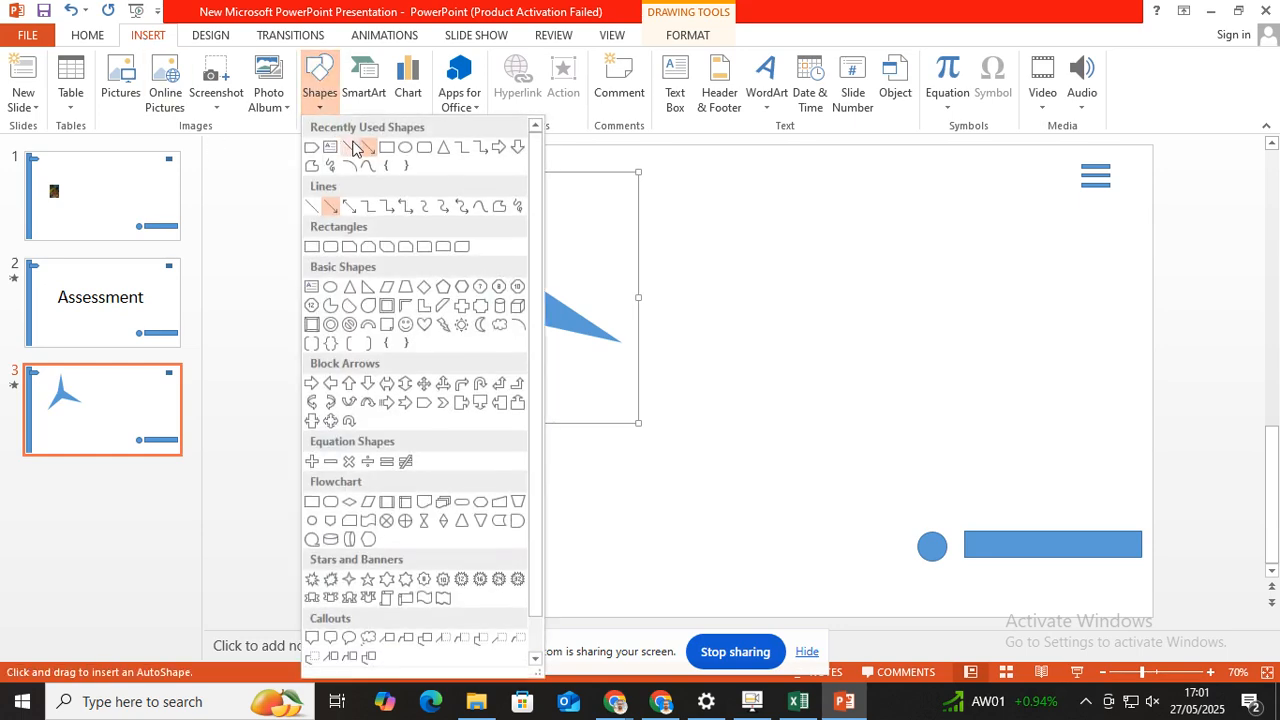
left_click(389, 148)
left_click_drag(500, 299, 529, 576)
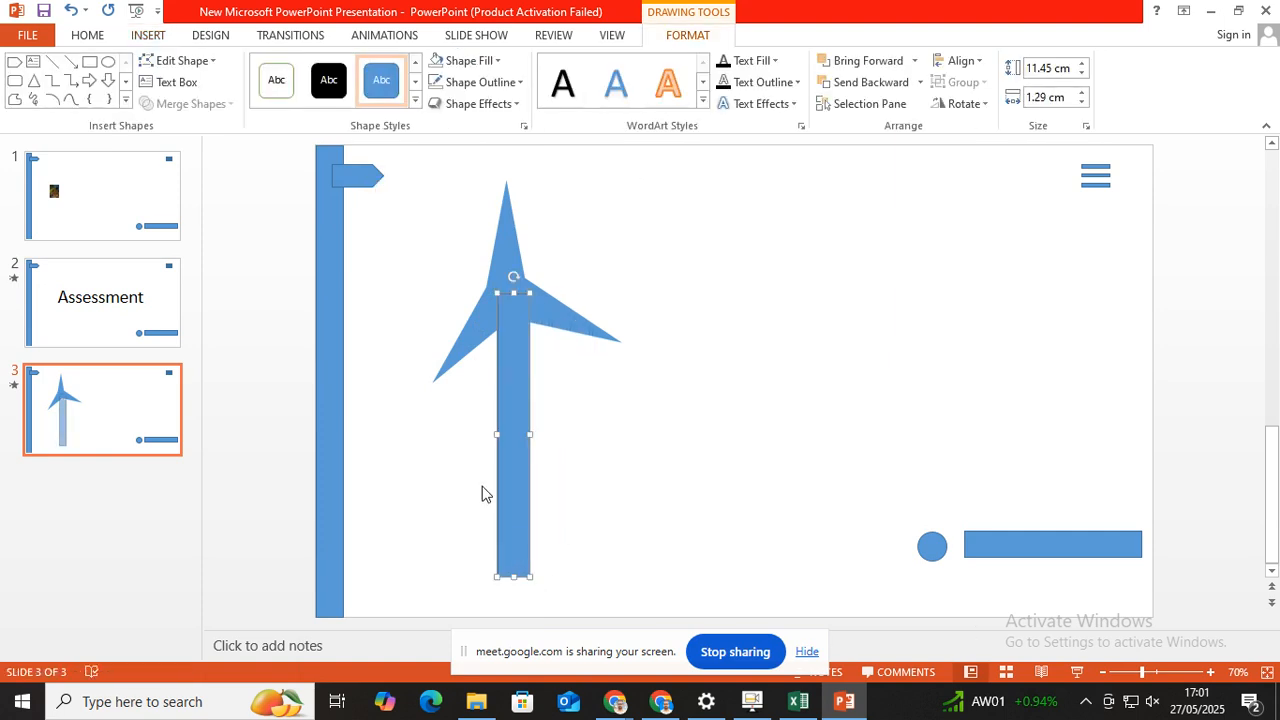
left_click_drag(505, 457, 501, 455)
Bring the star group in front of the rectangular tower and preview the slide's animation
left_click(543, 309)
right_click(543, 305)
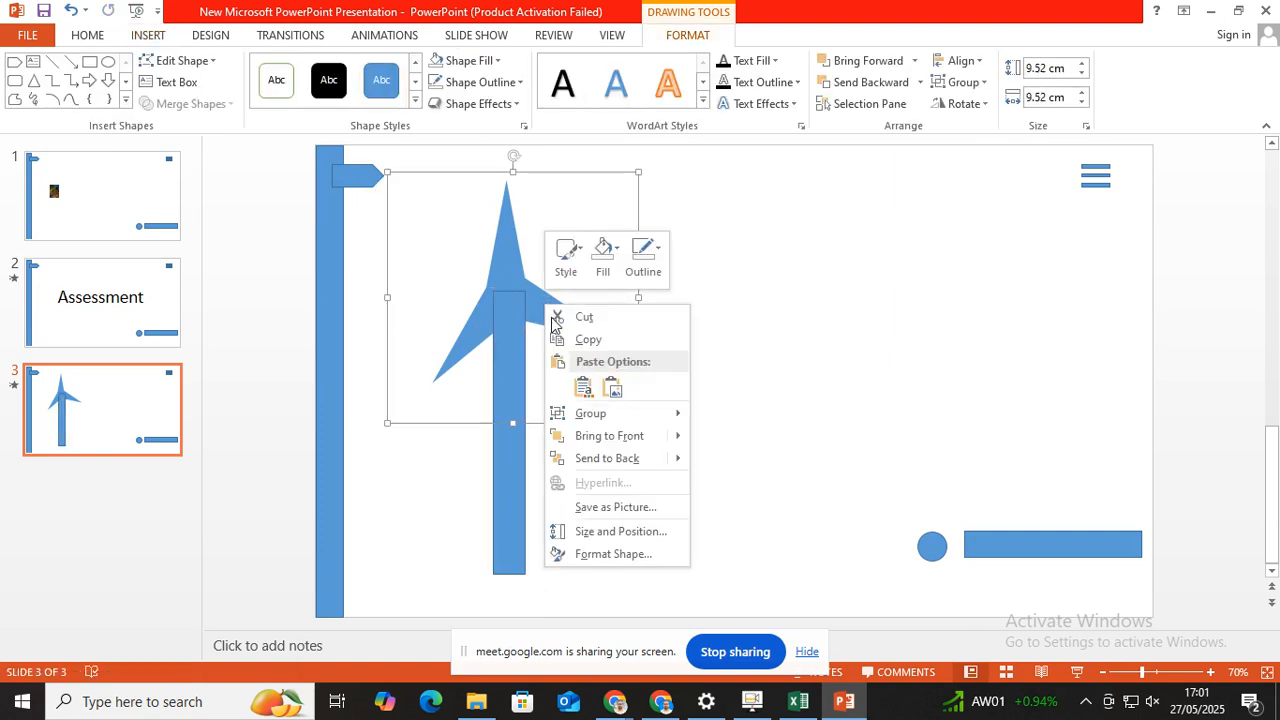
left_click(593, 438)
left_click_drag(509, 387, 508, 387)
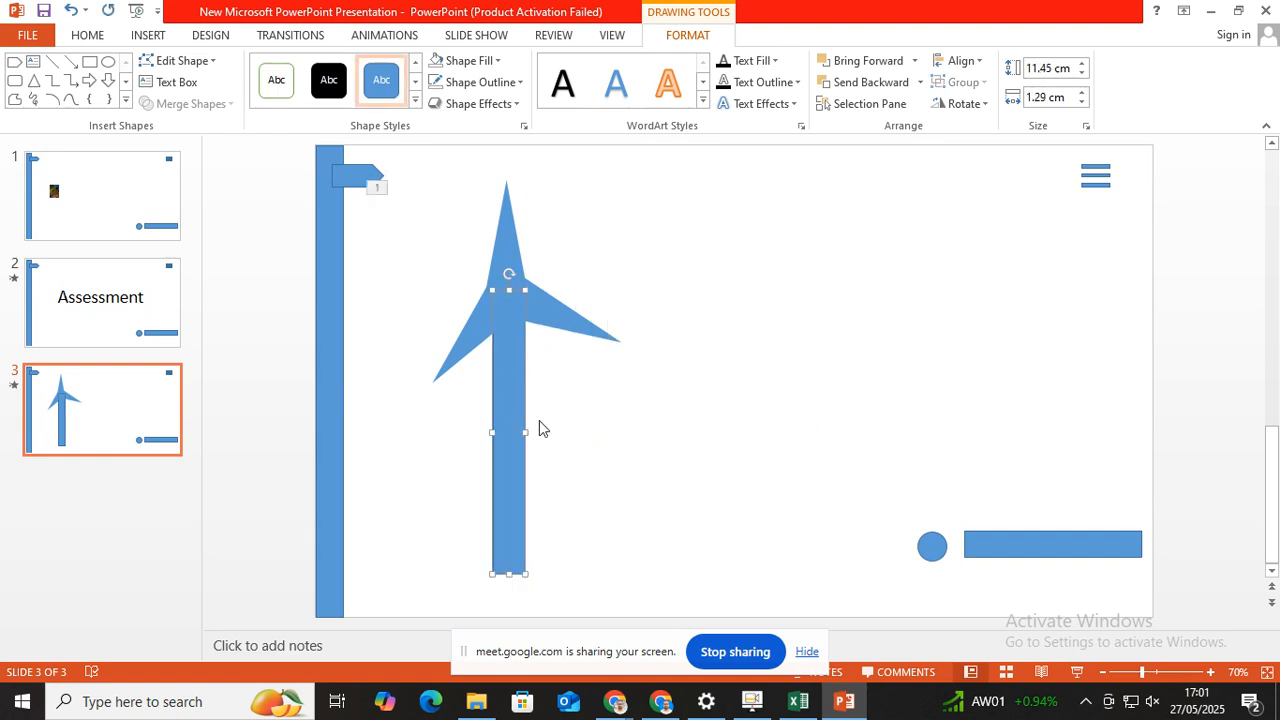
left_click(384, 35)
left_click(26, 76)
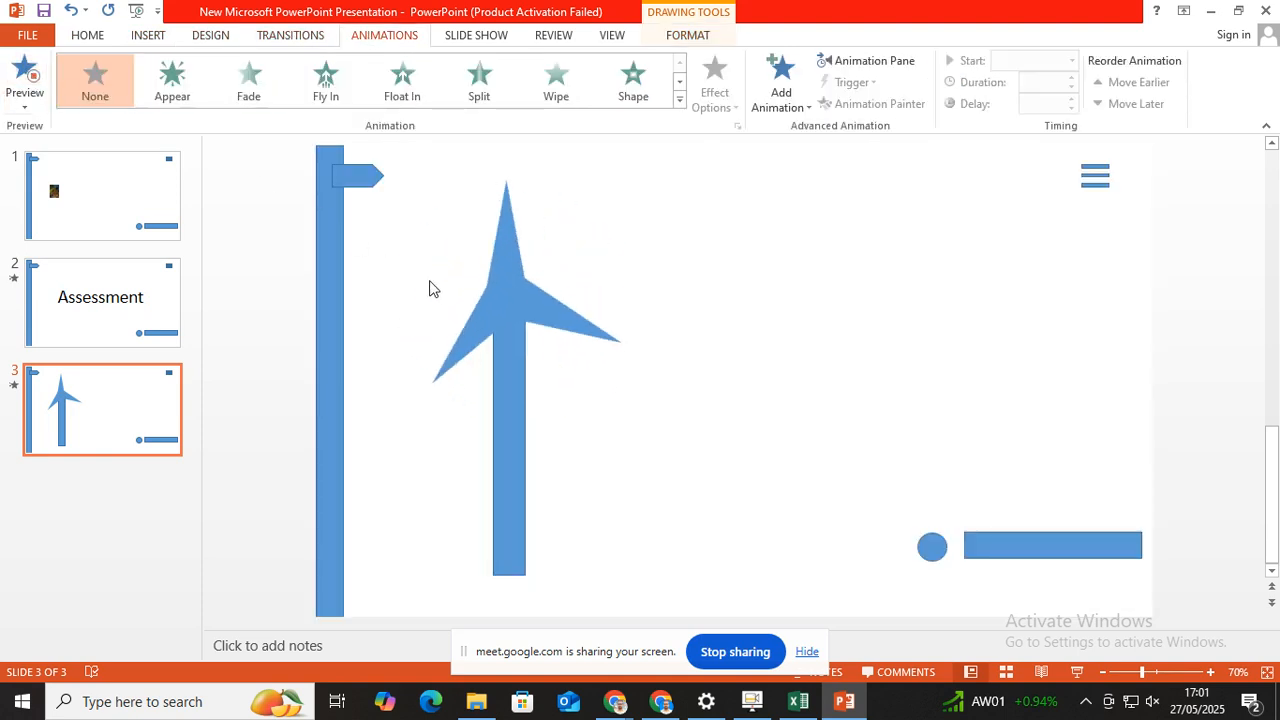
Duplicate the star together with its tower and place the copy on the right half of the slide
left_click(557, 374)
left_click(491, 271)
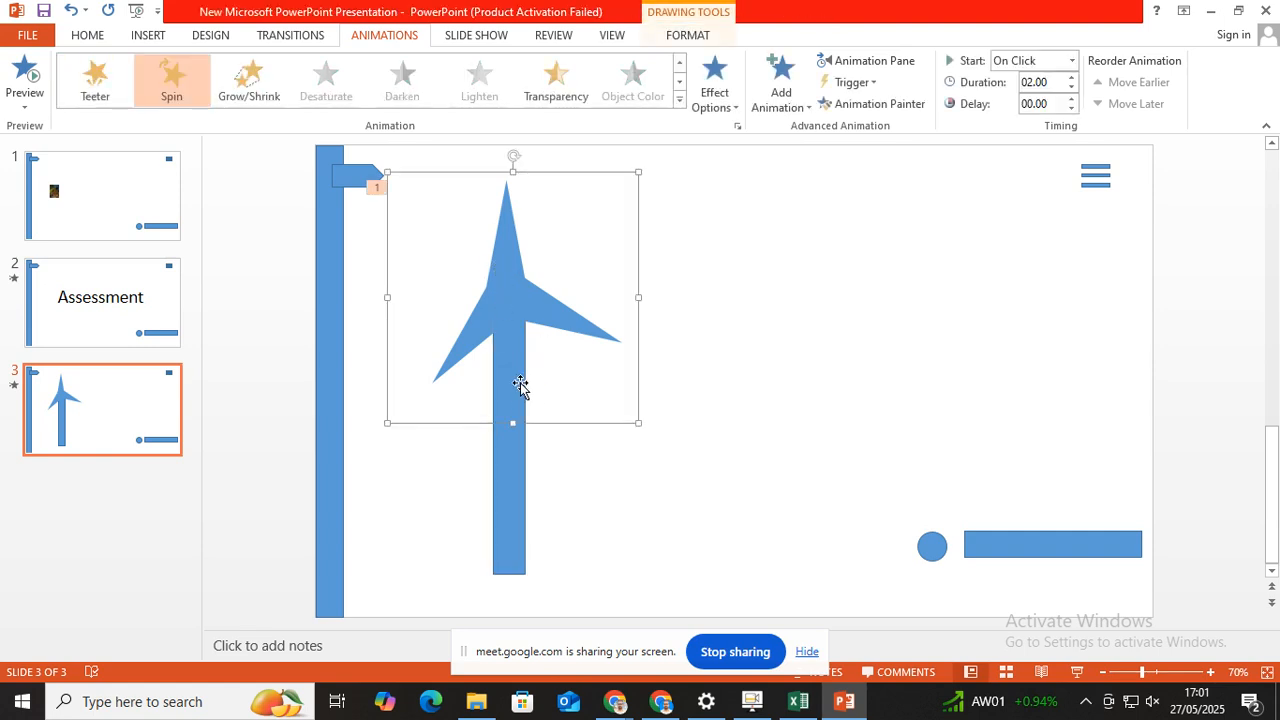
left_click(512, 486, "ctrl")
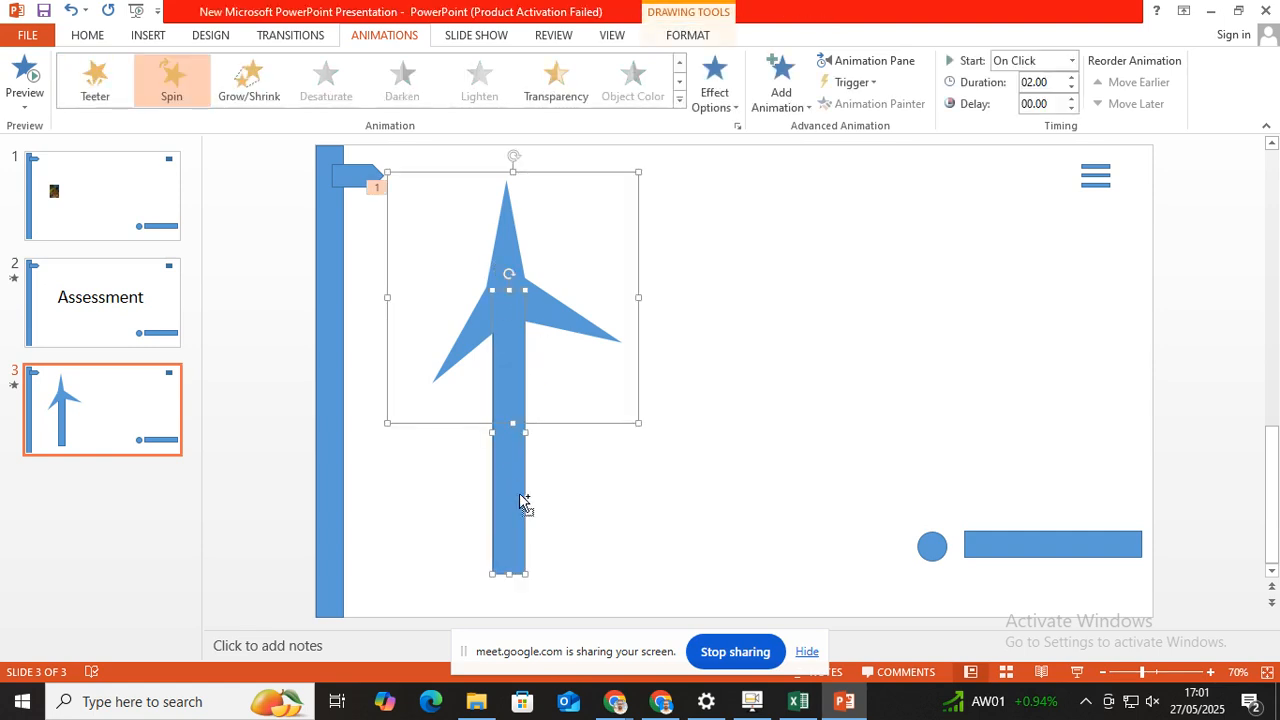
key("ctrl+v")
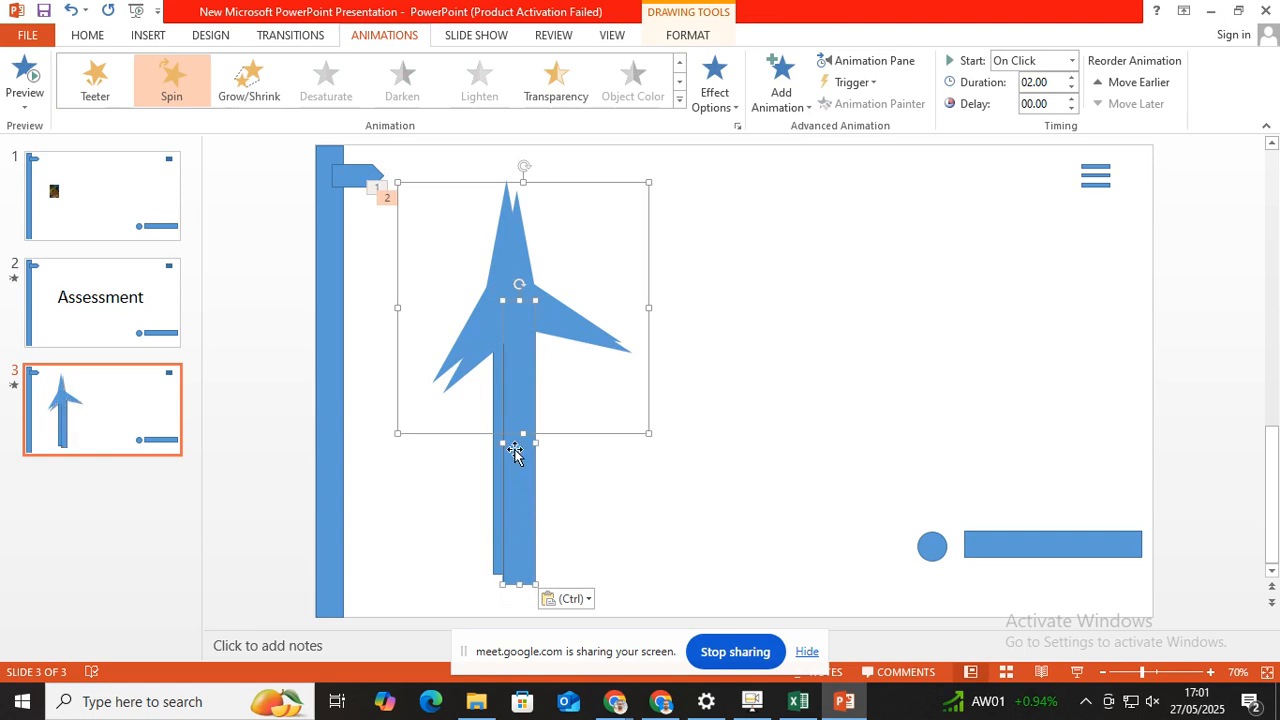
left_click_drag(555, 451, 849, 422)
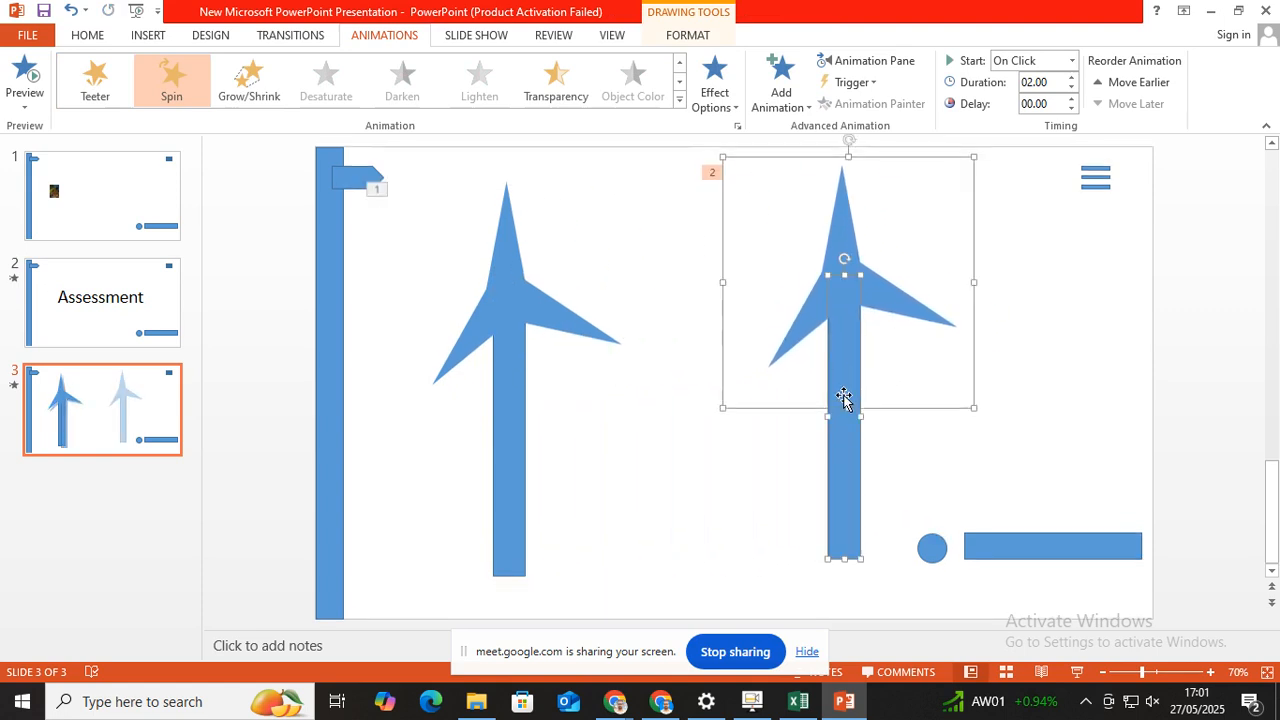
left_click(1037, 357)
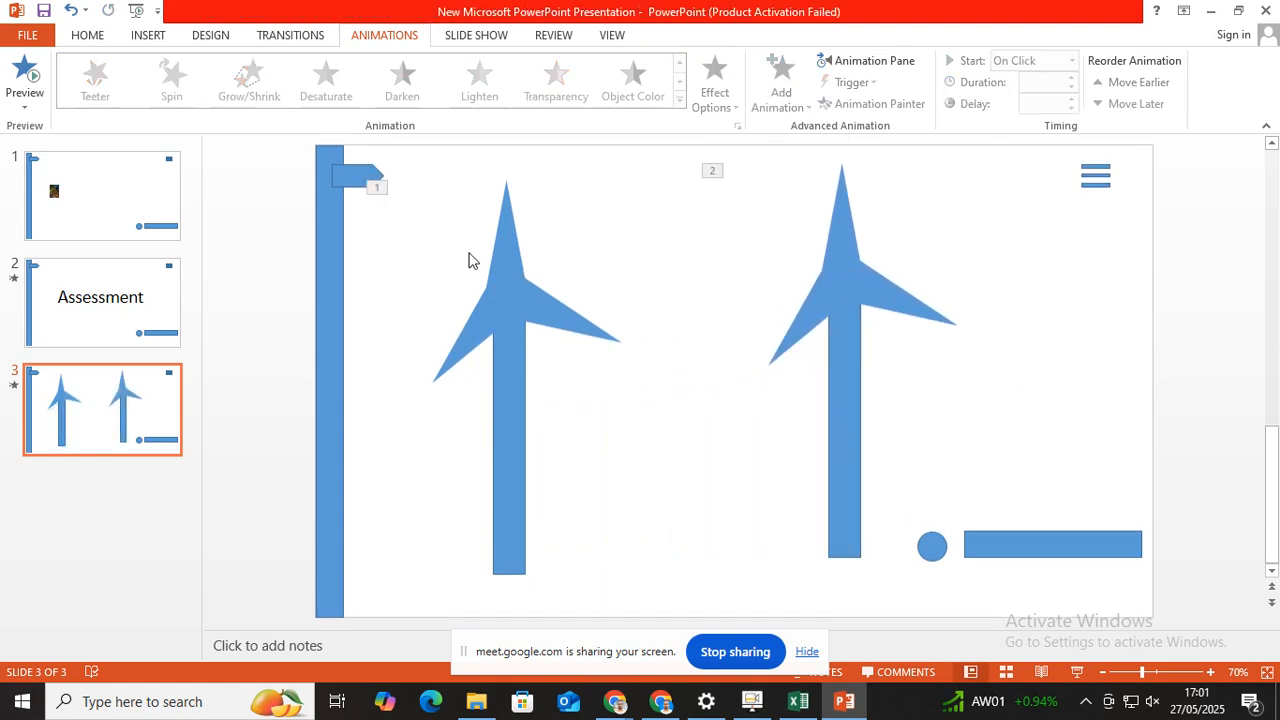
Set the Spin animations of both stars to start With Previous and preview them together
left_click(506, 250)
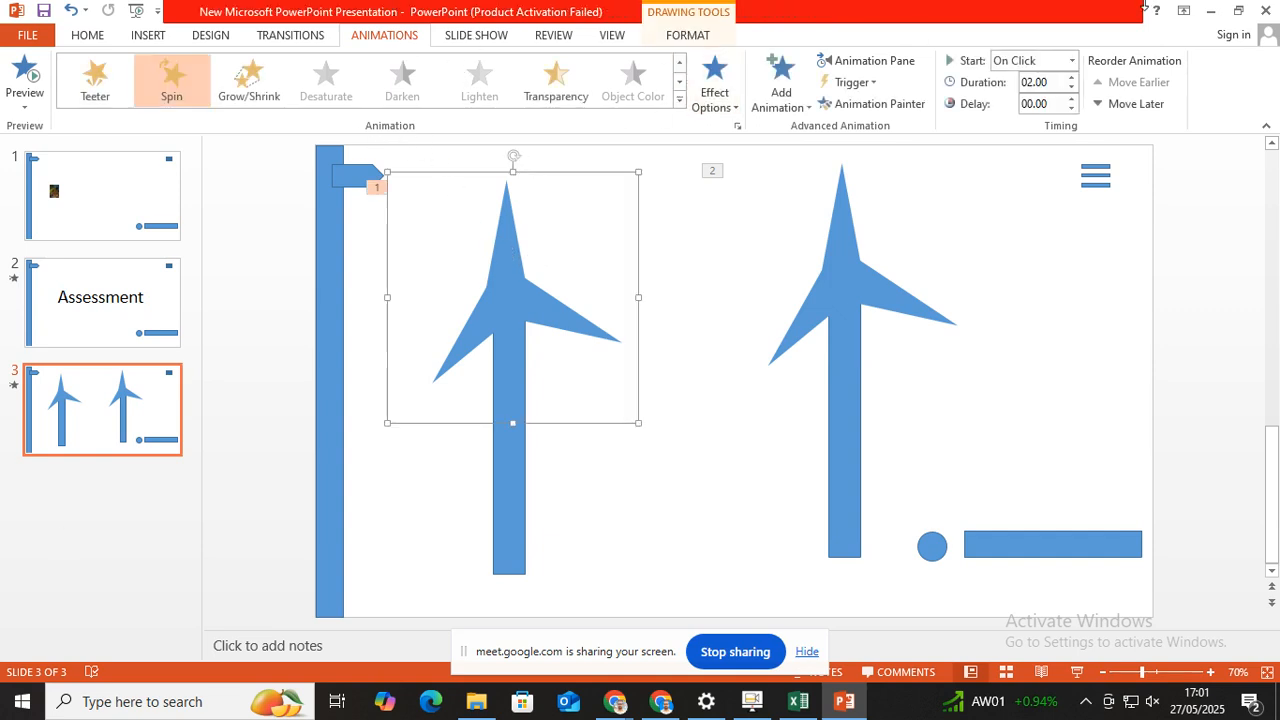
left_click(1070, 62)
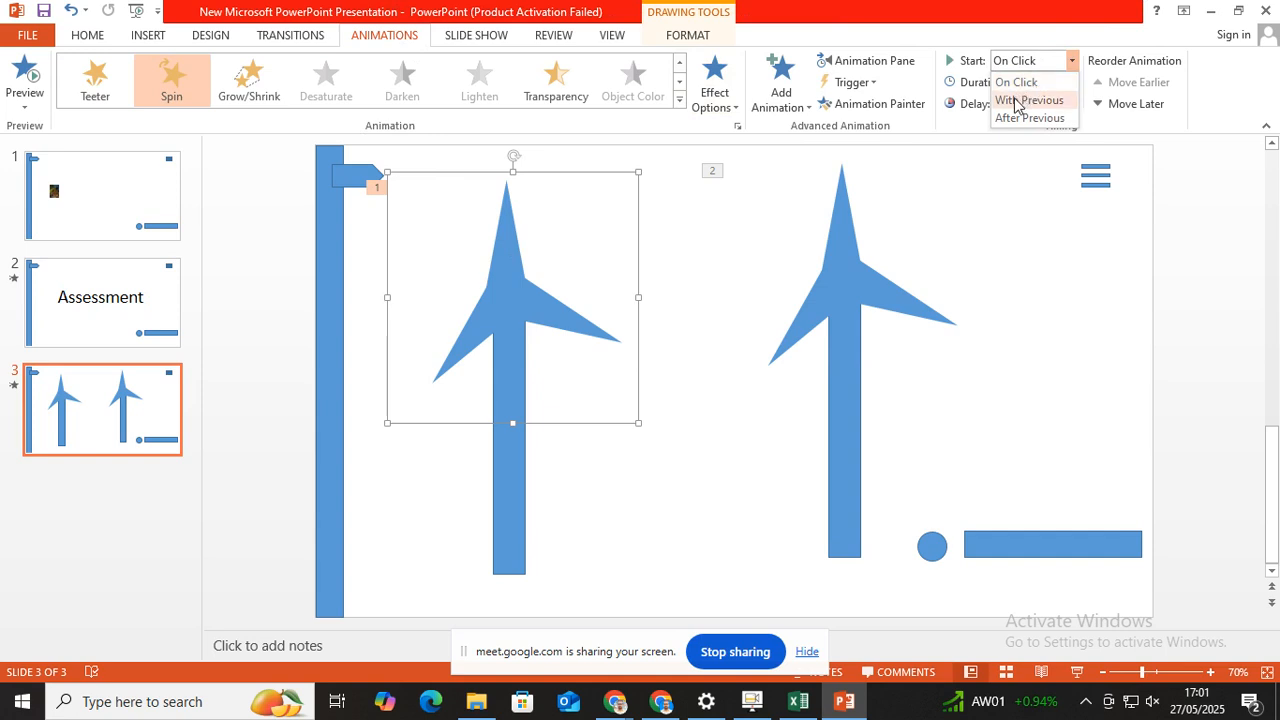
left_click(1012, 100)
left_click(836, 245)
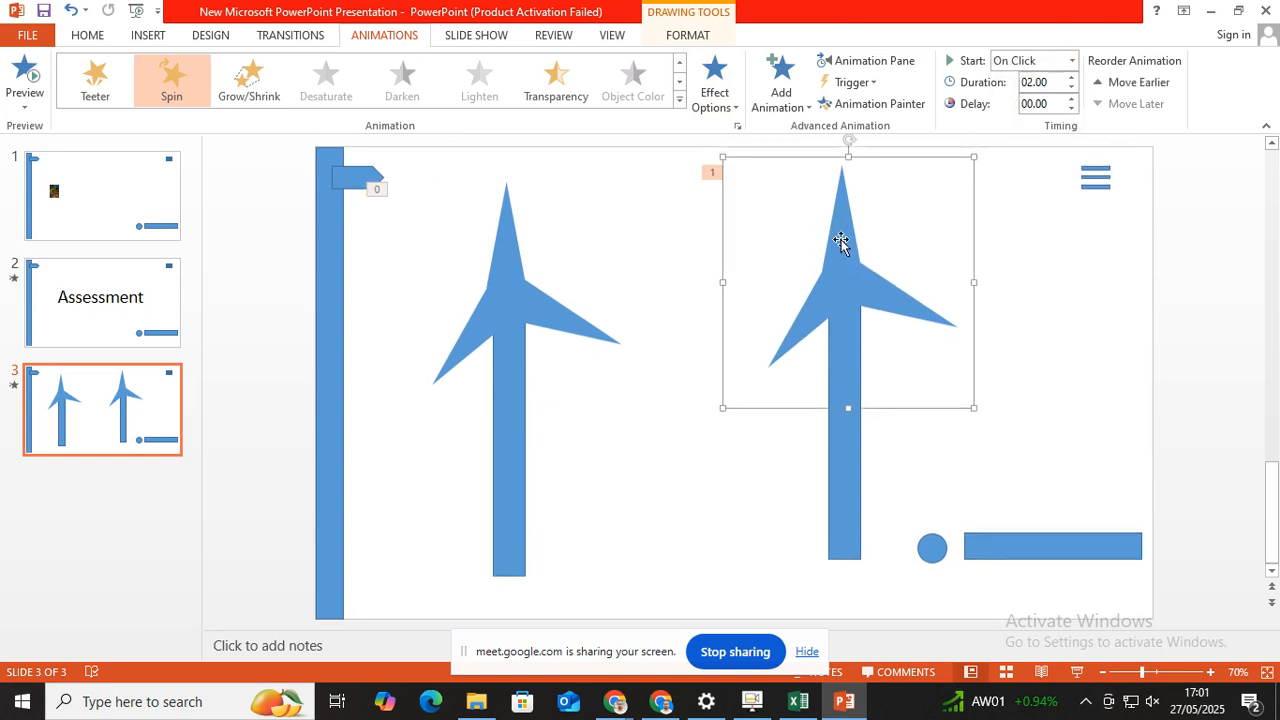
left_click(1071, 61)
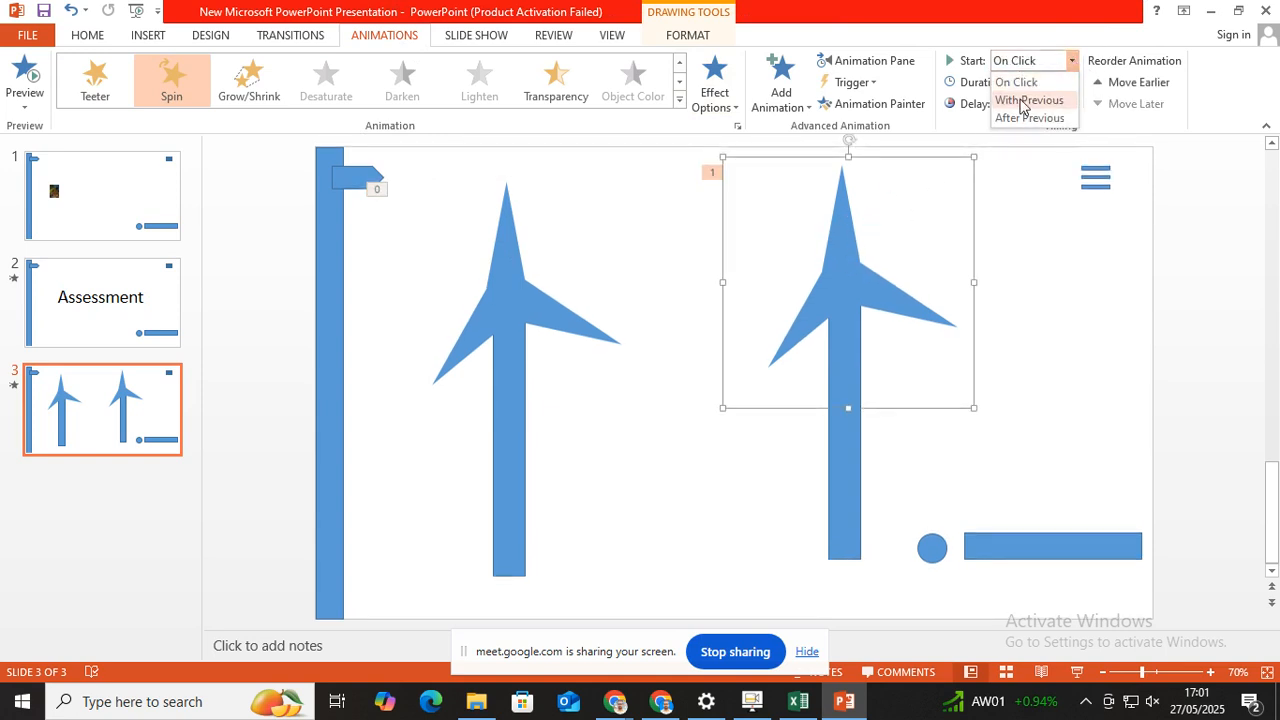
left_click(1020, 100)
left_click(629, 243)
left_click(24, 75)
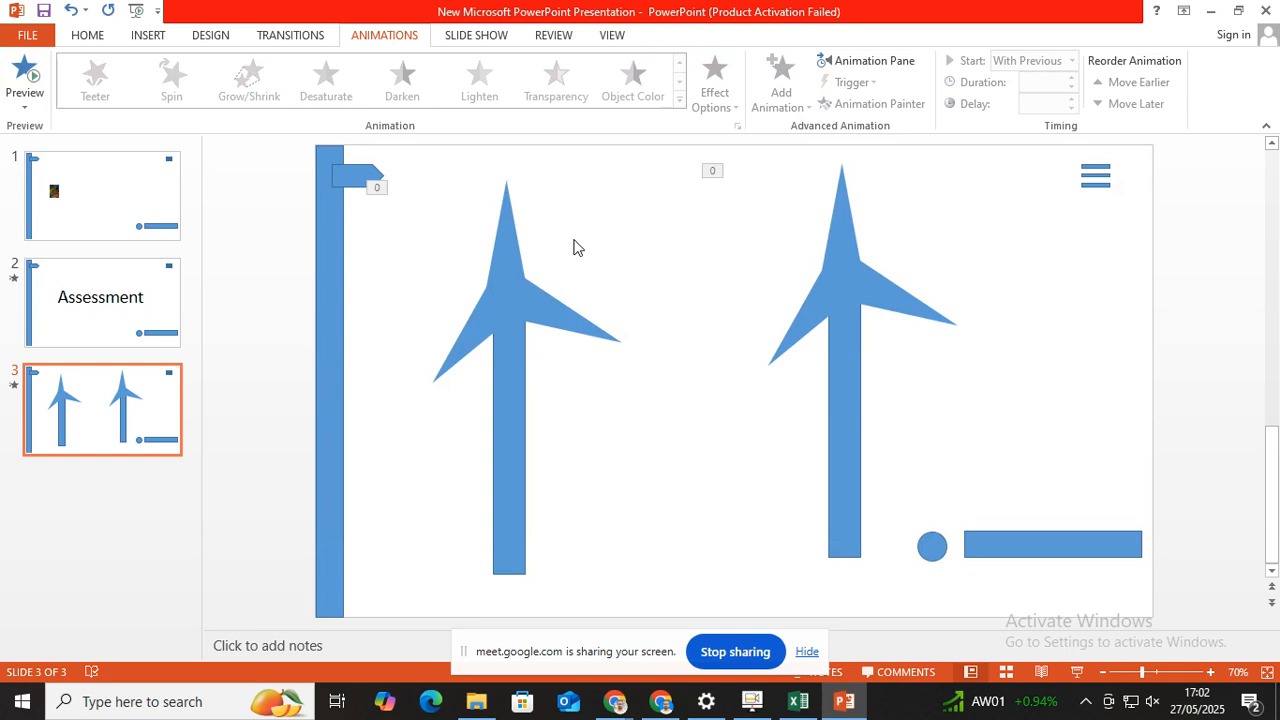
Set the Spin direction of the right-hand star to Counterclockwise and preview the animation
left_click(844, 263)
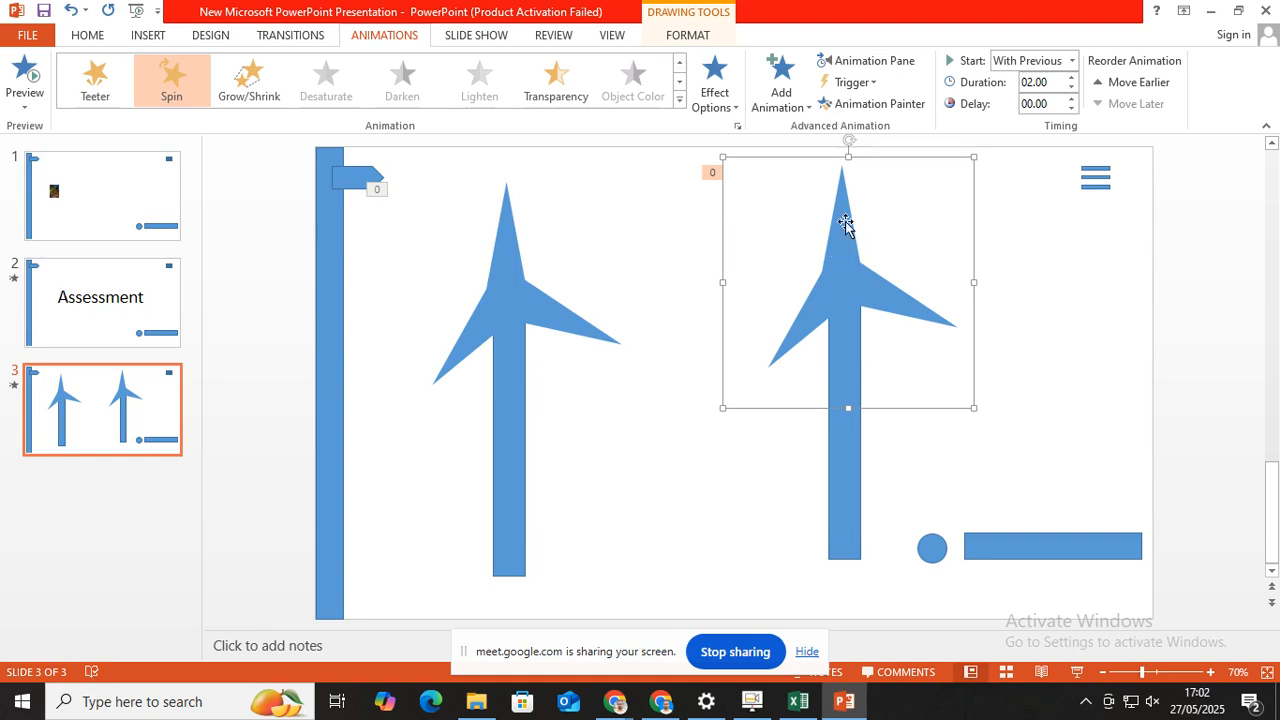
left_click(734, 110)
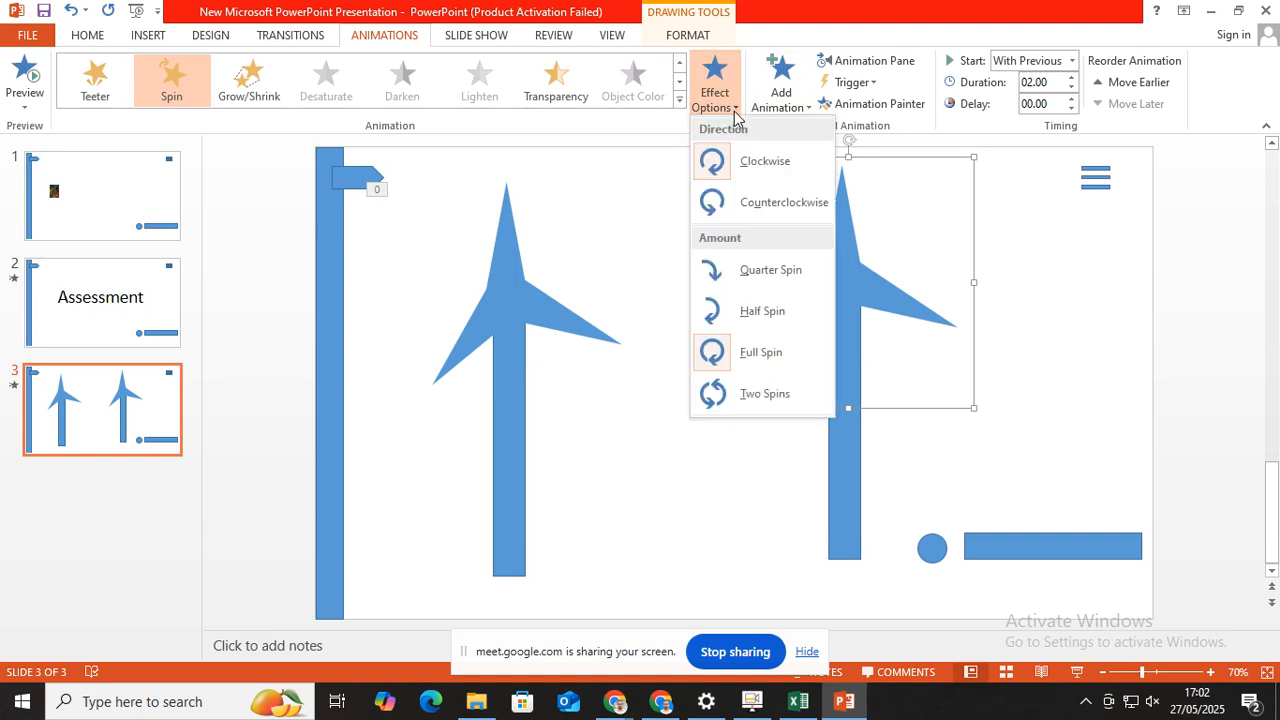
left_click(753, 206)
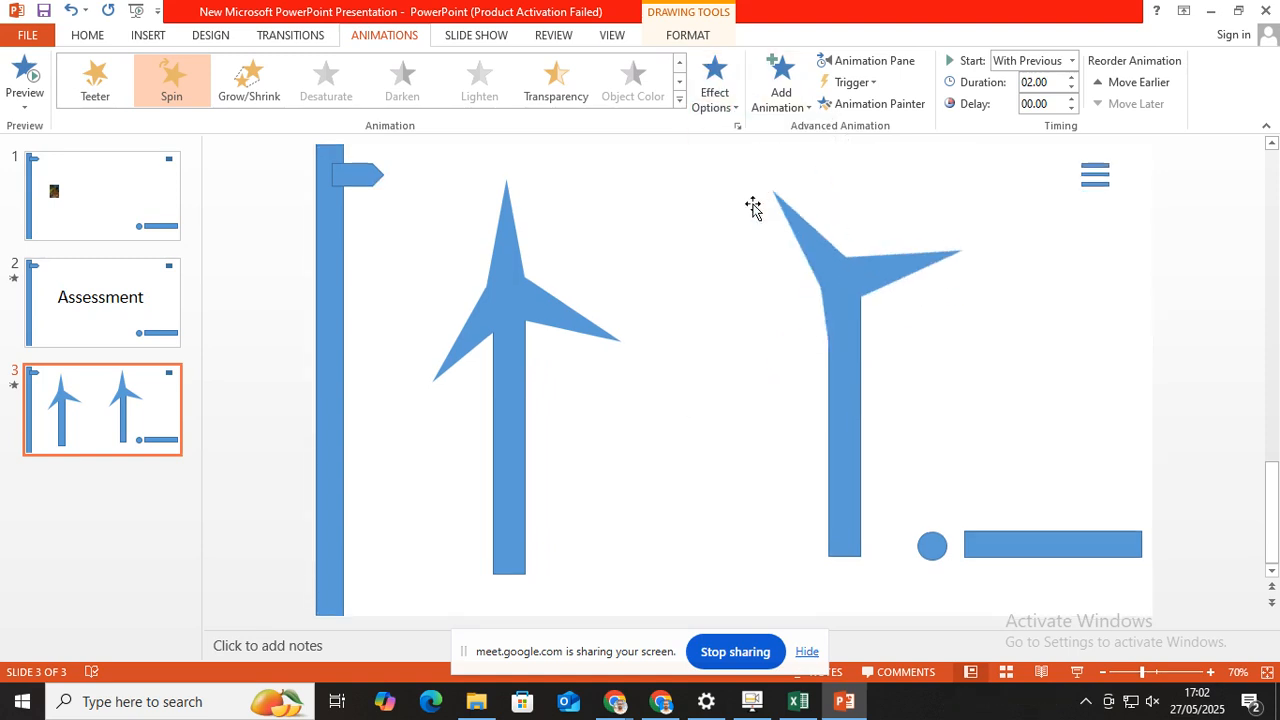
left_click(25, 72)
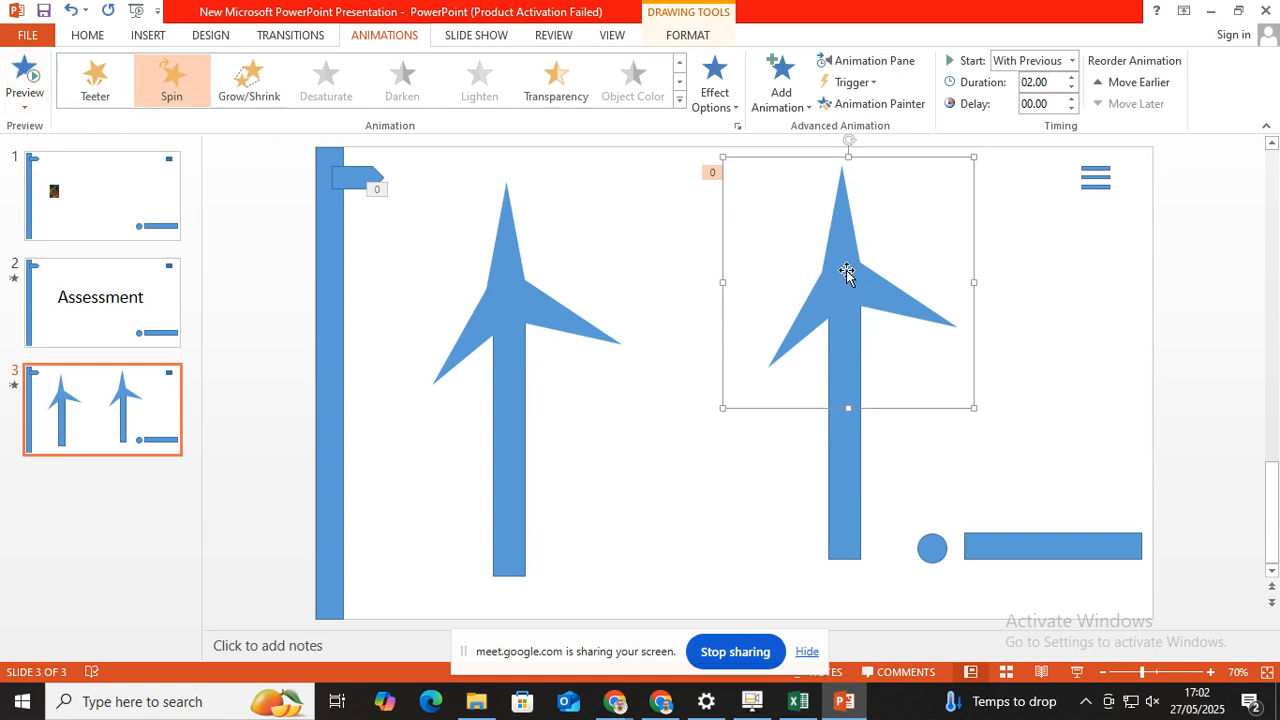
Set the right-hand star's Spin timing to a duration of 3 seconds (Slow) with 10 repeats
left_click(627, 247)
left_click(851, 255)
left_click(875, 61)
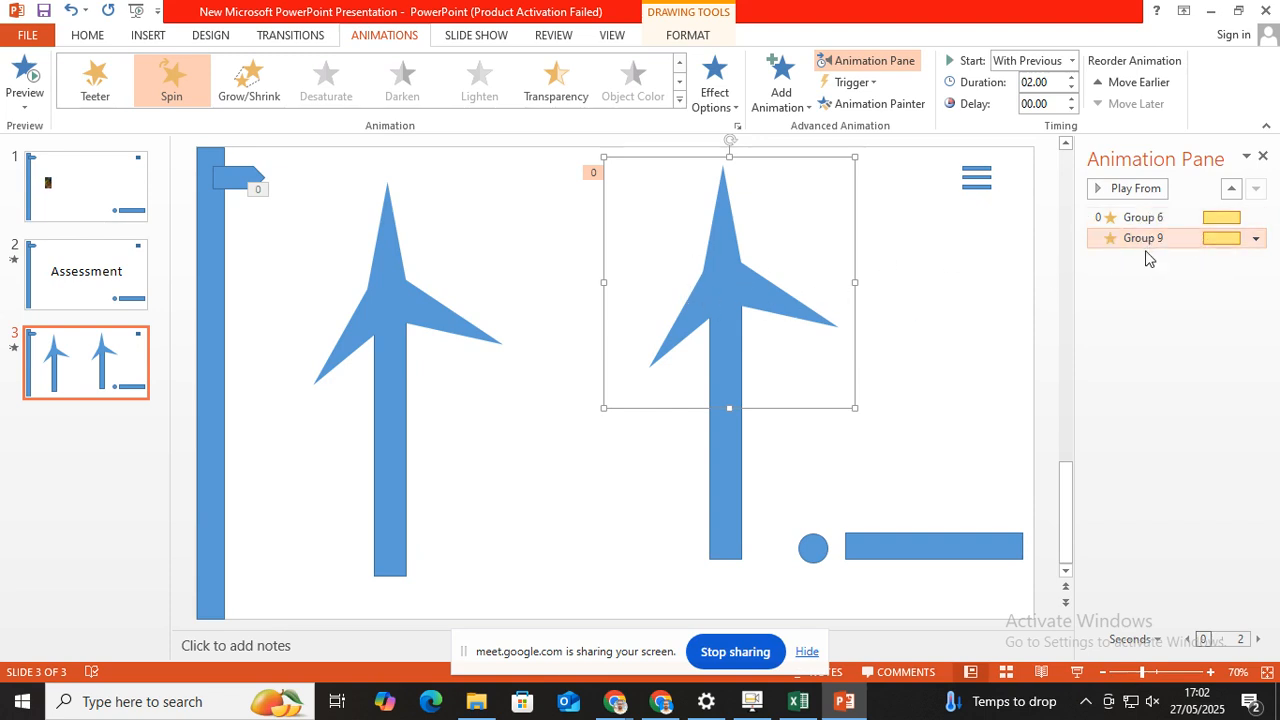
left_click(1256, 238)
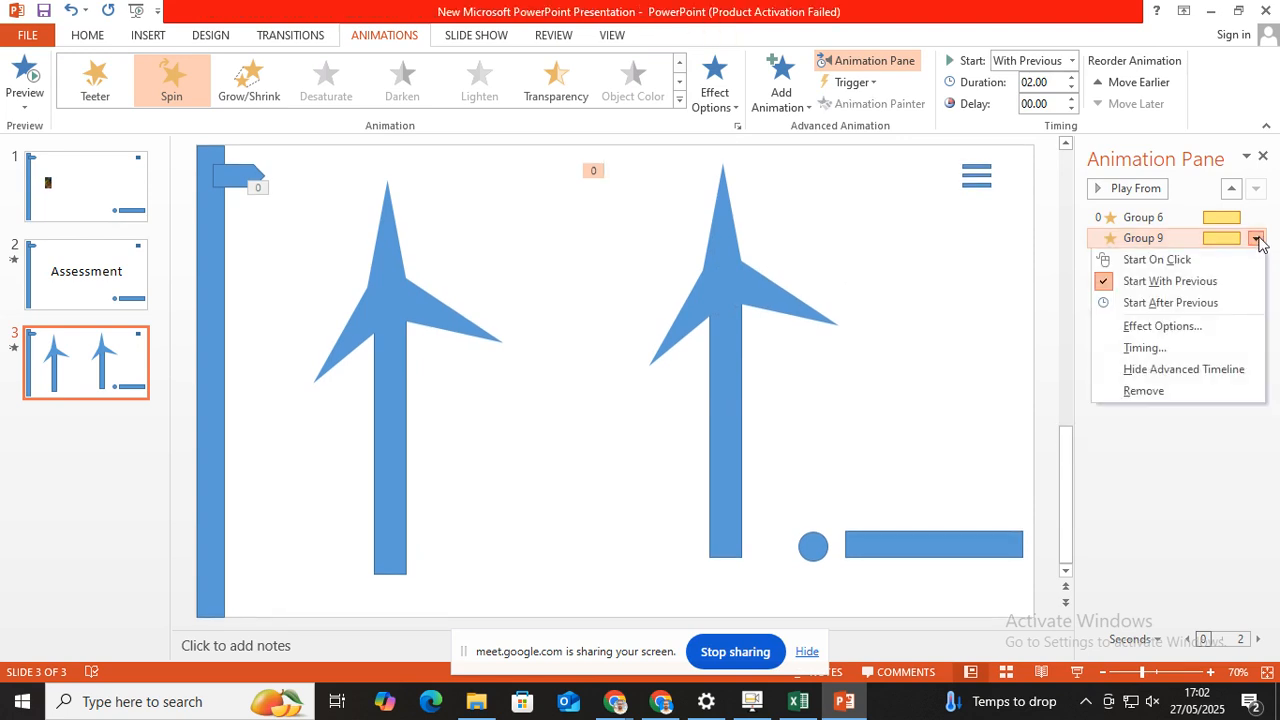
left_click(1175, 356)
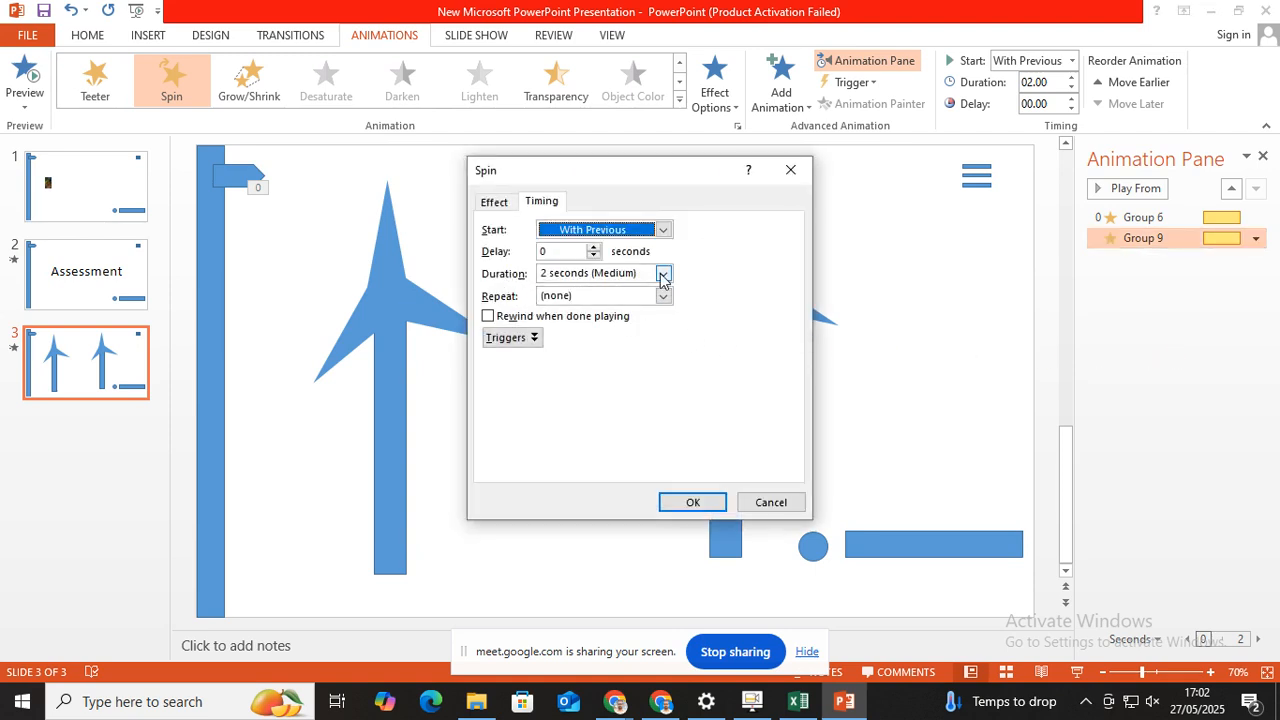
left_click_drag(606, 180, 407, 123)
left_click(464, 220)
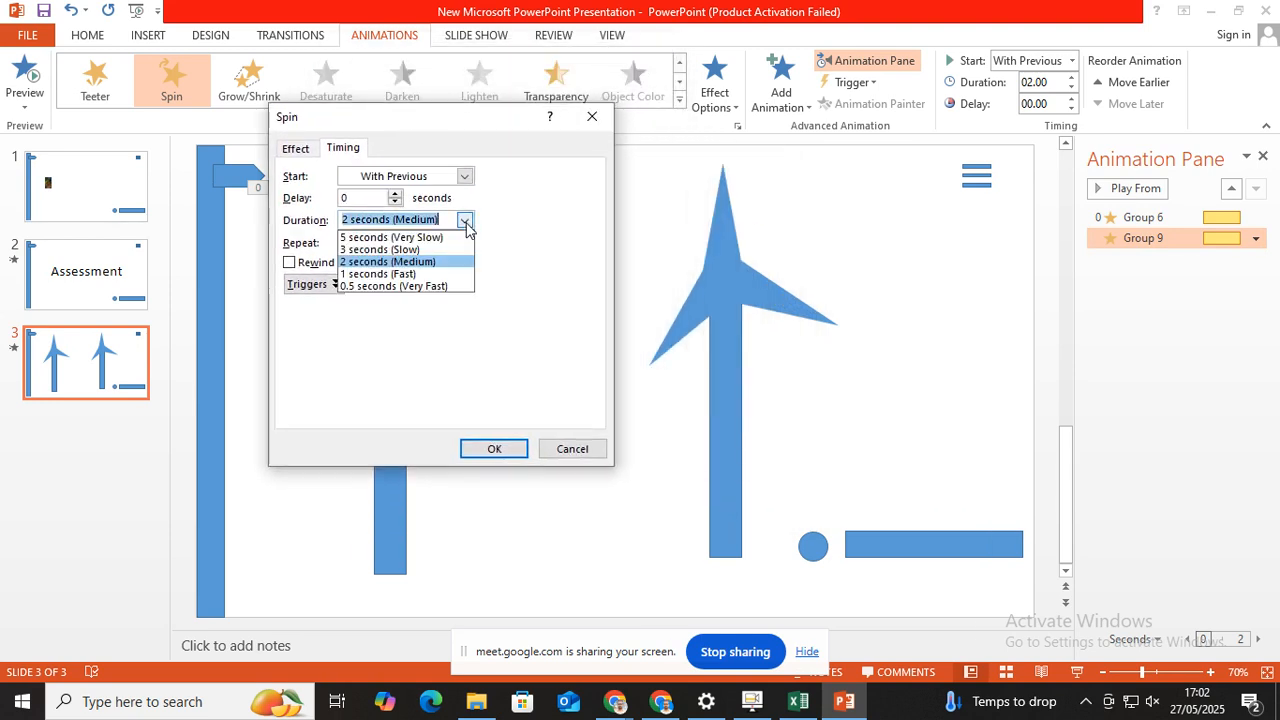
left_click(368, 250)
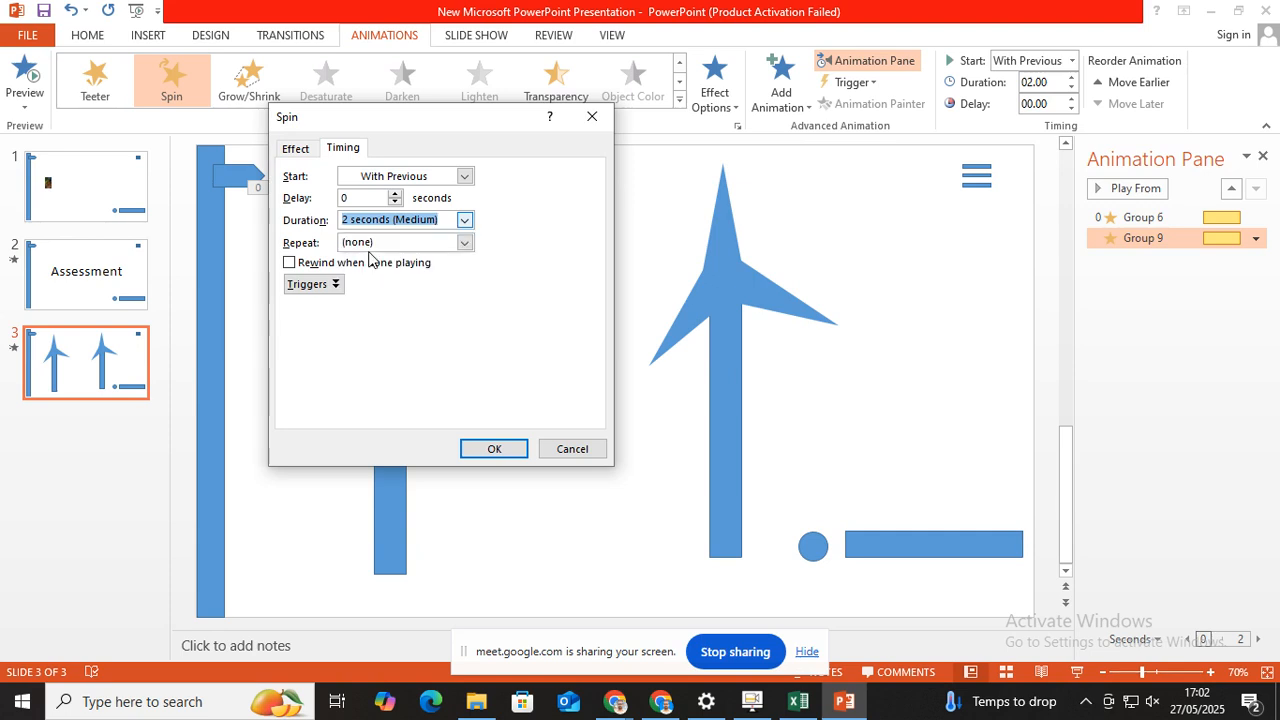
left_click(466, 243)
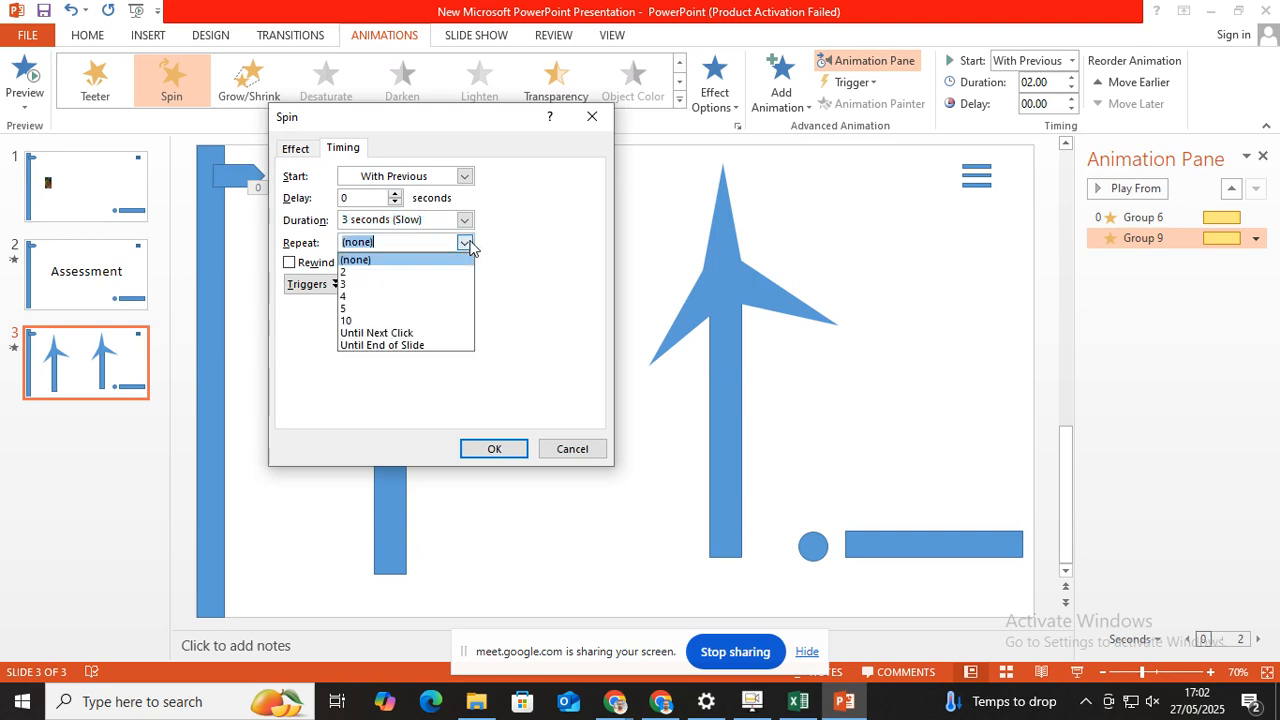
left_click(371, 321)
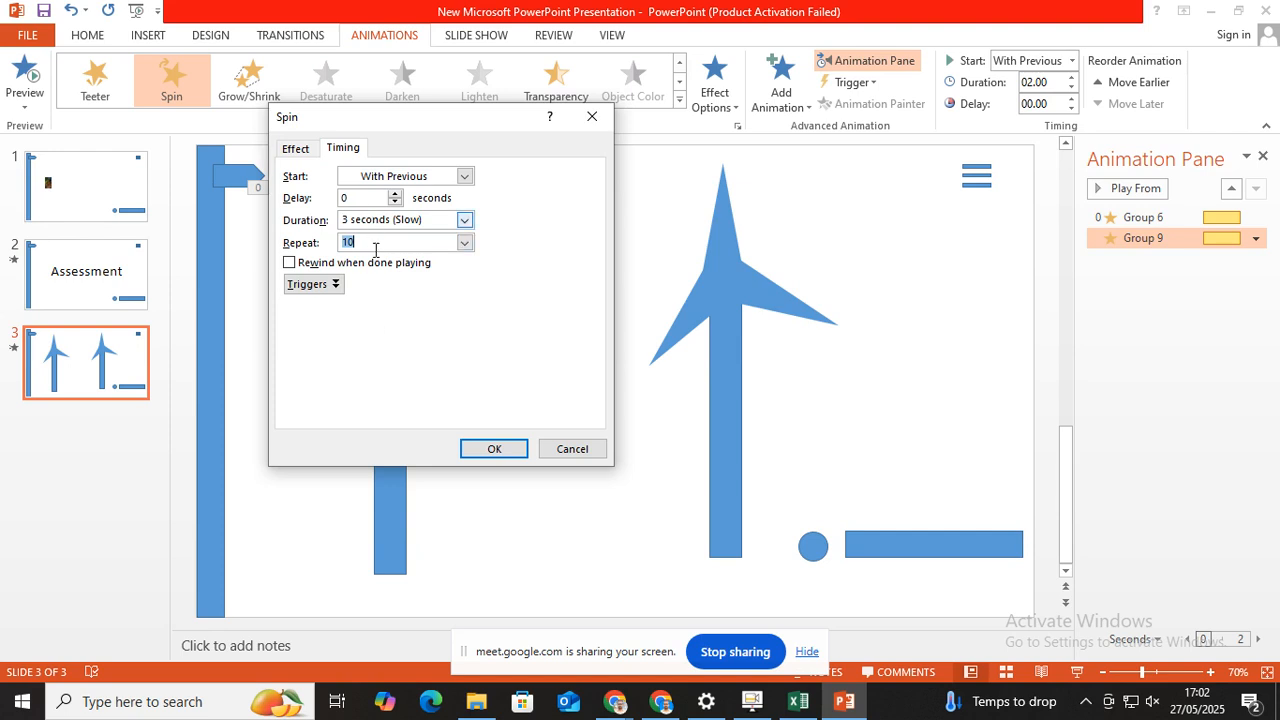
left_click(492, 449)
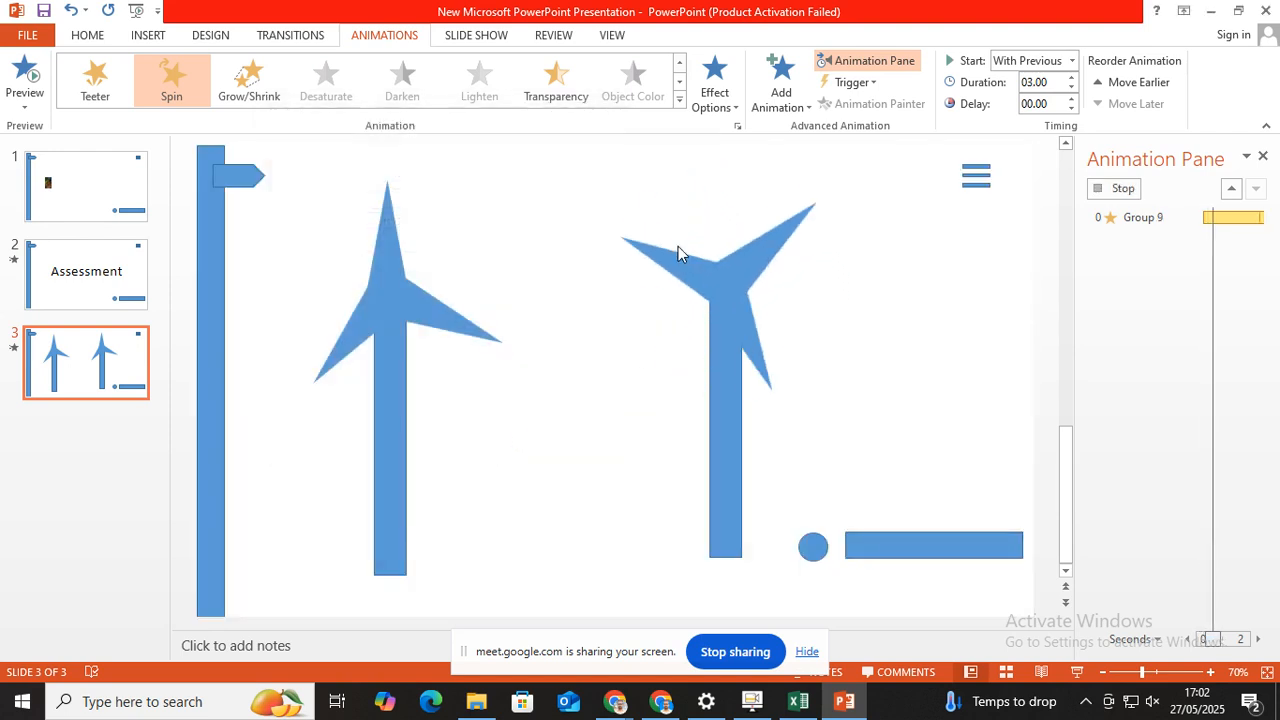
Set the left-hand star's Spin timing to 3 seconds (Slow) with 10 repeats and preview both stars
left_click(389, 279)
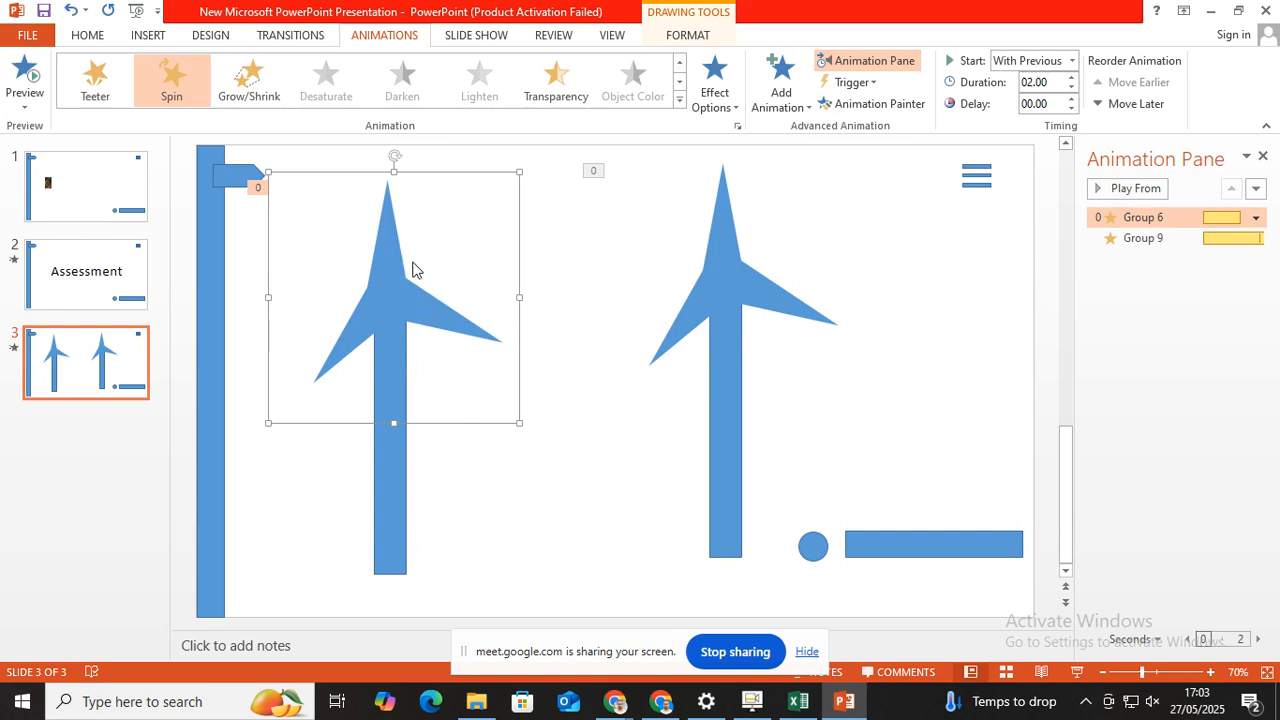
left_click(1255, 218)
left_click(1141, 330)
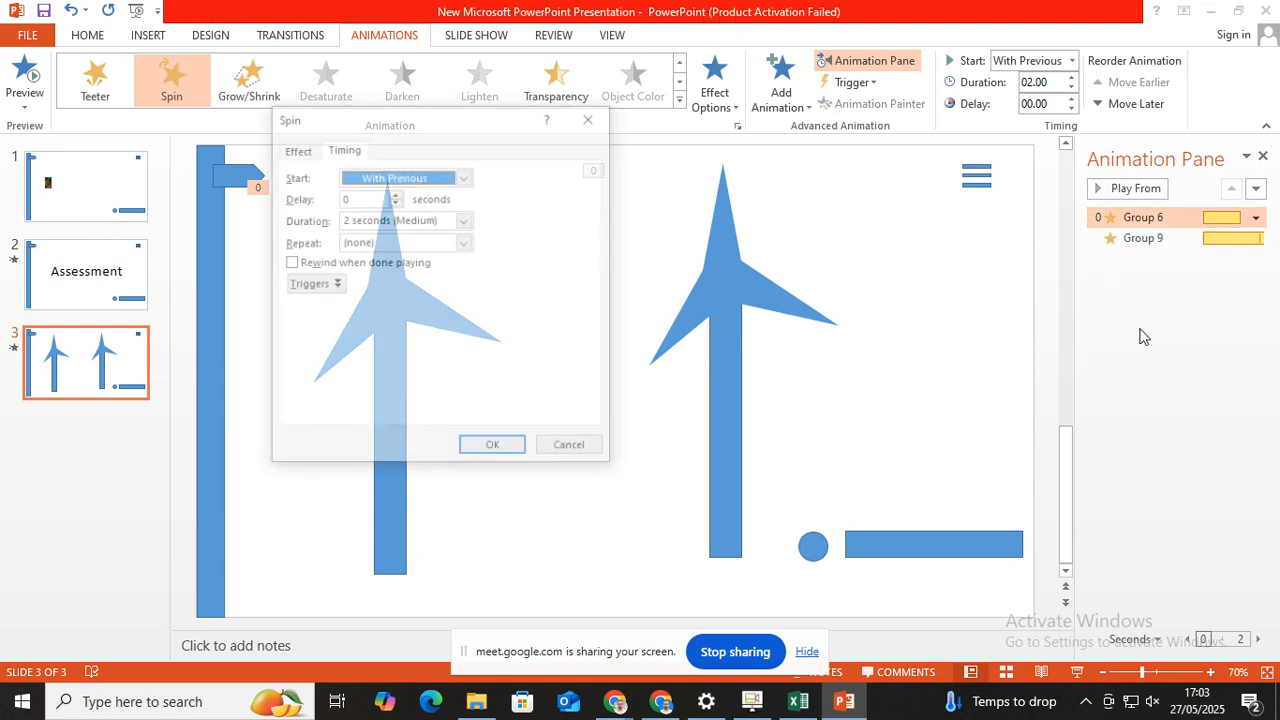
left_click(465, 219)
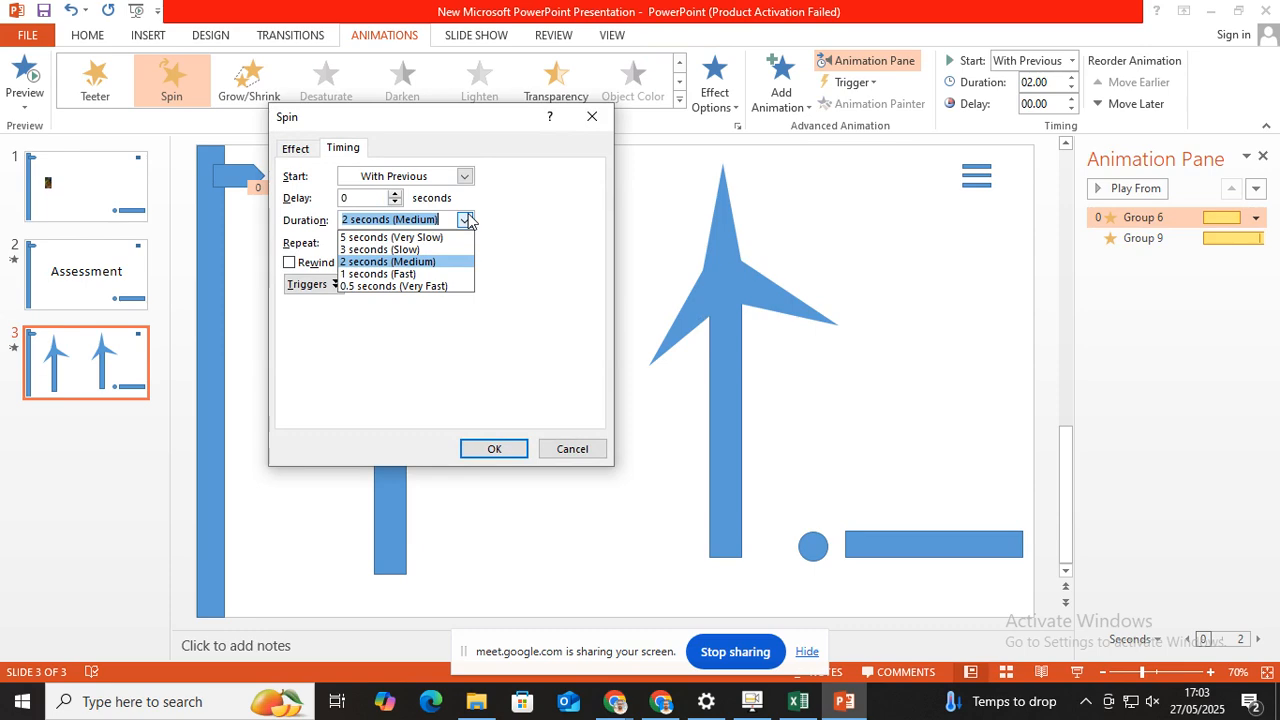
left_click(390, 254)
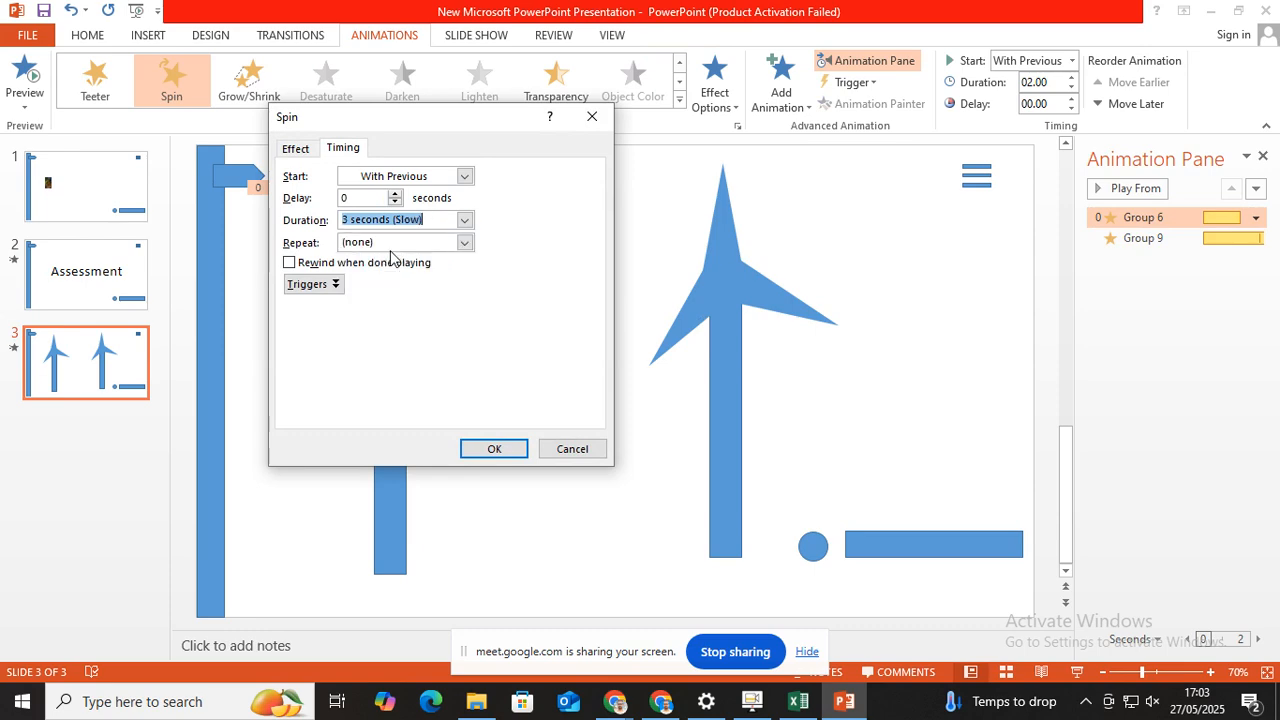
left_click(464, 243)
left_click(365, 324)
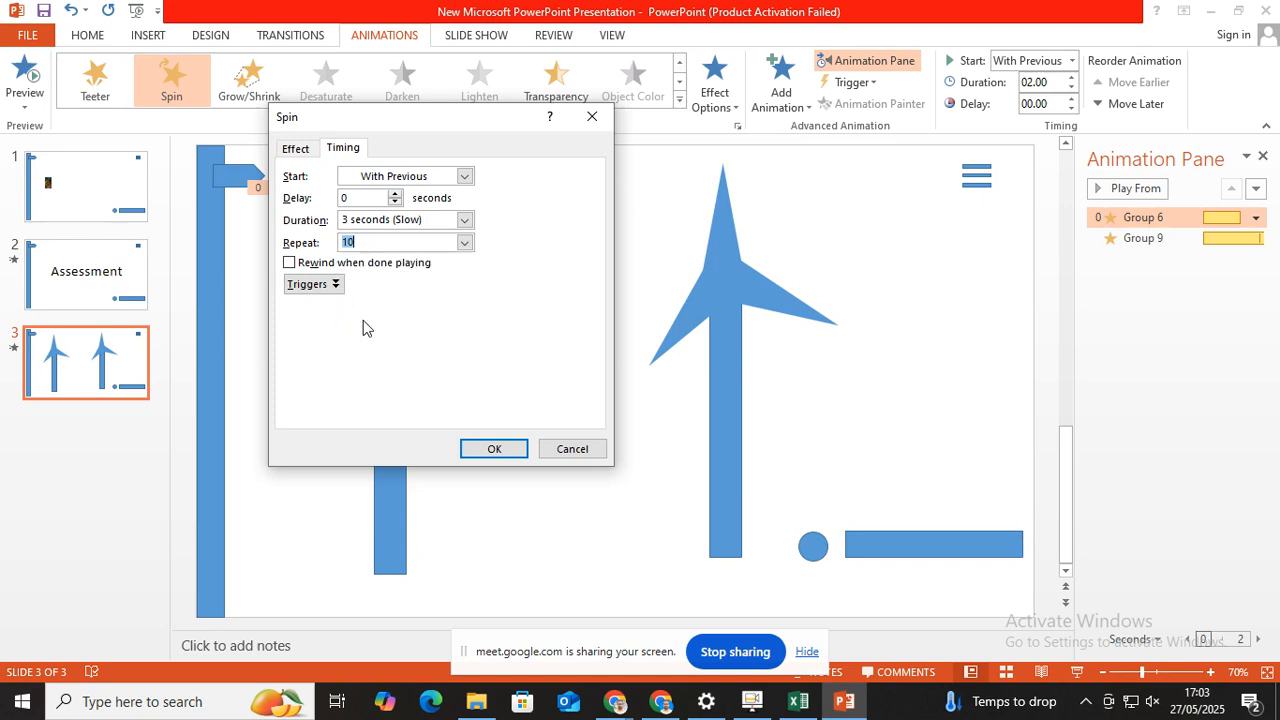
left_click(494, 449)
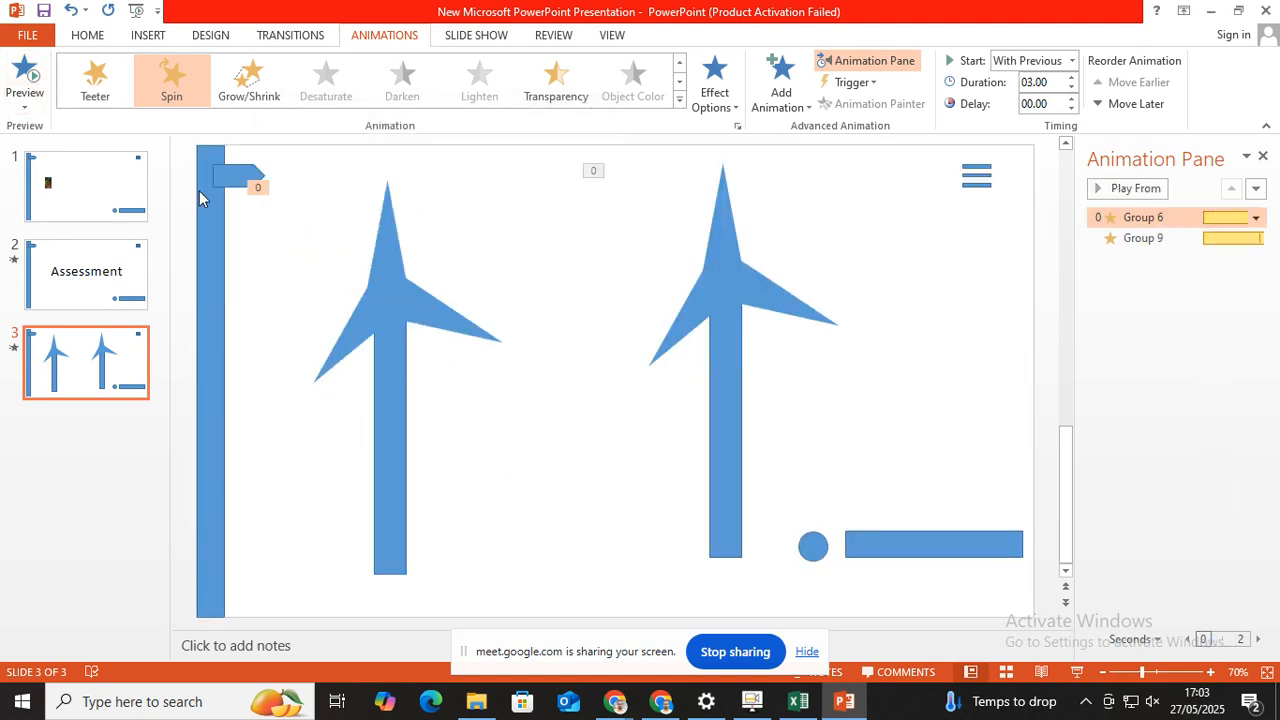
left_click(24, 74)
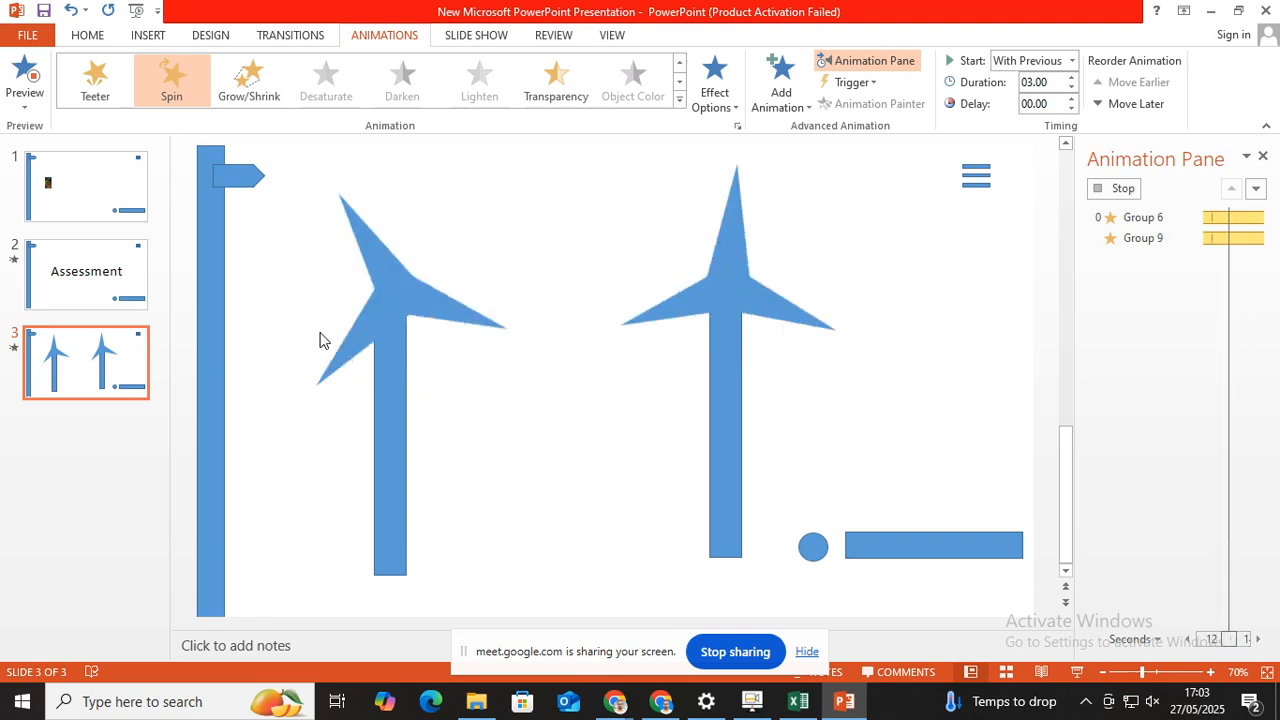
Stop the animation preview and add a new blank slide after slide 3
left_click(25, 76)
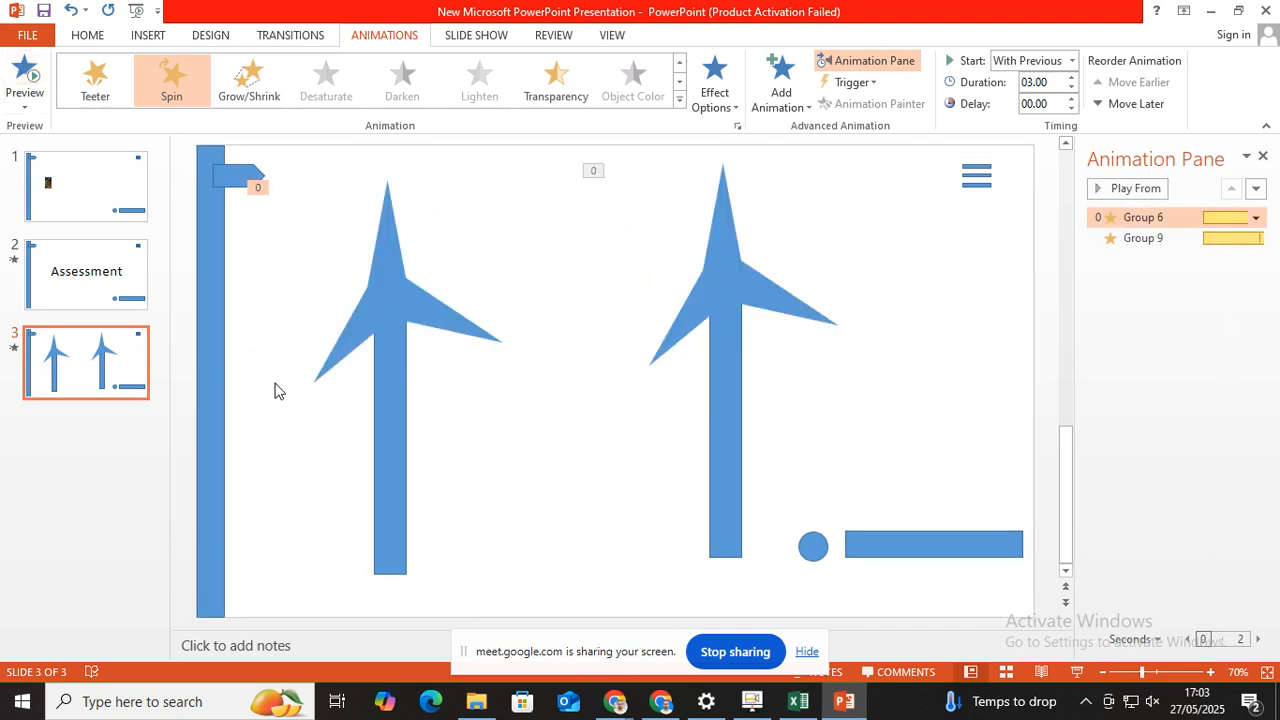
left_click(85, 449)
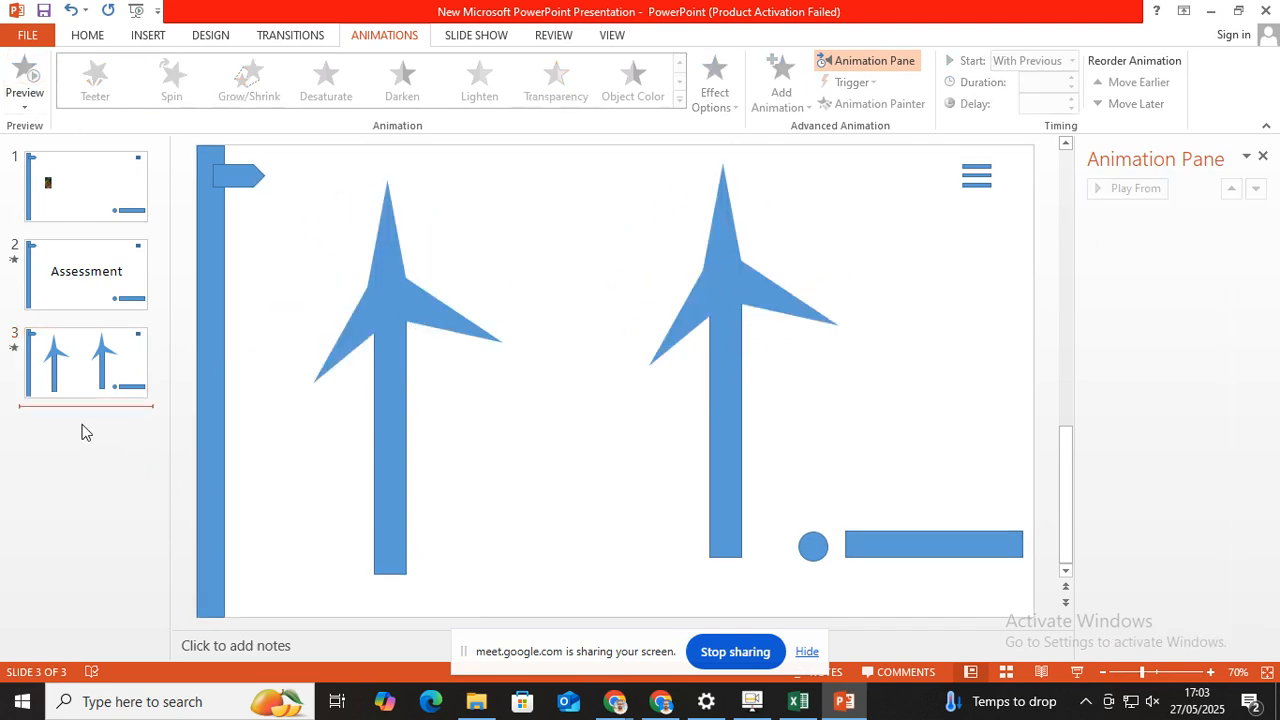
key("Return")
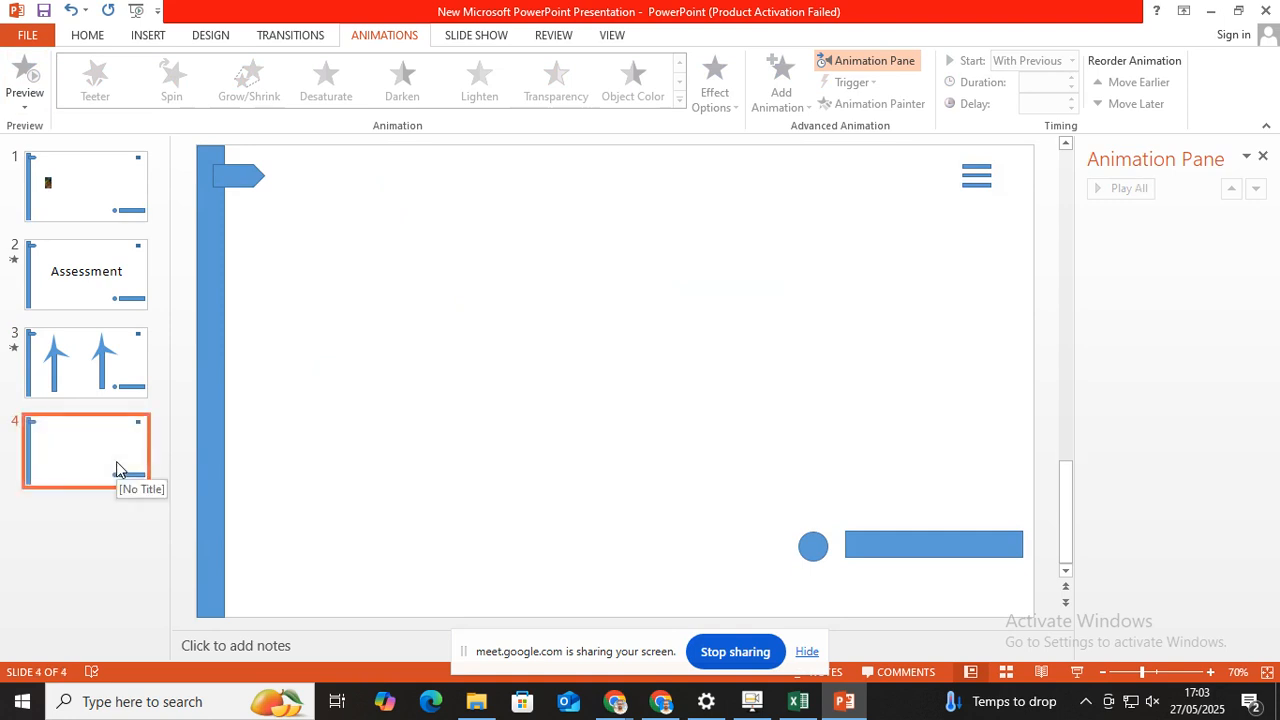
Insert a basic pie chart on slide 4 and dismiss the Office activation notice
left_click(148, 37)
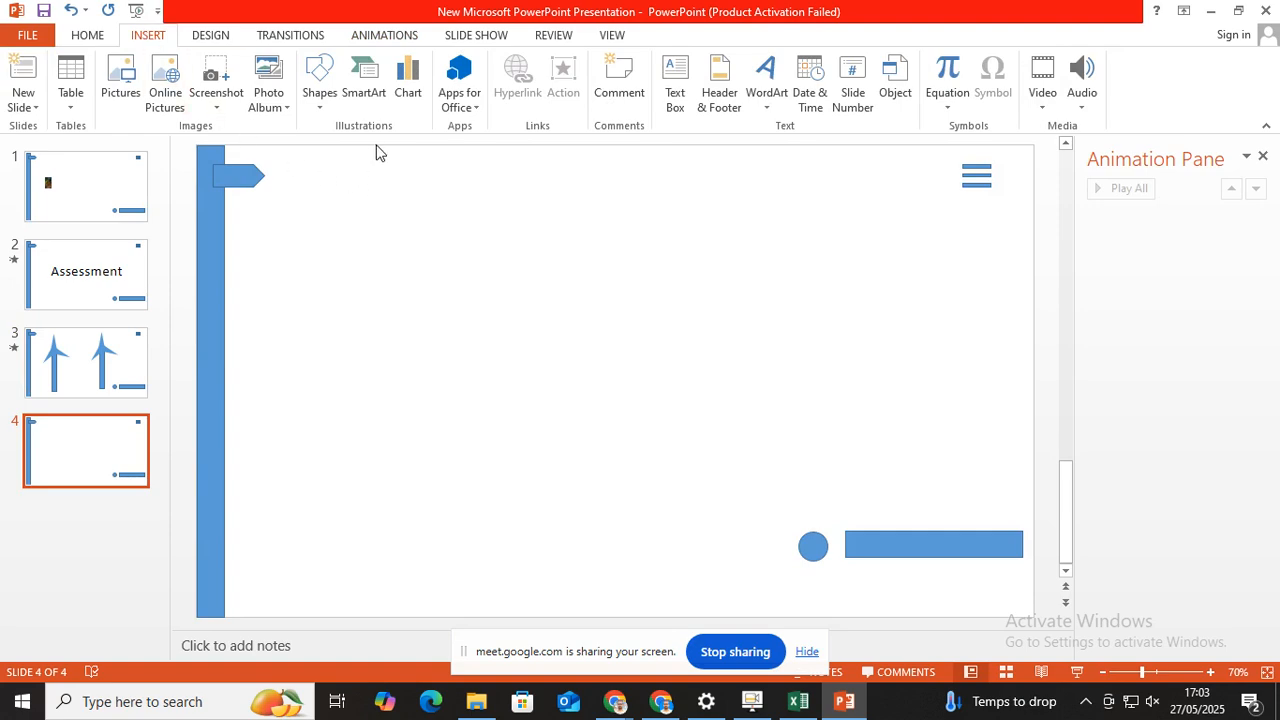
left_click(405, 90)
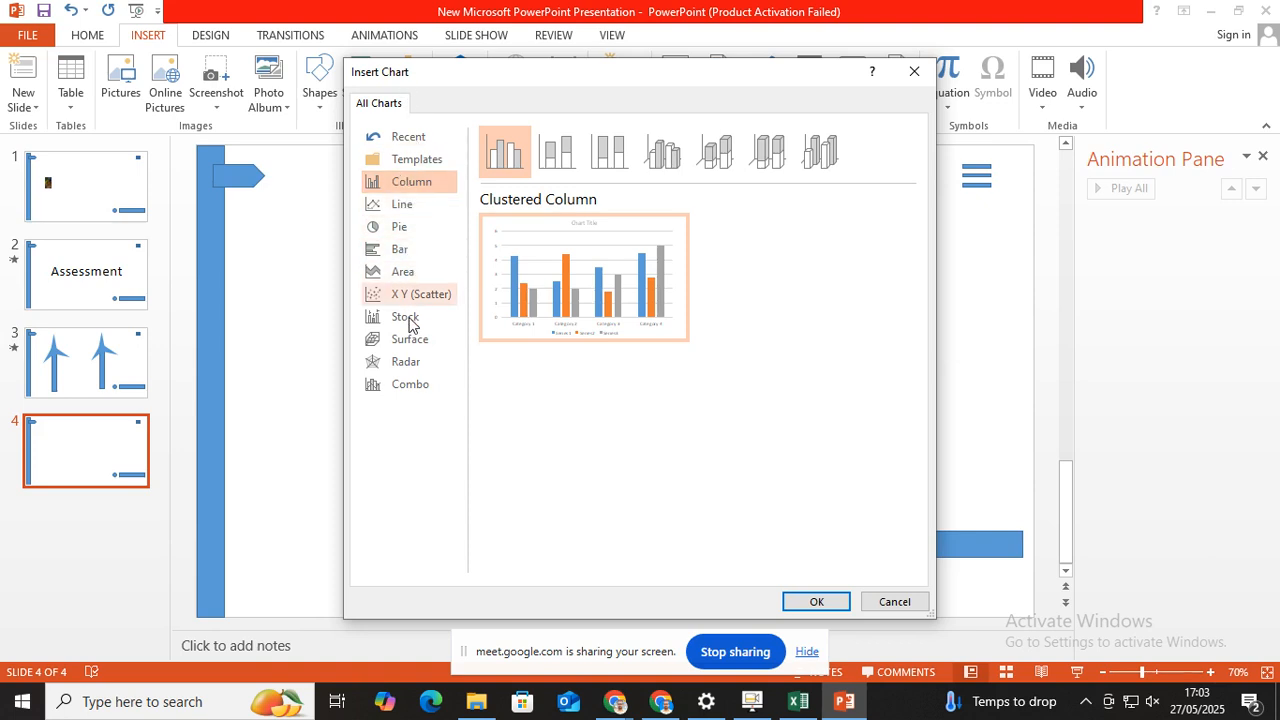
left_click(396, 227)
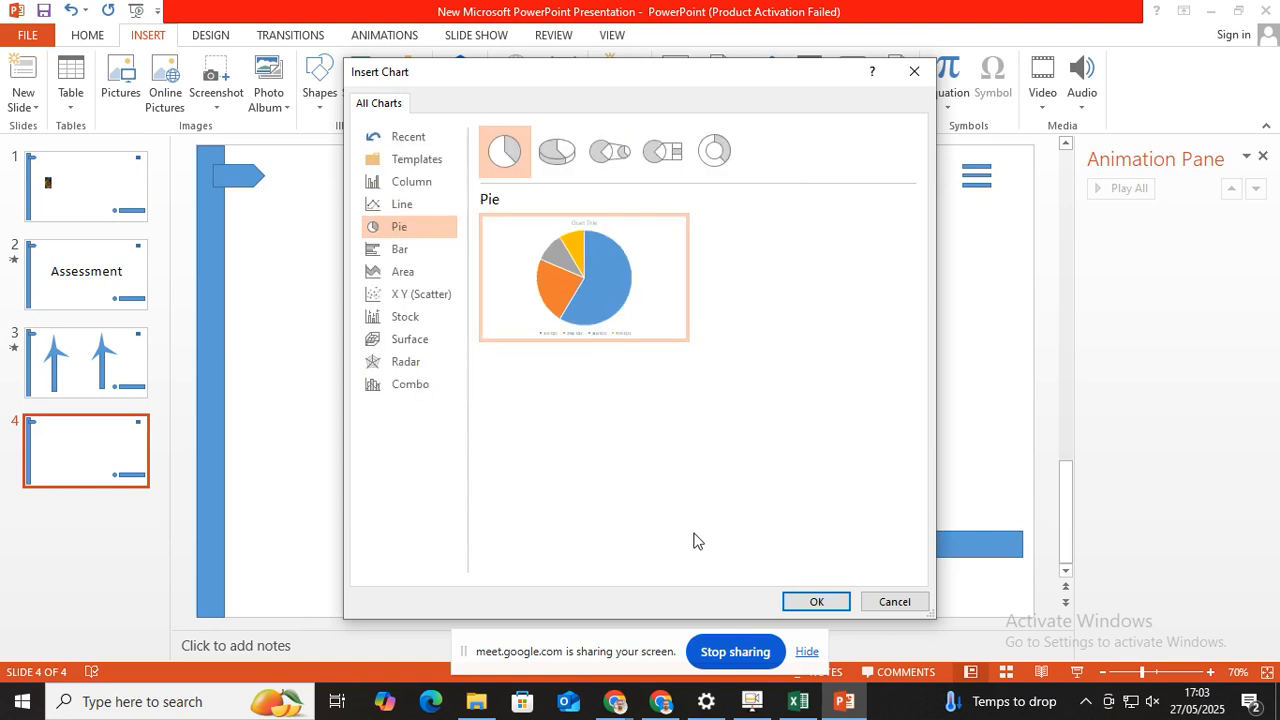
left_click(826, 603)
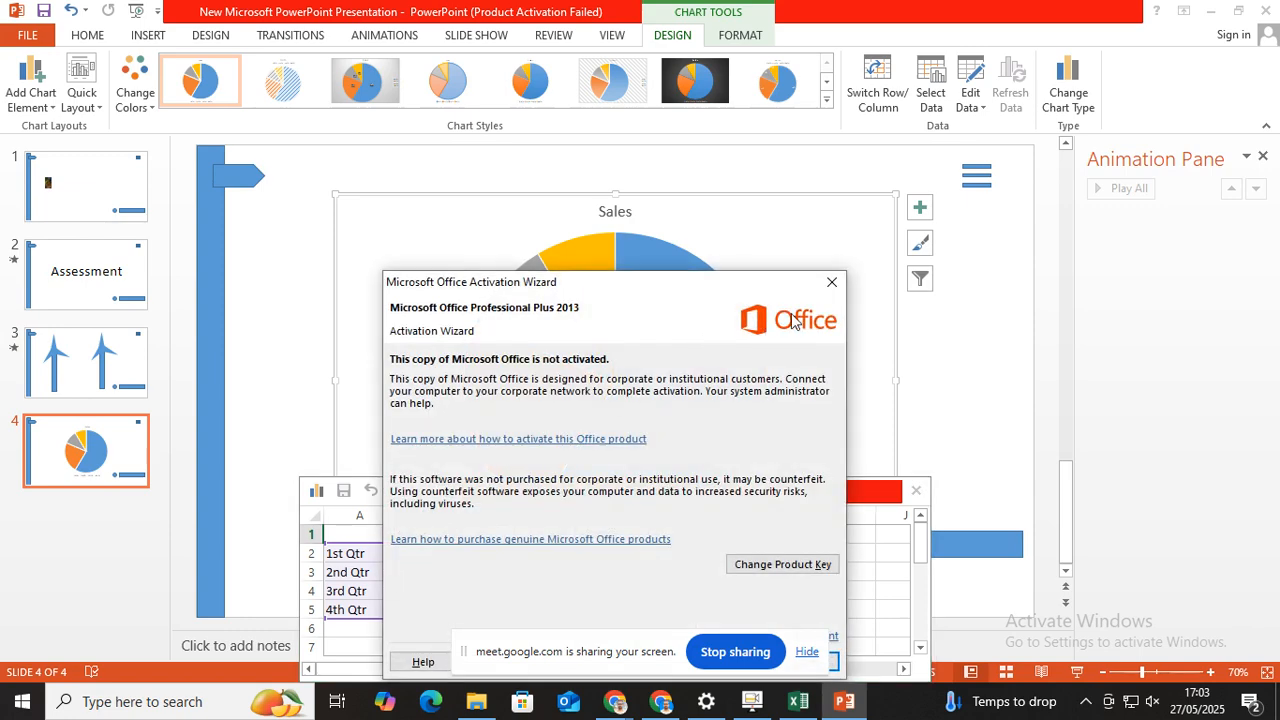
left_click(831, 282)
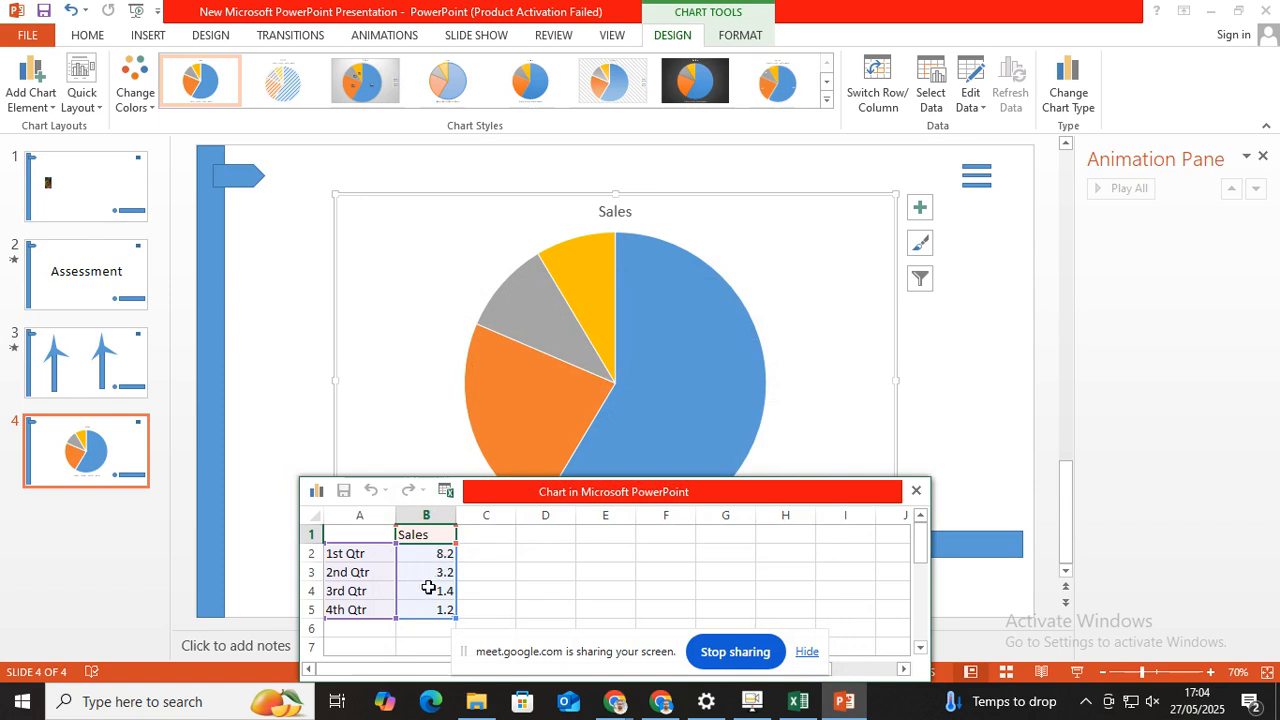
Try resizing the chart's data range to drop the 4th Qtr row and to take in an empty row, restoring it each time
left_click_drag(543, 497, 327, 552)
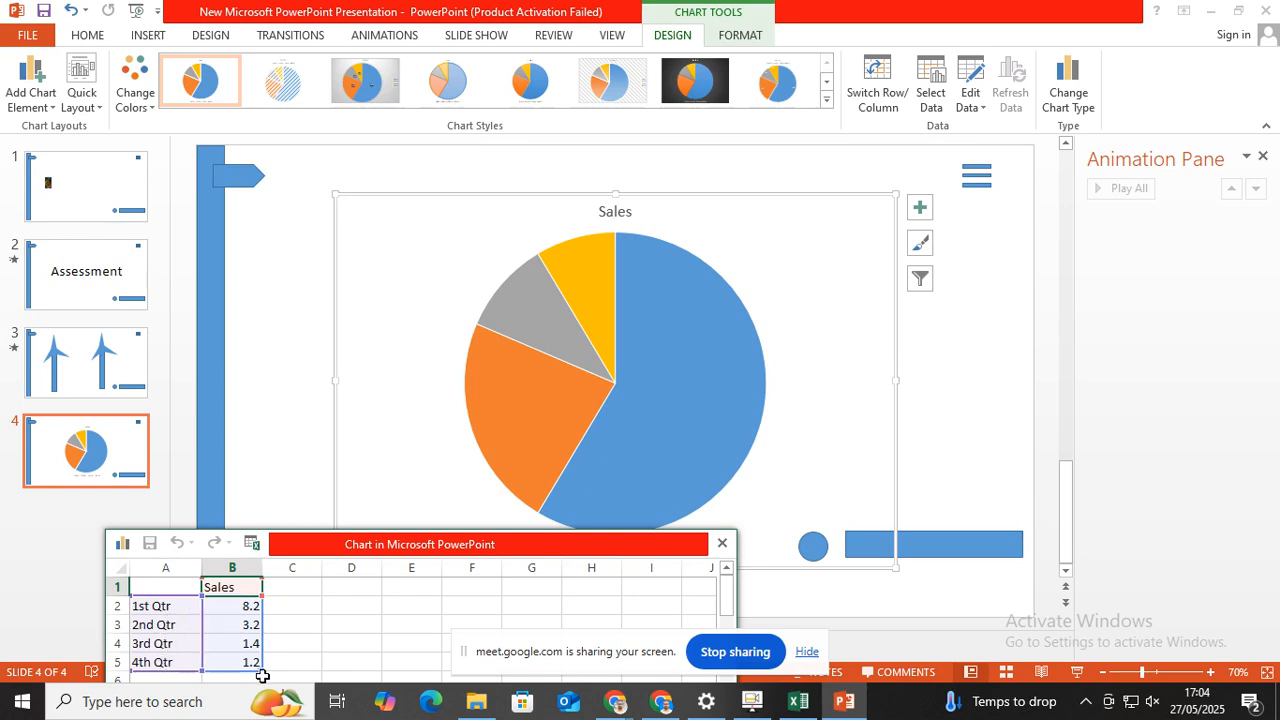
left_click_drag(253, 663, 250, 649)
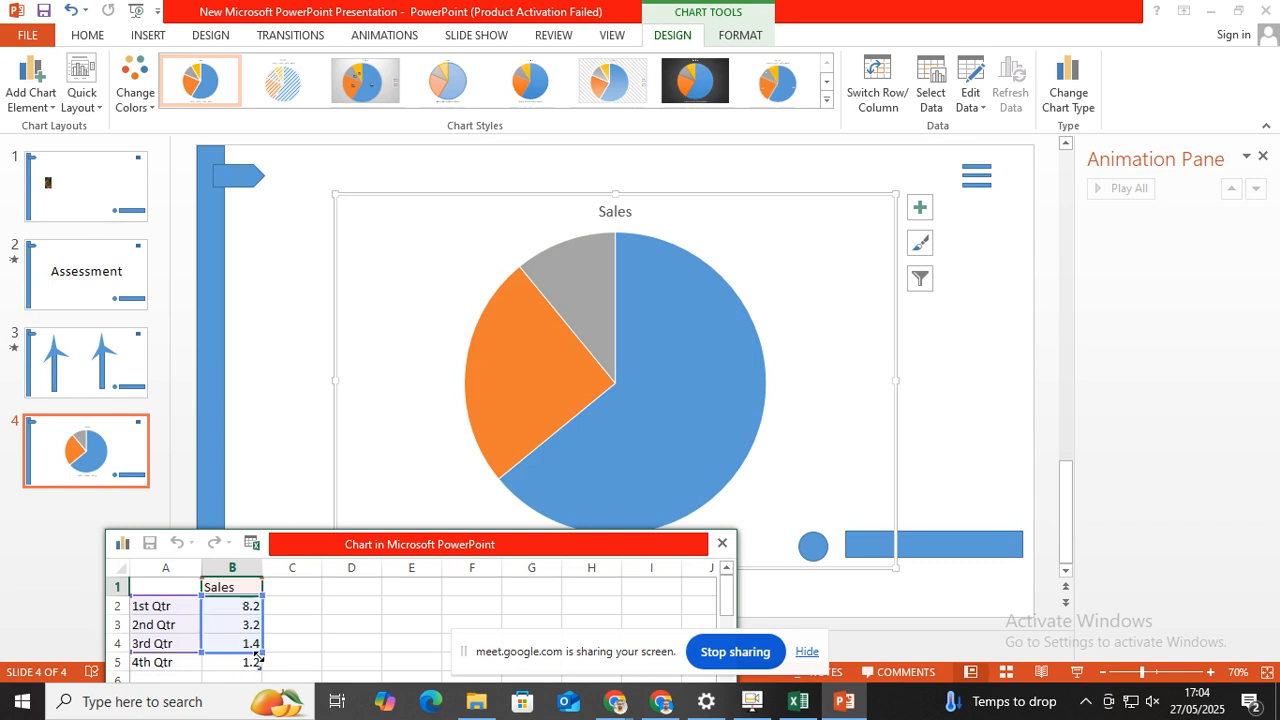
left_click_drag(256, 662, 258, 670)
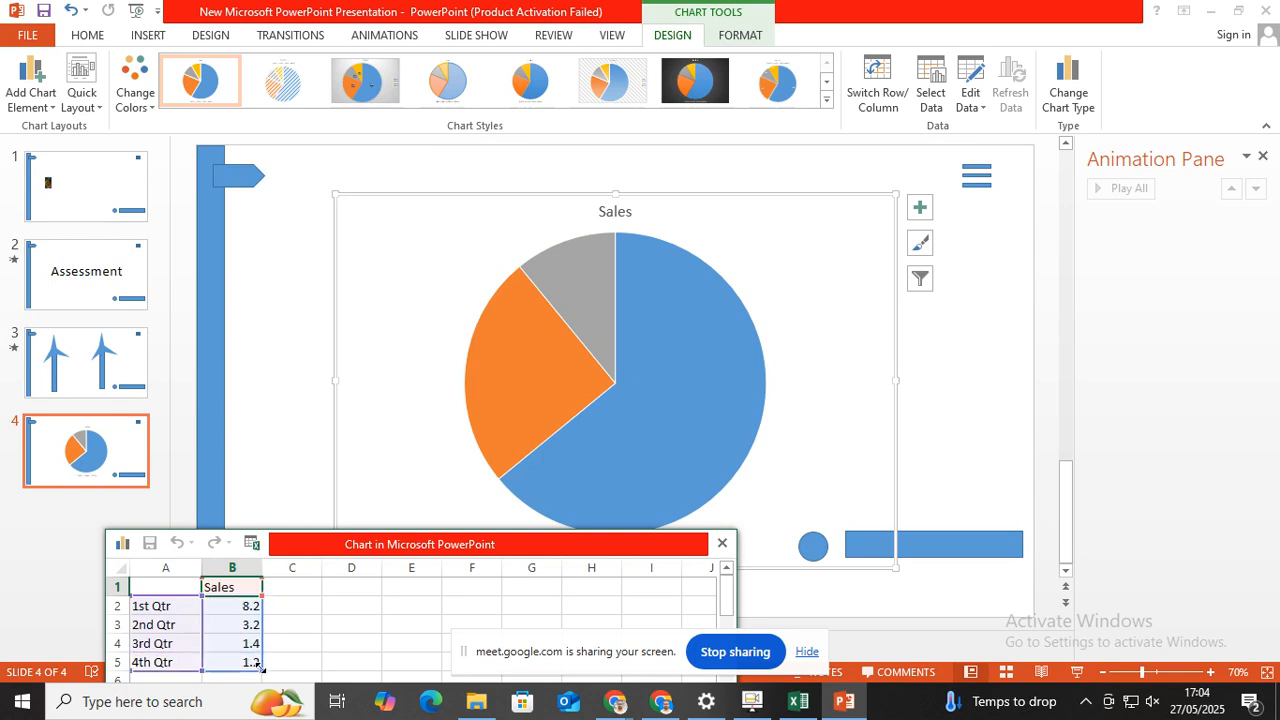
left_click(307, 648)
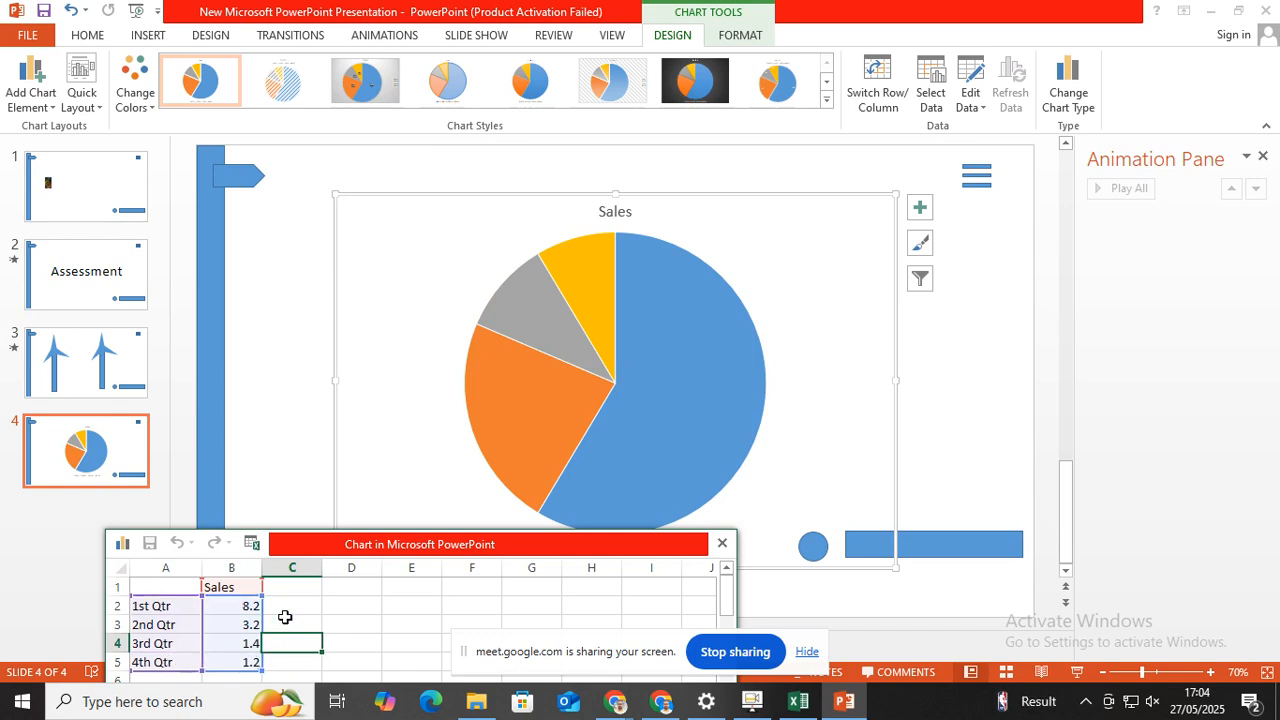
scroll(291, 617, "down", 1)
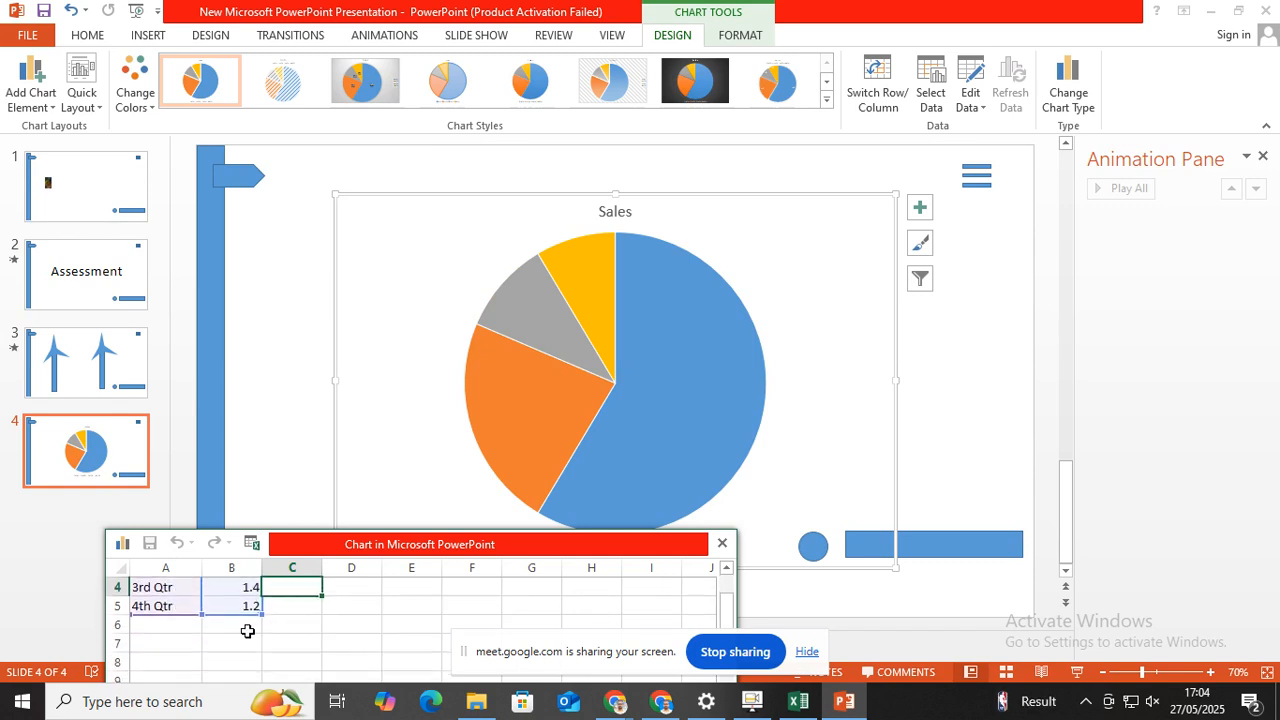
left_click(174, 640)
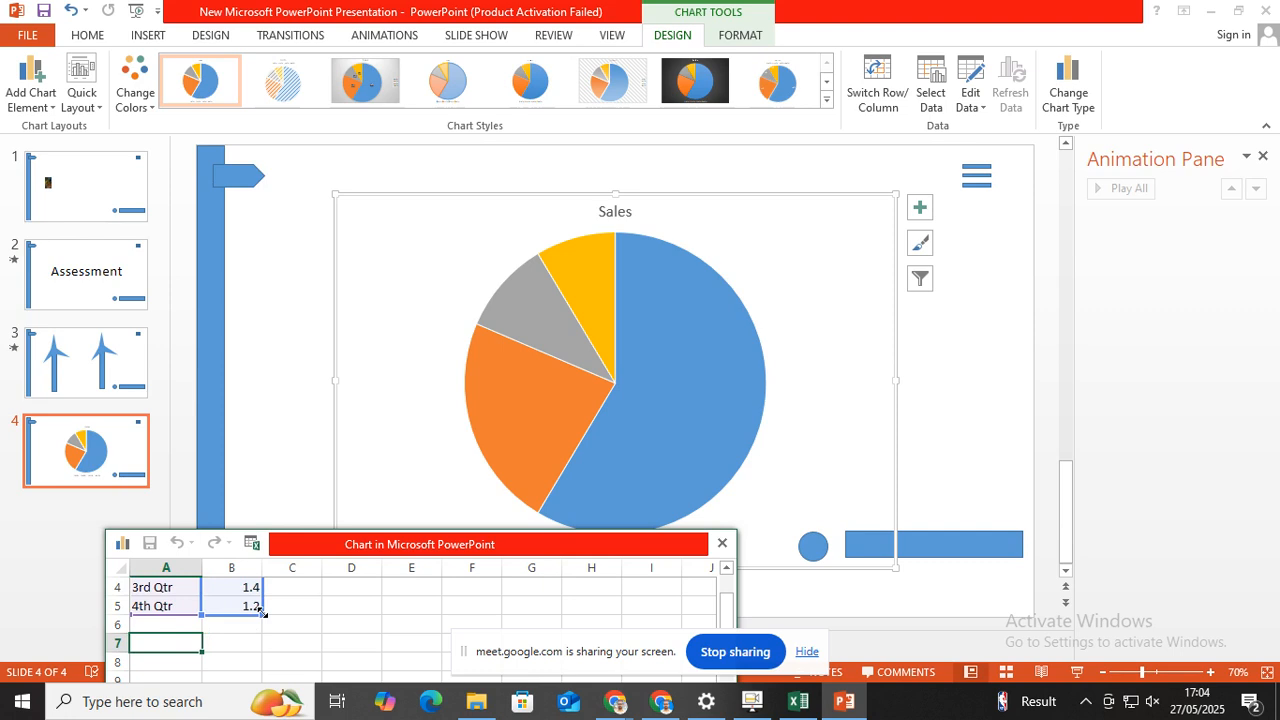
left_click_drag(262, 620, 262, 635)
left_click_drag(262, 638, 268, 611)
left_click(302, 627)
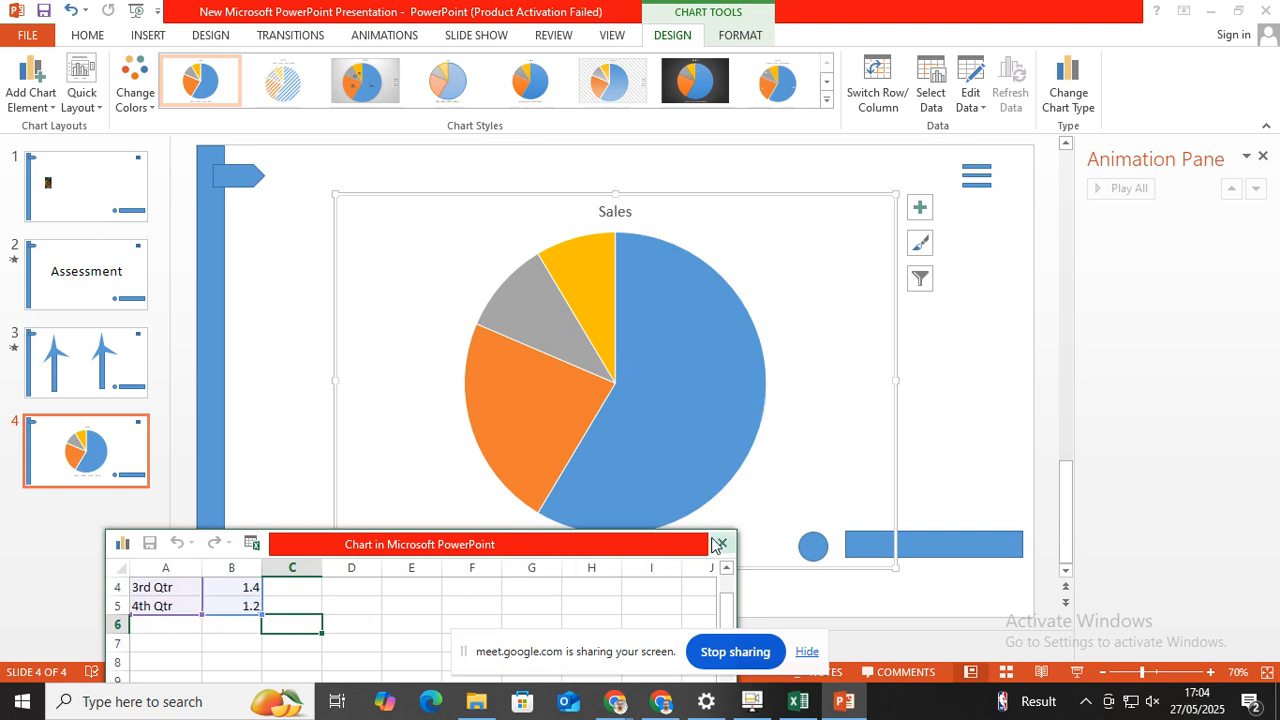
Close the chart's data sheet and add data labels to the whole Sales pie series
left_click(723, 544)
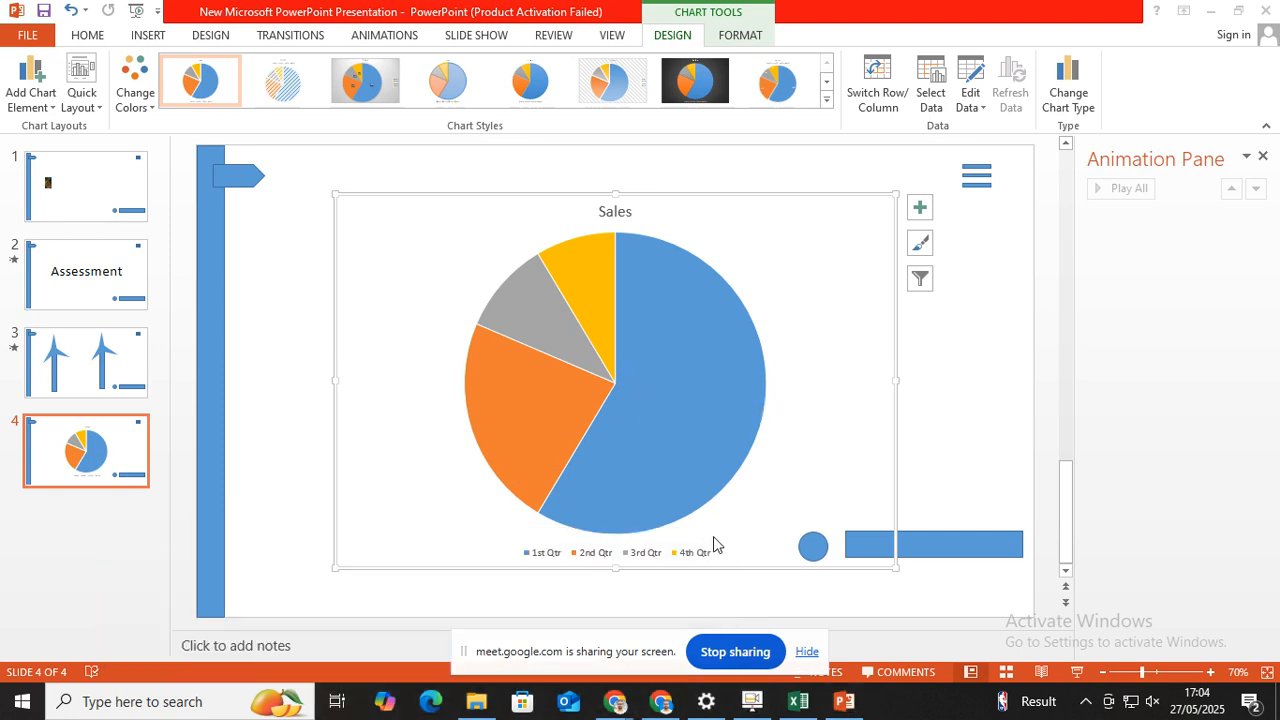
left_click(616, 389)
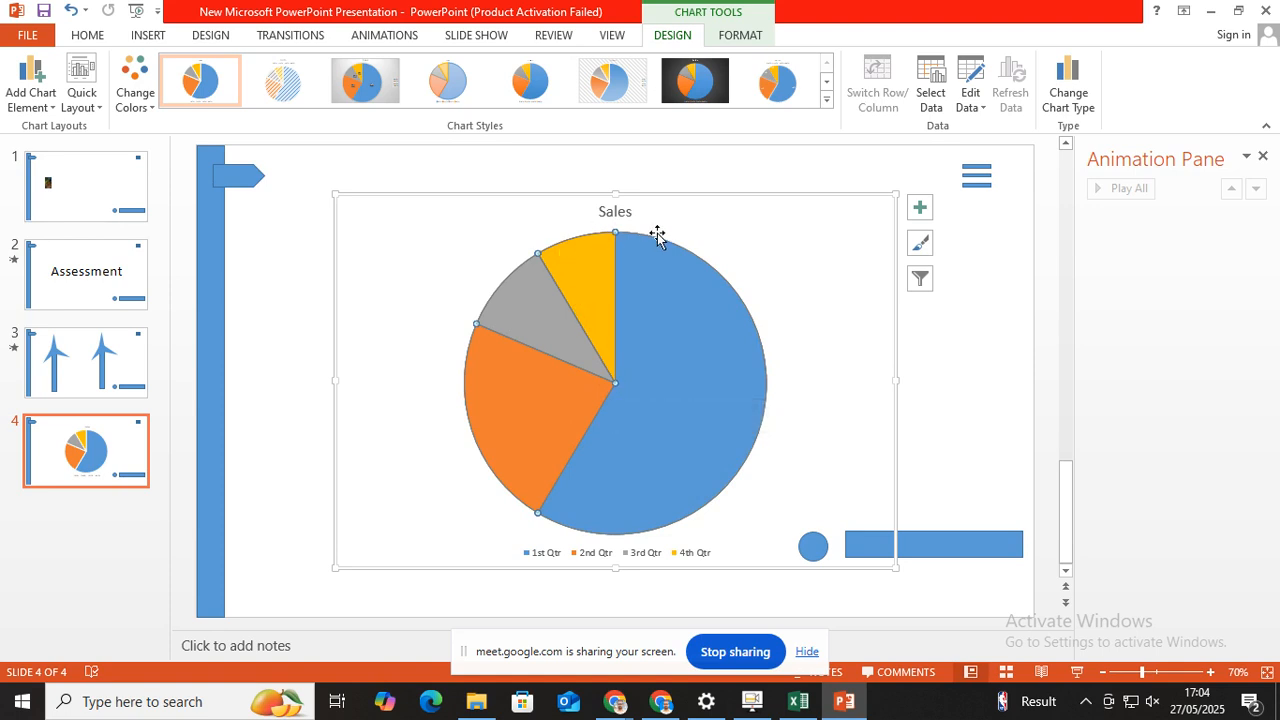
left_click(523, 392)
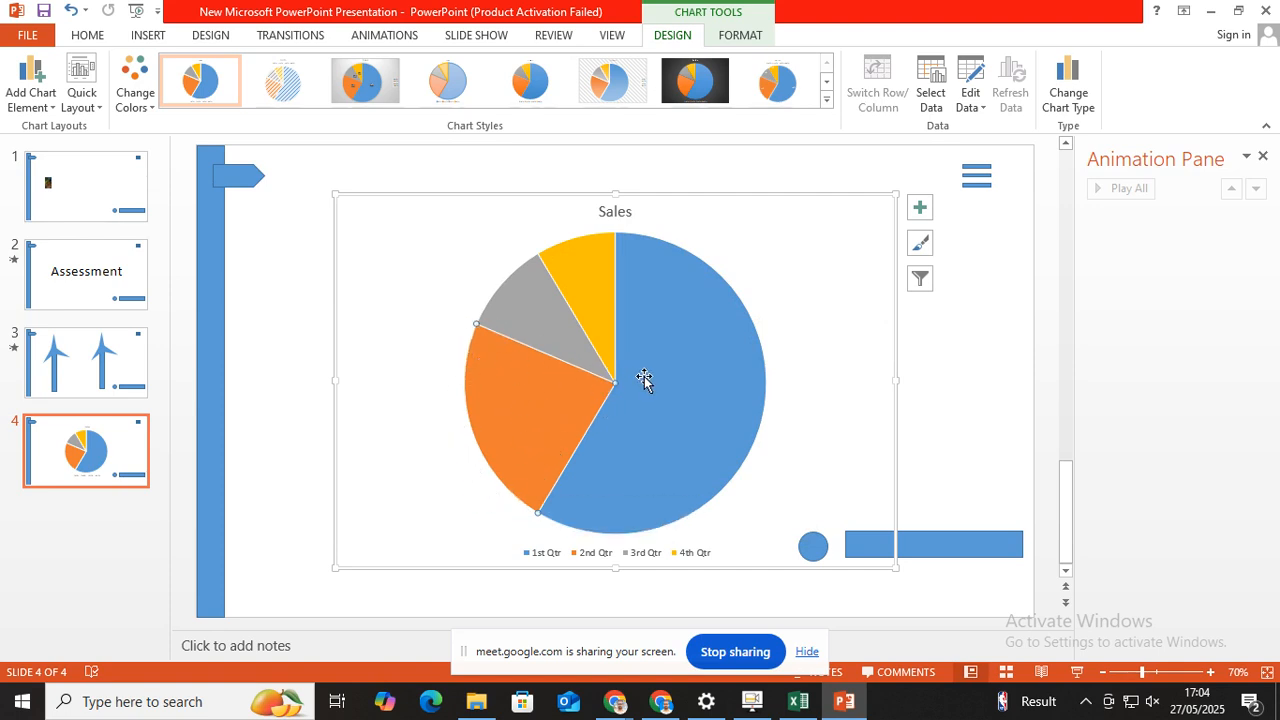
mouse_move(629, 393)
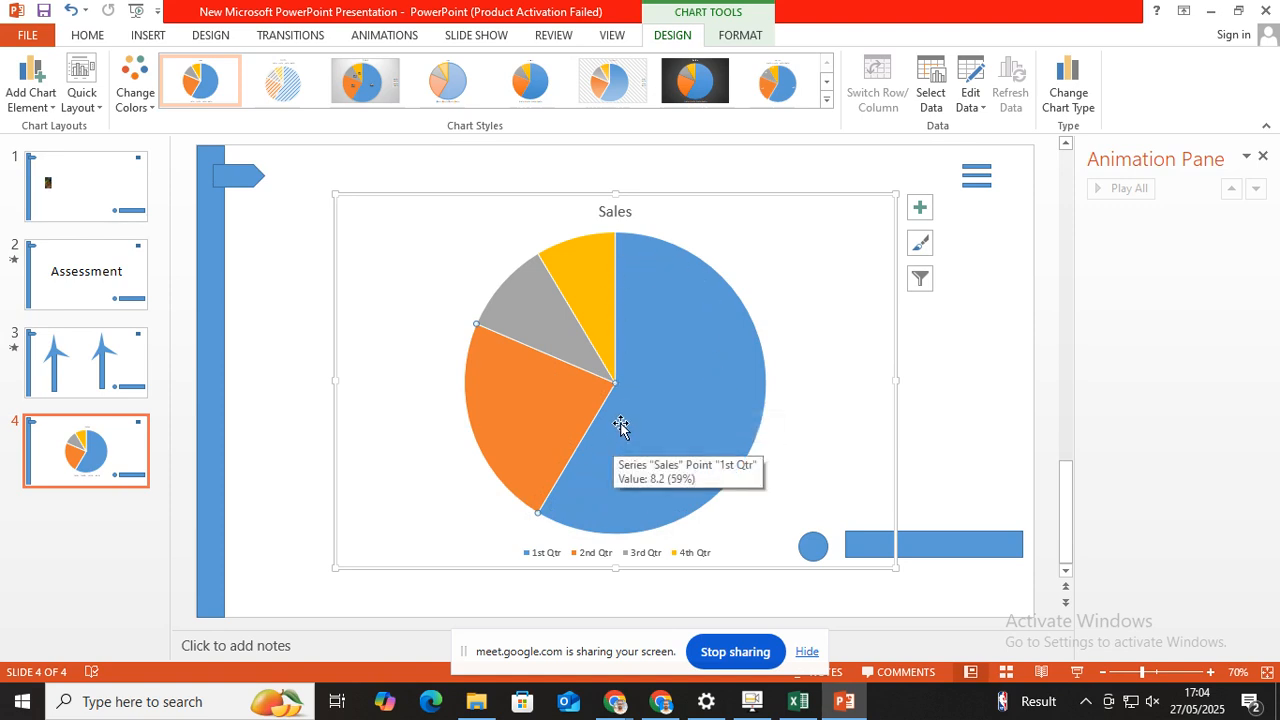
left_click(621, 383)
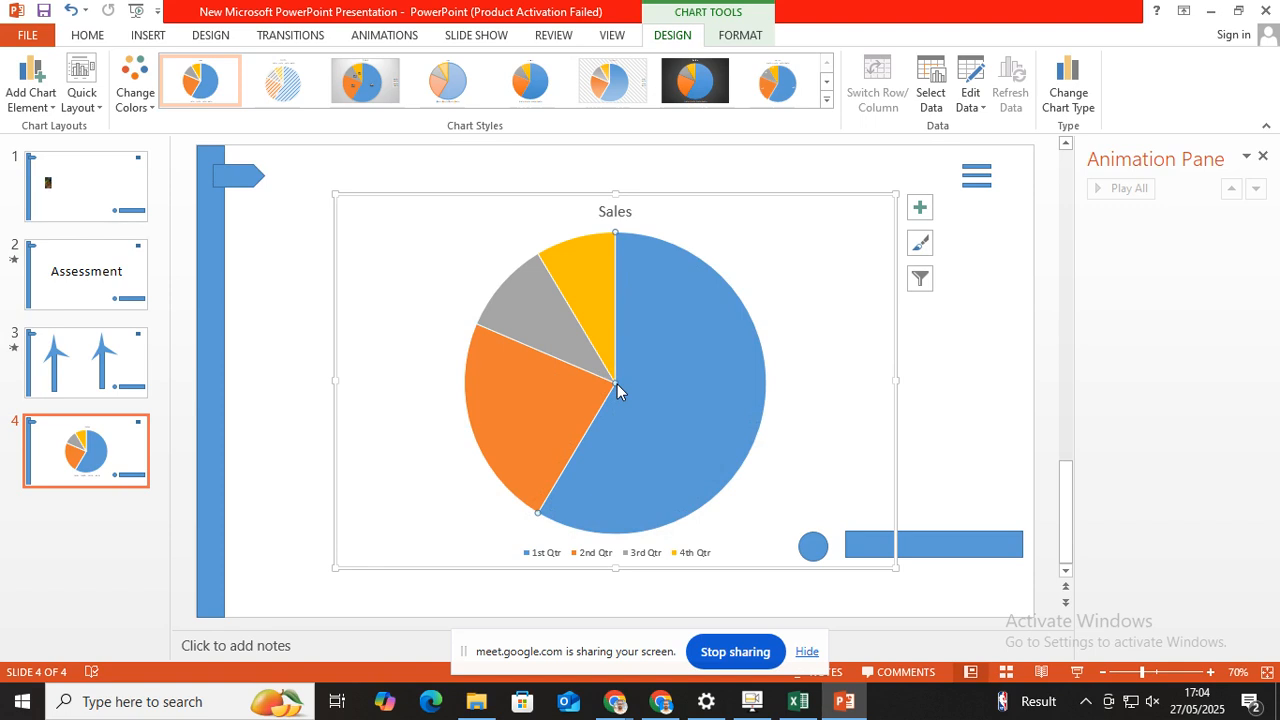
left_click(412, 377)
left_click(617, 390)
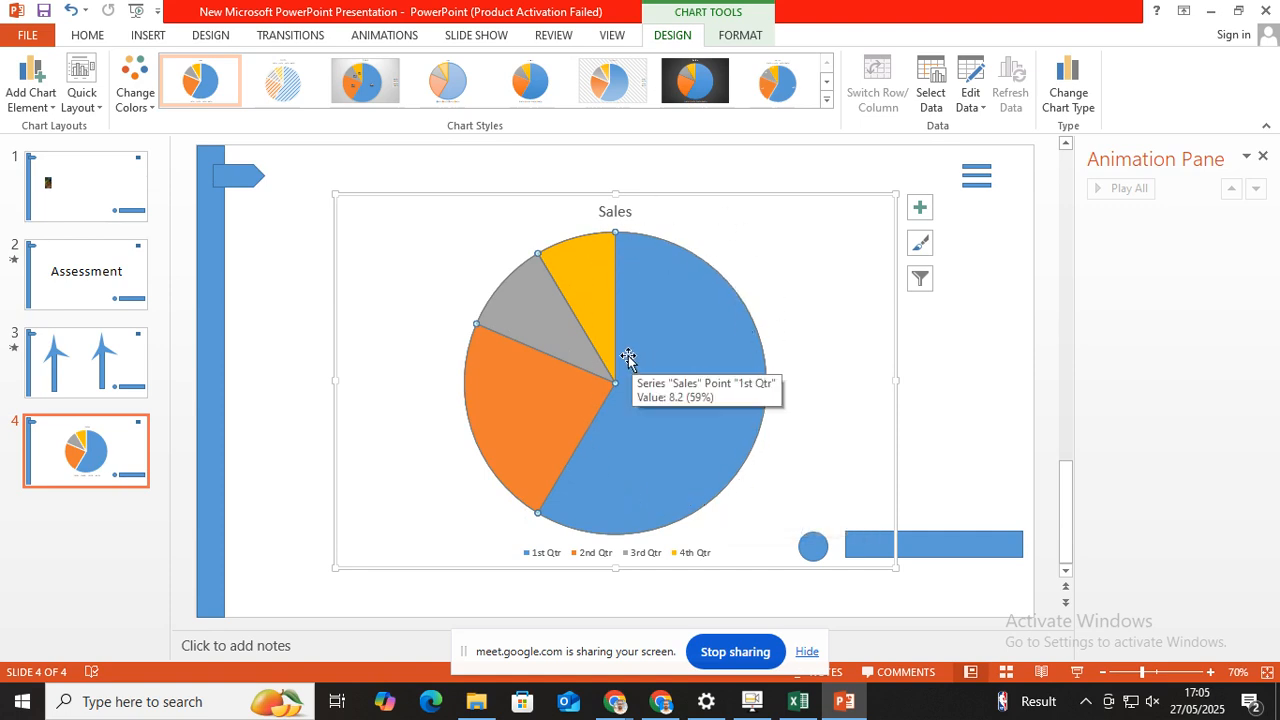
right_click(641, 297)
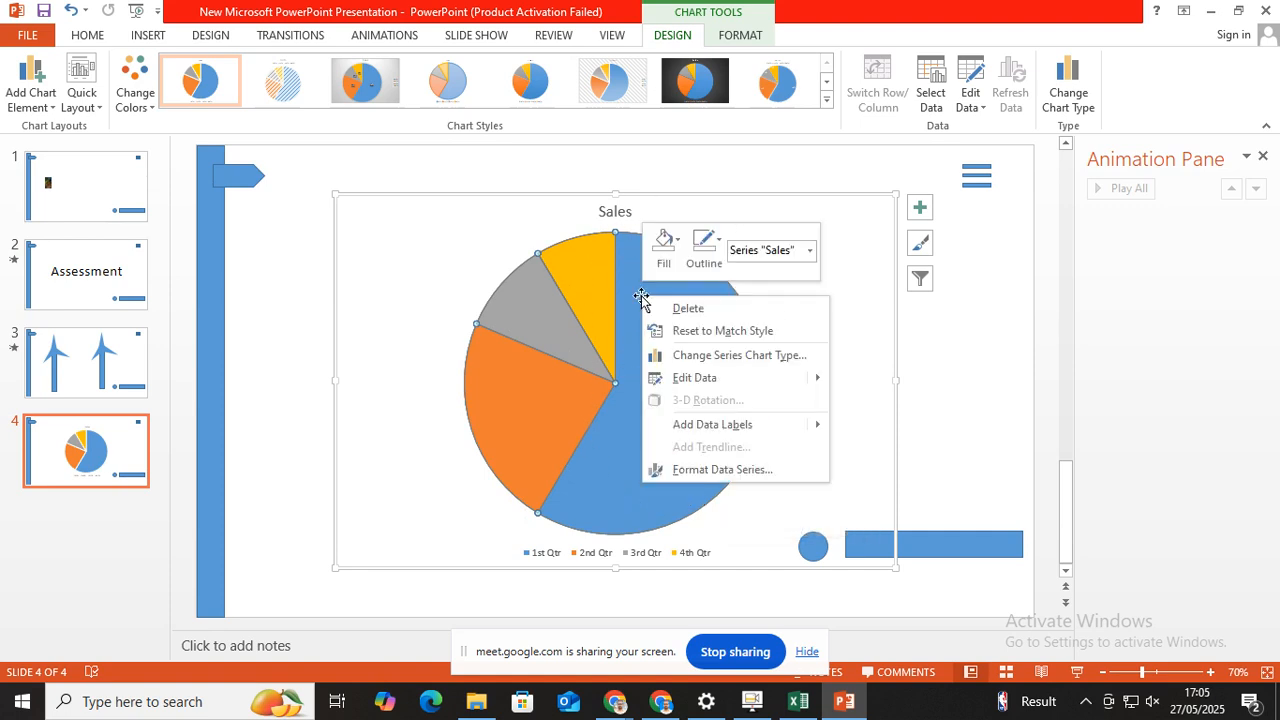
left_click(697, 430)
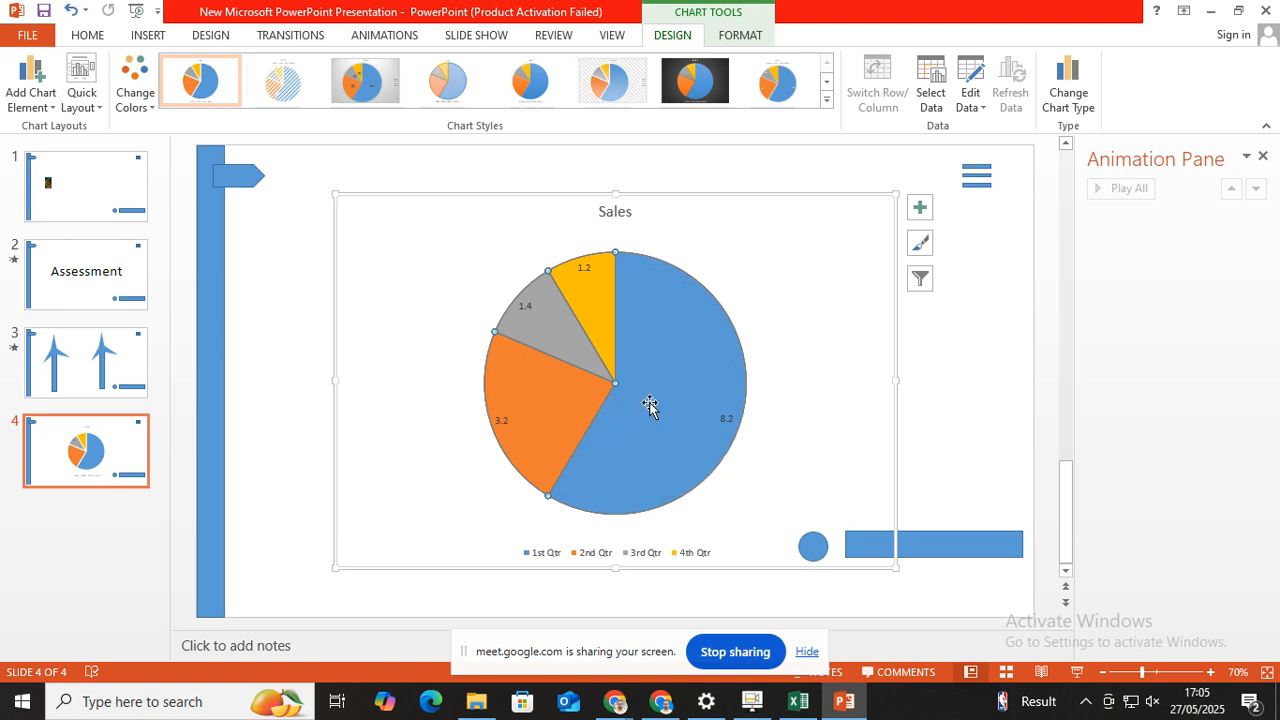
Format the pie's data labels to contain the percentage alongside the value, without the category name
right_click(652, 340)
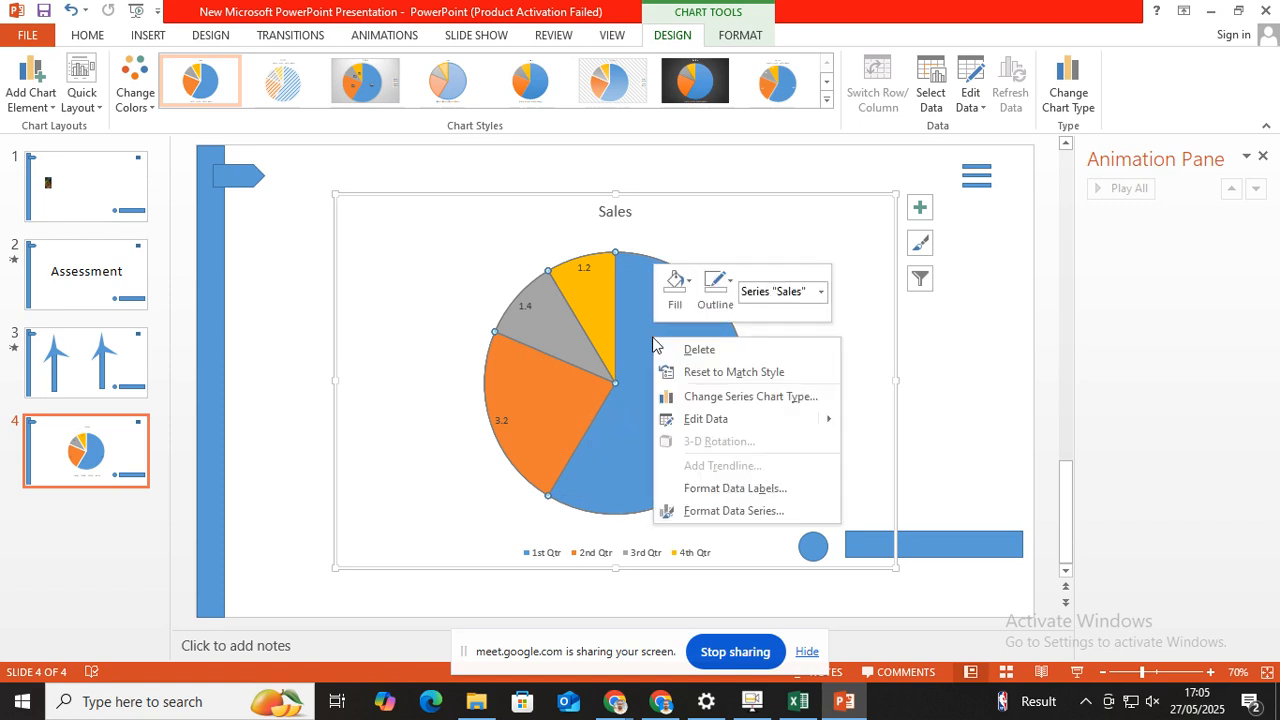
left_click(714, 488)
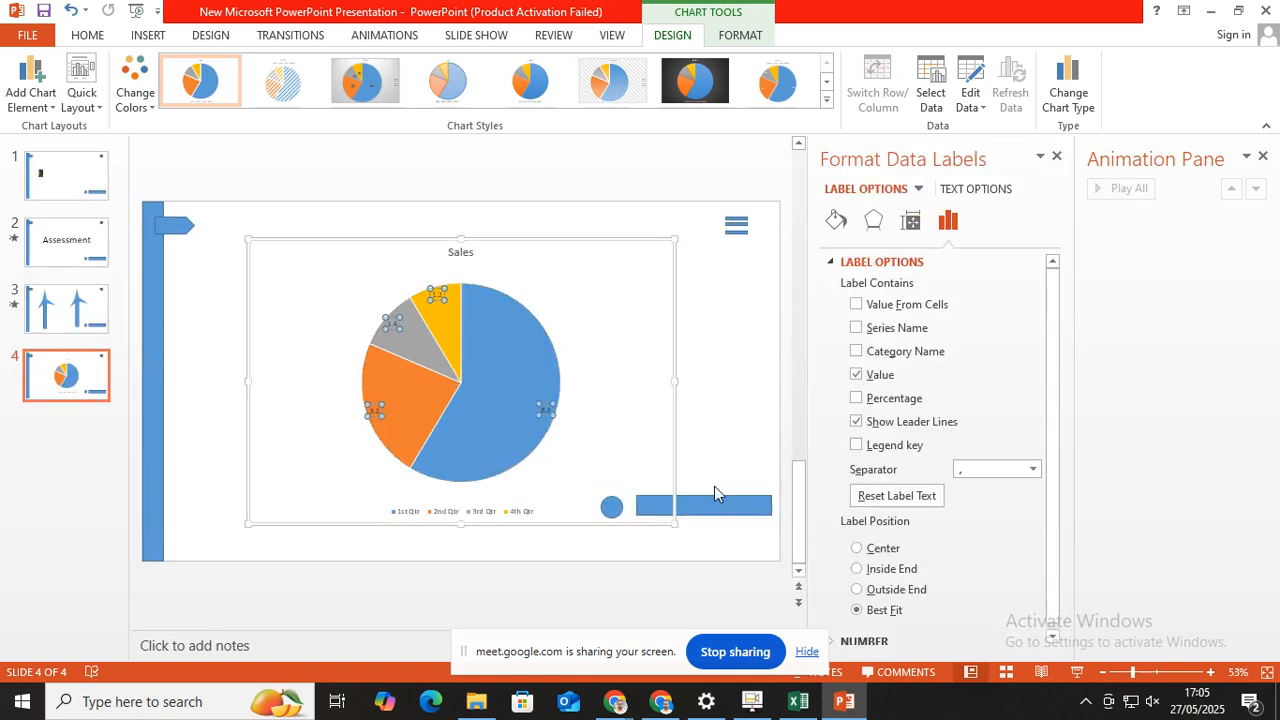
left_click(856, 399)
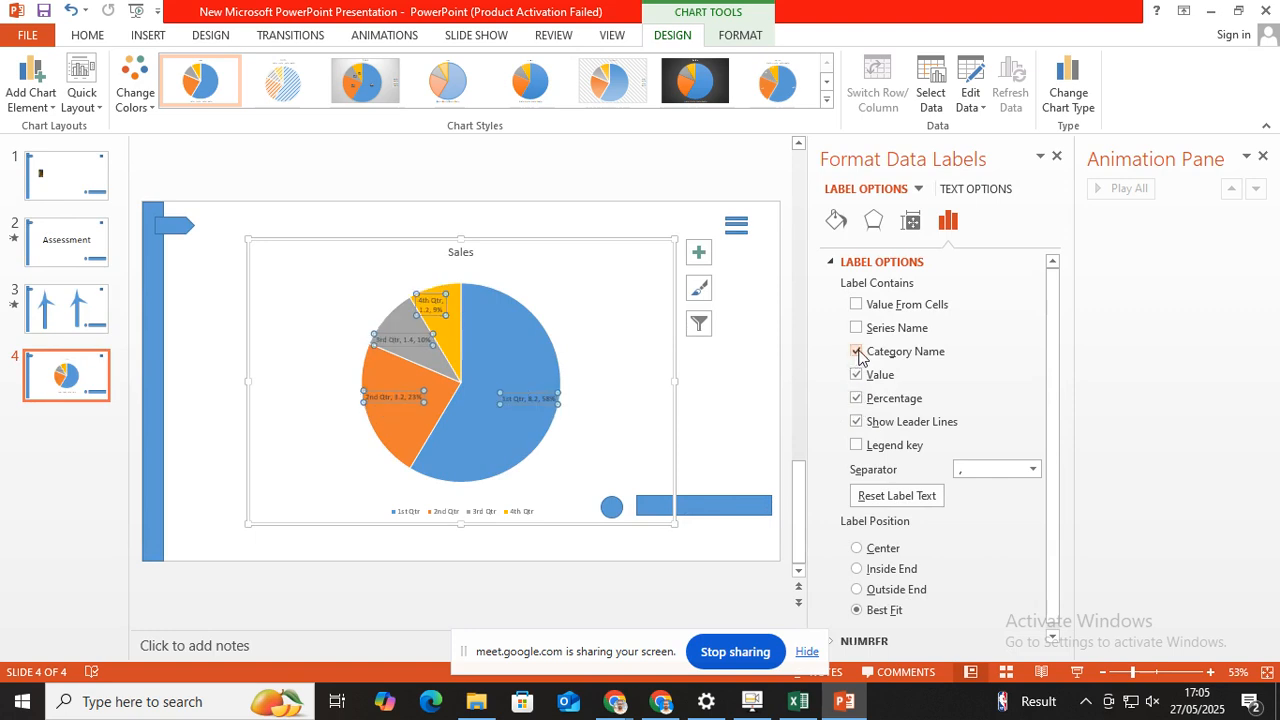
left_click(856, 352)
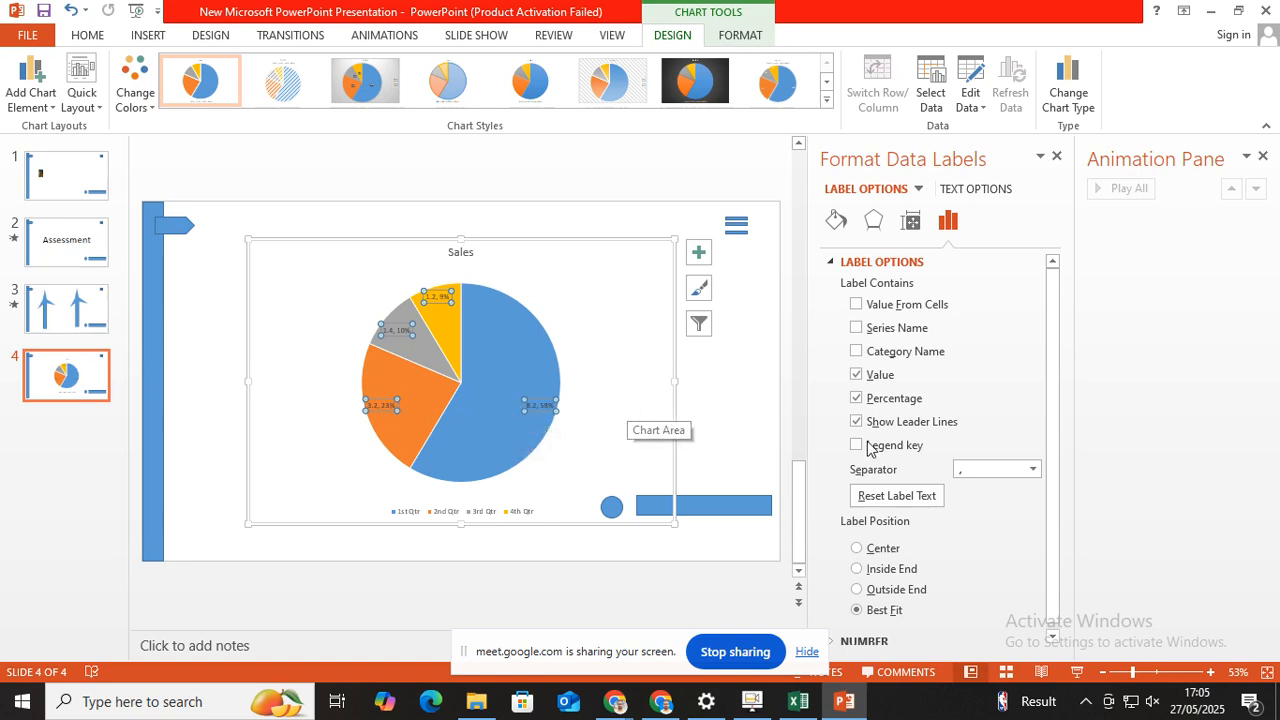
Set the data label position to Outside End and close the Animation and Format Data Labels panes
scroll(968, 532, "down", 1)
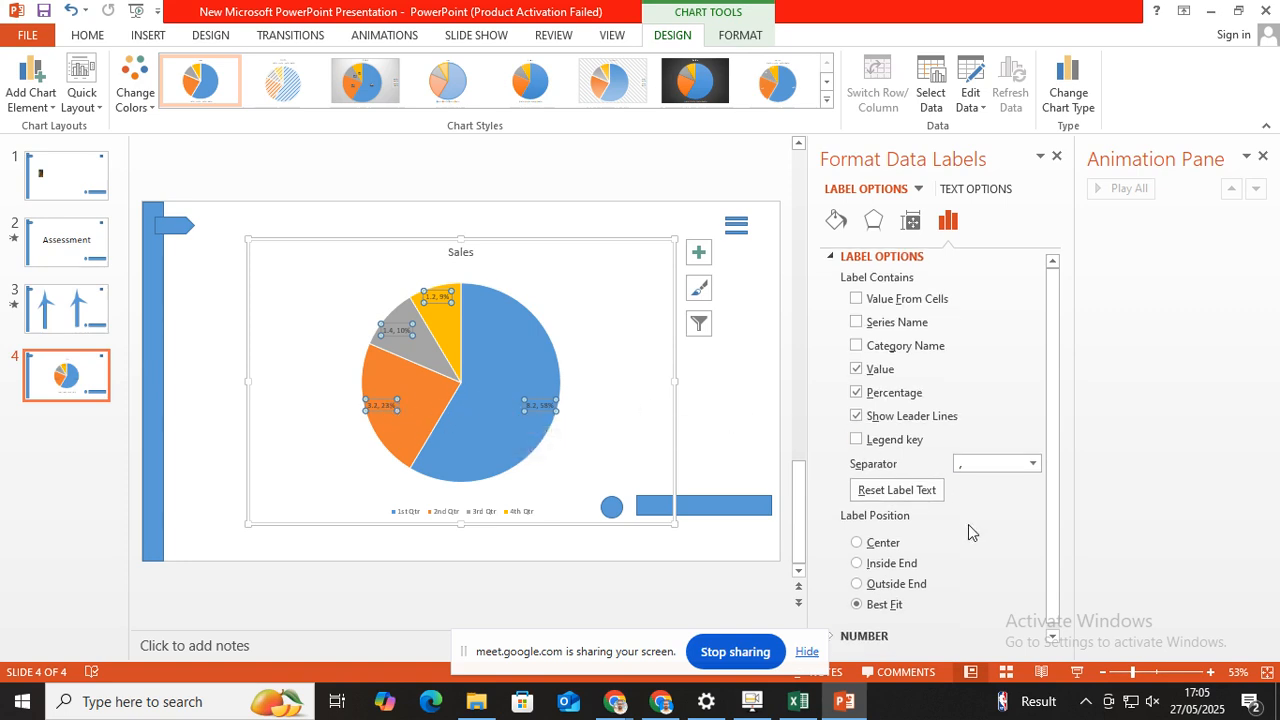
left_click(856, 543)
left_click(857, 564)
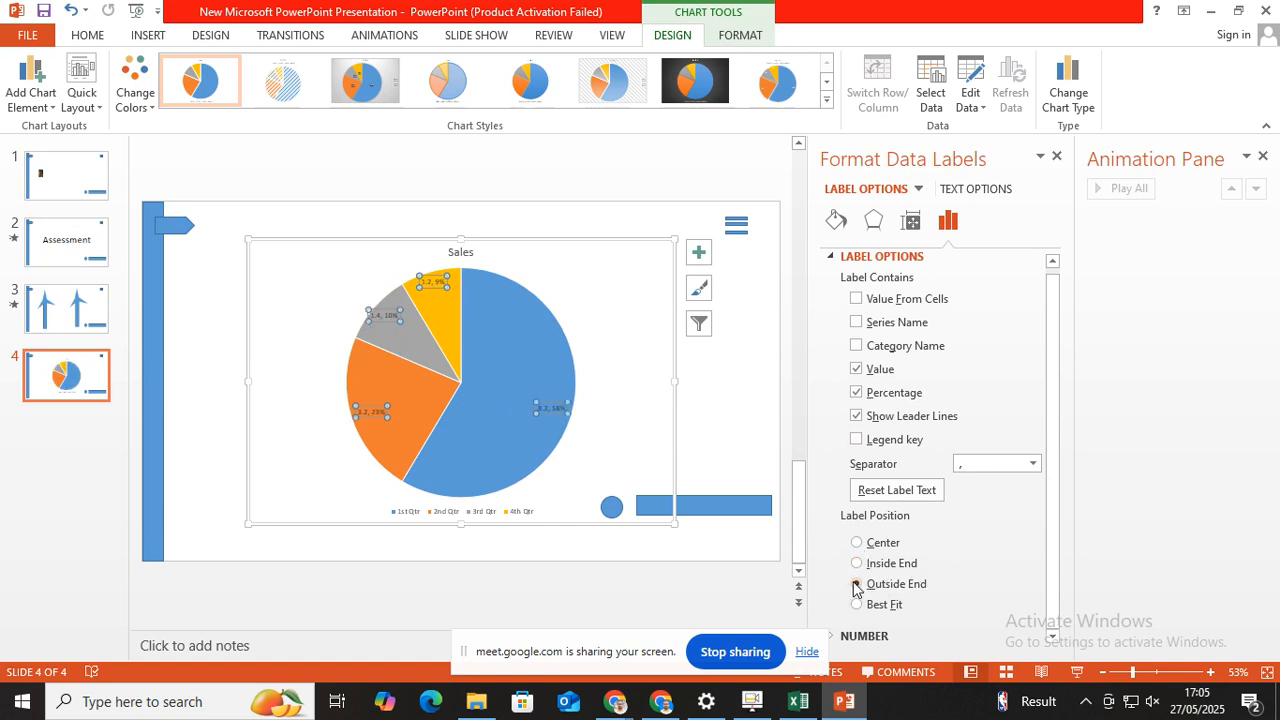
left_click(857, 585)
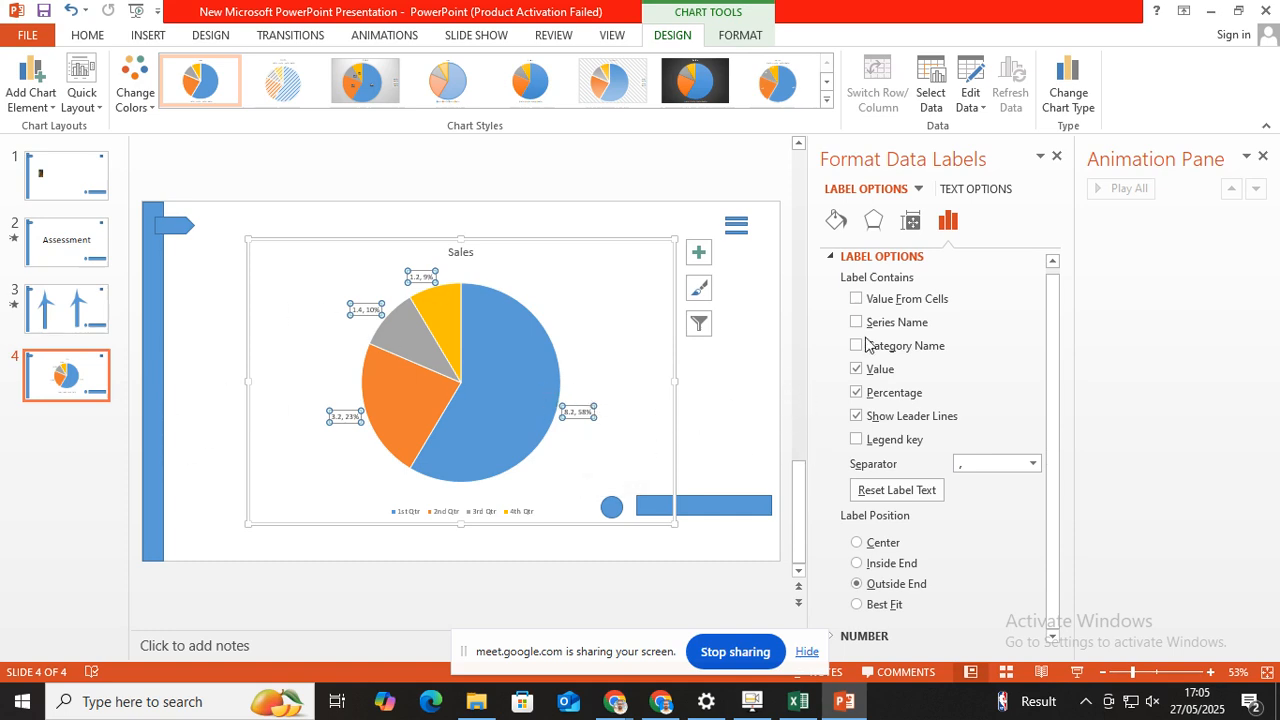
left_click(1263, 157)
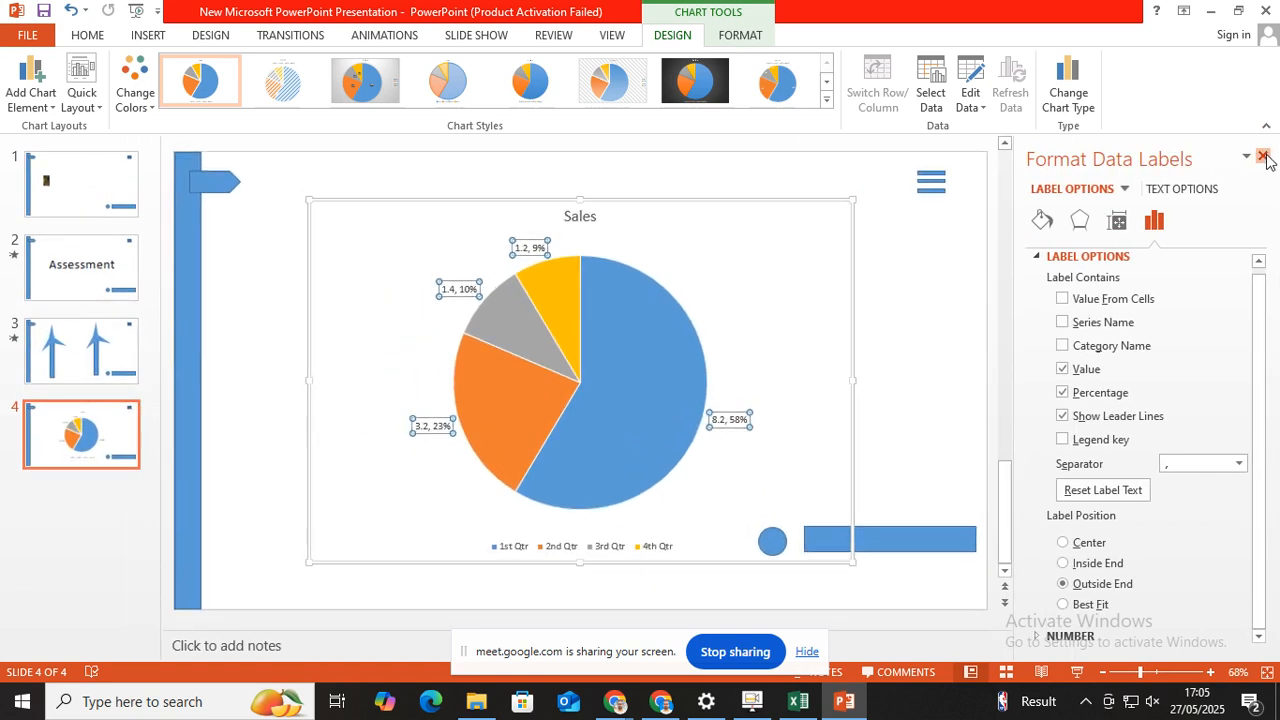
left_click(1264, 158)
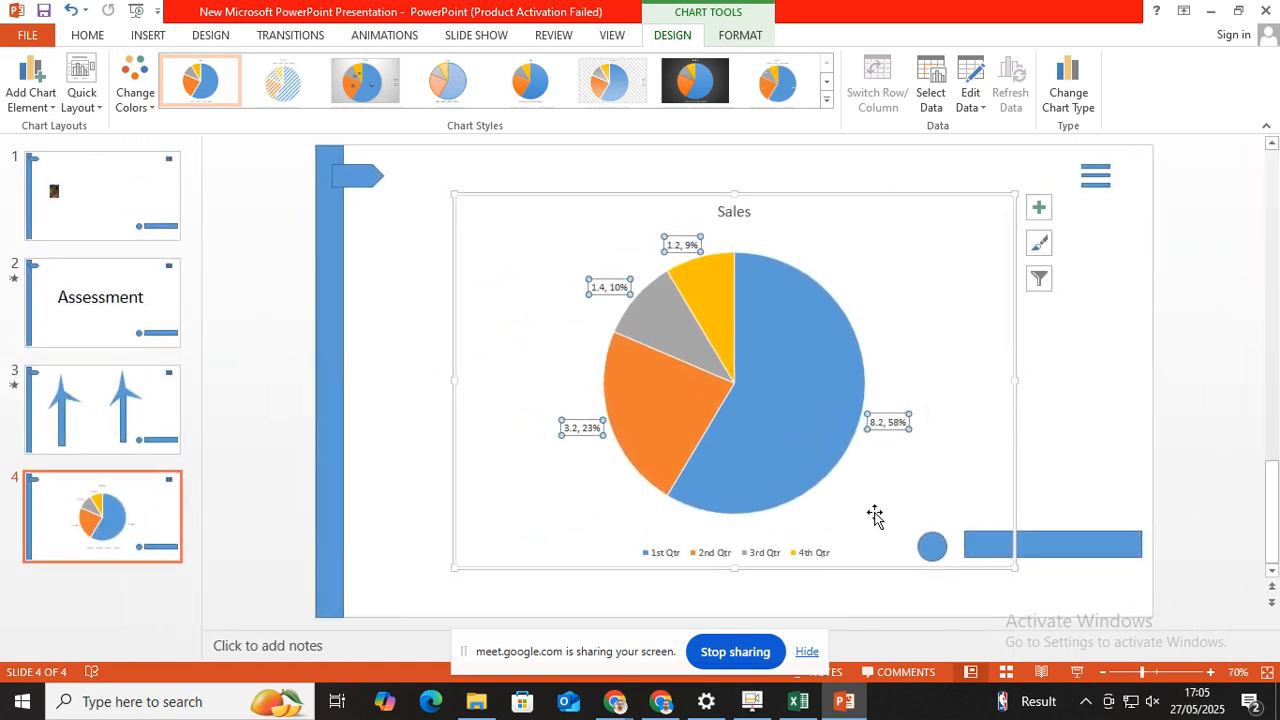
Apply the chart style with the hatched background to the pie chart and set its data label position back to Outside End
left_click(366, 82)
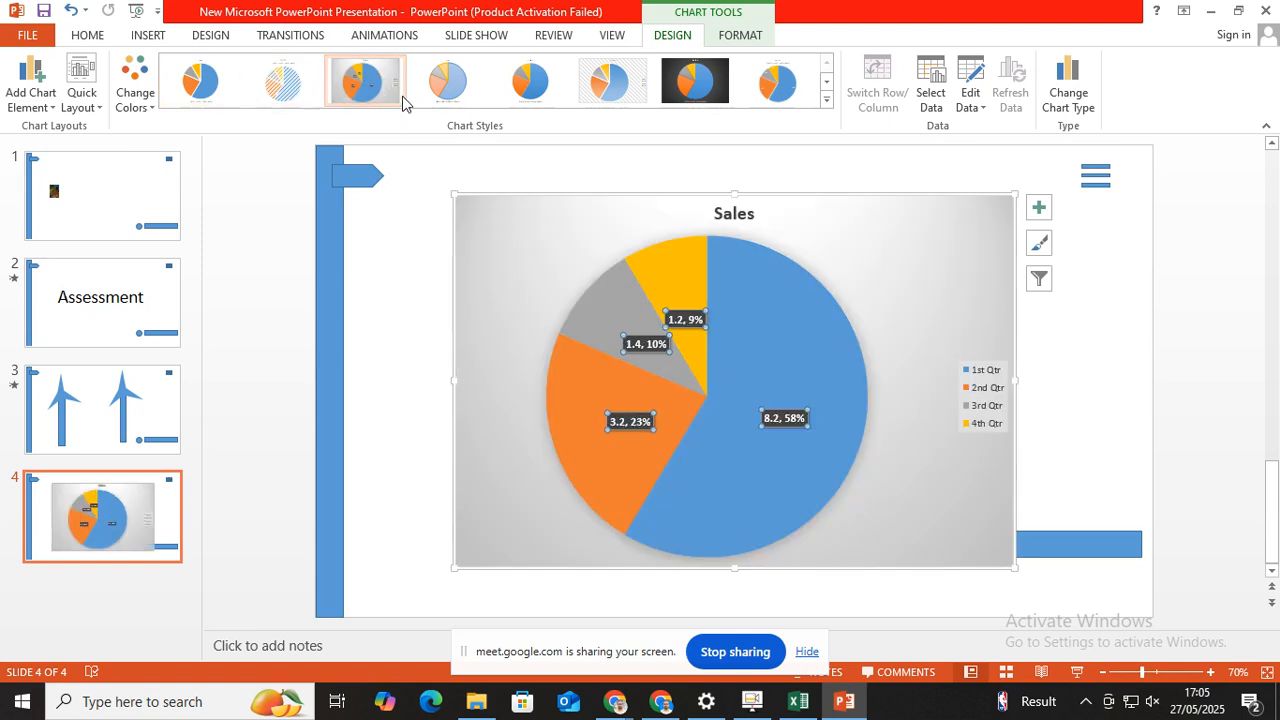
left_click(608, 86)
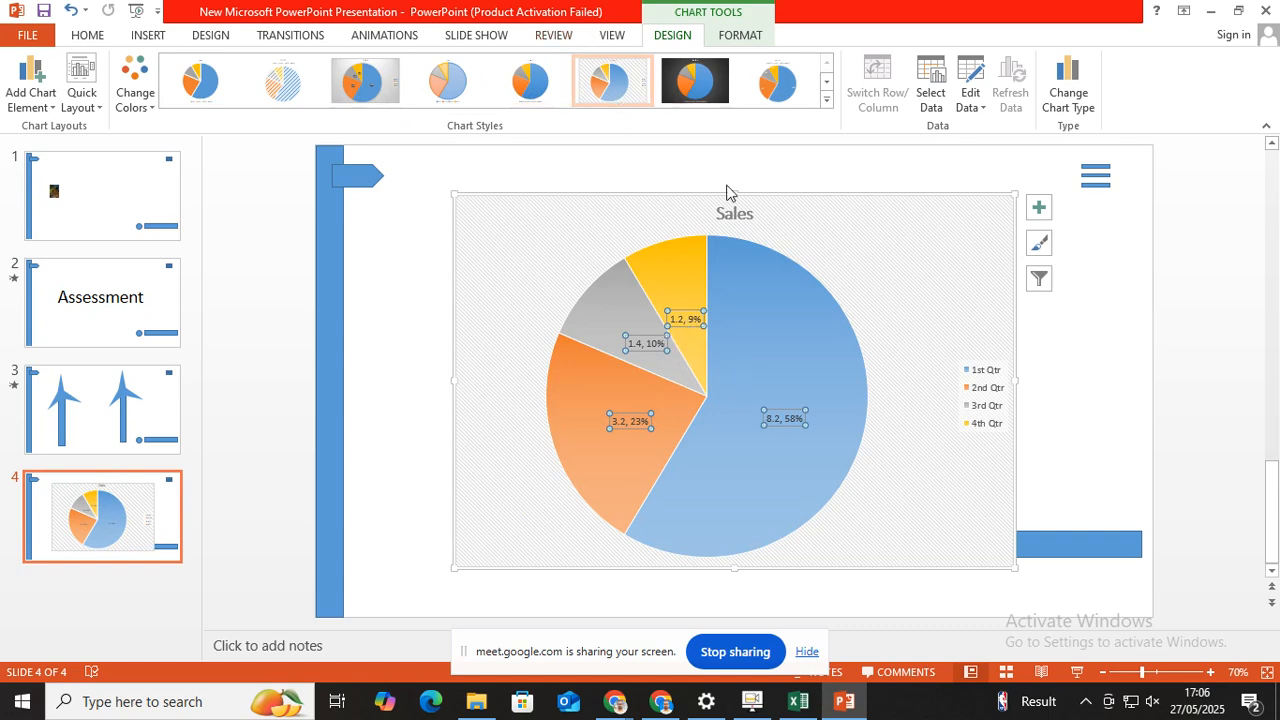
left_click(708, 398)
right_click(708, 400)
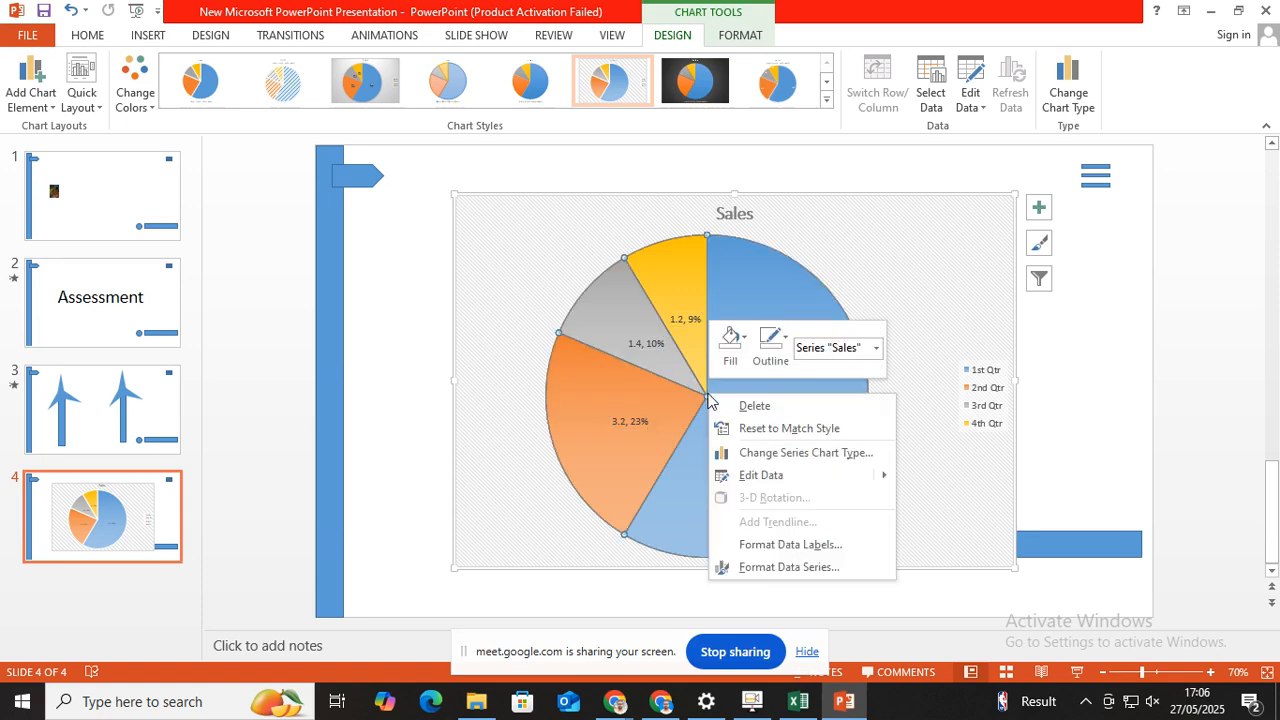
left_click(774, 546)
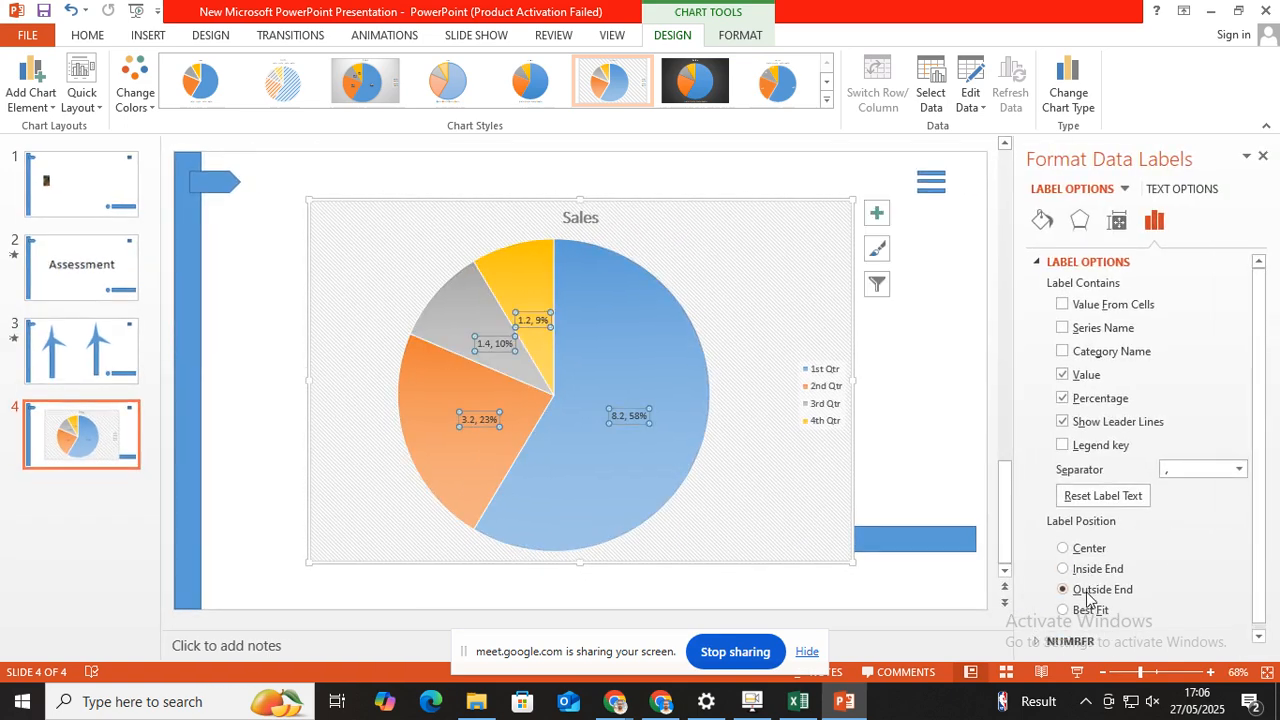
left_click(1063, 568)
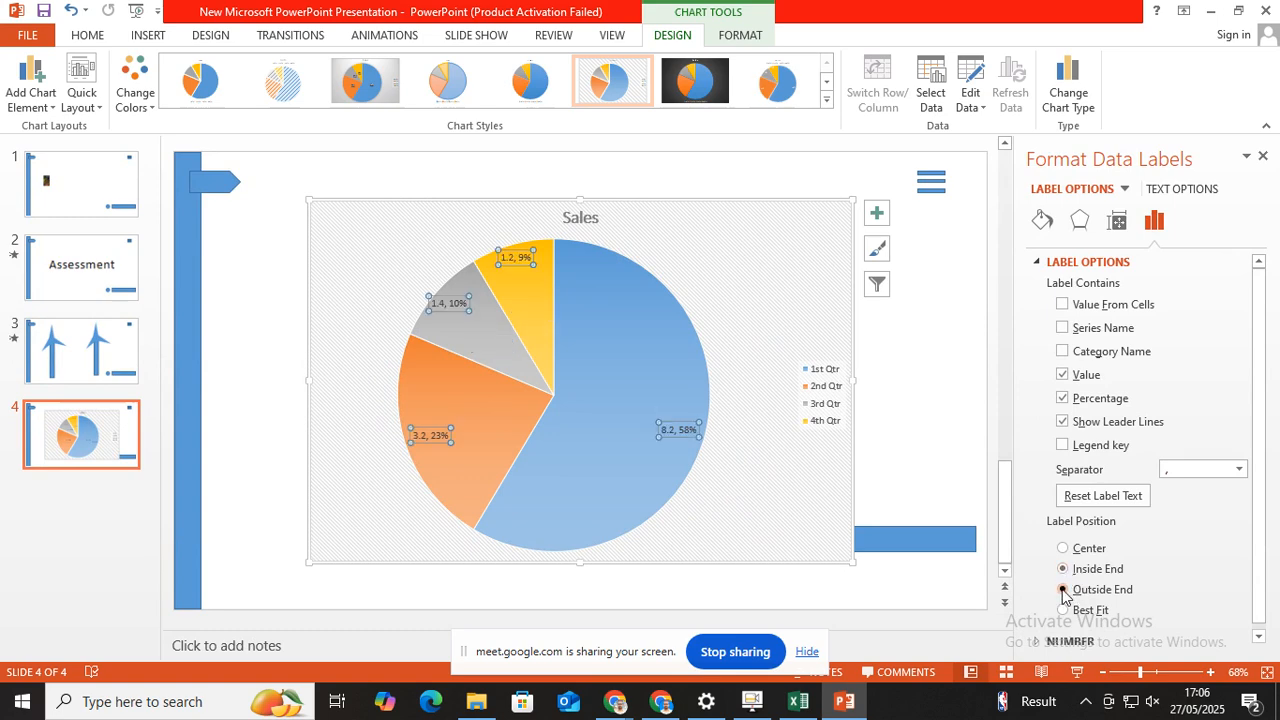
left_click(1063, 590)
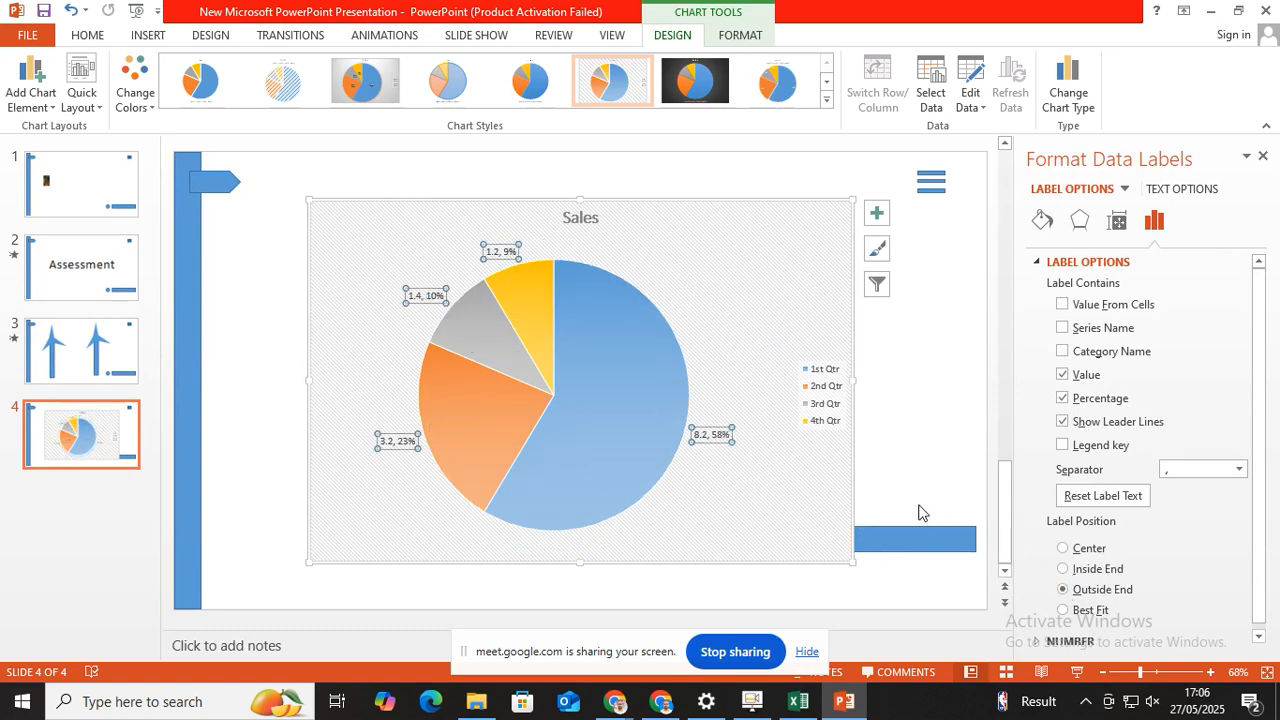